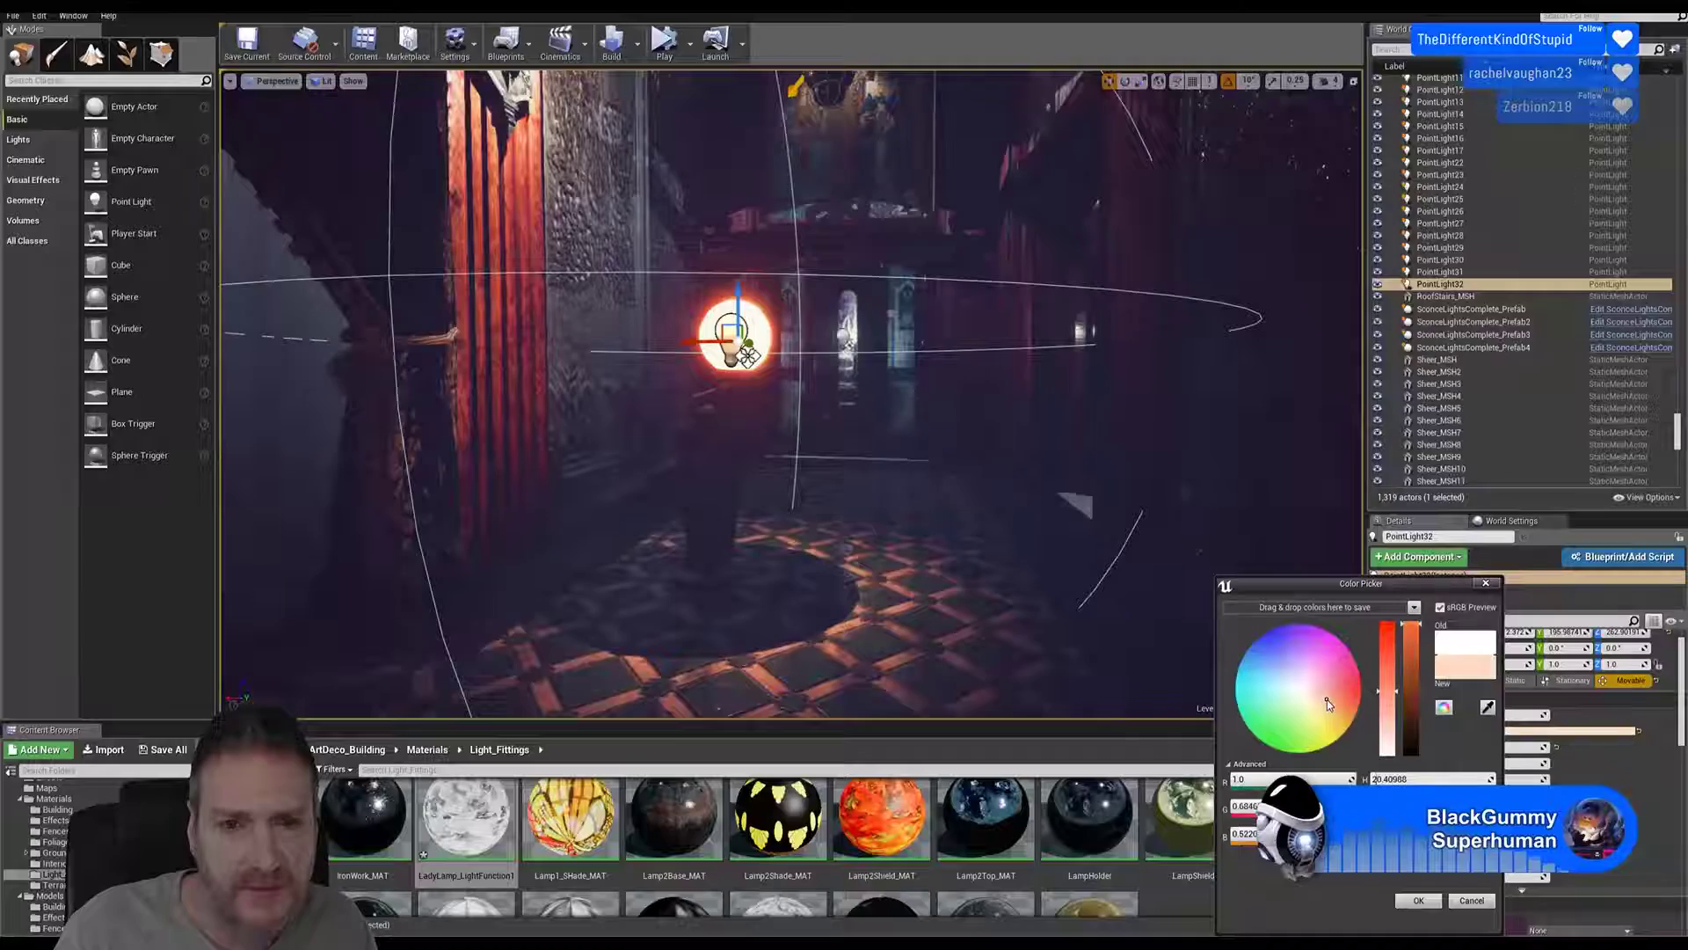
Step: Tint the point light inside the lamp globe a pale red, about R 1.0, G 0.54, B 0.46
left_click_drag(1326, 699, 1332, 694)
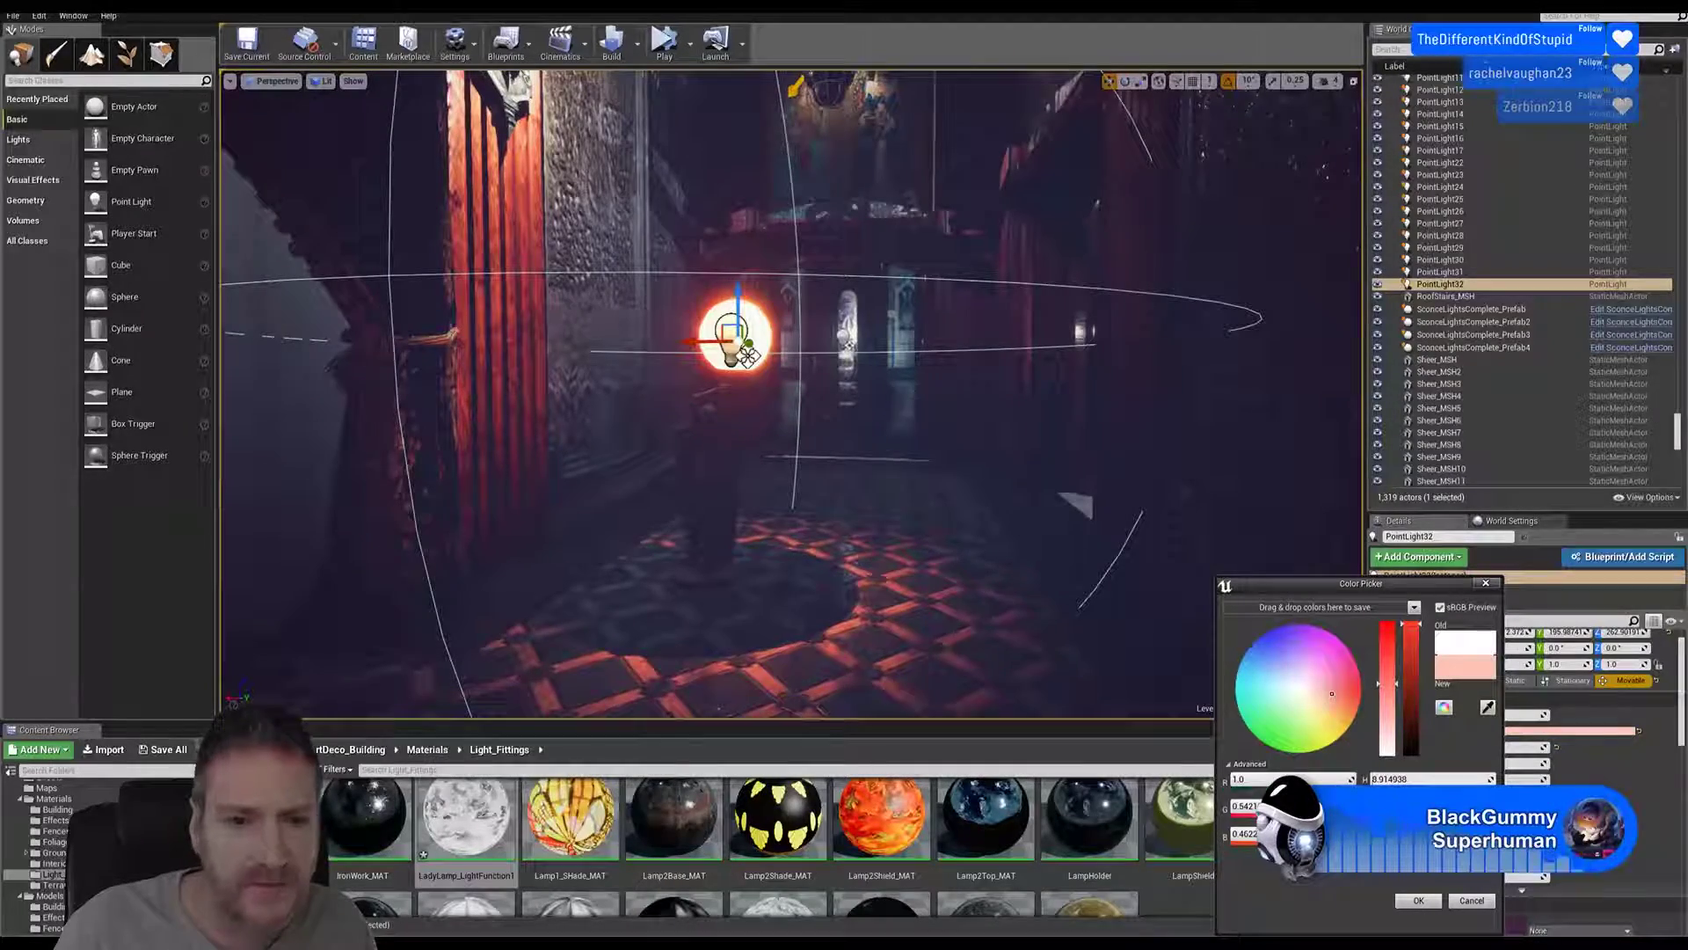
right_click_drag(967, 528, 906, 672)
key("w")
key("f")
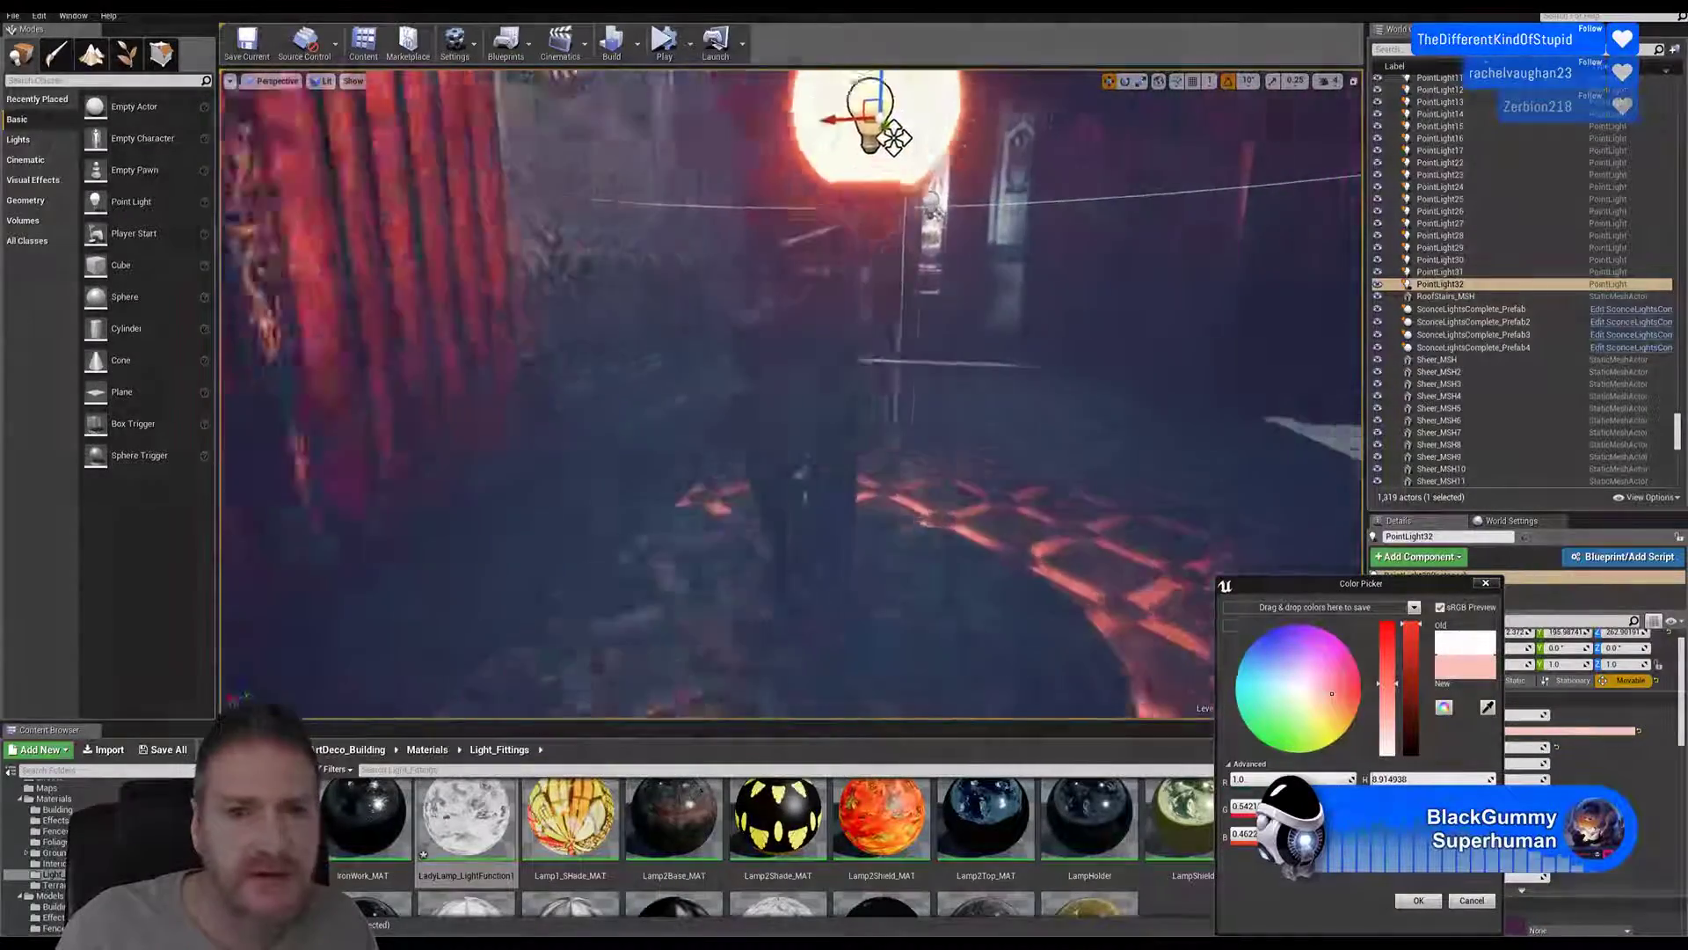
key("s")
right_click_drag(792, 395, 703, 422)
key("s")
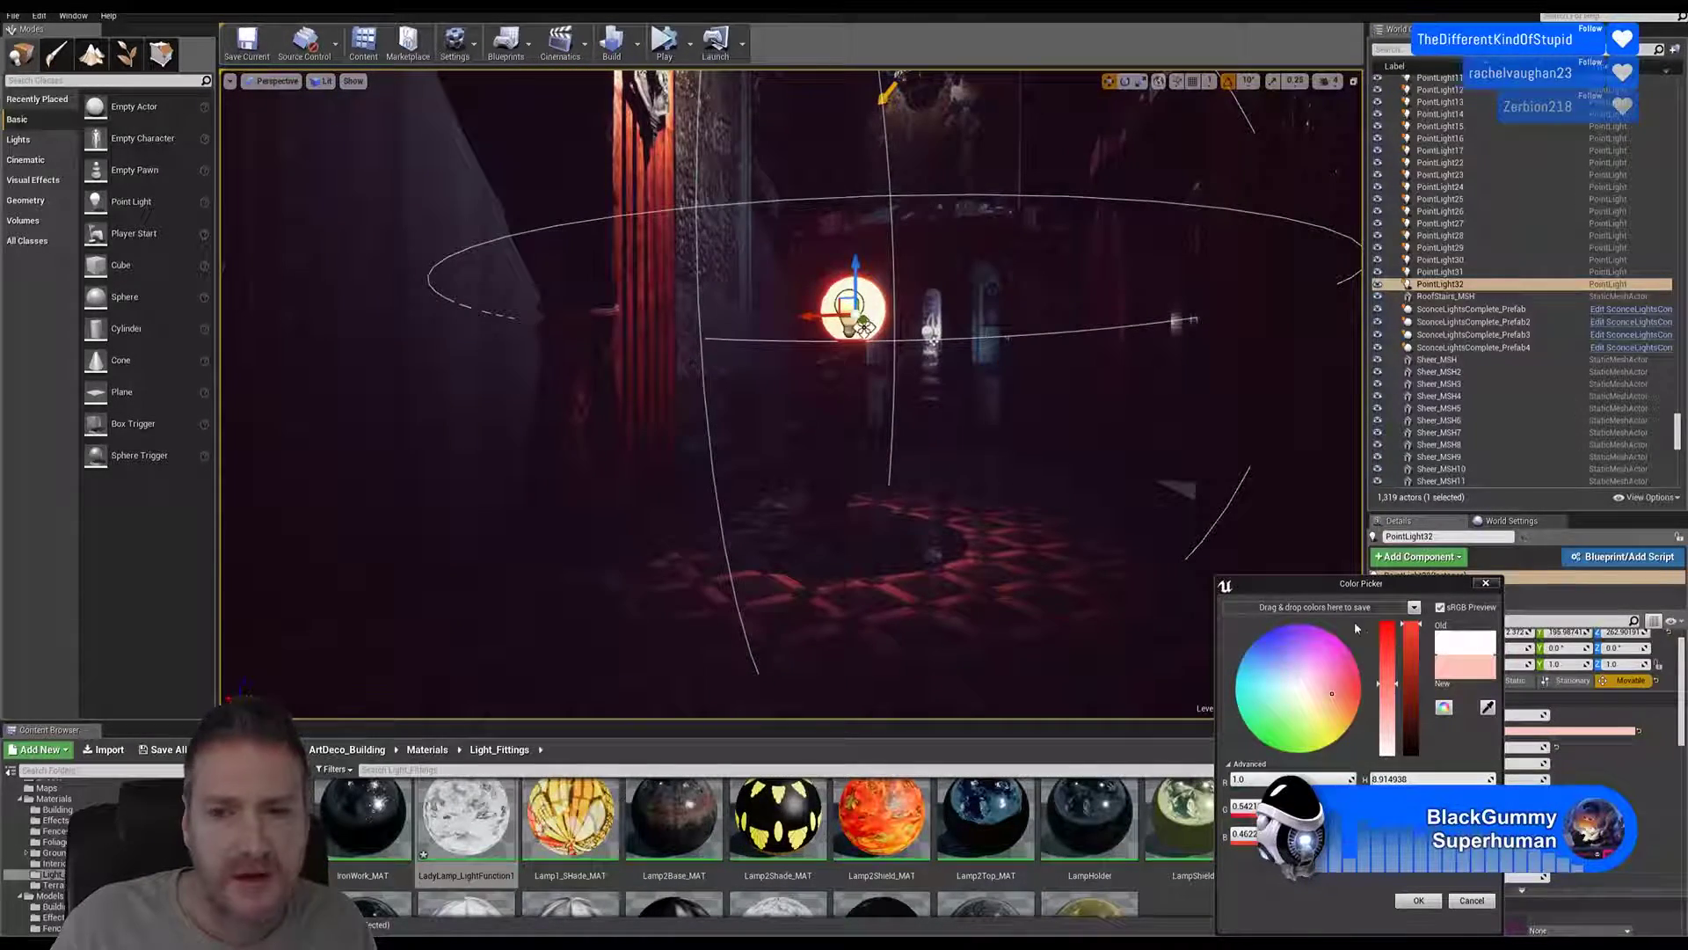
left_click(1418, 901)
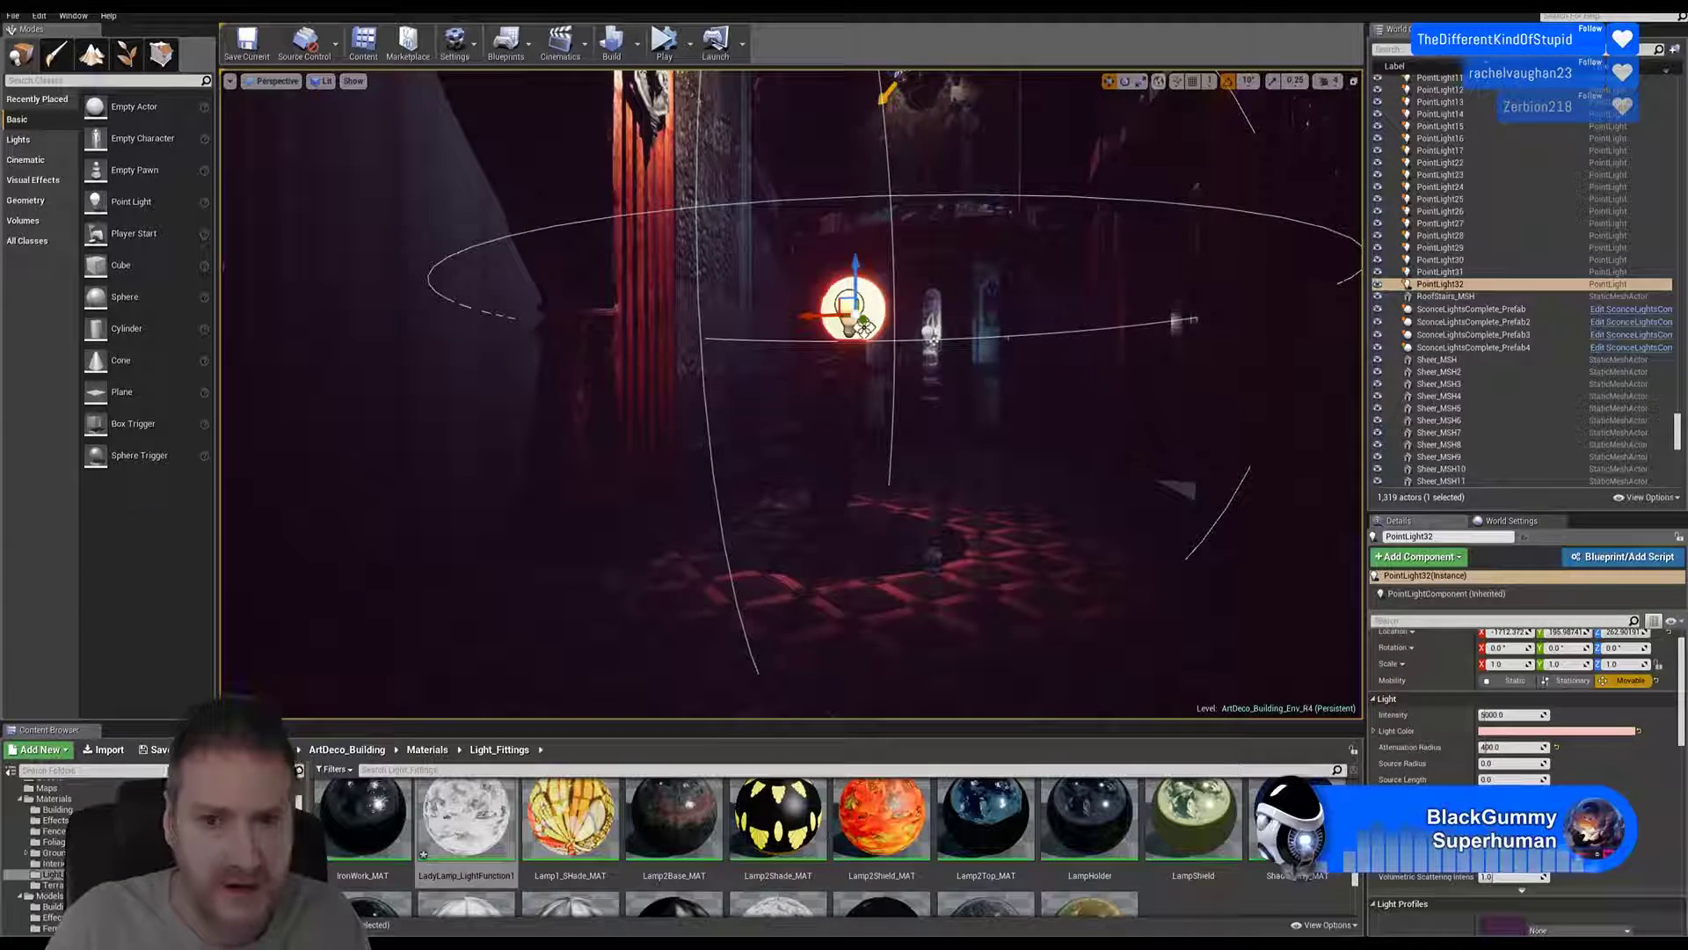
Step: Reduce the globe light's attenuation radius to 250
right_click_drag(791, 396, 793, 435)
key("s")
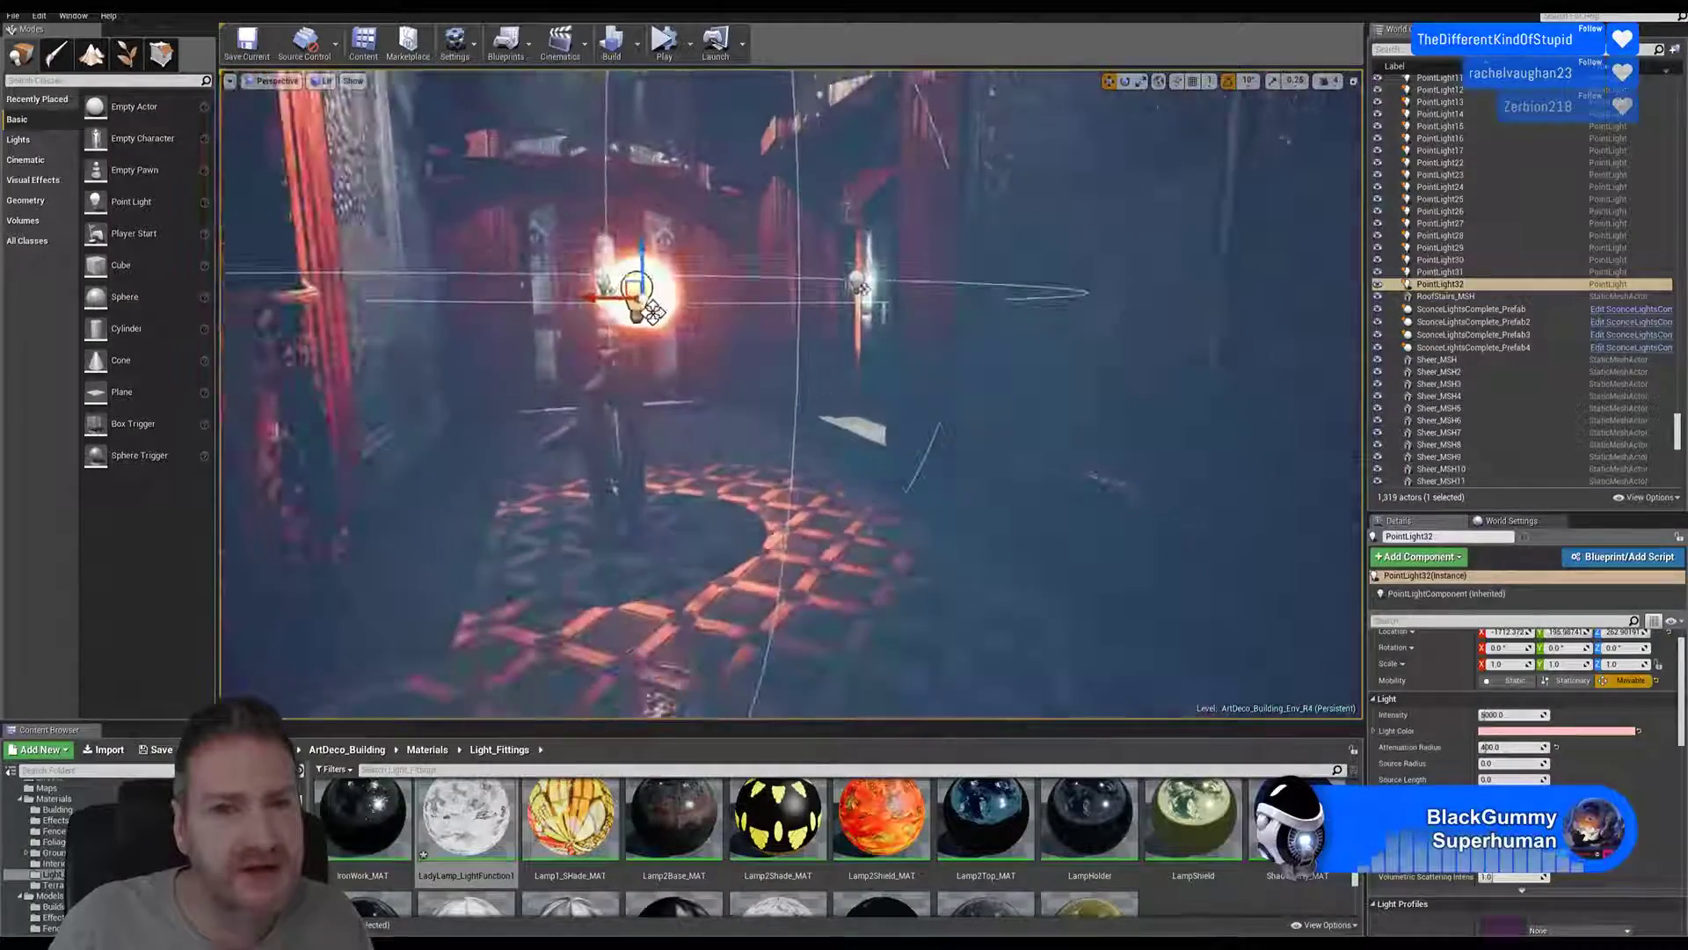
key("s")
right_click_drag(971, 484, 939, 468)
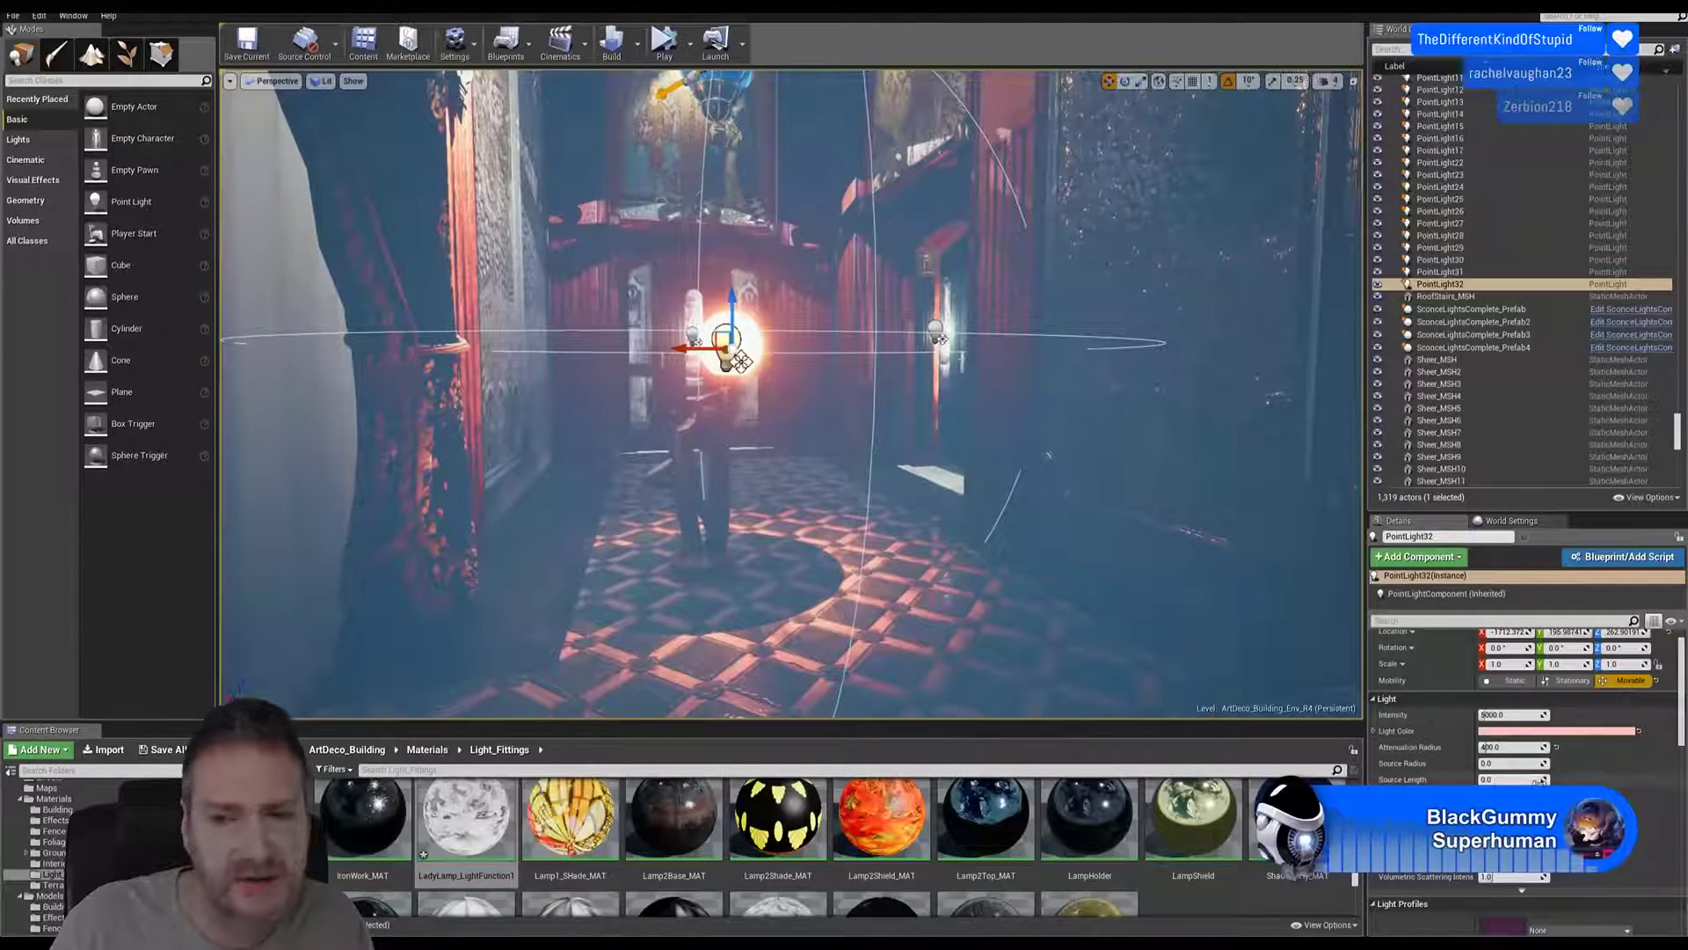
left_click(1510, 747)
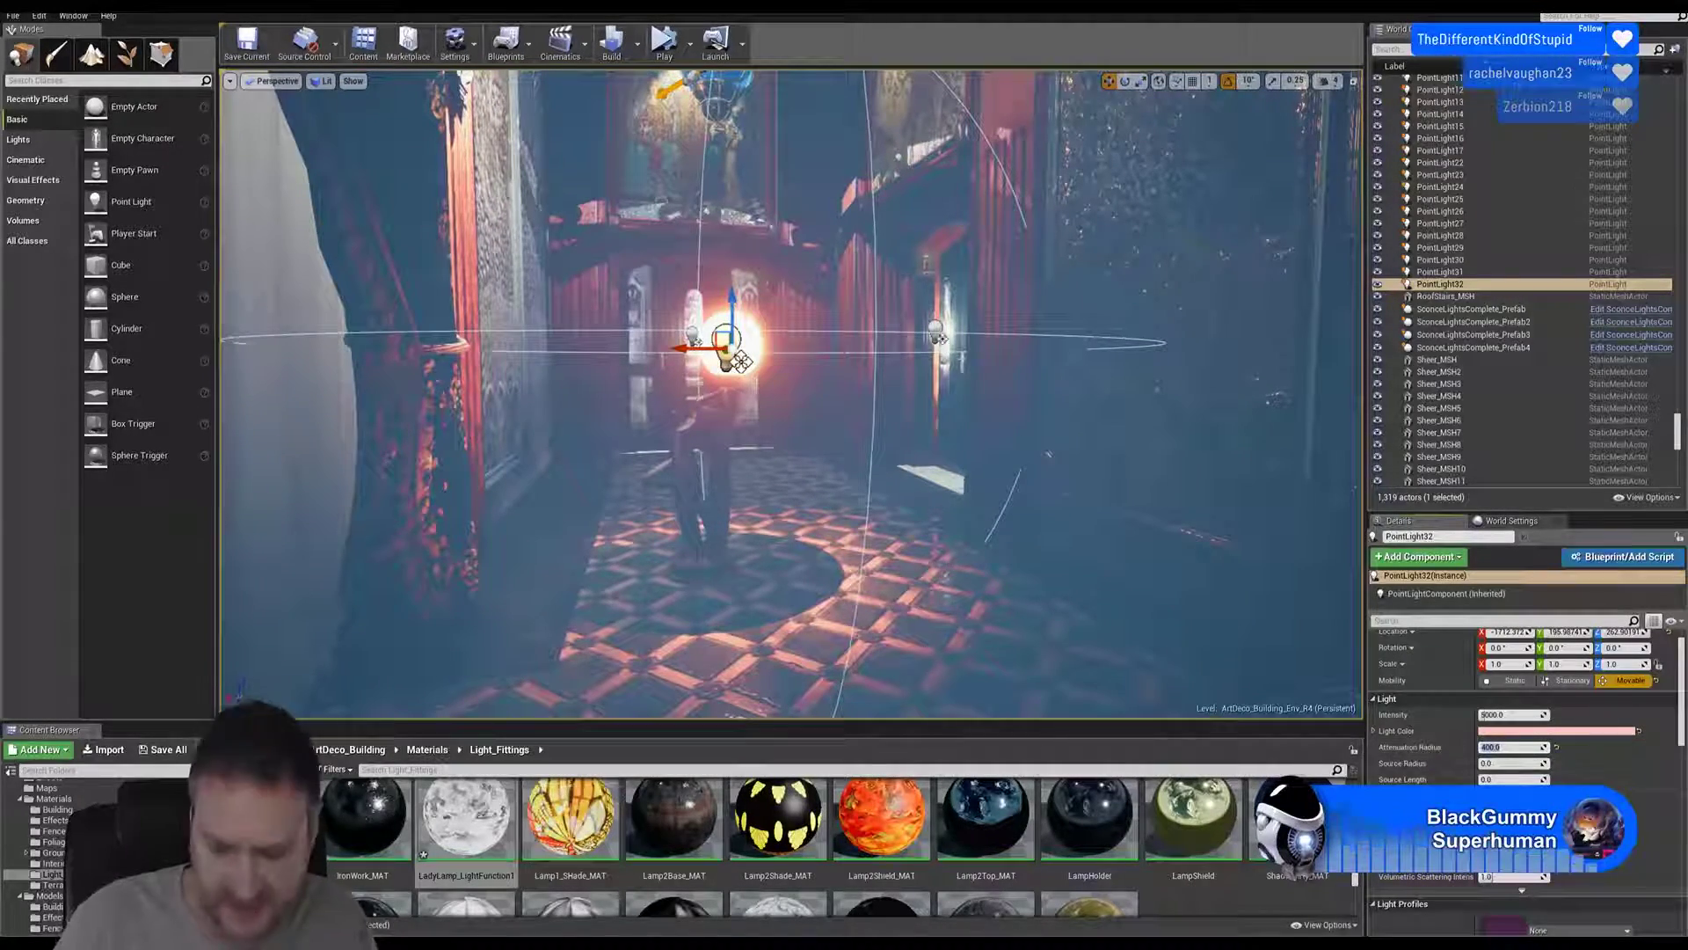
key("Return")
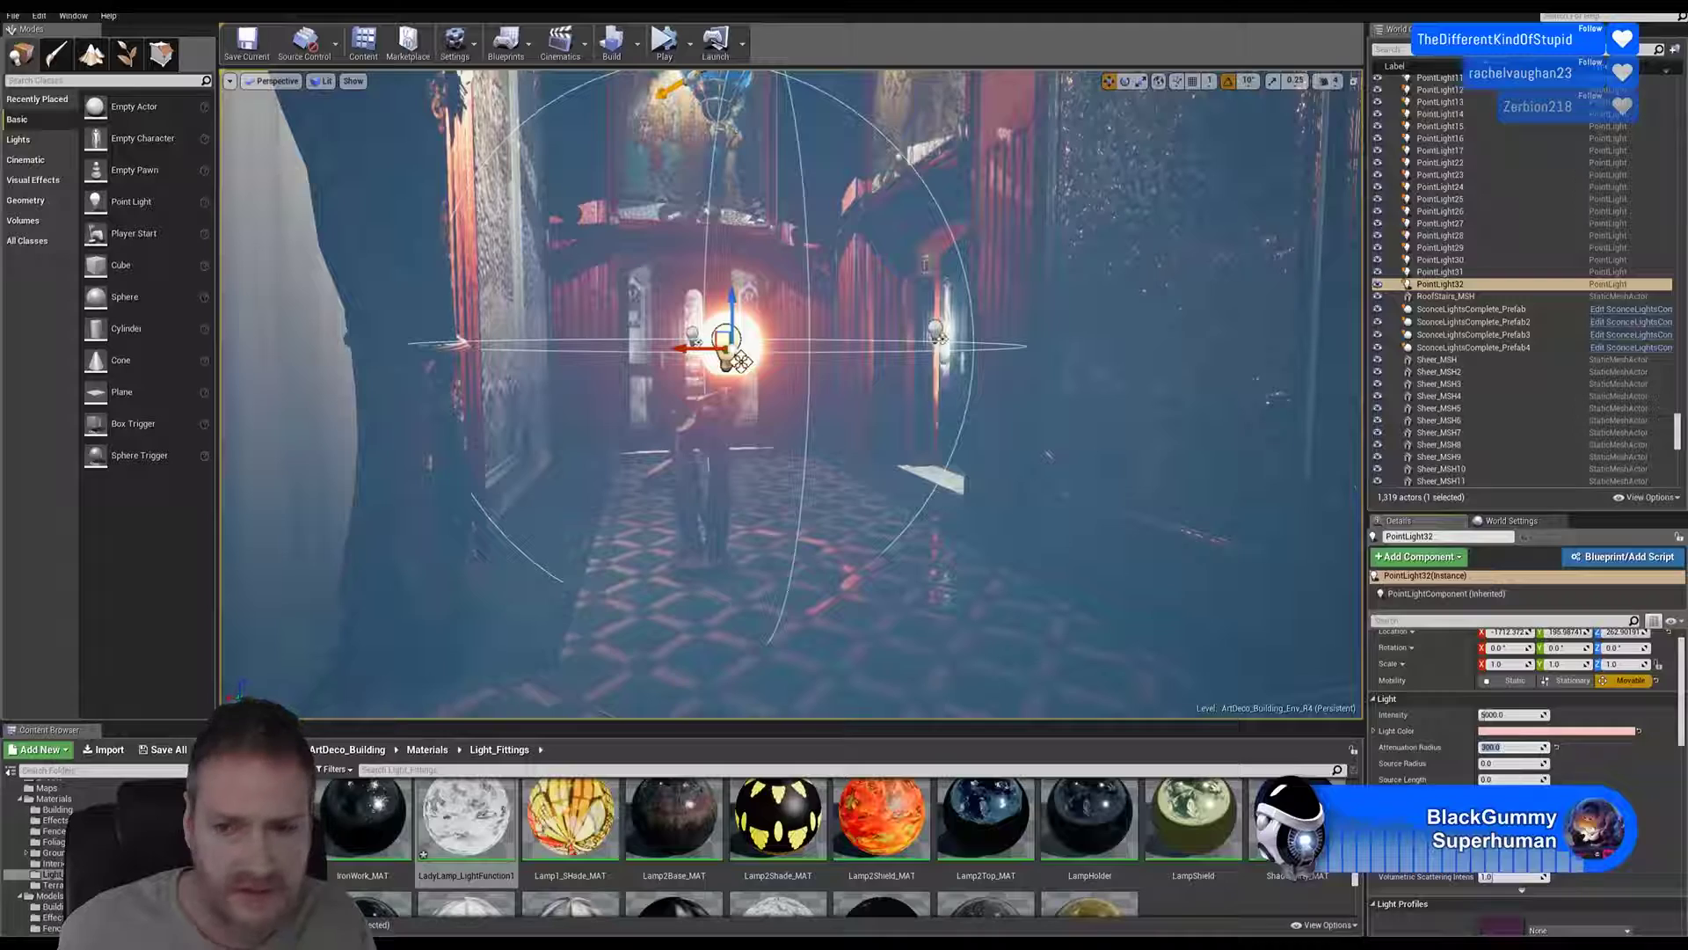
type("250")
key("Return")
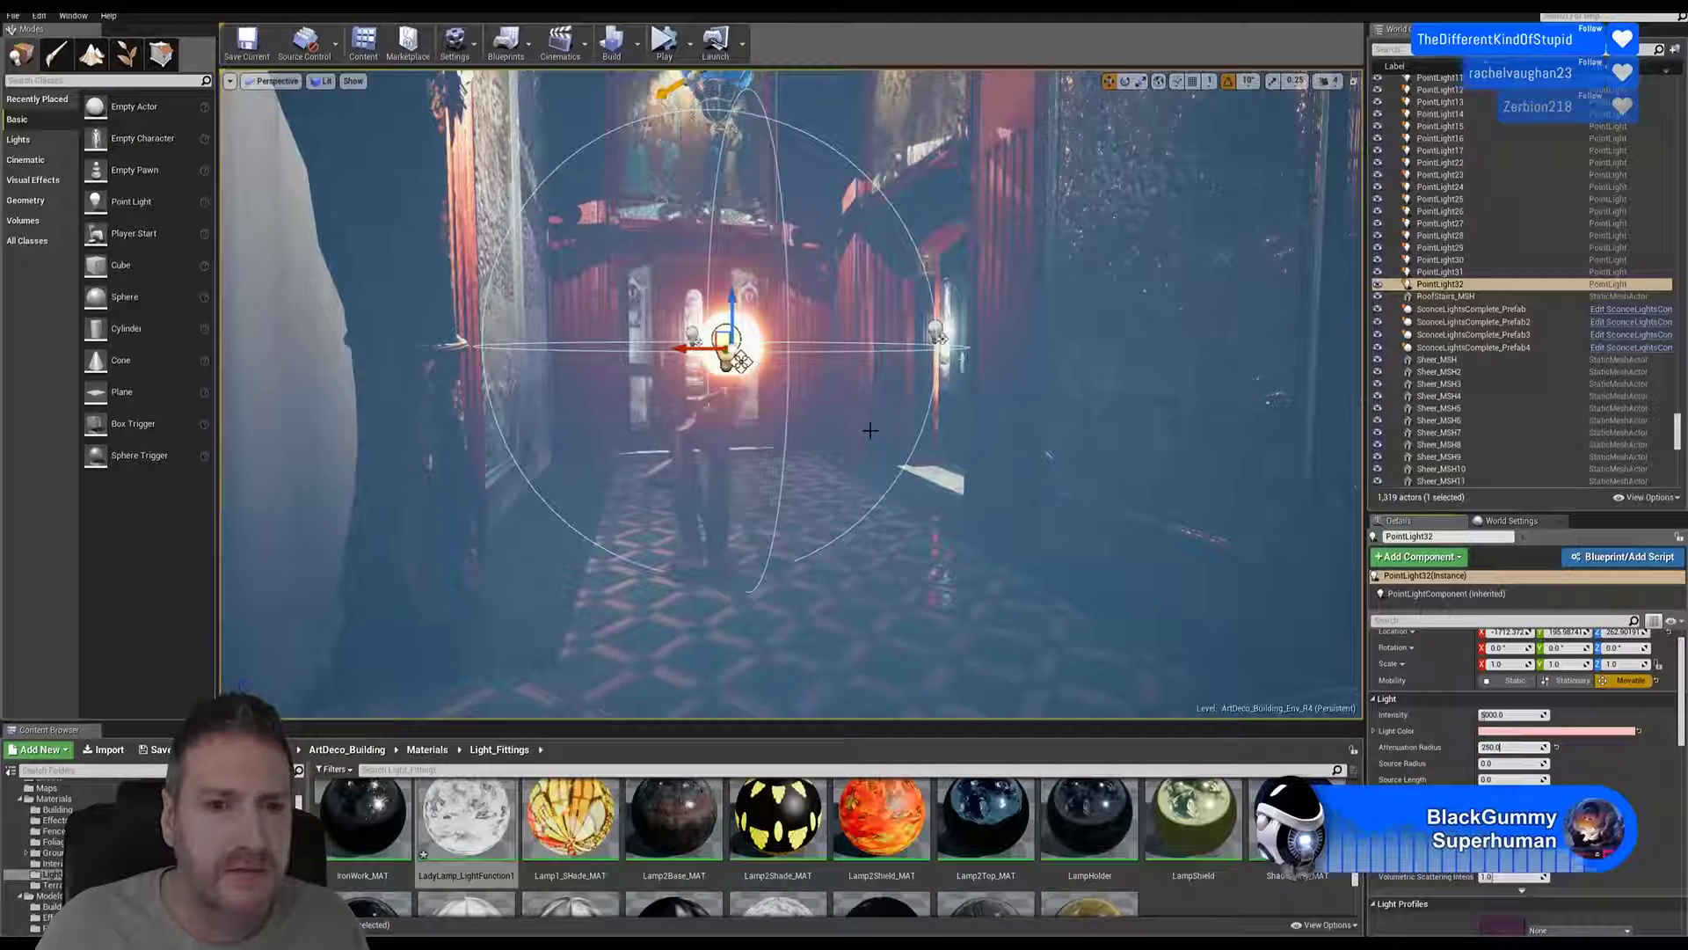
Step: Select the point light inside the globe together with the lady Lamp mesh beneath it
mouse_move(879, 419)
right_mouse_down()
mouse_move(844, 419)
mouse_move(863, 404)
mouse_move(879, 428)
mouse_move(865, 394)
mouse_move(884, 398)
right_mouse_up()
key("Escape")
key("w")
key("w")
key("w")
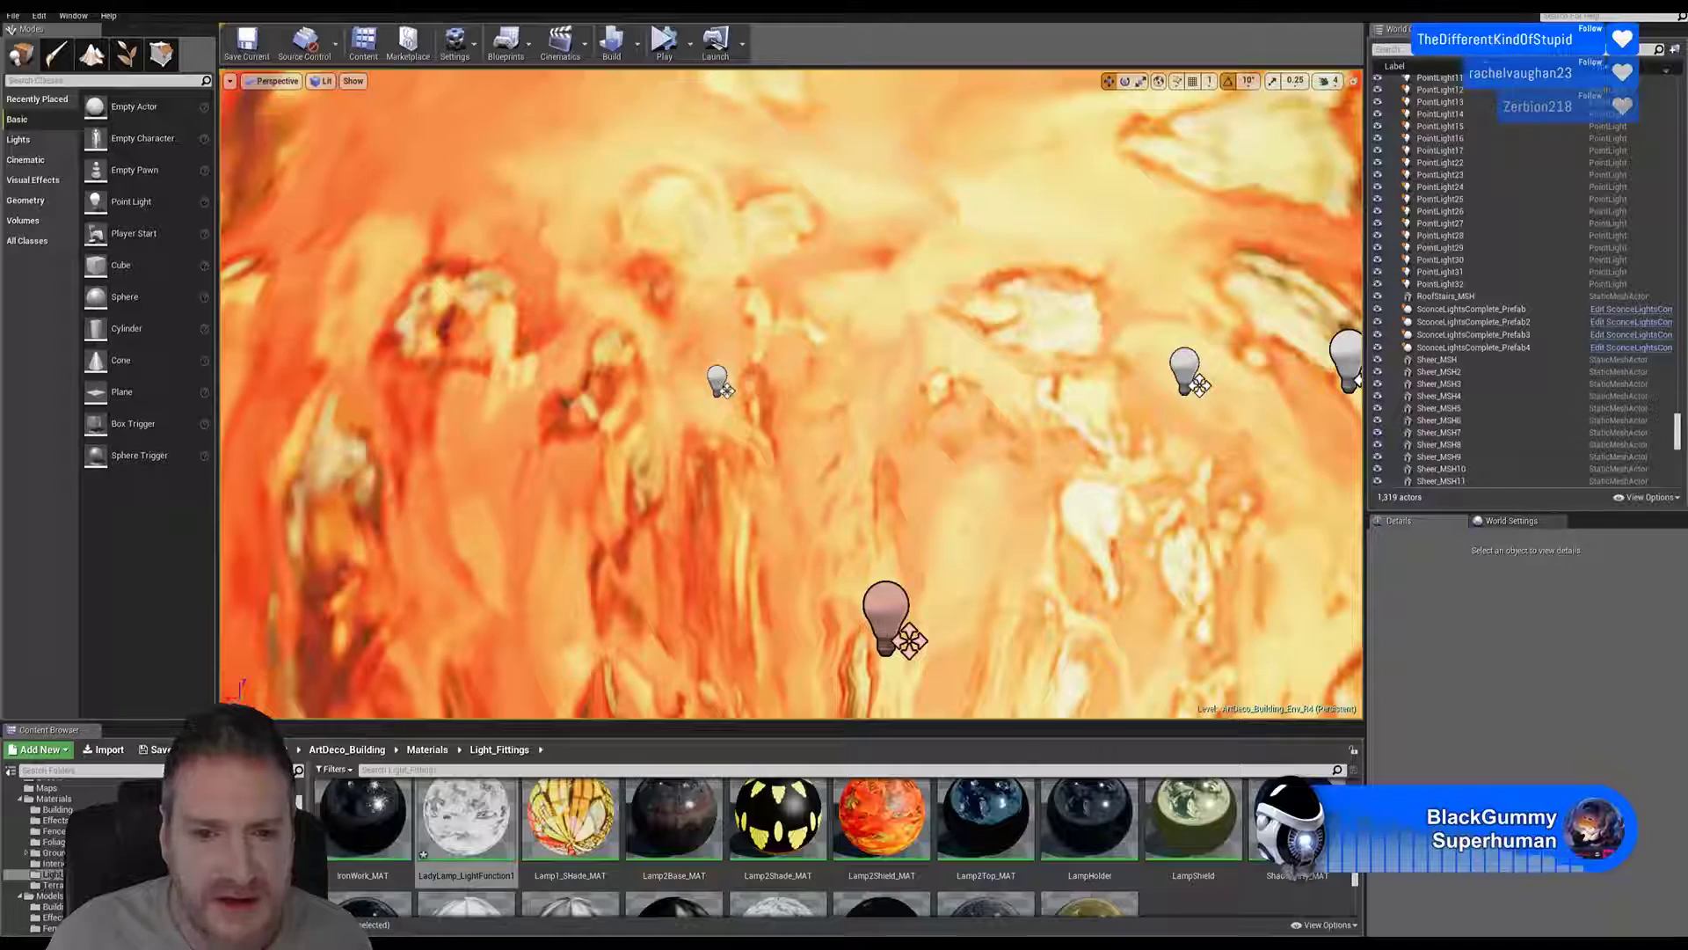
left_click(885, 608)
key("e")
right_click_drag(886, 609, 882, 609)
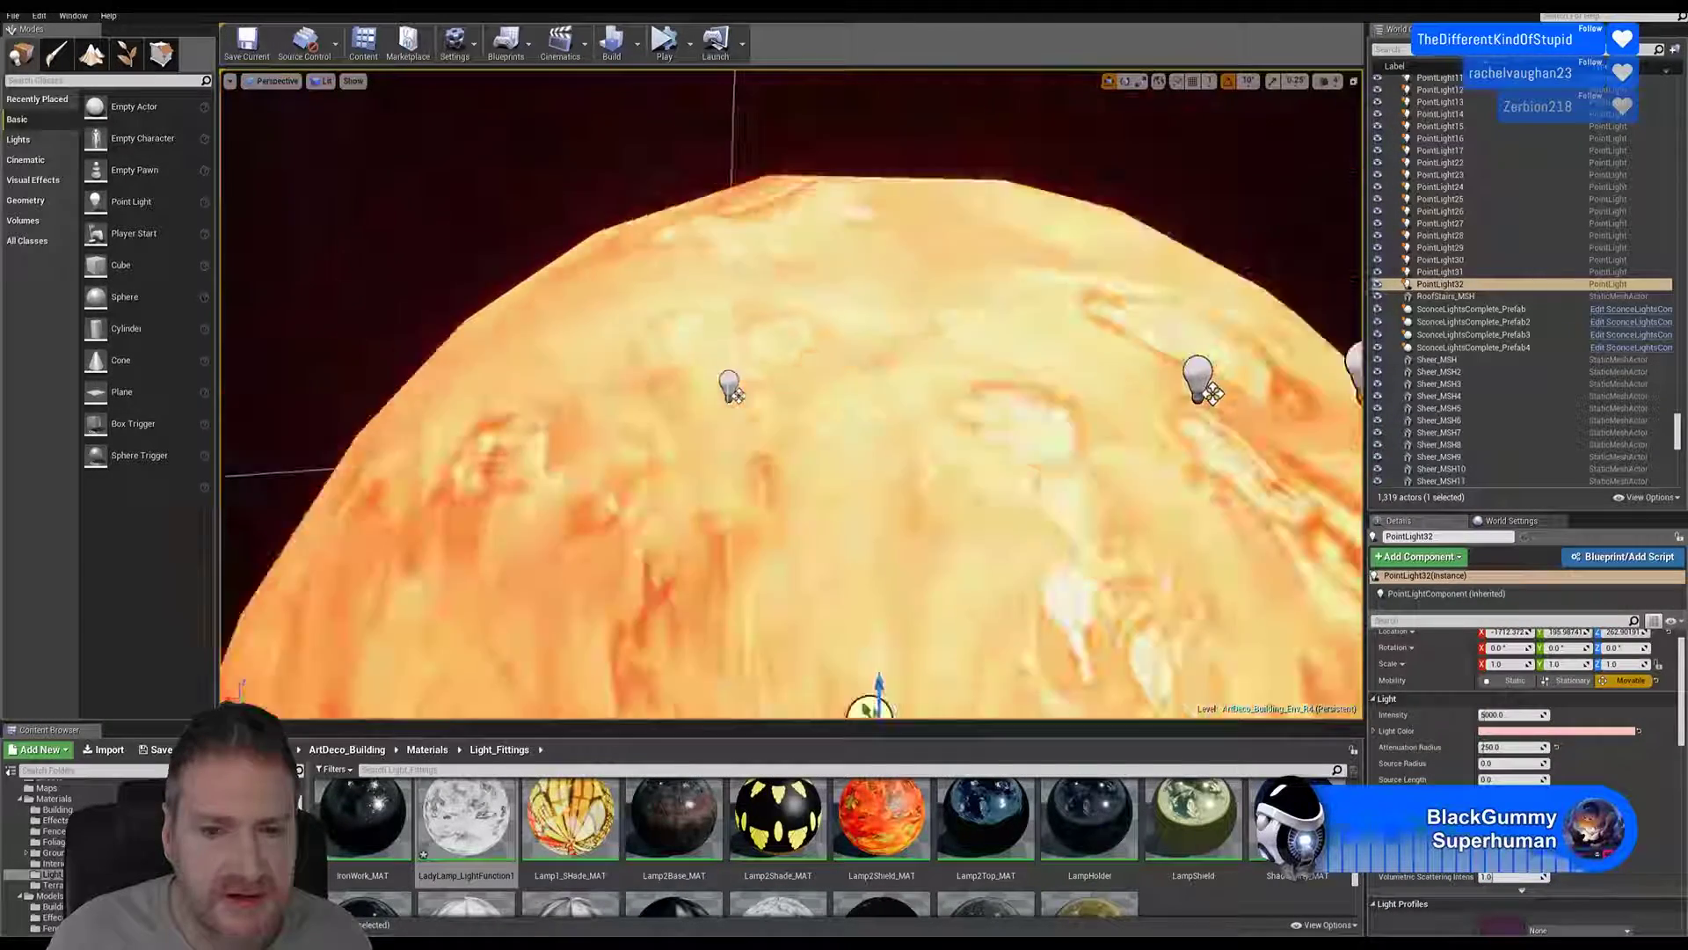
key("f")
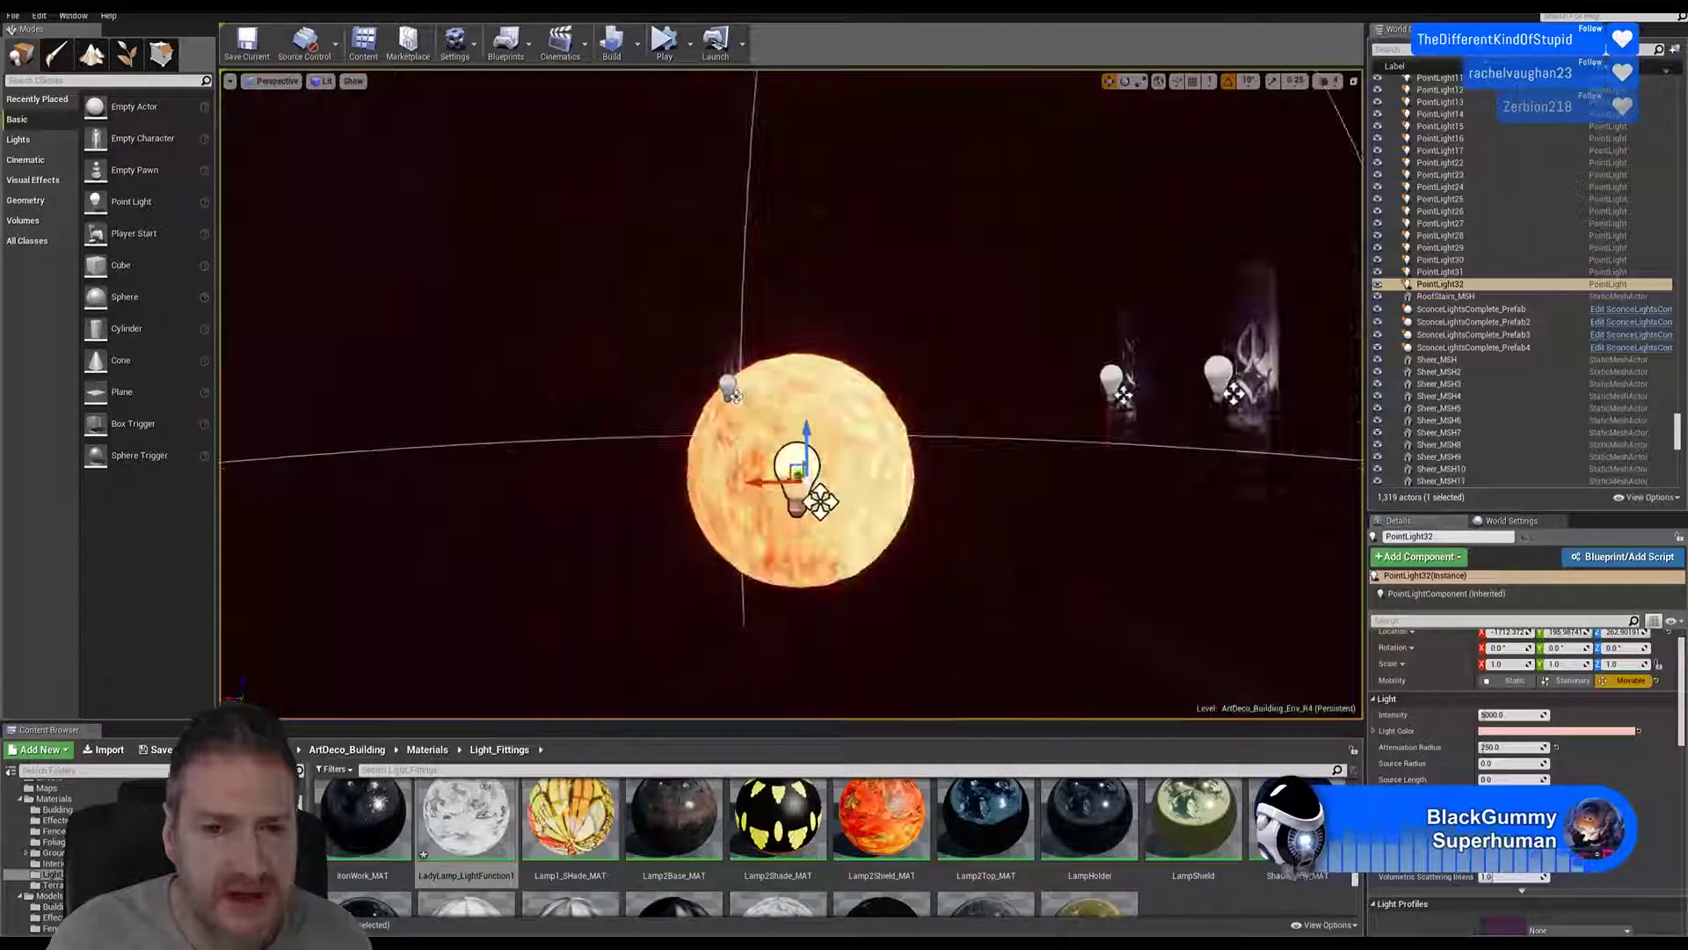
left_click(798, 625, "ctrl")
scroll(797, 625, "down", 3)
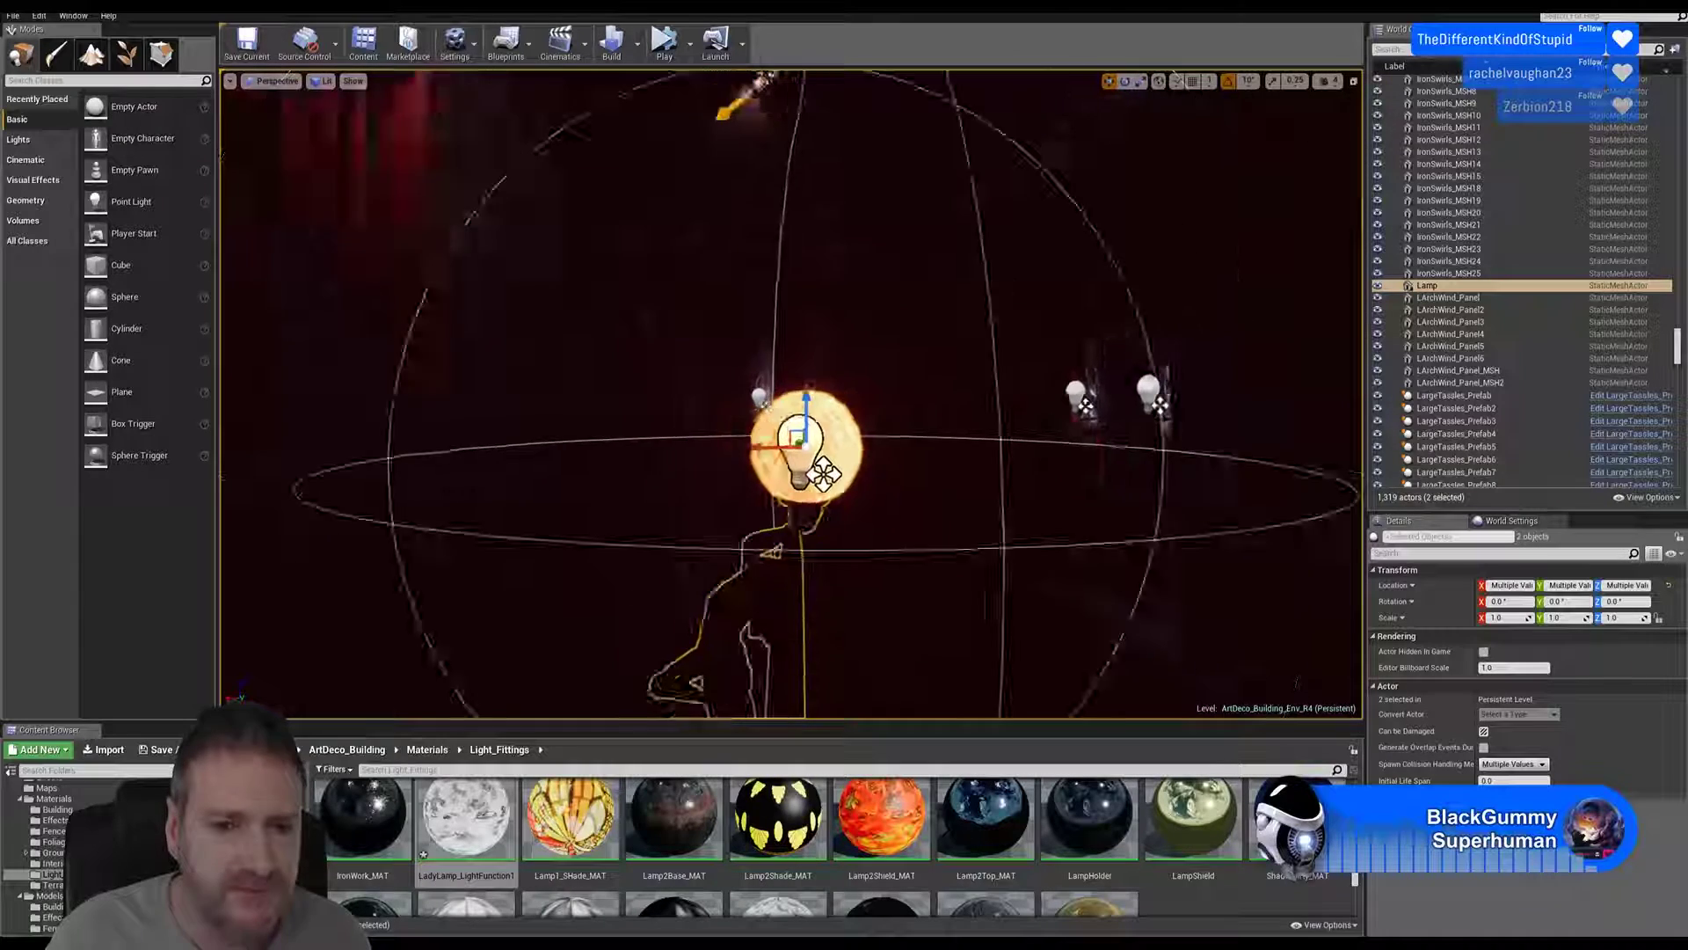
key("s")
mouse_move(797, 625)
right_mouse_down()
mouse_move(814, 630)
mouse_move(804, 611)
right_mouse_up()
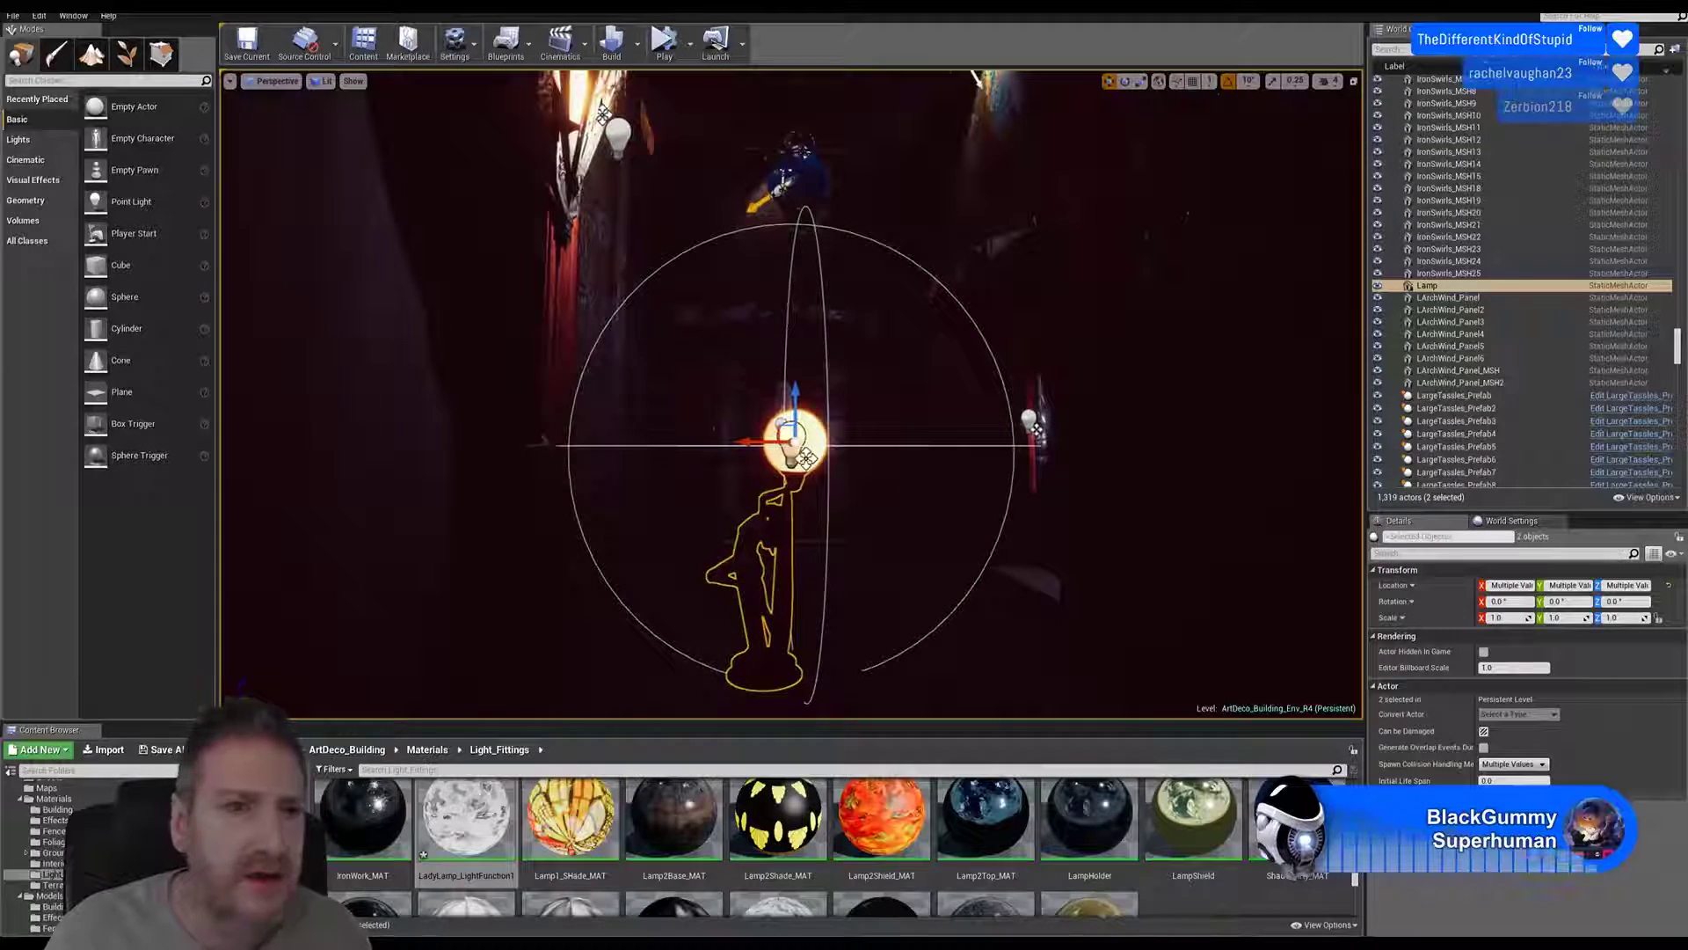
Step: Convert the selected lamp and light into a blueprint named LadyLamp_Prefab in ArtDeco_Building/Models/Light_Fittings, and inspect it in the blueprint editor
left_click(505, 42)
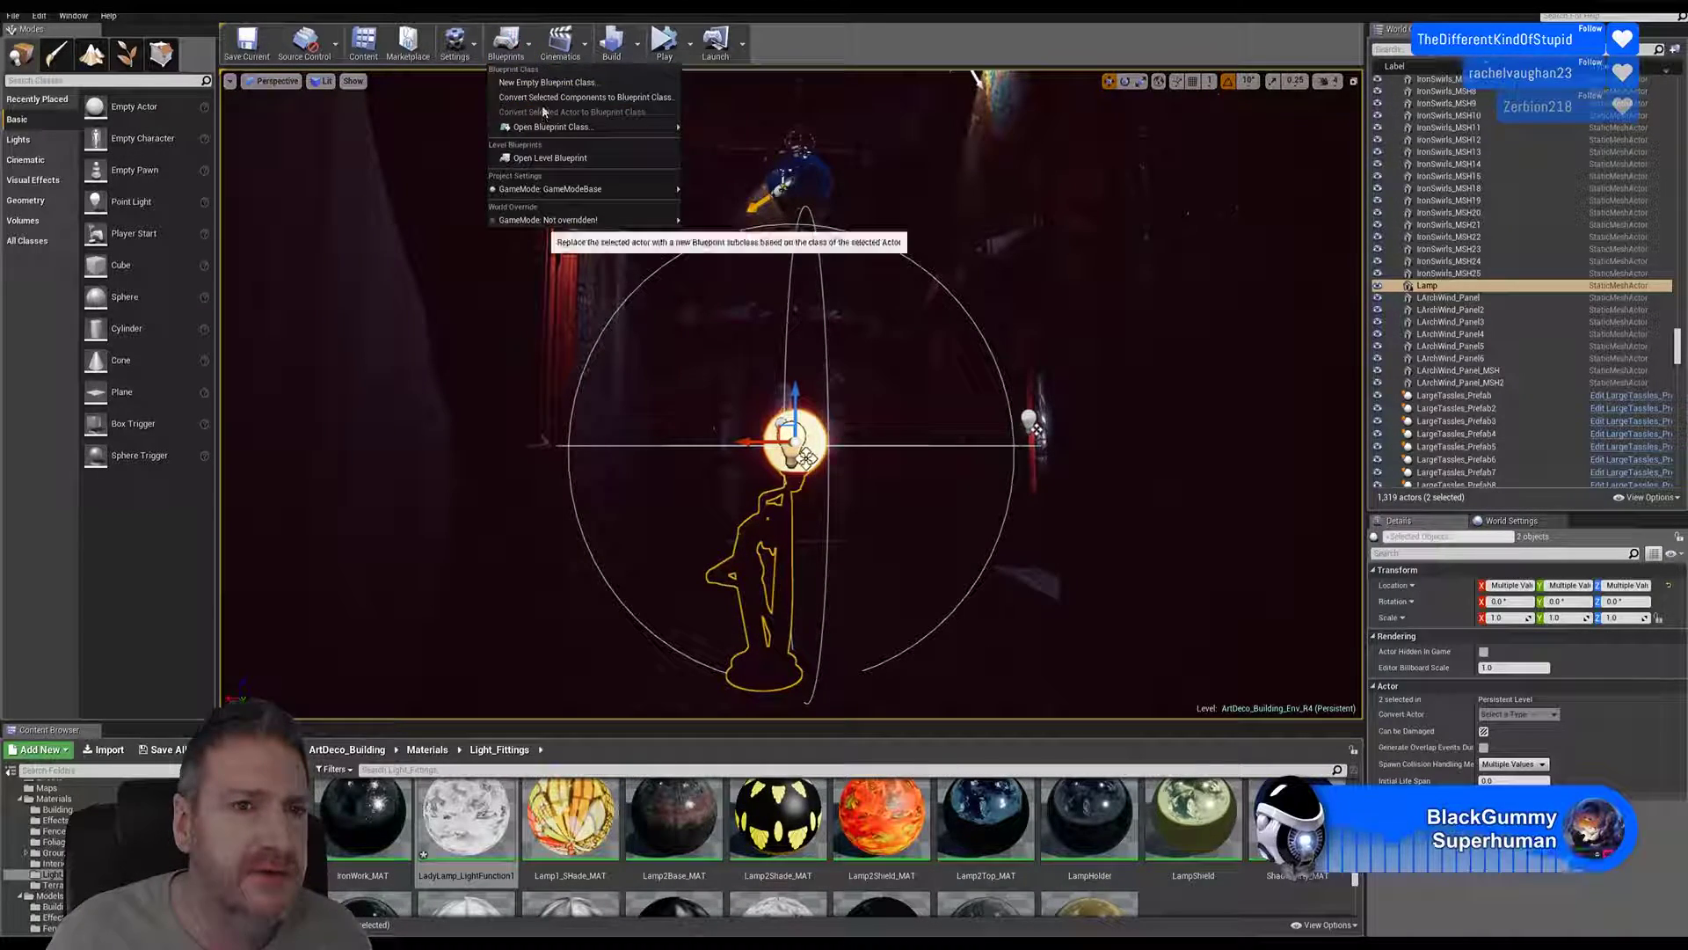
left_click(544, 112)
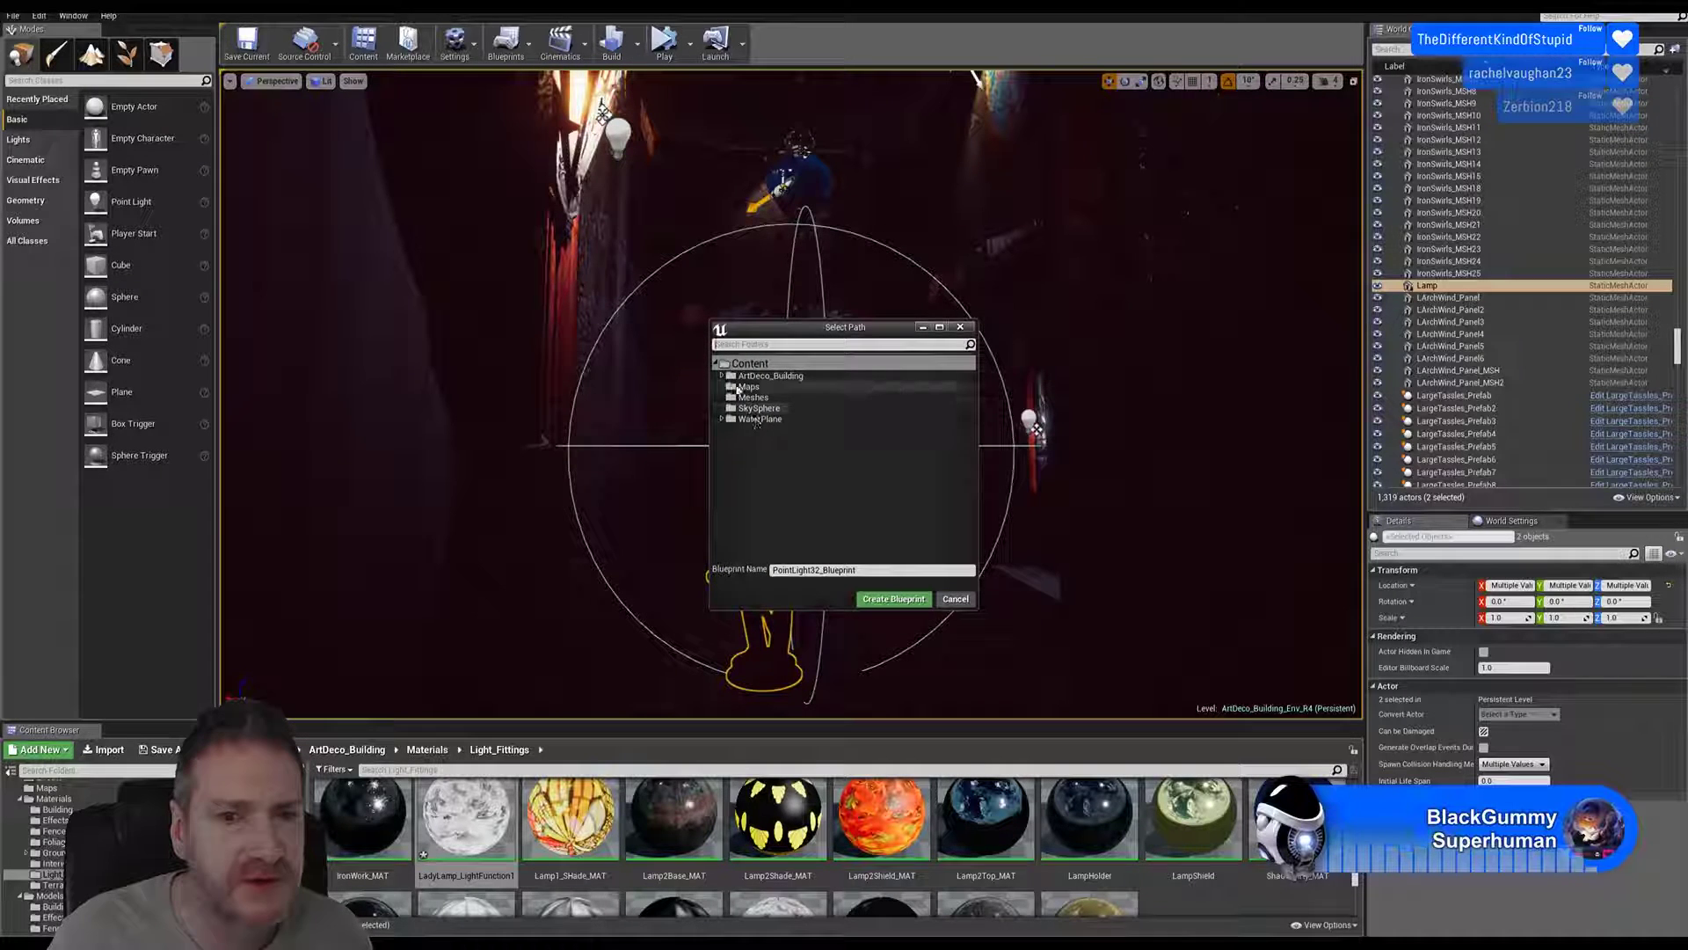
left_click(721, 375)
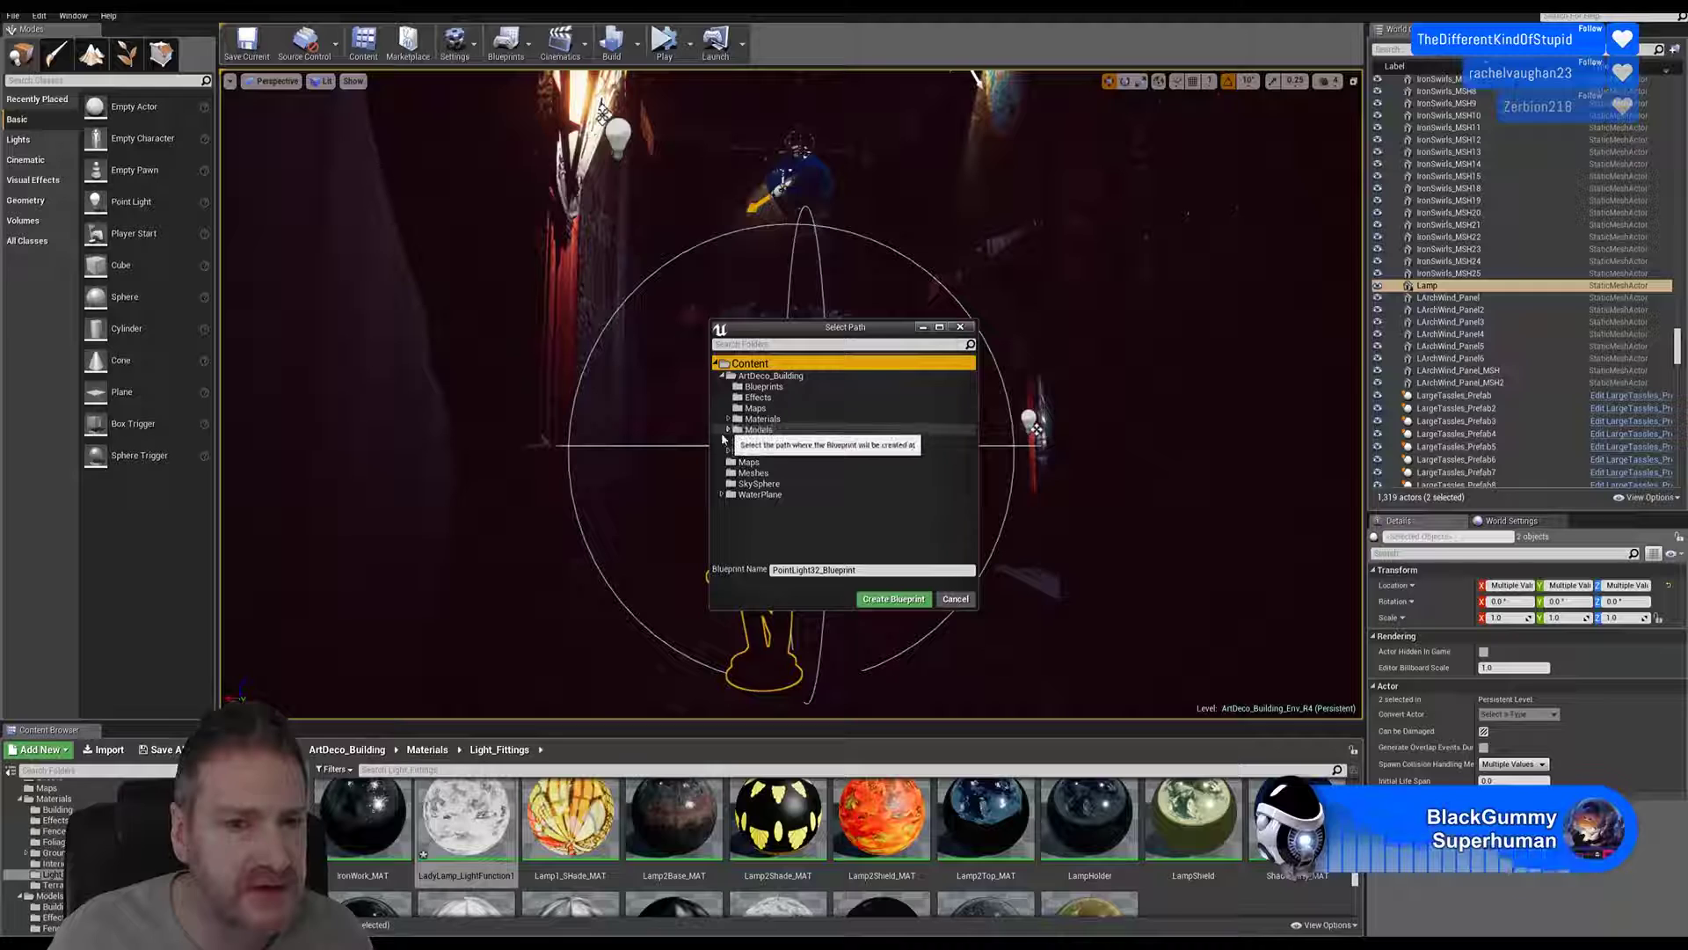
left_click(728, 429)
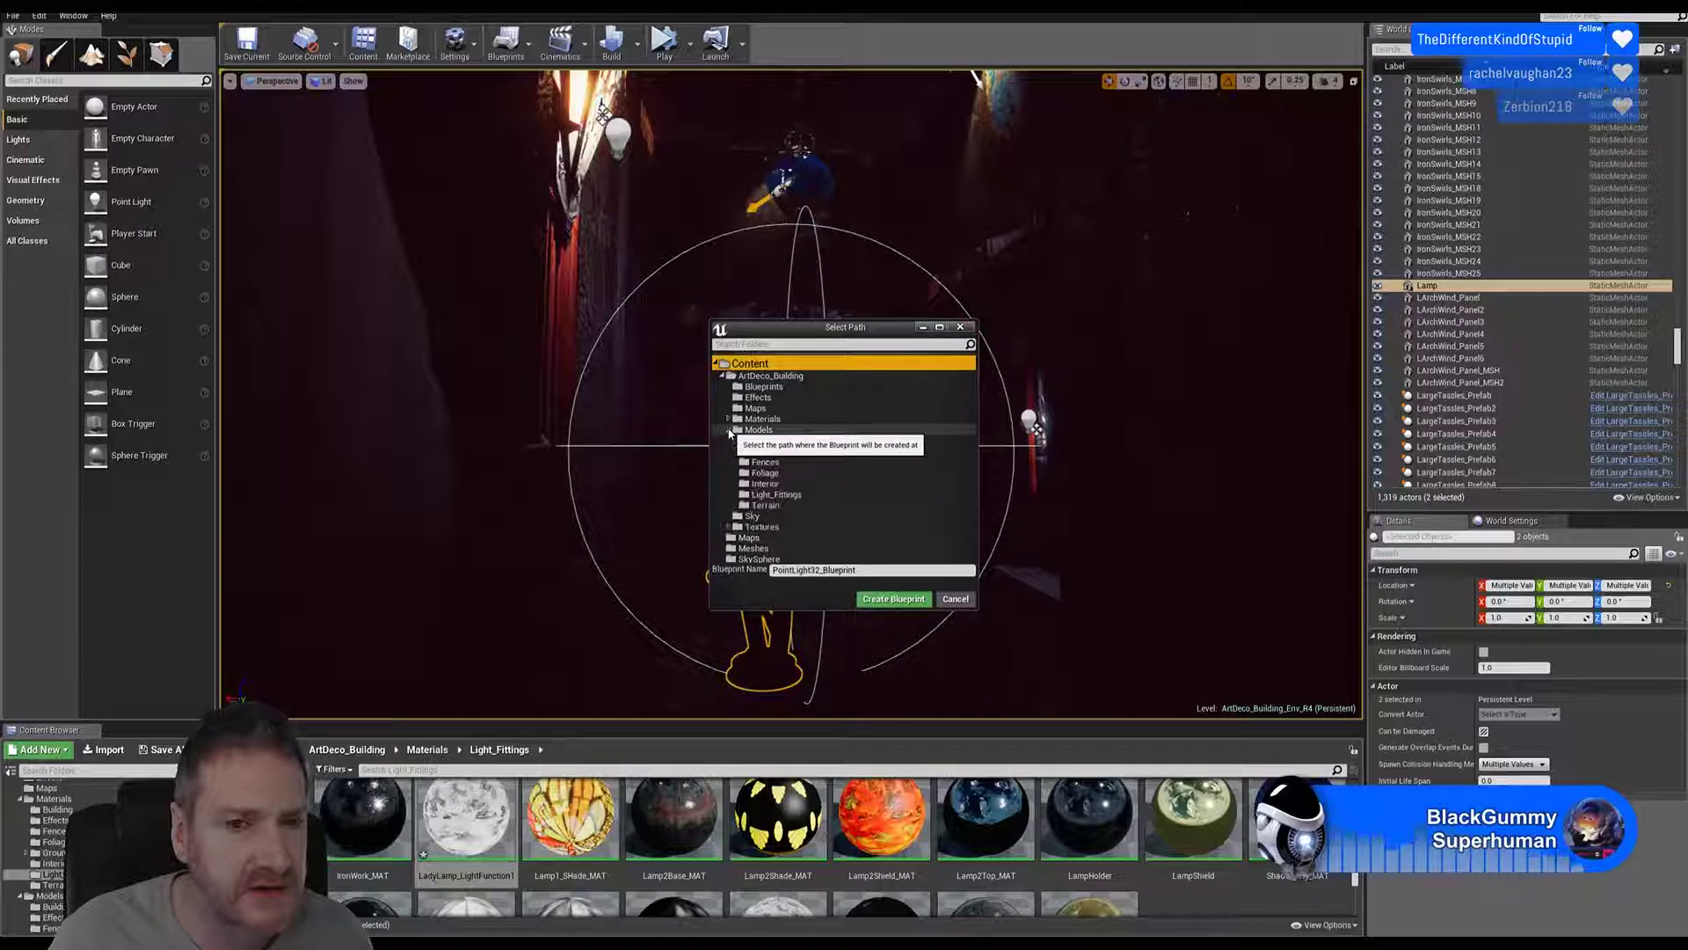
left_click(779, 495)
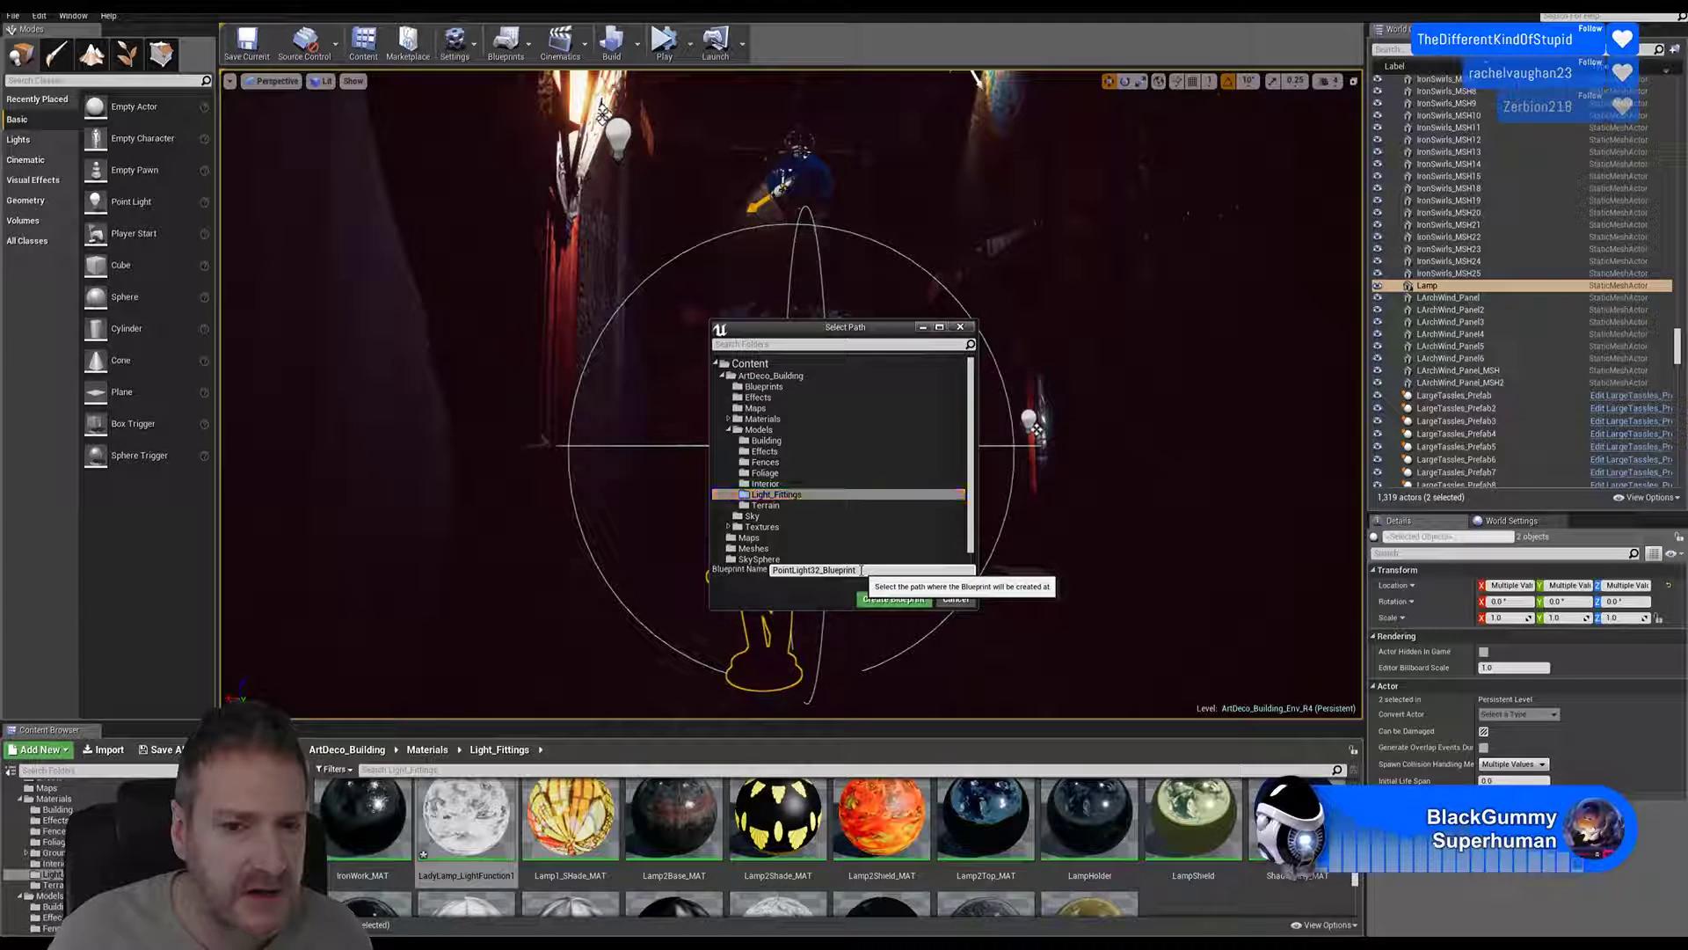
left_click(809, 570)
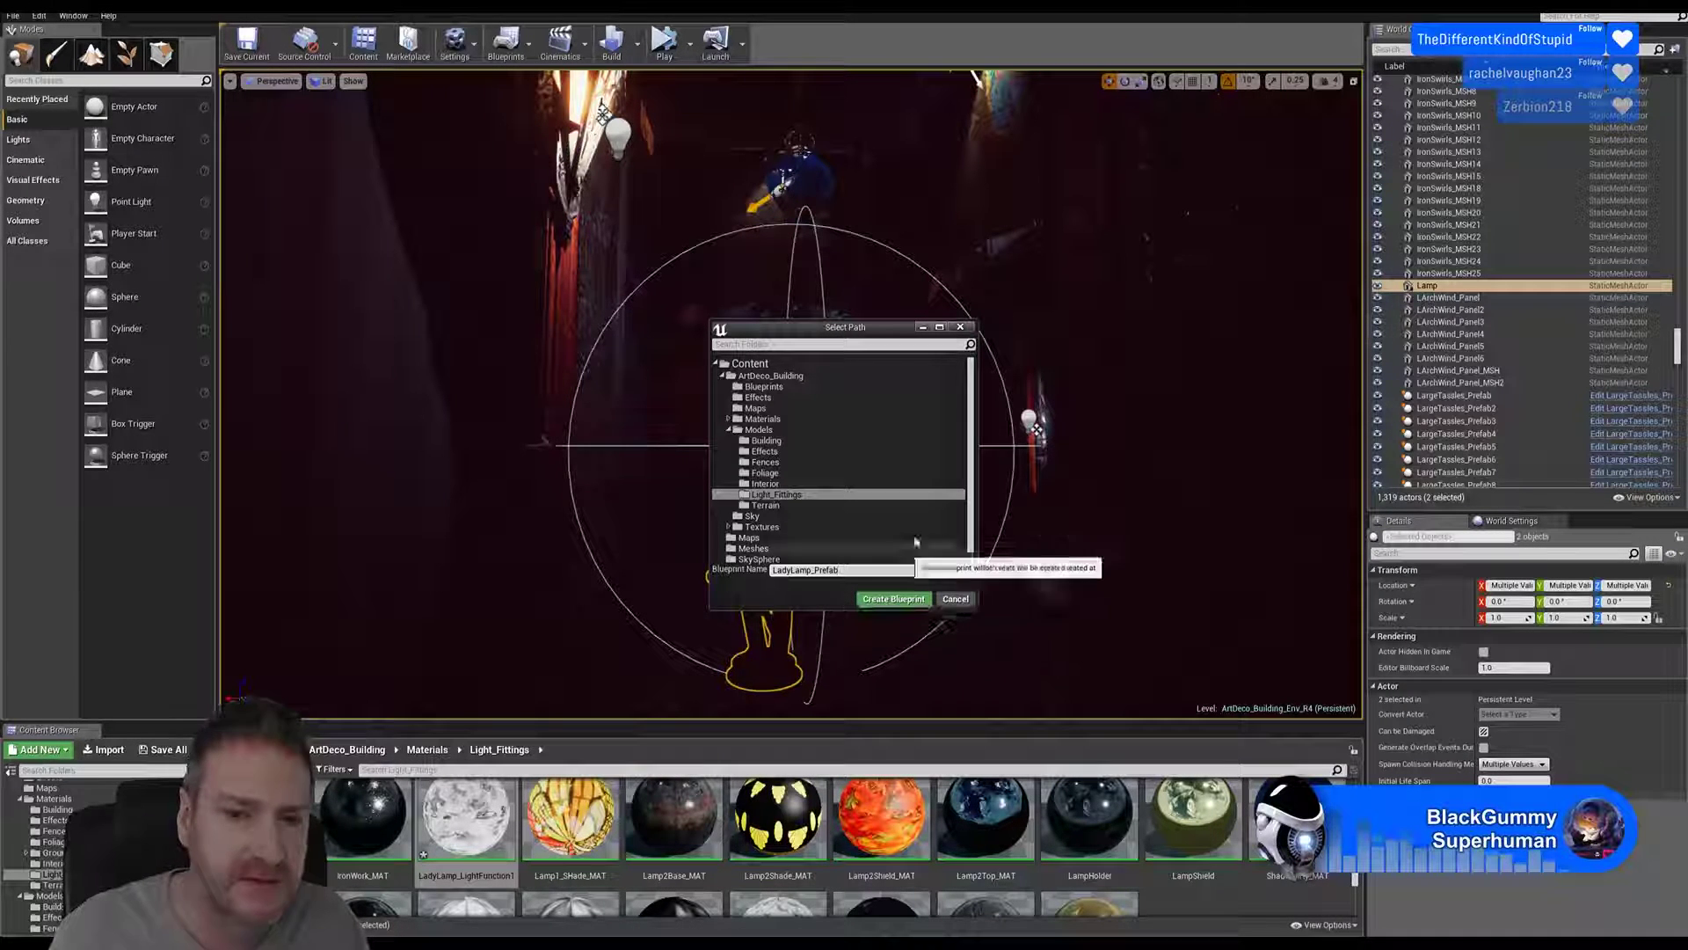
left_click(890, 598)
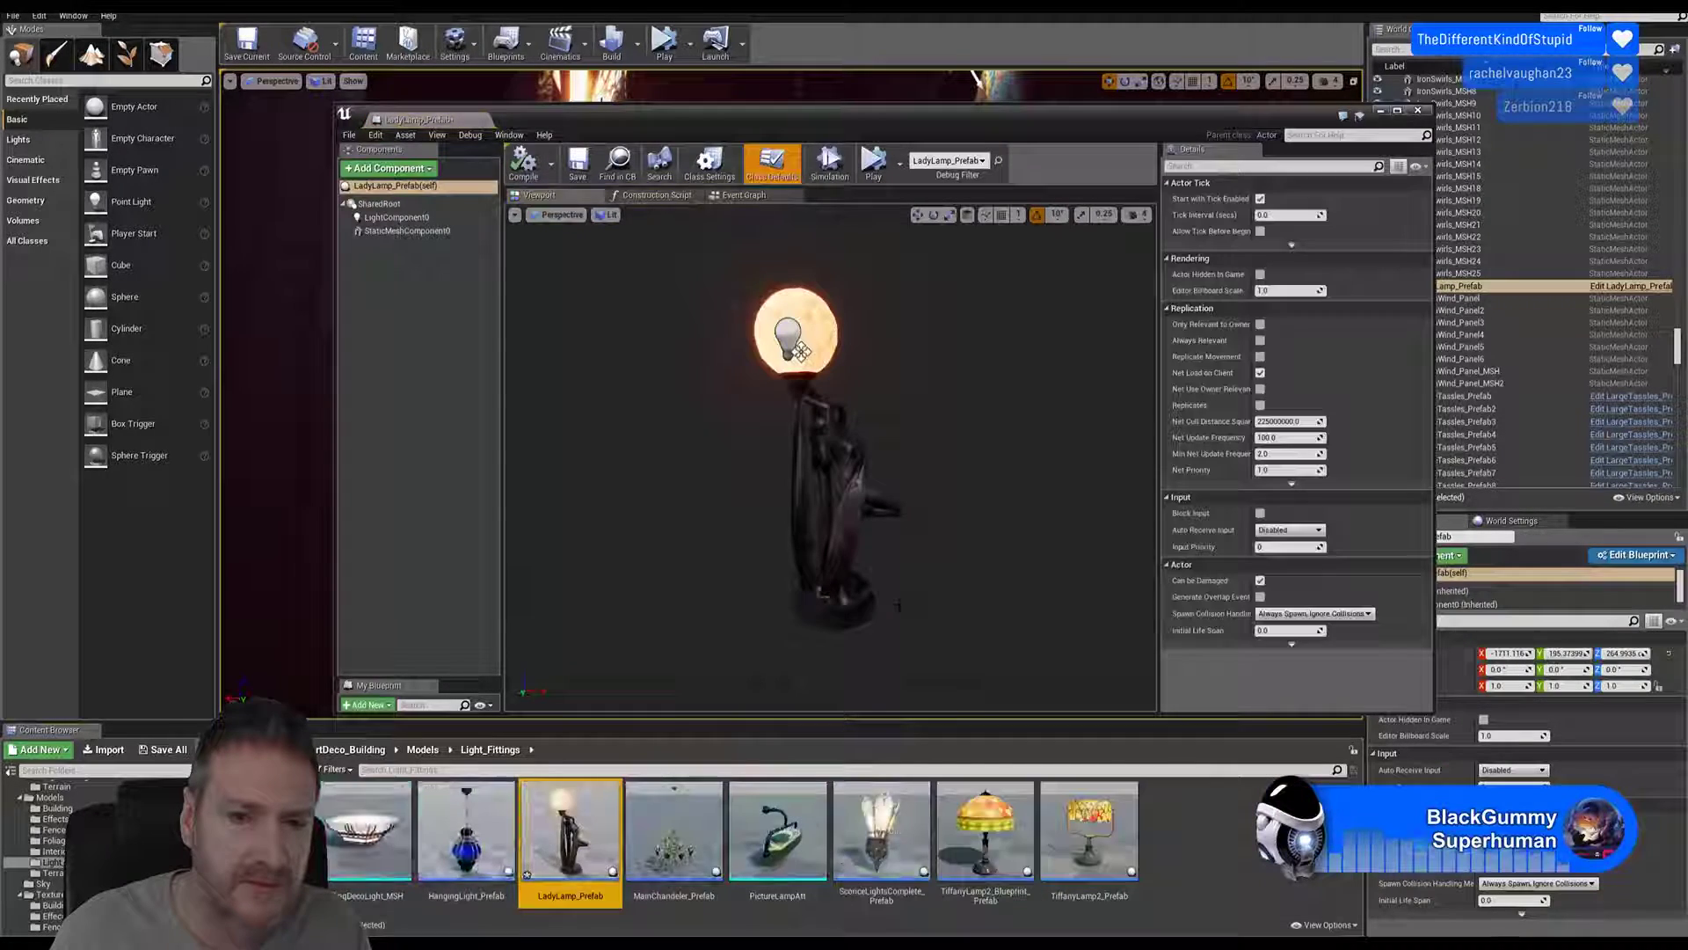
left_click_drag(933, 423, 1081, 426, "alt")
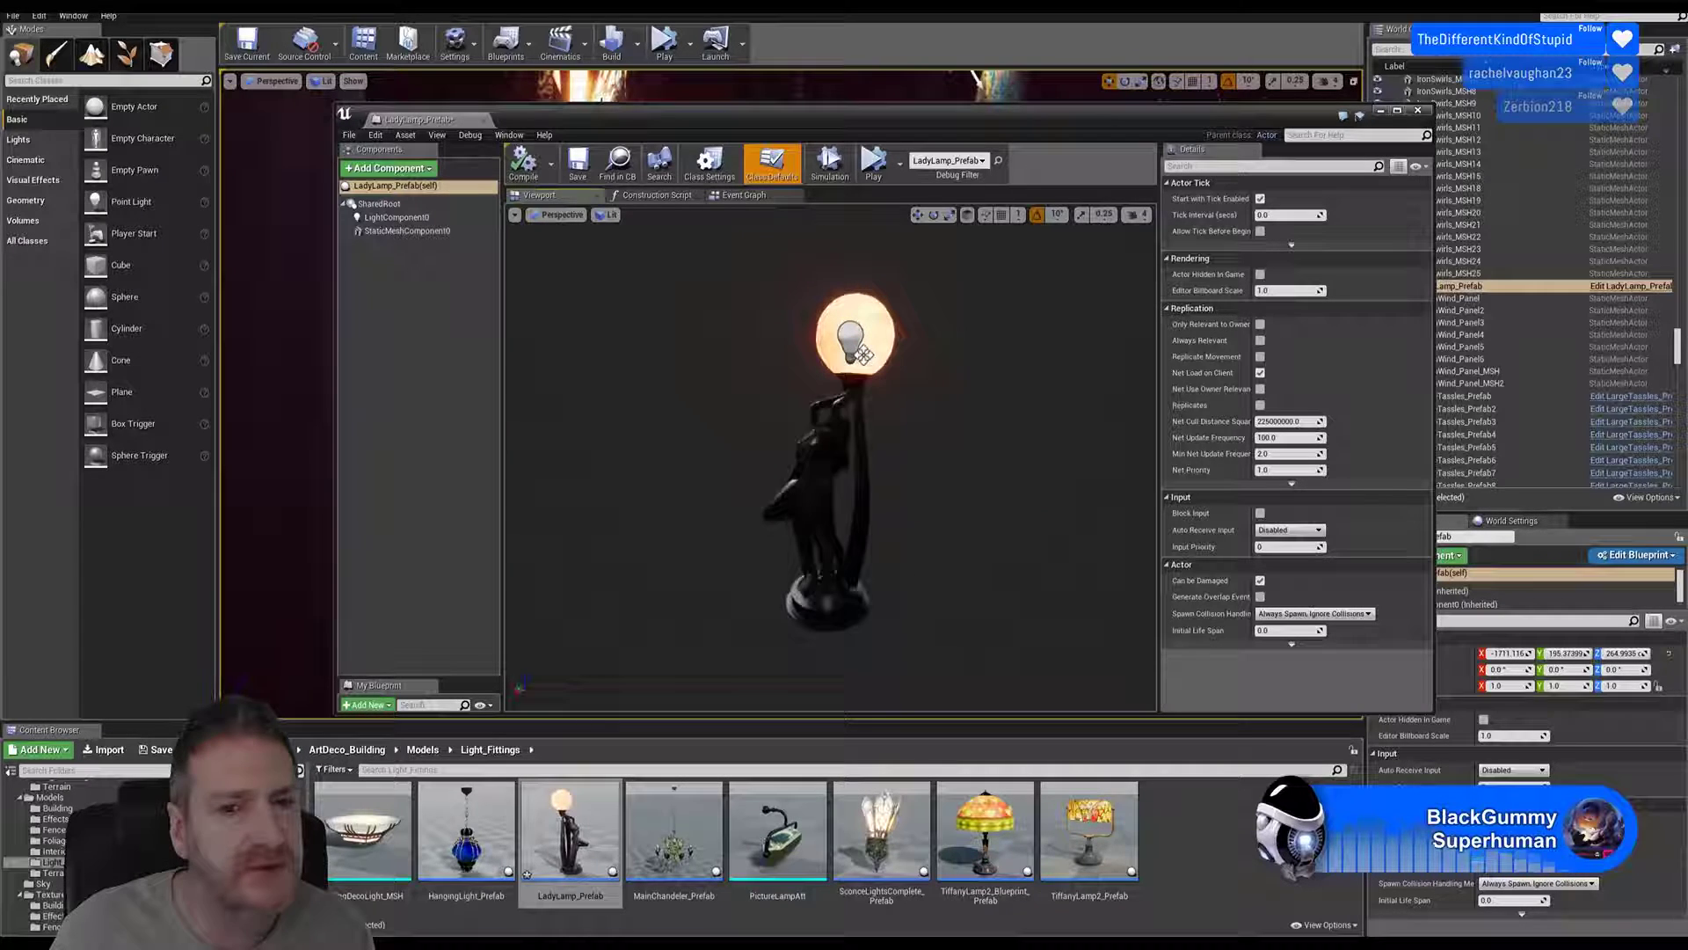
left_click(1419, 112)
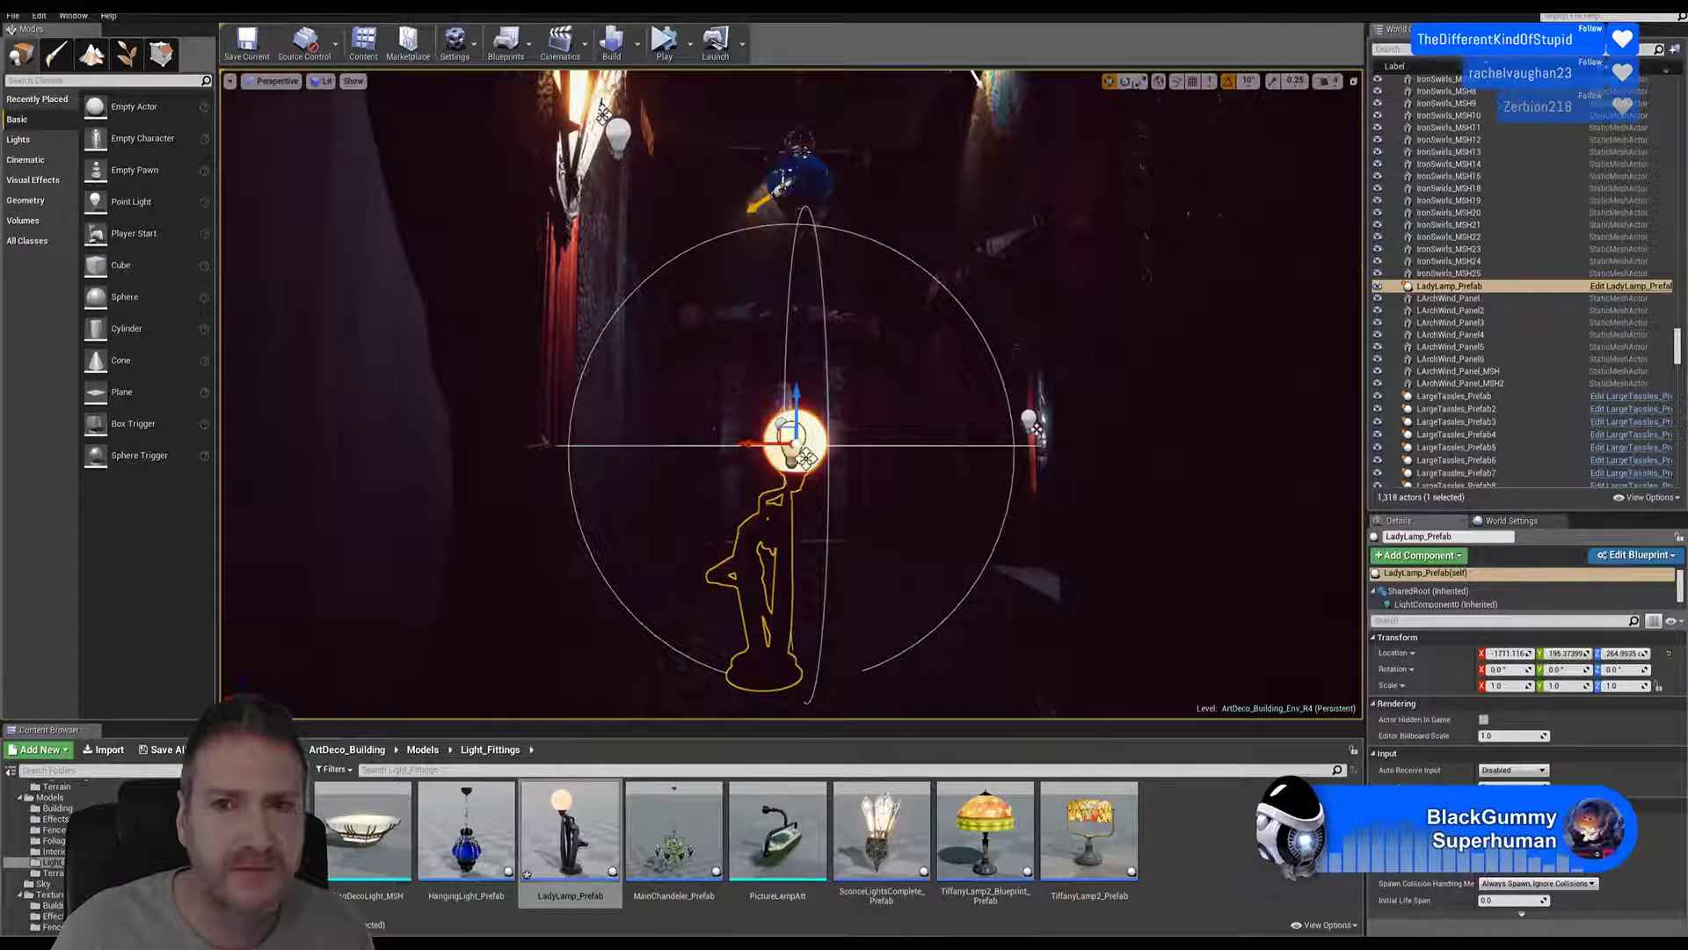
Step: Move the lady lamp prefab across the hall beside the red drapes and carved wall panel, to about X -2005, Y 80
key("Escape")
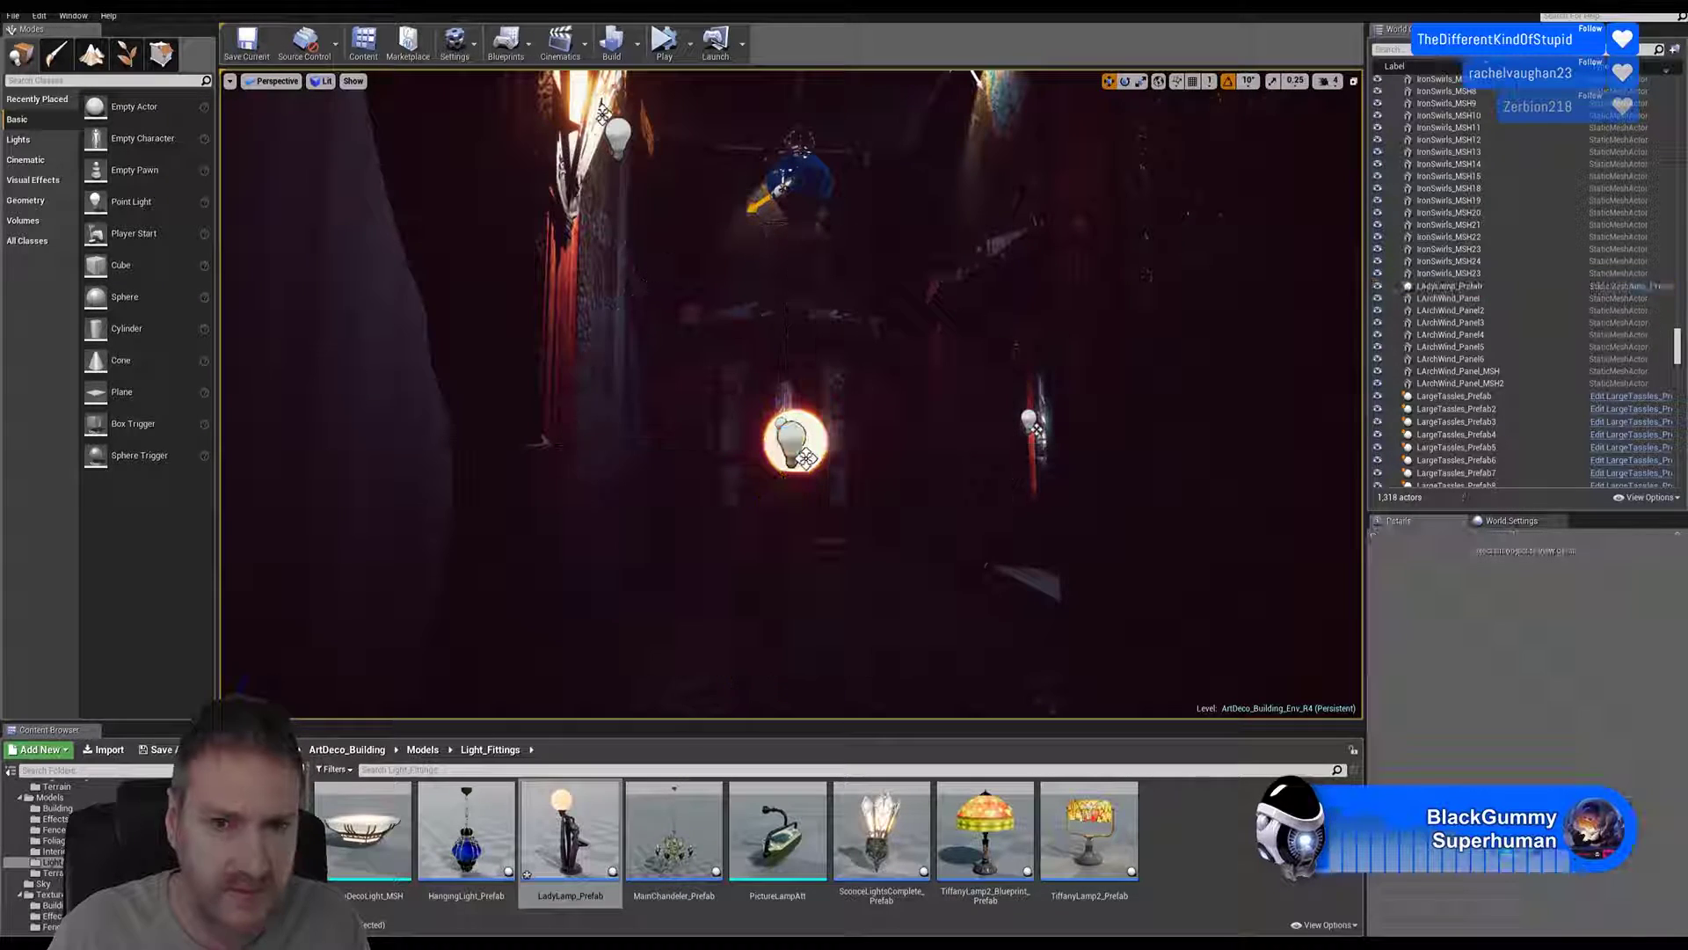
left_click(771, 454)
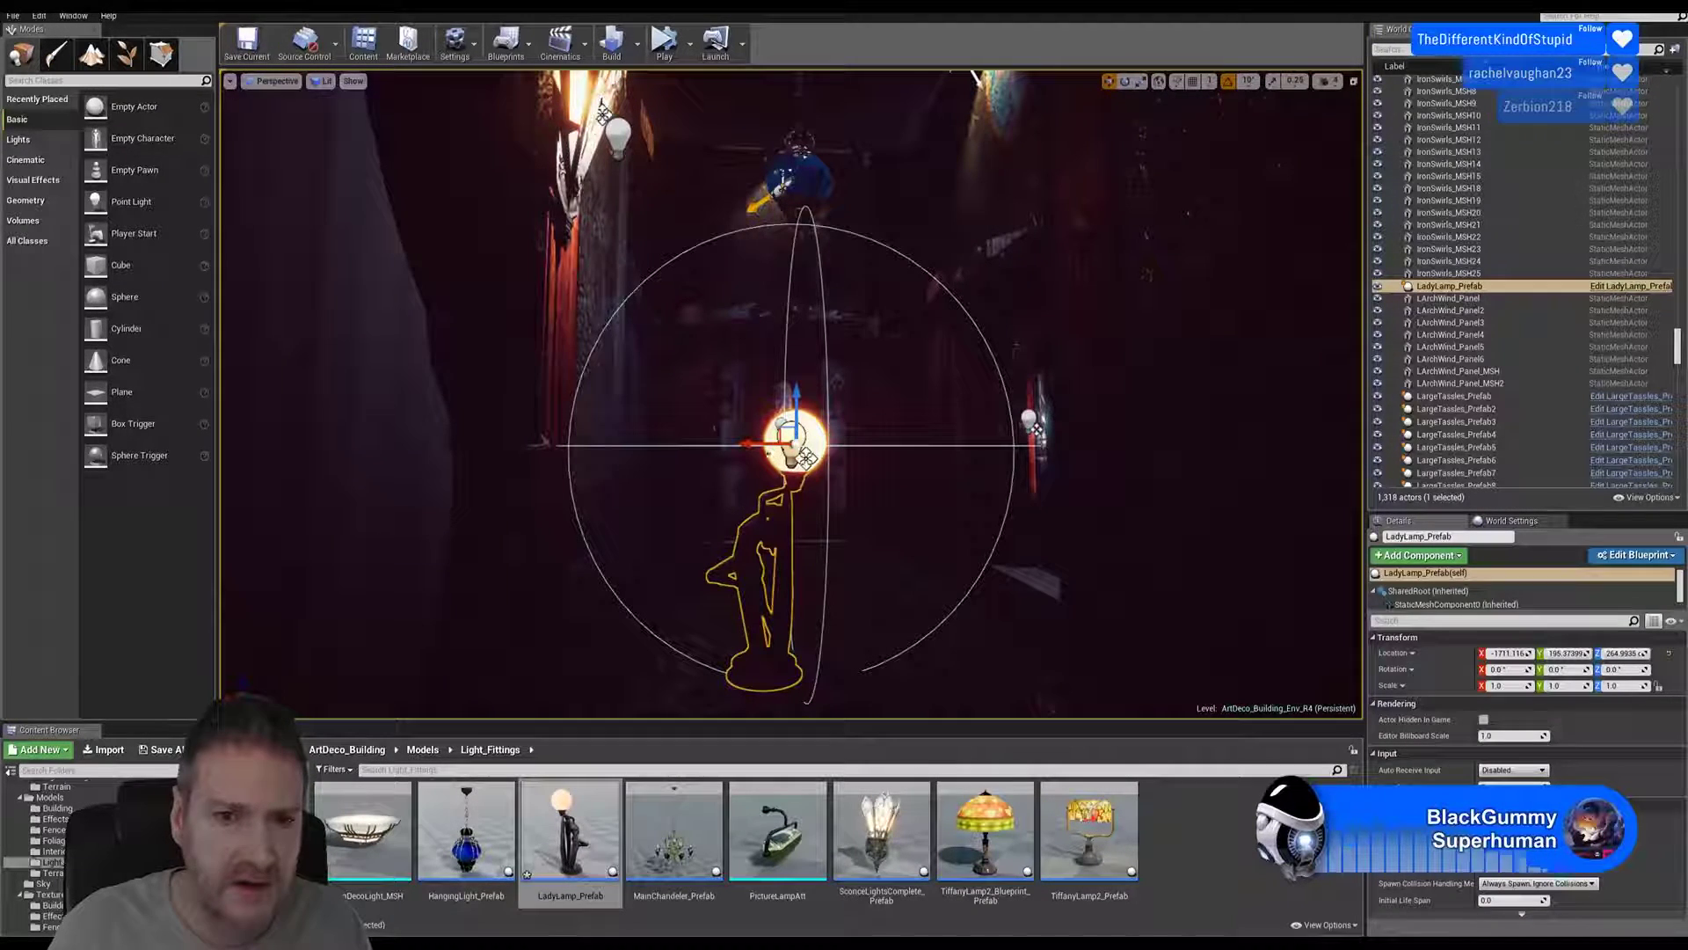
left_click_drag(748, 443, 1006, 444)
right_click_drag(1006, 444, 1183, 501)
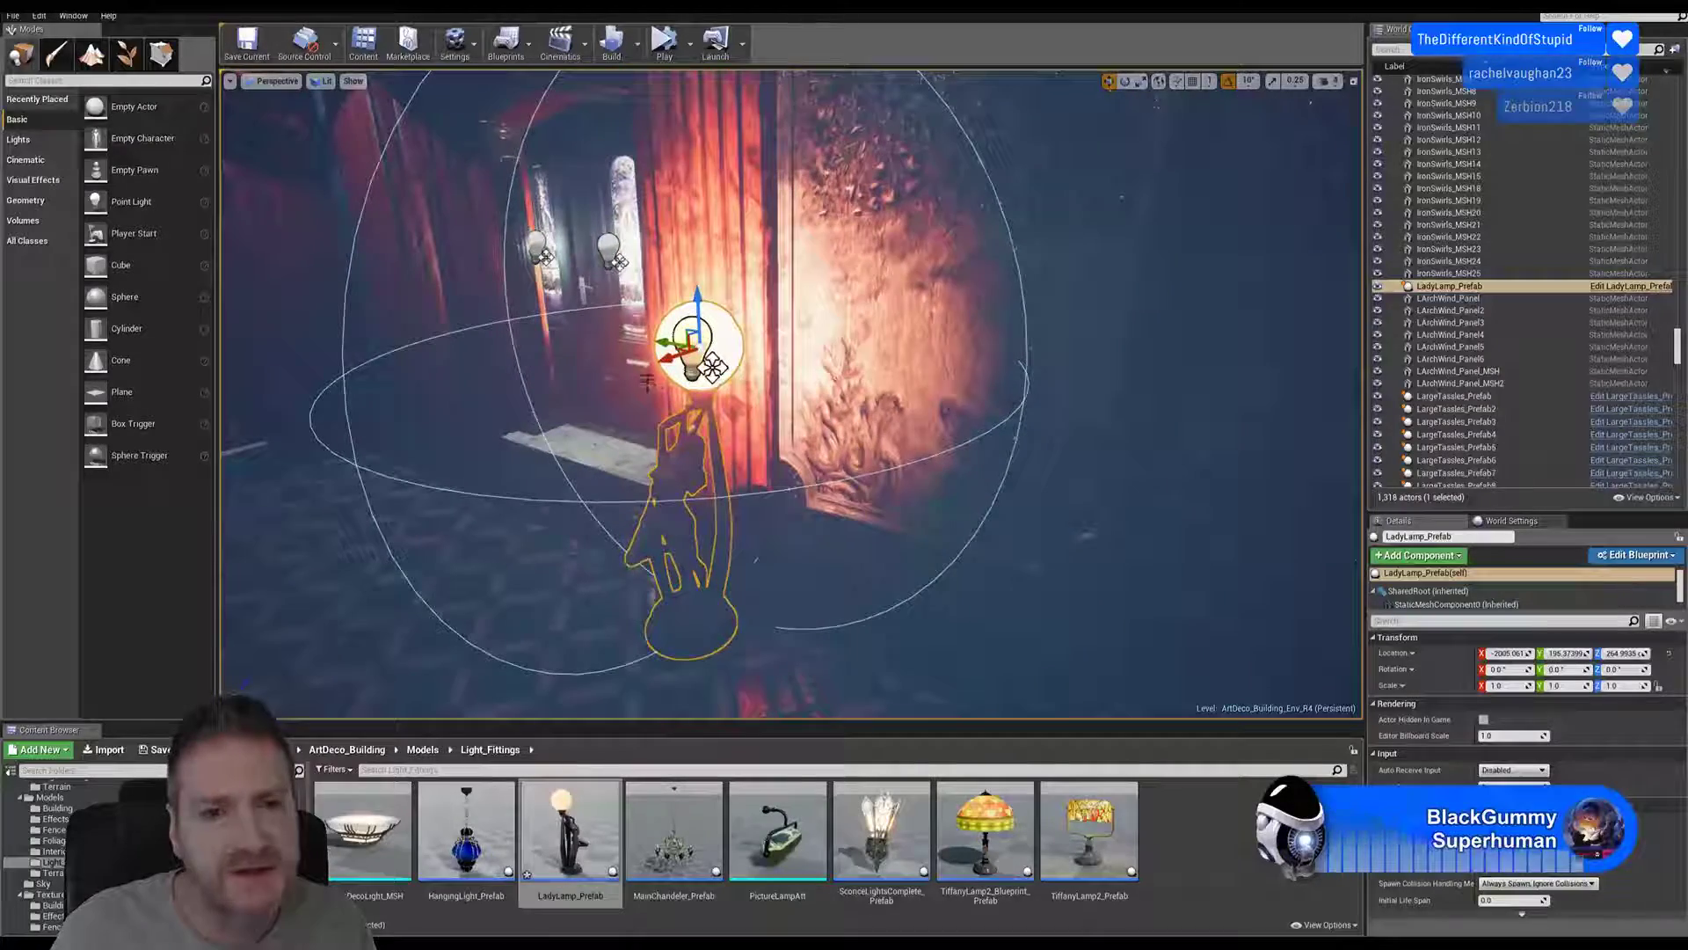
left_click_drag(665, 346, 788, 362)
right_click_drag(941, 324, 937, 290)
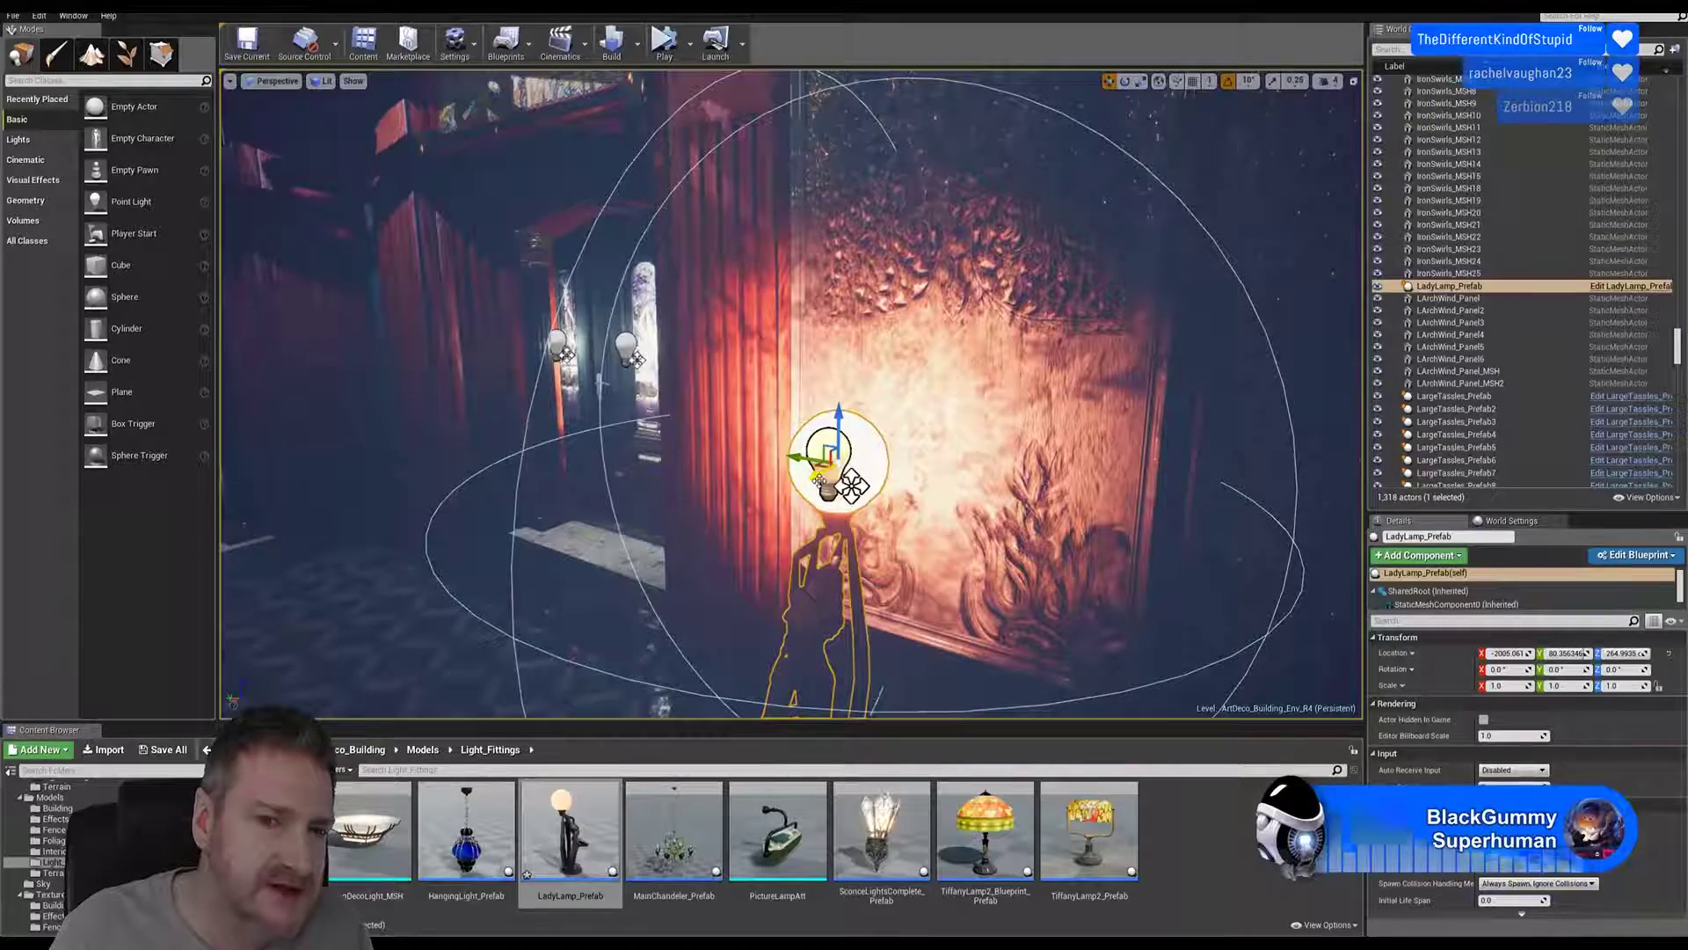
Step: Shift the lady lamp back and forth along X near the carved wall panel to test its light, ending at about X -2019
mouse_move(815, 476)
left_mouse_down()
mouse_move(846, 459)
mouse_move(826, 483)
mouse_move(856, 467)
mouse_move(831, 471)
mouse_move(844, 475)
left_mouse_up()
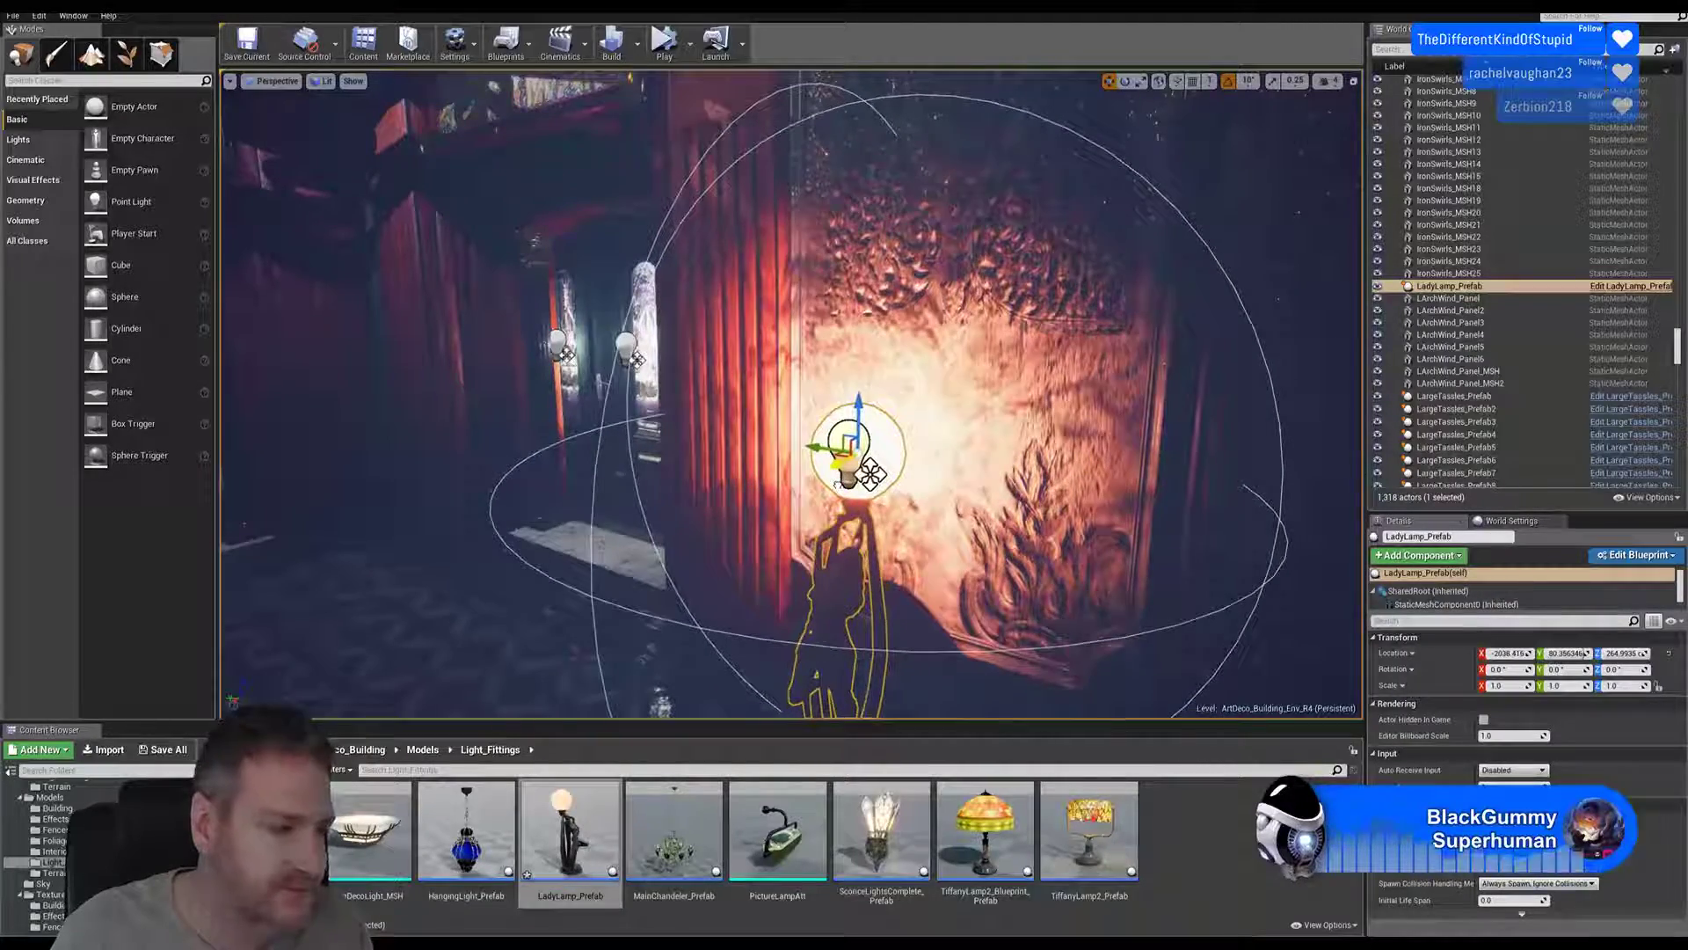
mouse_move(1001, 554)
right_mouse_down()
mouse_move(1000, 527)
mouse_move(1016, 538)
mouse_move(963, 546)
mouse_move(985, 538)
right_mouse_up()
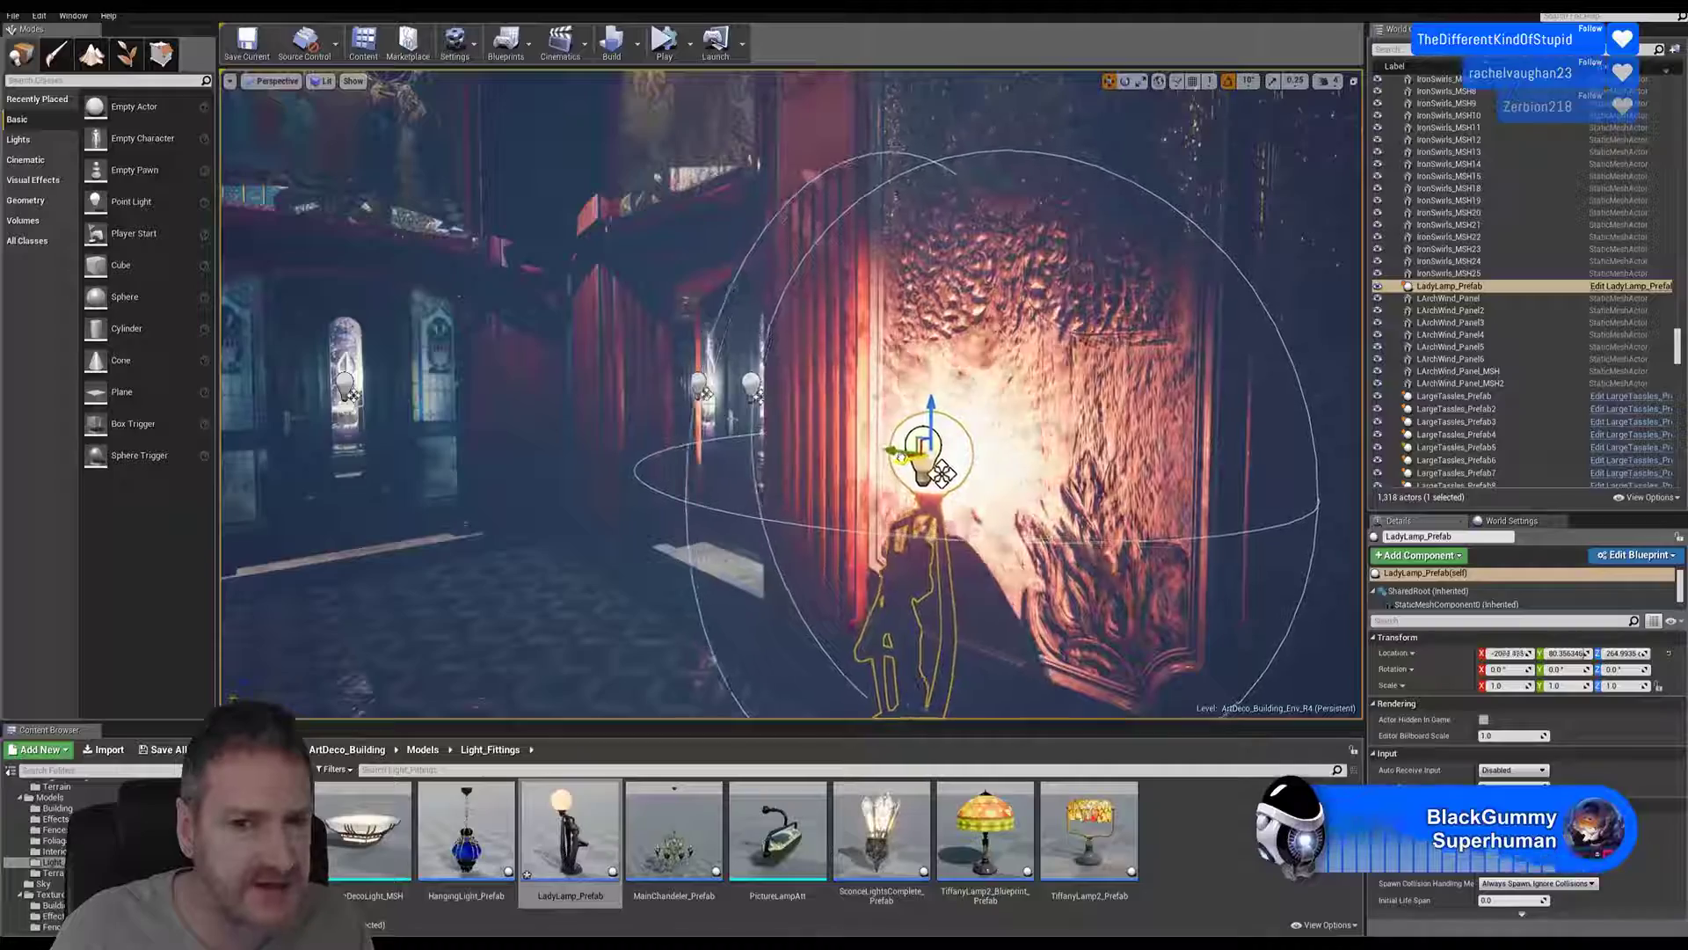
left_click_drag(943, 475, 932, 475)
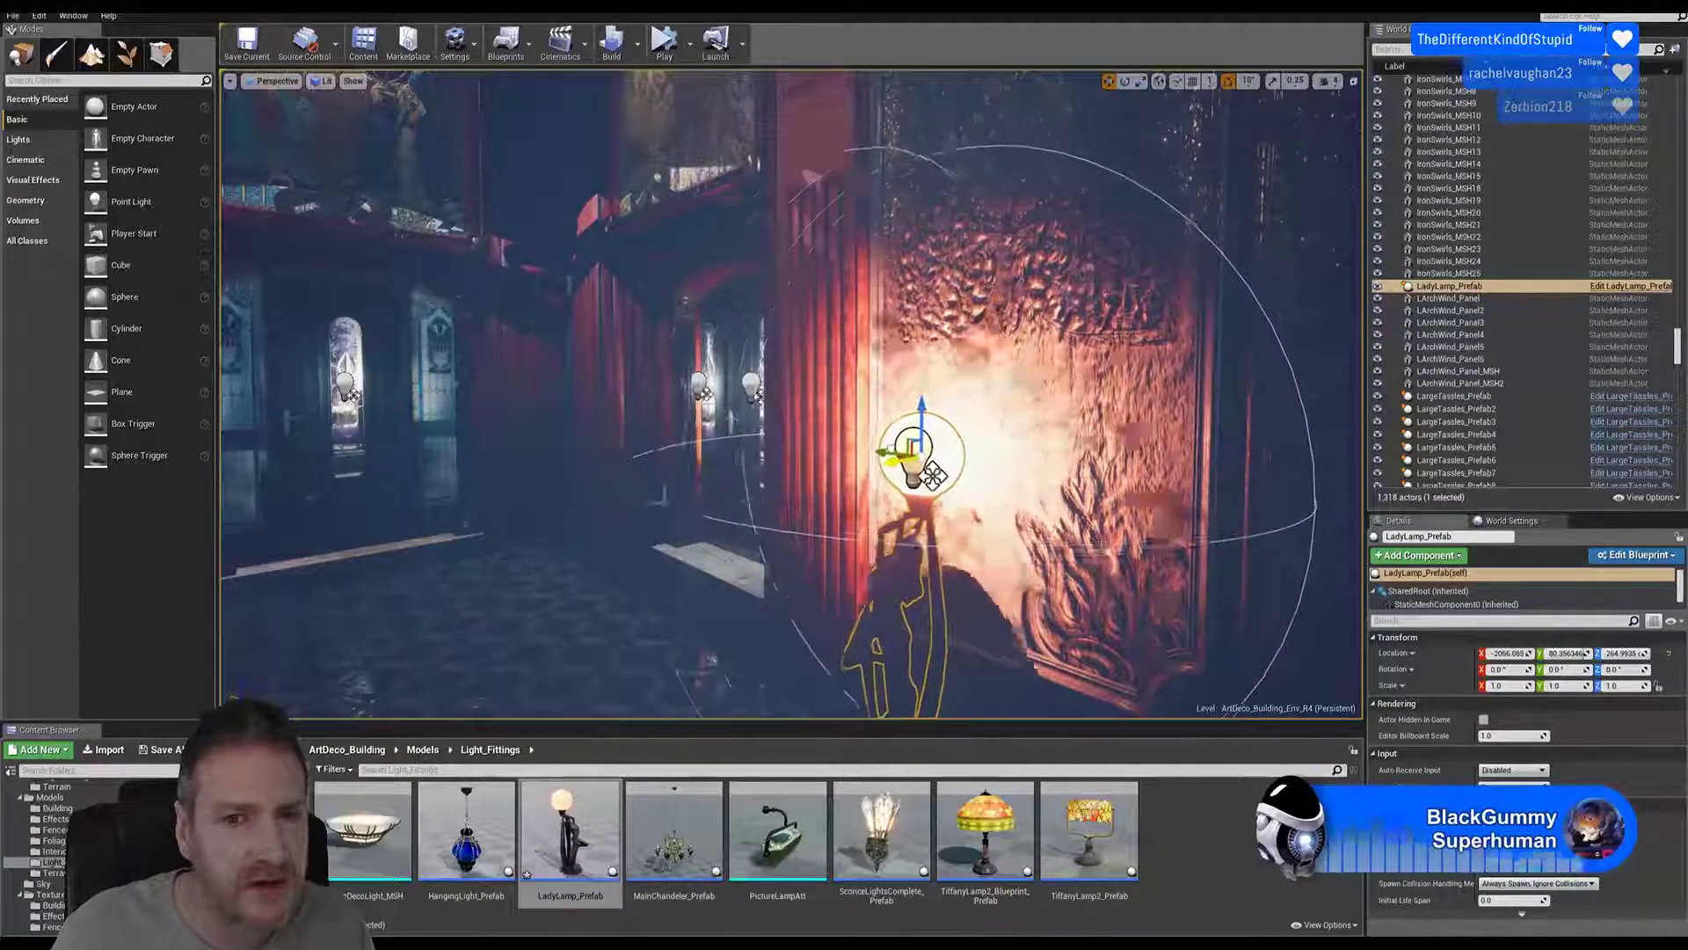
mouse_move(856, 497)
left_mouse_down()
mouse_move(699, 518)
mouse_move(818, 502)
mouse_move(862, 475)
left_mouse_up()
right_click_drag(965, 605, 936, 640)
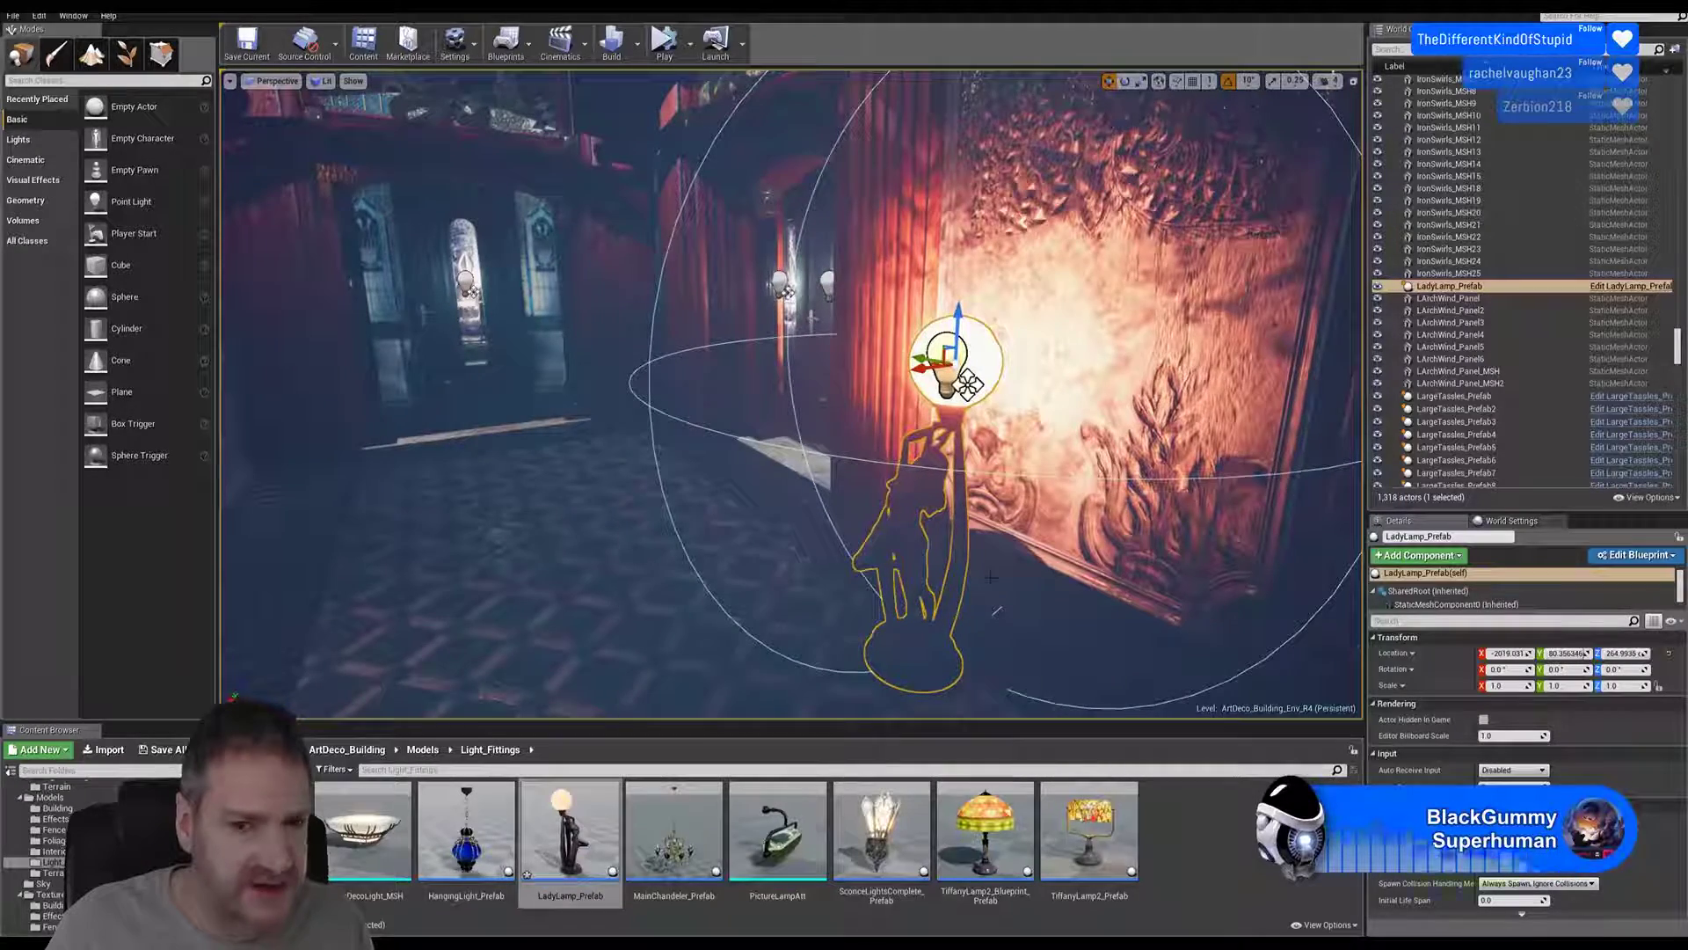
right_click_drag(791, 527, 785, 502)
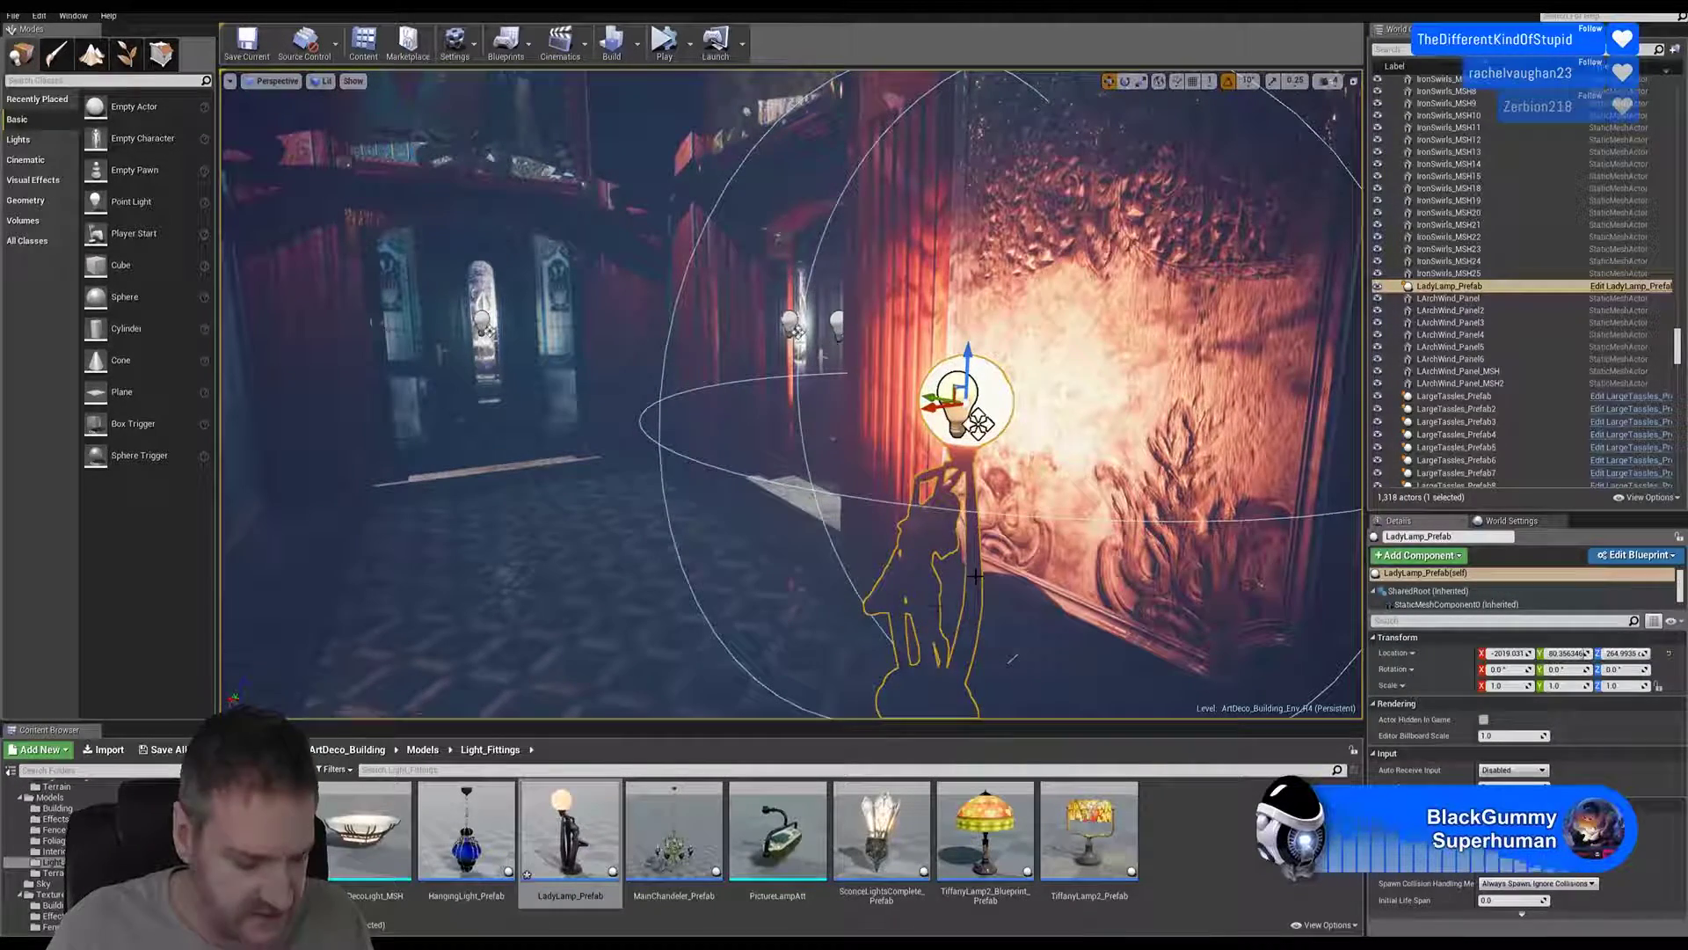
Step: Delete the lady lamp instance standing beside the carved wall panel from the level
key("Delete")
right_click_drag(937, 595, 615, 608)
key("w")
right_click_drag(774, 401, 836, 401)
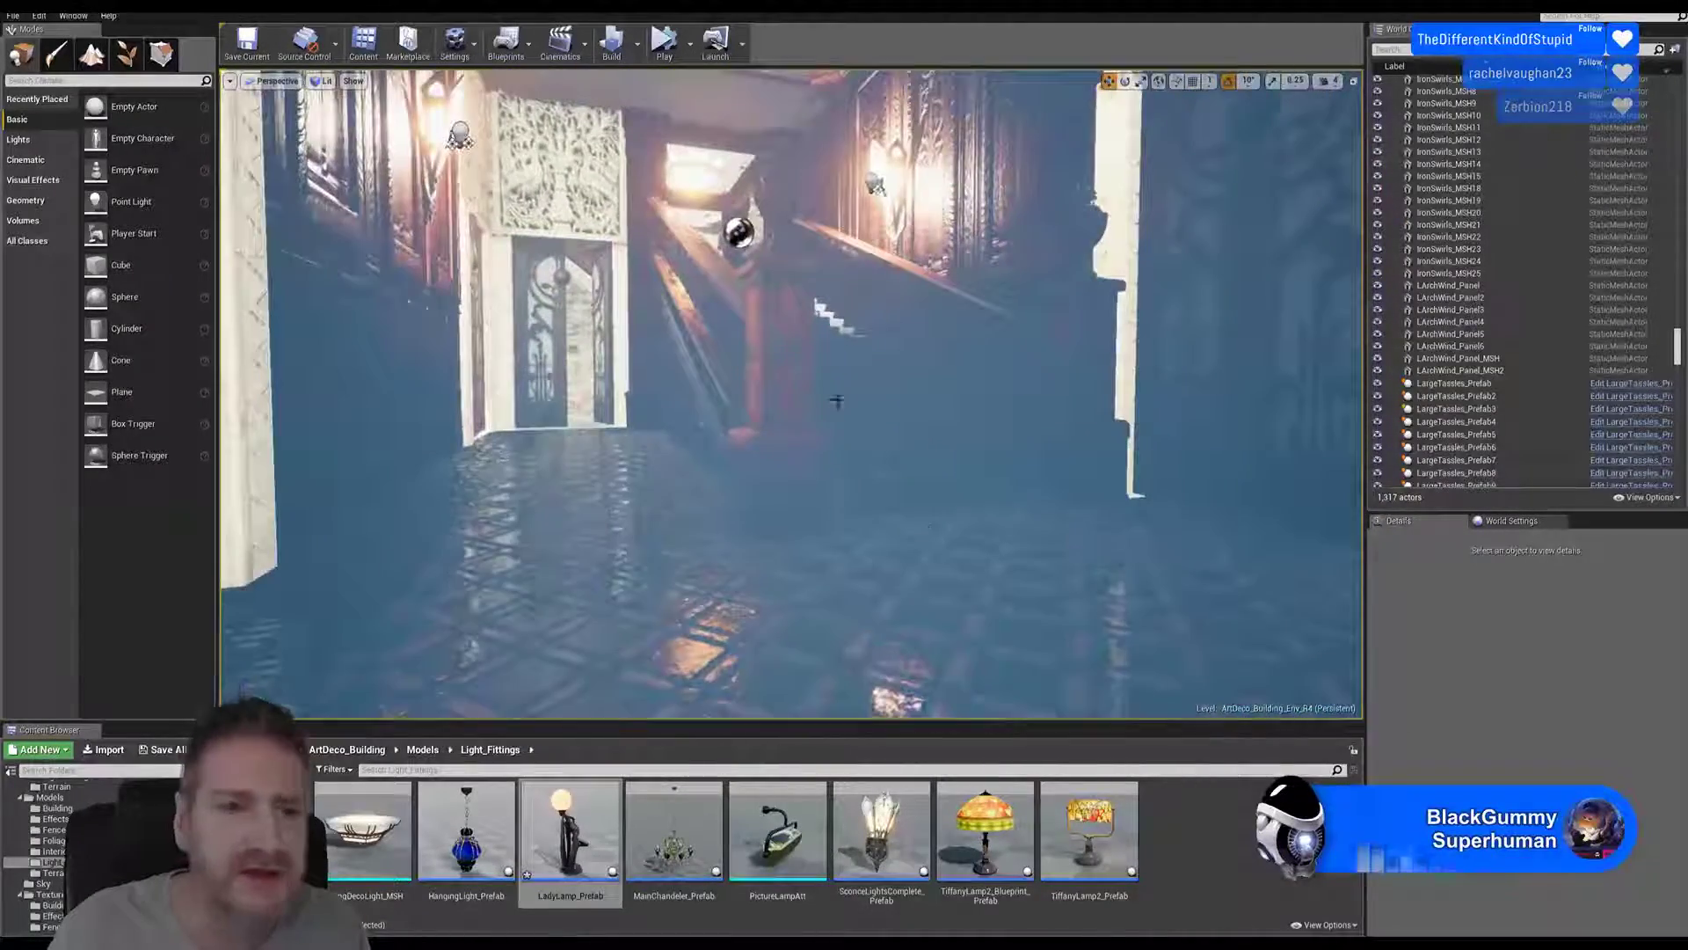
right_click_drag(764, 317, 762, 407)
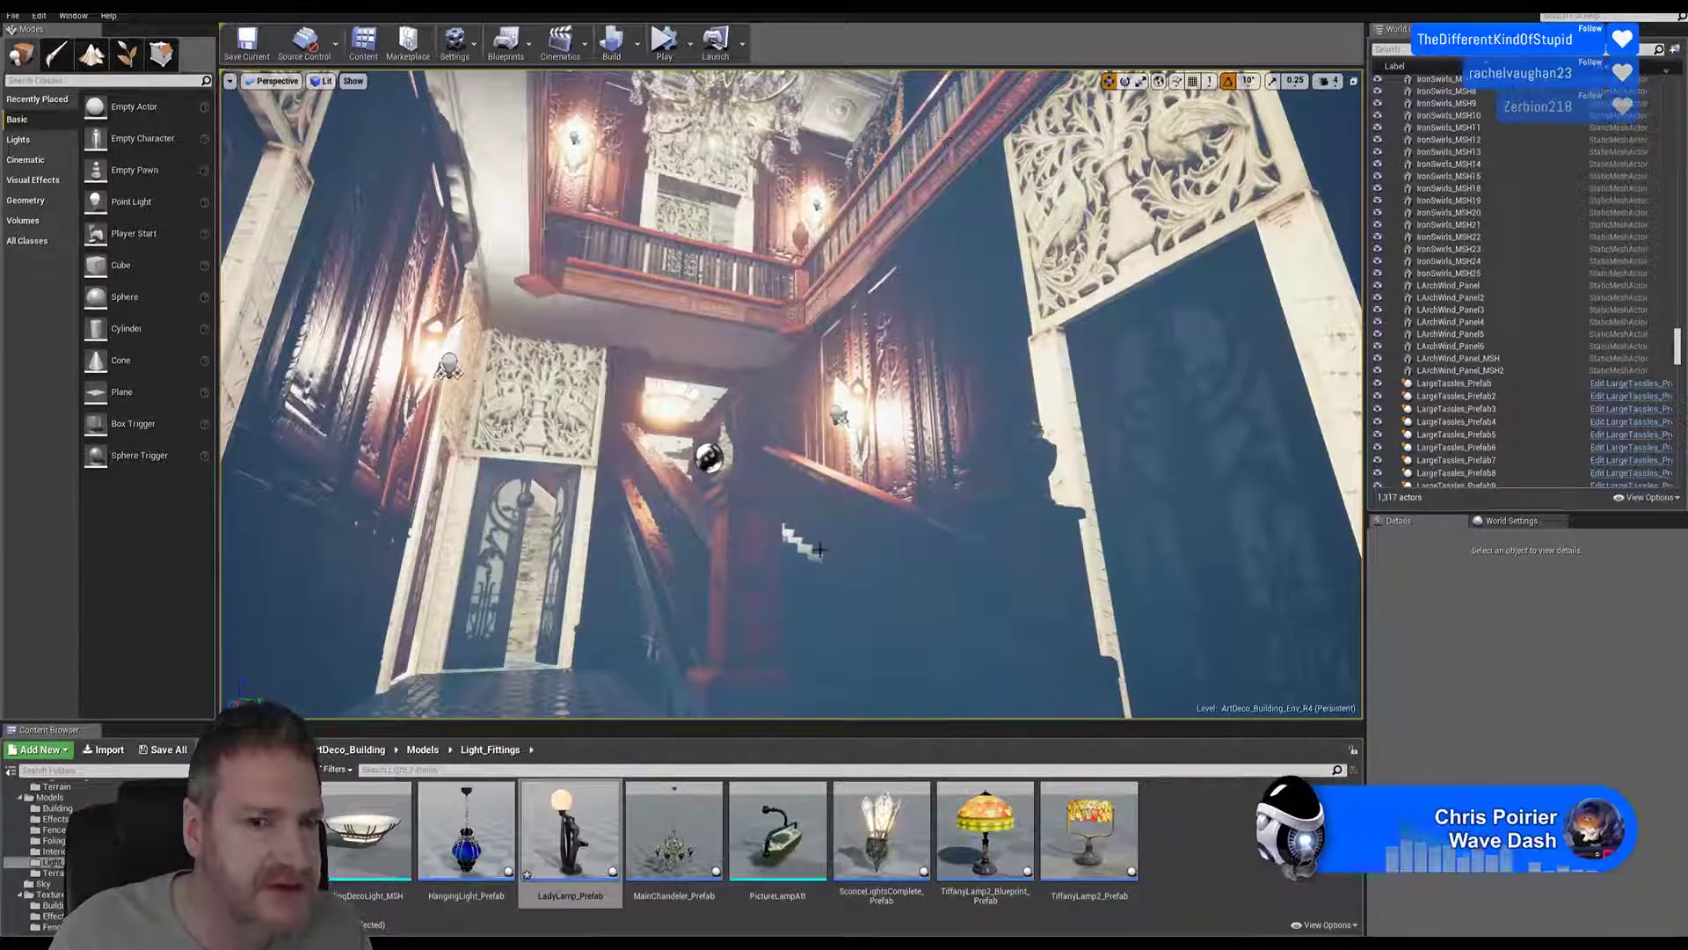
right_click_drag(818, 549, 840, 396)
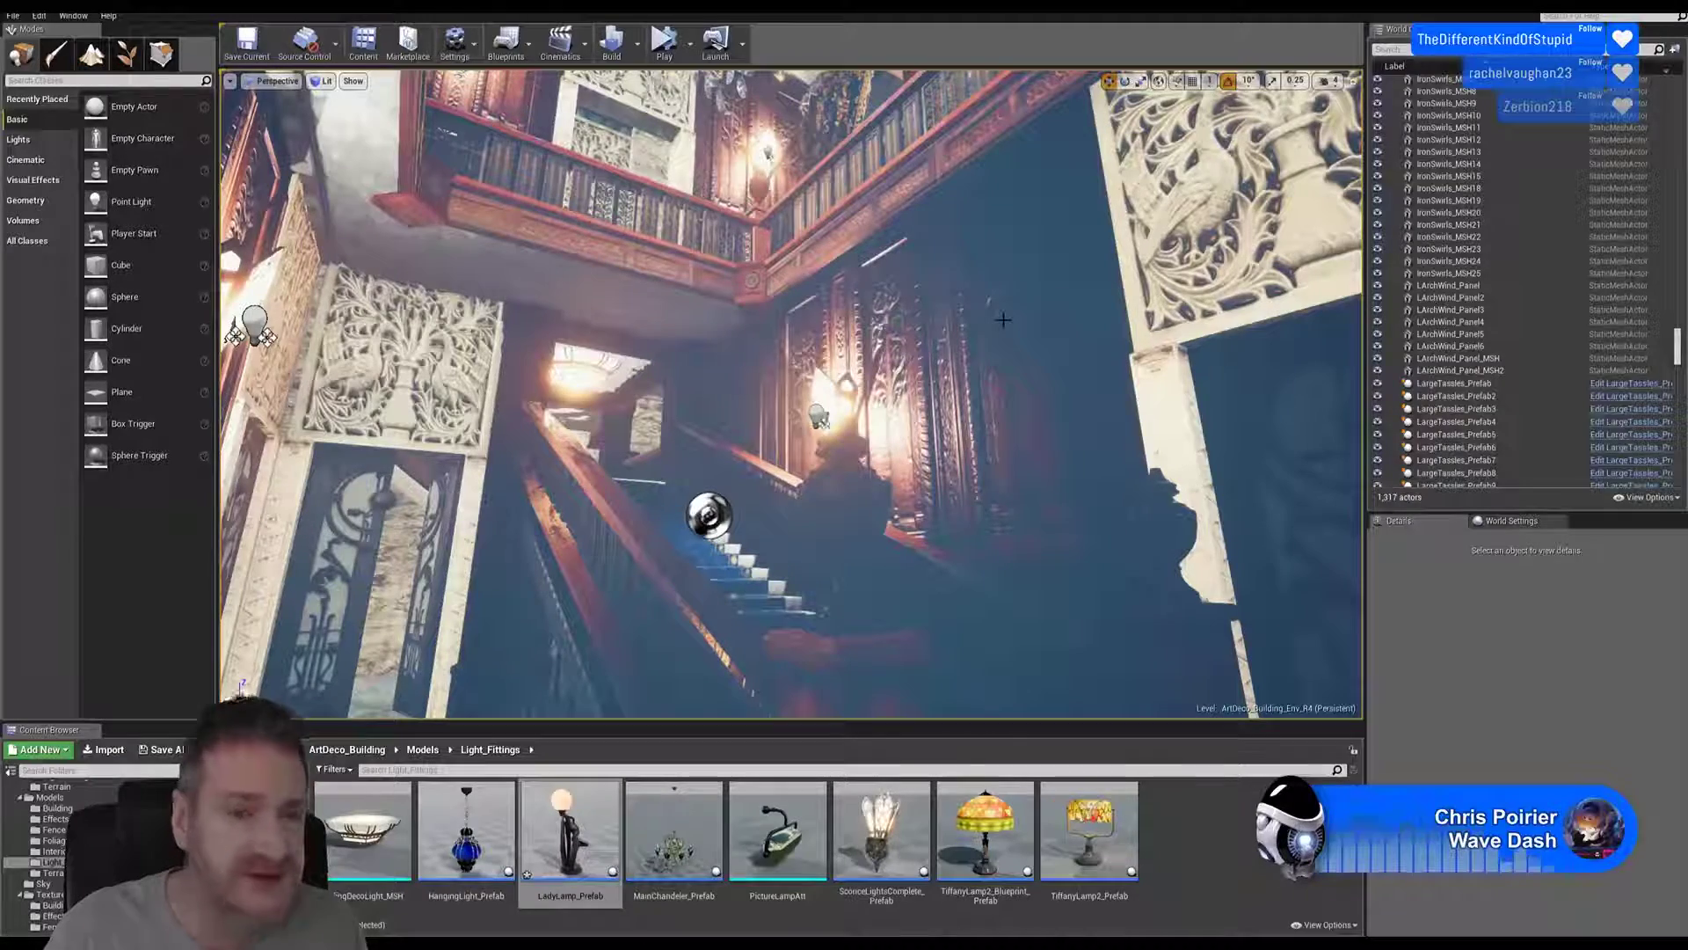
Step: Save all changed levels and assets in the project
right_click_drag(792, 395, 828, 477)
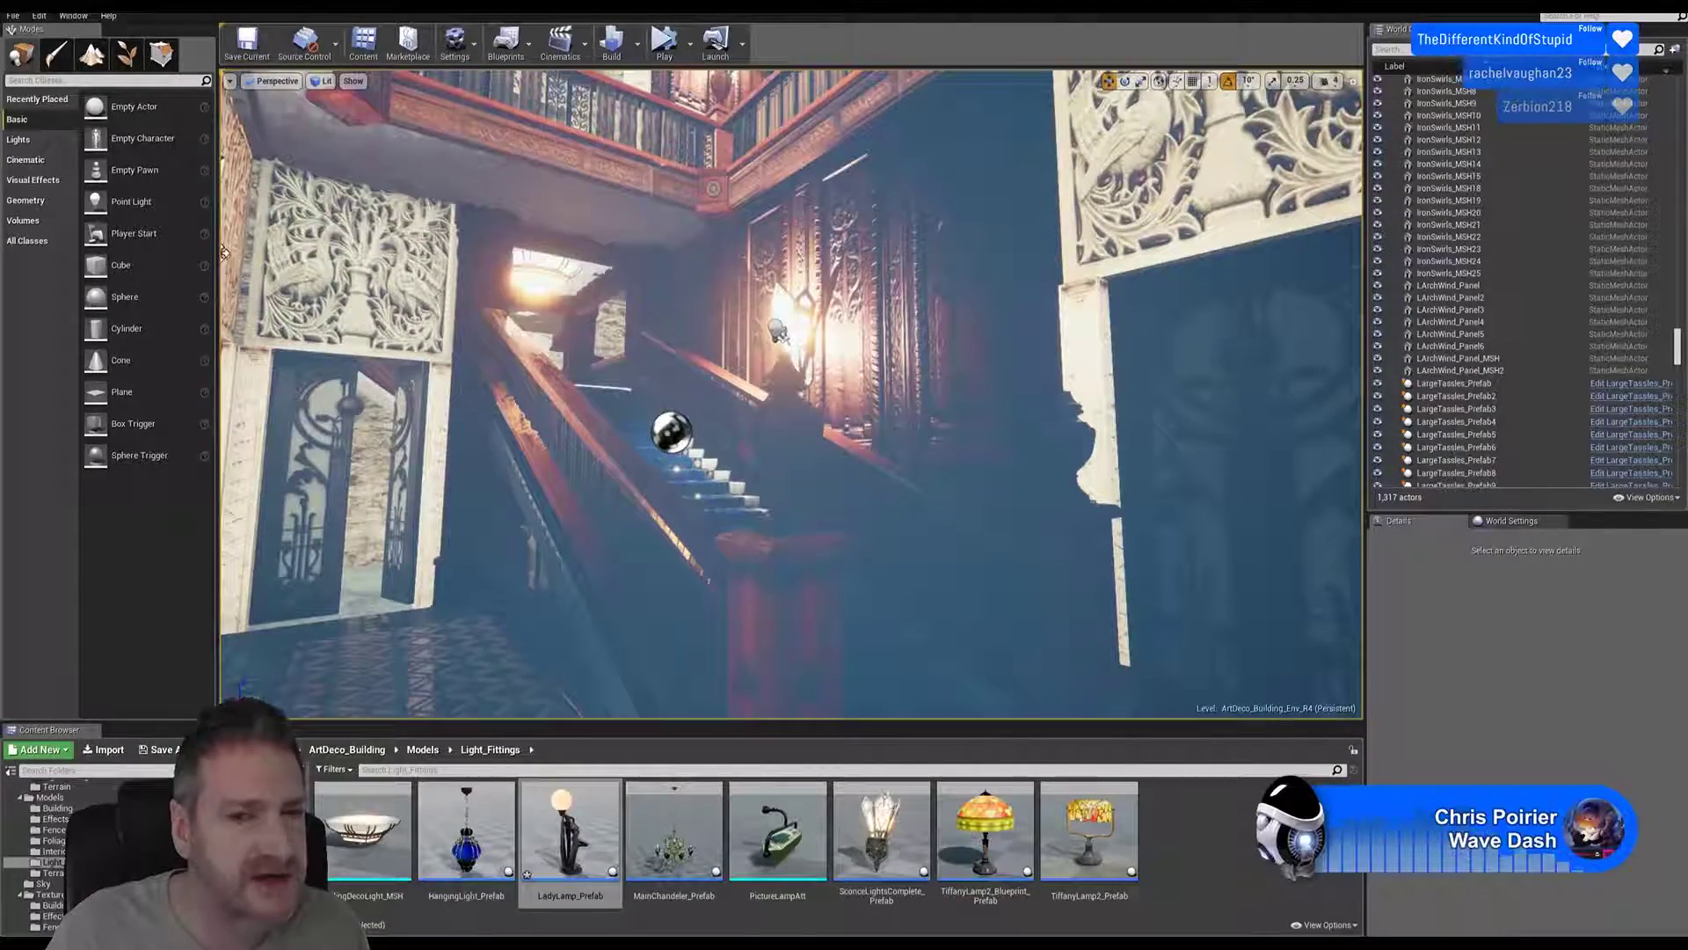
mouse_move(853, 282)
right_mouse_down()
mouse_move(855, 330)
mouse_move(847, 290)
right_mouse_up()
key("s")
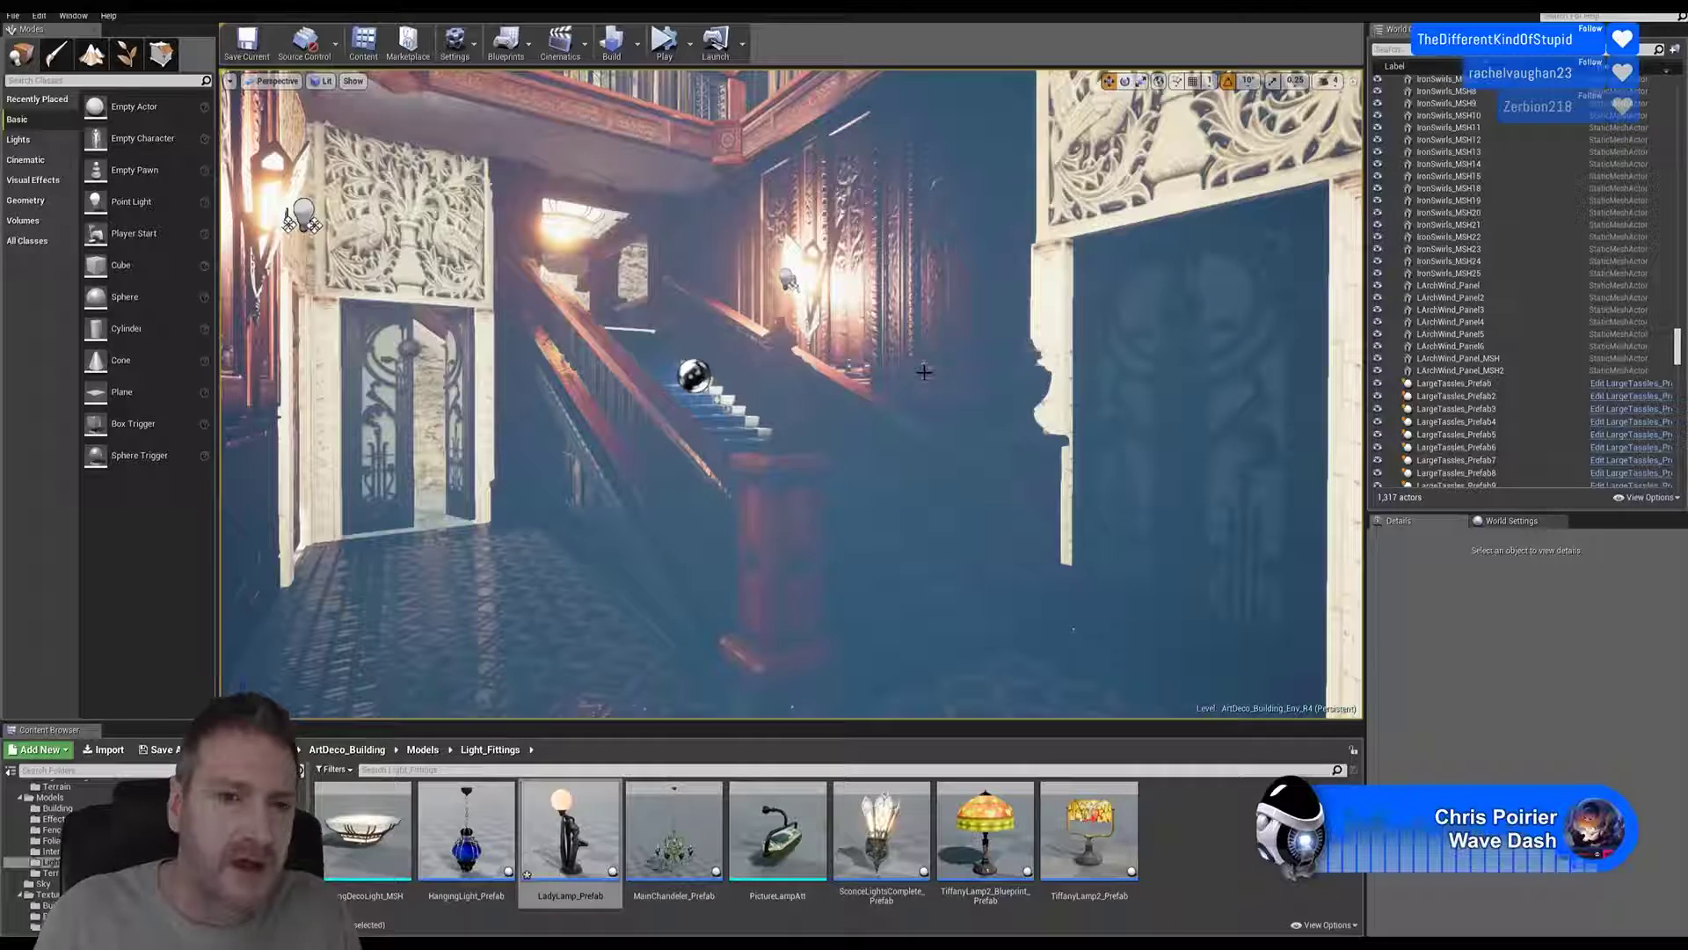
right_click_drag(730, 451, 731, 537)
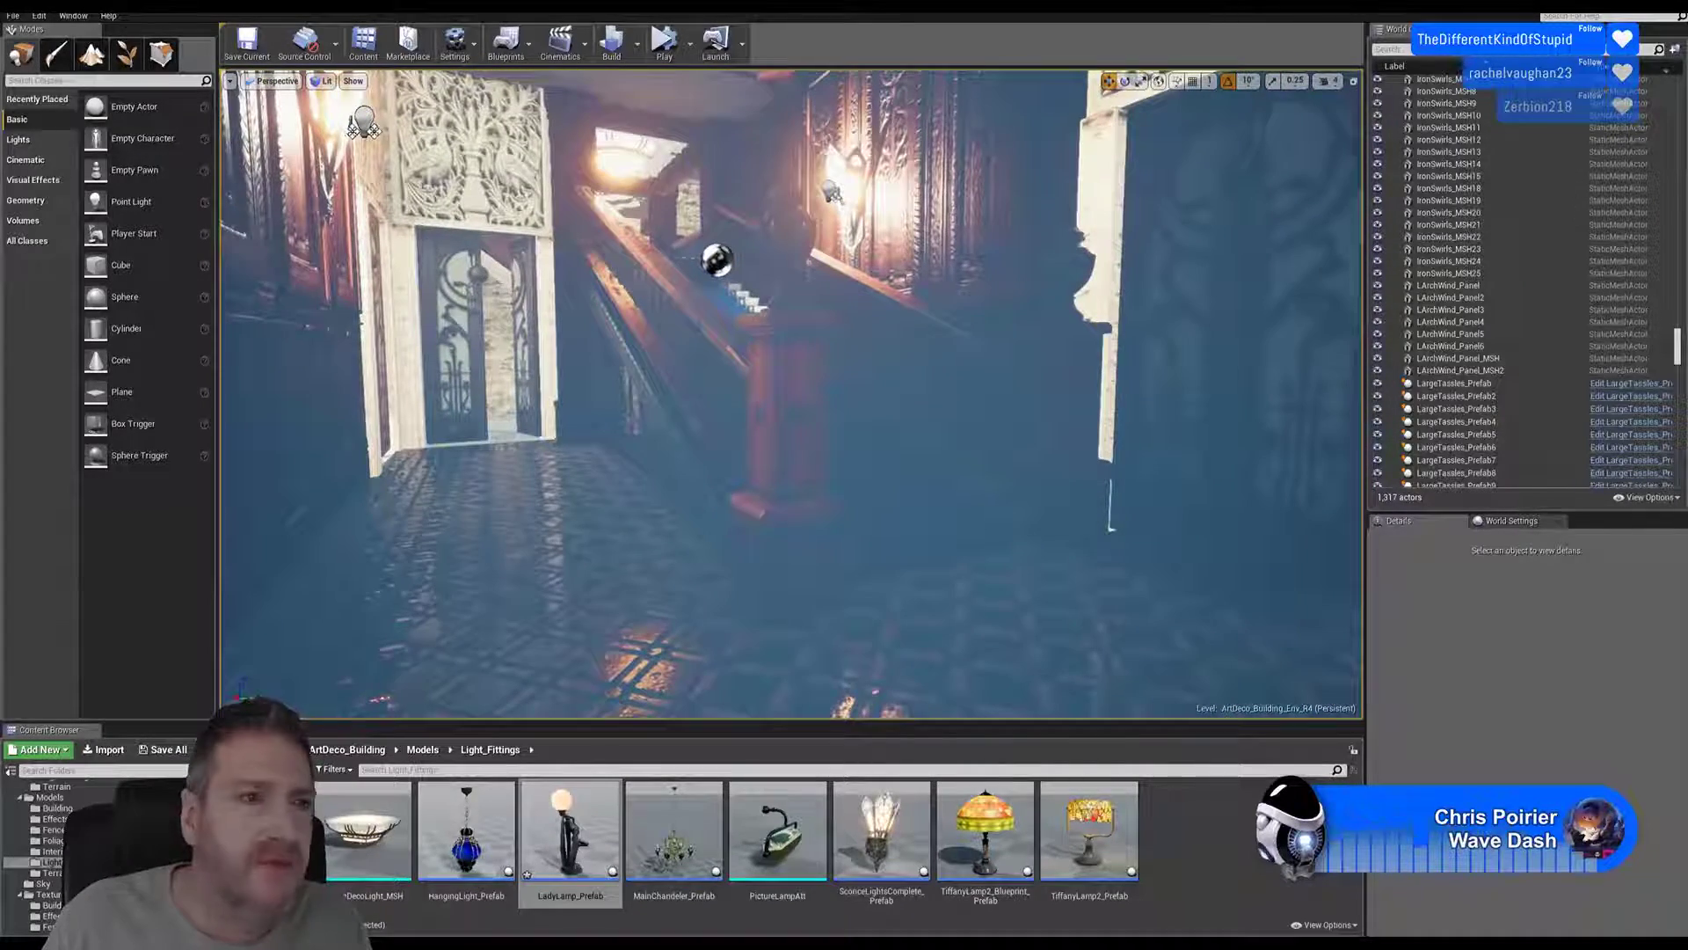
left_click(9, 20)
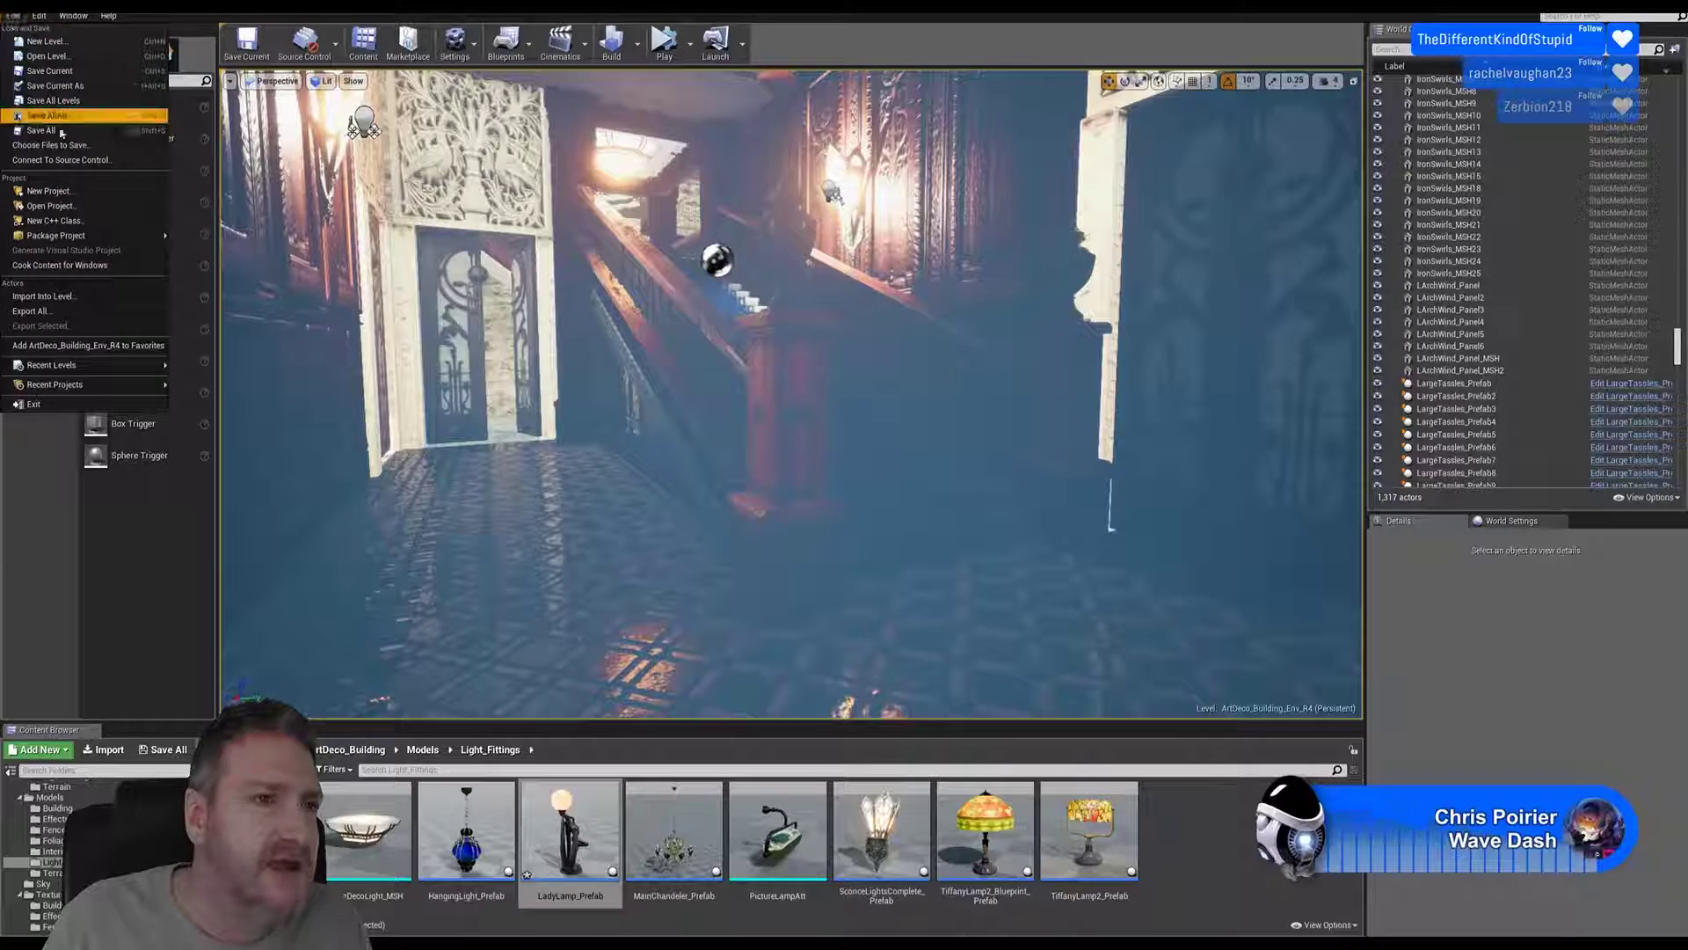
left_click(58, 135)
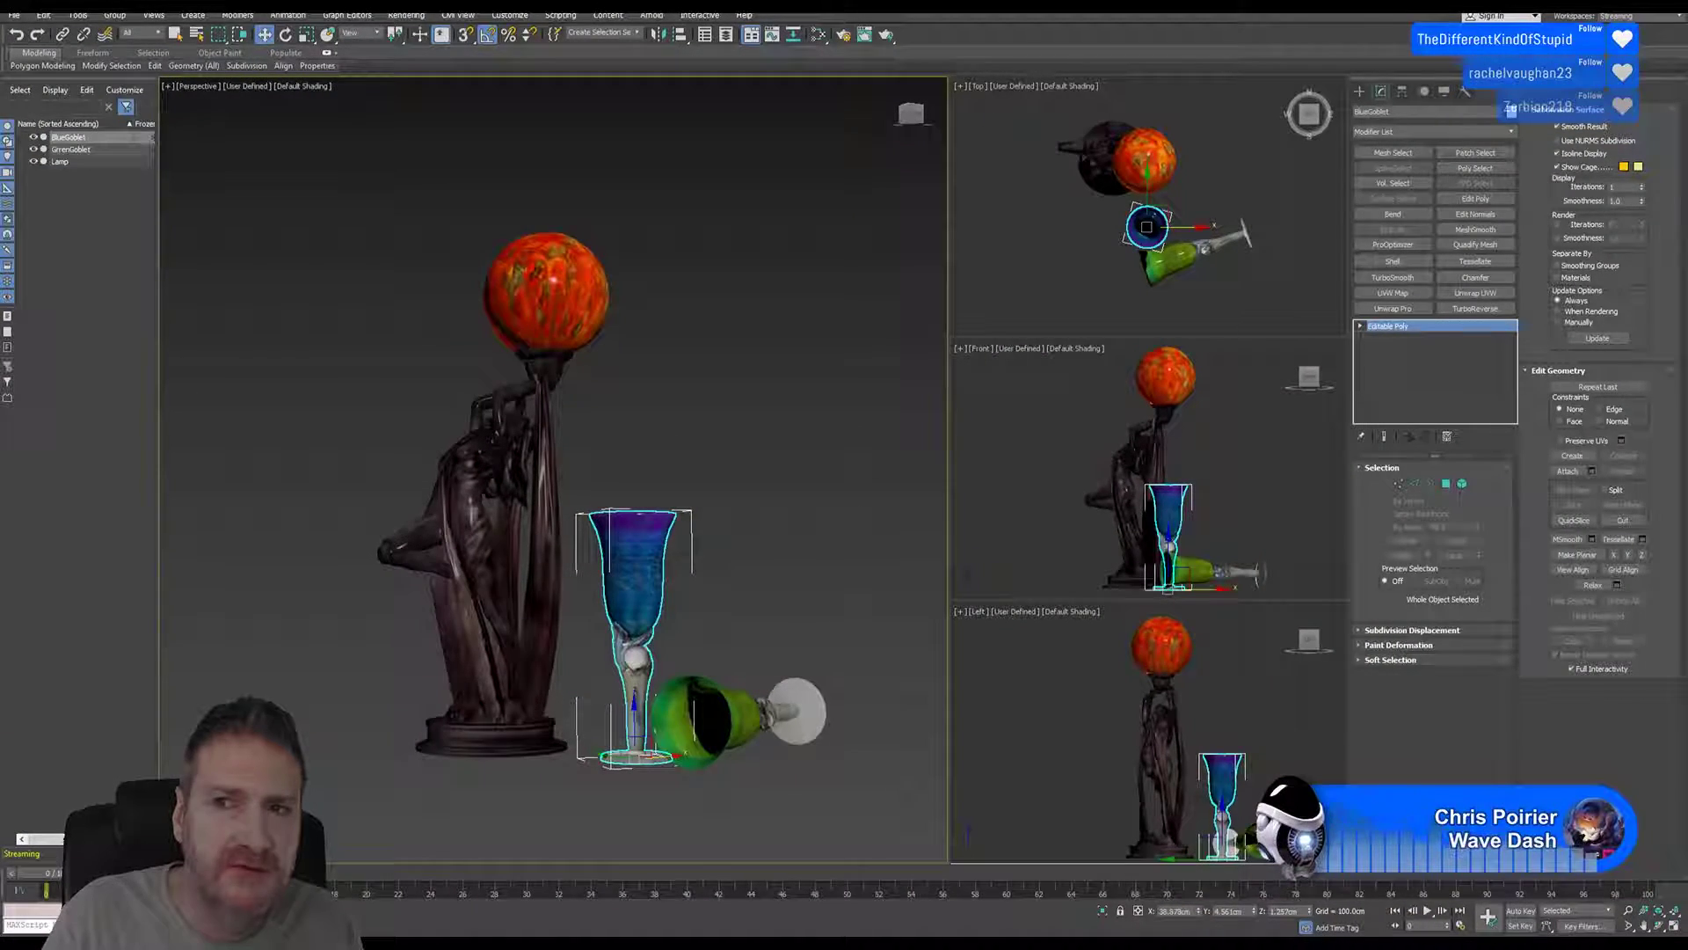
Step: Switch back to Unreal Editor and move the Lamp mesh out of the ArtDeco_Building/Models/Effects folder
left_click(601, 939)
left_click(591, 938)
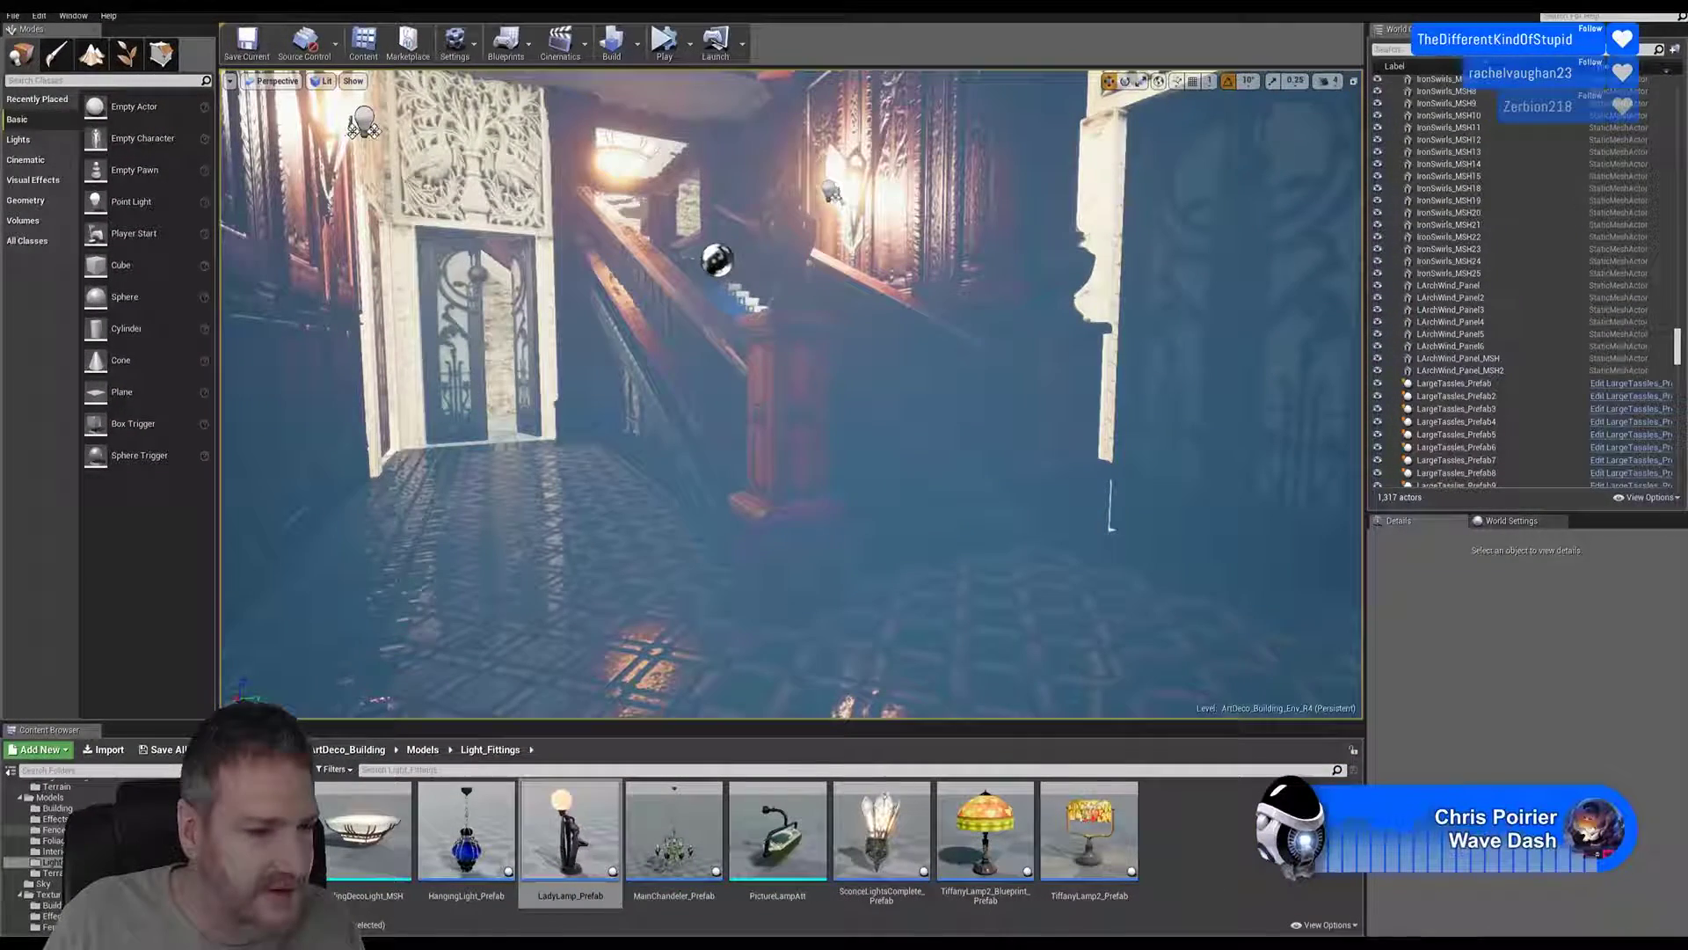
left_click(54, 818)
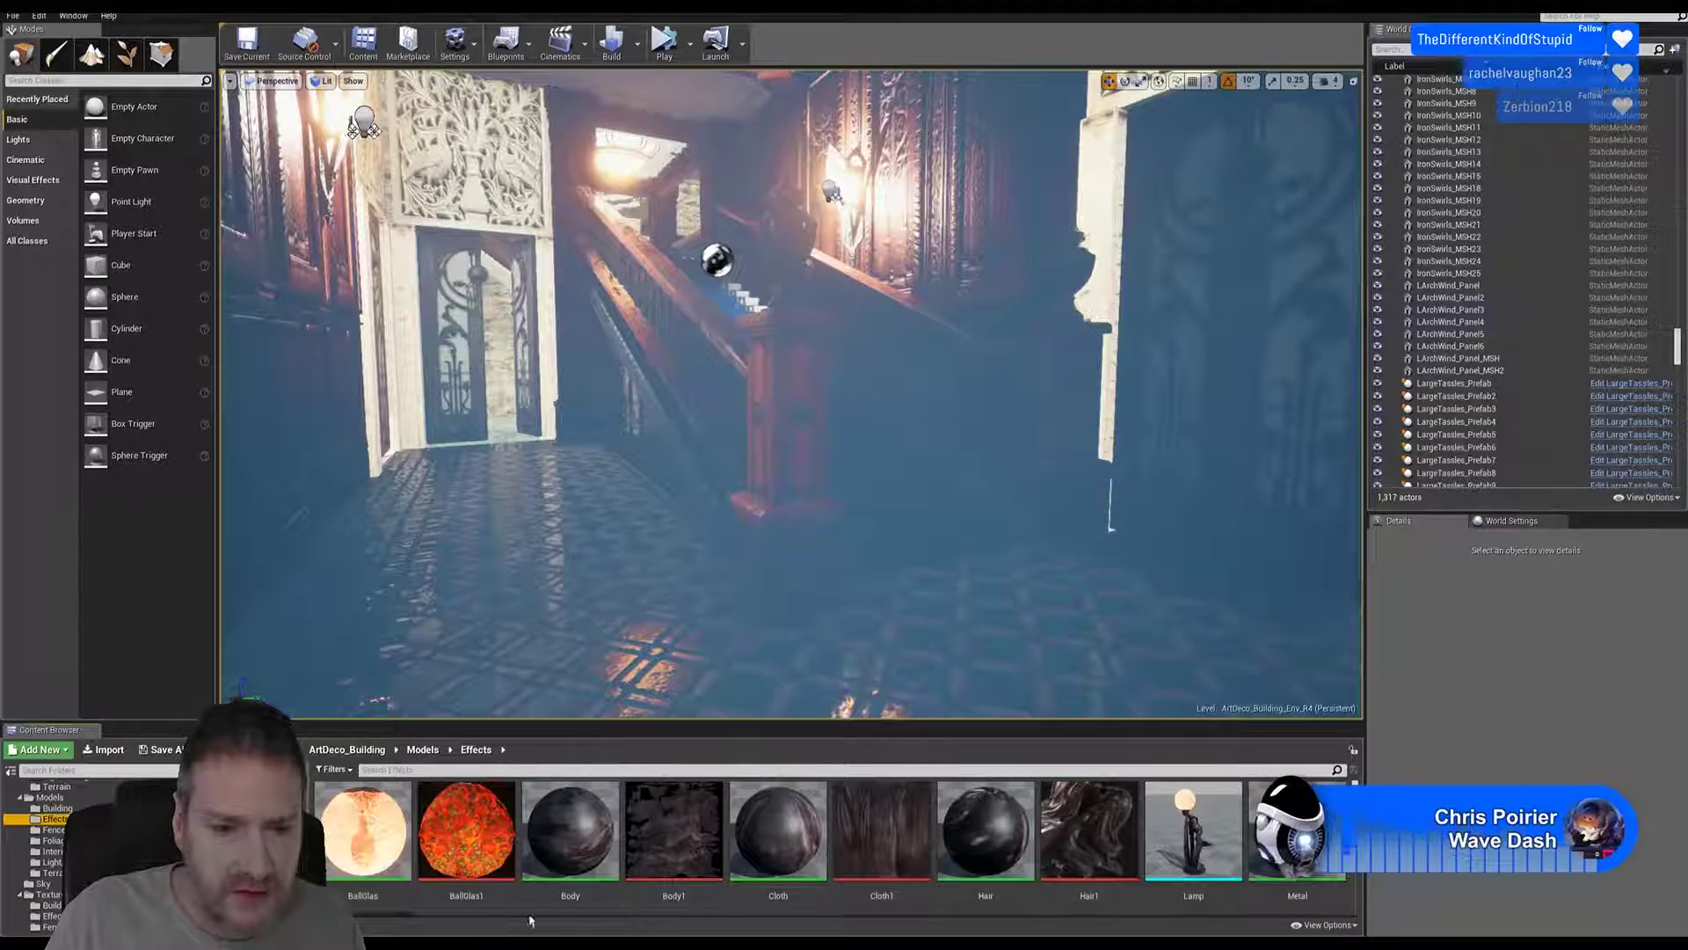
left_click(1198, 828)
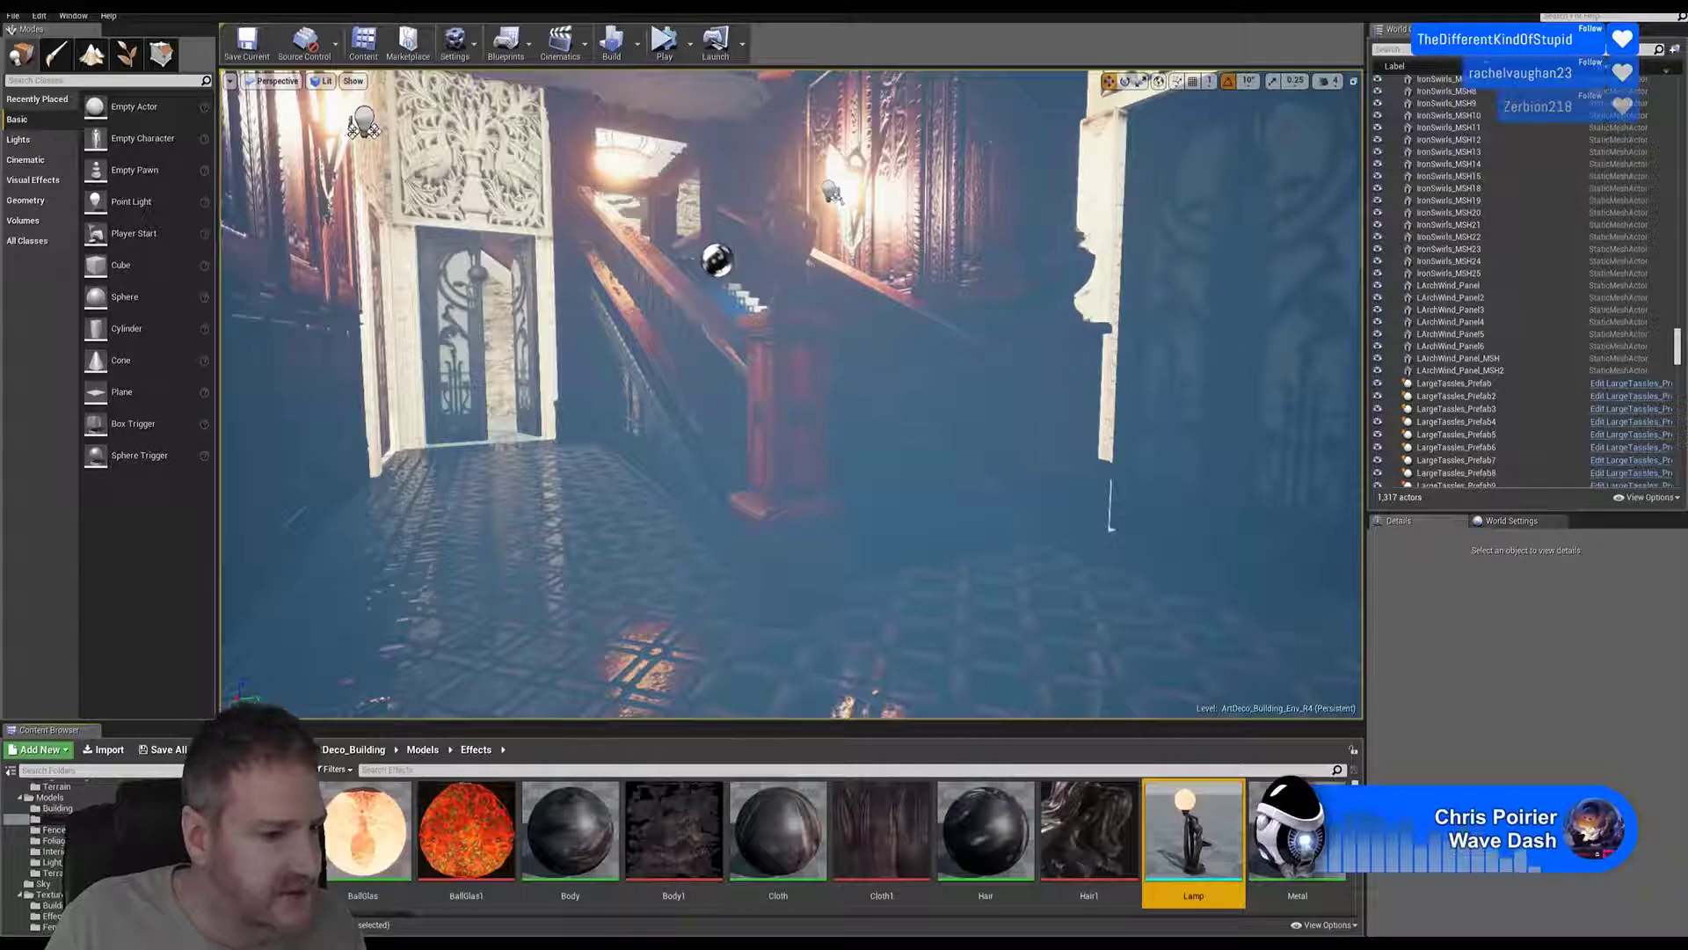
left_click(68, 809)
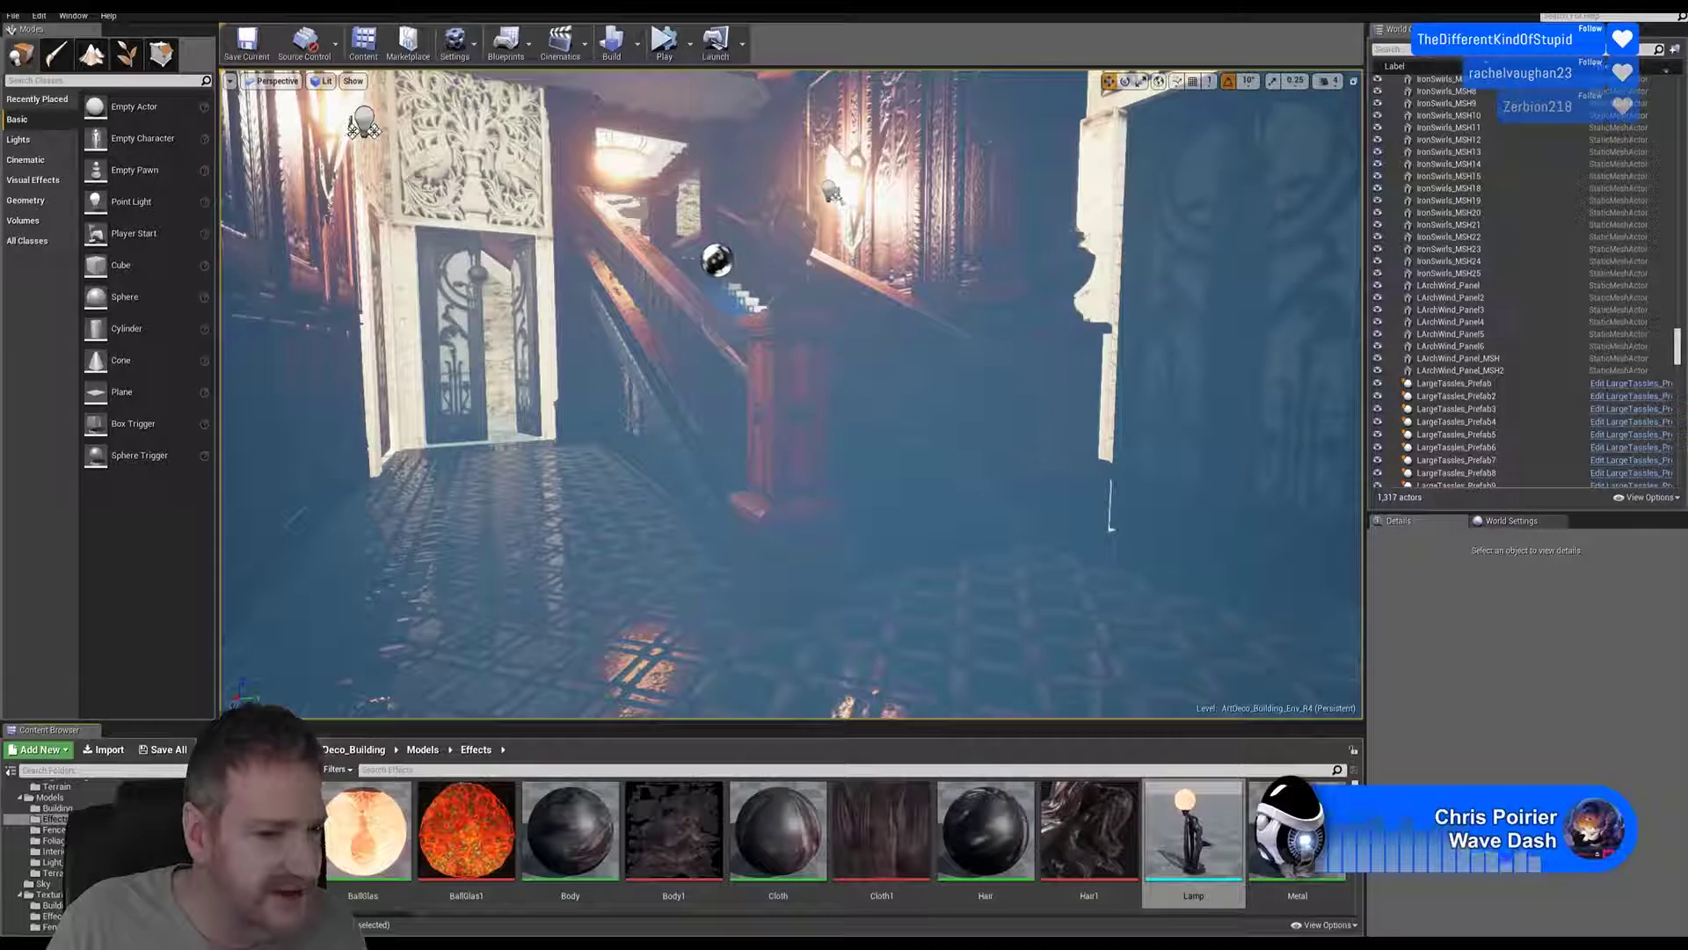
Step: Move the Body1, Cloth1, Hair1 and Metal1 textures from Models/Effects into the Textures folder tree
left_click(674, 831)
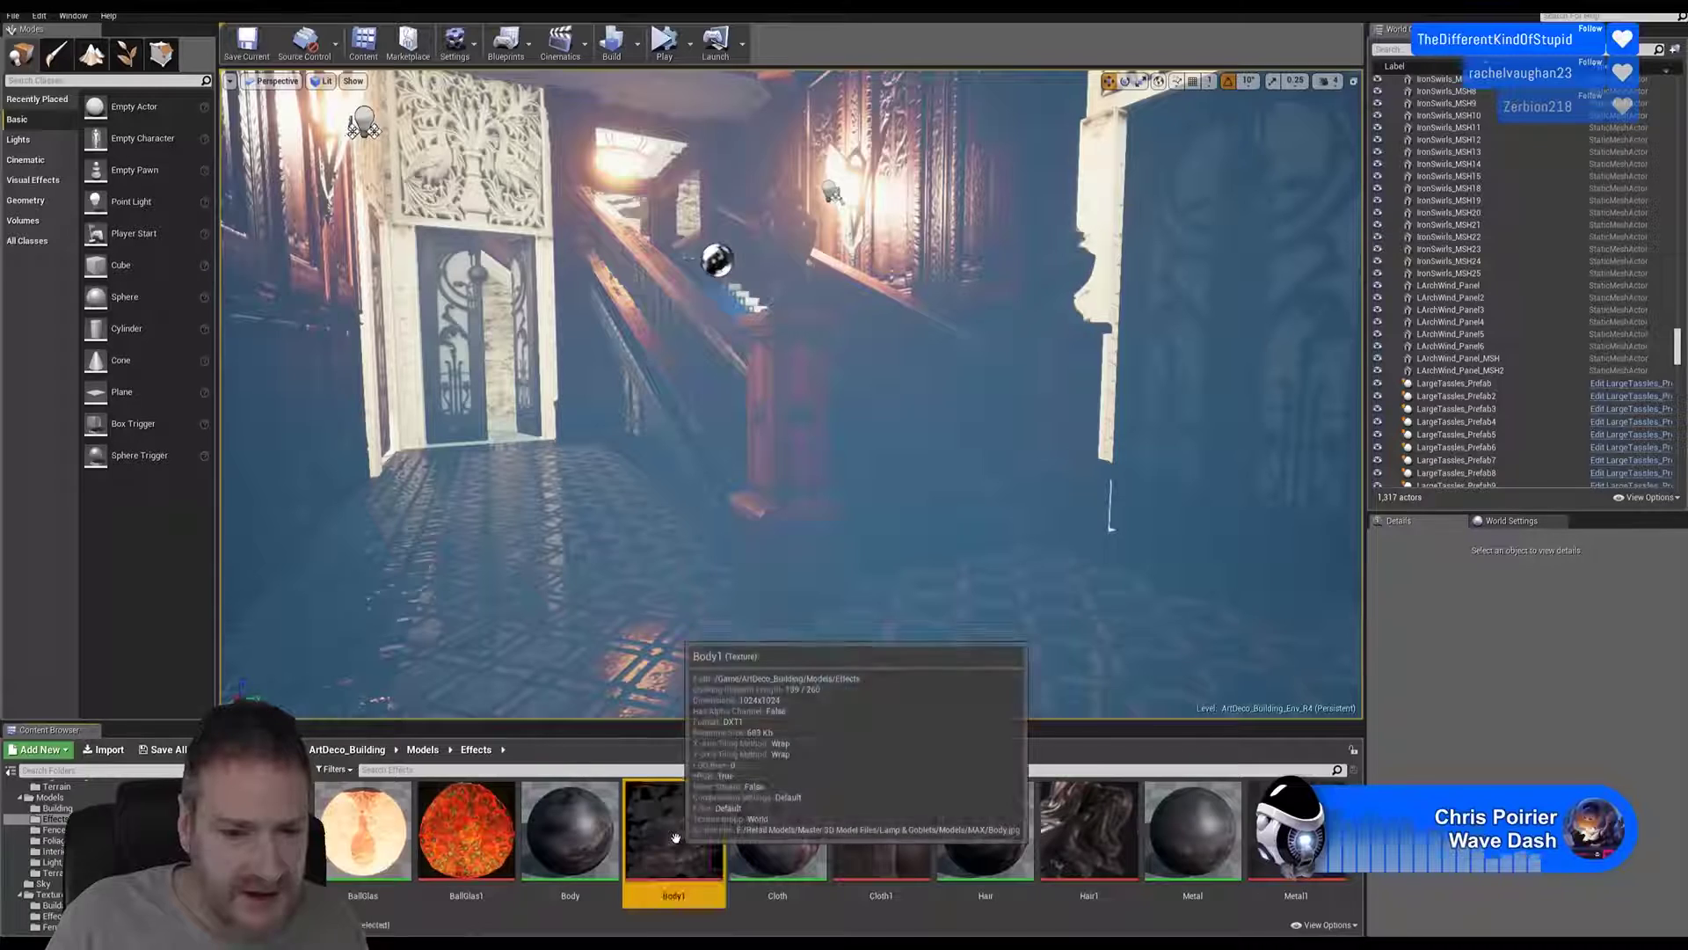
left_click(881, 831, "ctrl")
left_click(1088, 831, "ctrl")
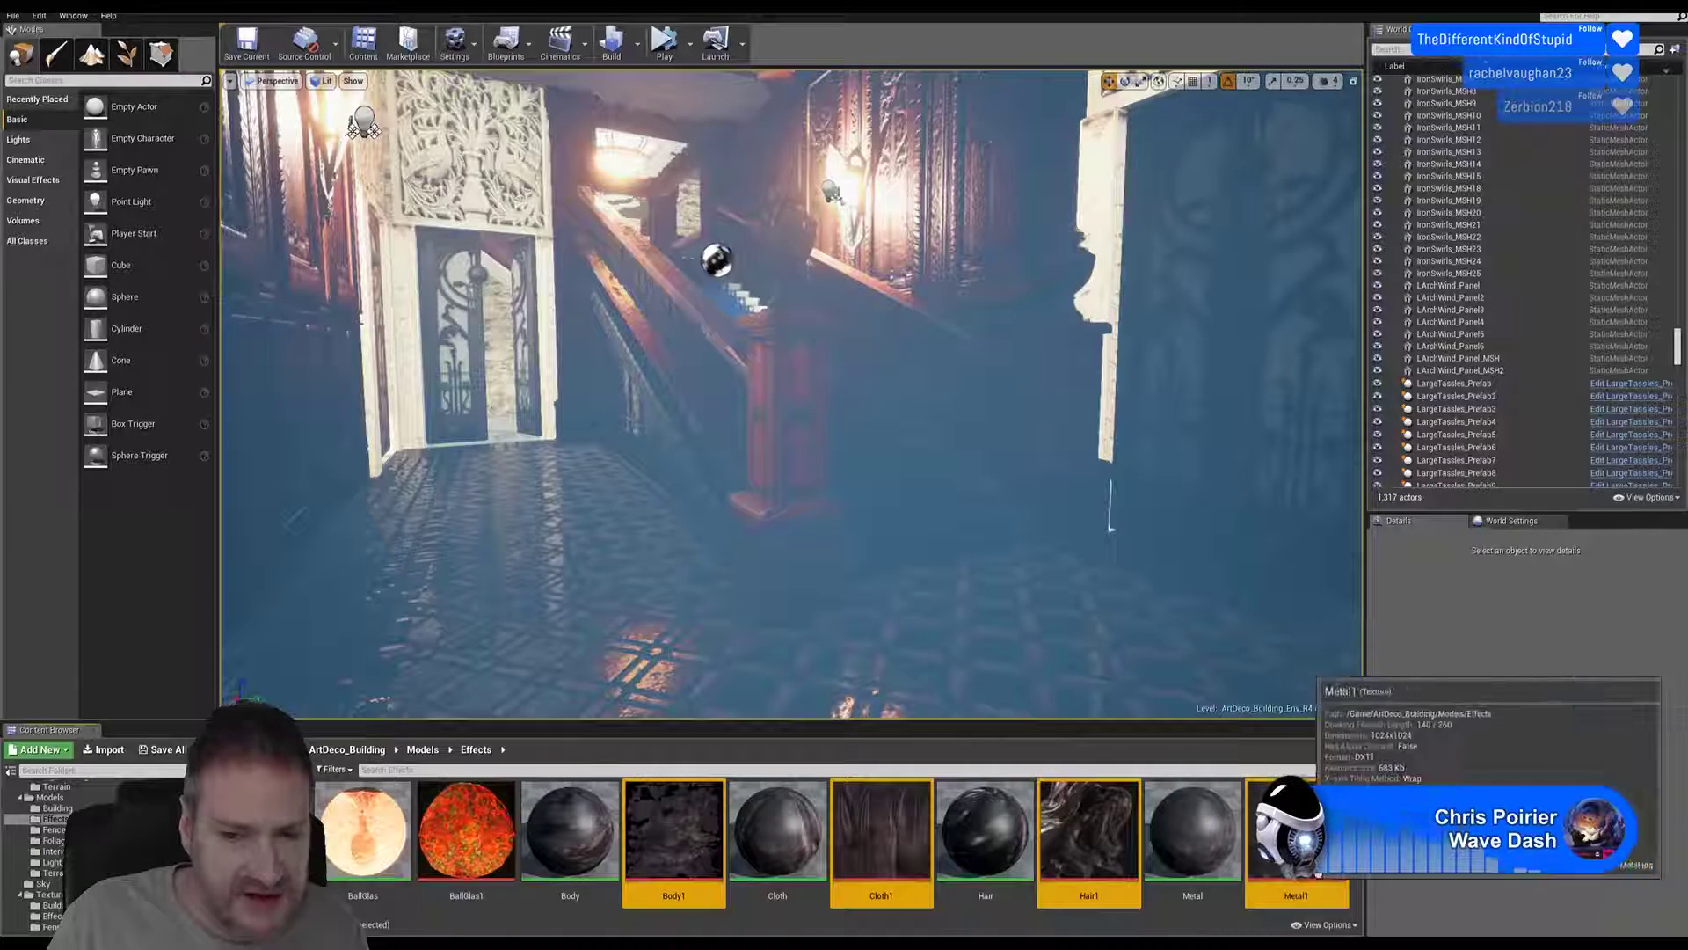
left_click(1266, 886, "ctrl")
scroll(96, 853, "down", 1)
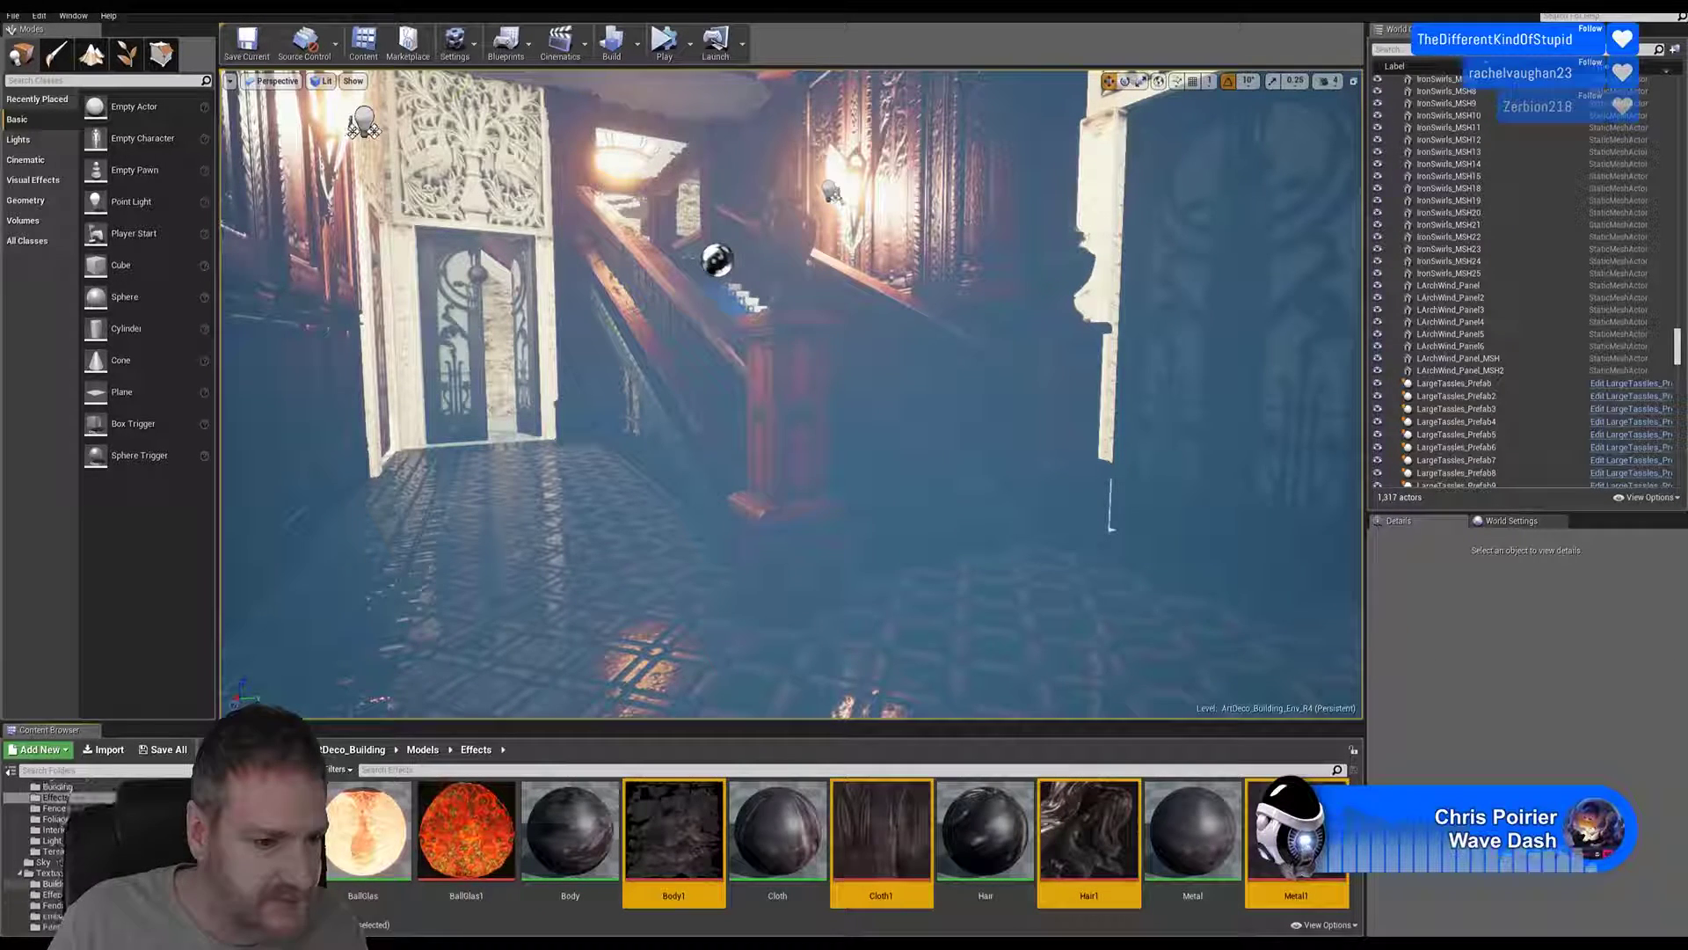
scroll(96, 844, "down", 1)
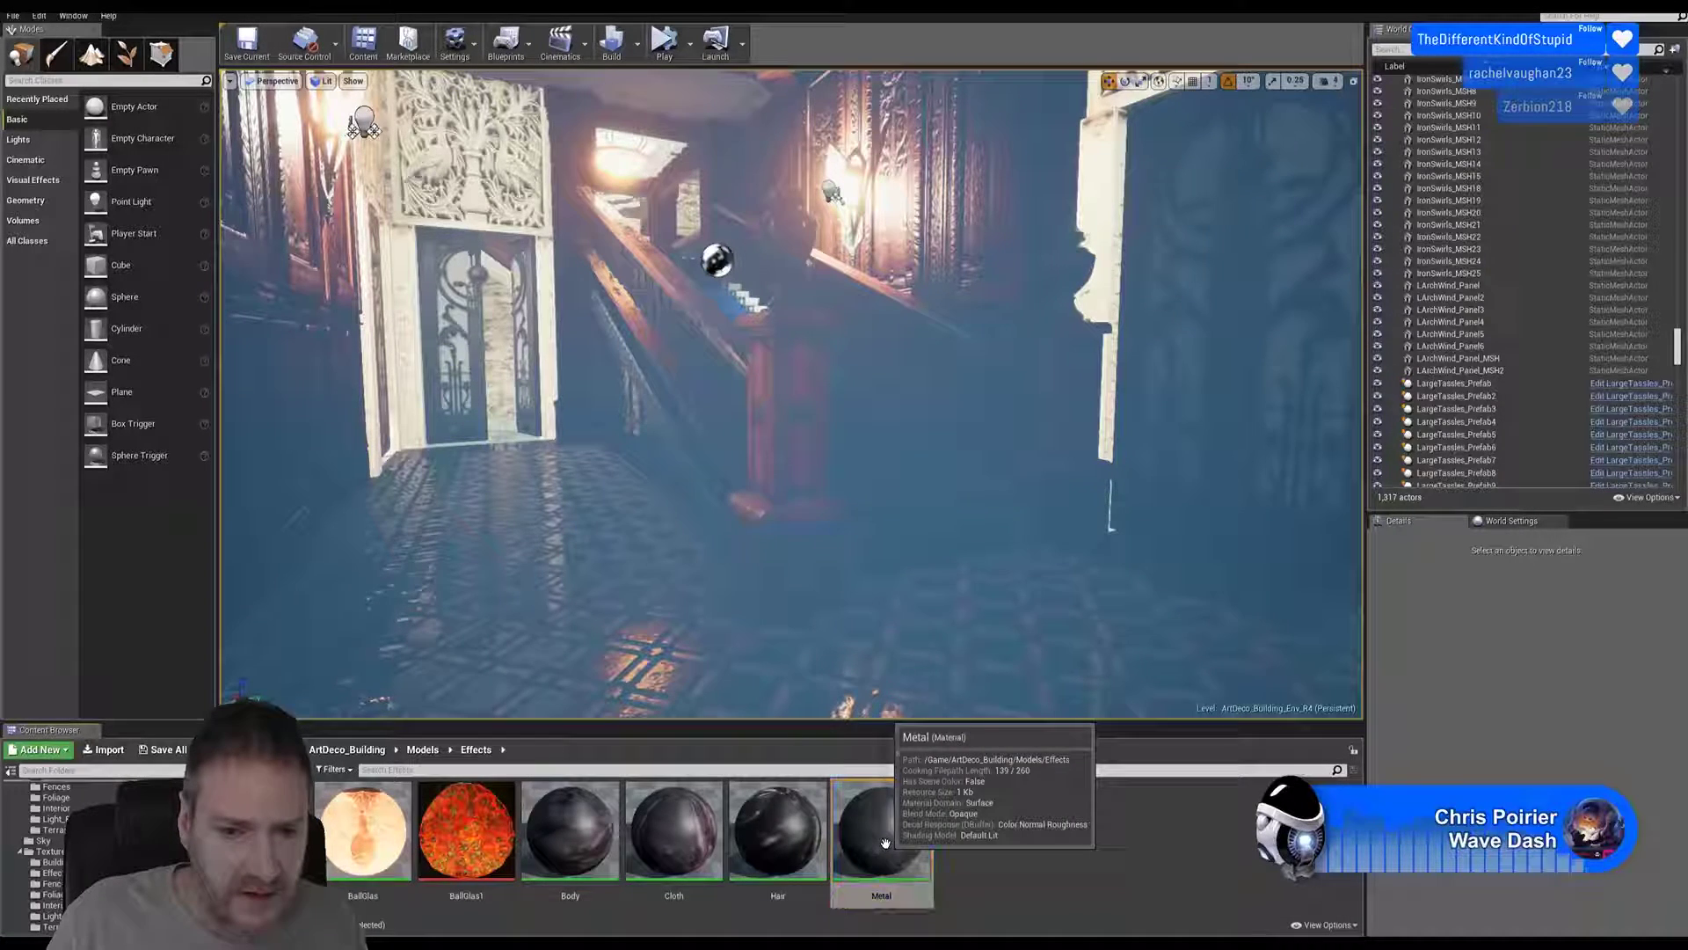
Step: Rename the Metal material in Models/Effects as LadyLamp_Metal_MAT
right_click(886, 840)
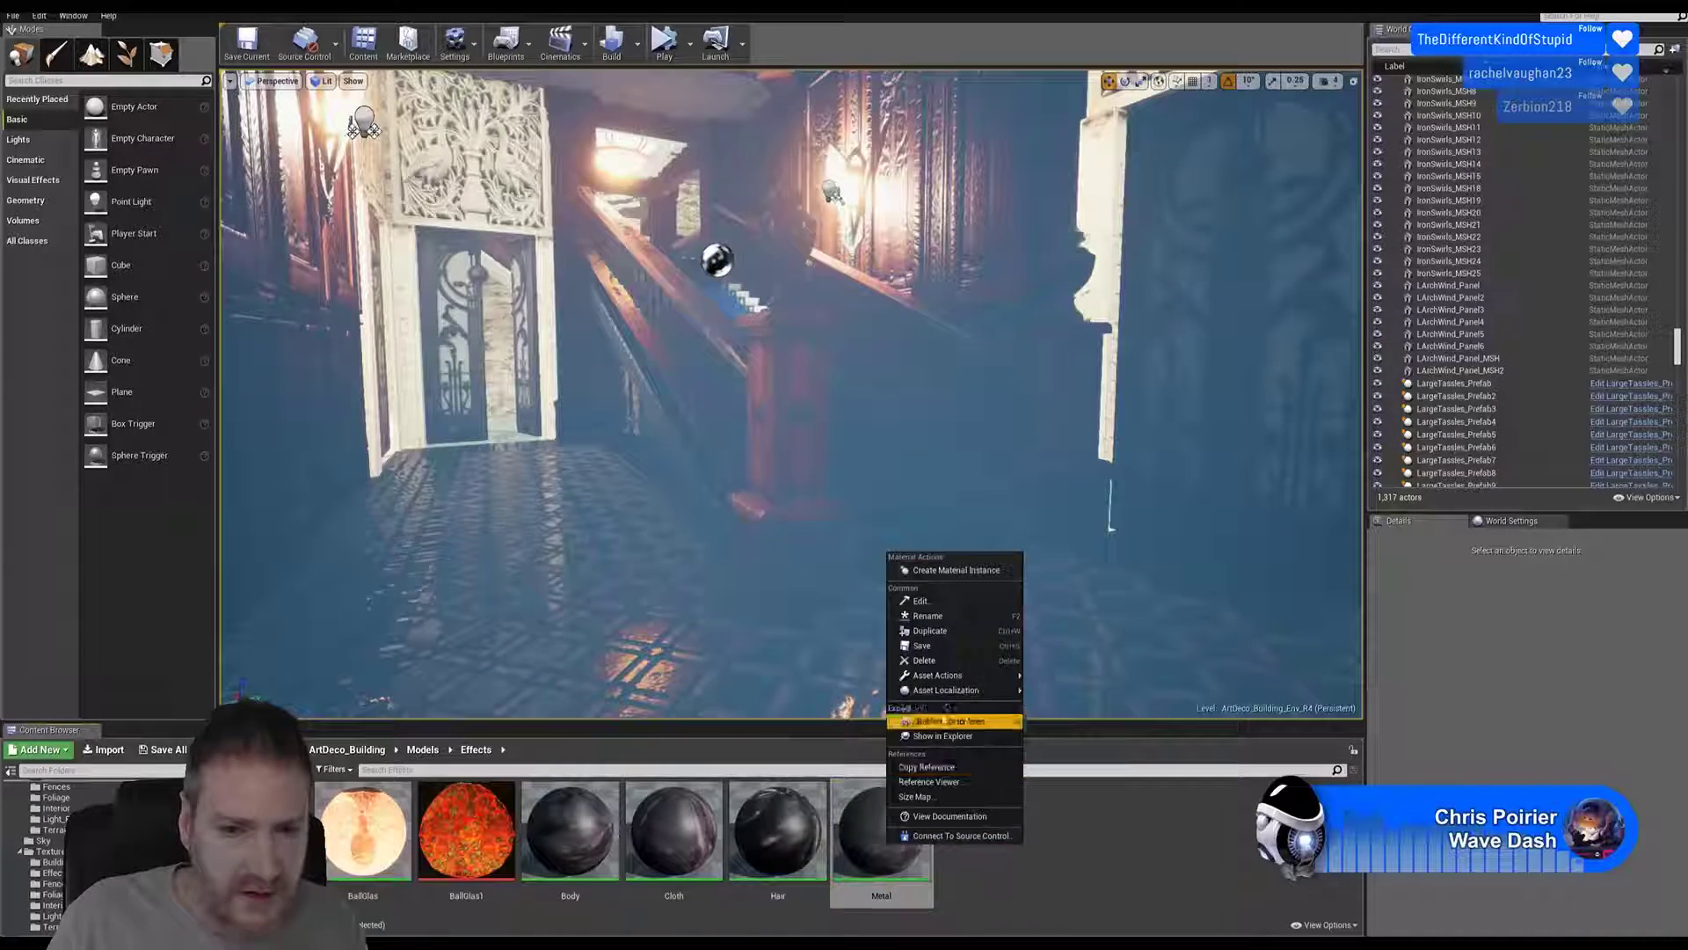
left_click(928, 615)
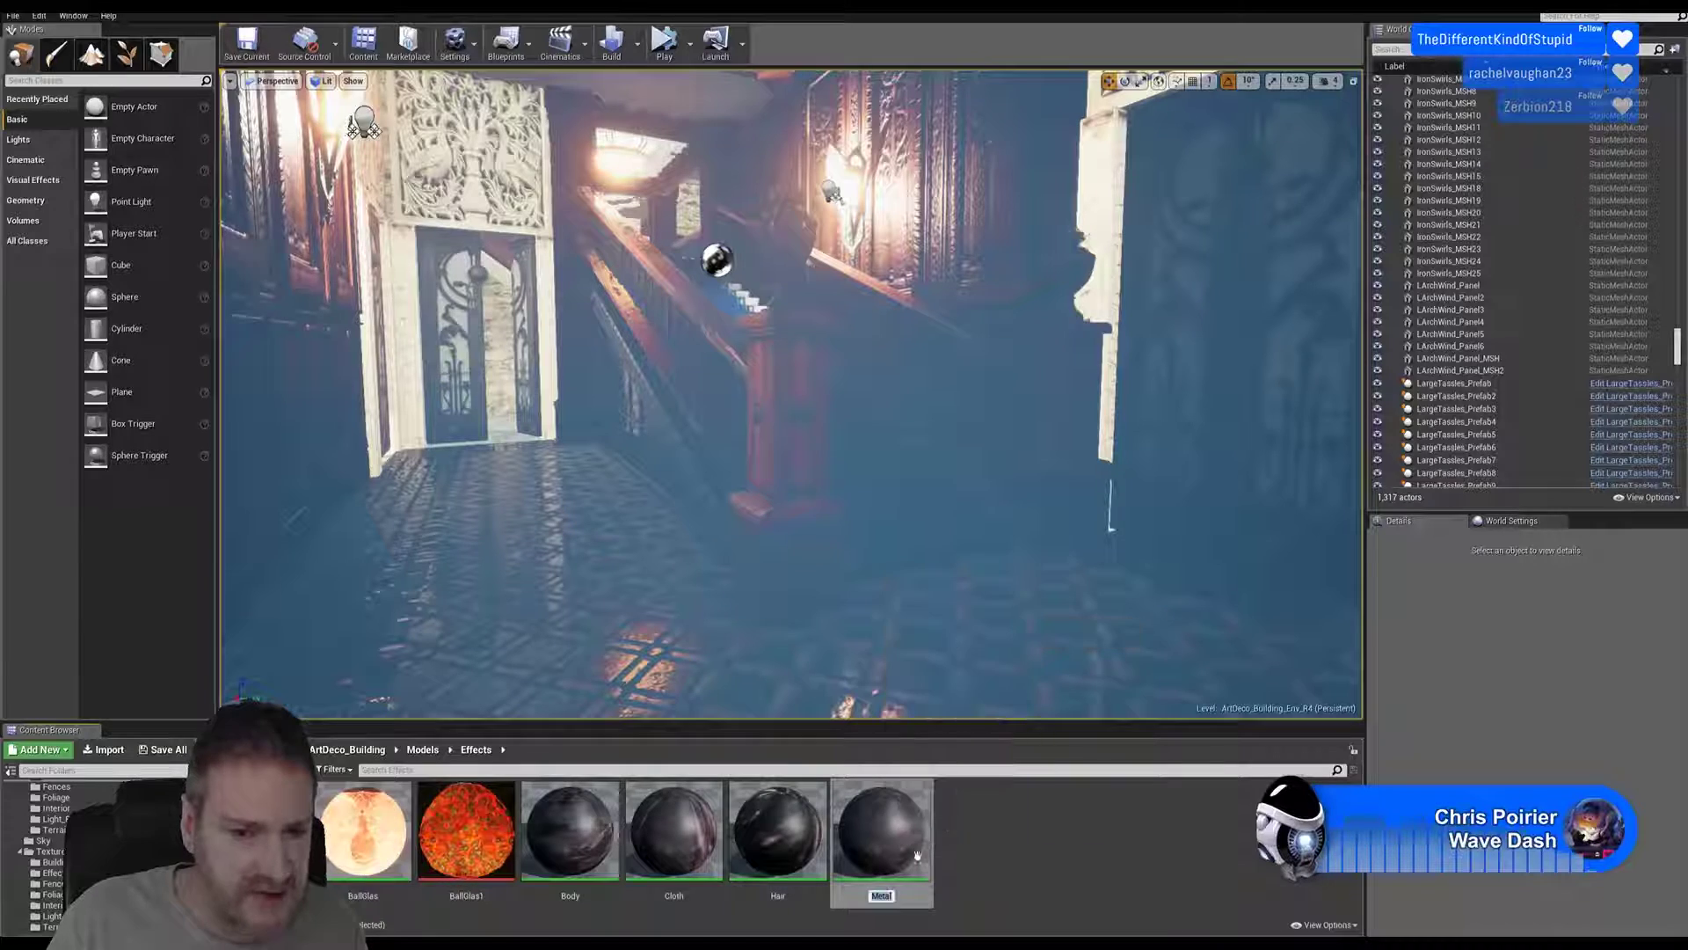
left_click(873, 897)
type("Lady")
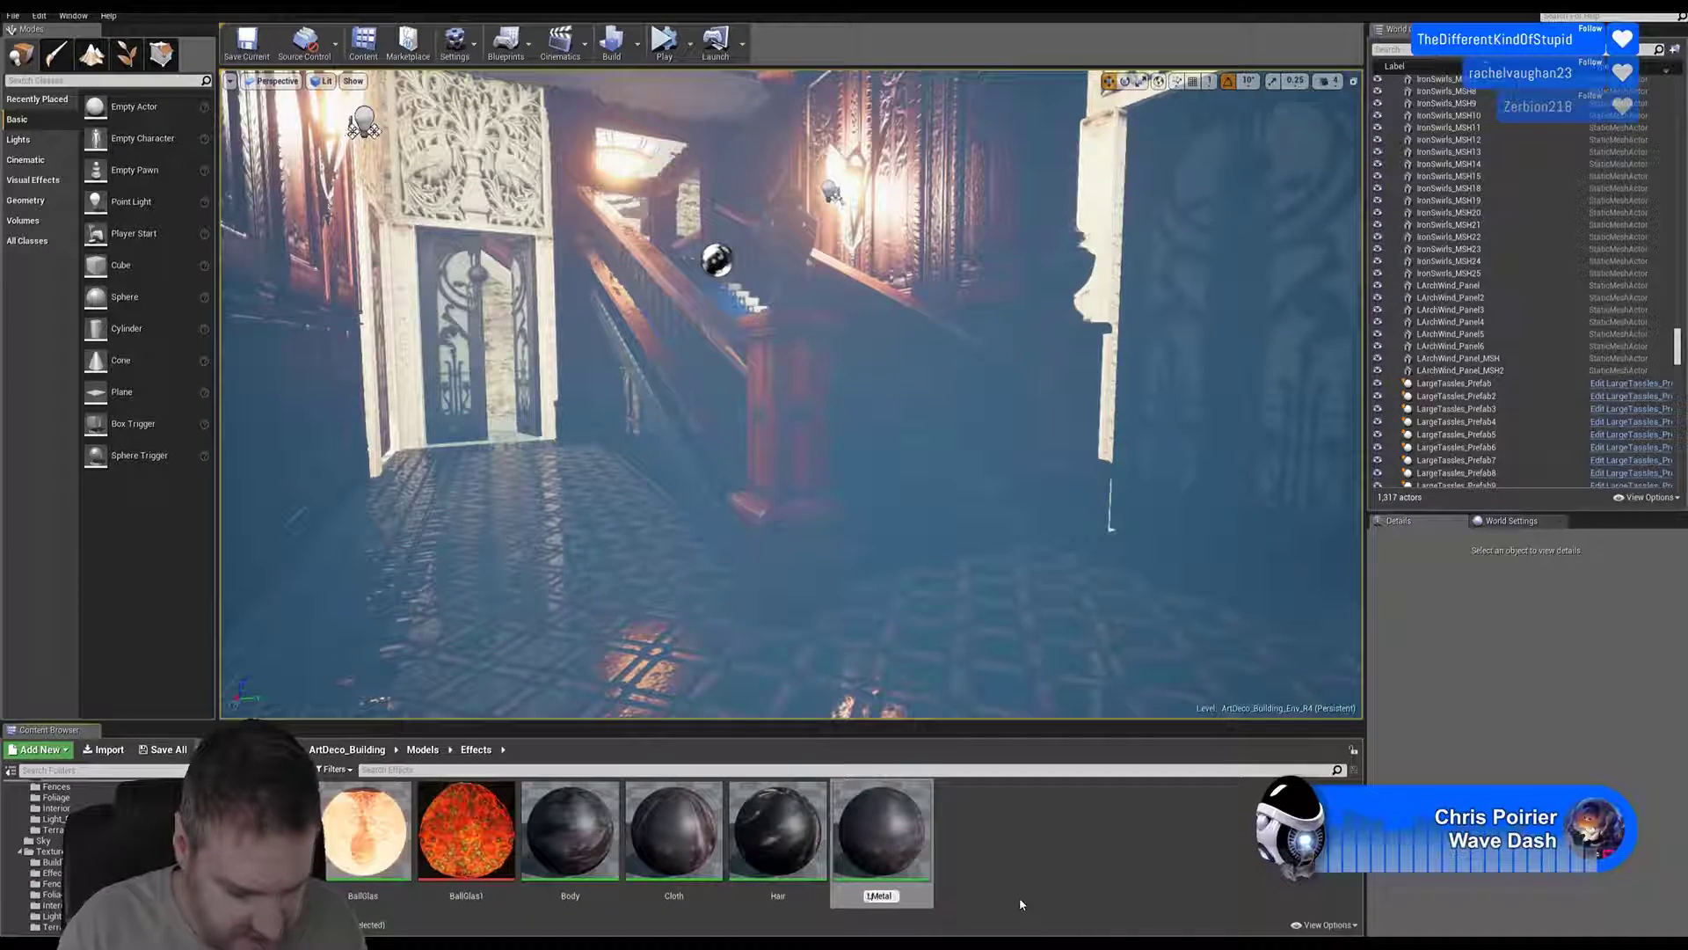
type("Lamp_")
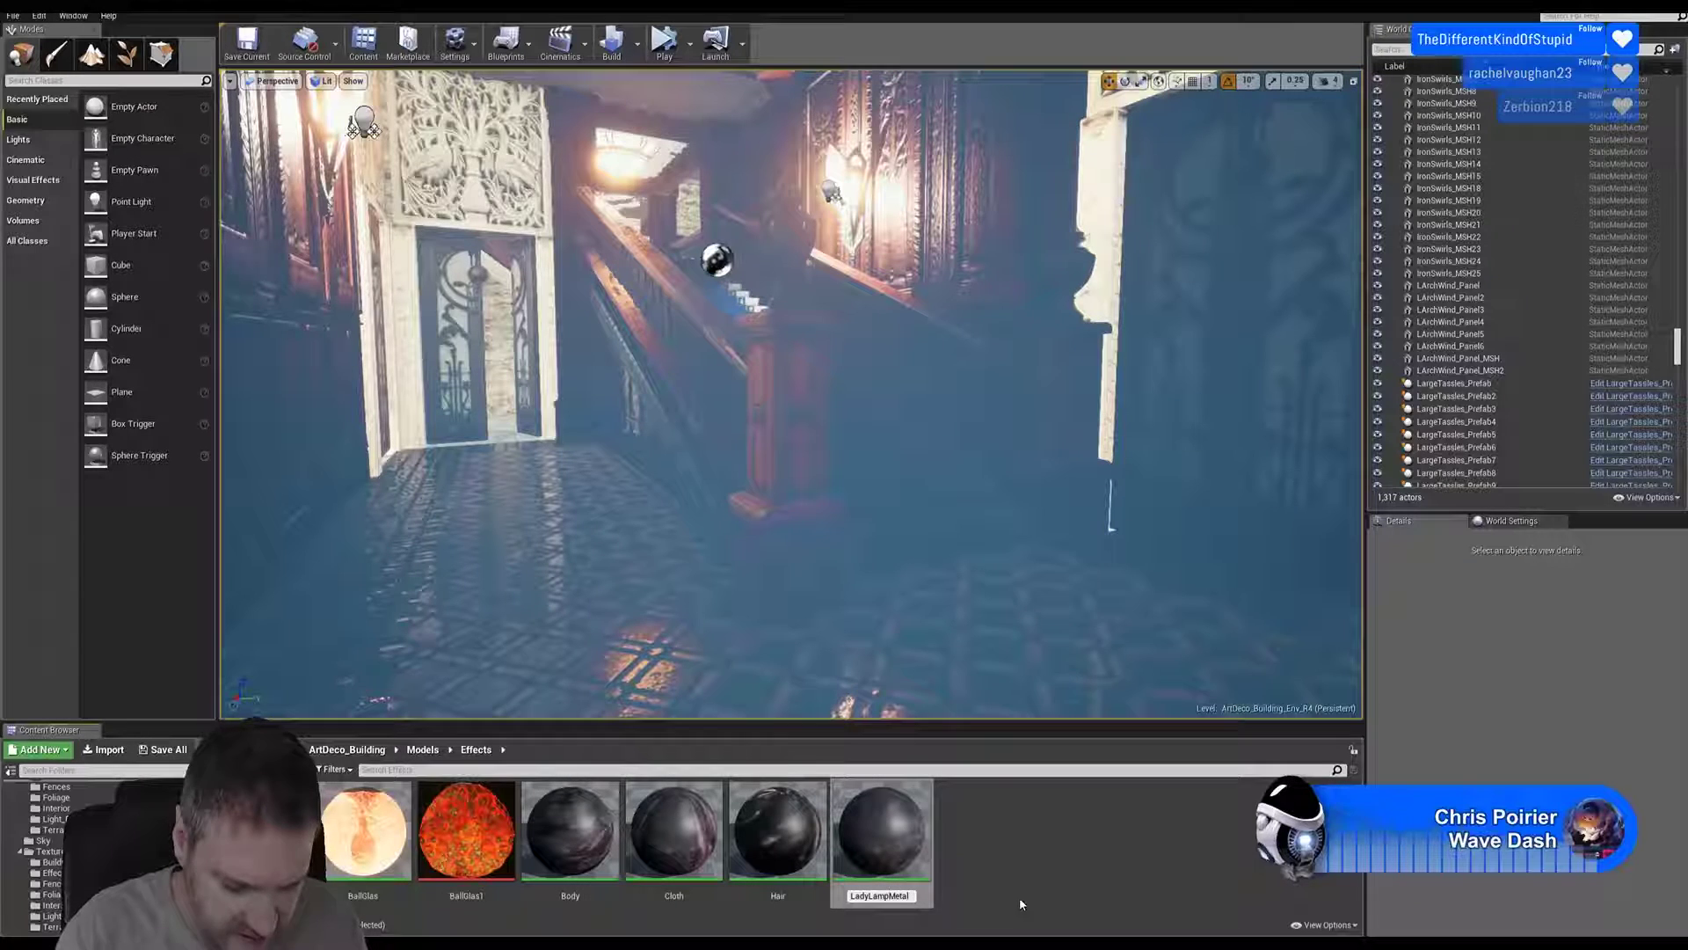
key("End")
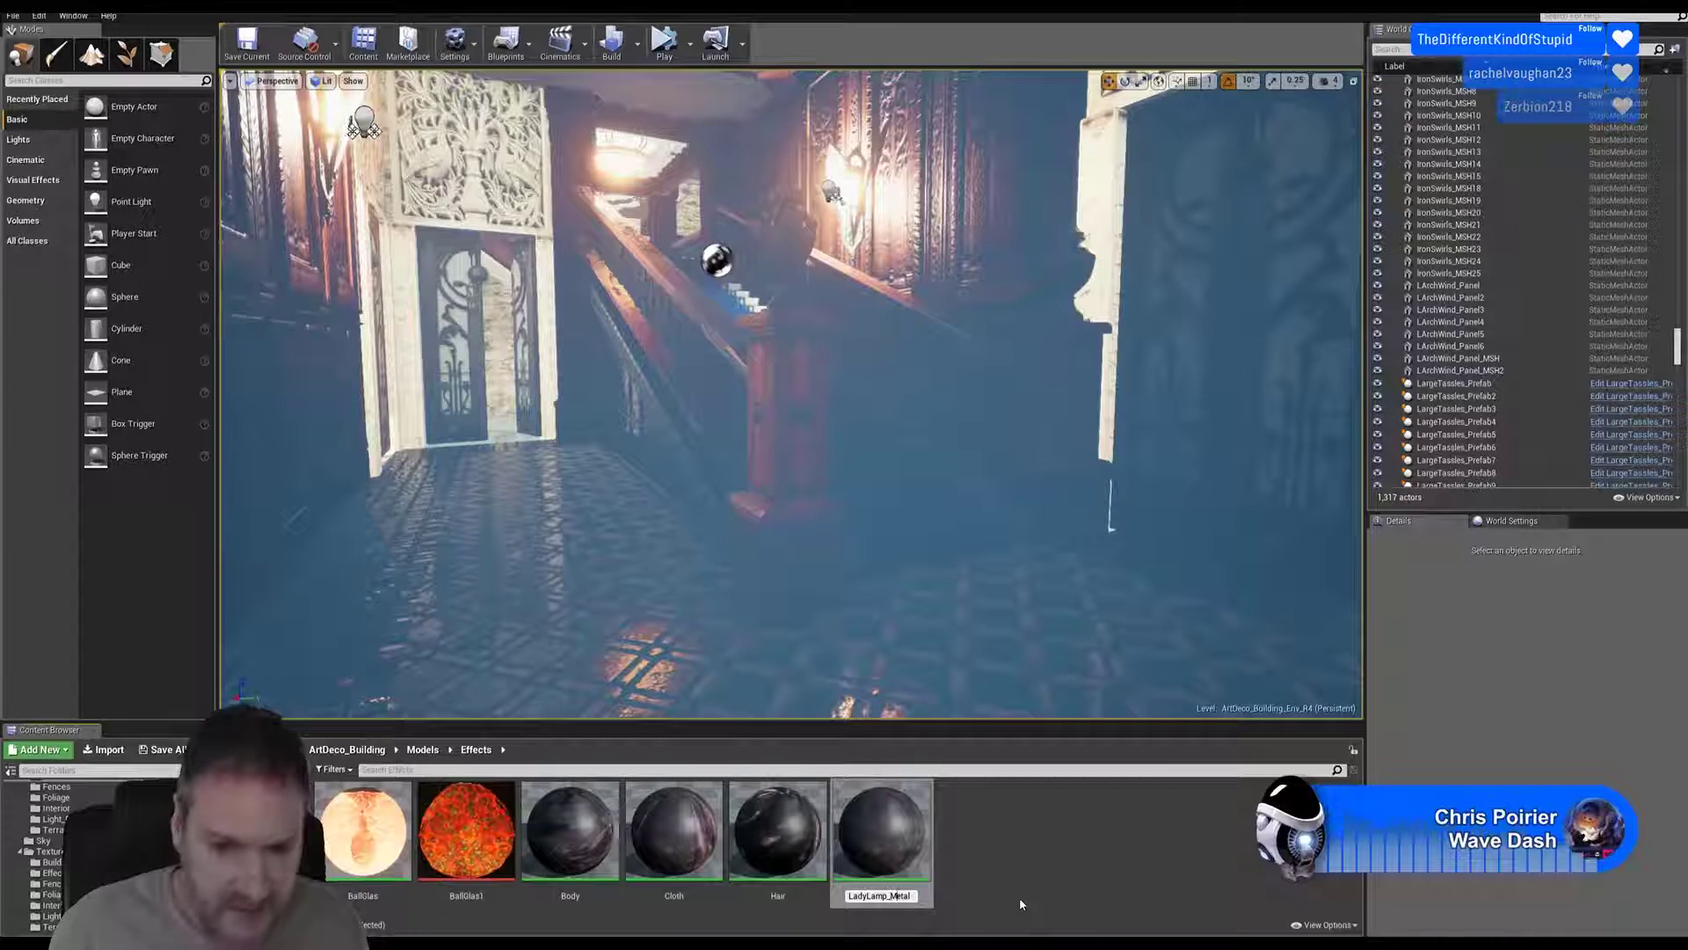
type("_MAT")
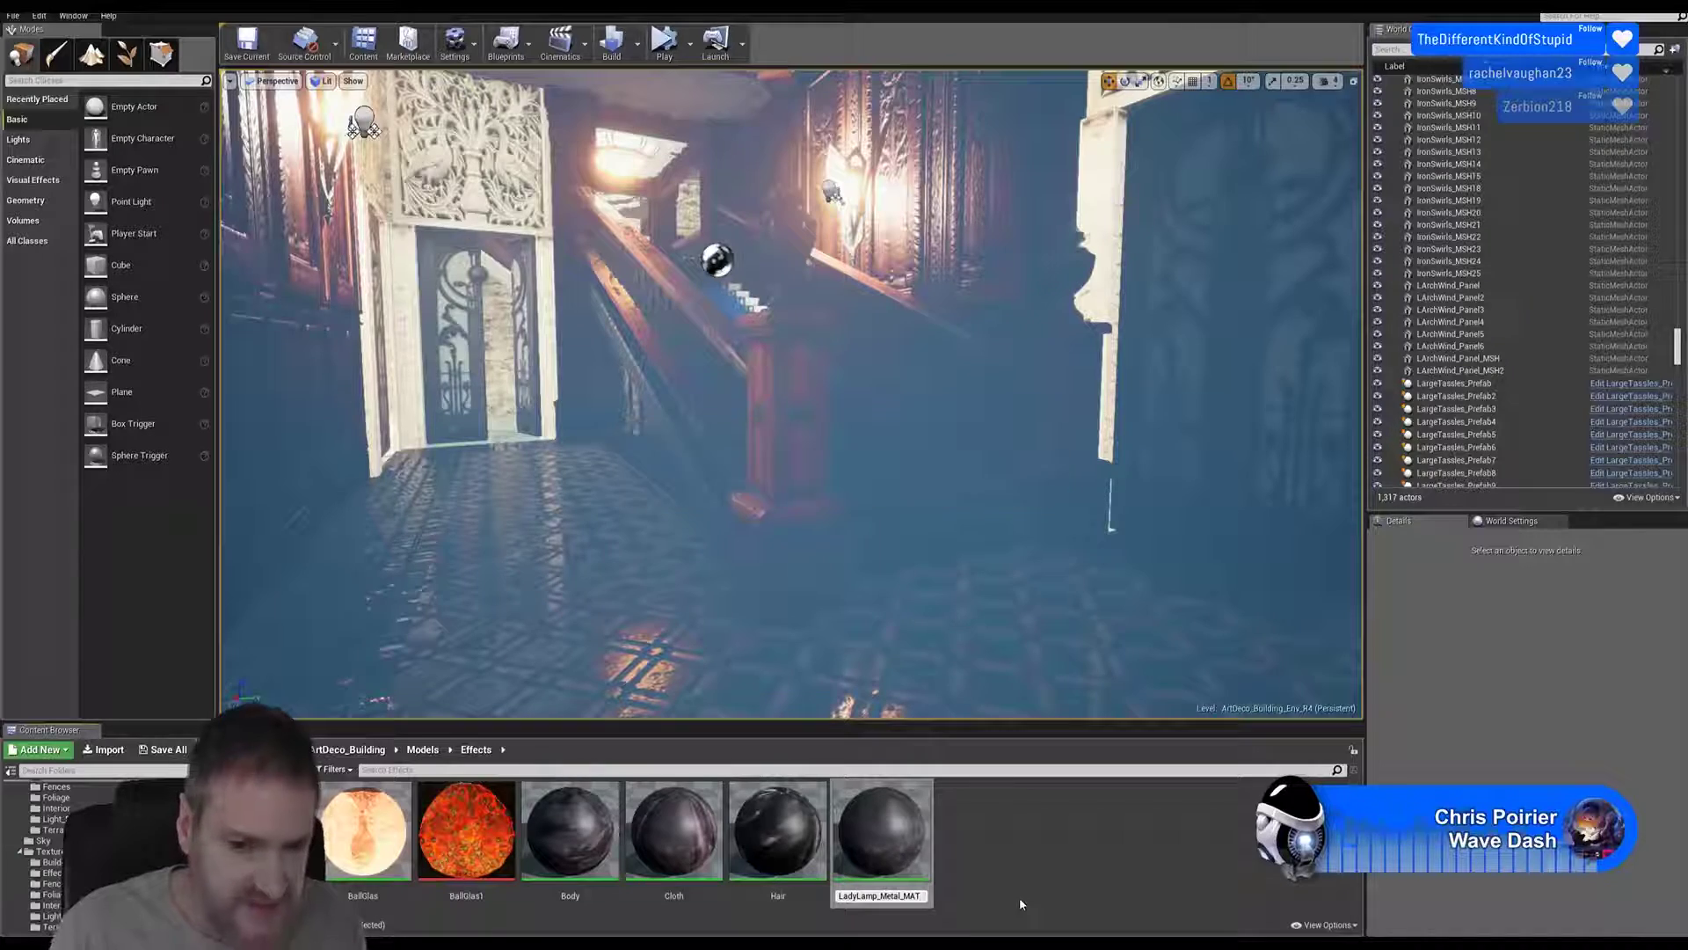
key("Return")
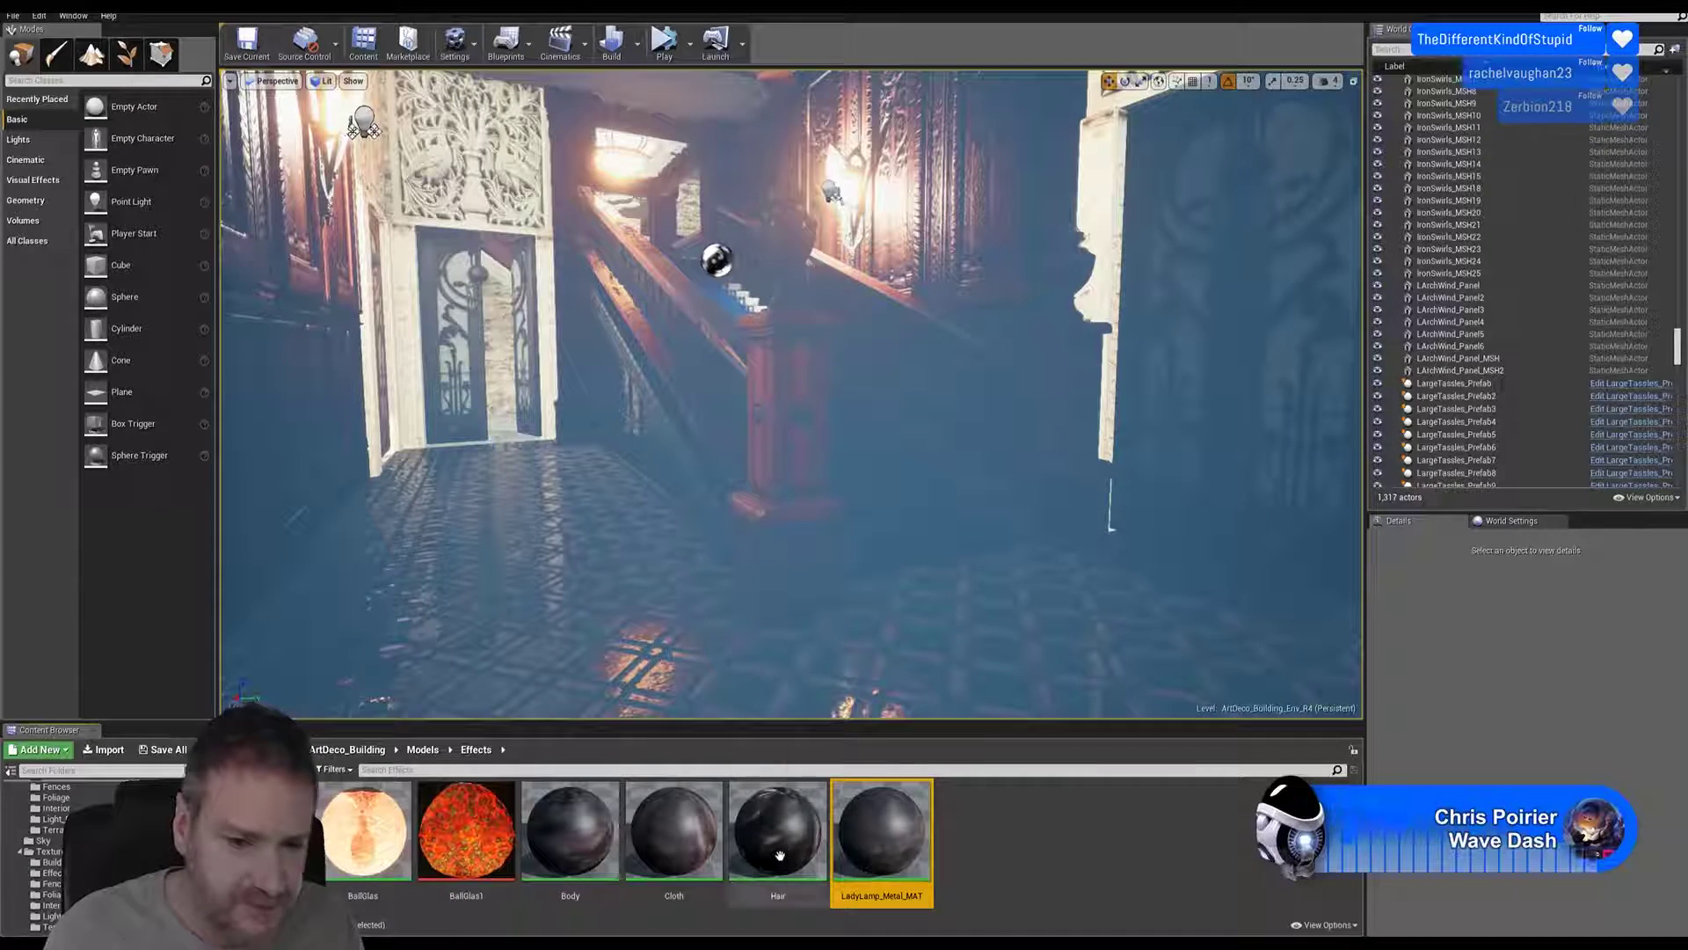
Step: Rename the Hair material in Models/Effects as LadyLamp_Hair_MAT
right_click(778, 831)
left_click(818, 631)
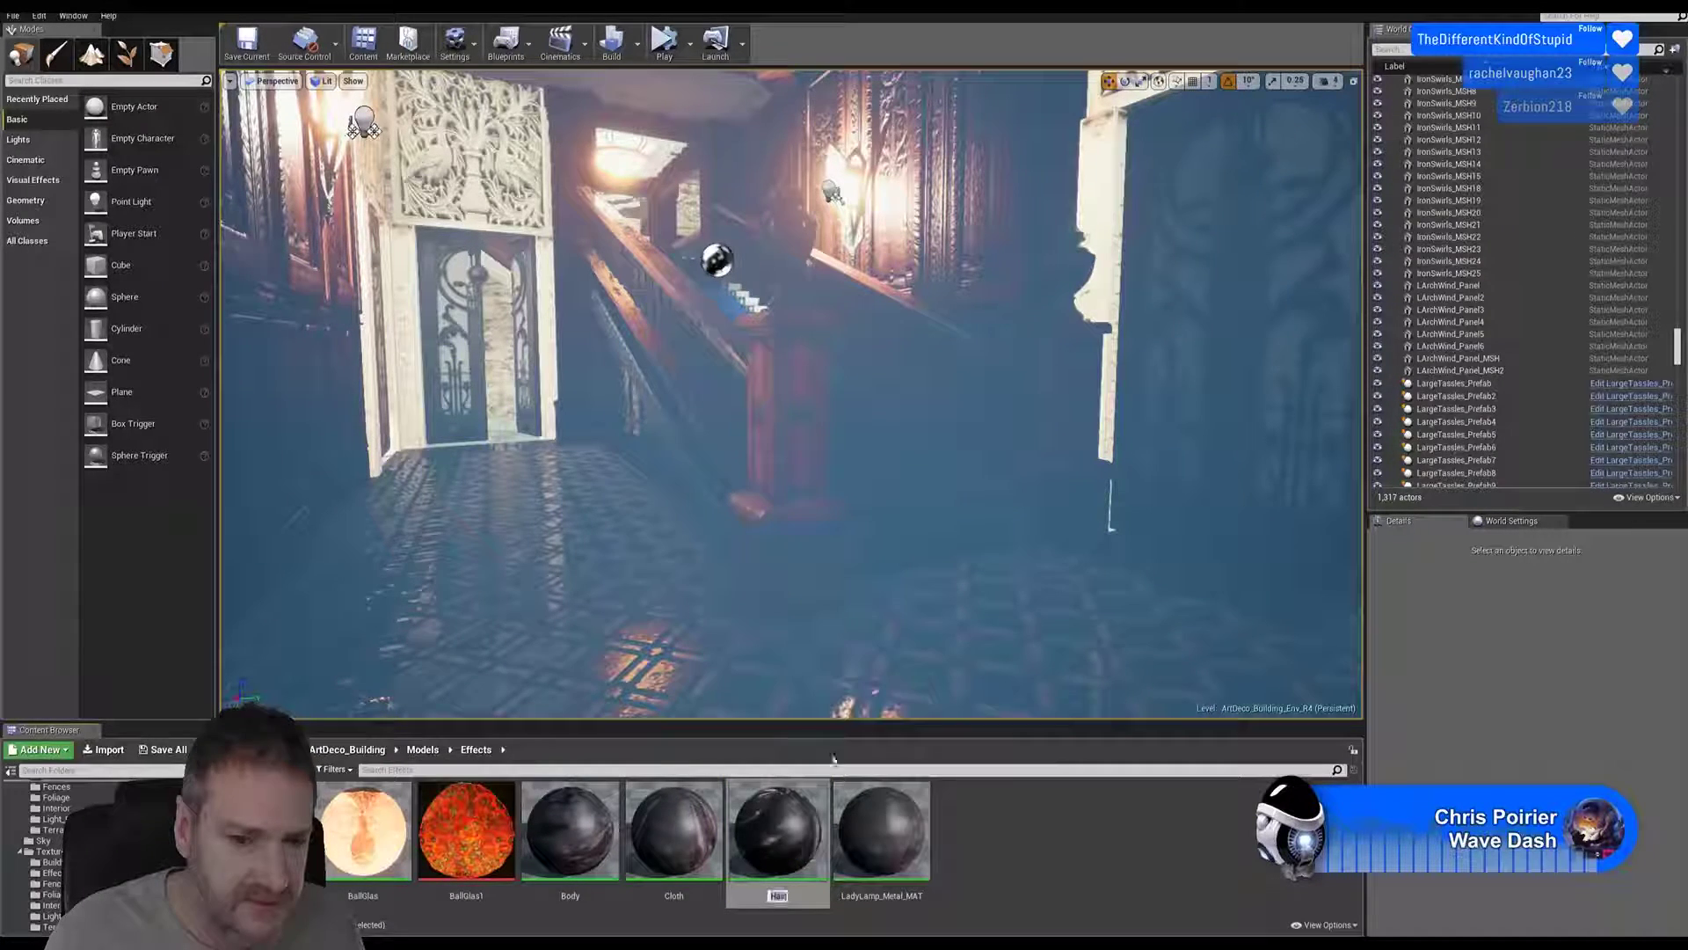
left_click(773, 896)
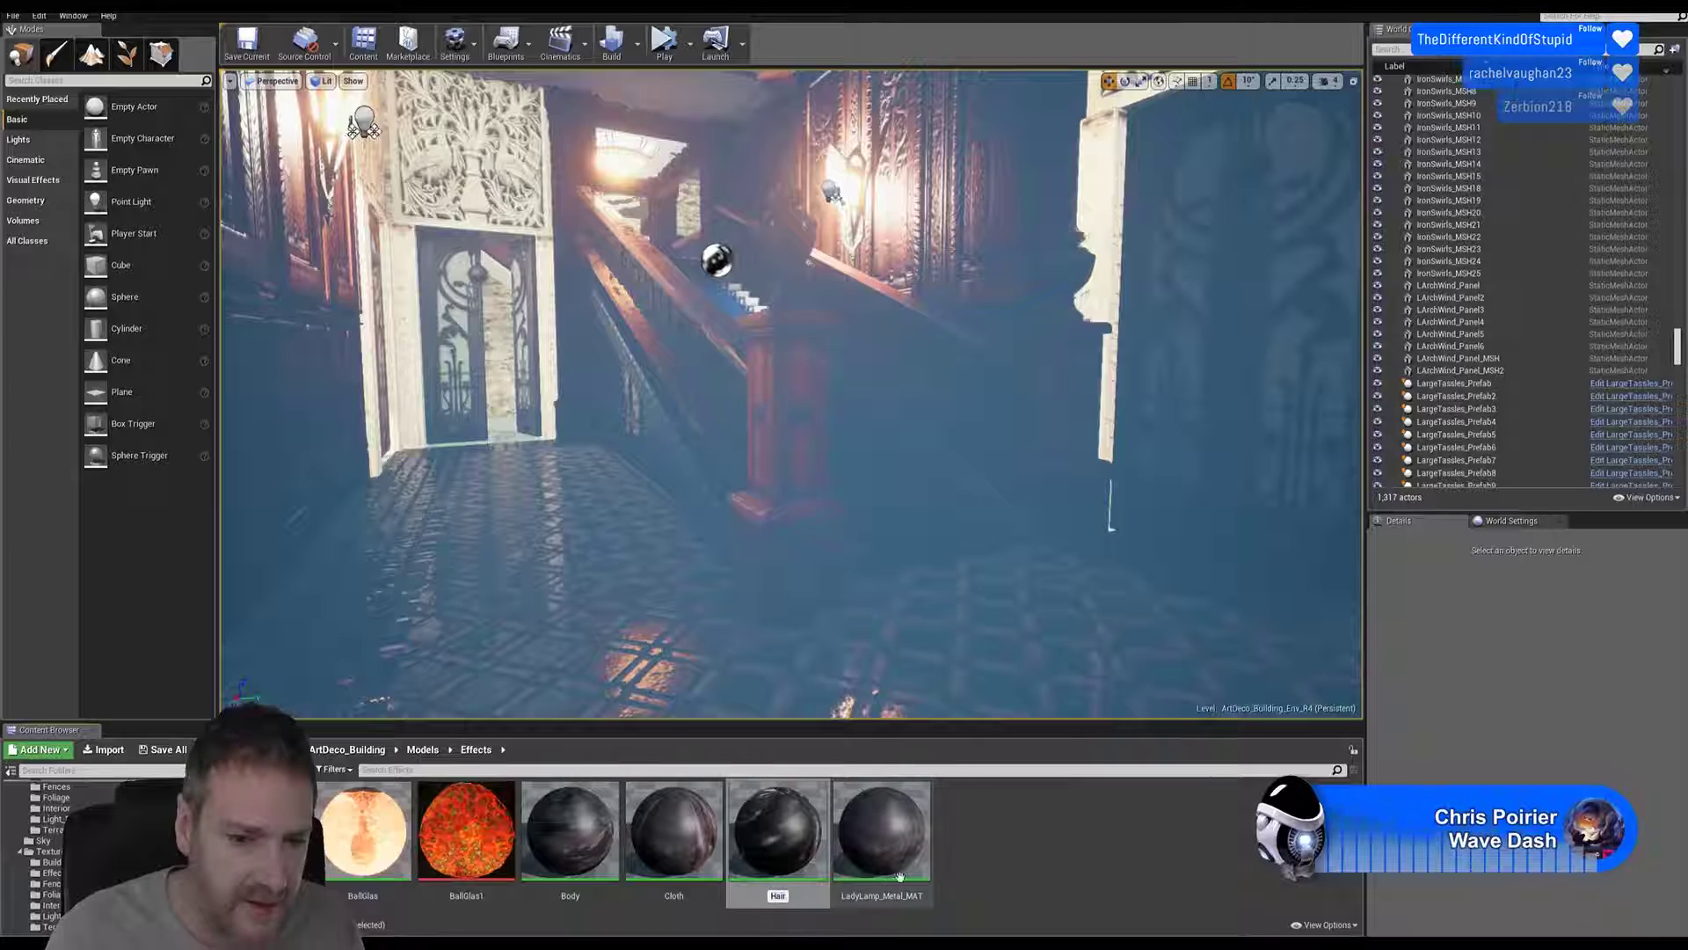
type("Lady")
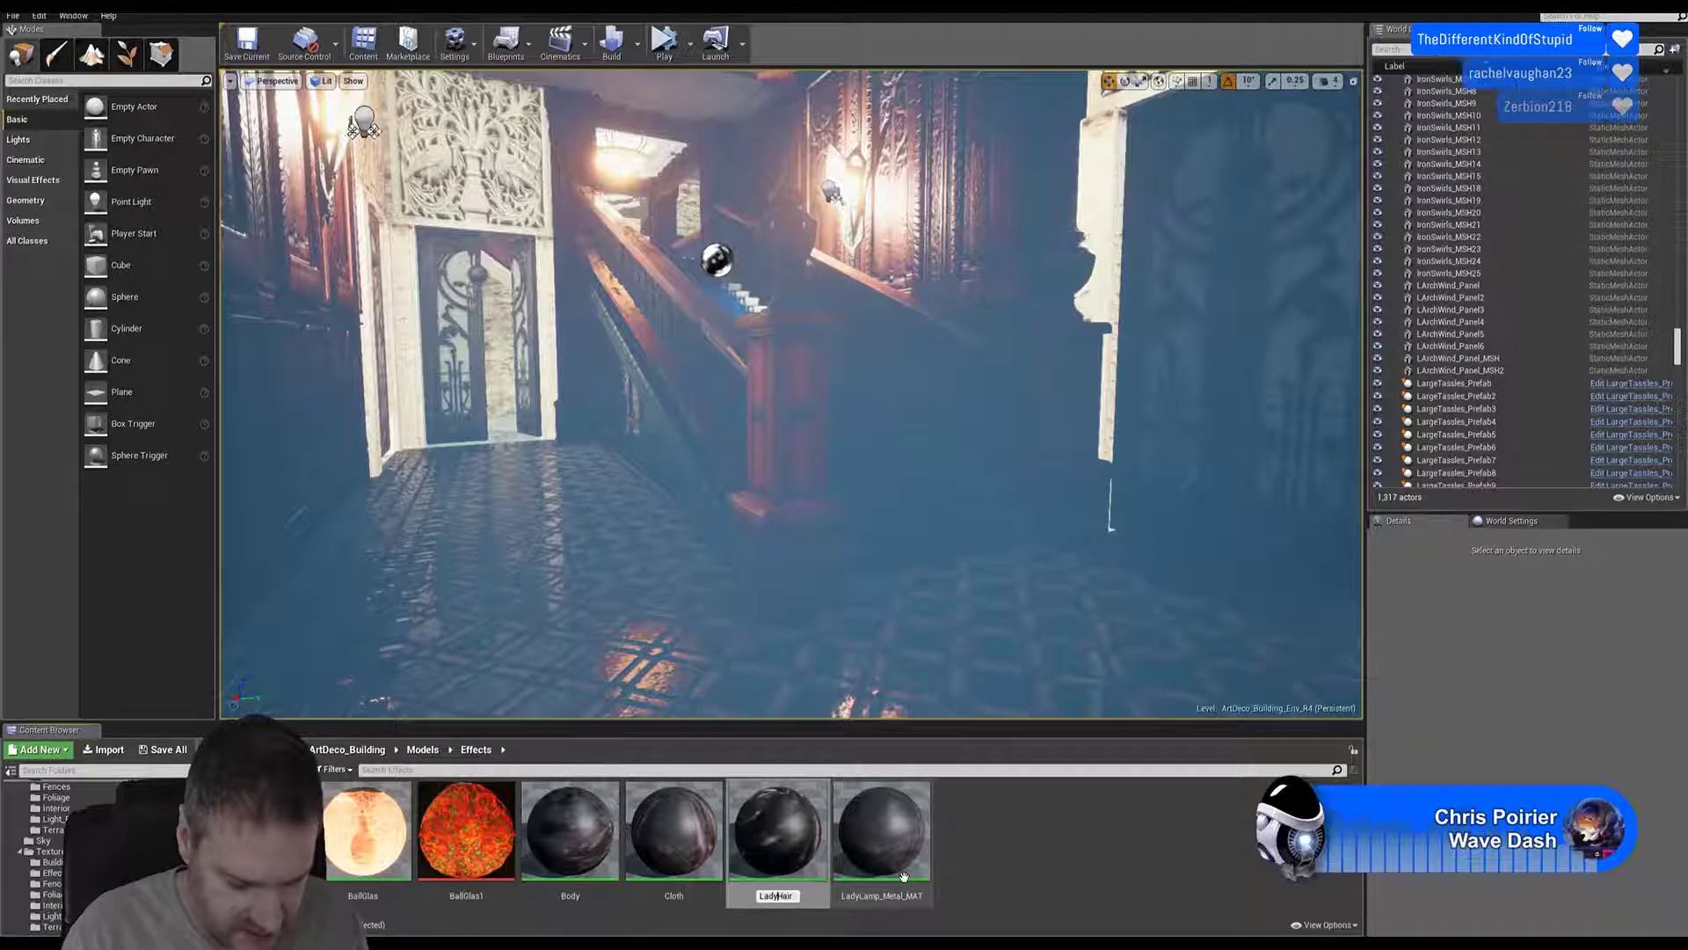
type("Lamp_Hair_")
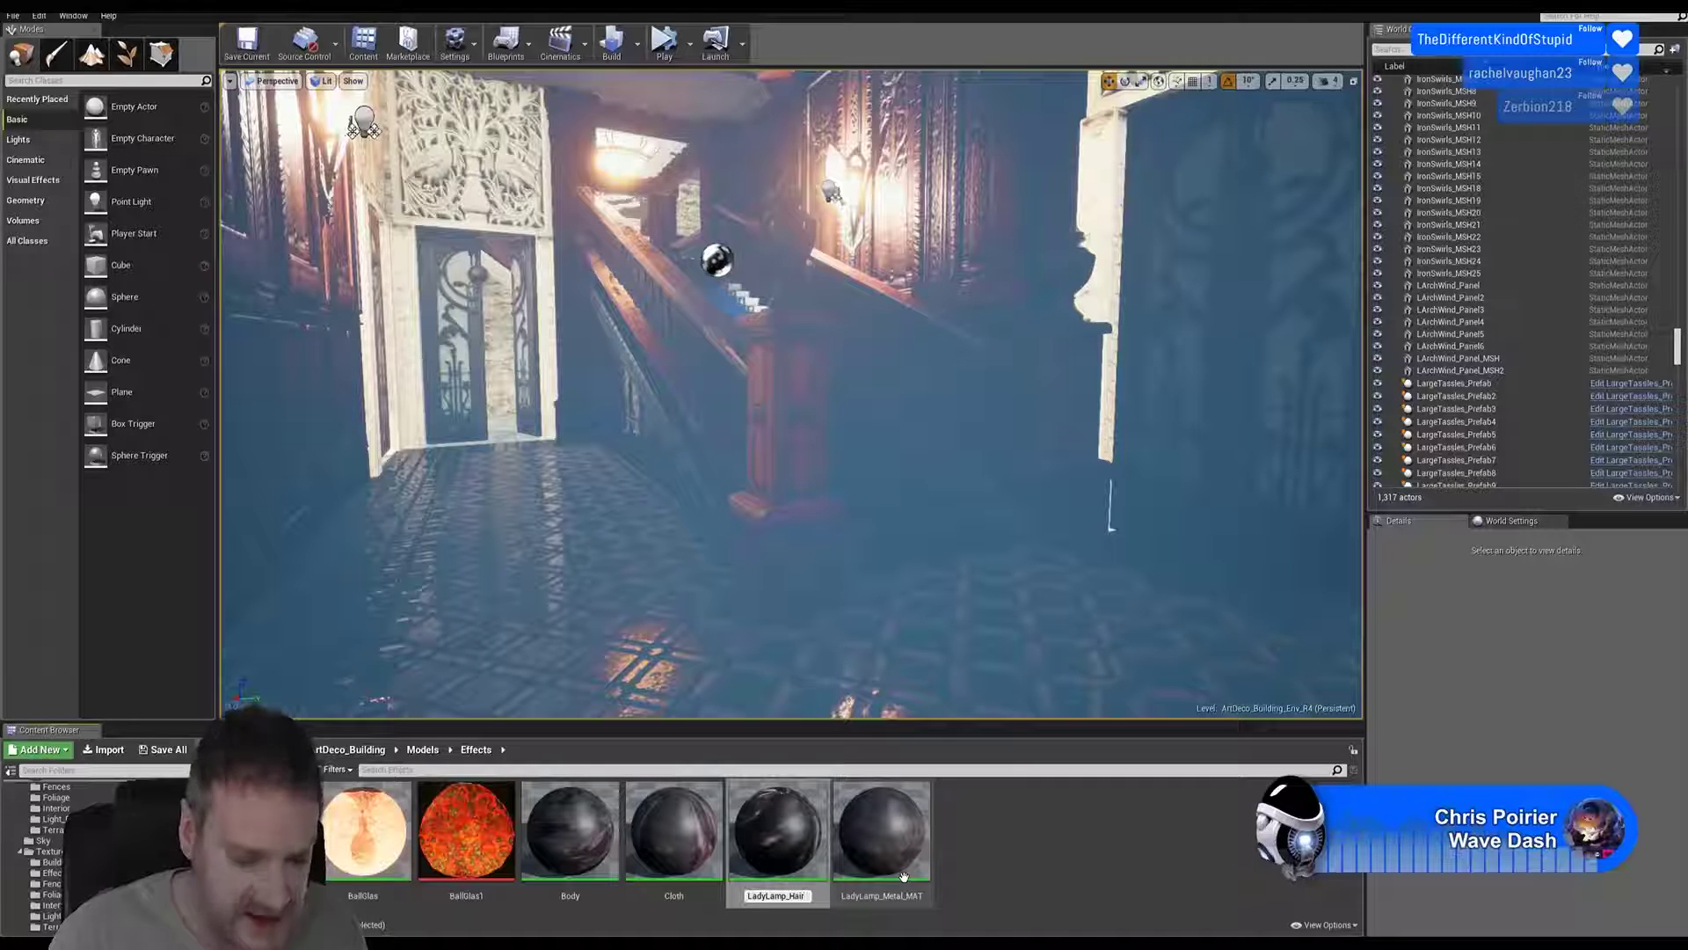
type("MAT")
key("Return")
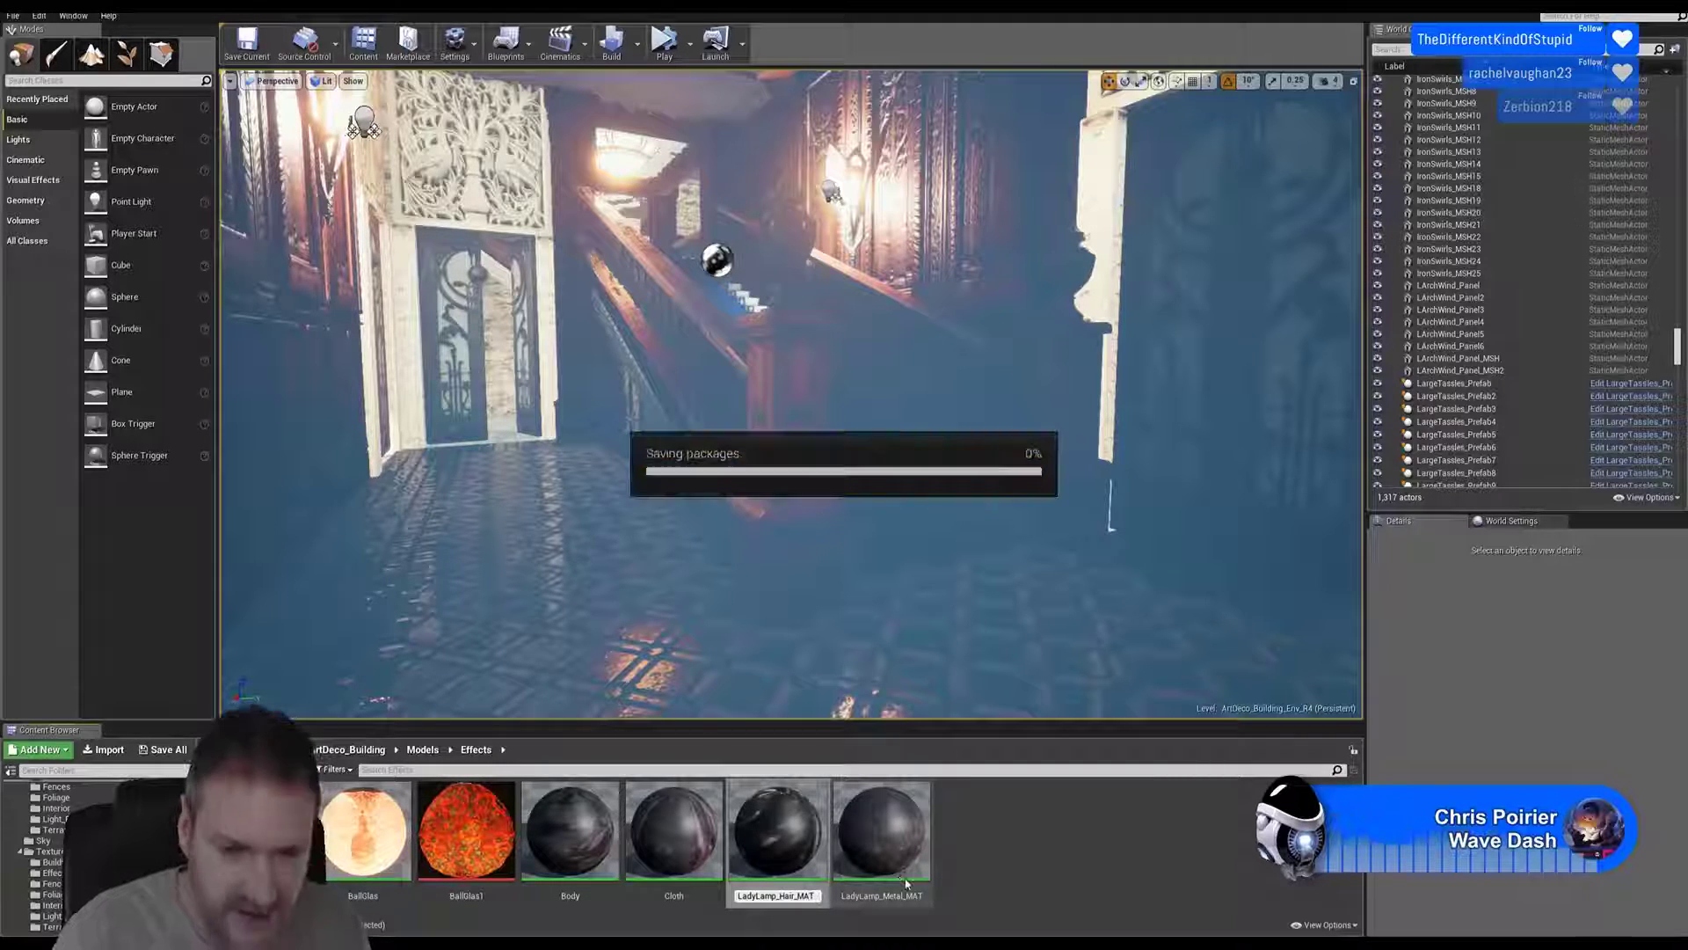
Step: Rename the Cloth material in Models/Effects as LadyLamp_Cloth_MAT
left_click(673, 840)
right_click(670, 836)
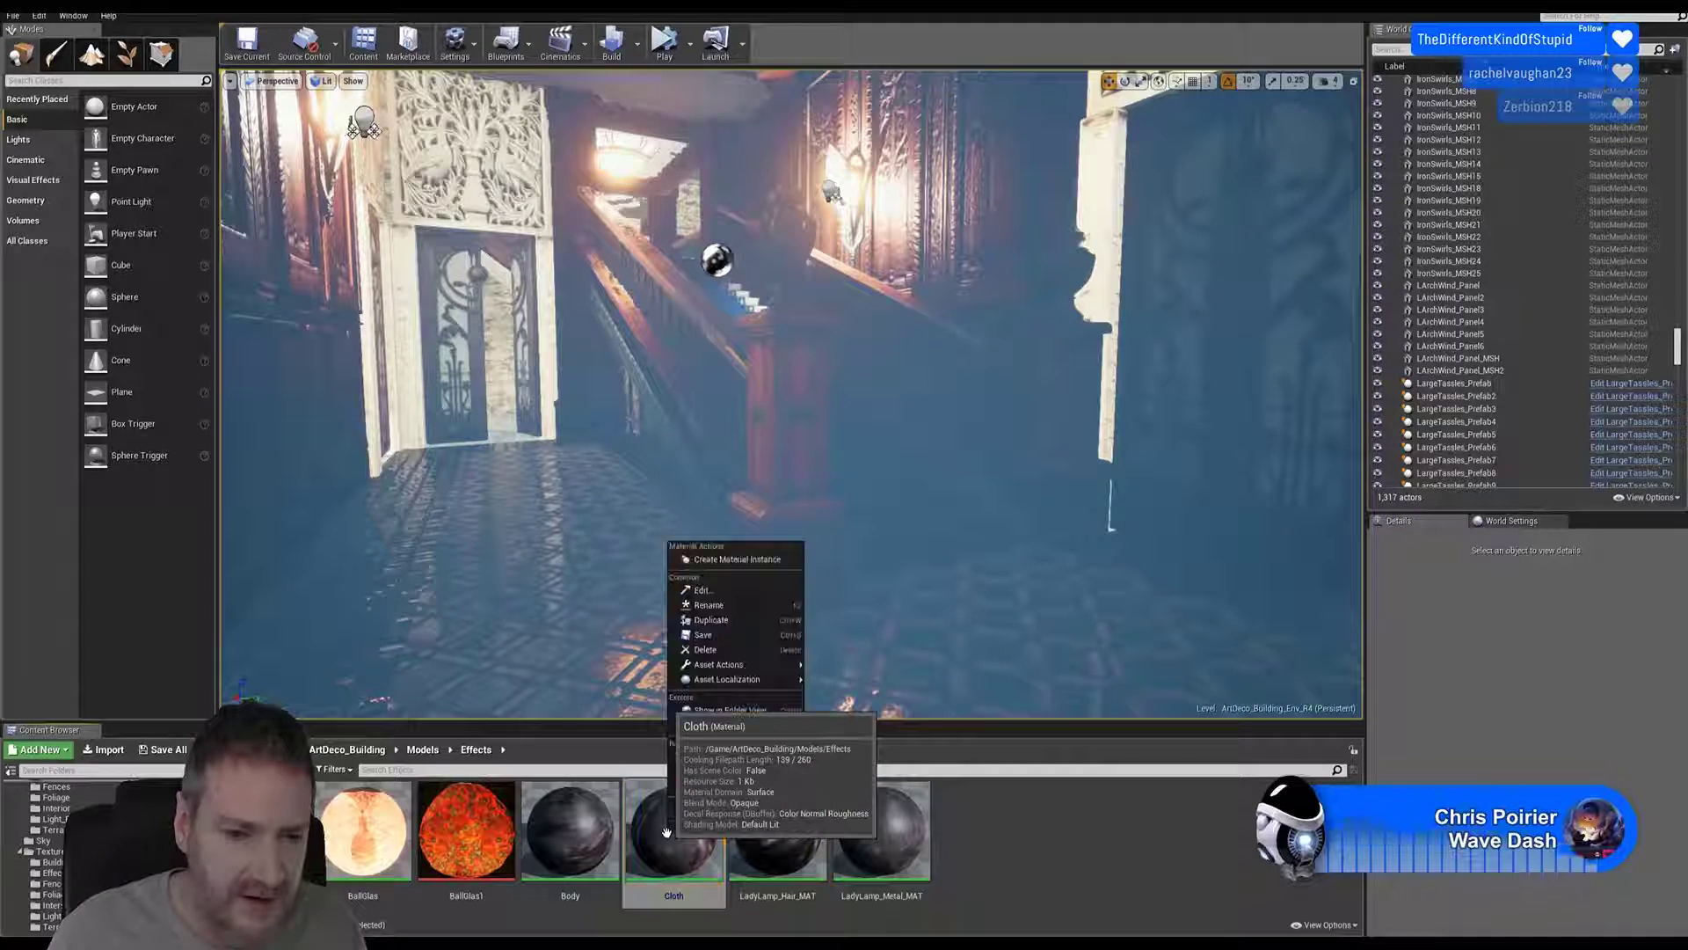
left_click(708, 605)
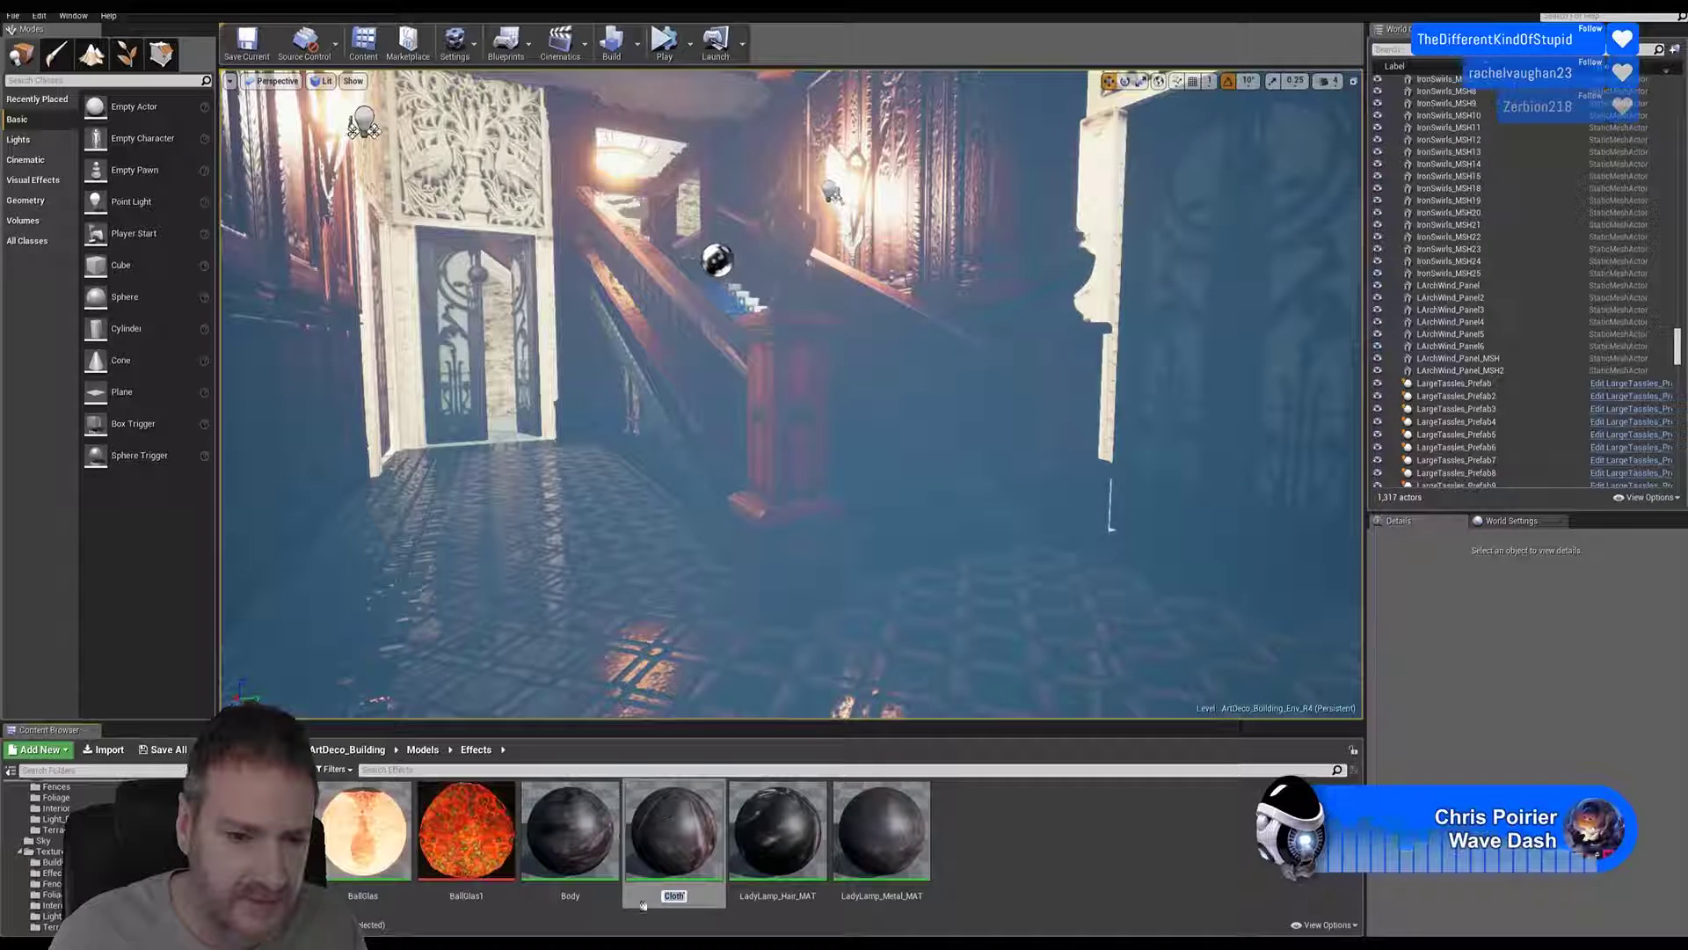
left_click(664, 896)
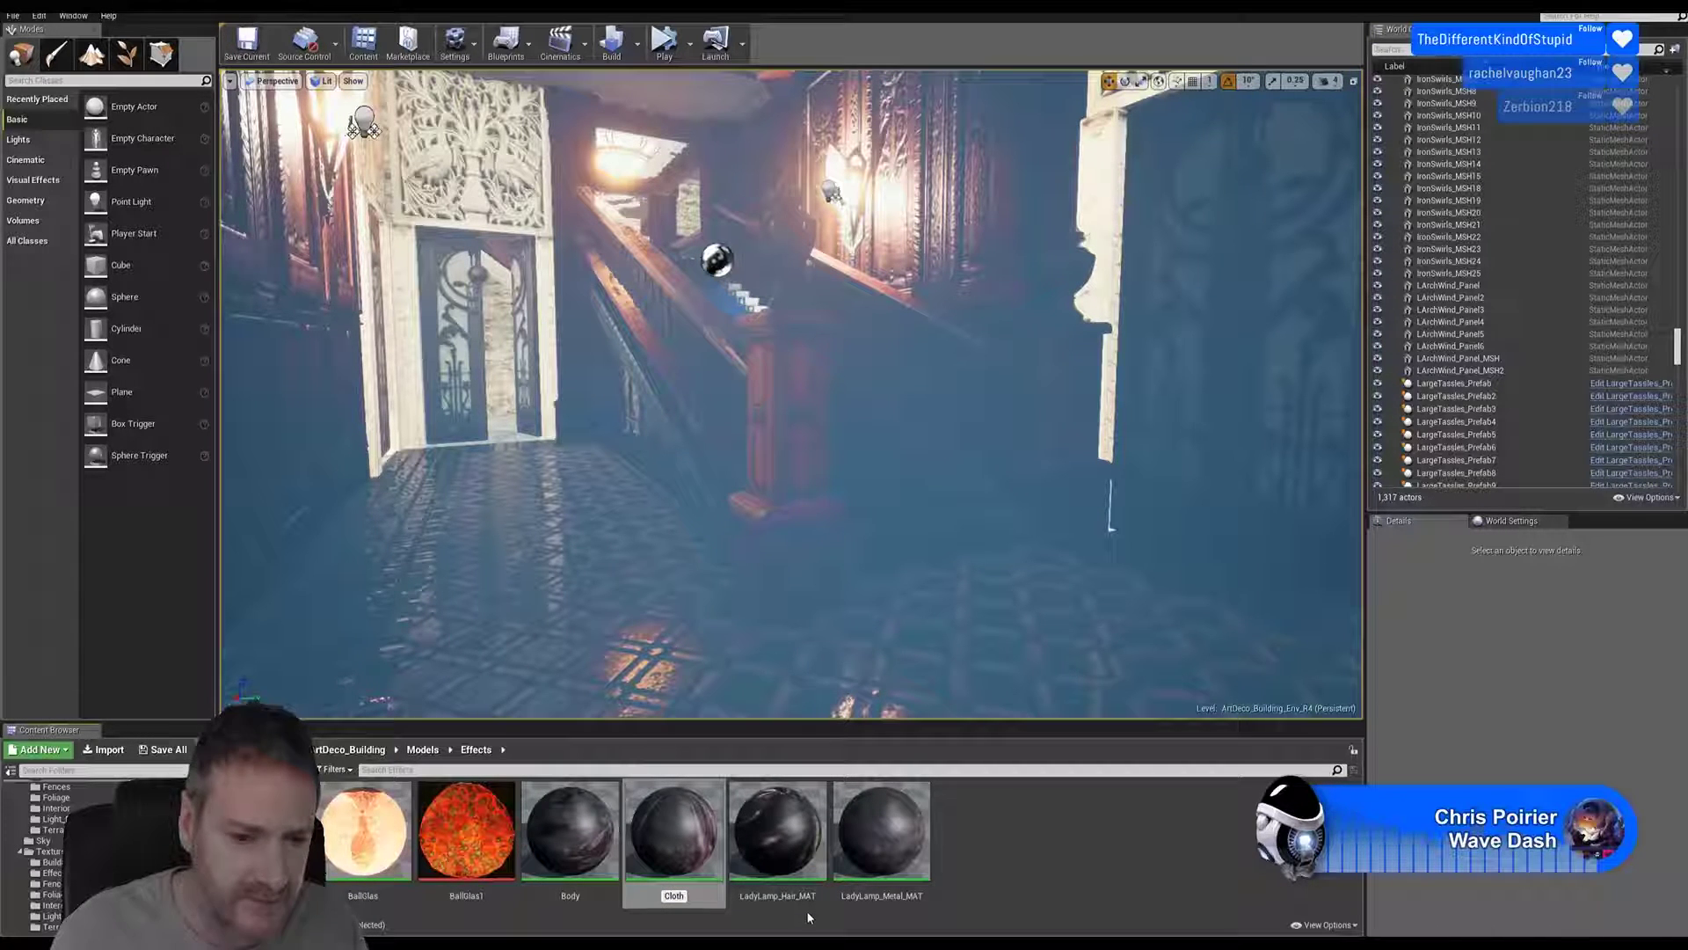
type("LadyLamp_Cloth")
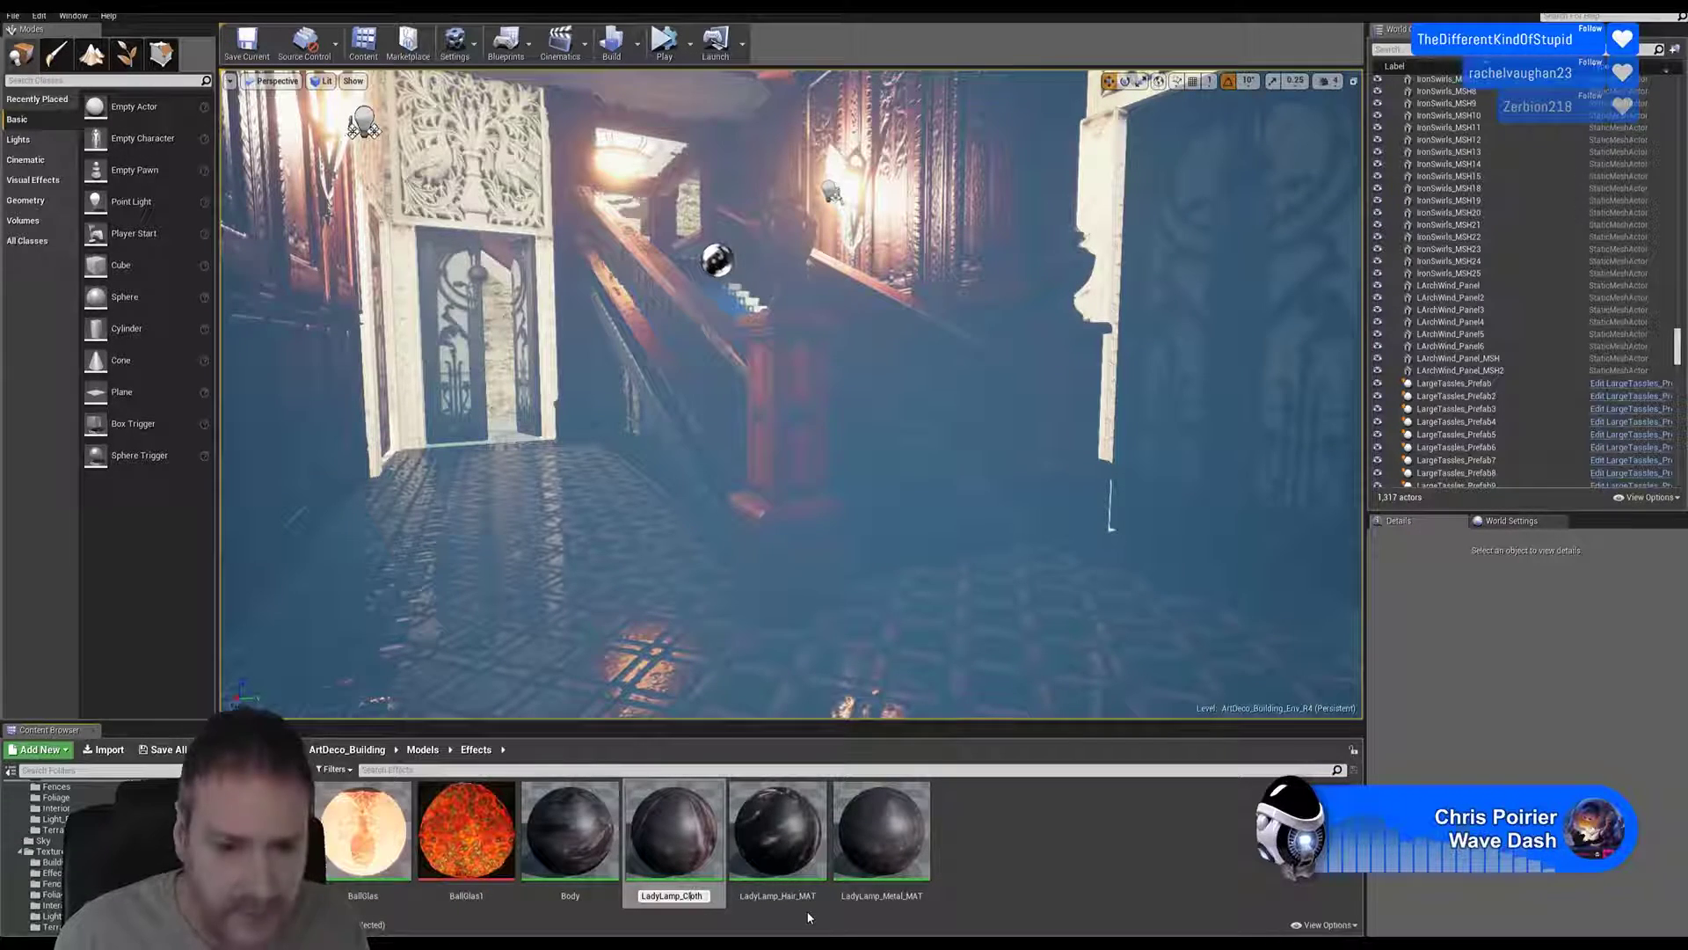
type("_MAT")
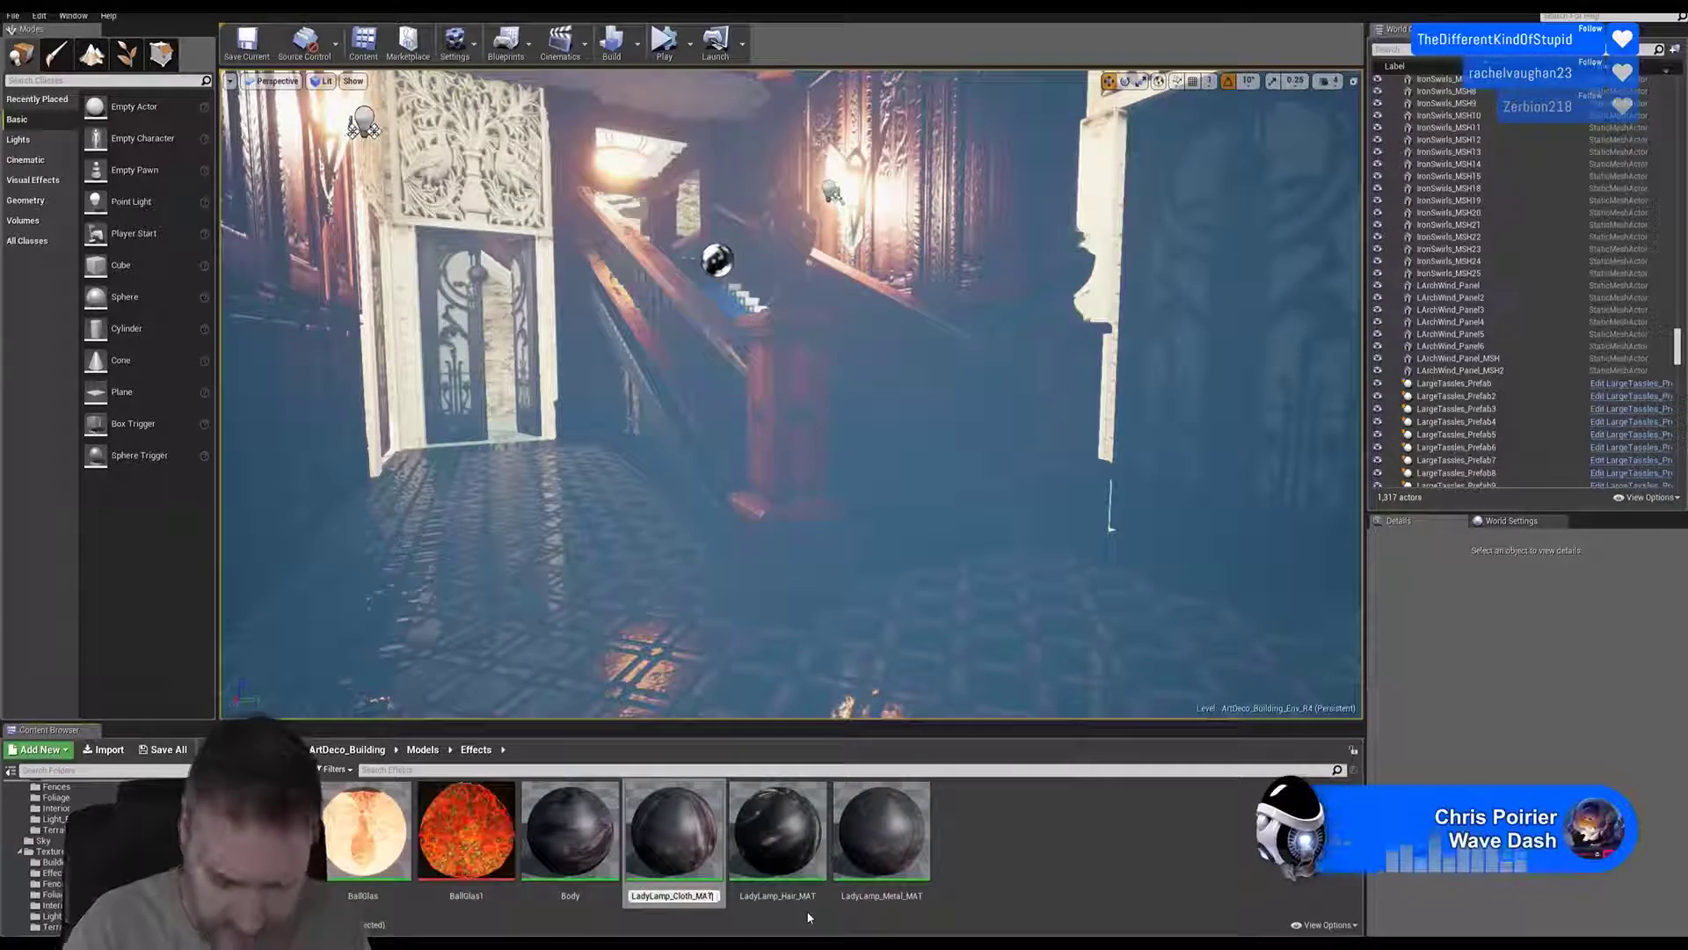
key("Return")
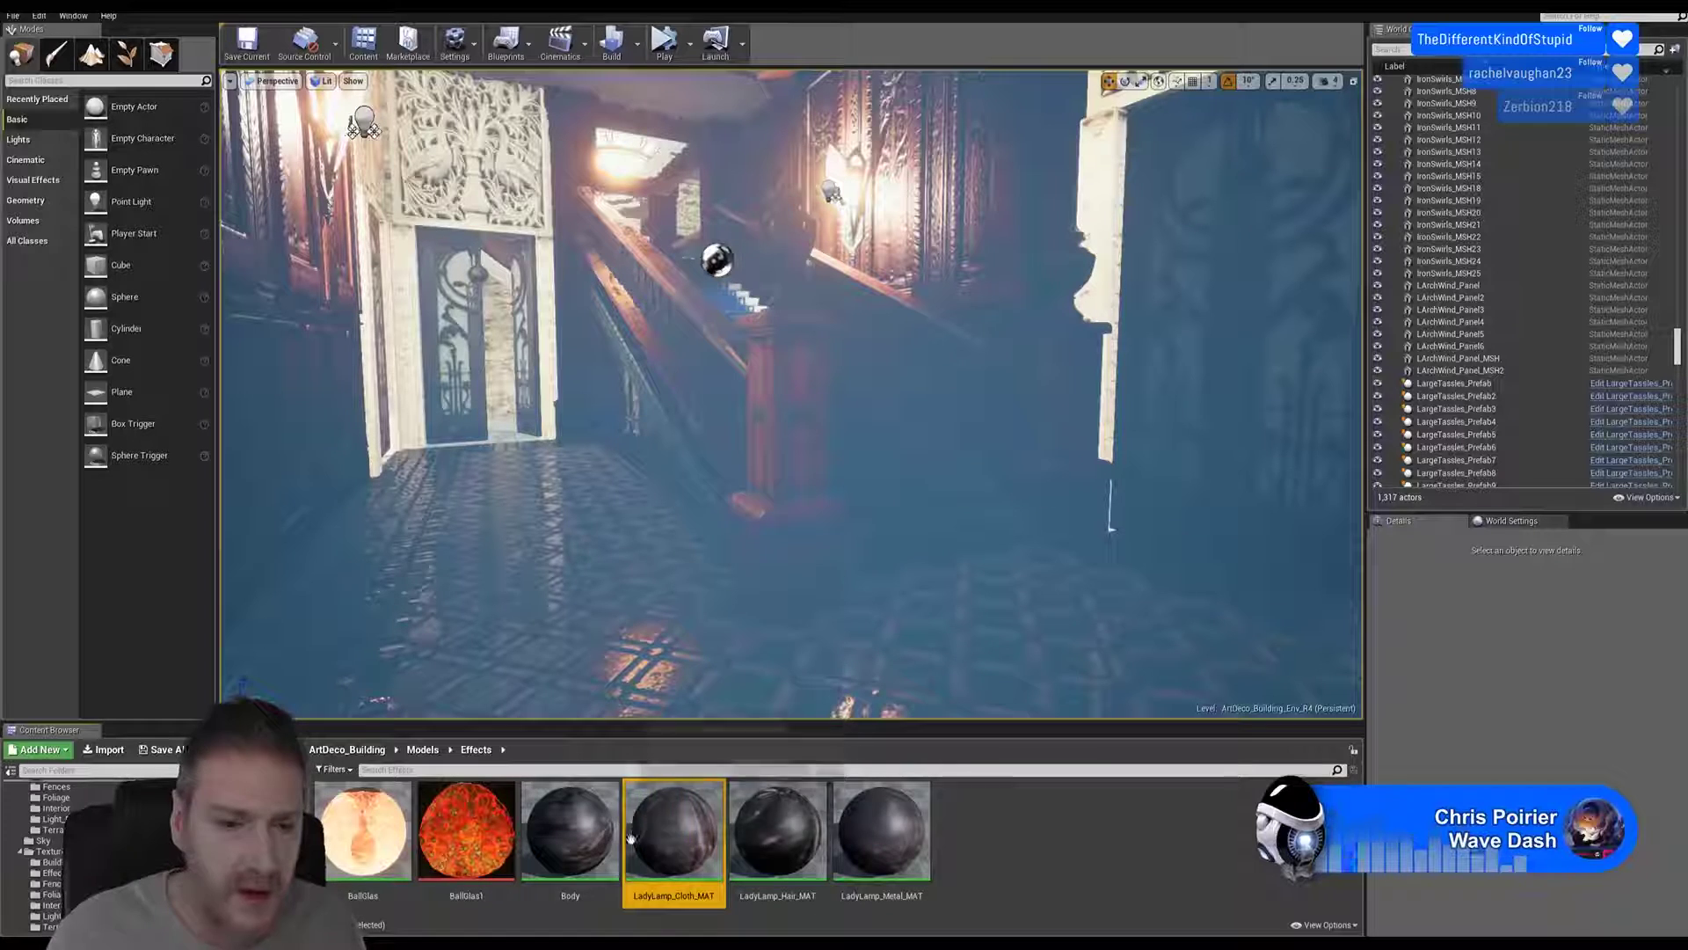
Step: Rename the Body material in Models/Effects as LadyLamp_Body_MAT
left_click(582, 839)
right_click(591, 849)
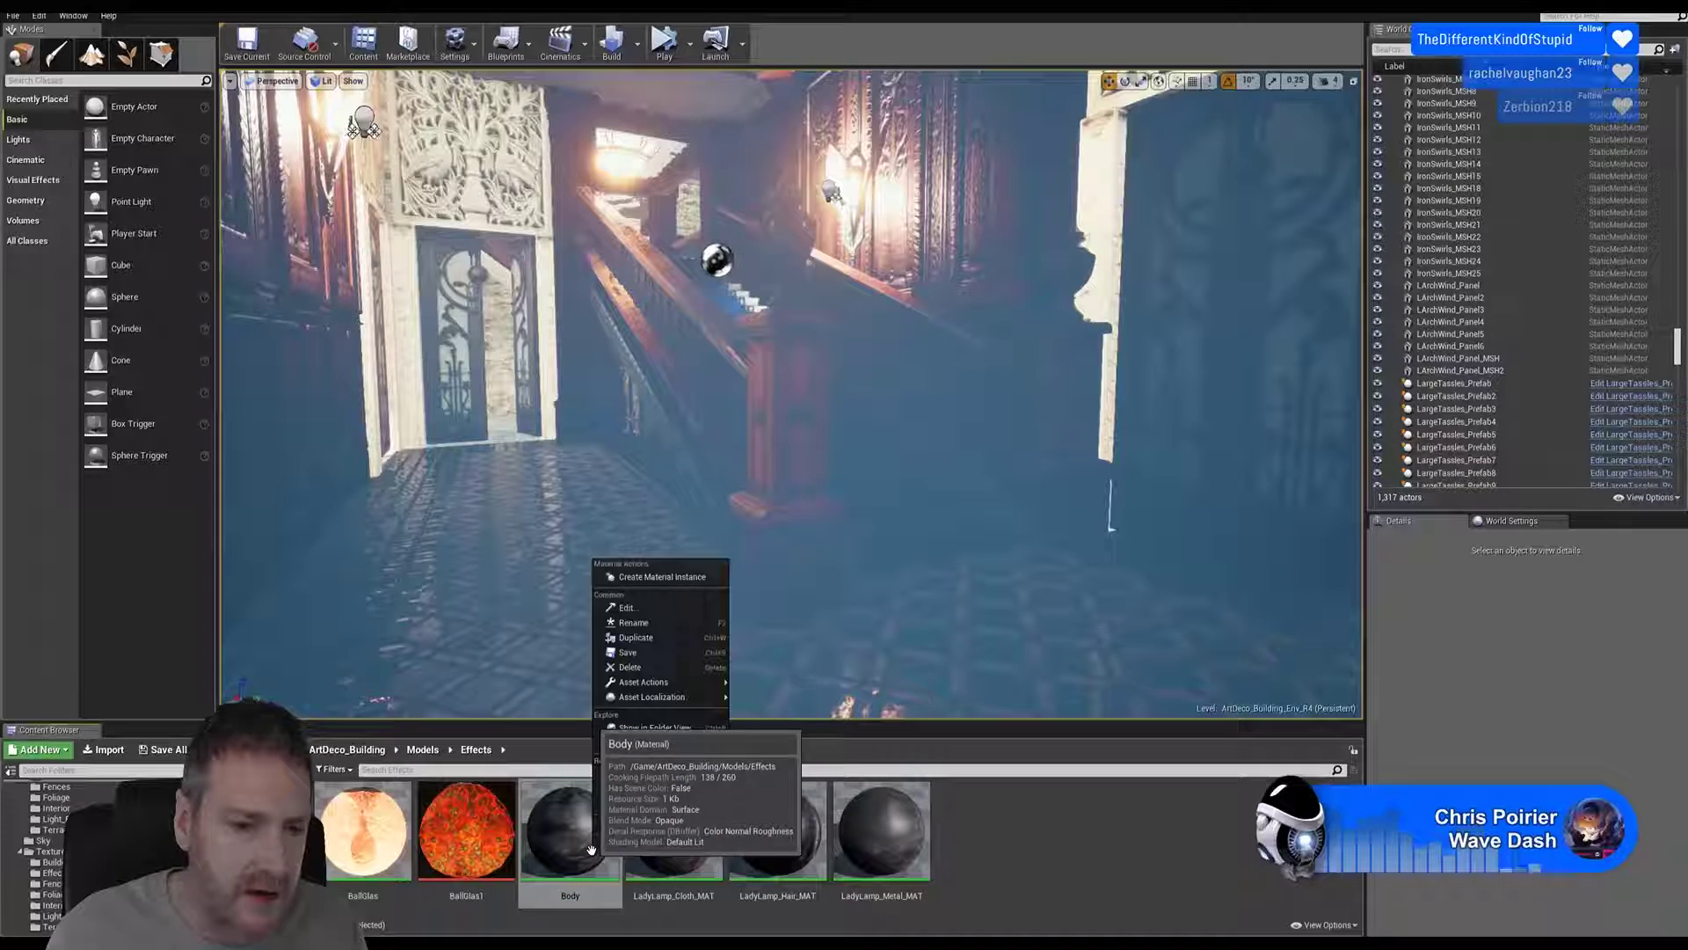
left_click(635, 622)
left_click(564, 897)
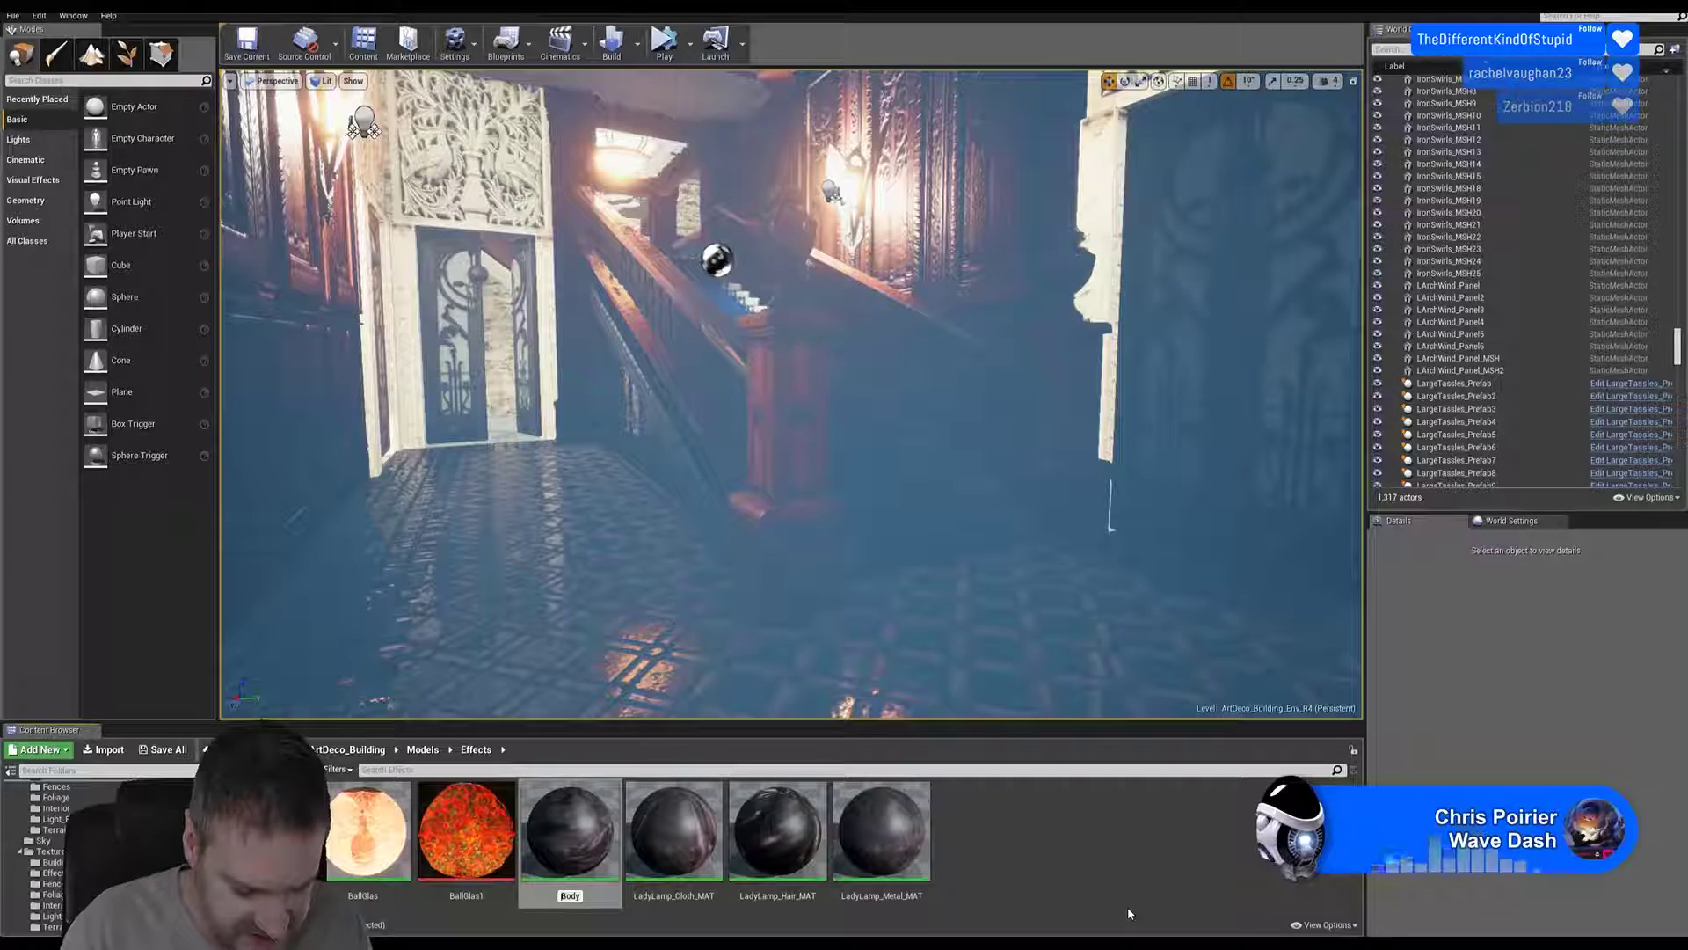
type("LadyLamp")
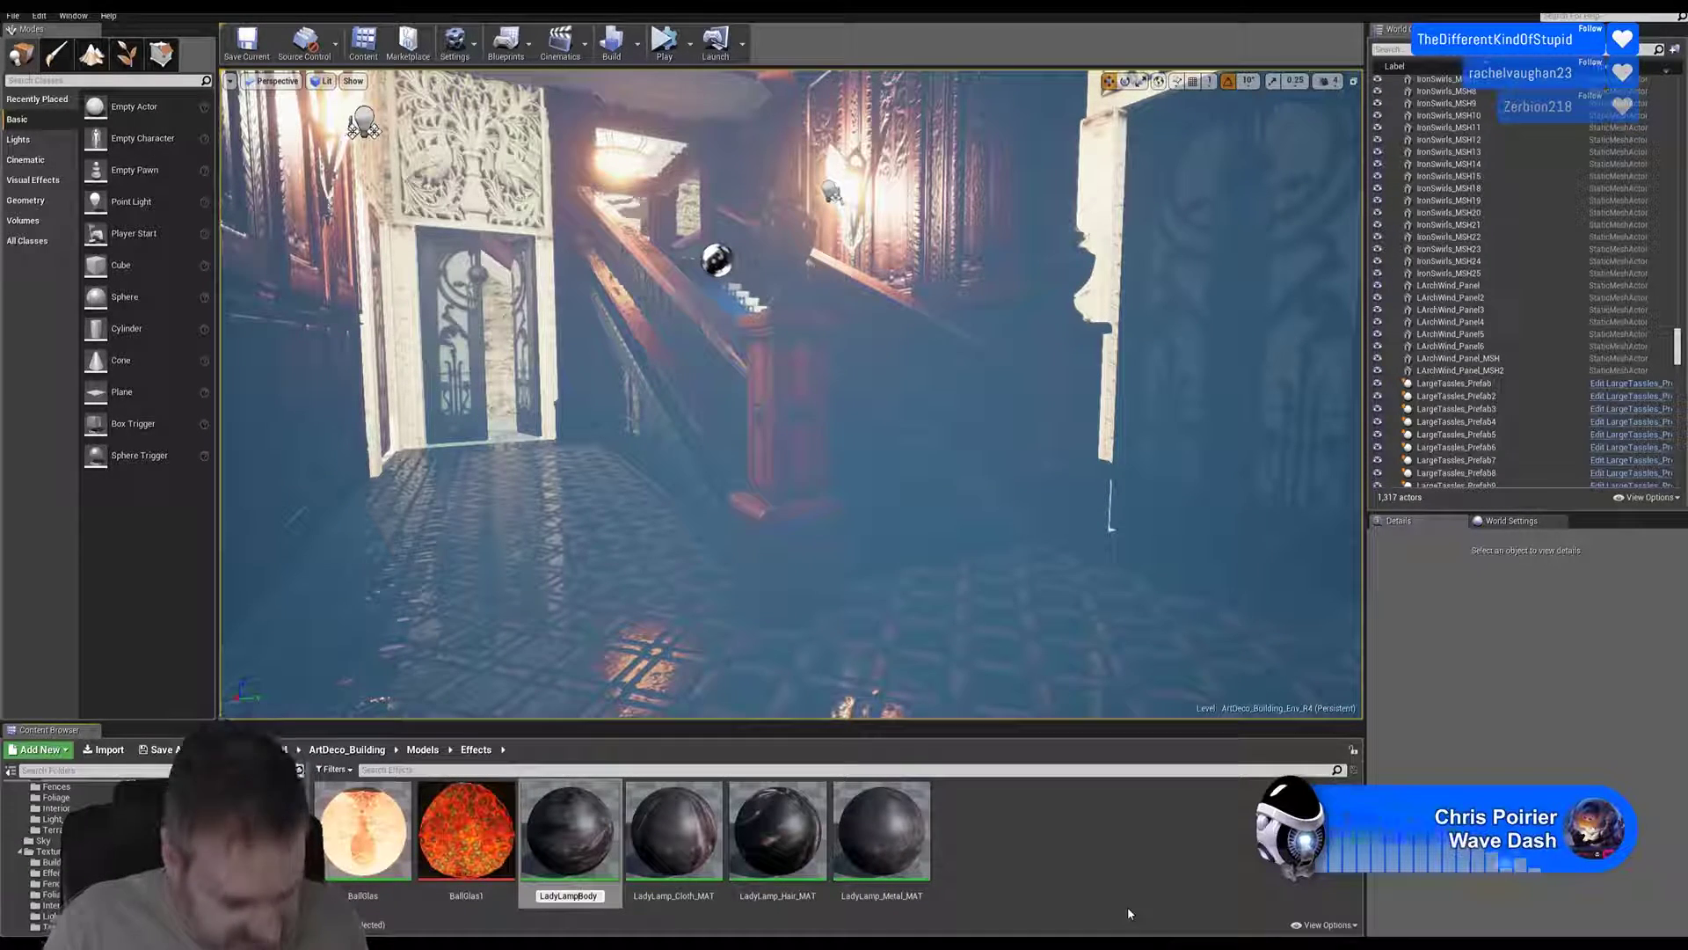
type("_")
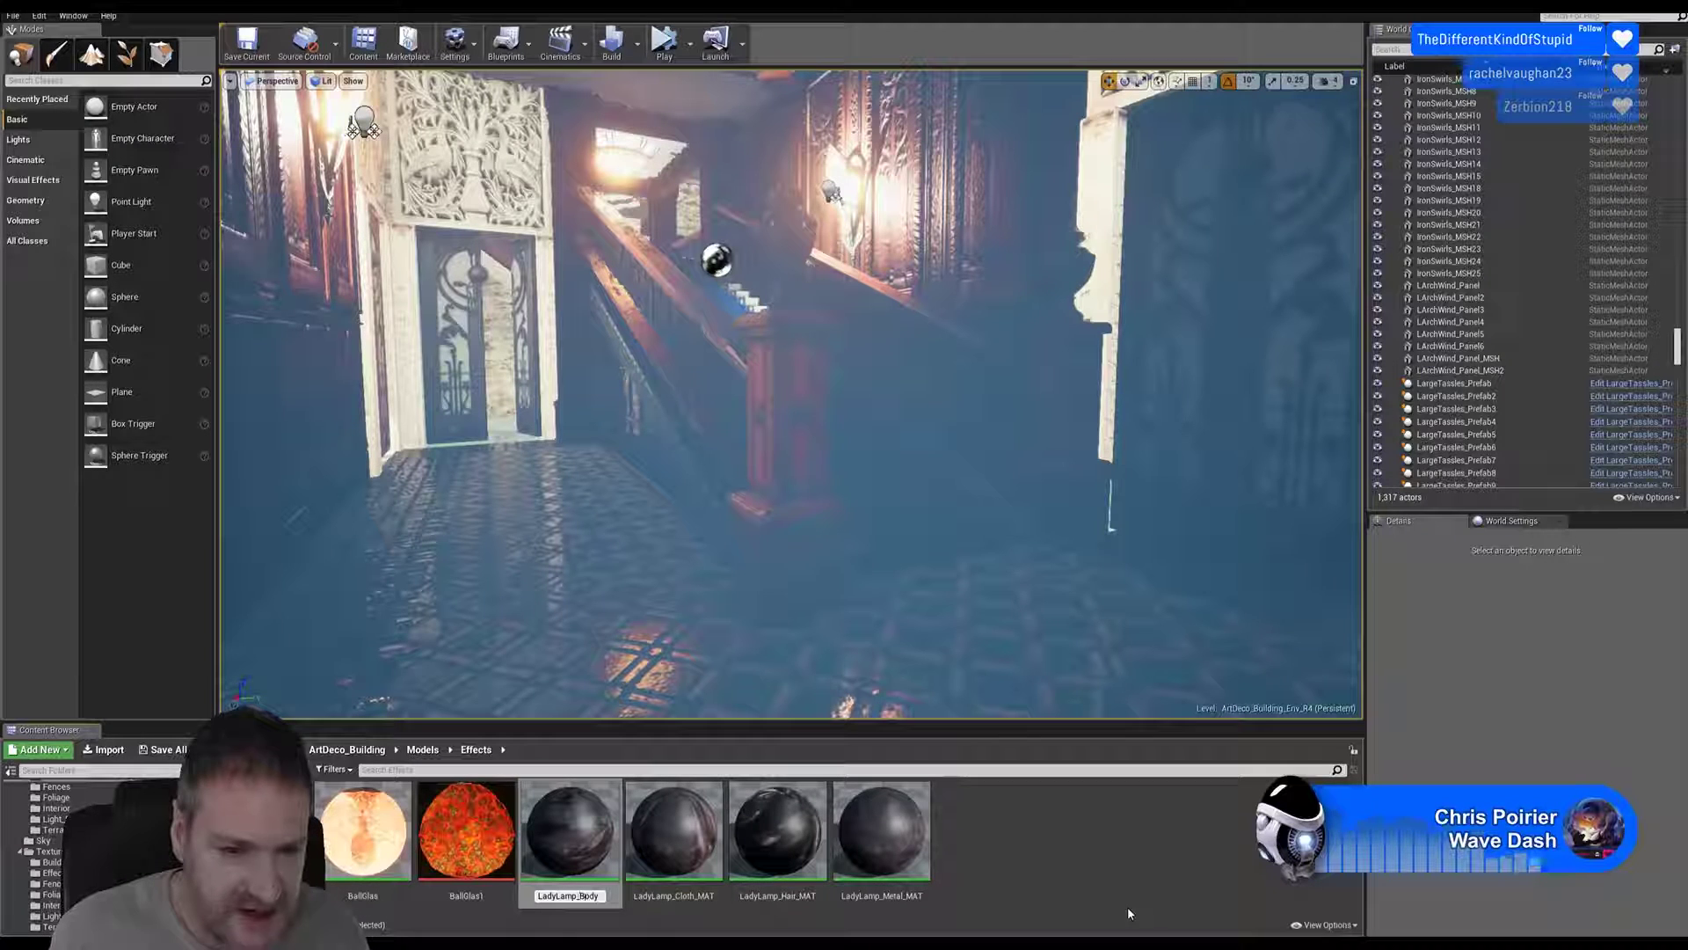
key("End")
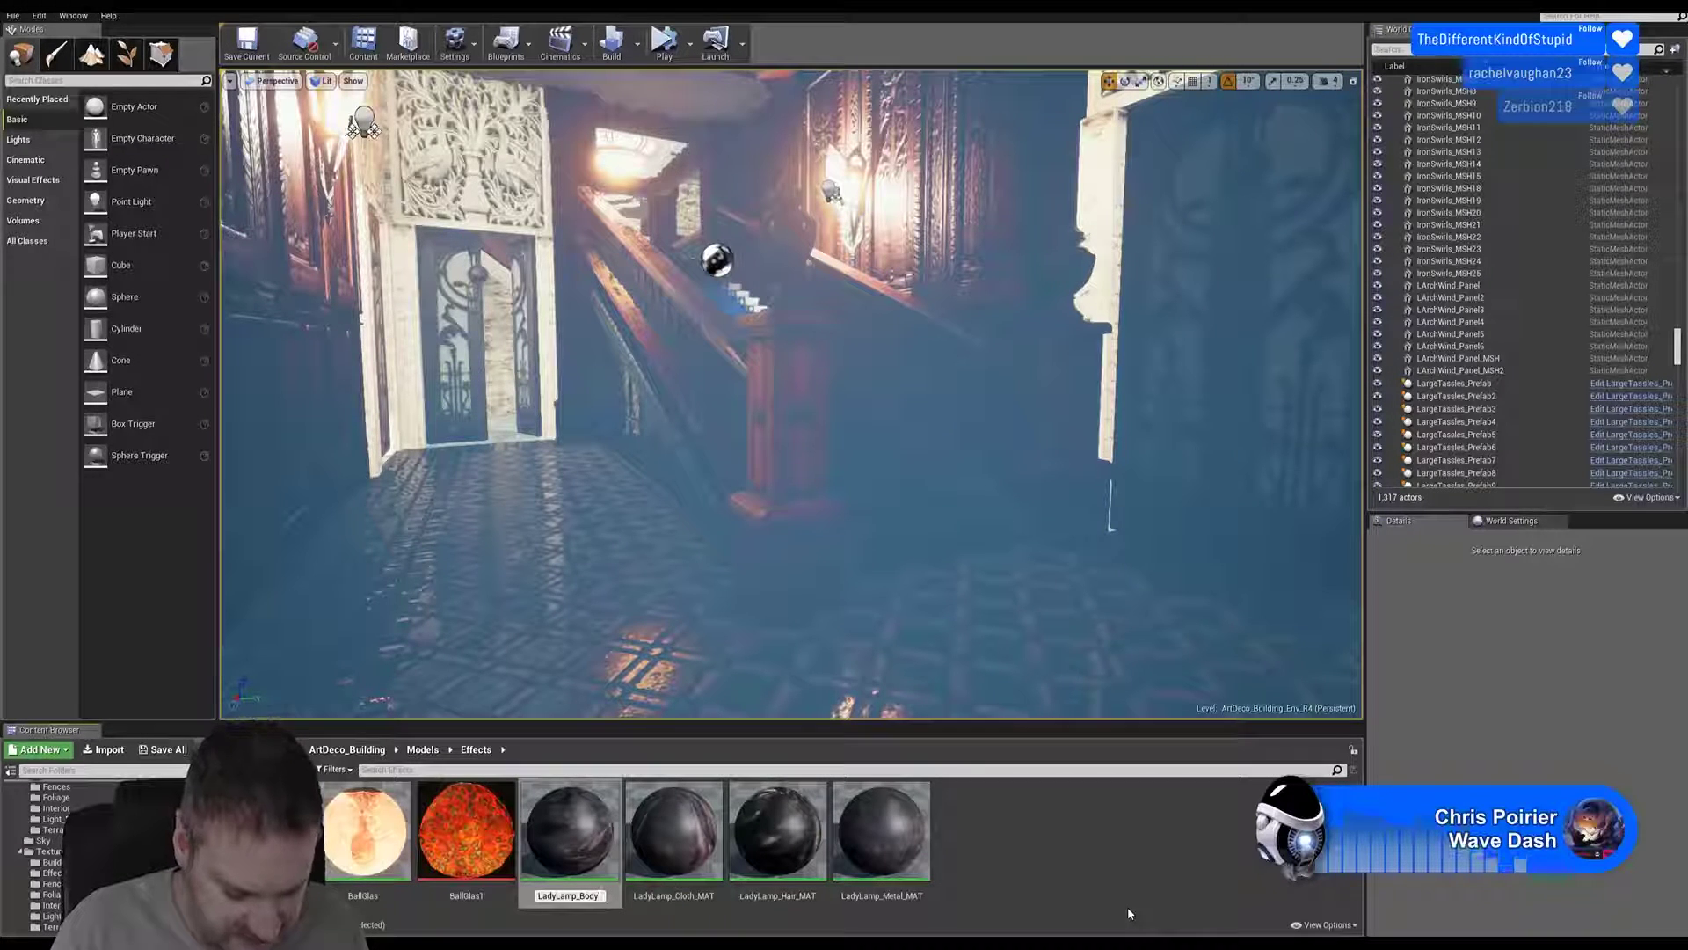
type("_MAT")
key("Return")
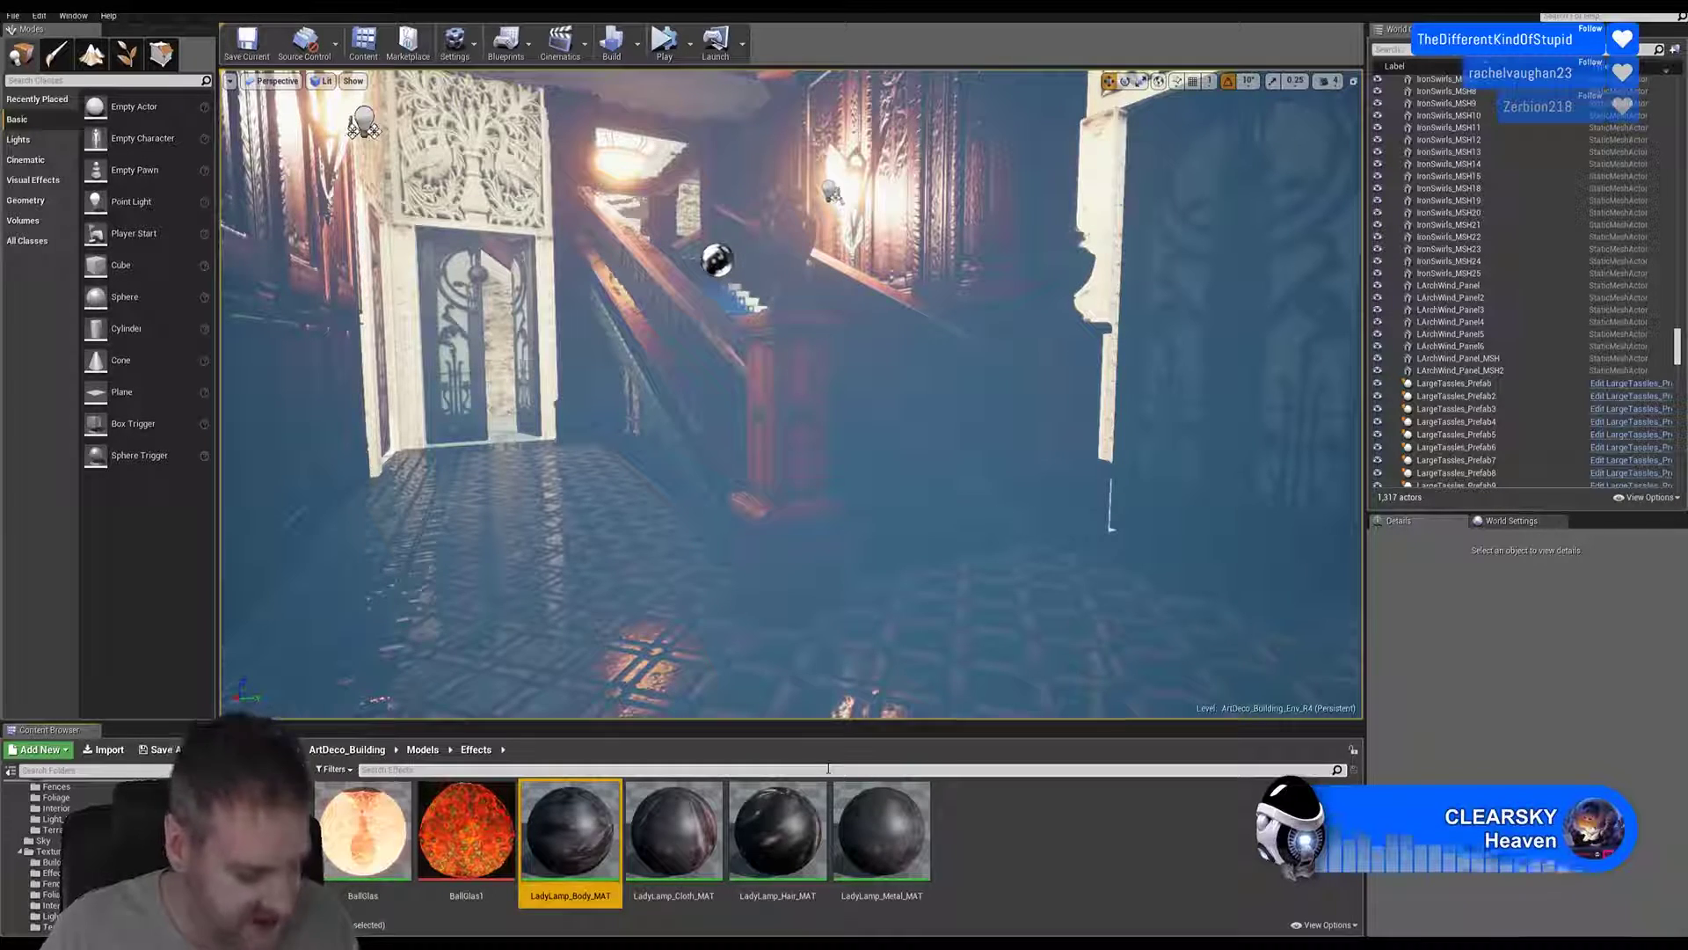
Step: Rename the BallGlas material in Models/Effects as LadtLamp_BallGlas_MAT
right_click(369, 844)
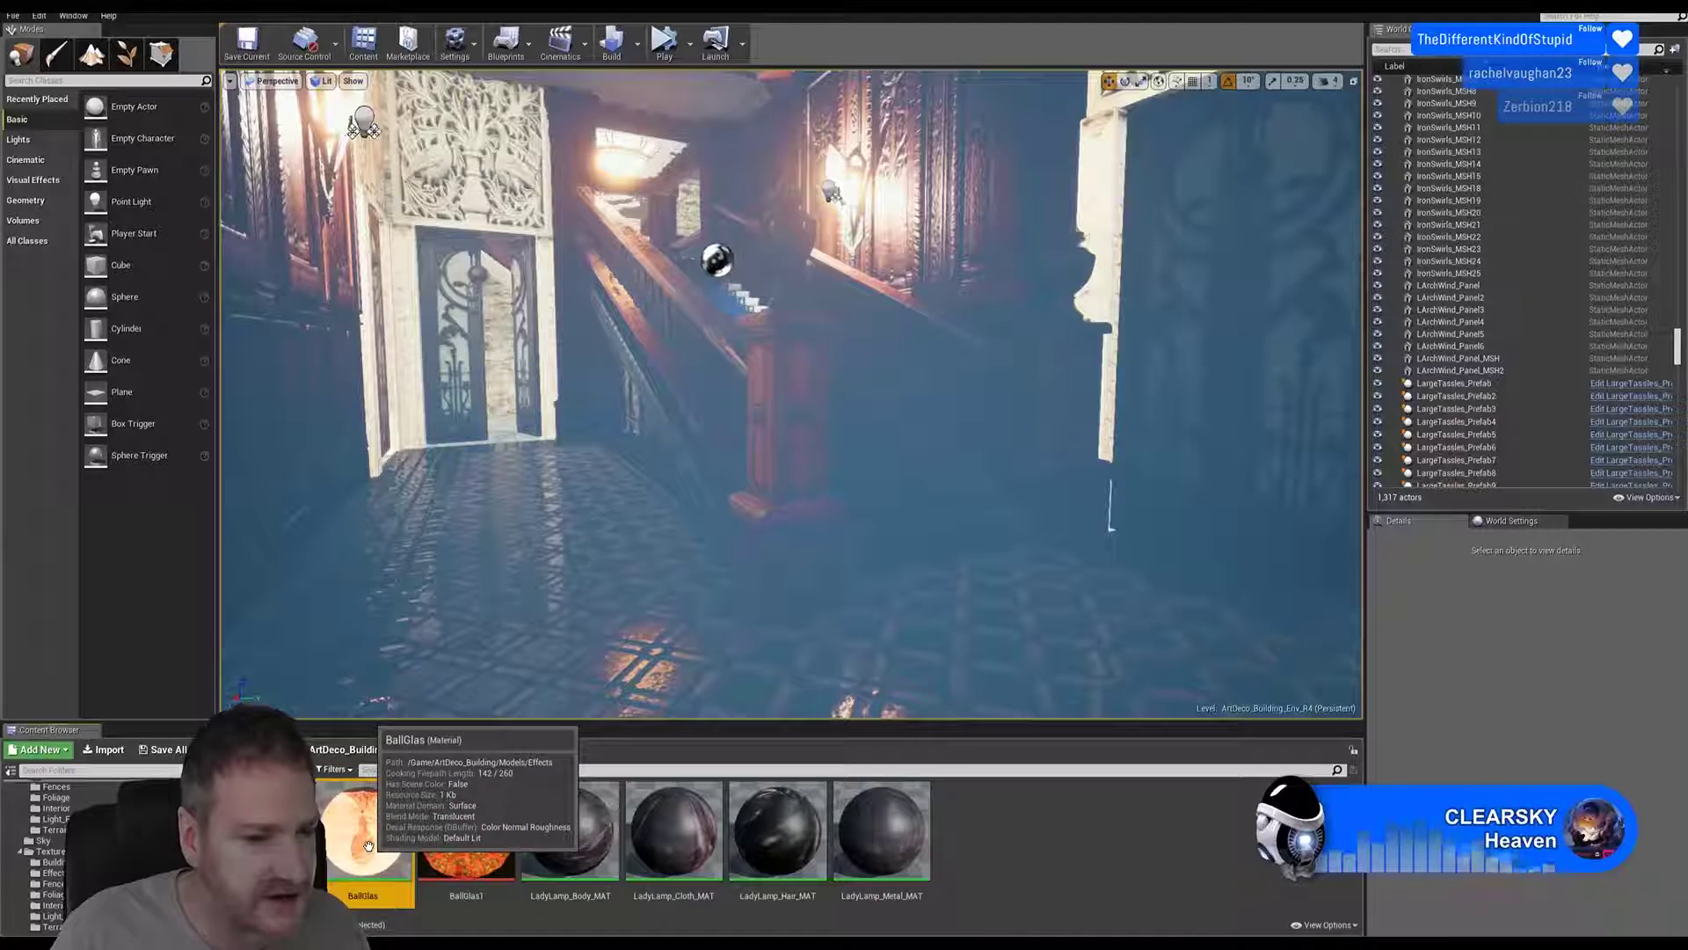
left_click(411, 618)
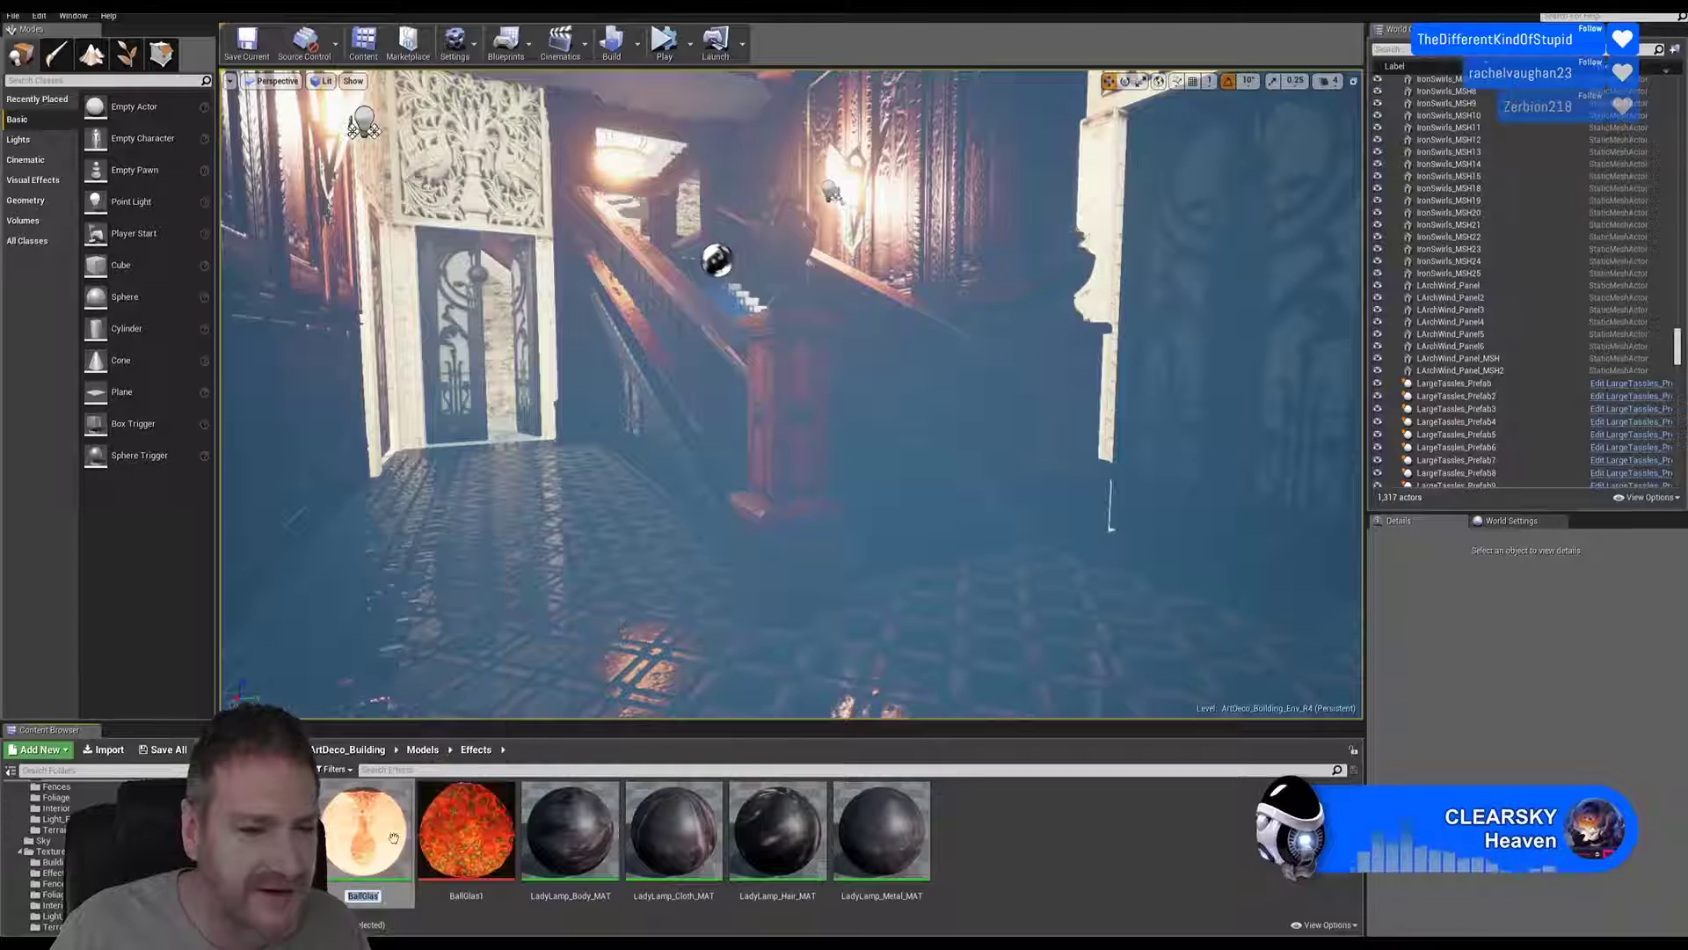
left_click(350, 895)
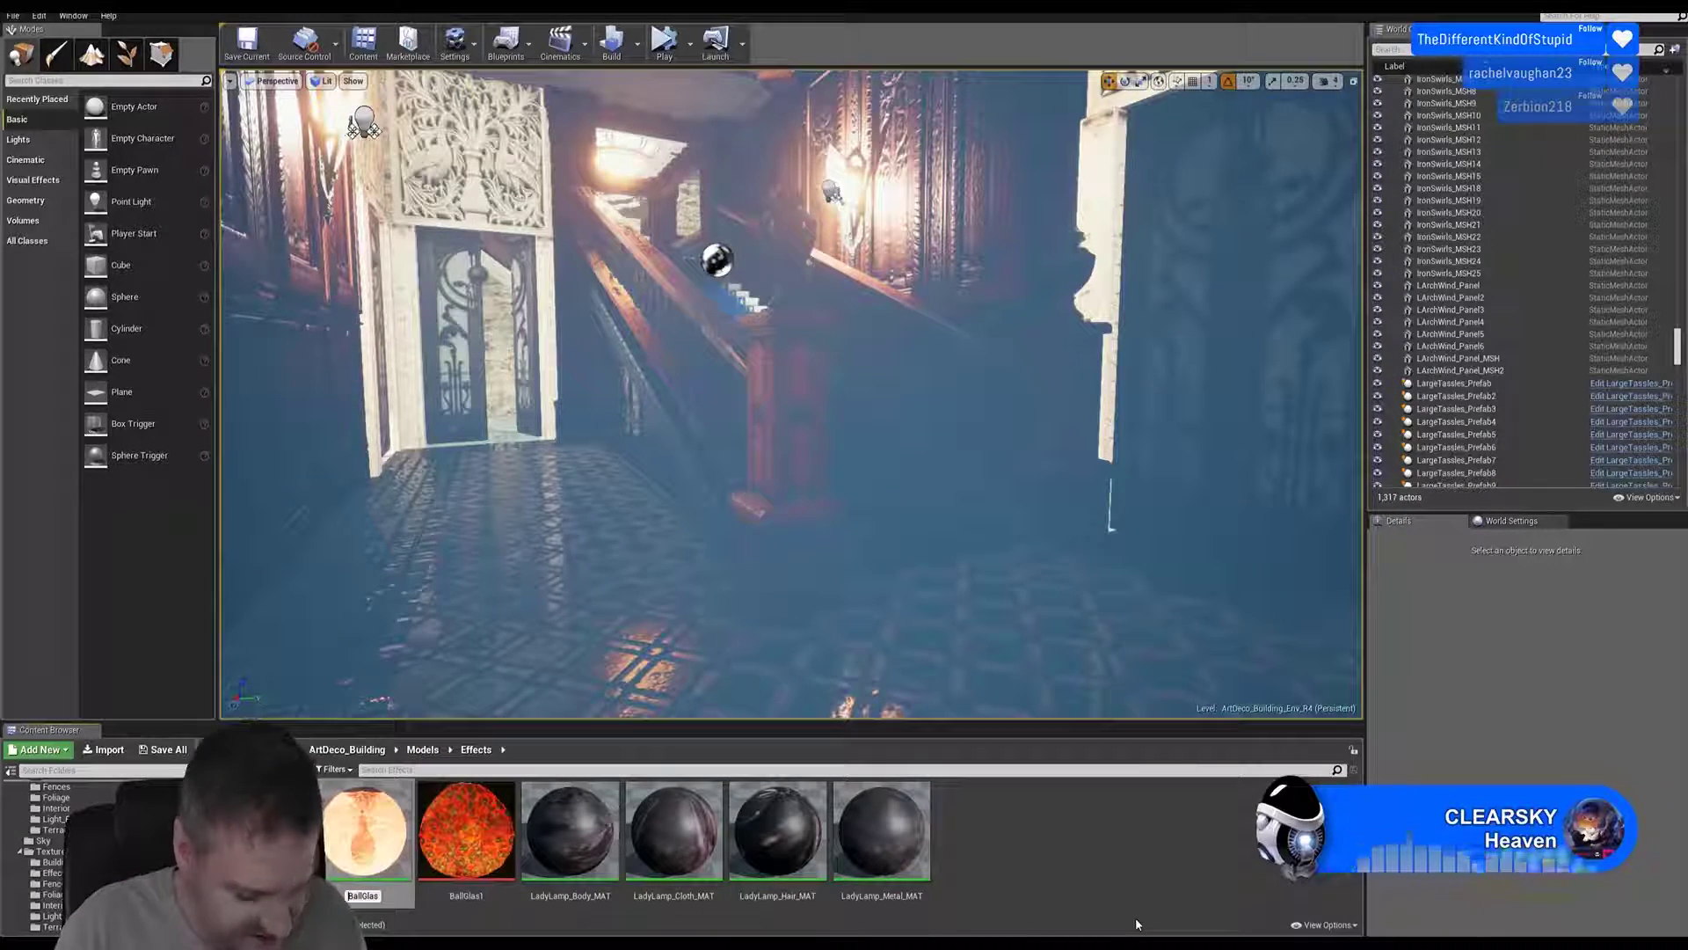
type("Edit_")
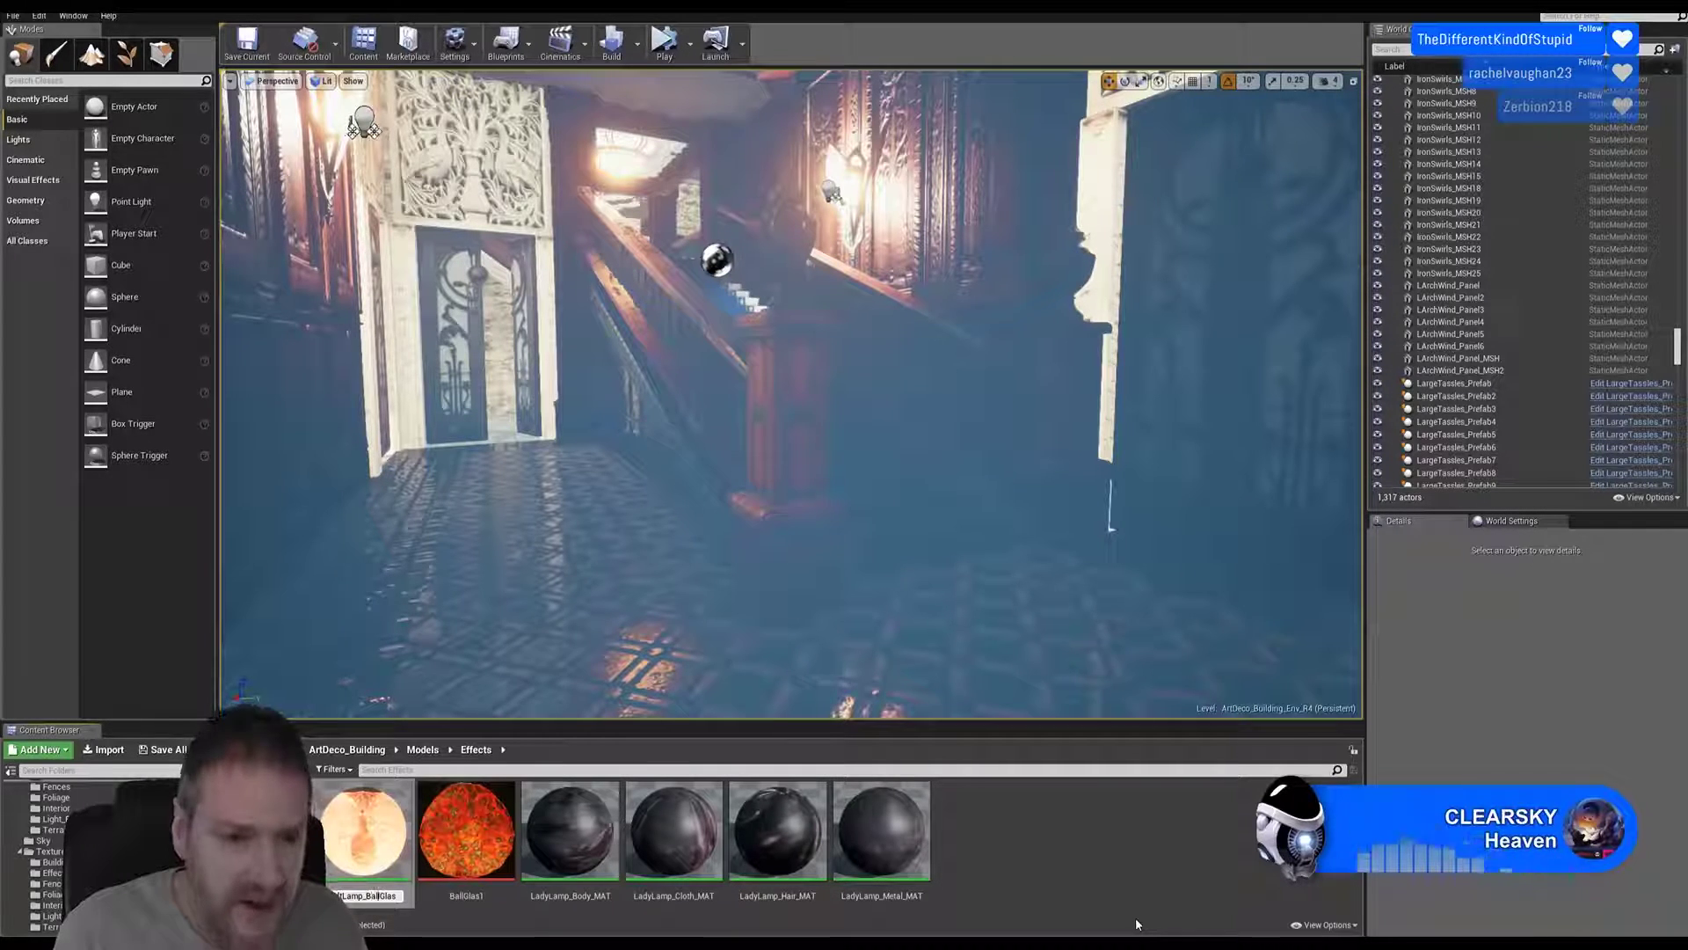
type("_MAT")
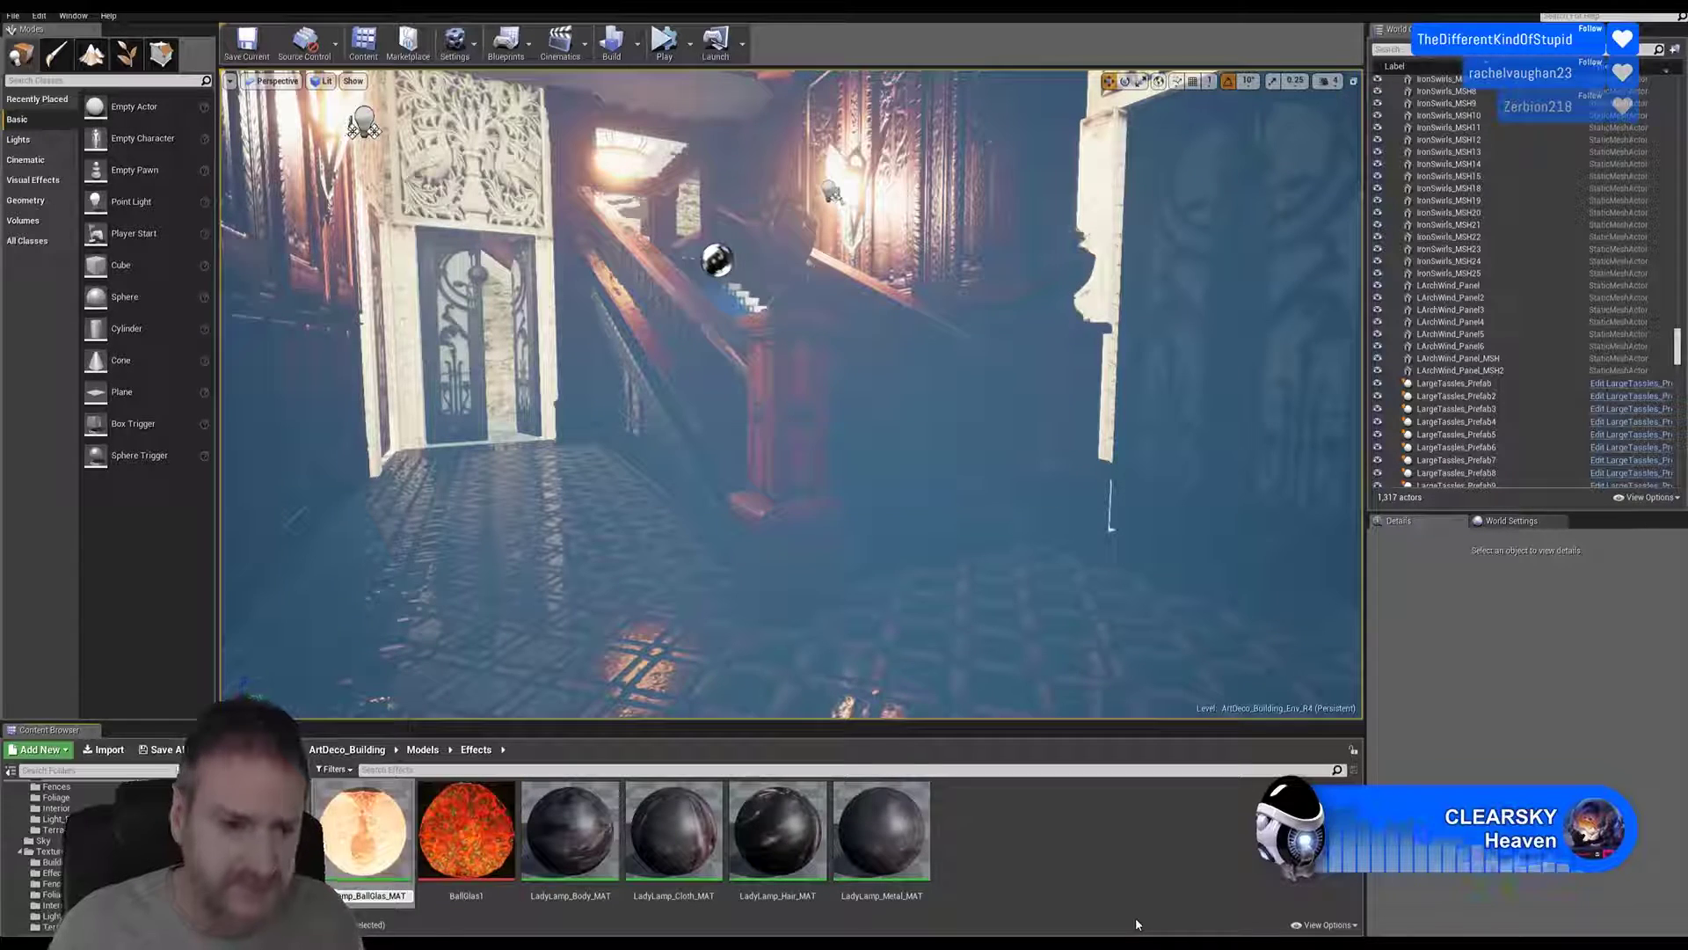
key("Return")
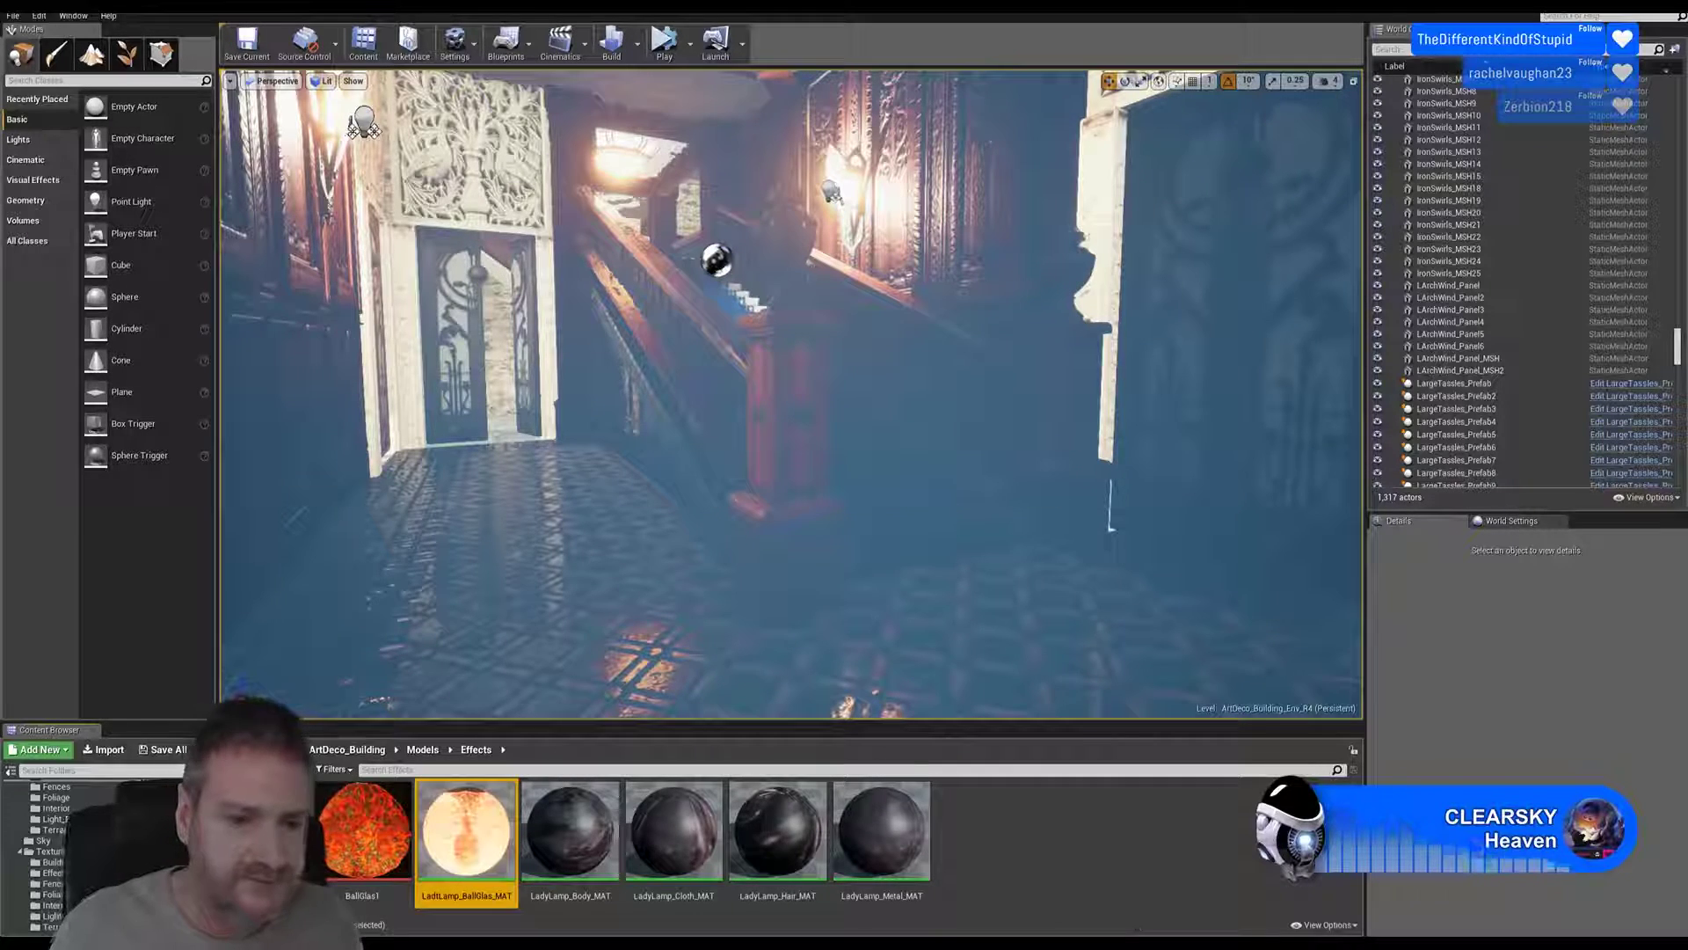
Step: Move the five renamed lamp materials (BallGlas, Body, Cloth, Hair and Metal) from Models/Effects into the Light_Fittings folder under Materials
left_click(569, 831, "ctrl")
left_click(673, 831, "ctrl")
left_click(777, 831, "ctrl")
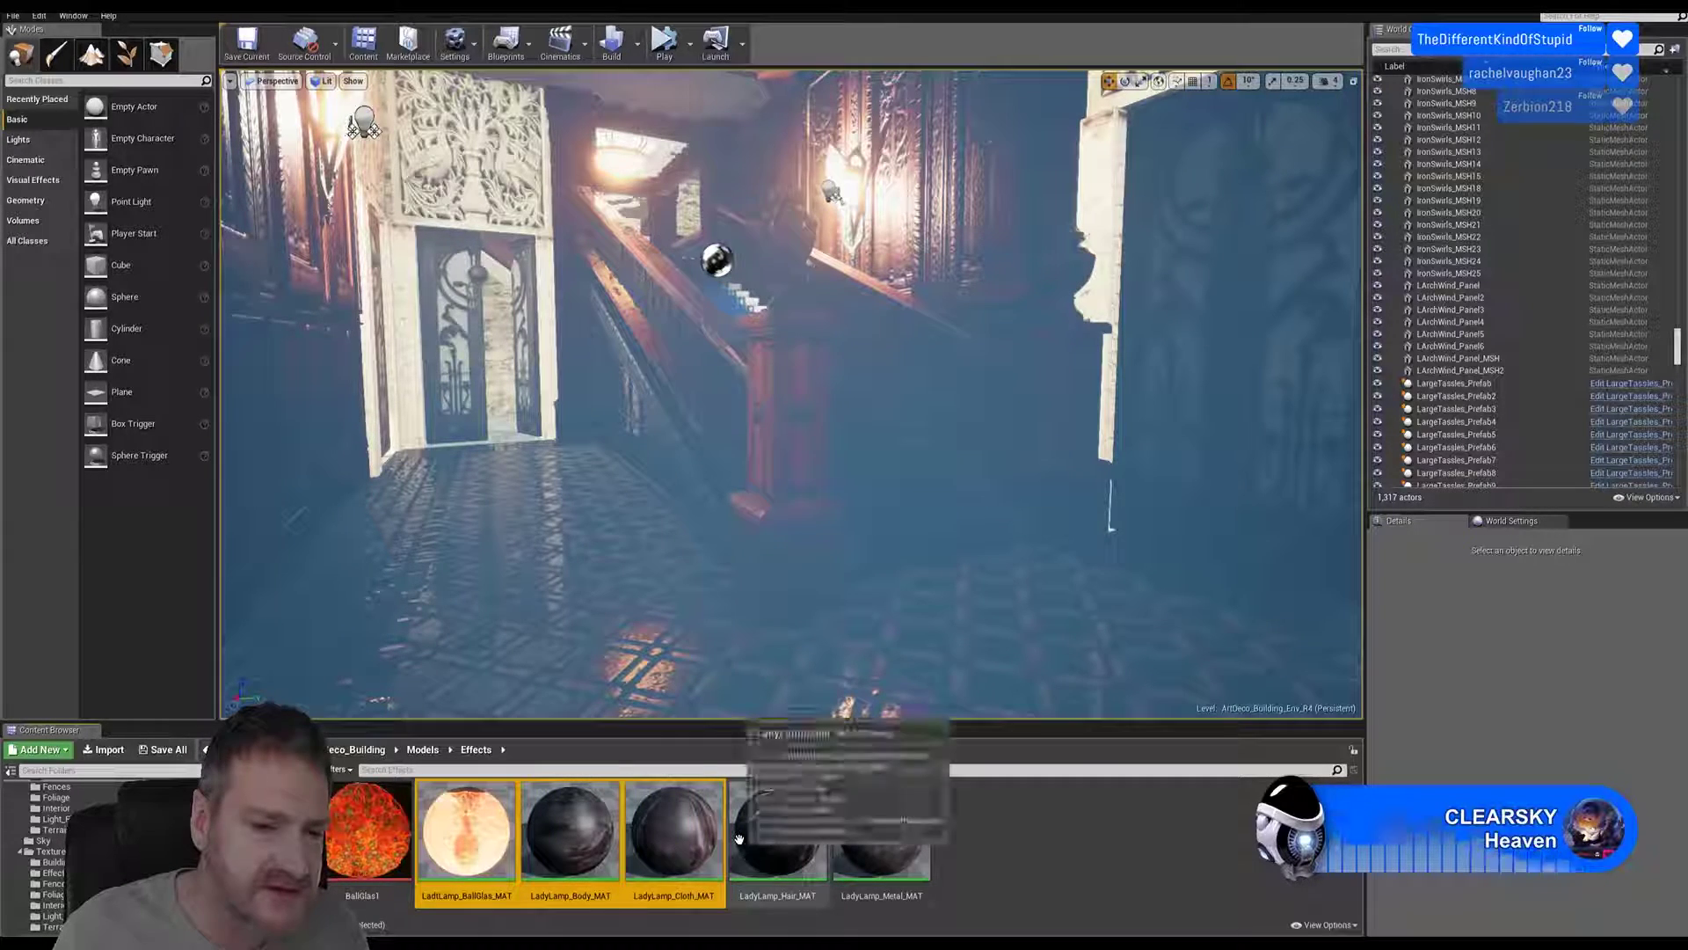
left_click(871, 842, "ctrl")
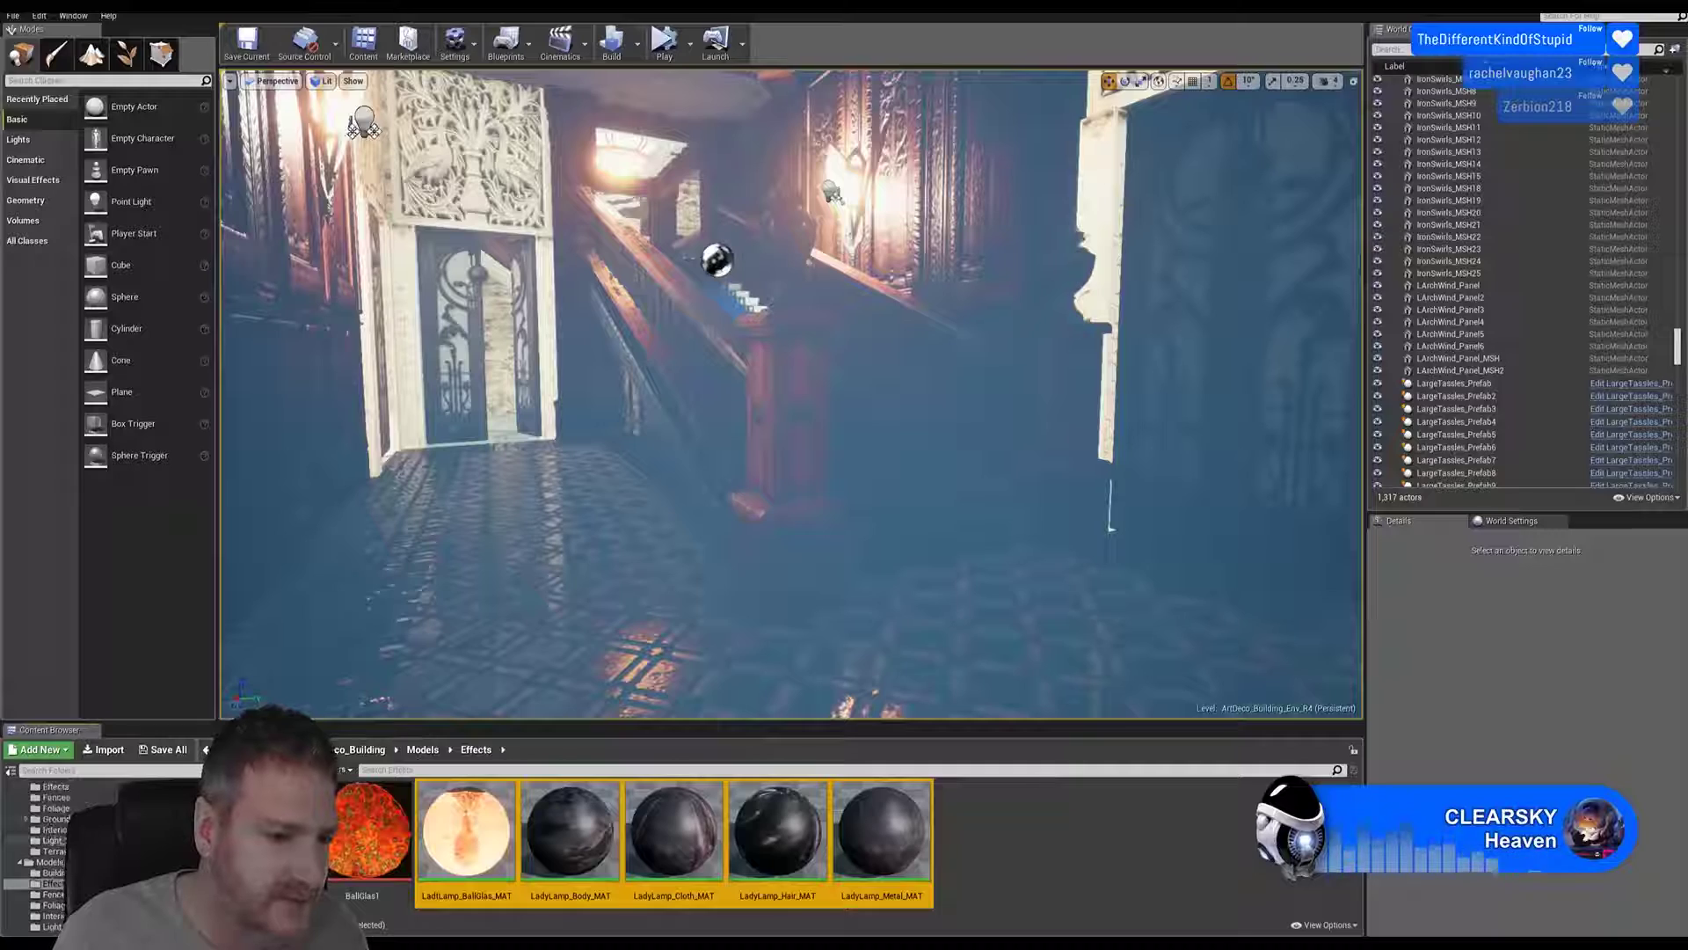
scroll(88, 835, "up", 1)
left_click_drag(476, 847, 81, 862)
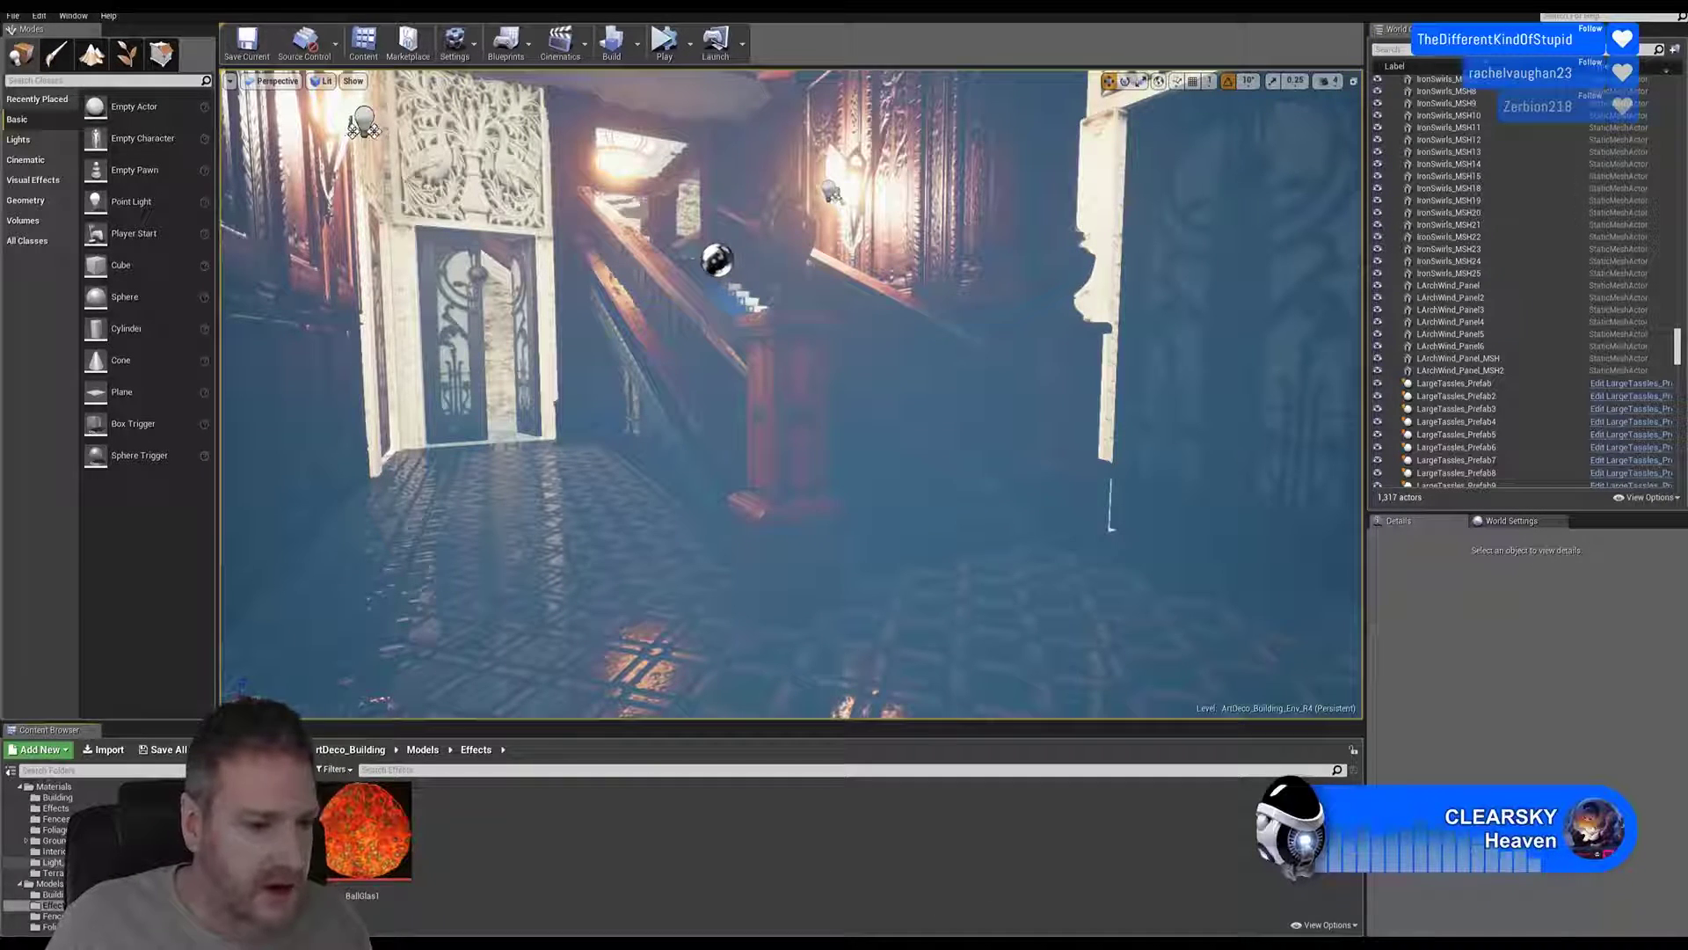
Step: Move the BallGlas1 texture from Models/Effects into the Textures folder tree
scroll(48, 844, "down", 5)
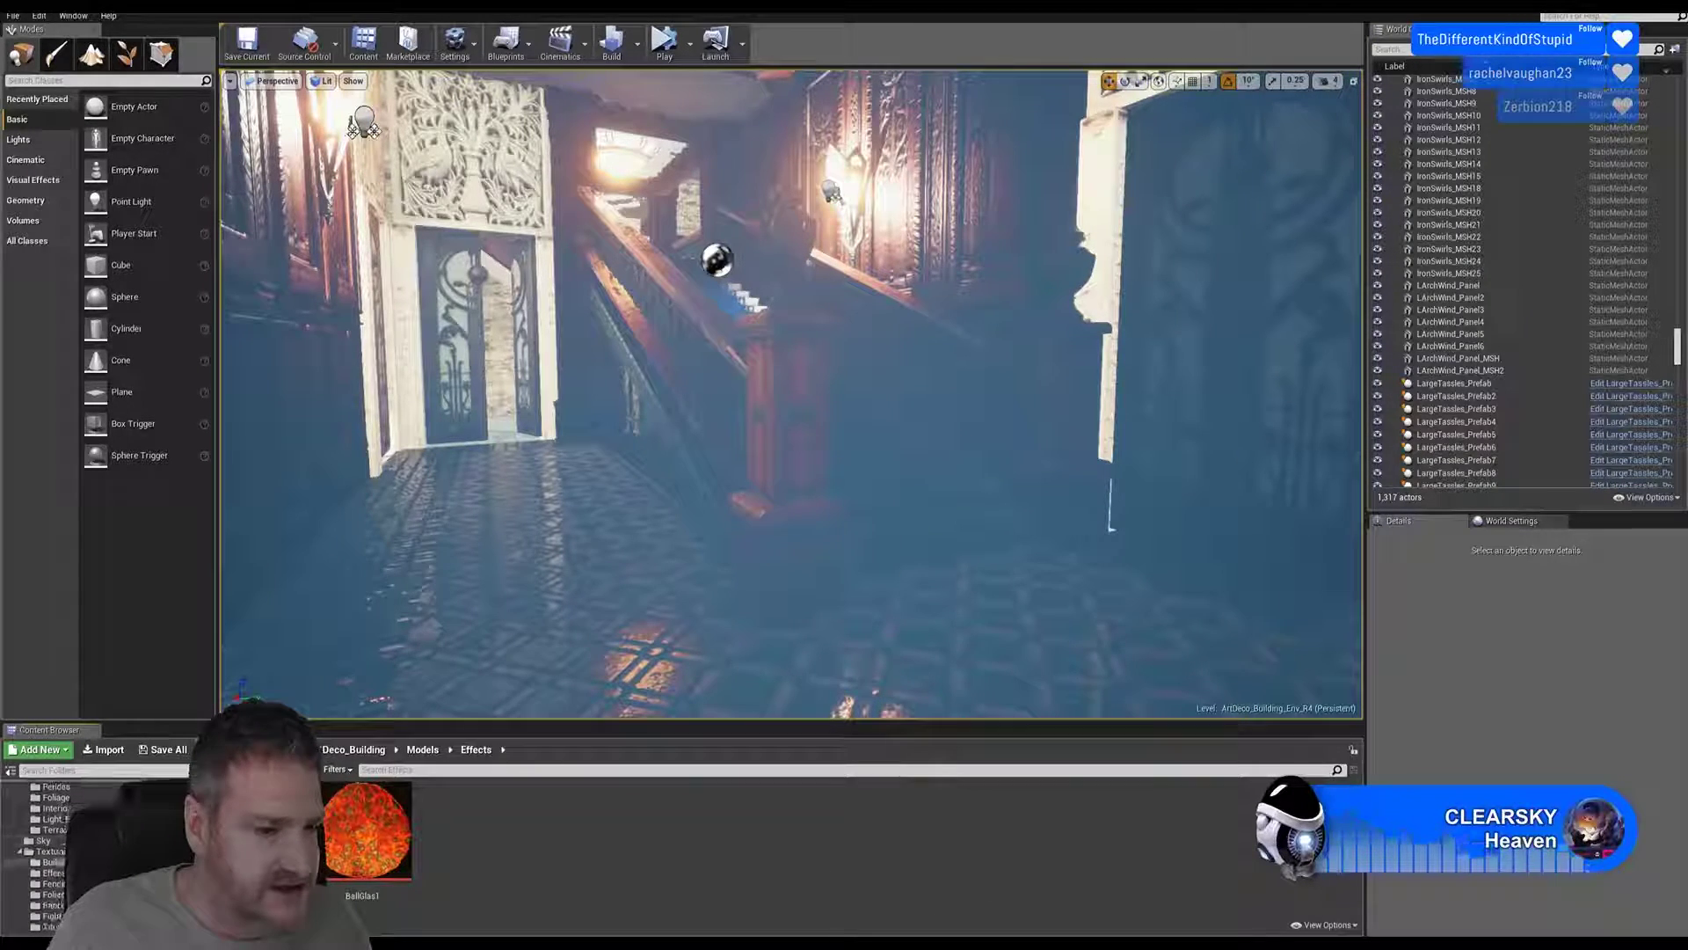
scroll(48, 848, "down", 1)
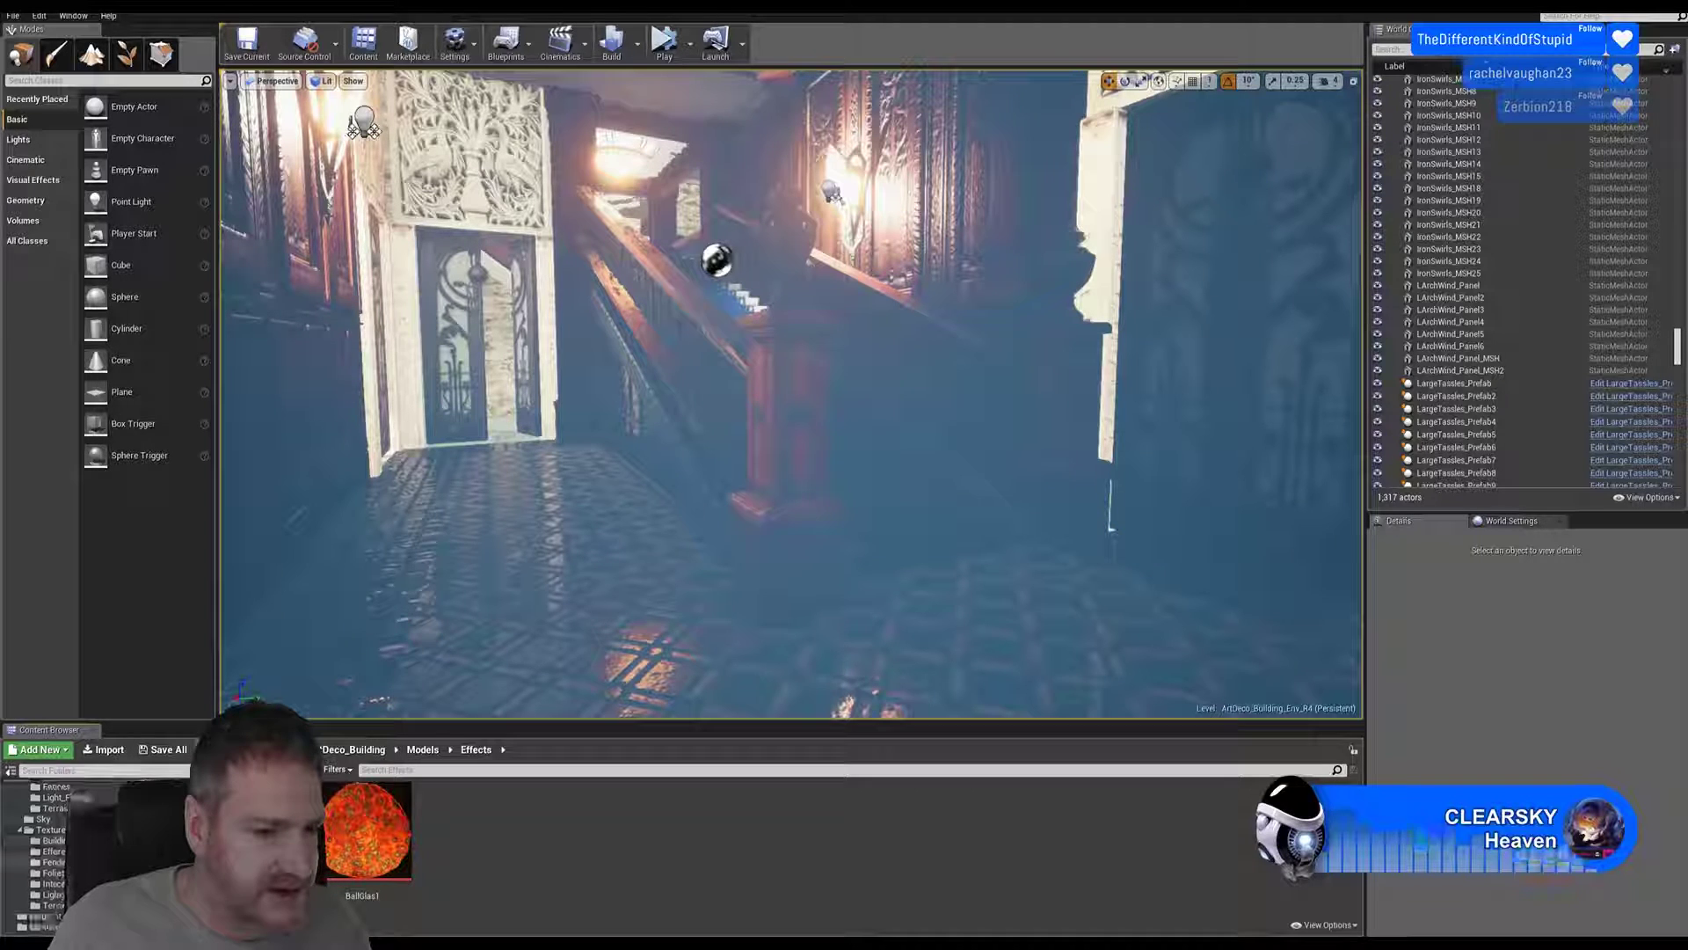
left_click(369, 835)
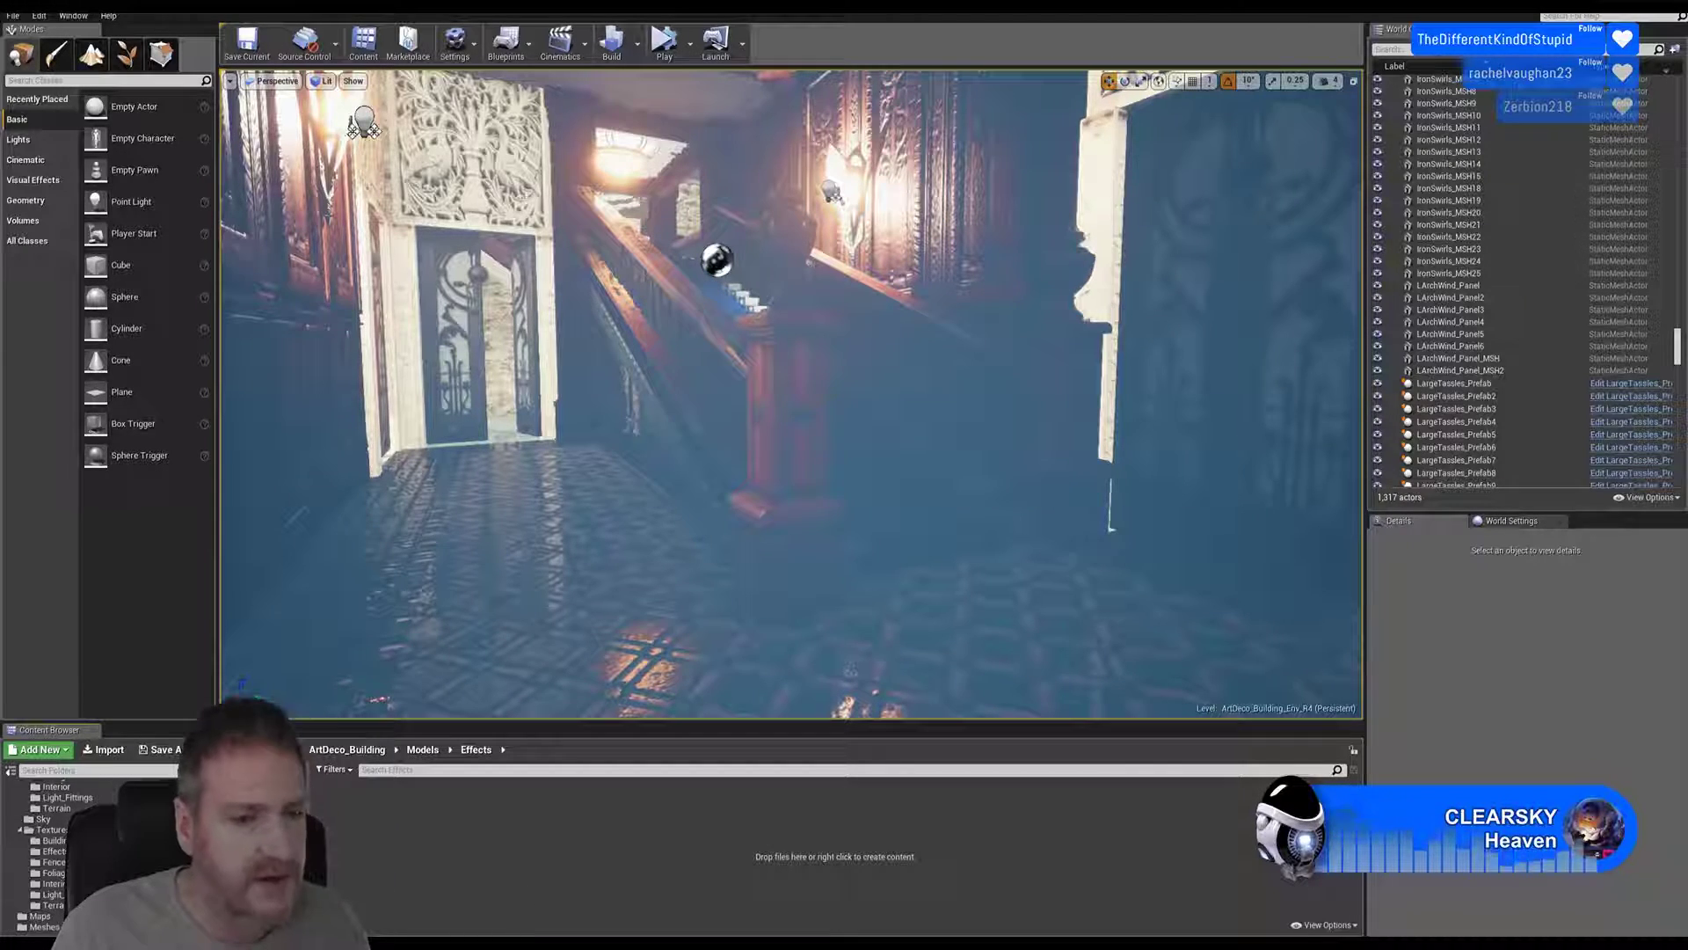
Step: Import the Goblet FBX from the Lady Lamp folder into Models/Effects with the current import options and dismiss the message log
left_click(104, 749)
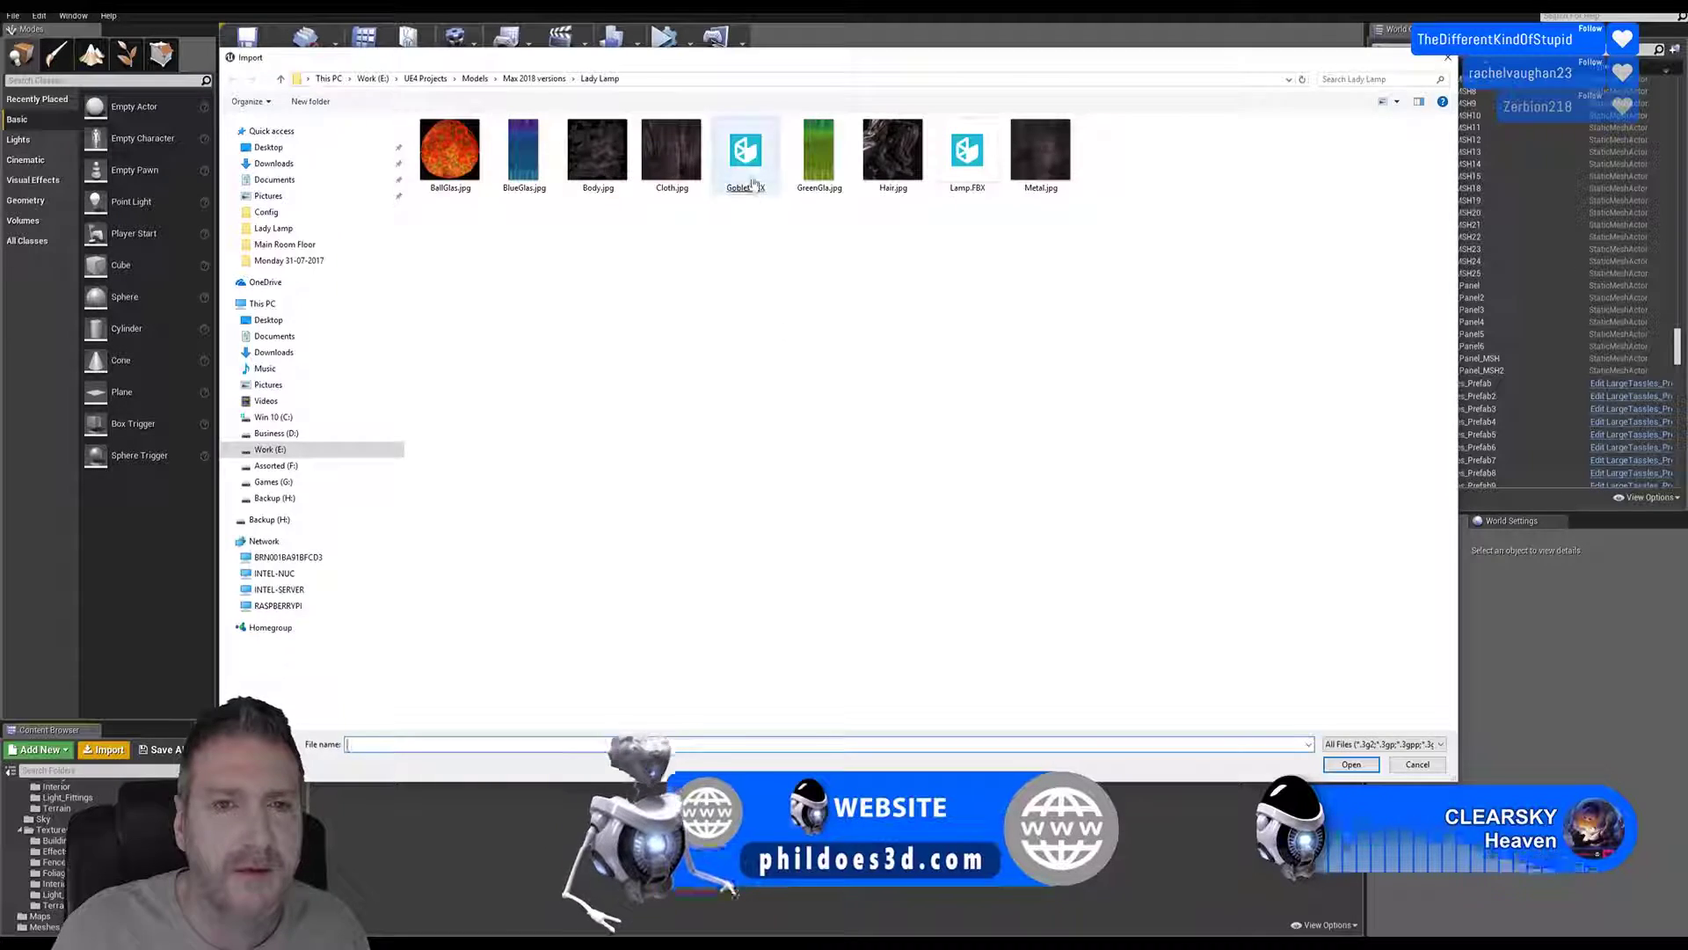
double_click(753, 182)
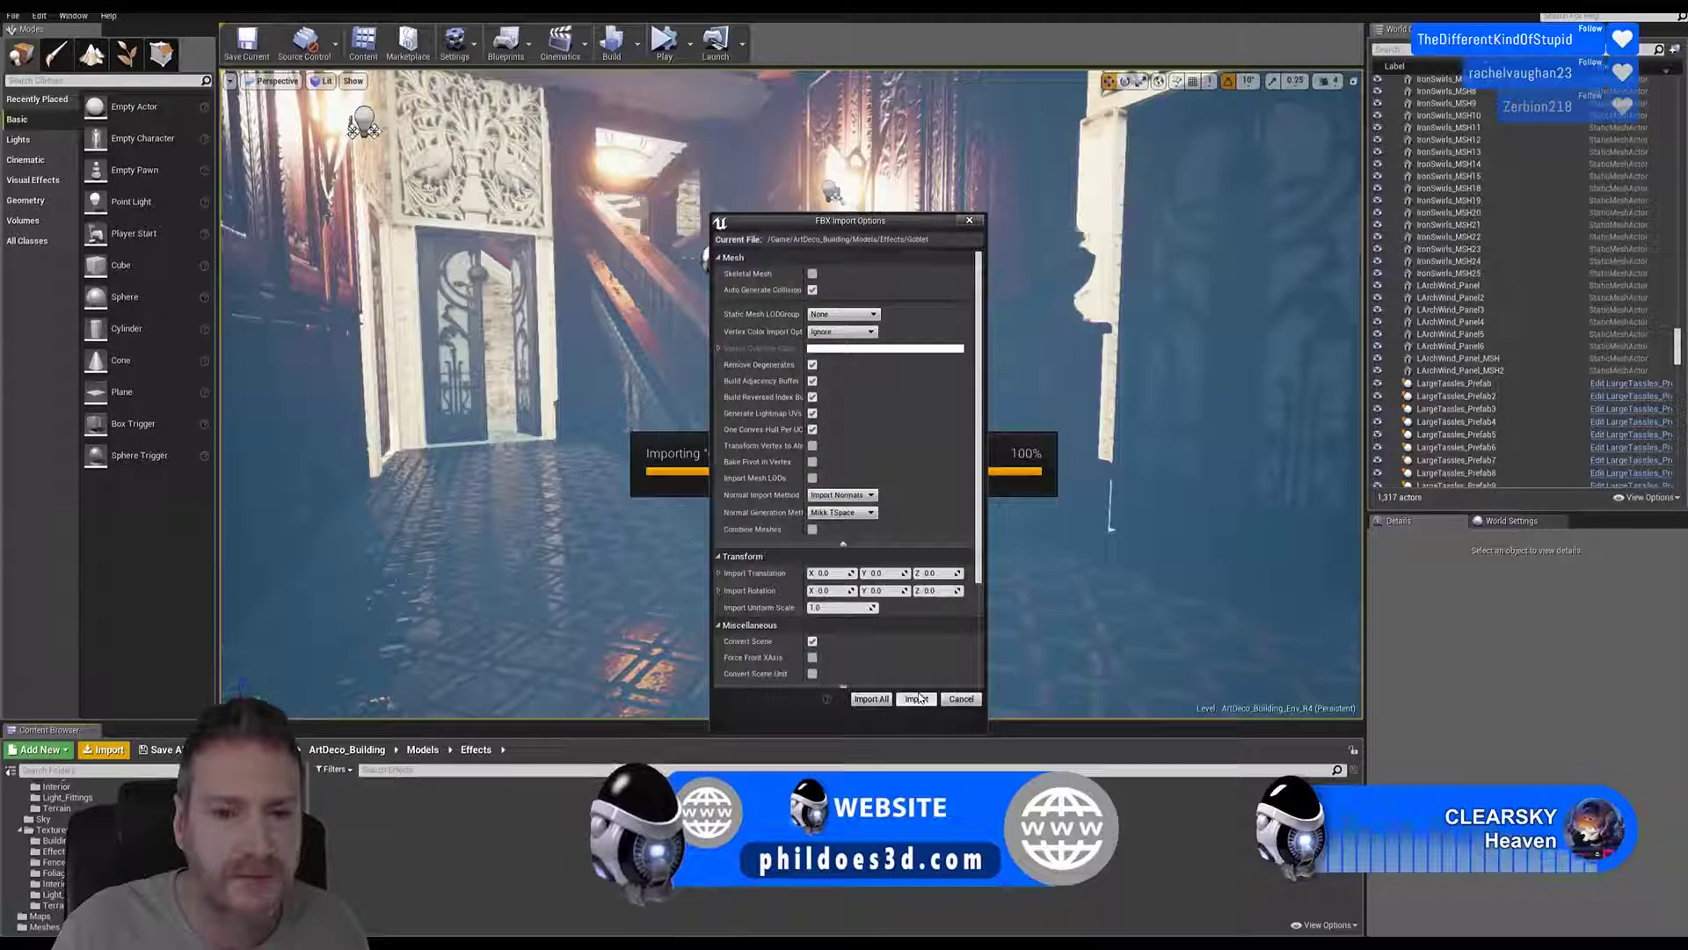
left_click(916, 698)
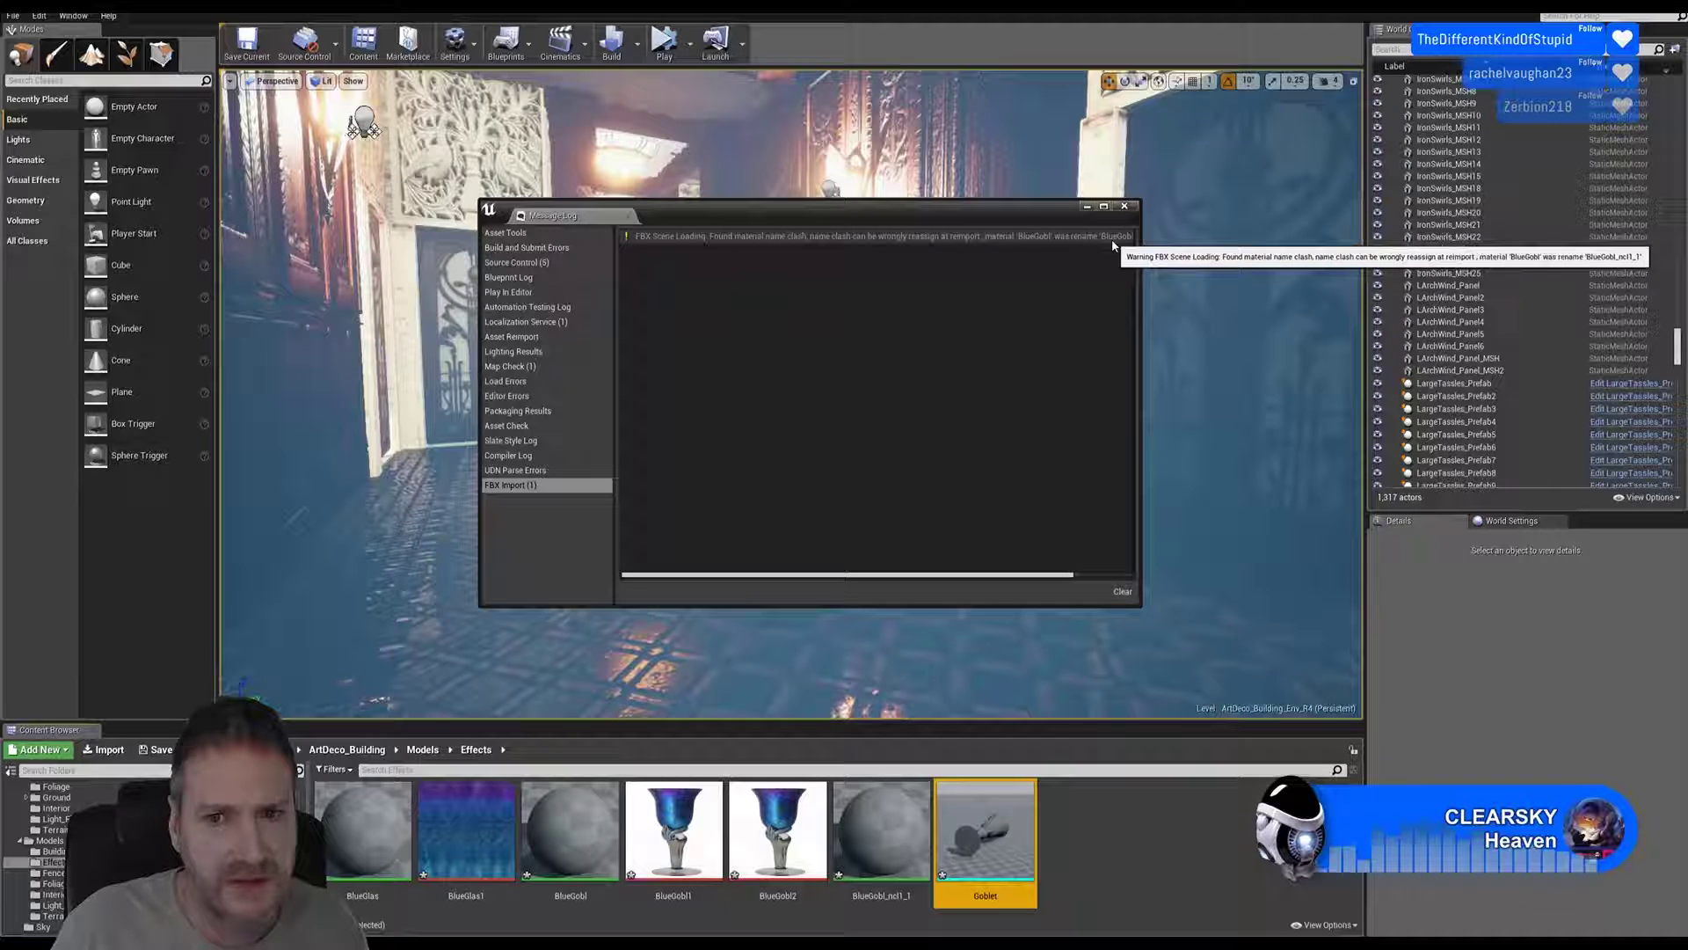
left_click(1124, 206)
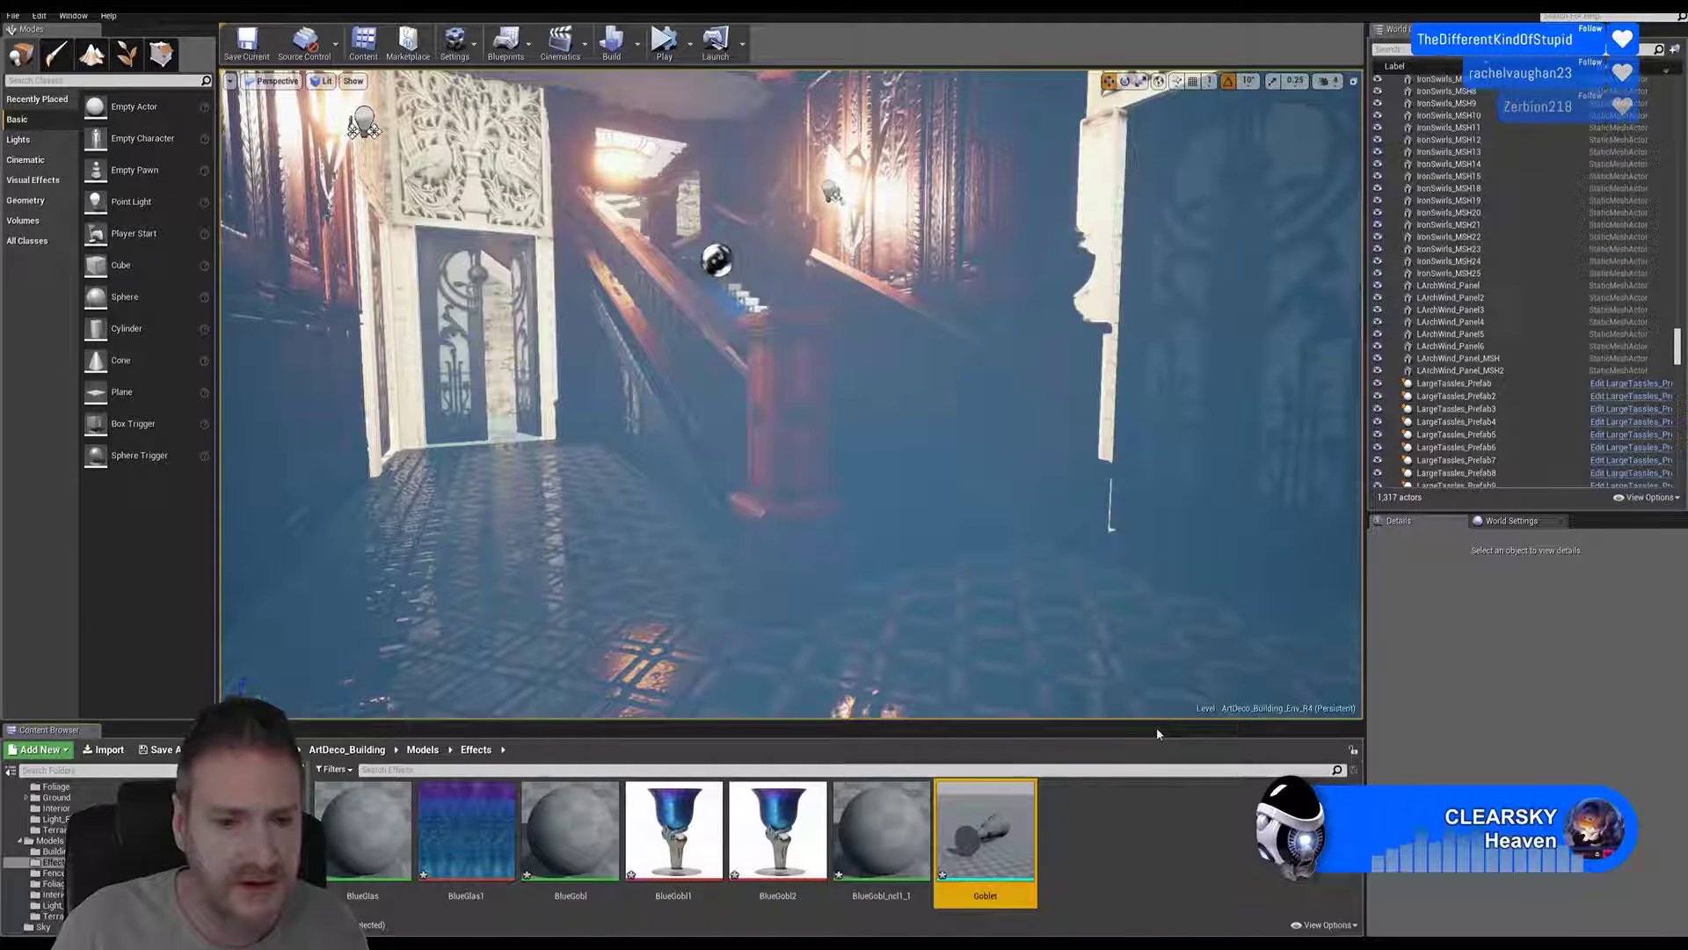
left_click(1132, 844)
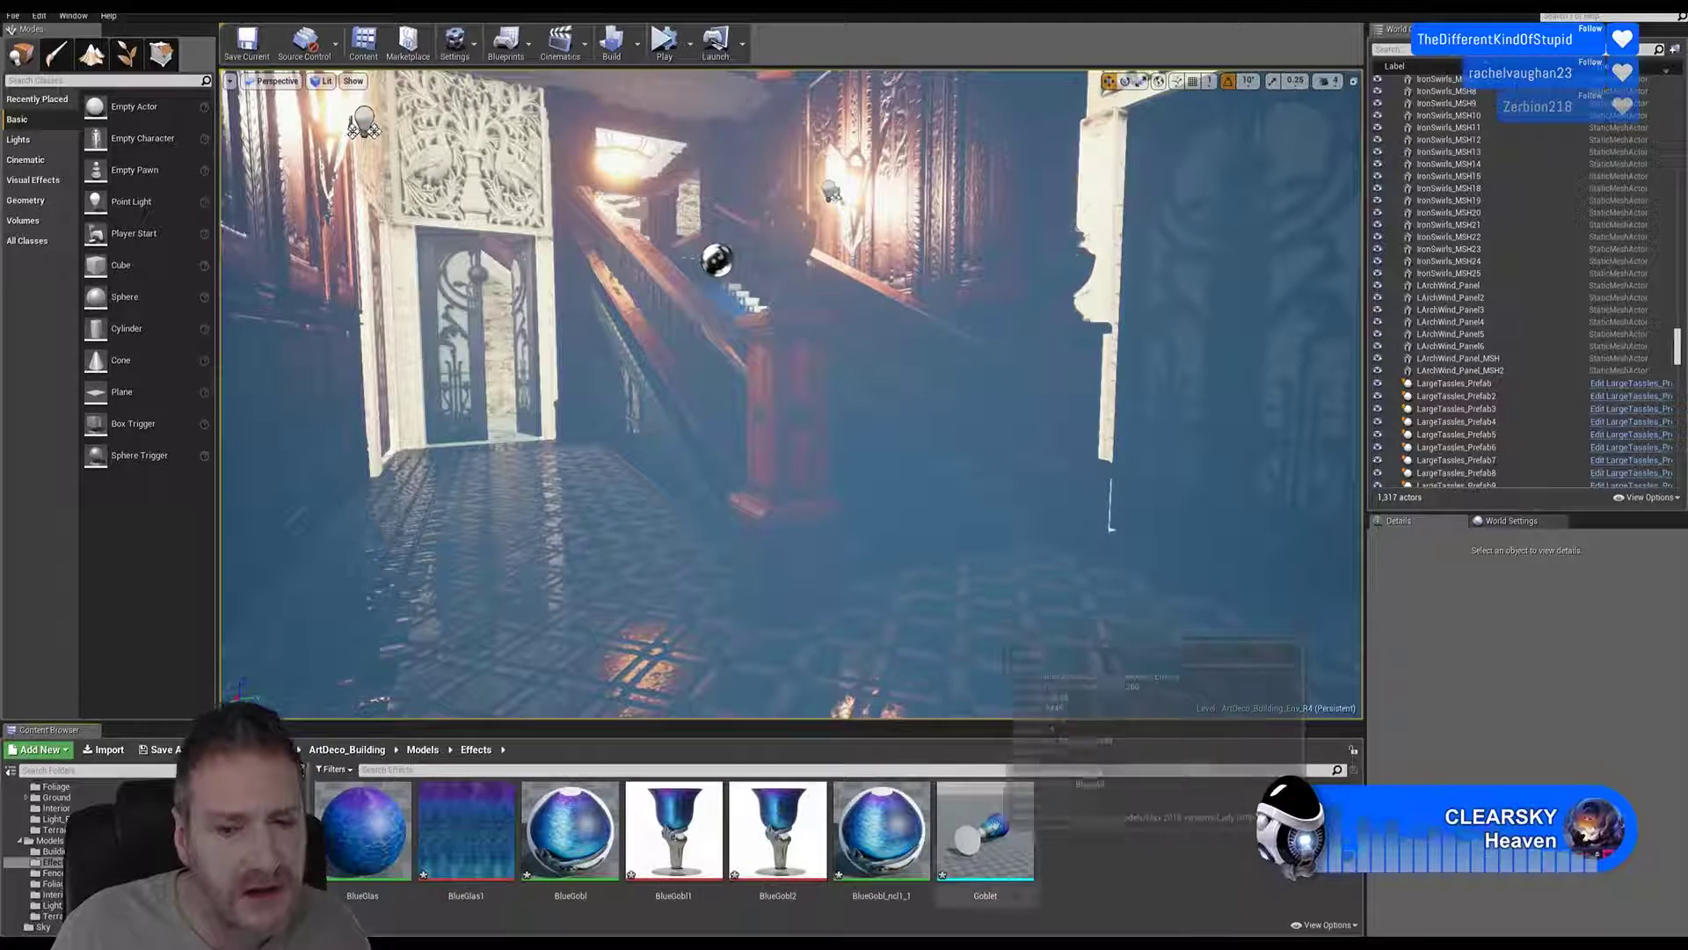
Step: Examine the imported Goblet mesh's orientation, shape and materials in the static mesh editor, then close it
double_click(990, 831)
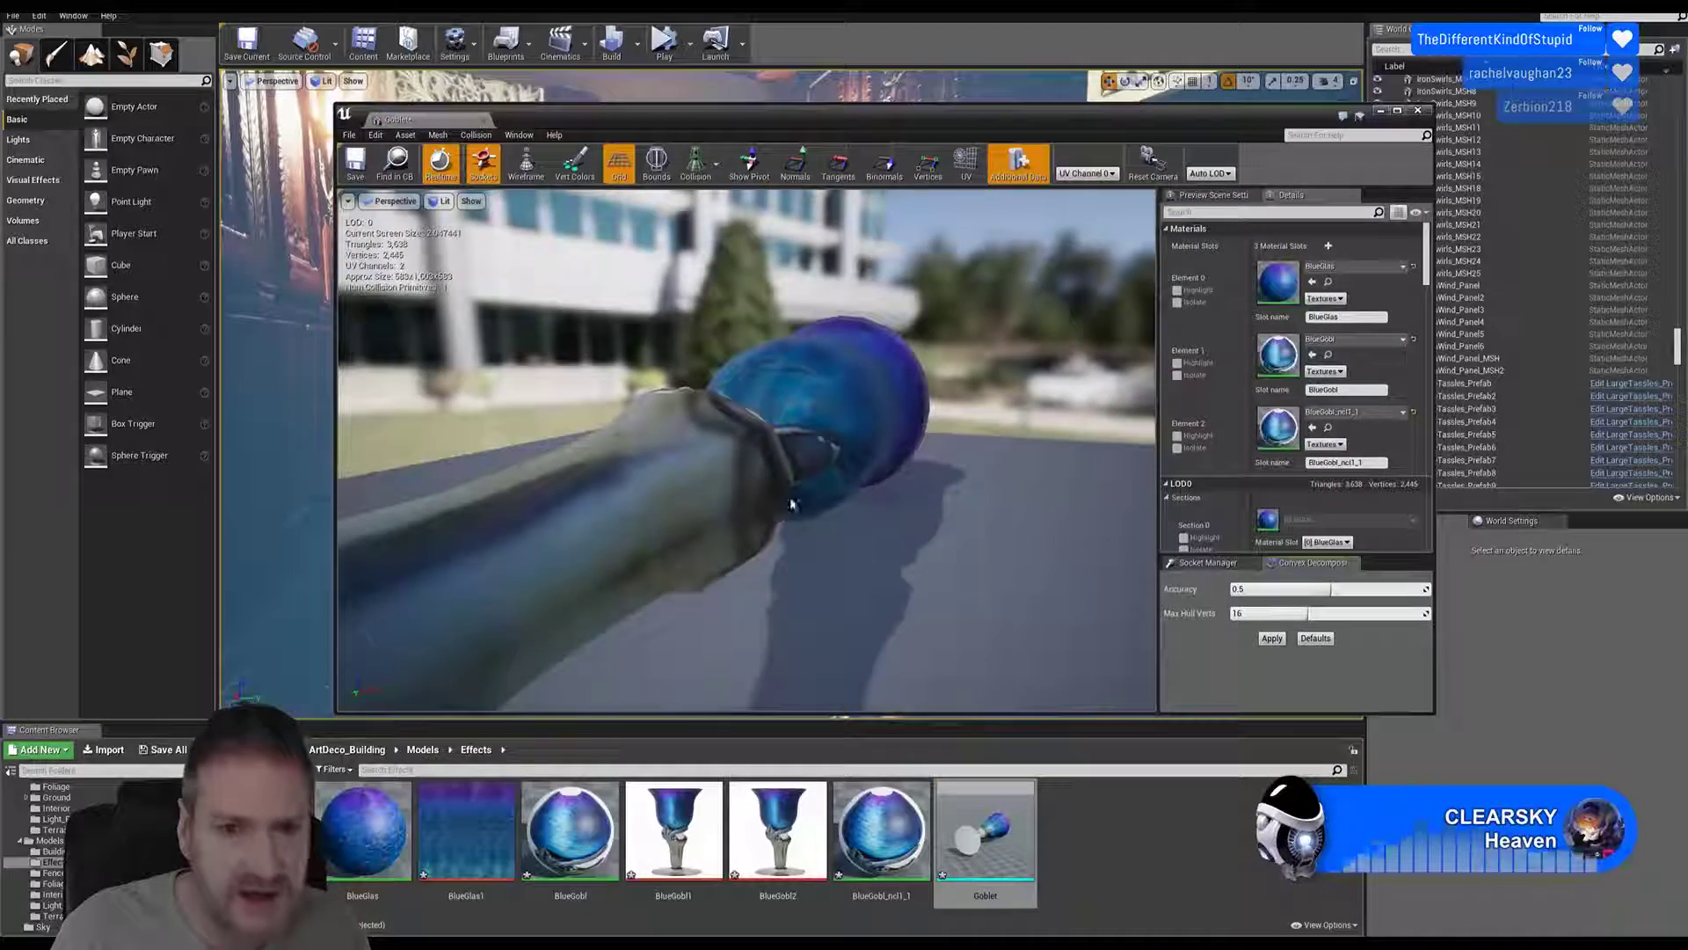
scroll(567, 552, "down", 5)
scroll(567, 551, "down", 2)
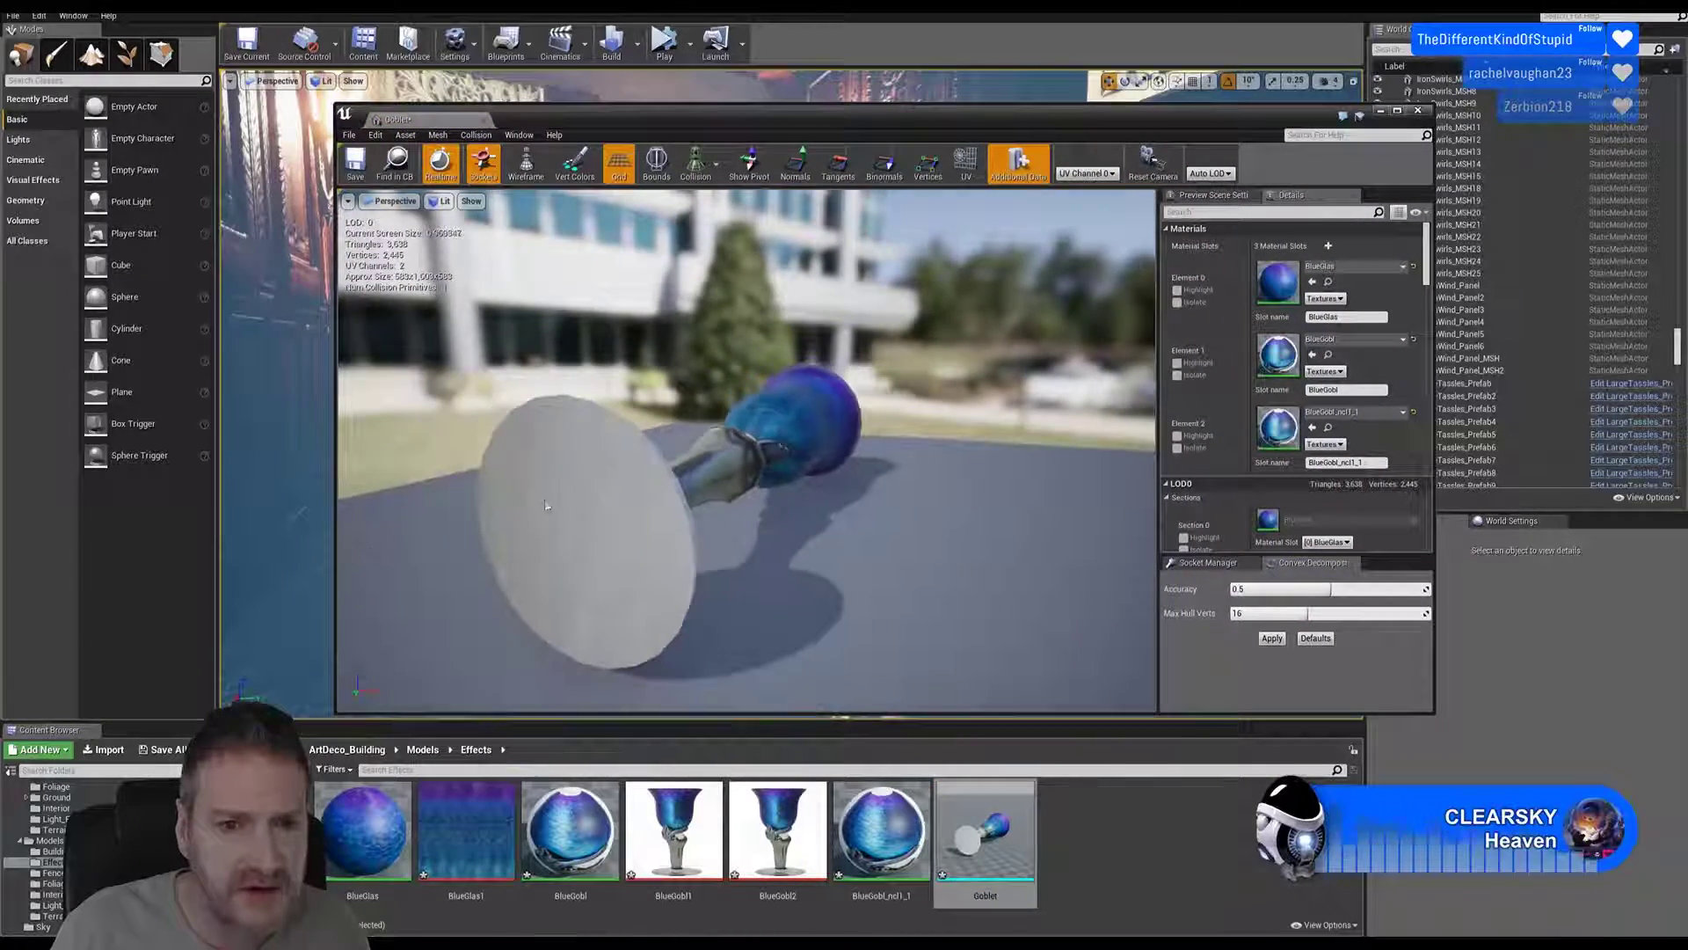
left_click_drag(567, 552, 1090, 543, "alt")
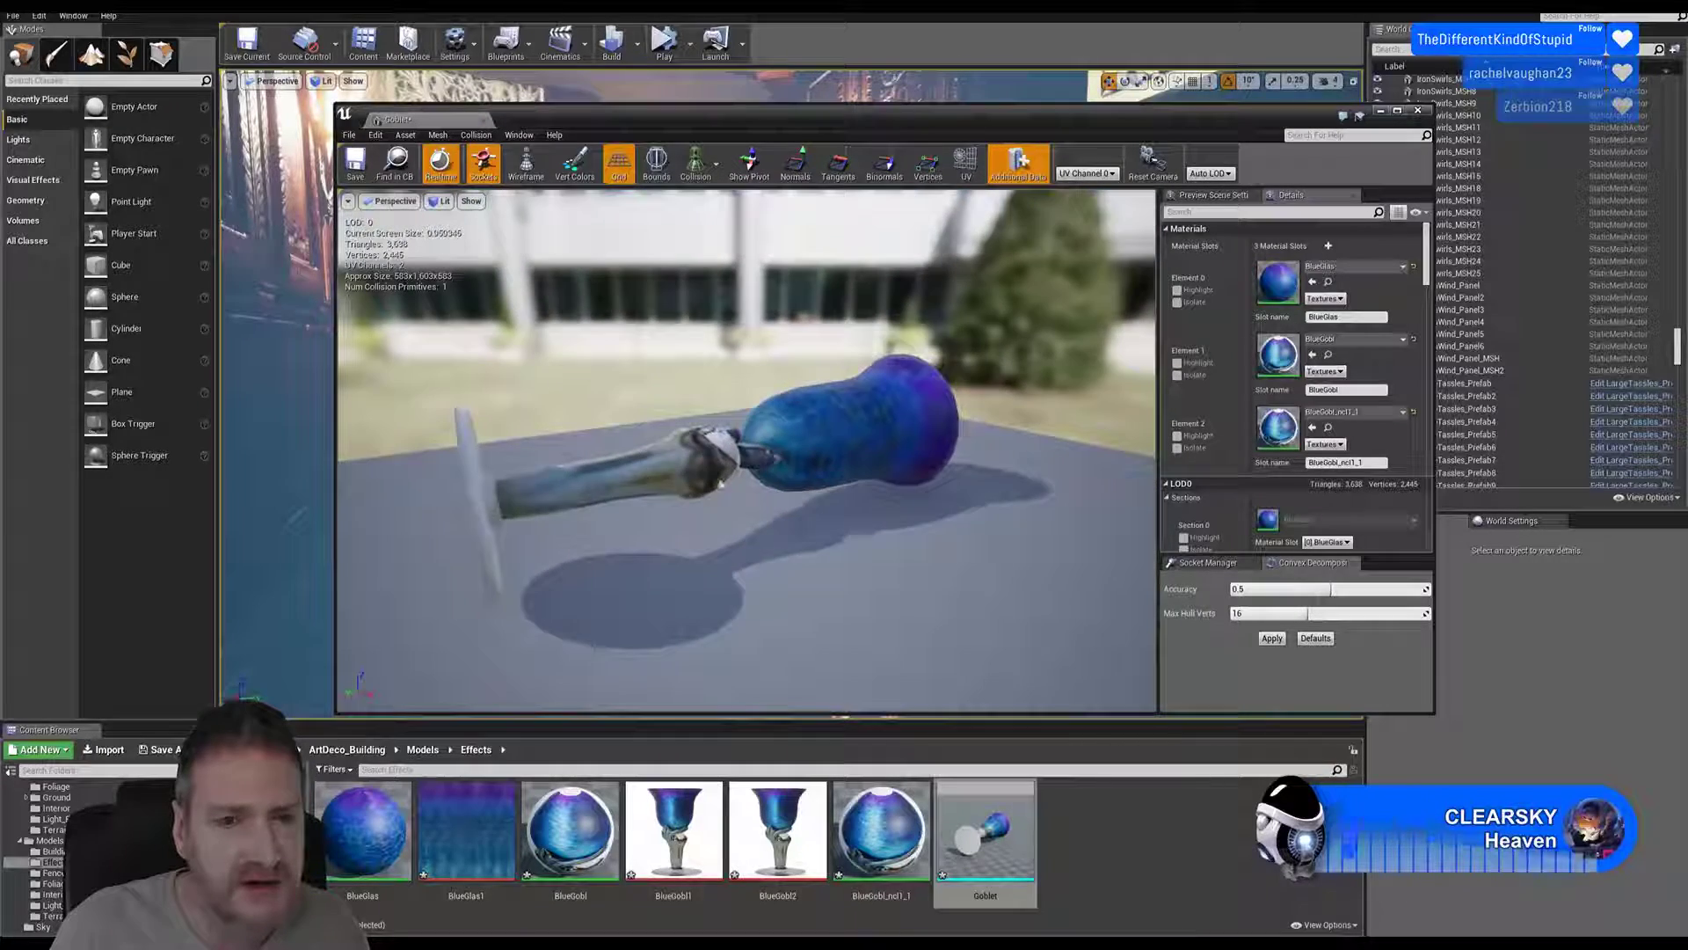
scroll(748, 451, "down", 2)
scroll(747, 450, "down", 1)
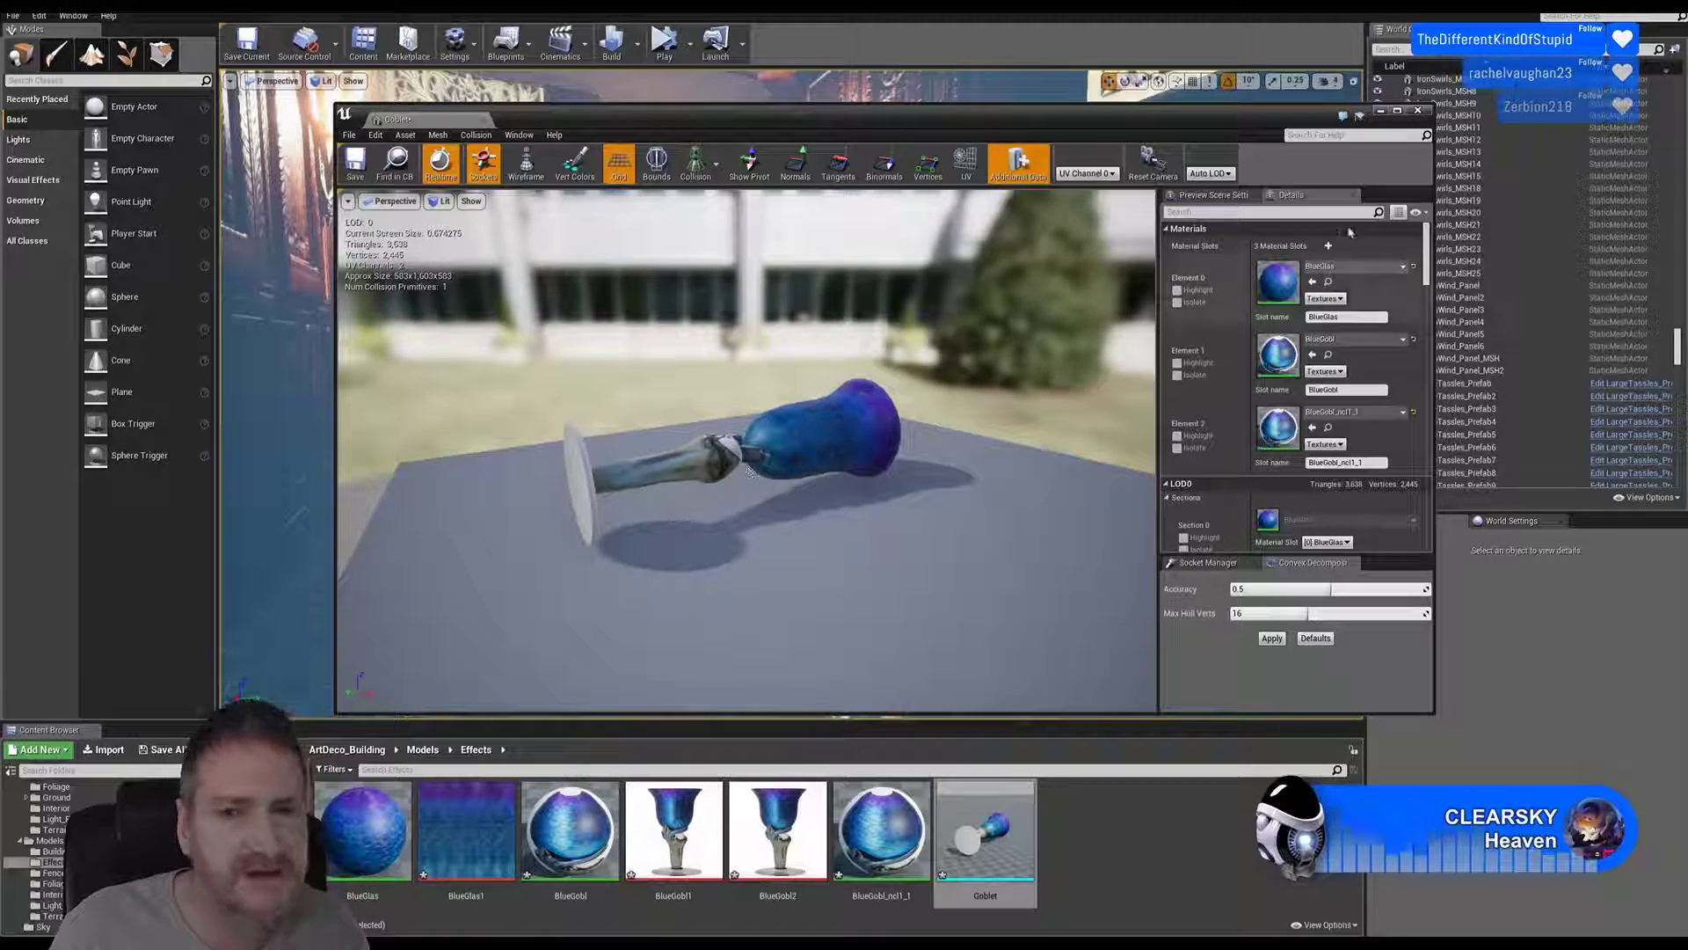
left_click(1418, 110)
Step: Switch to 3ds Max, check the blue goblet's base and stem, and apply Reset XForm to the BlueGoblet object
key("super+d")
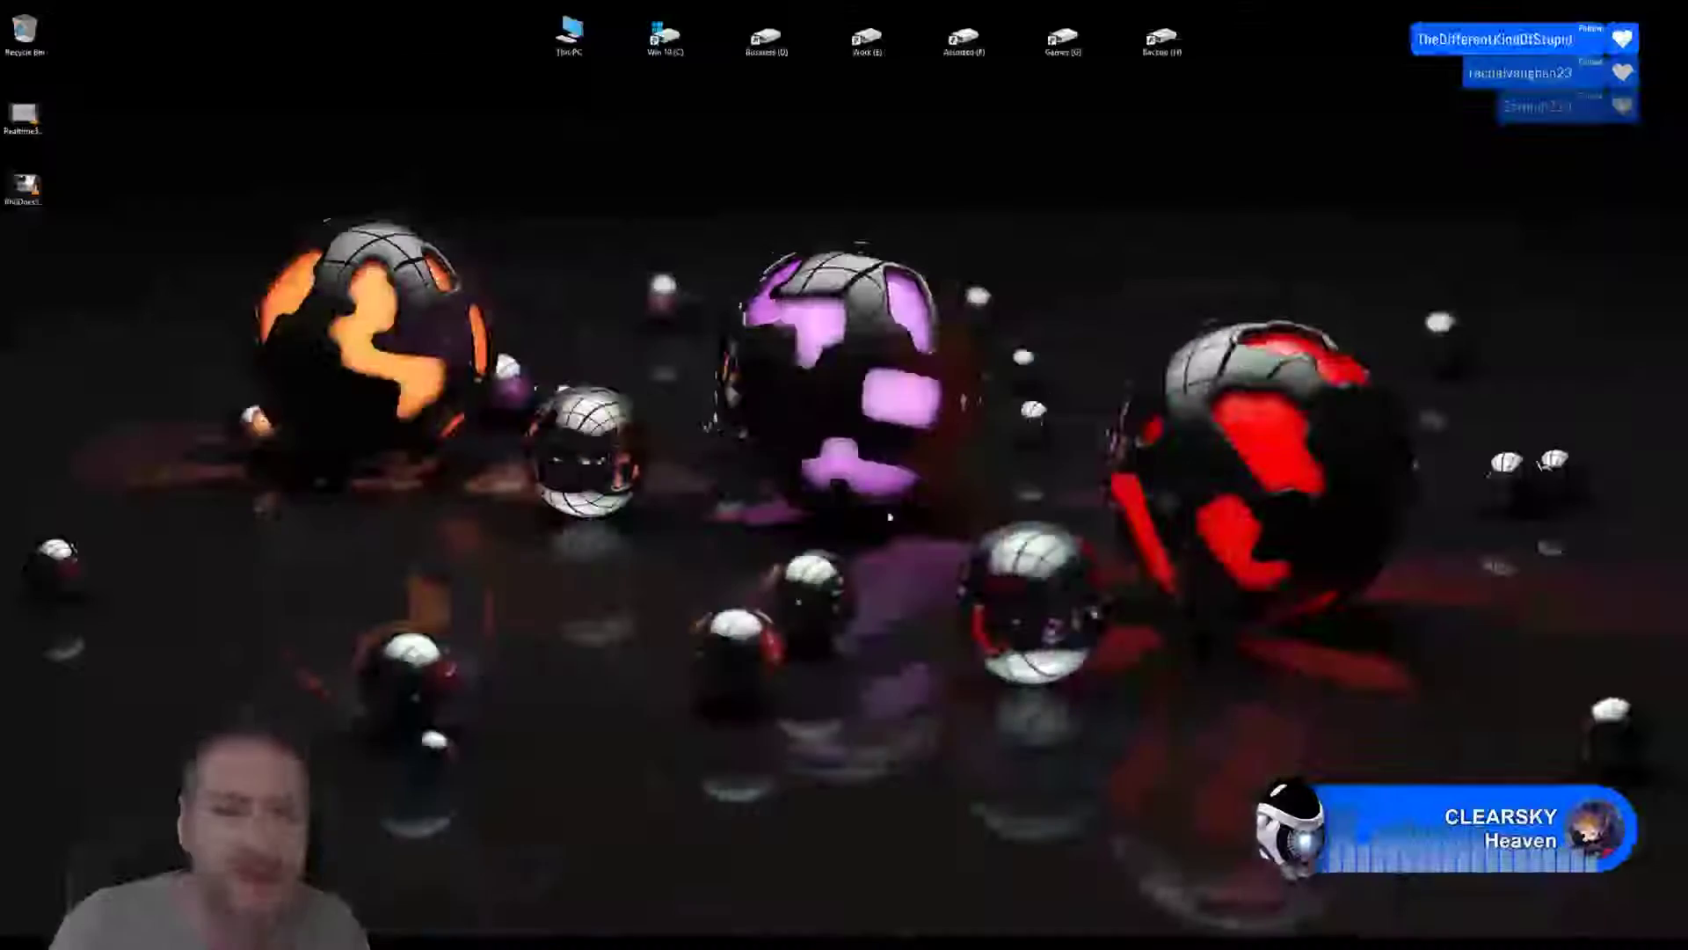
left_click(644, 945)
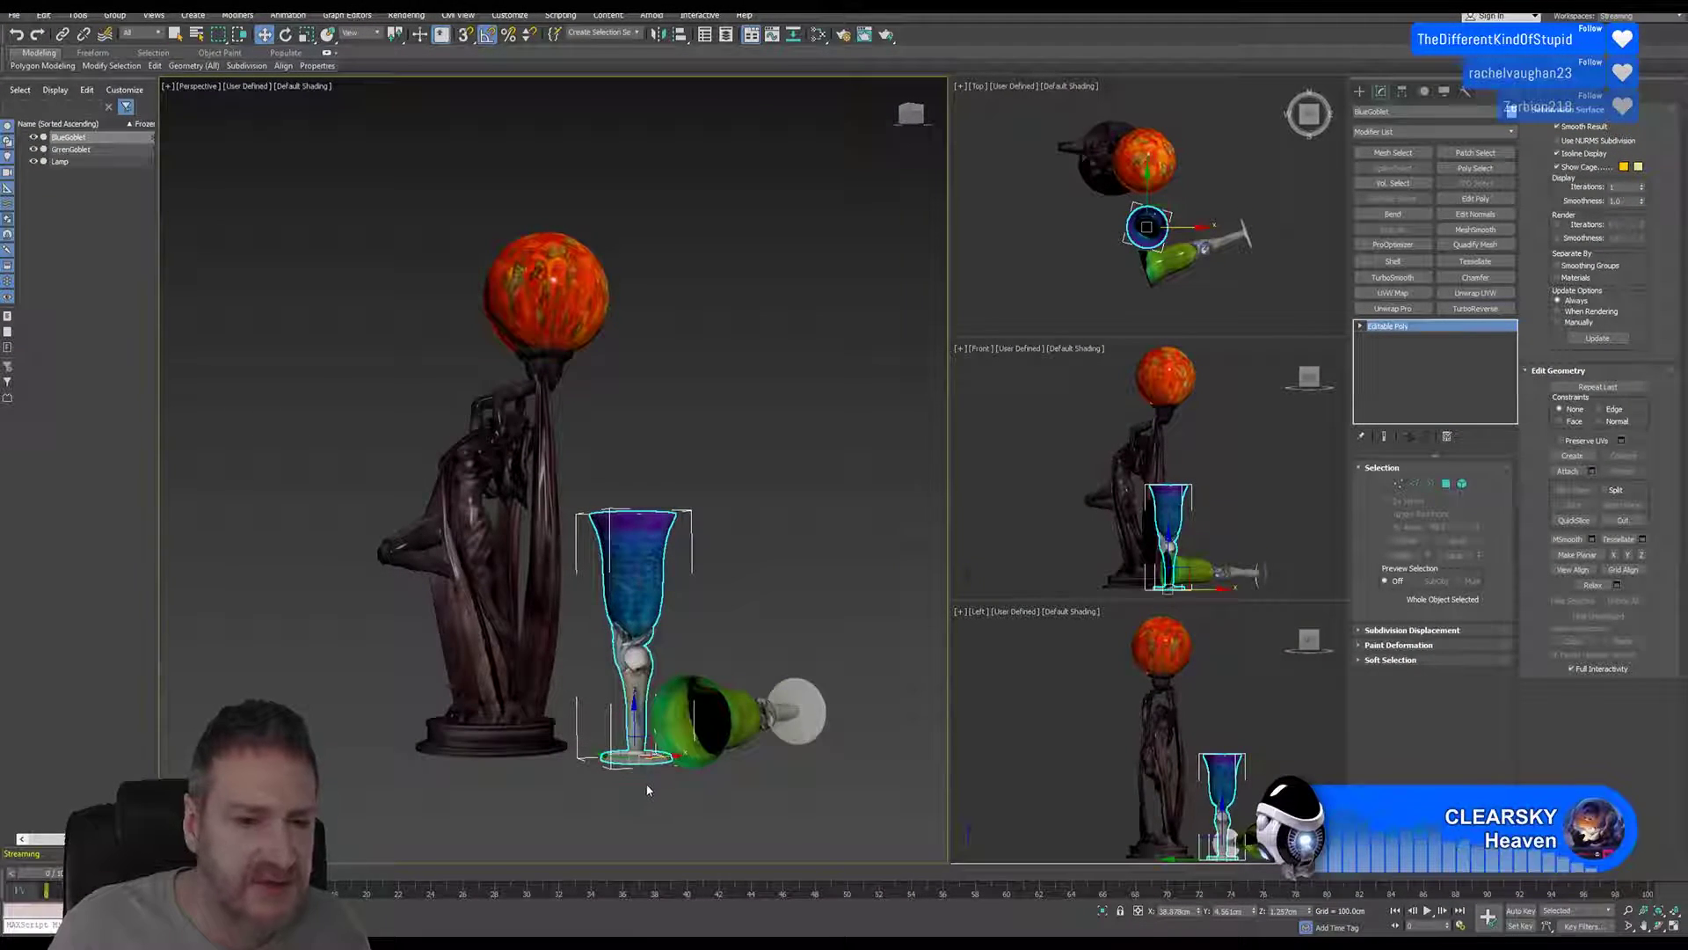
scroll(648, 790, "up", 5)
scroll(642, 741, "up", 3)
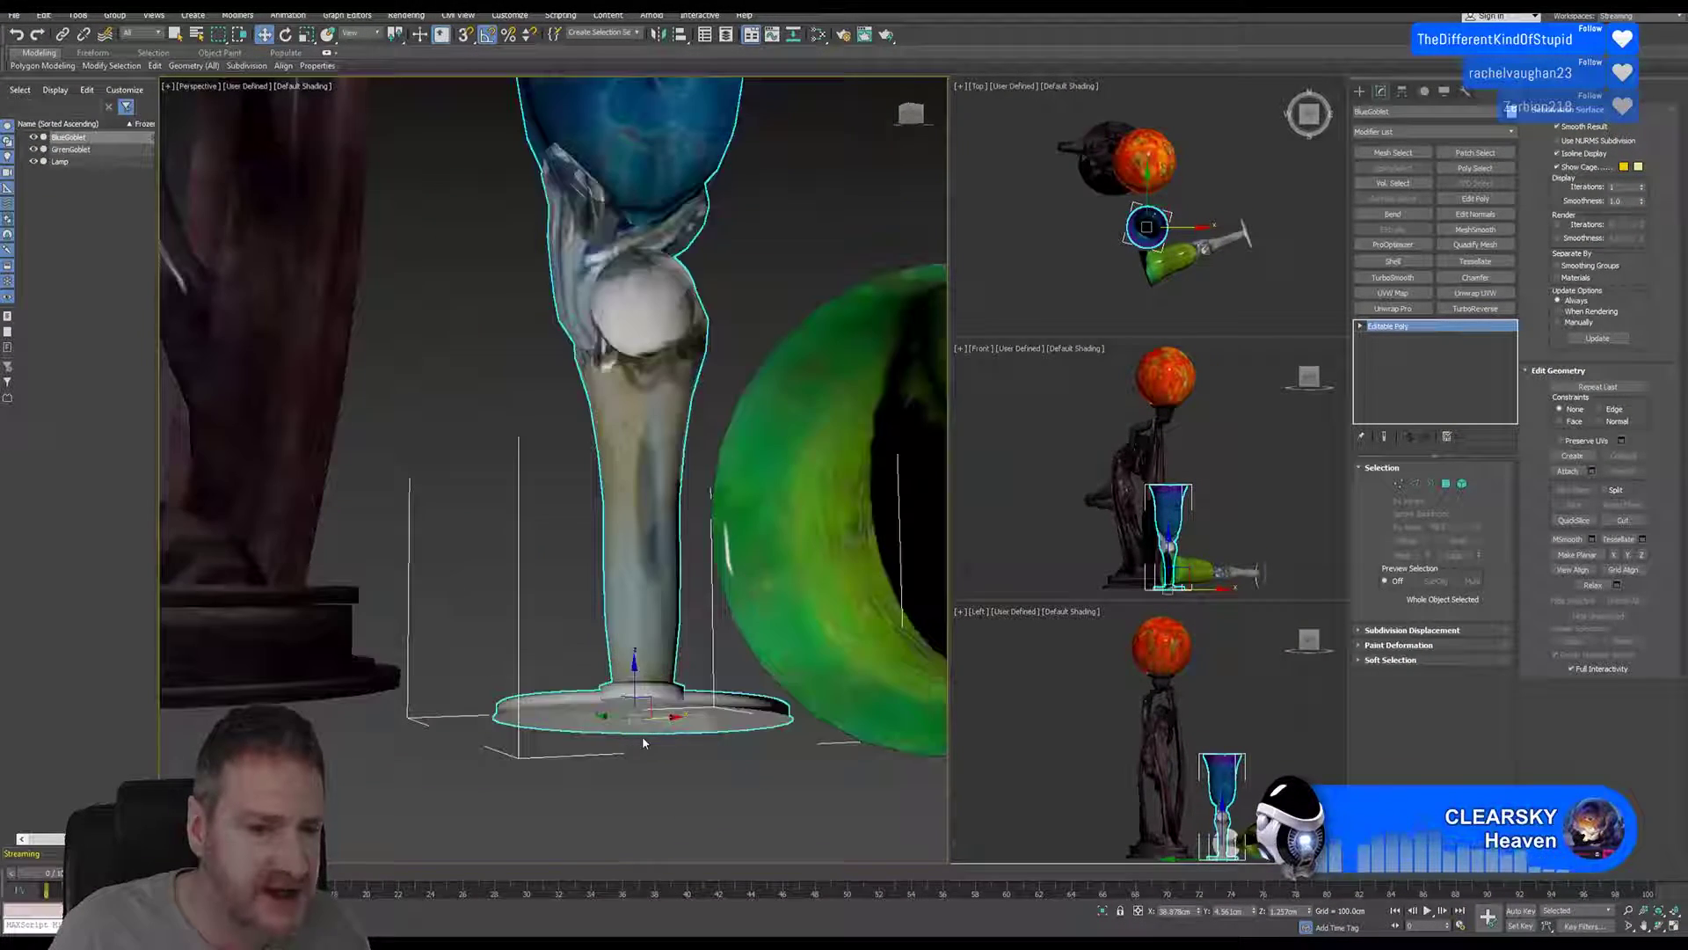
scroll(642, 741, "down", 10)
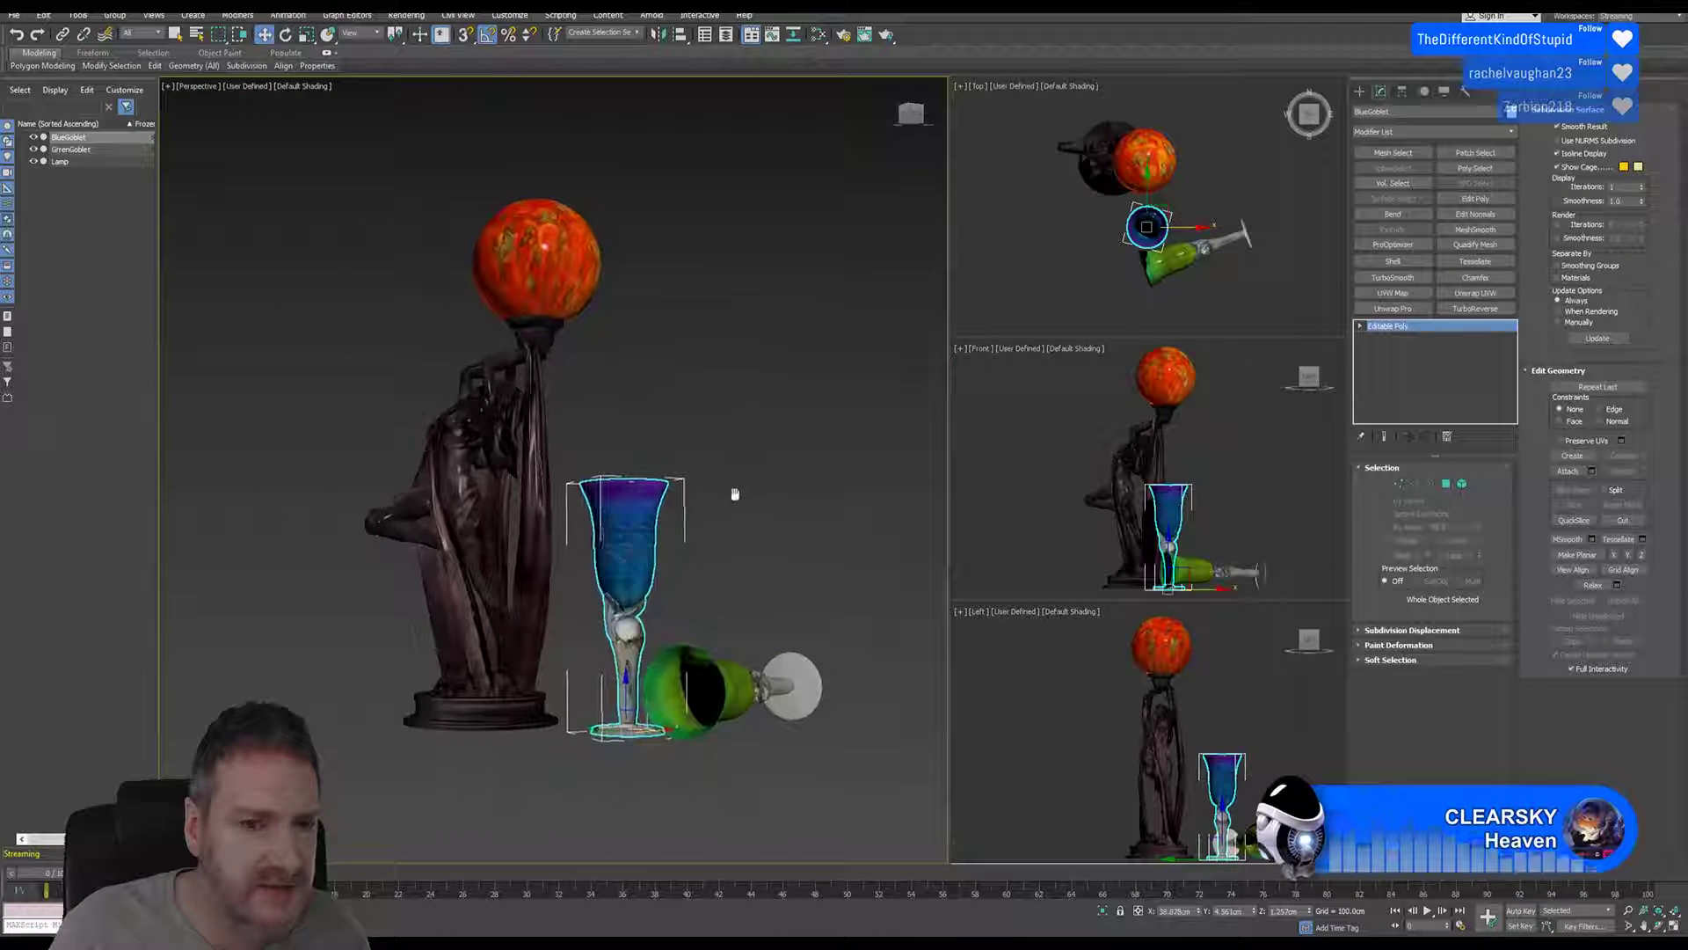
middle_click_drag(736, 490, 663, 501)
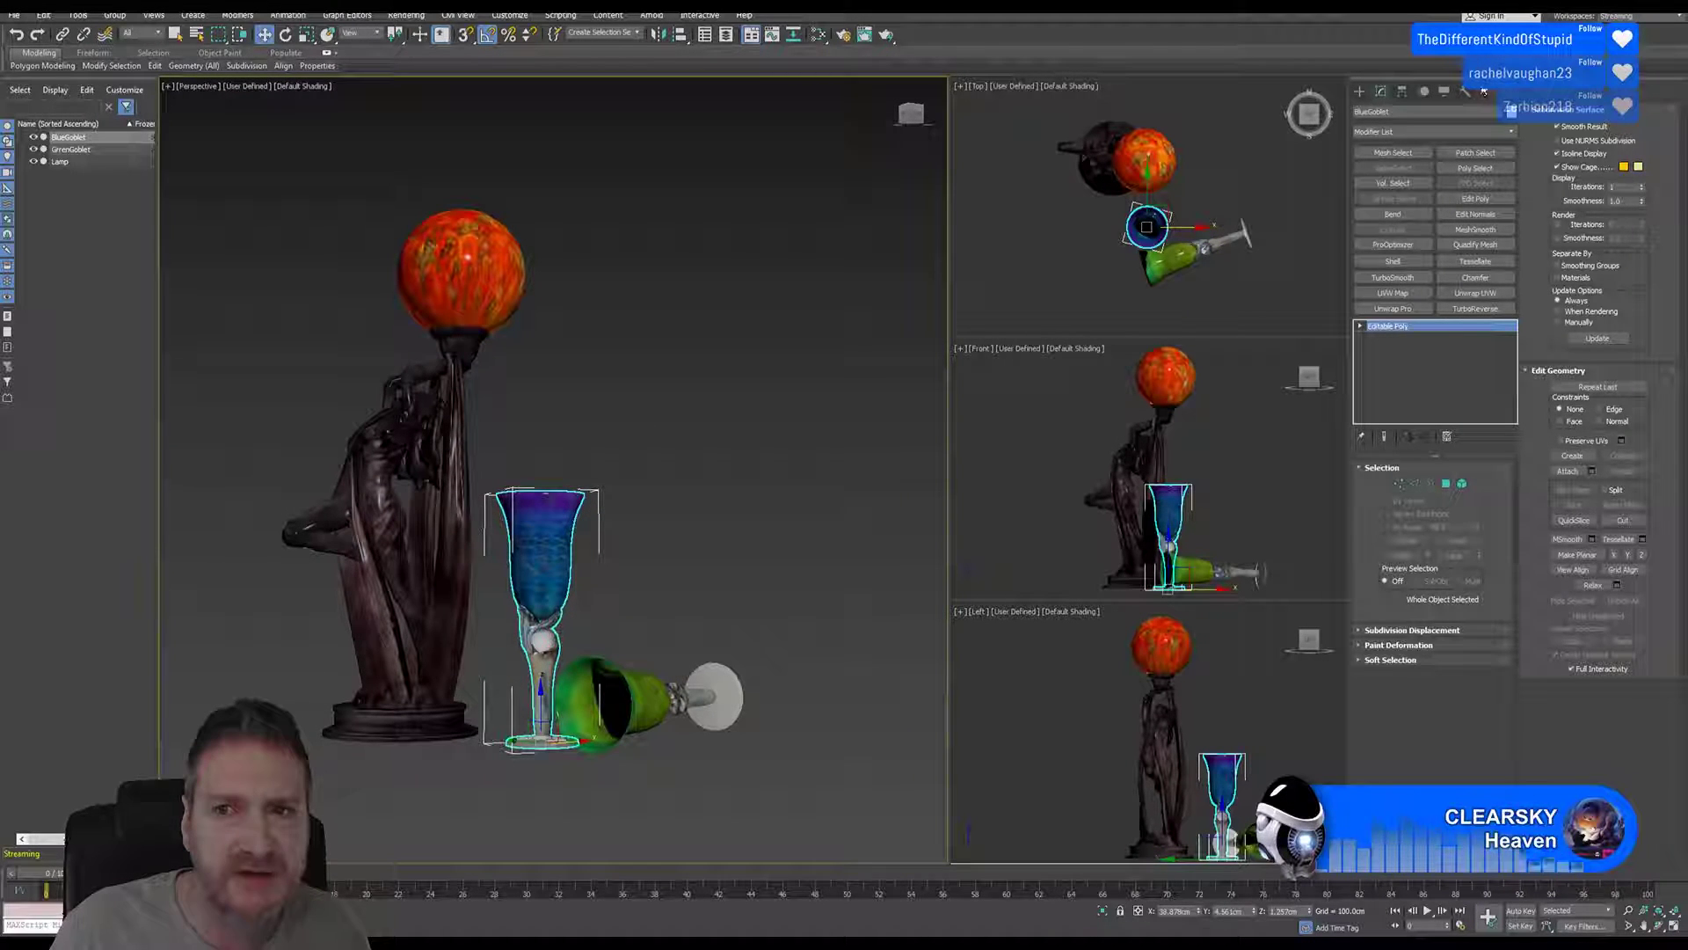
left_click(1466, 92)
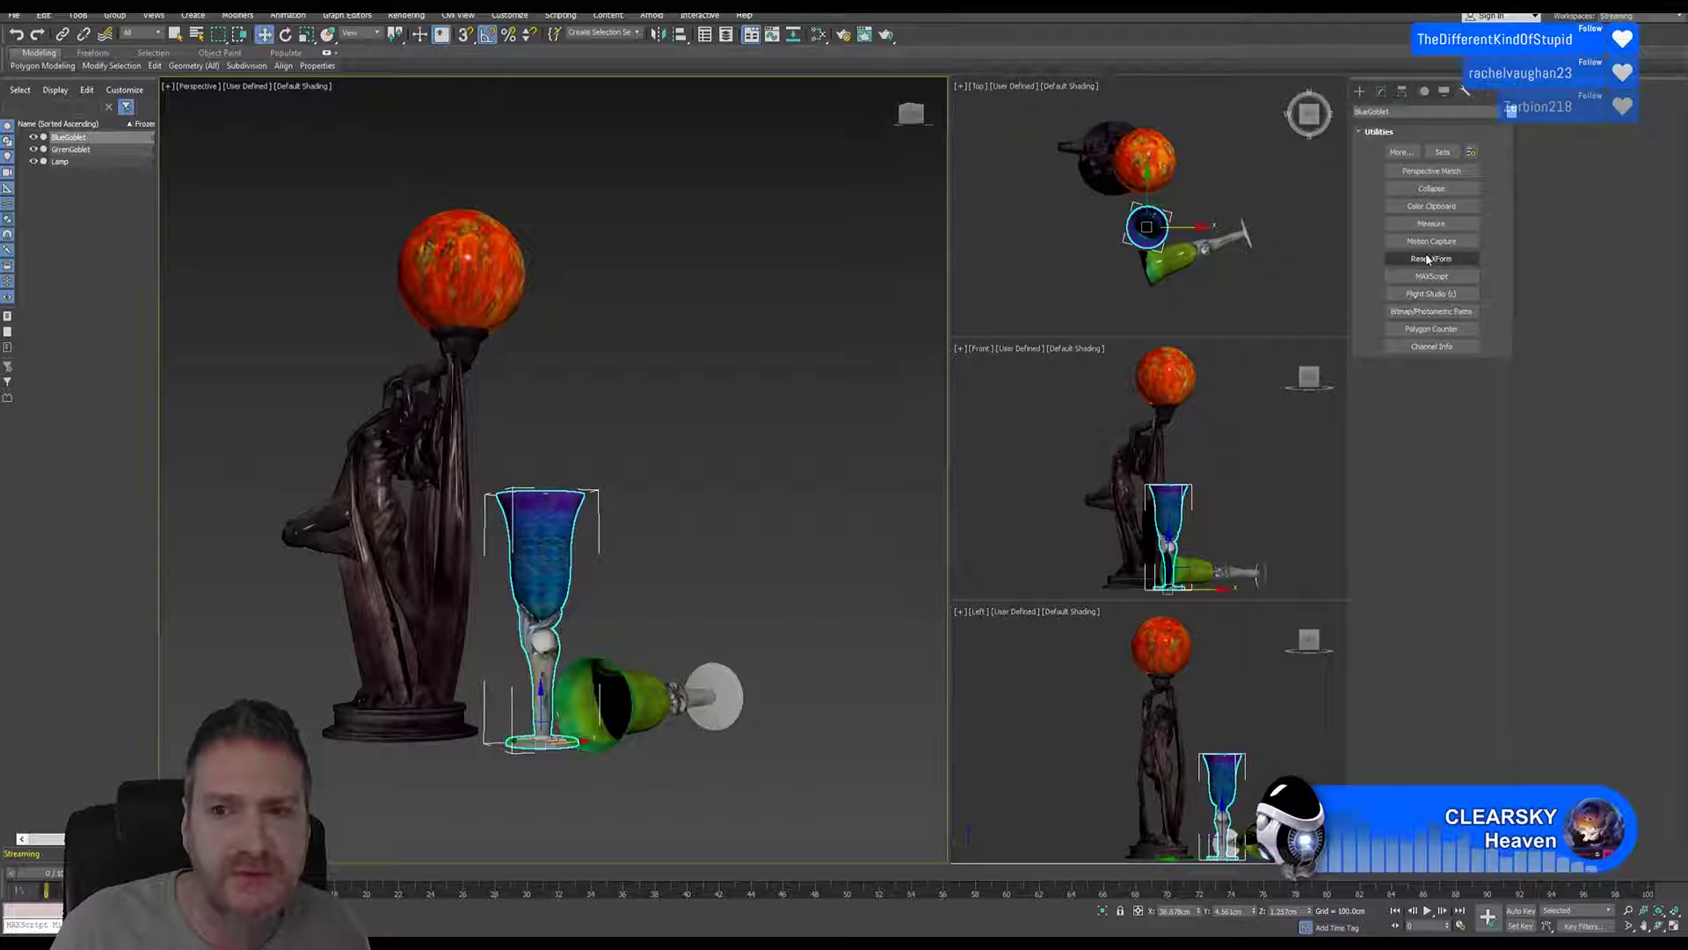
left_click(1428, 259)
left_click(1438, 391)
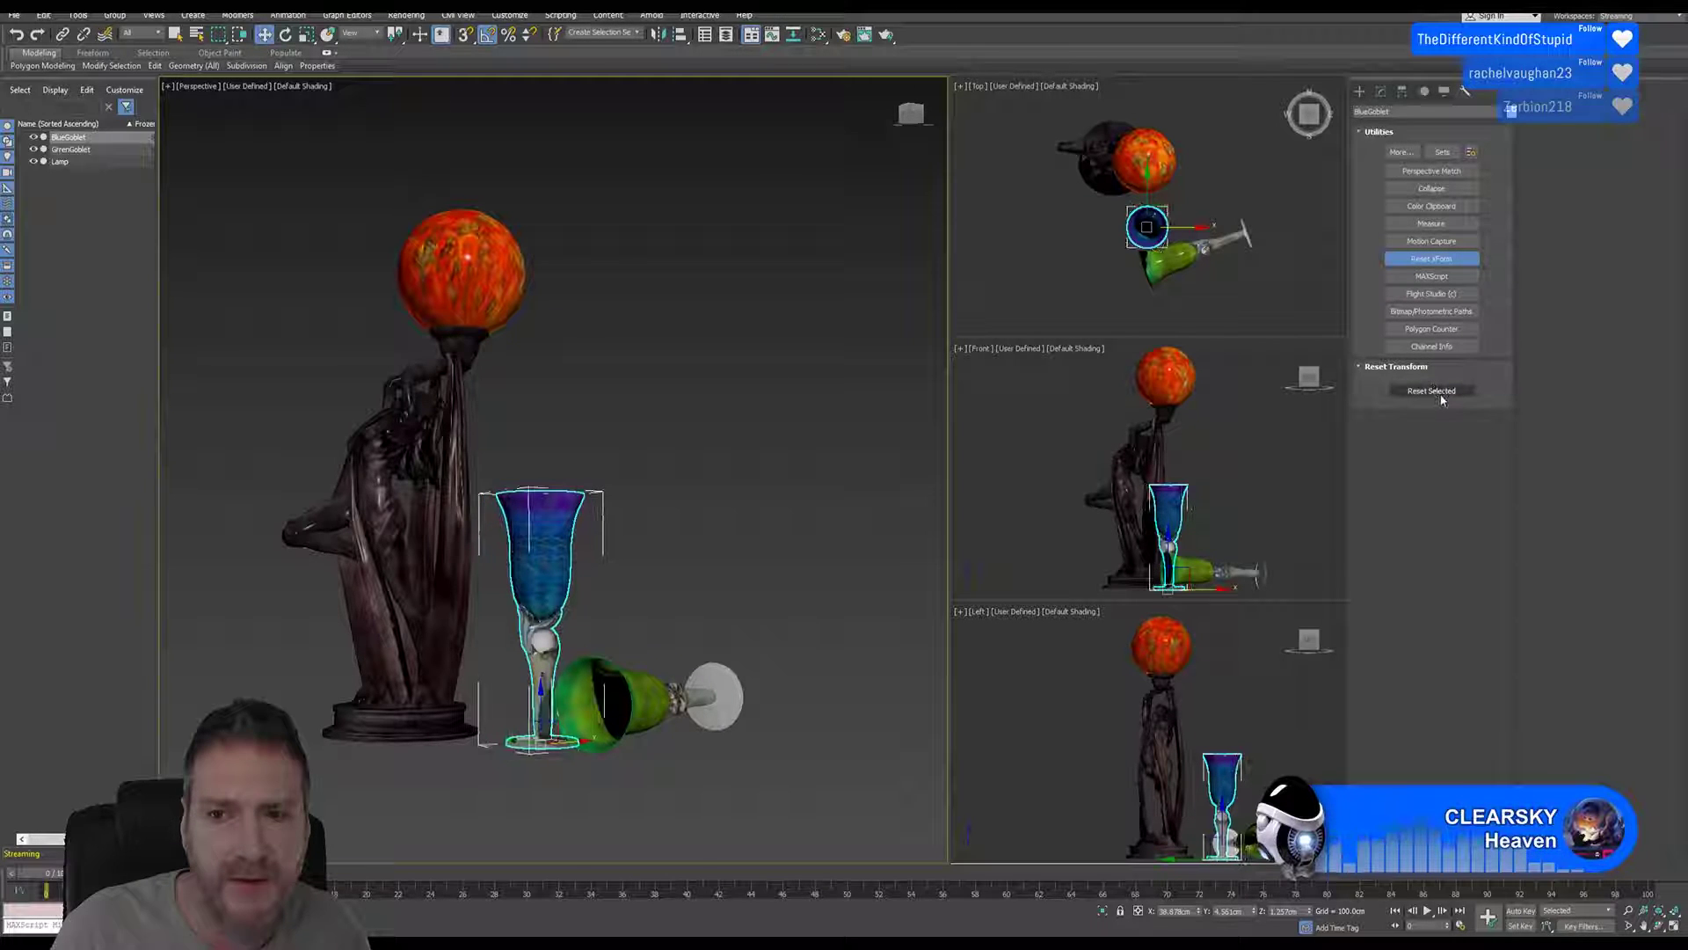
left_click(1380, 91)
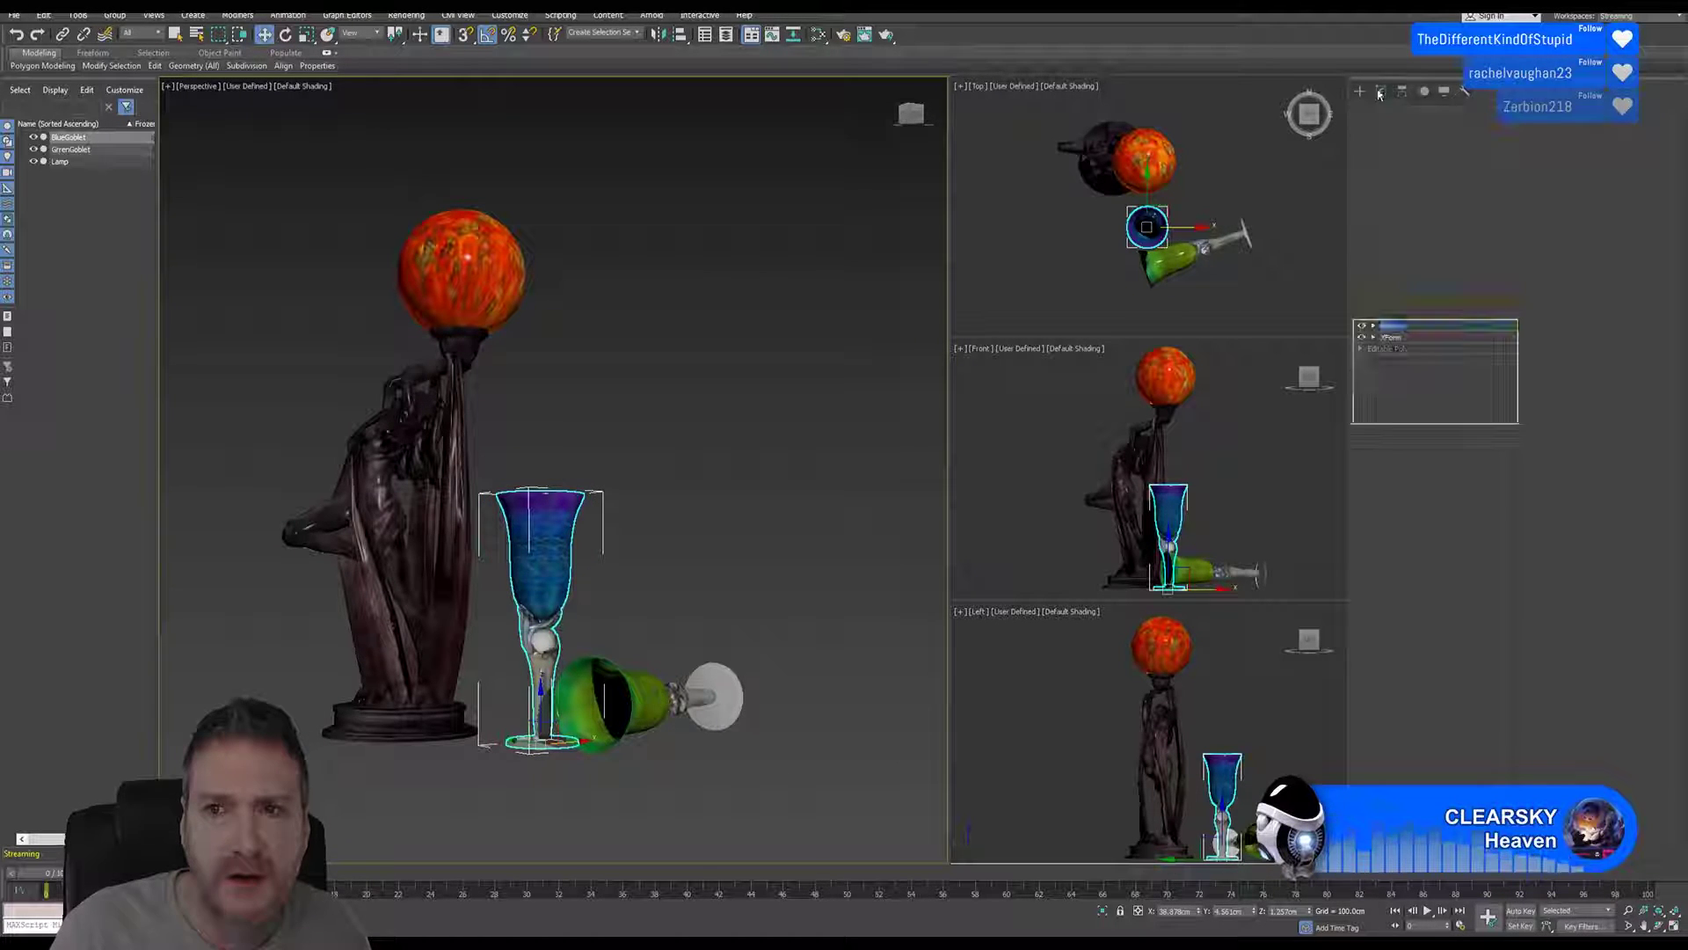
Step: Collapse all of BlueGoblet's XForm modifiers into its Editable Poly base and accept the warning
right_click(1412, 326)
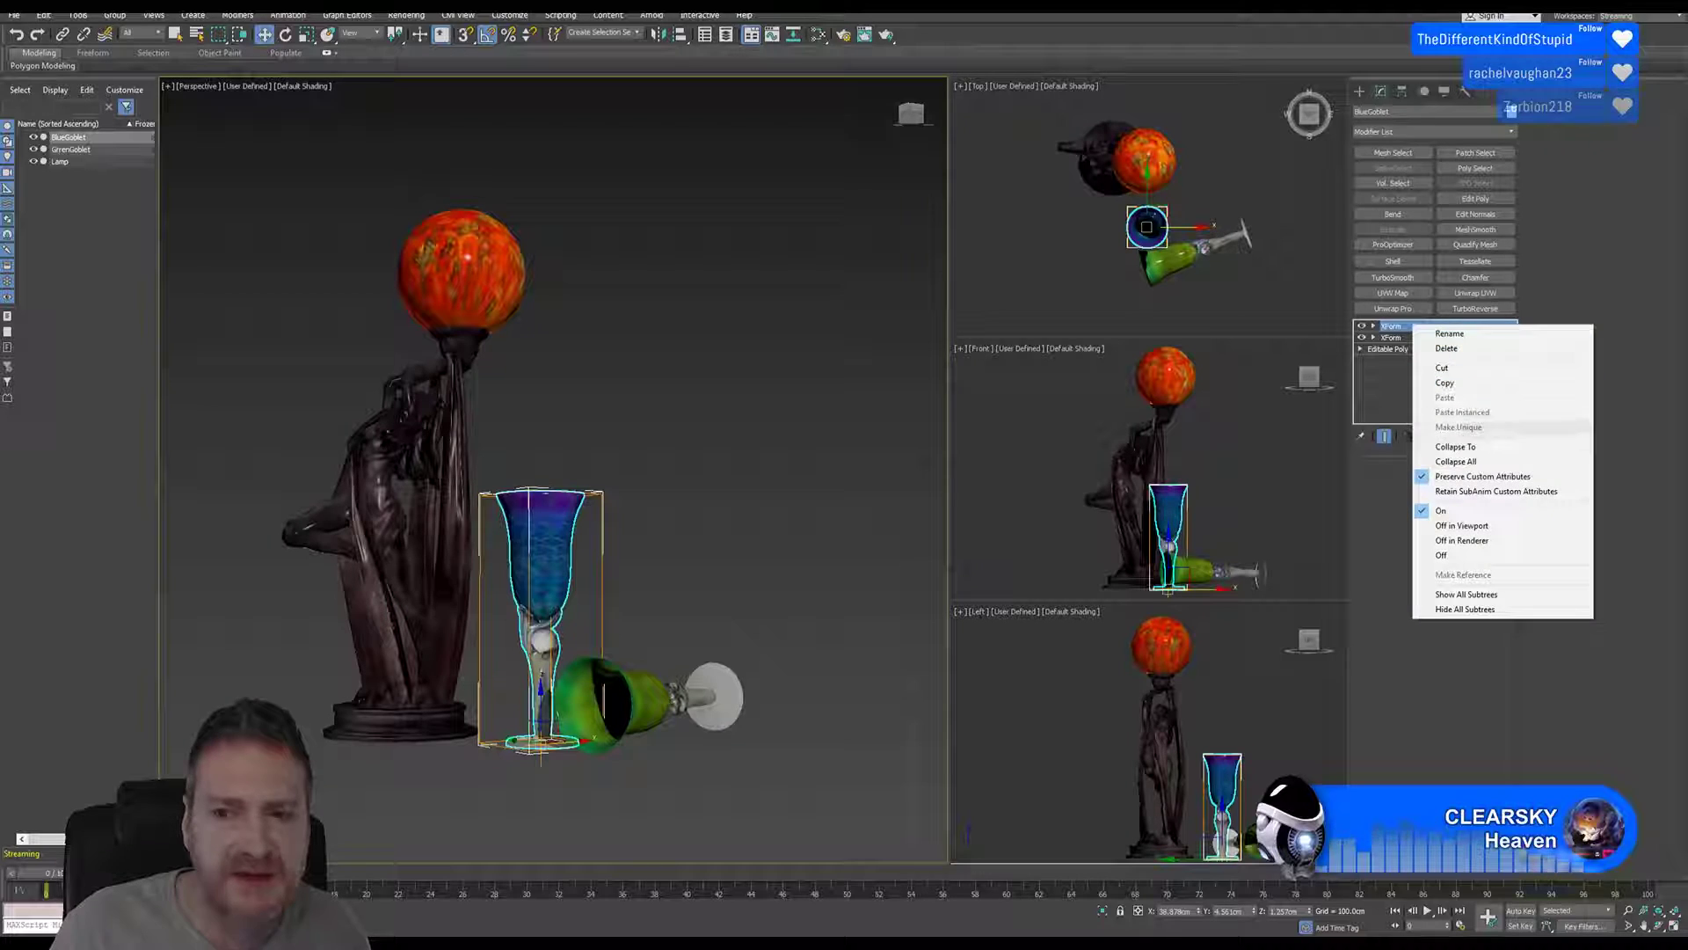
left_click(1457, 461)
left_click(906, 511)
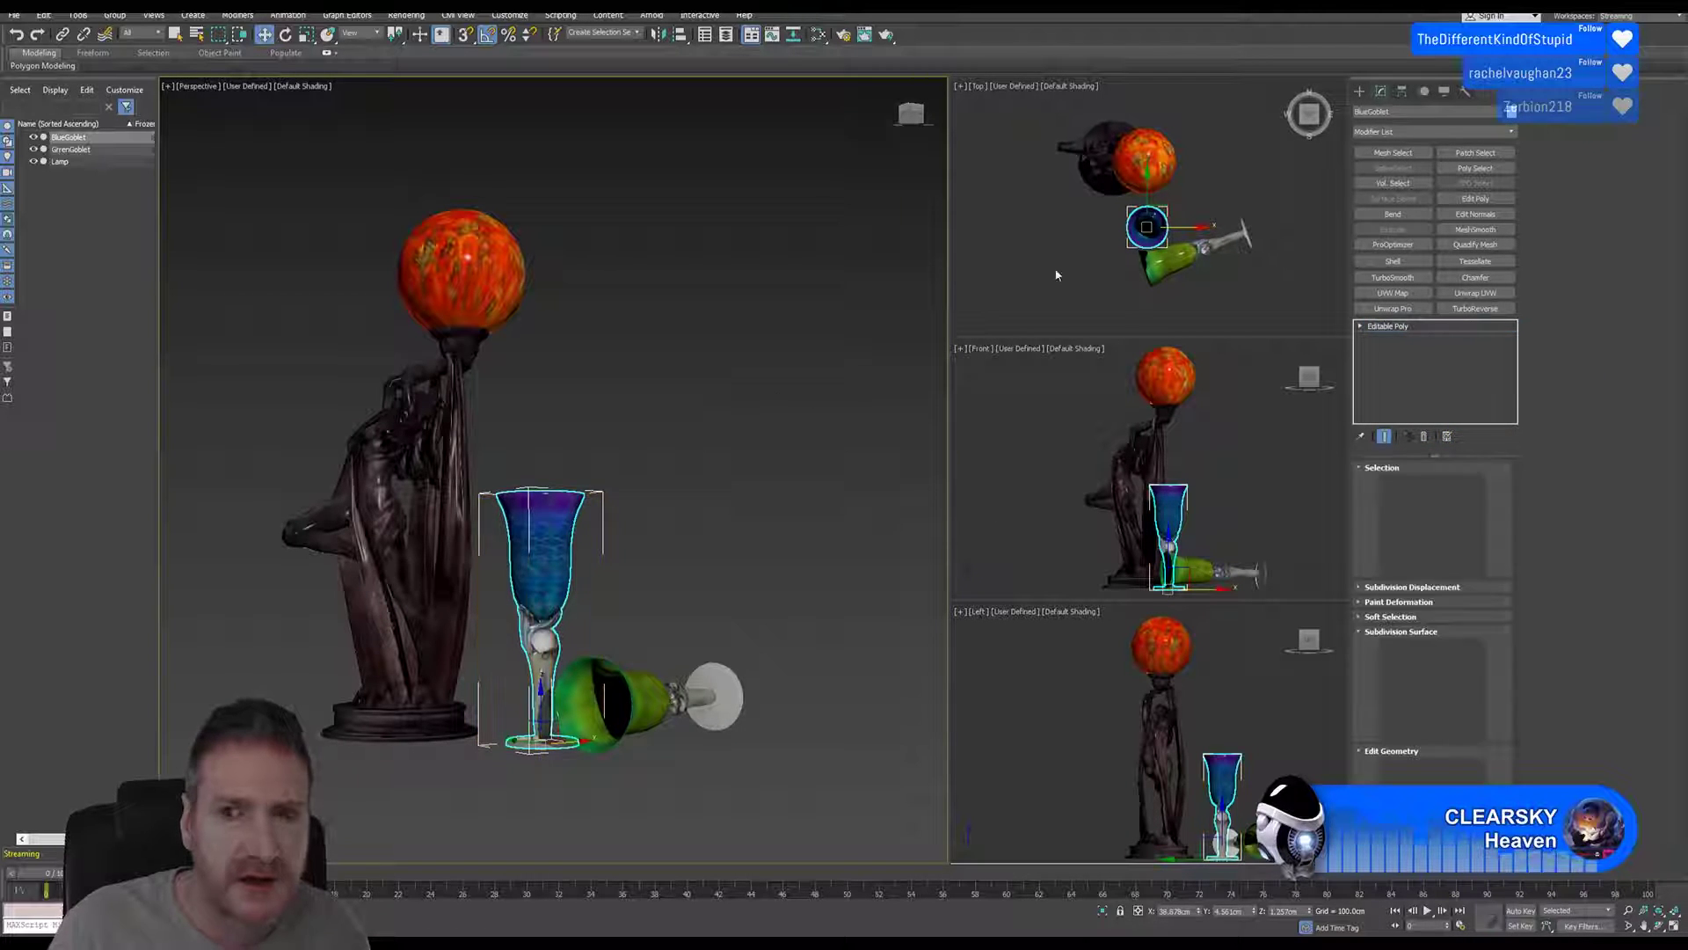
Step: Export only the selected BlueGoblet as FBX to the Lady Lamp folder, replacing Goblet.FBX with the current export options
left_click(13, 16)
mouse_move(69, 221)
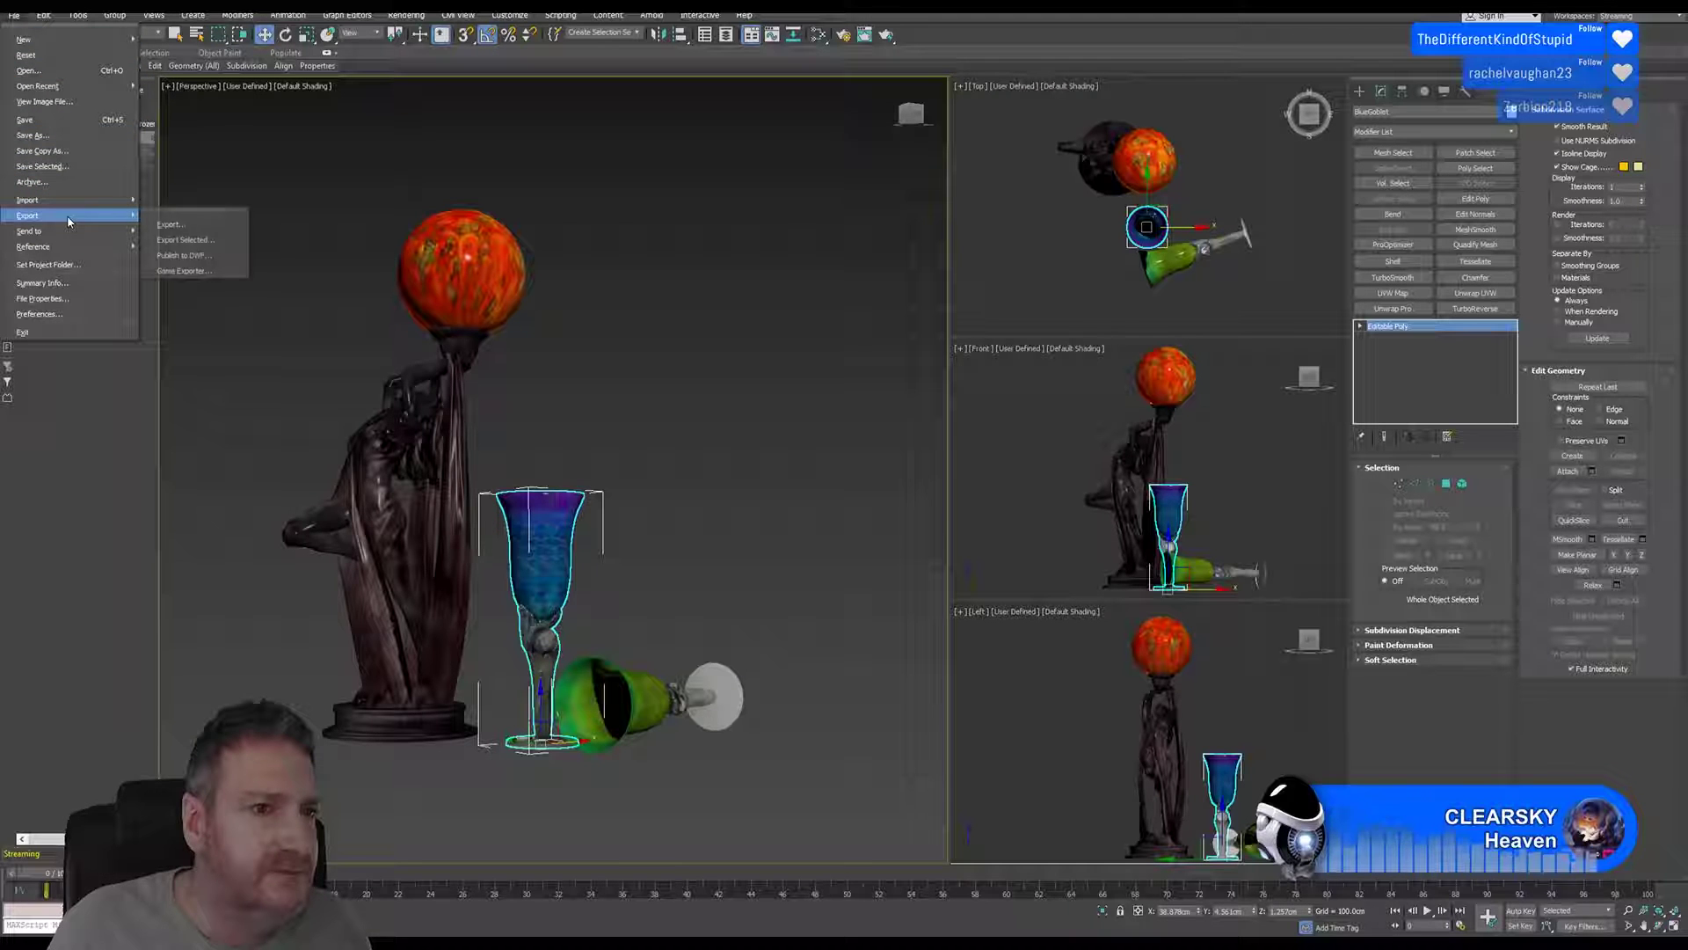
left_click(218, 241)
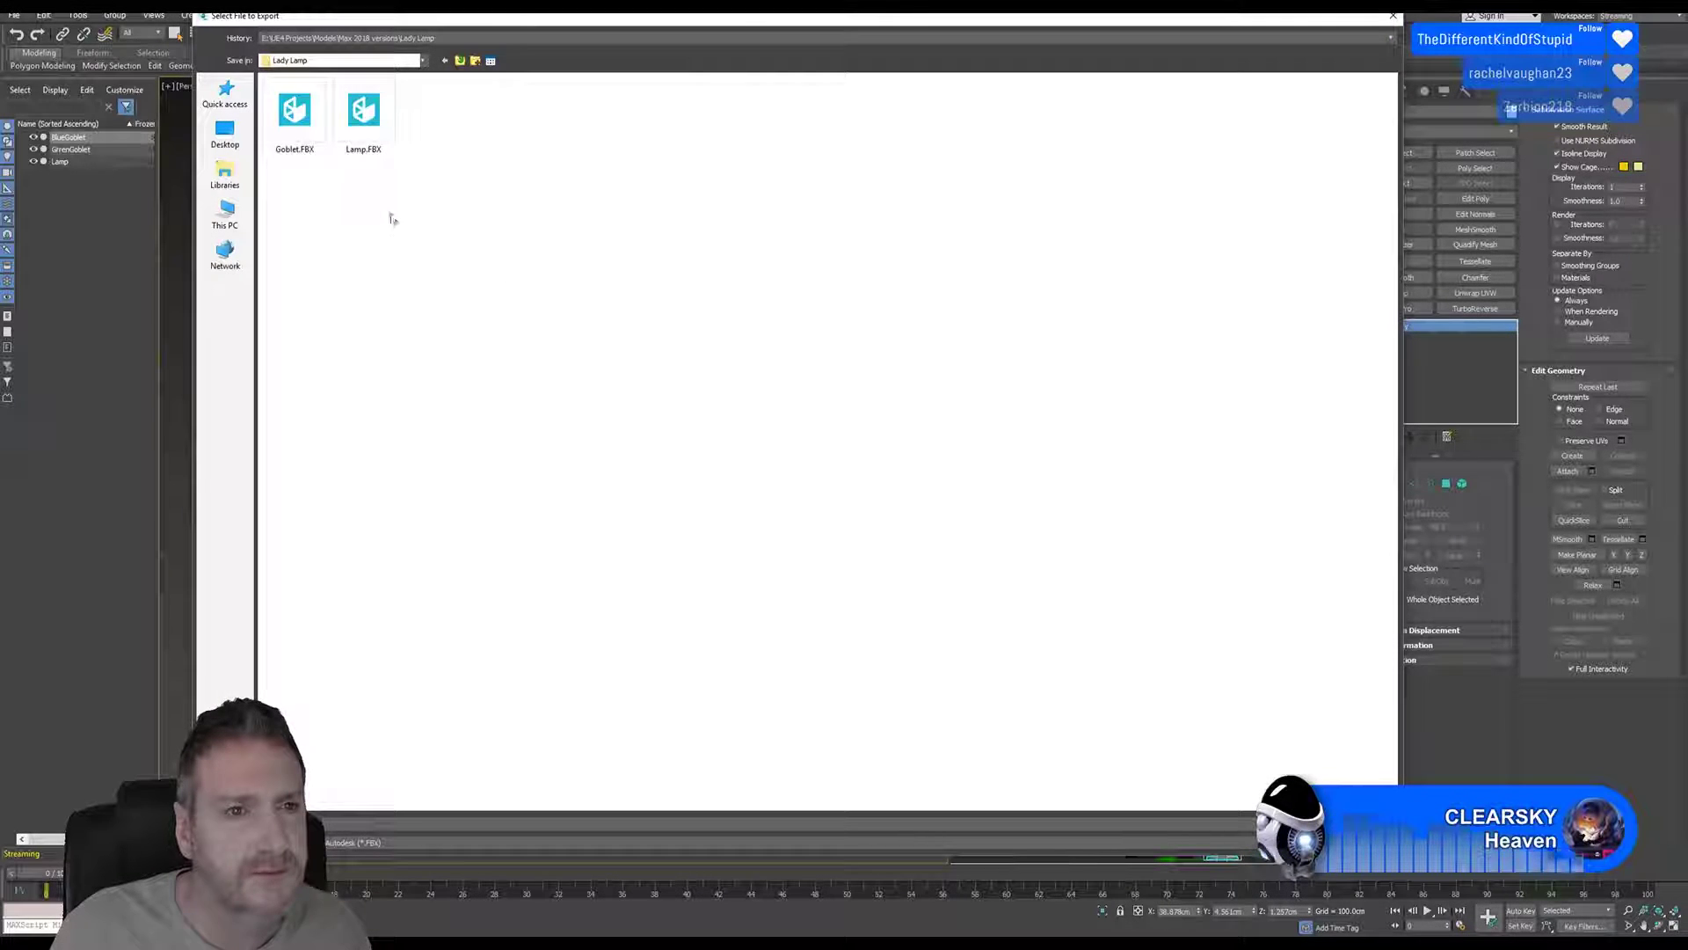
left_click(303, 132)
key("Return")
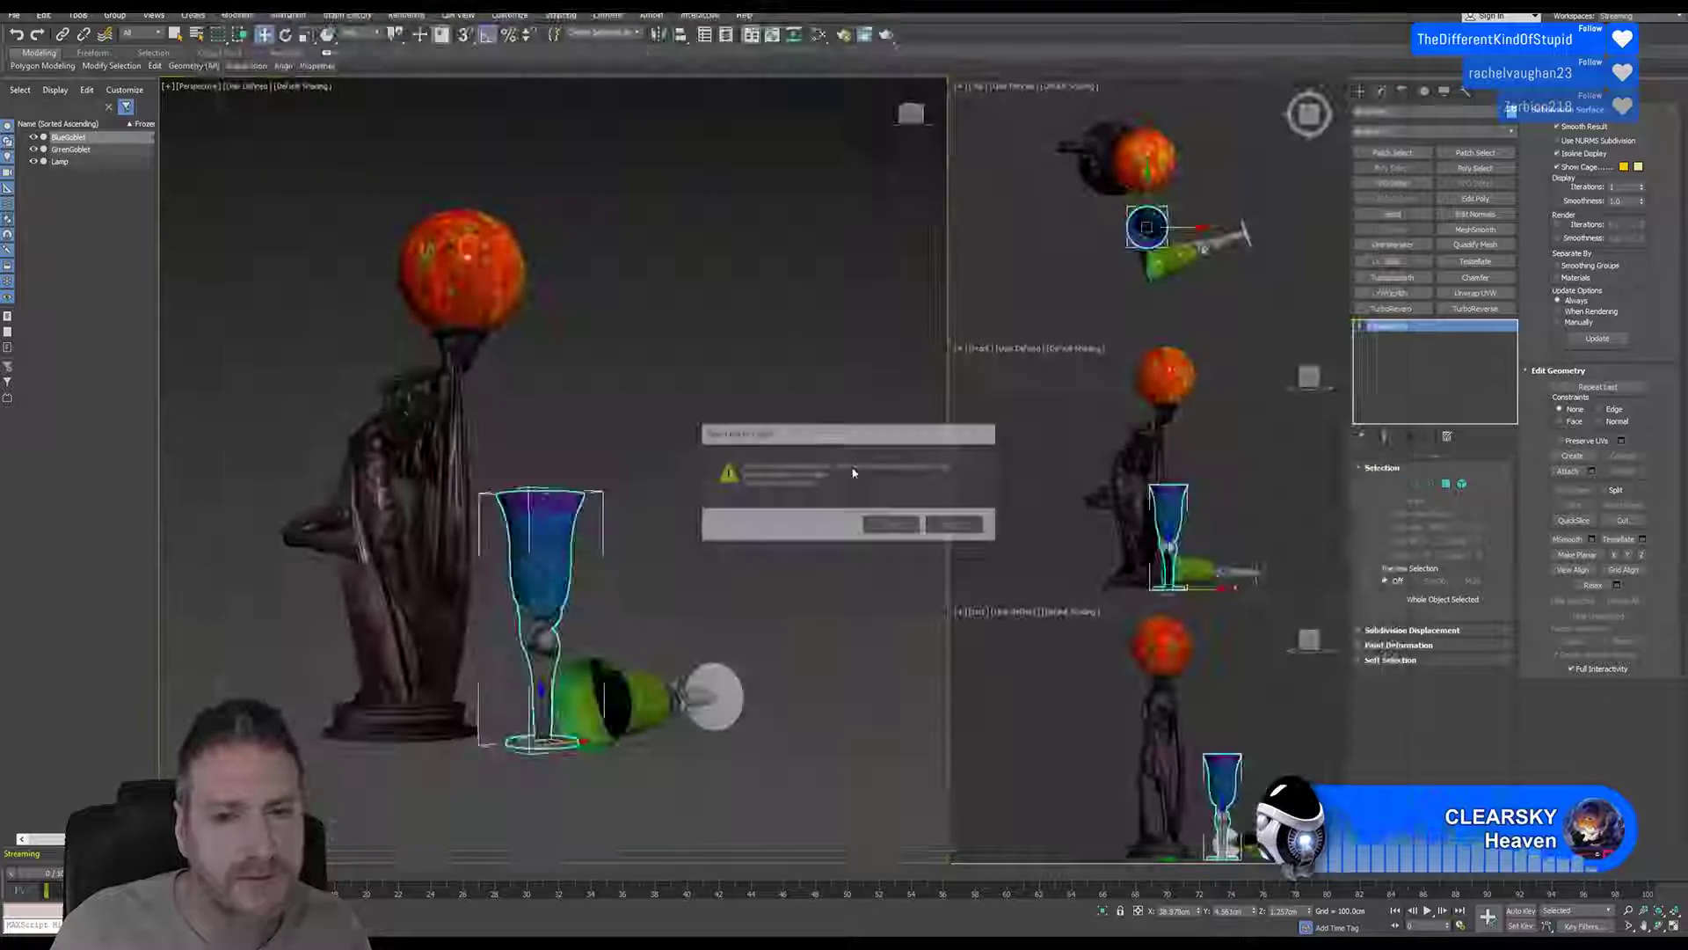
left_click(896, 526)
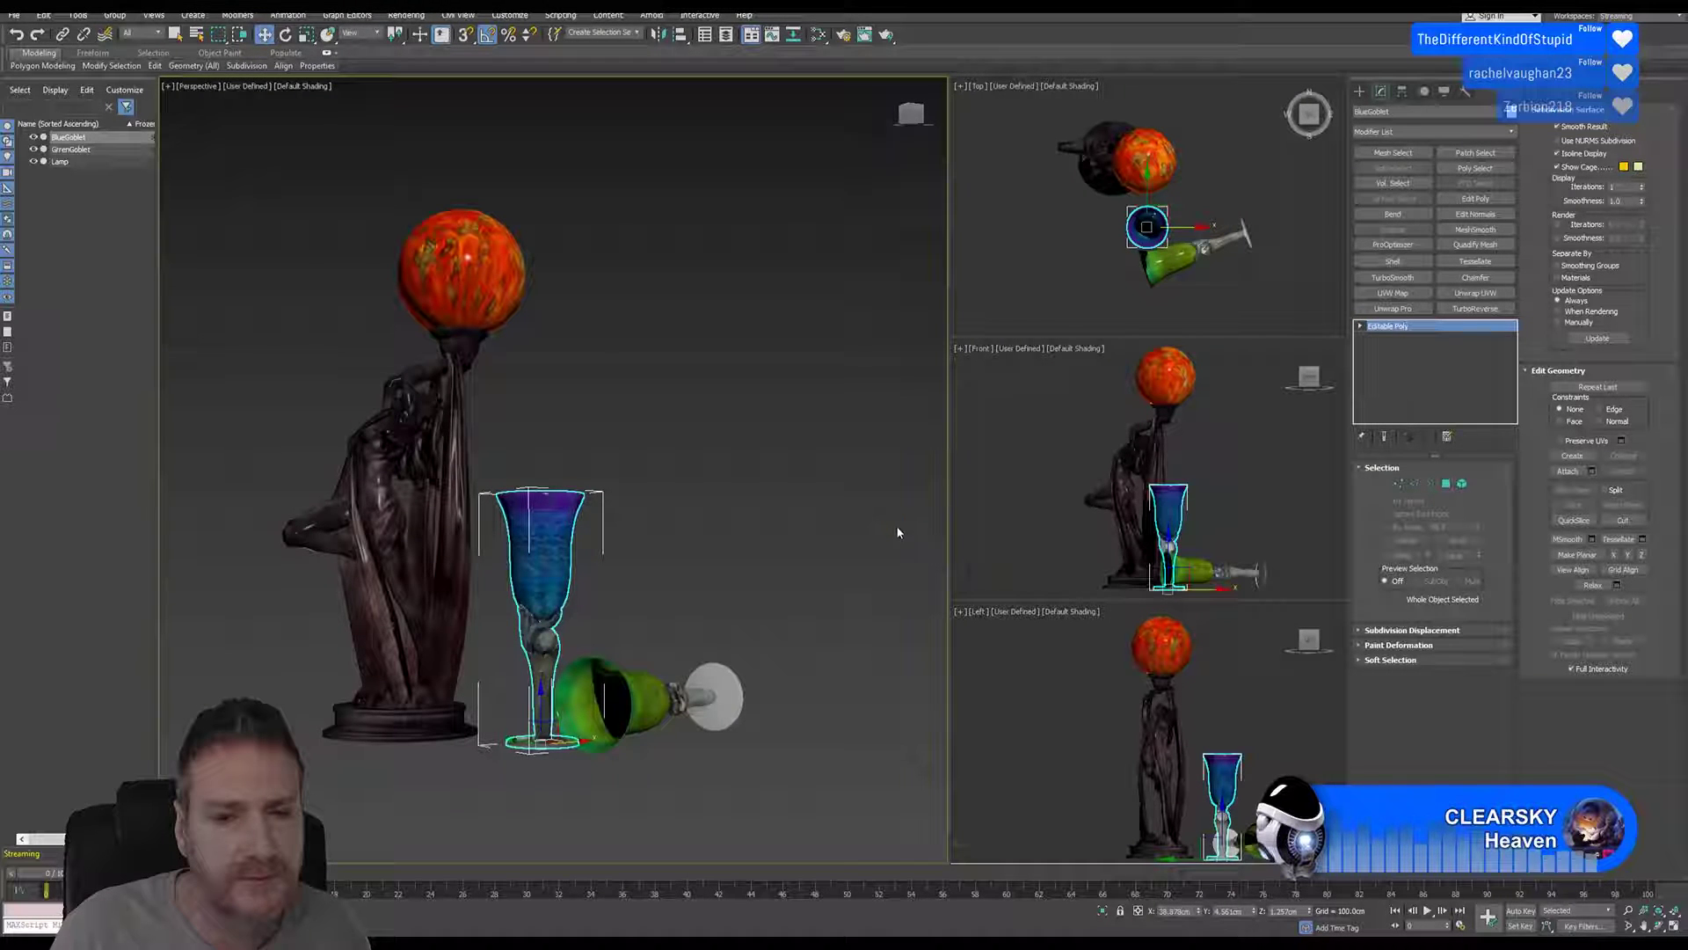
left_click(930, 589)
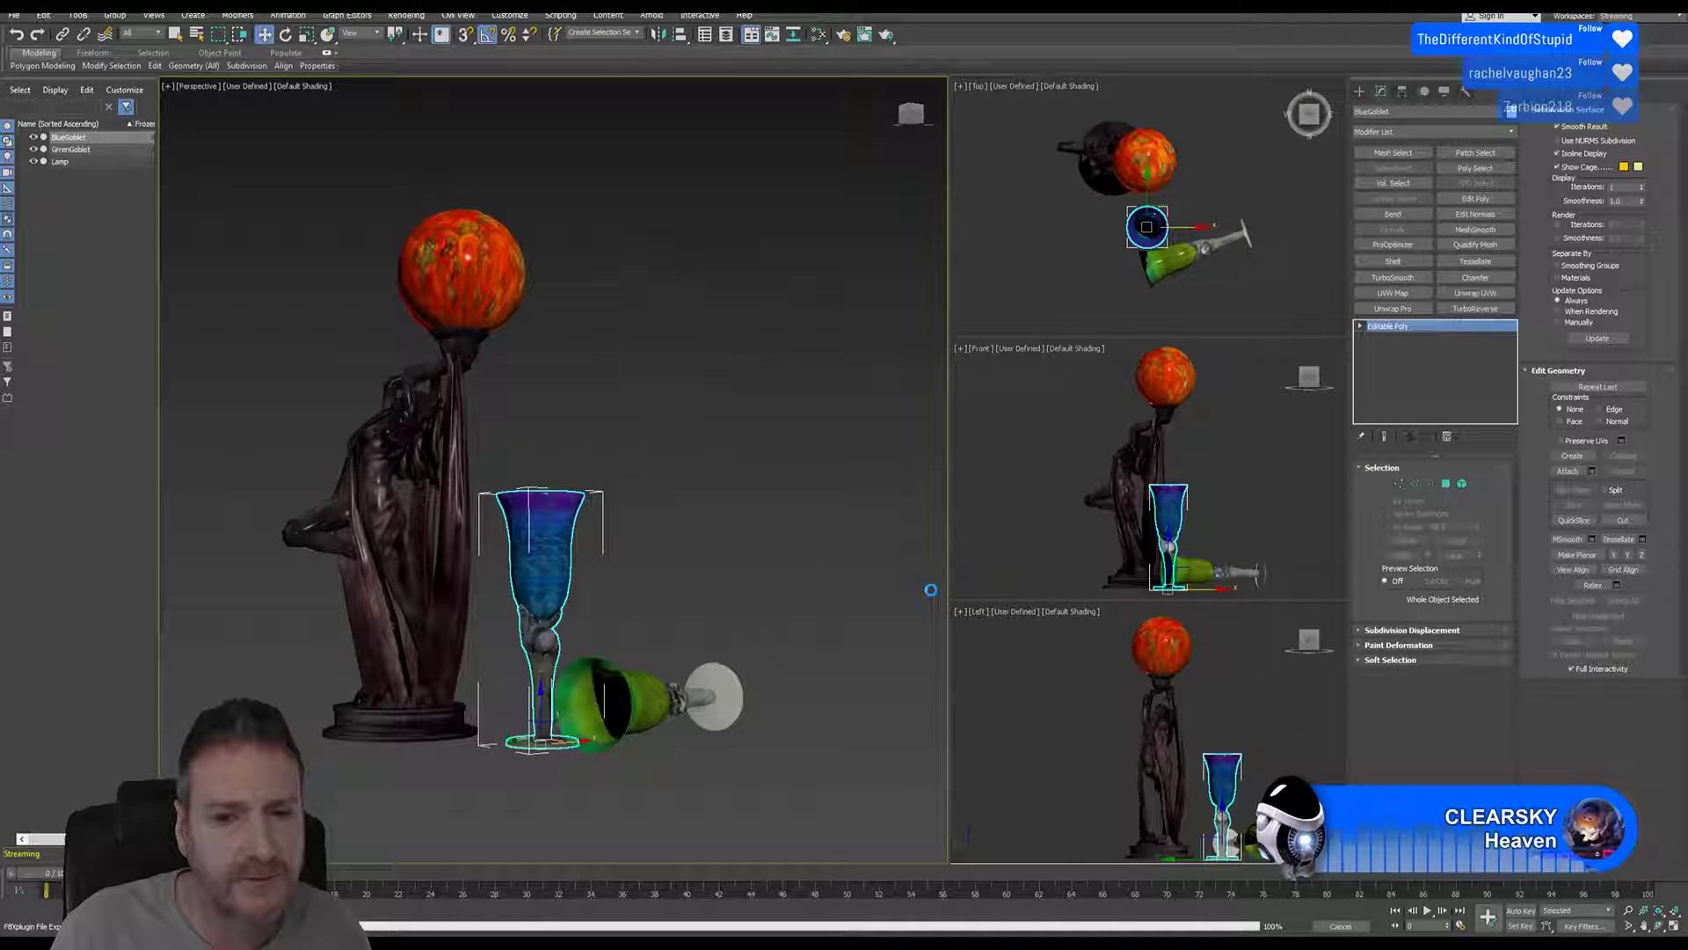
Step: Switch to Unreal Editor and reimport the Goblet static mesh in Models/Effects from its source FBX
left_click(1612, 4)
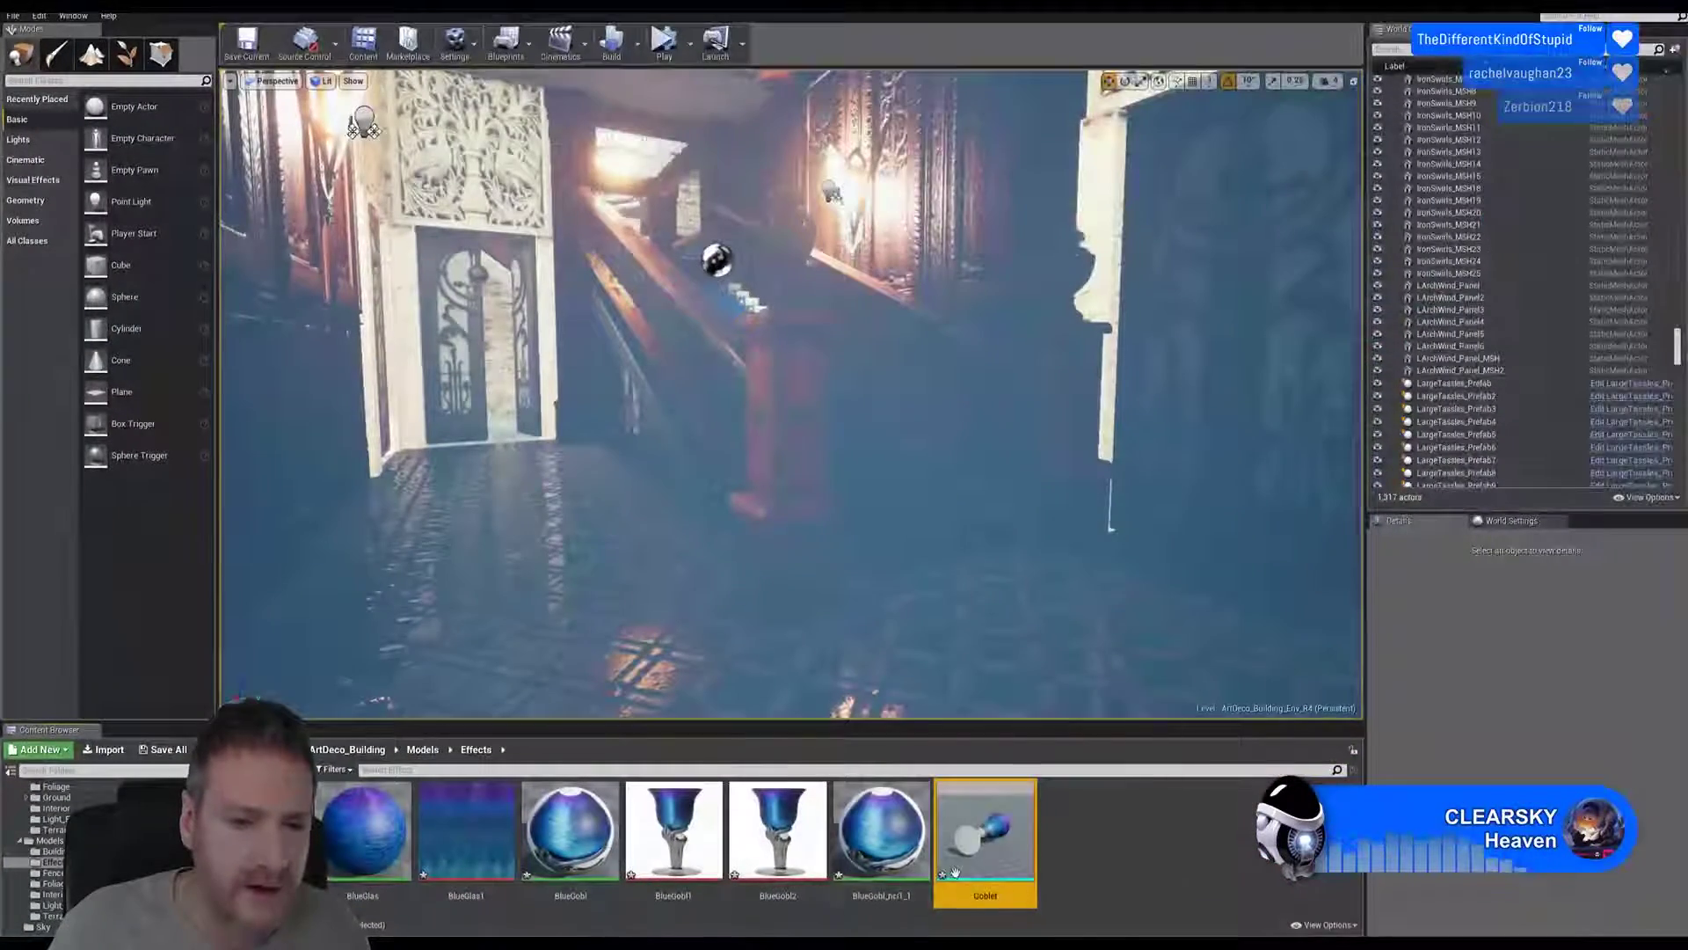
right_click(980, 835)
left_click(1031, 545)
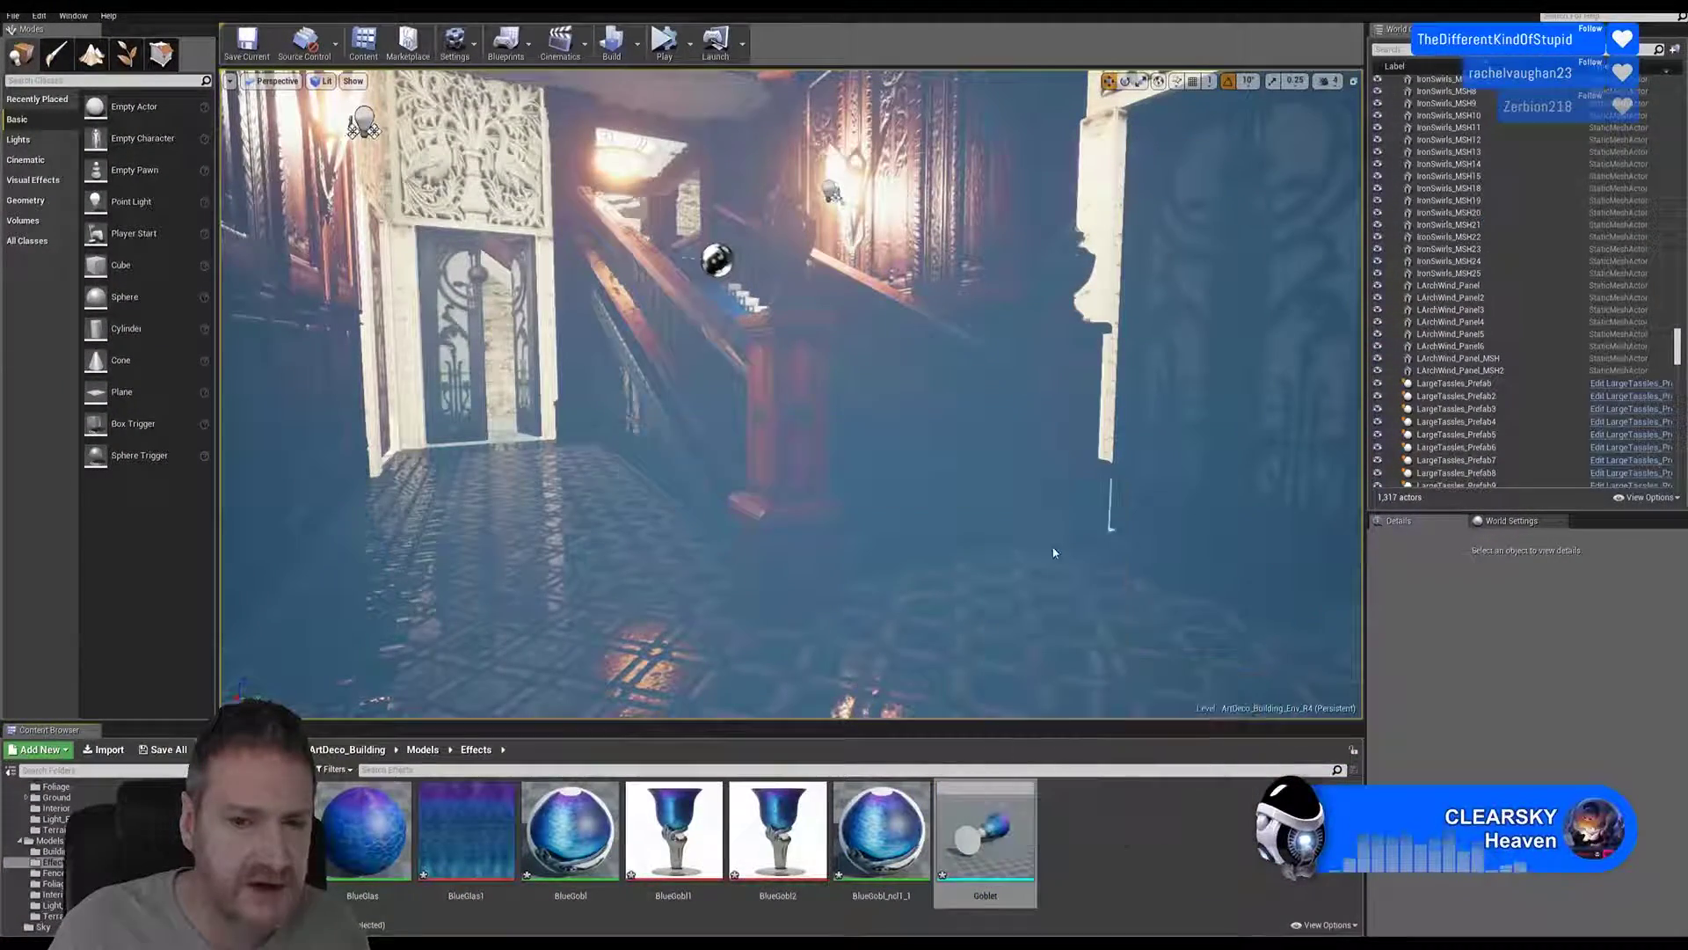
Step: Examine the reimported Goblet's orientation, stem, base and materials in the static mesh editor, then close it
double_click(987, 827)
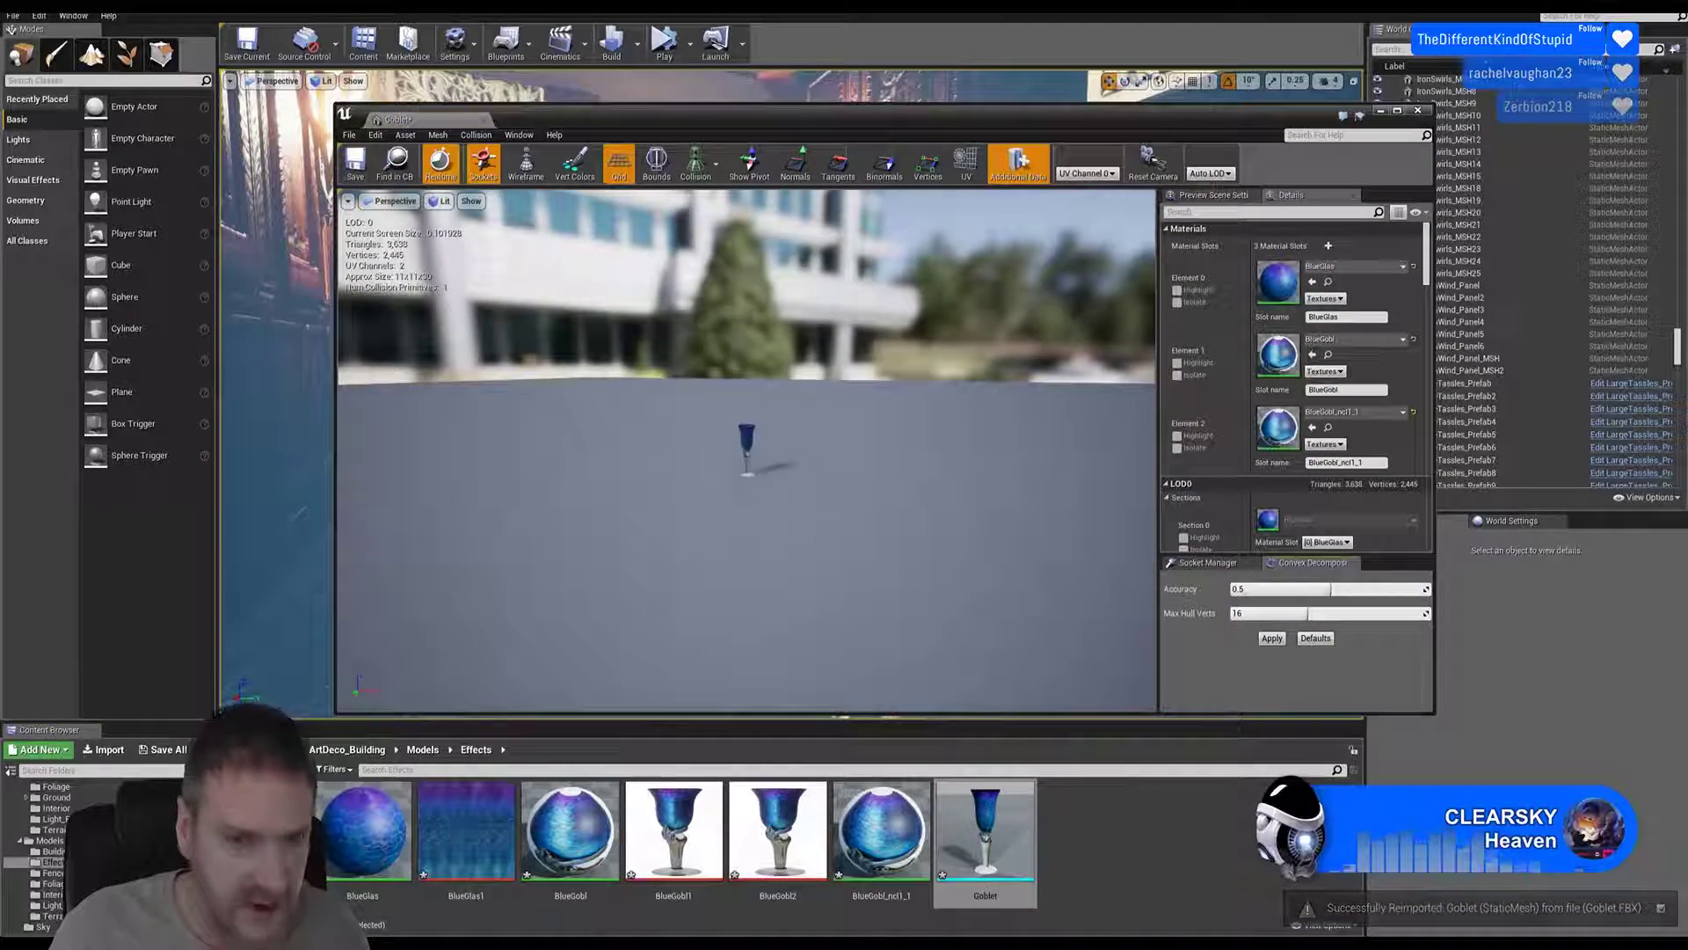
scroll(743, 487, "up", 8)
scroll(745, 487, "down", 2)
scroll(746, 486, "down", 3)
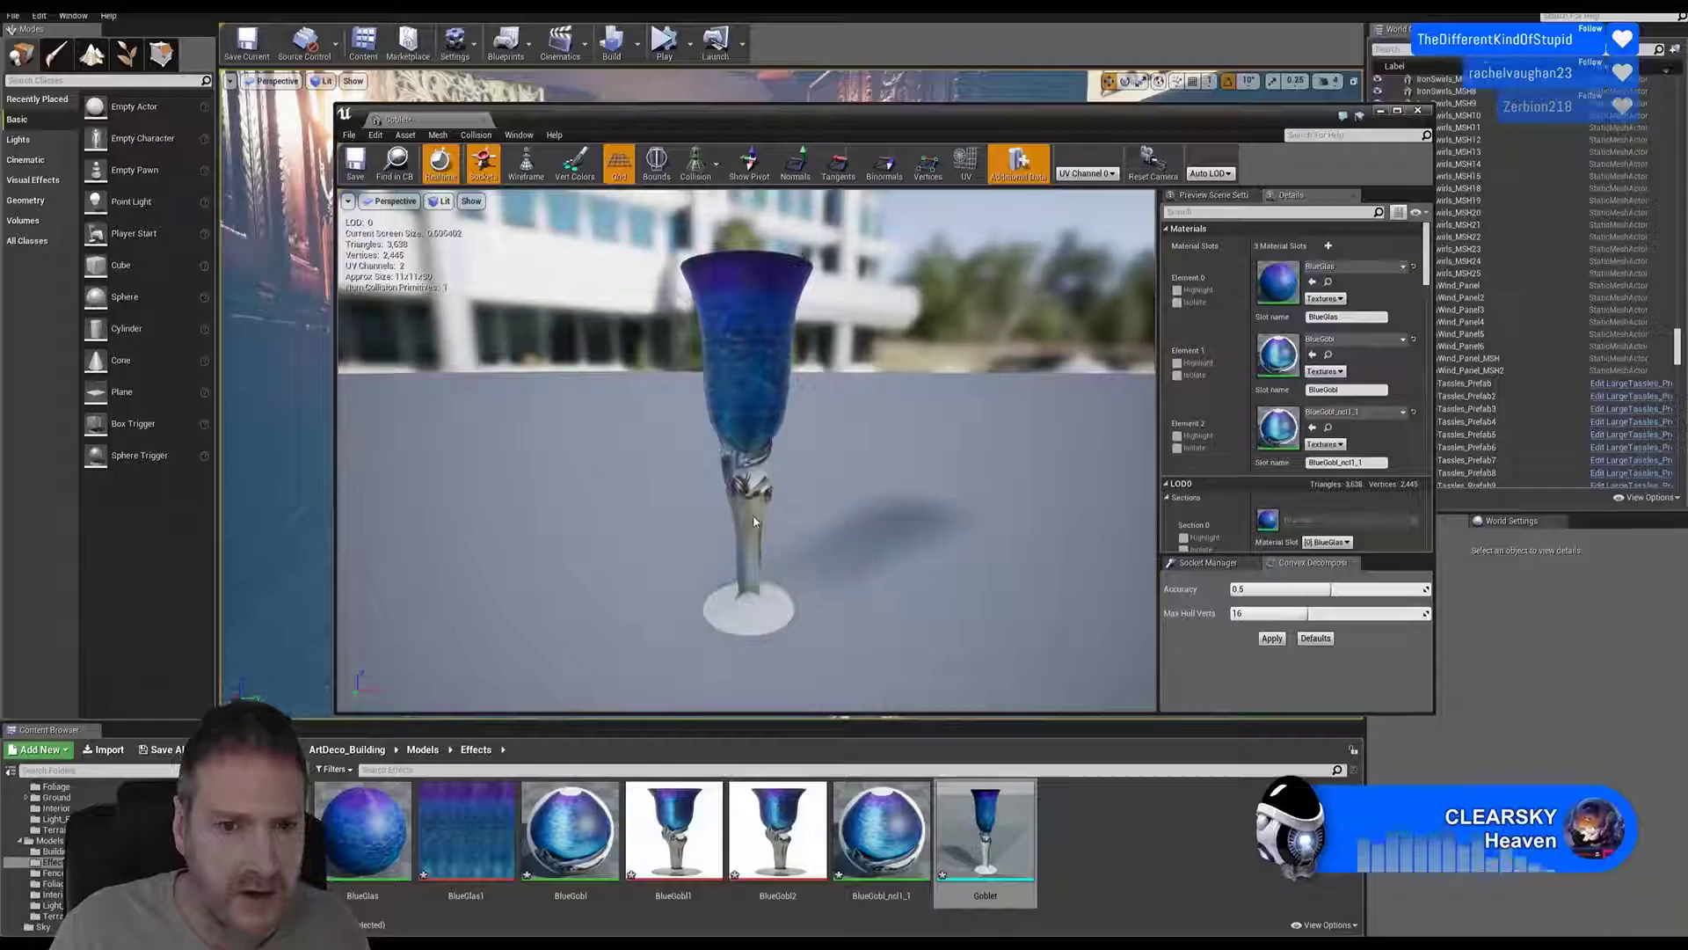
left_click_drag(754, 522, 769, 475)
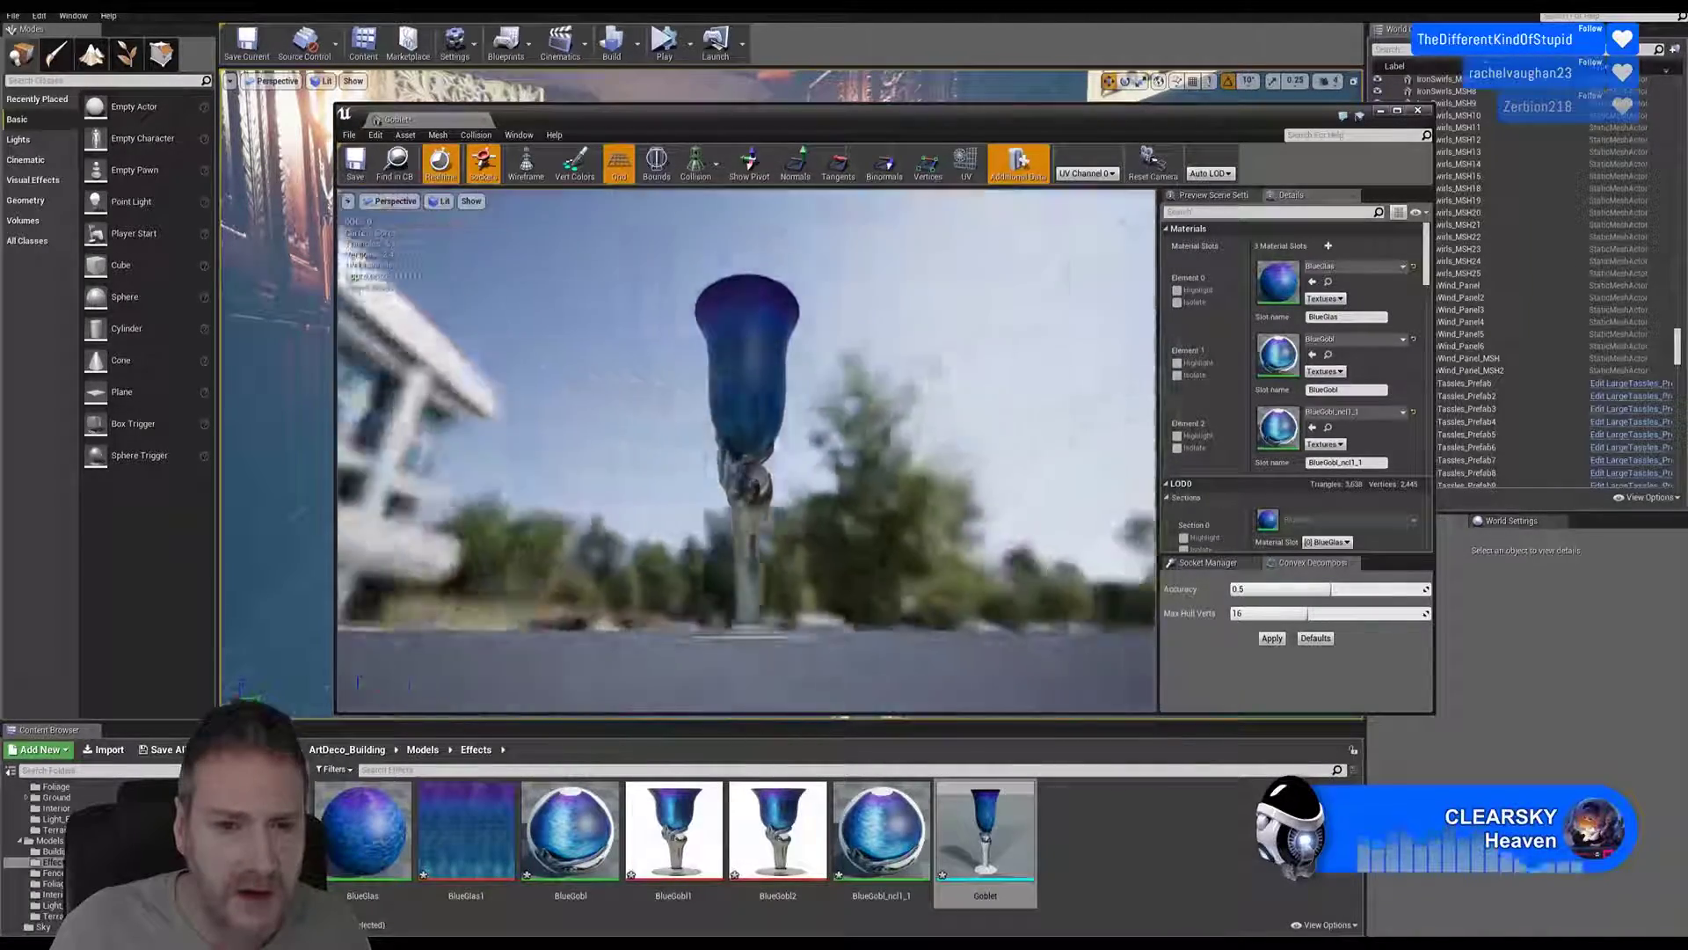
left_click_drag(961, 493, 961, 529)
scroll(758, 518, "up", 4)
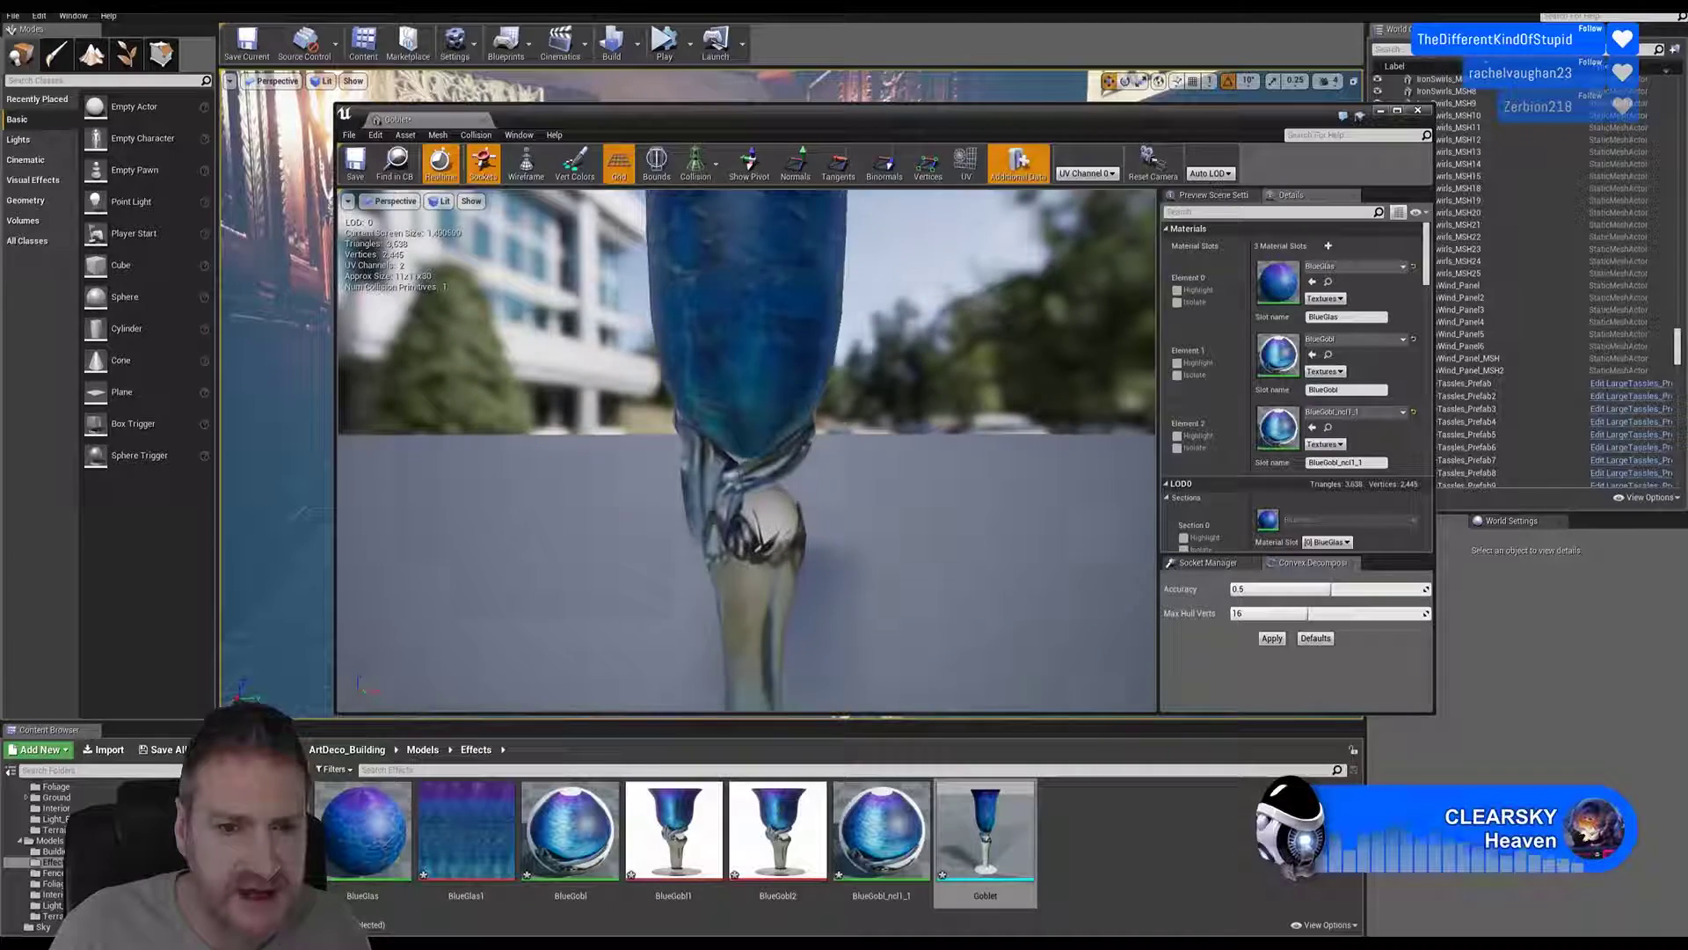
middle_click_drag(760, 533, 778, 607)
scroll(759, 533, "down", 2)
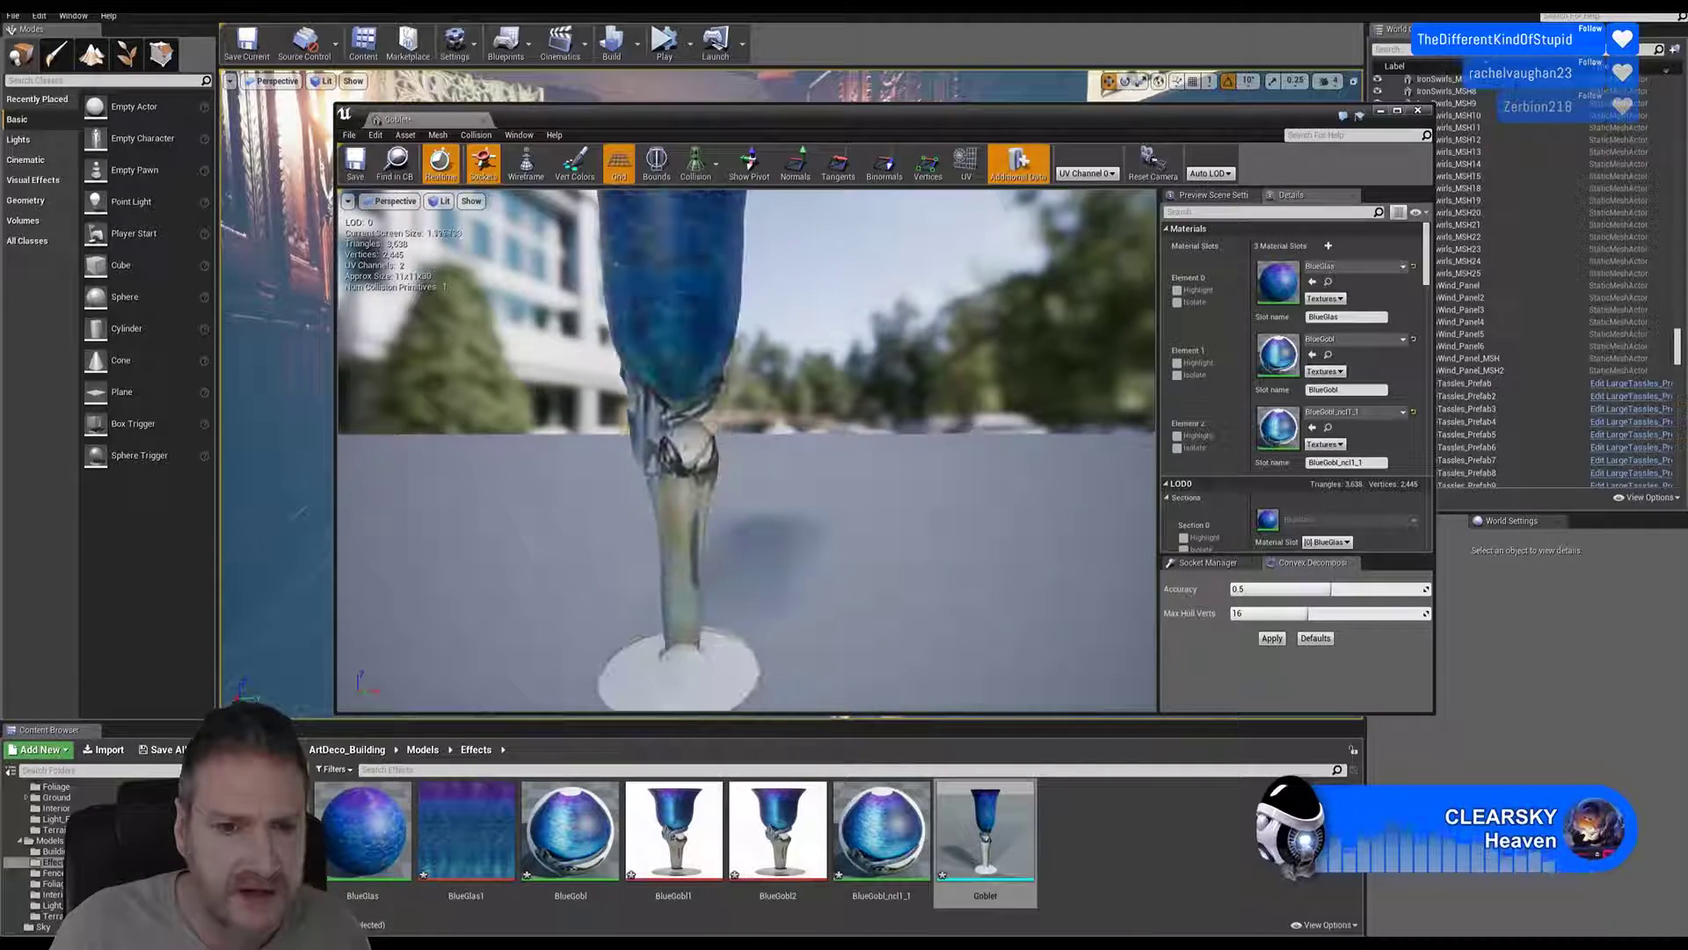
left_click_drag(759, 533, 817, 501)
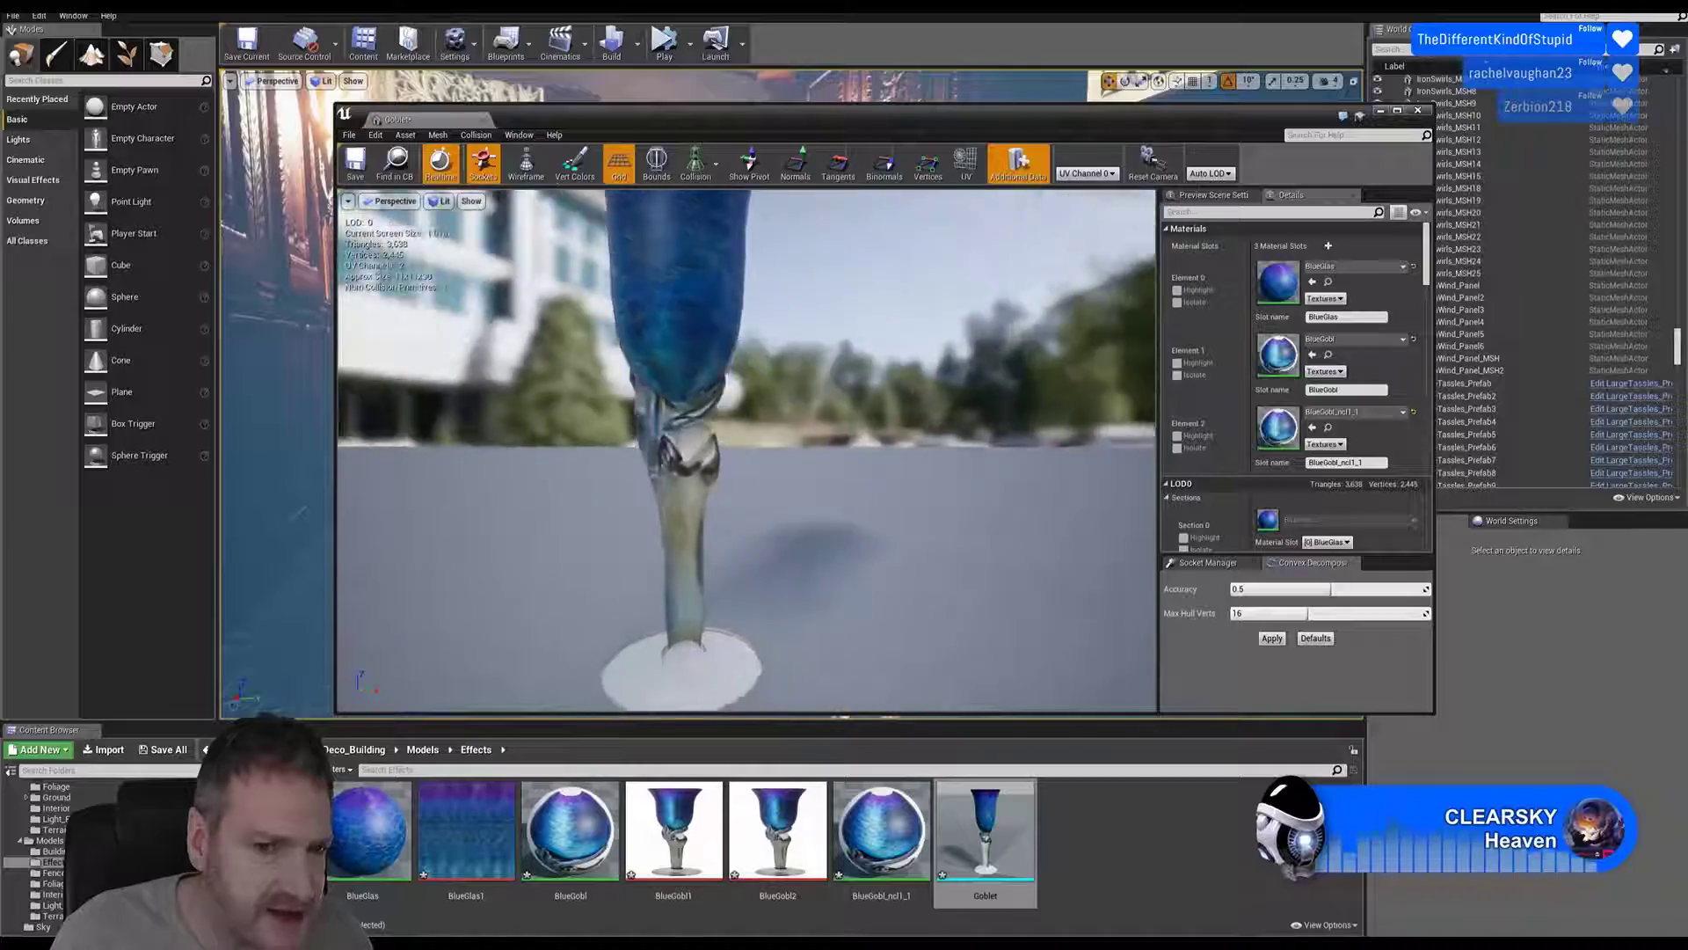
left_click_drag(756, 501, 862, 475)
left_click_drag(767, 670, 775, 648)
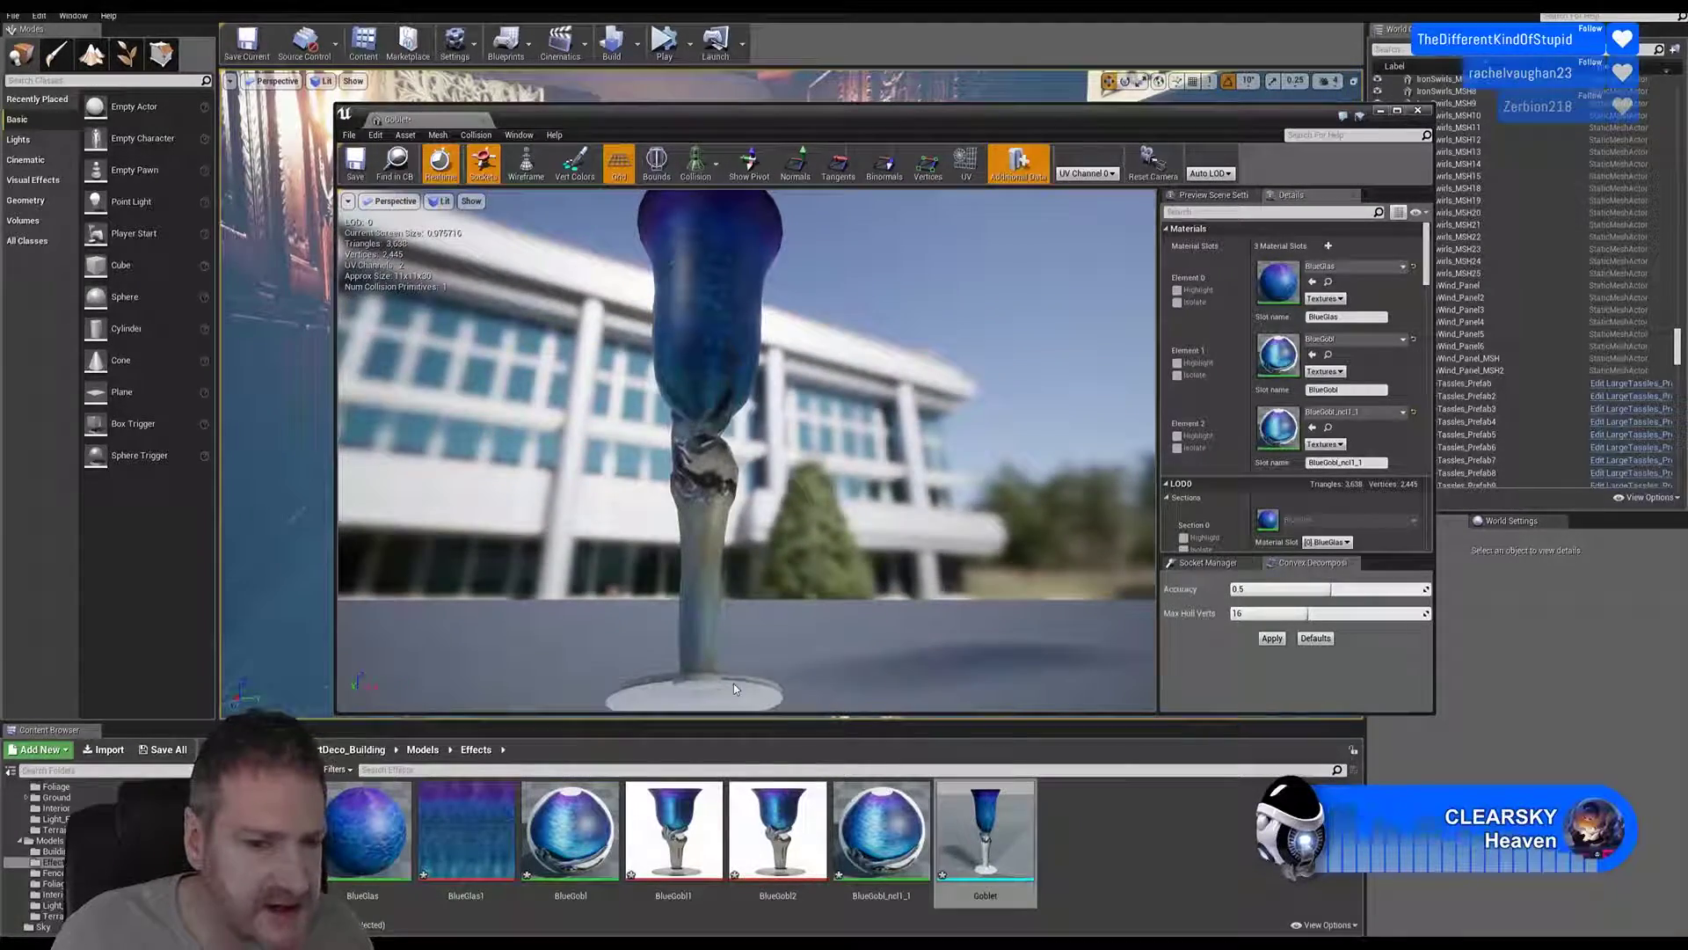
left_click(1417, 111)
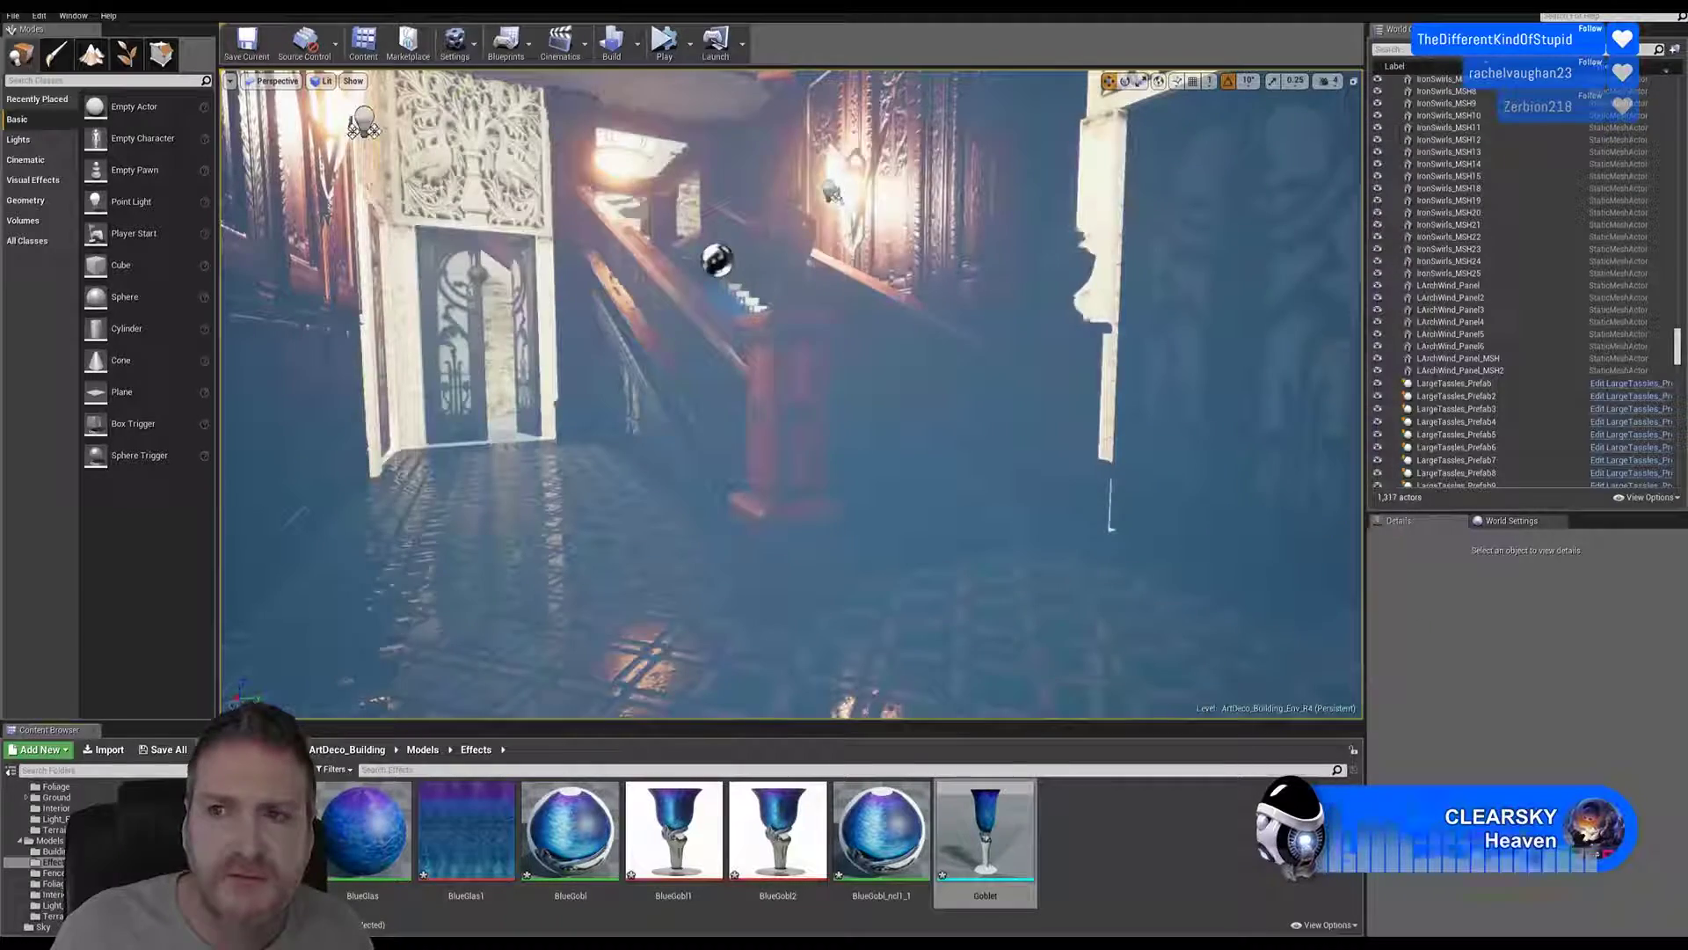
Step: Switch to 3ds Max, isolate the selected BlueGoblet and check its stem up close
key("super+d")
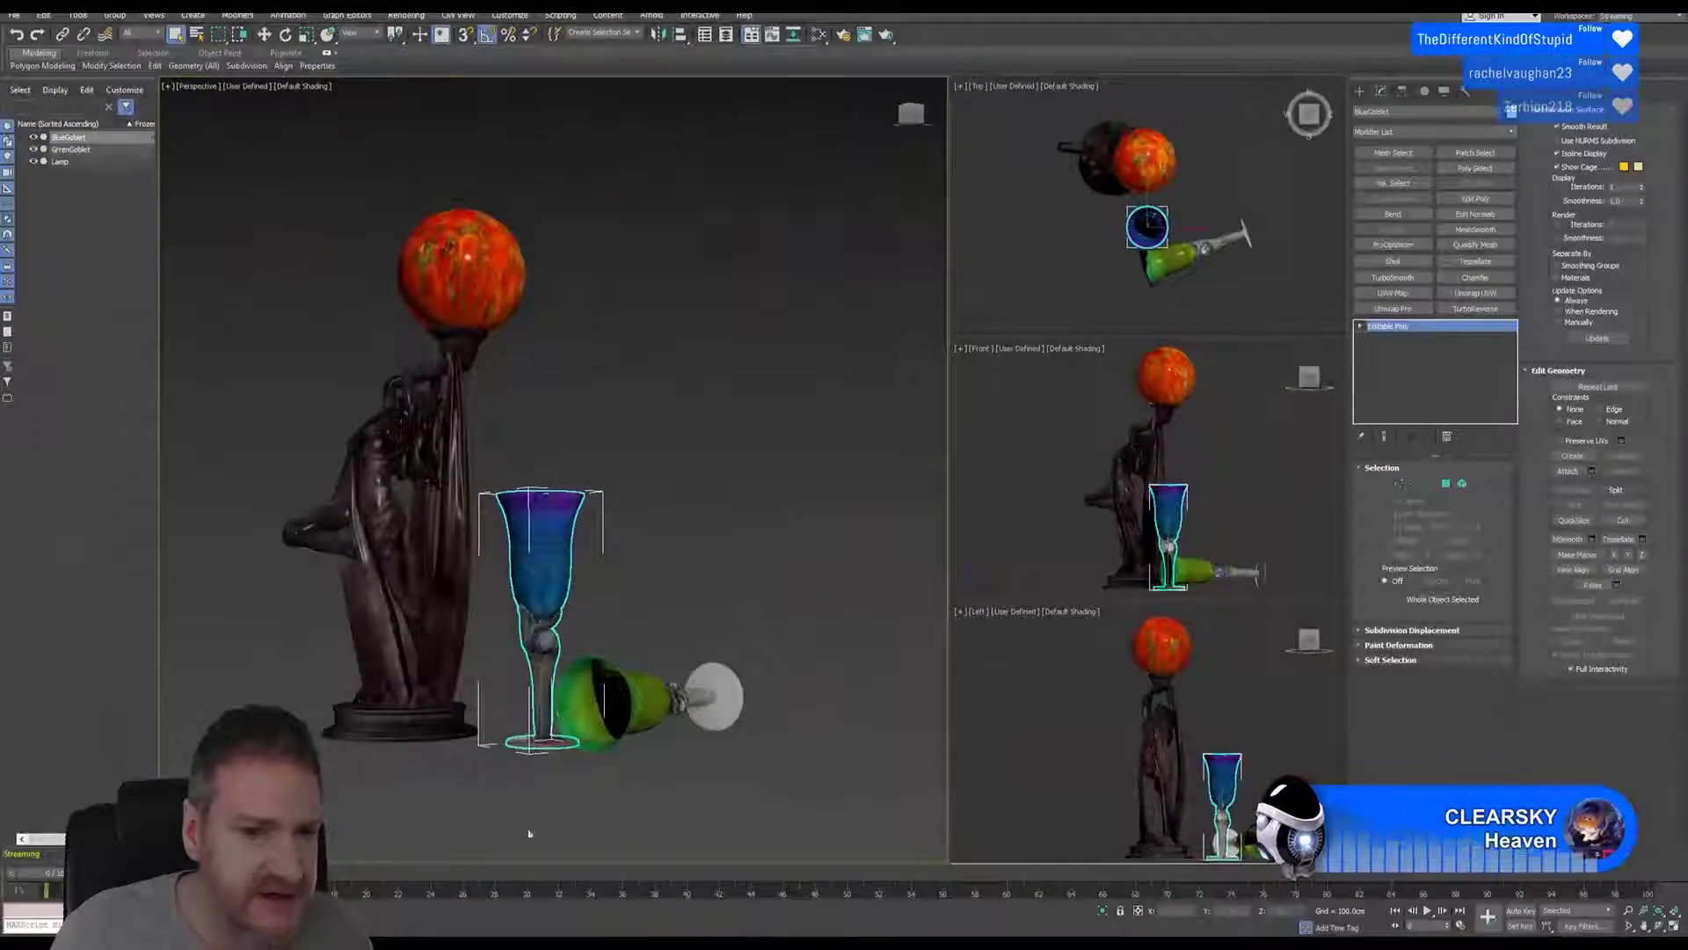
left_click(77, 15)
left_click(117, 155)
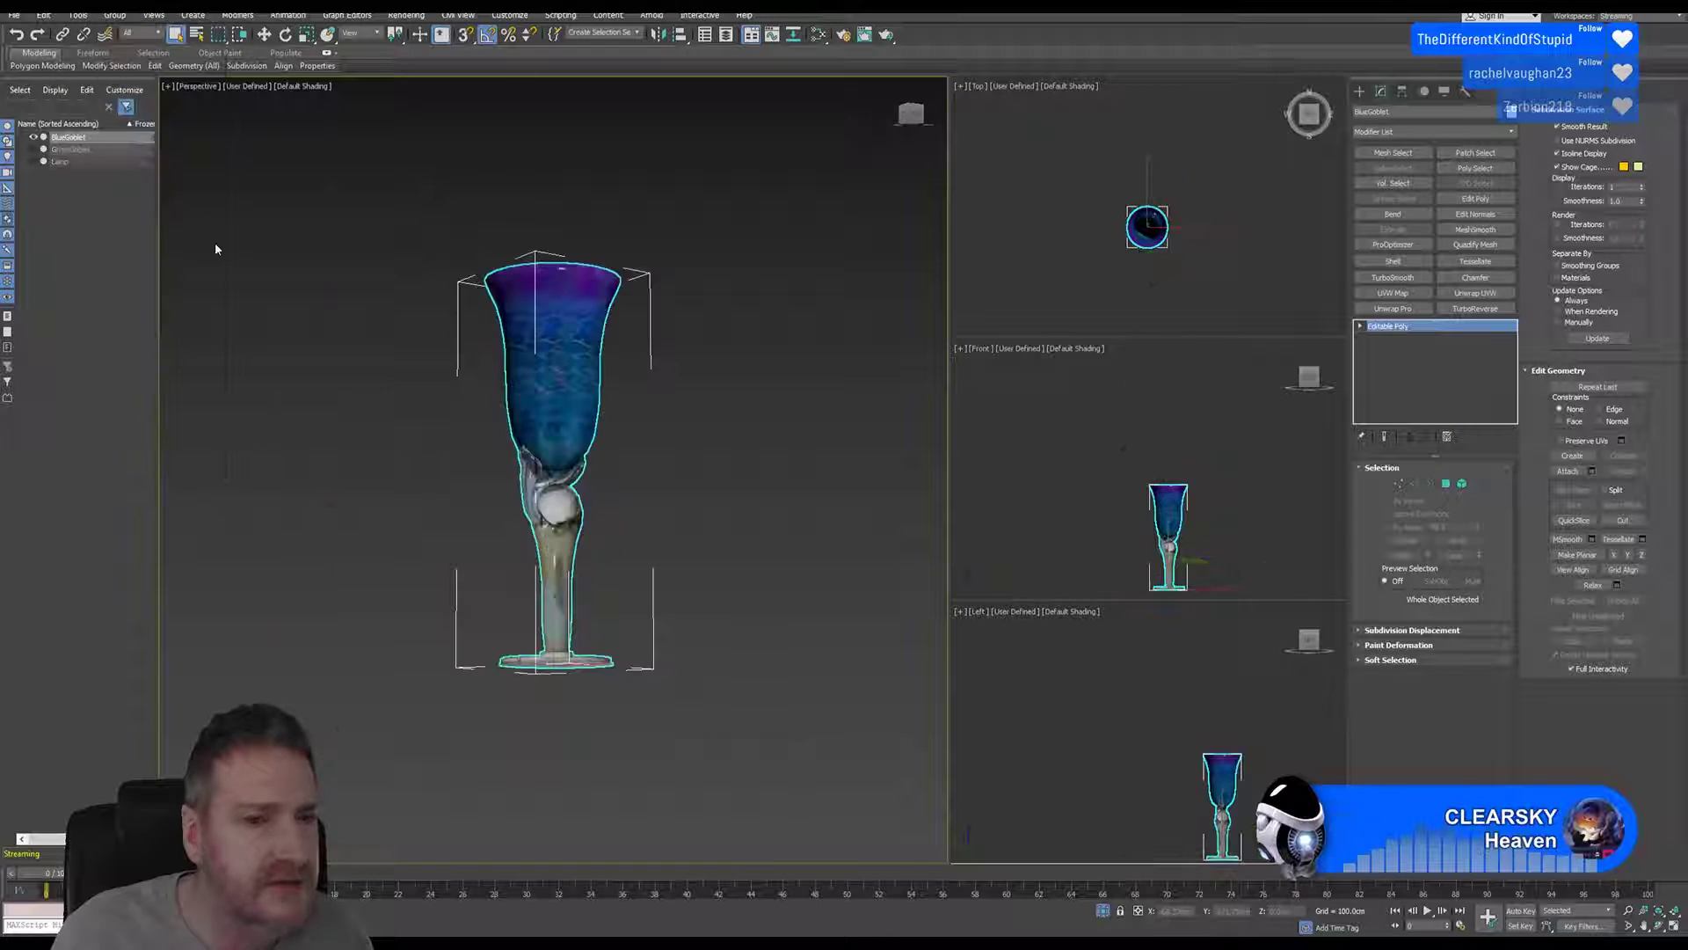
scroll(508, 499, "up", 6)
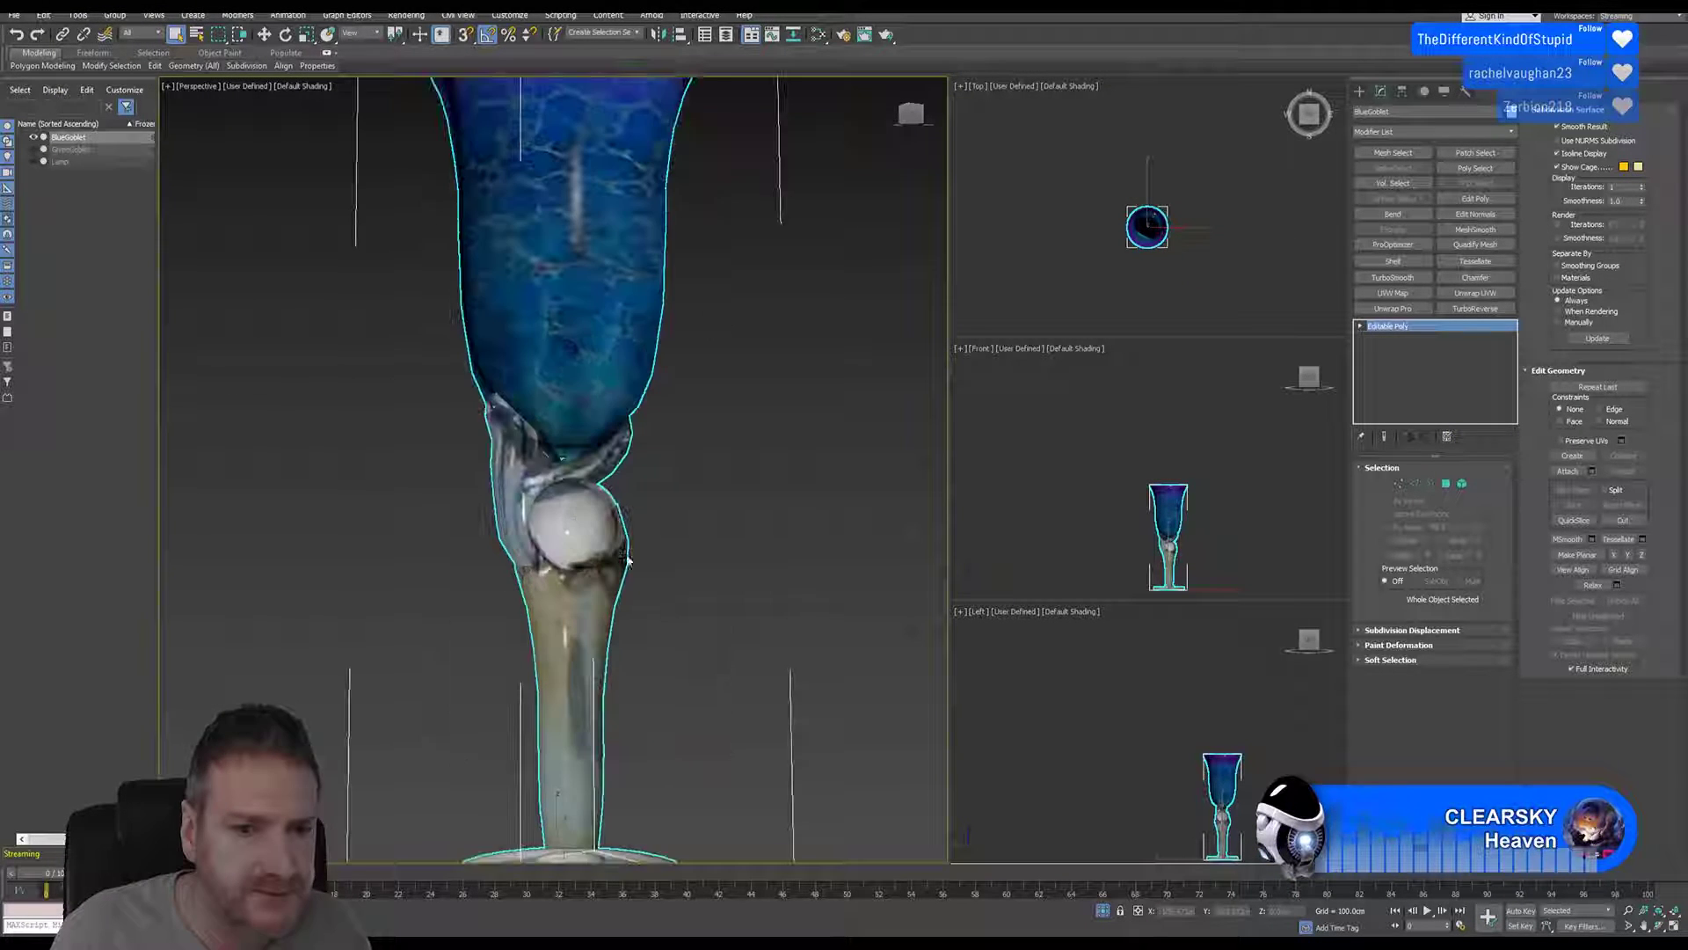
scroll(627, 407, "down", 4)
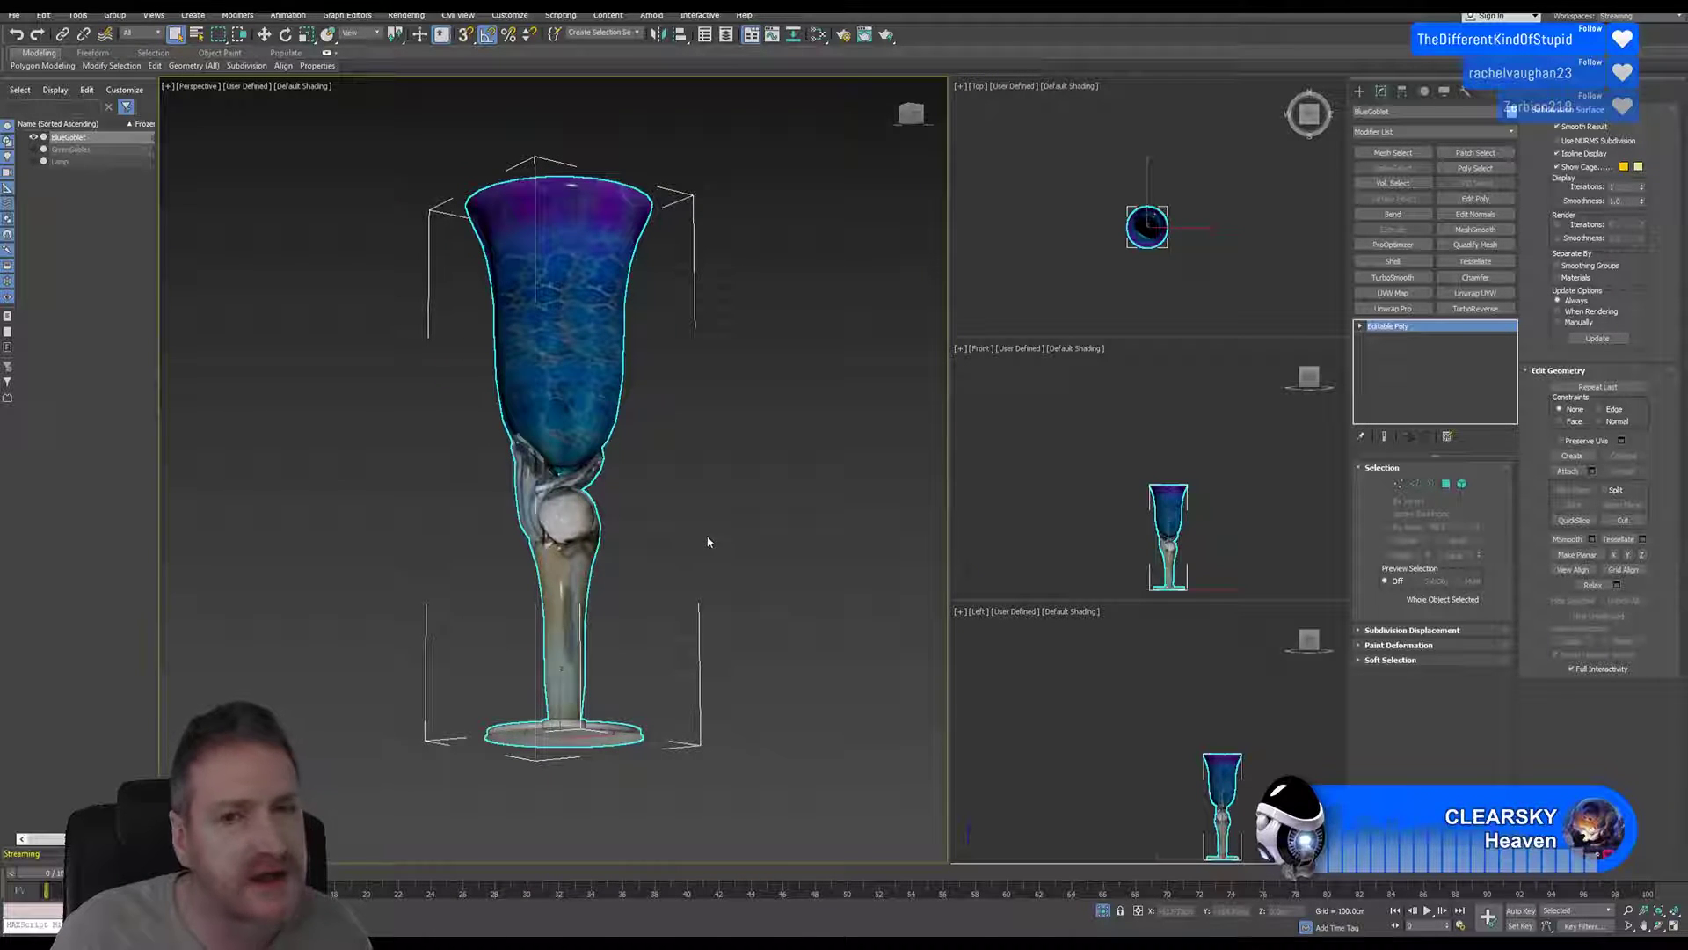
Step: Select the goblet's base, stem and upper stem elements in turn to inspect their smoothing groups and material IDs, then leave element editing
left_click(1462, 485)
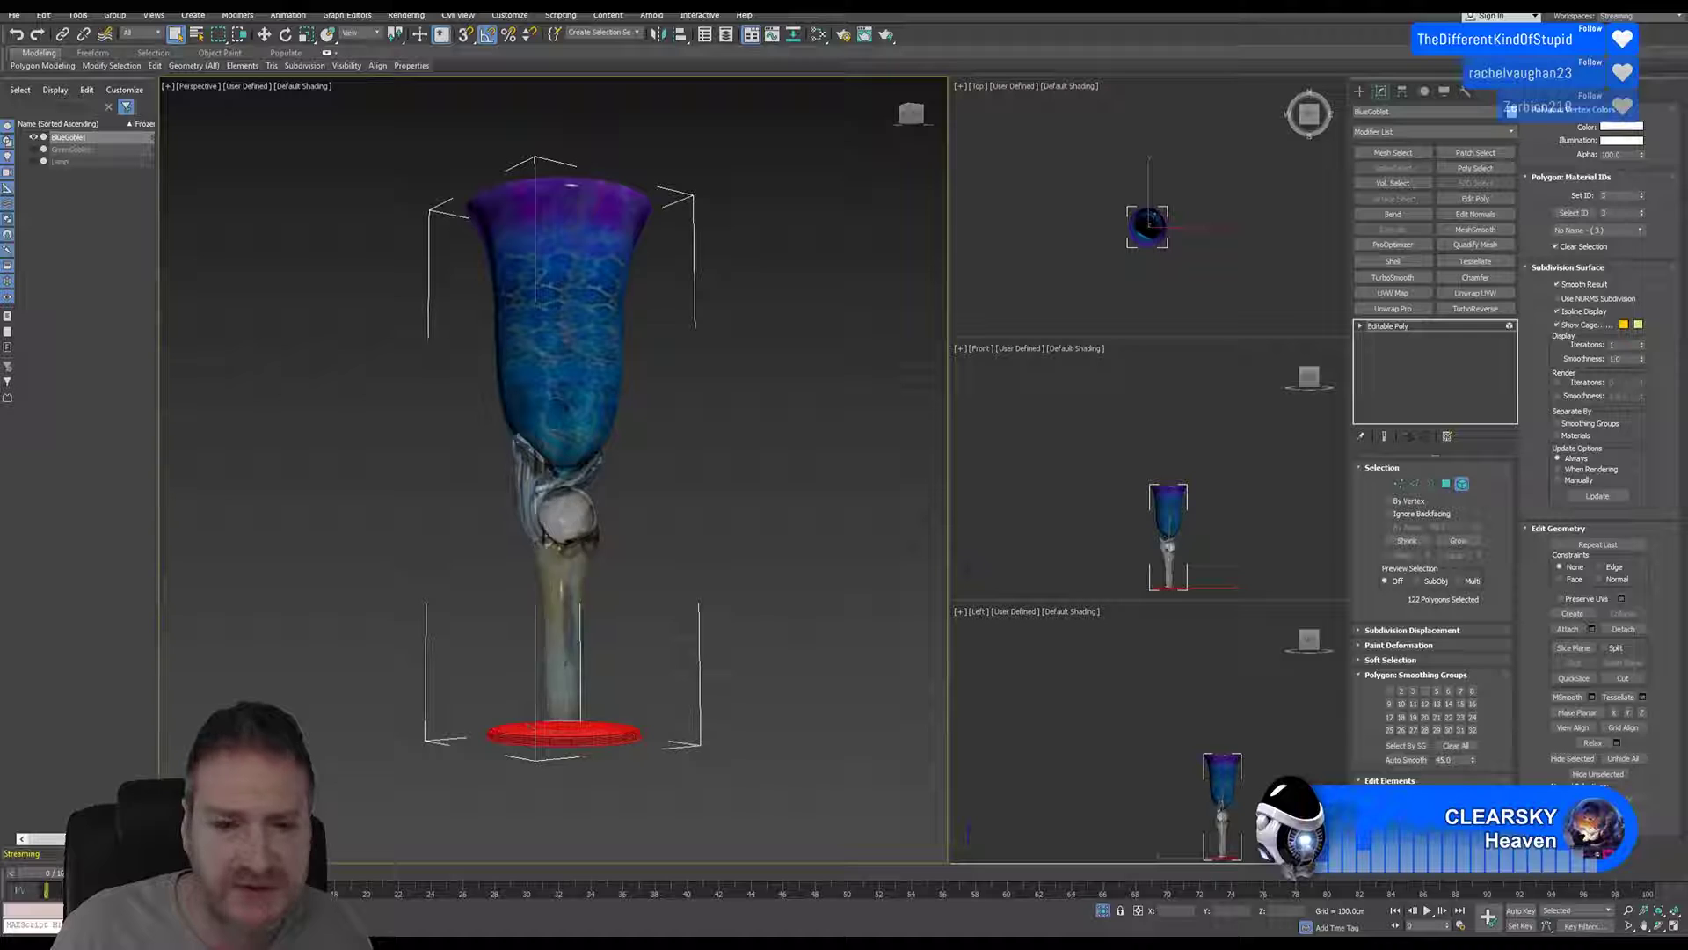
left_click(570, 571)
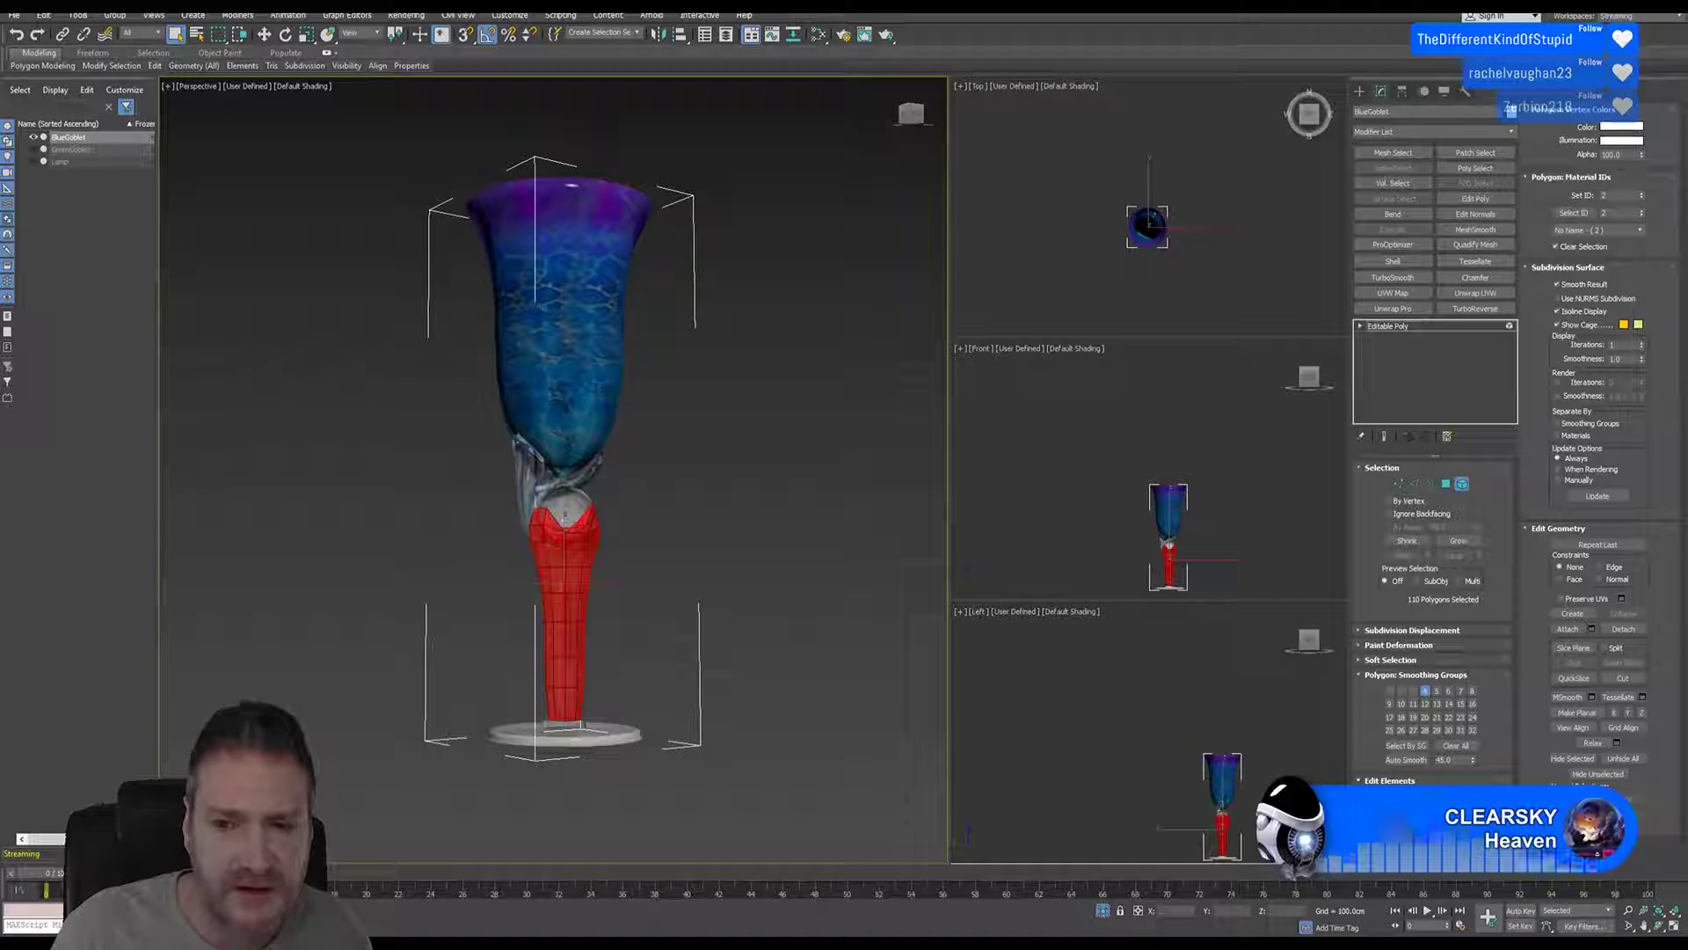
left_click(535, 491)
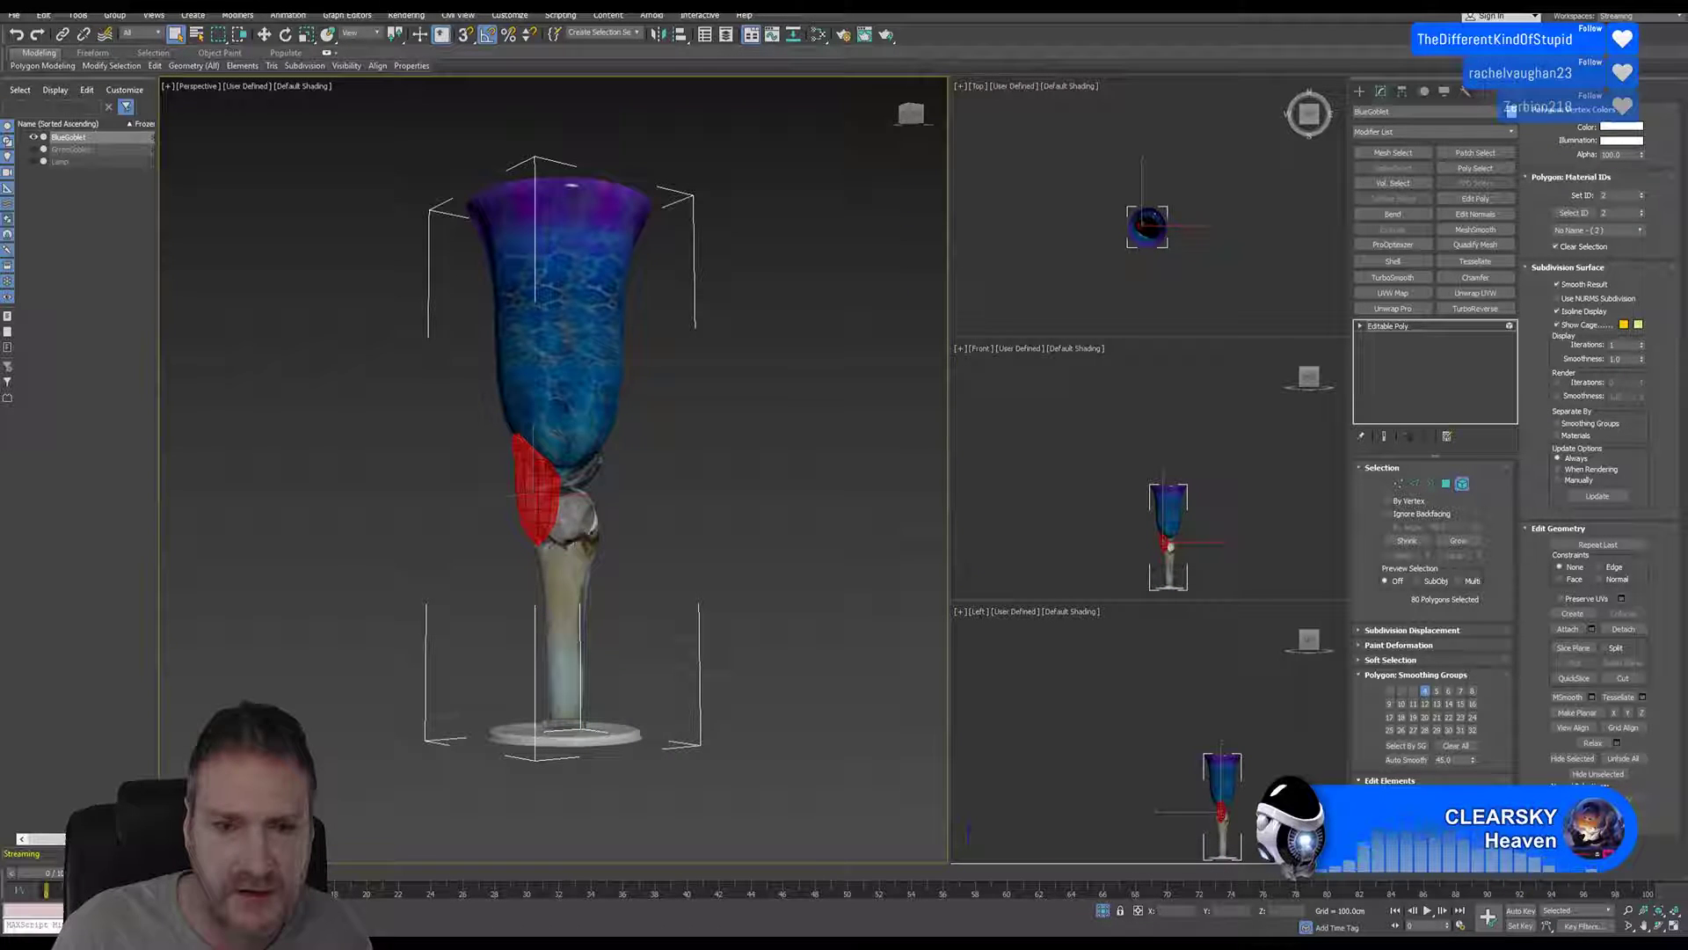
left_click(588, 472)
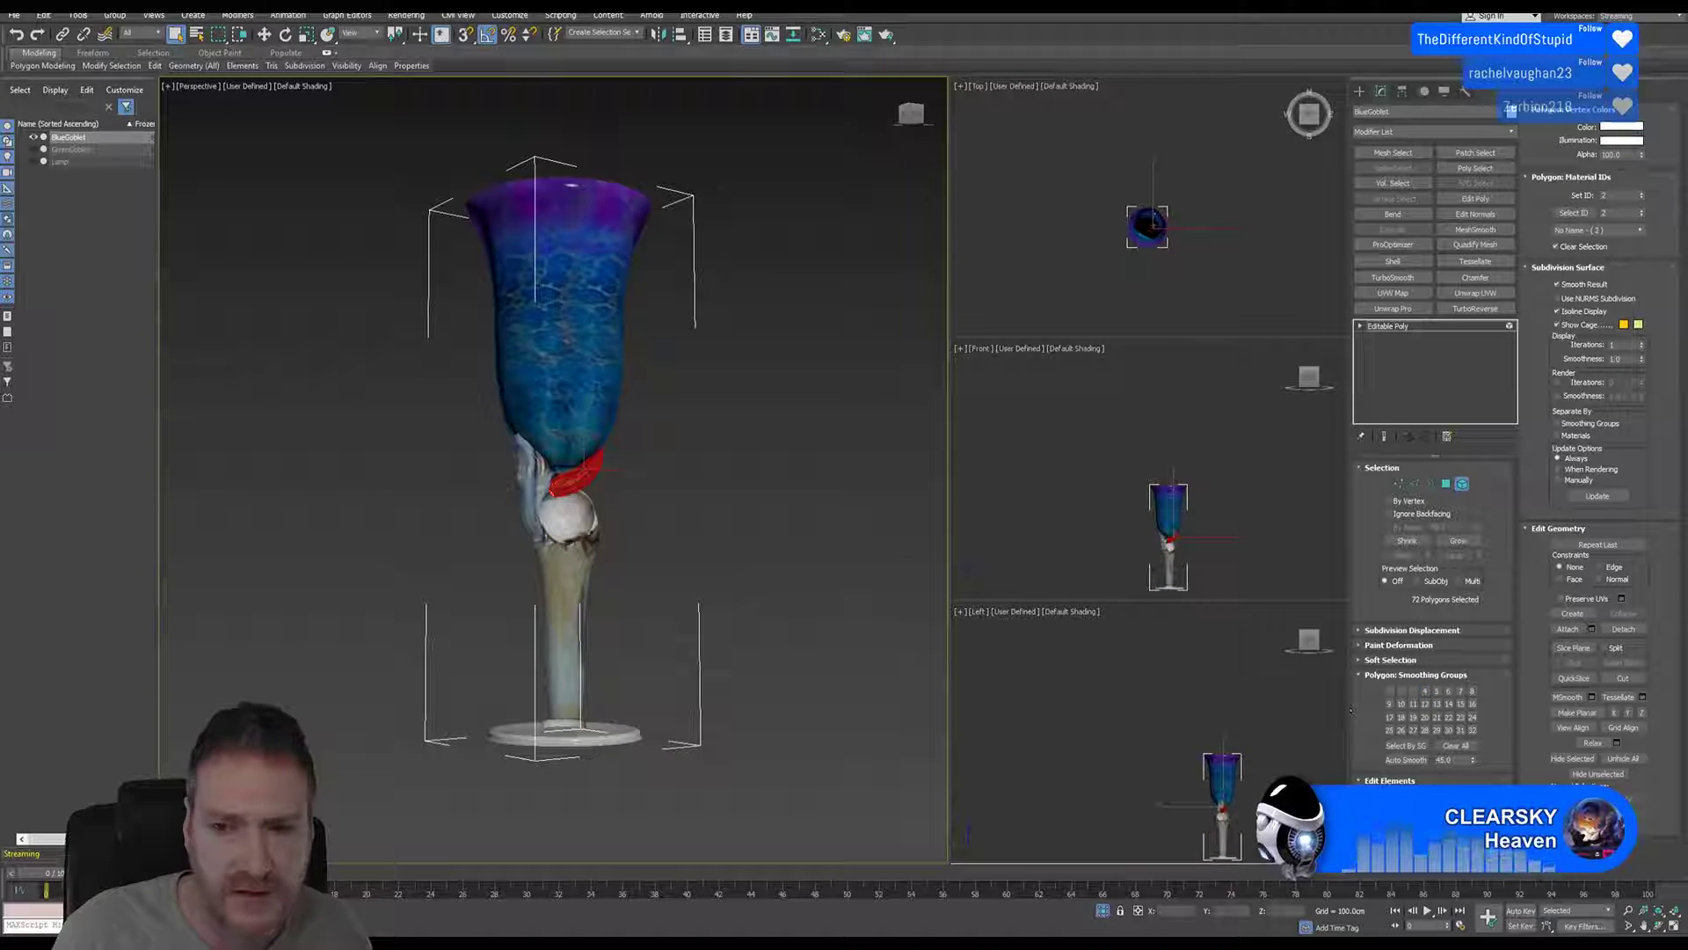
left_click(1658, 926)
left_click_drag(716, 531, 615, 526)
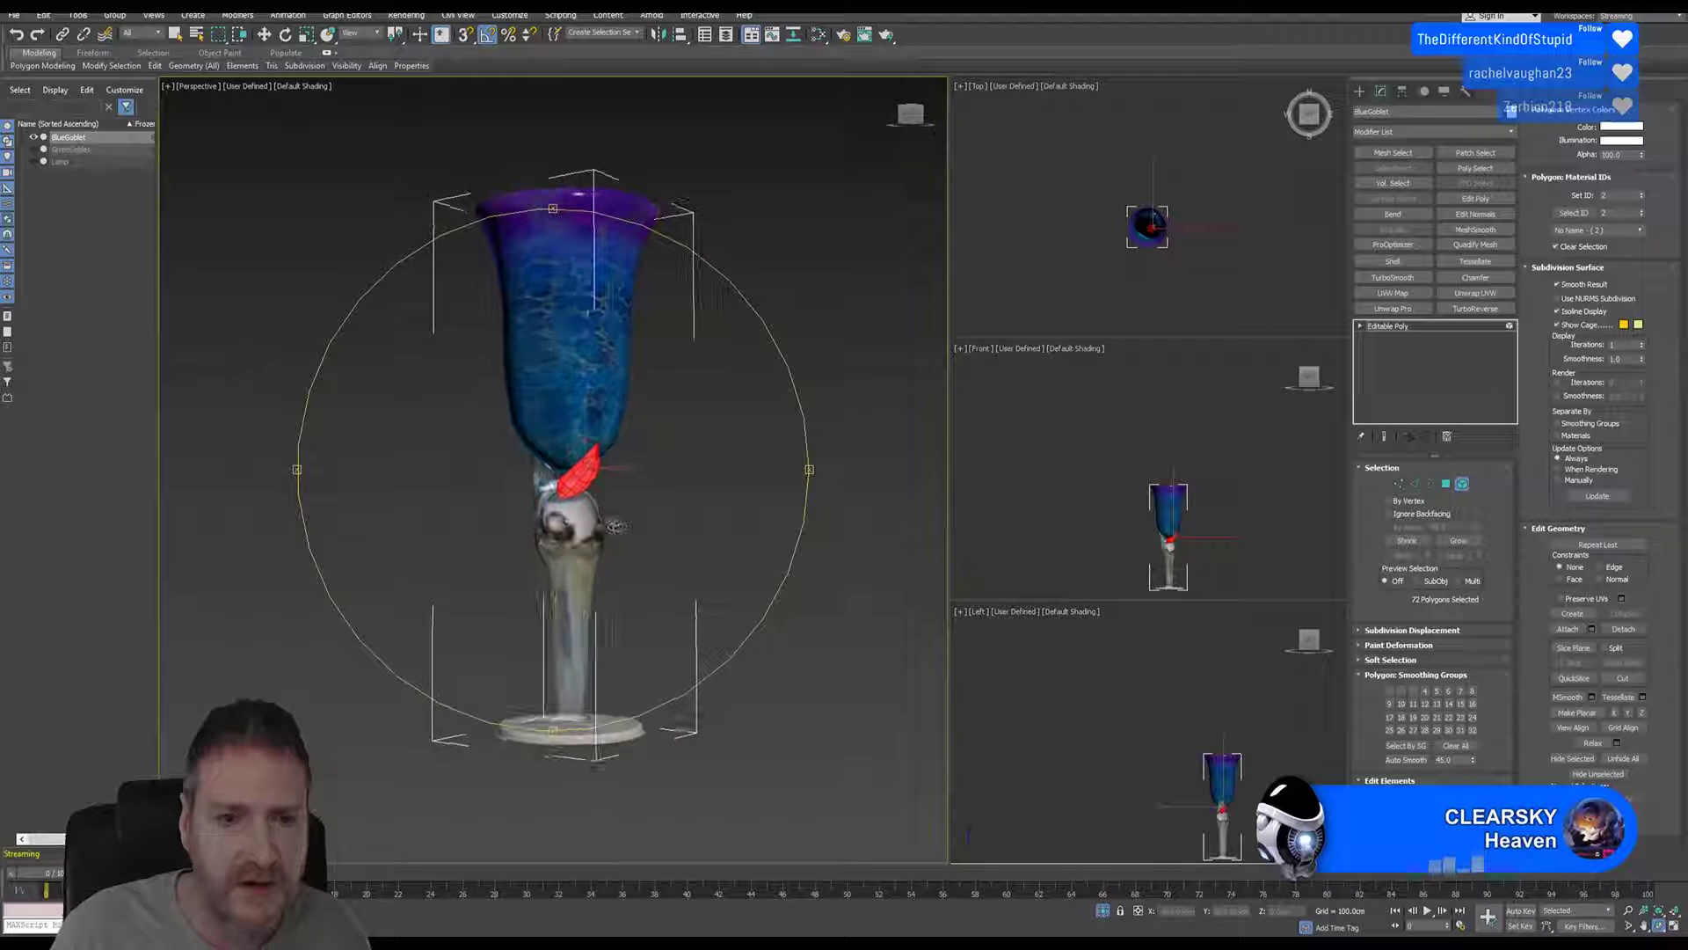
left_click(1387, 326)
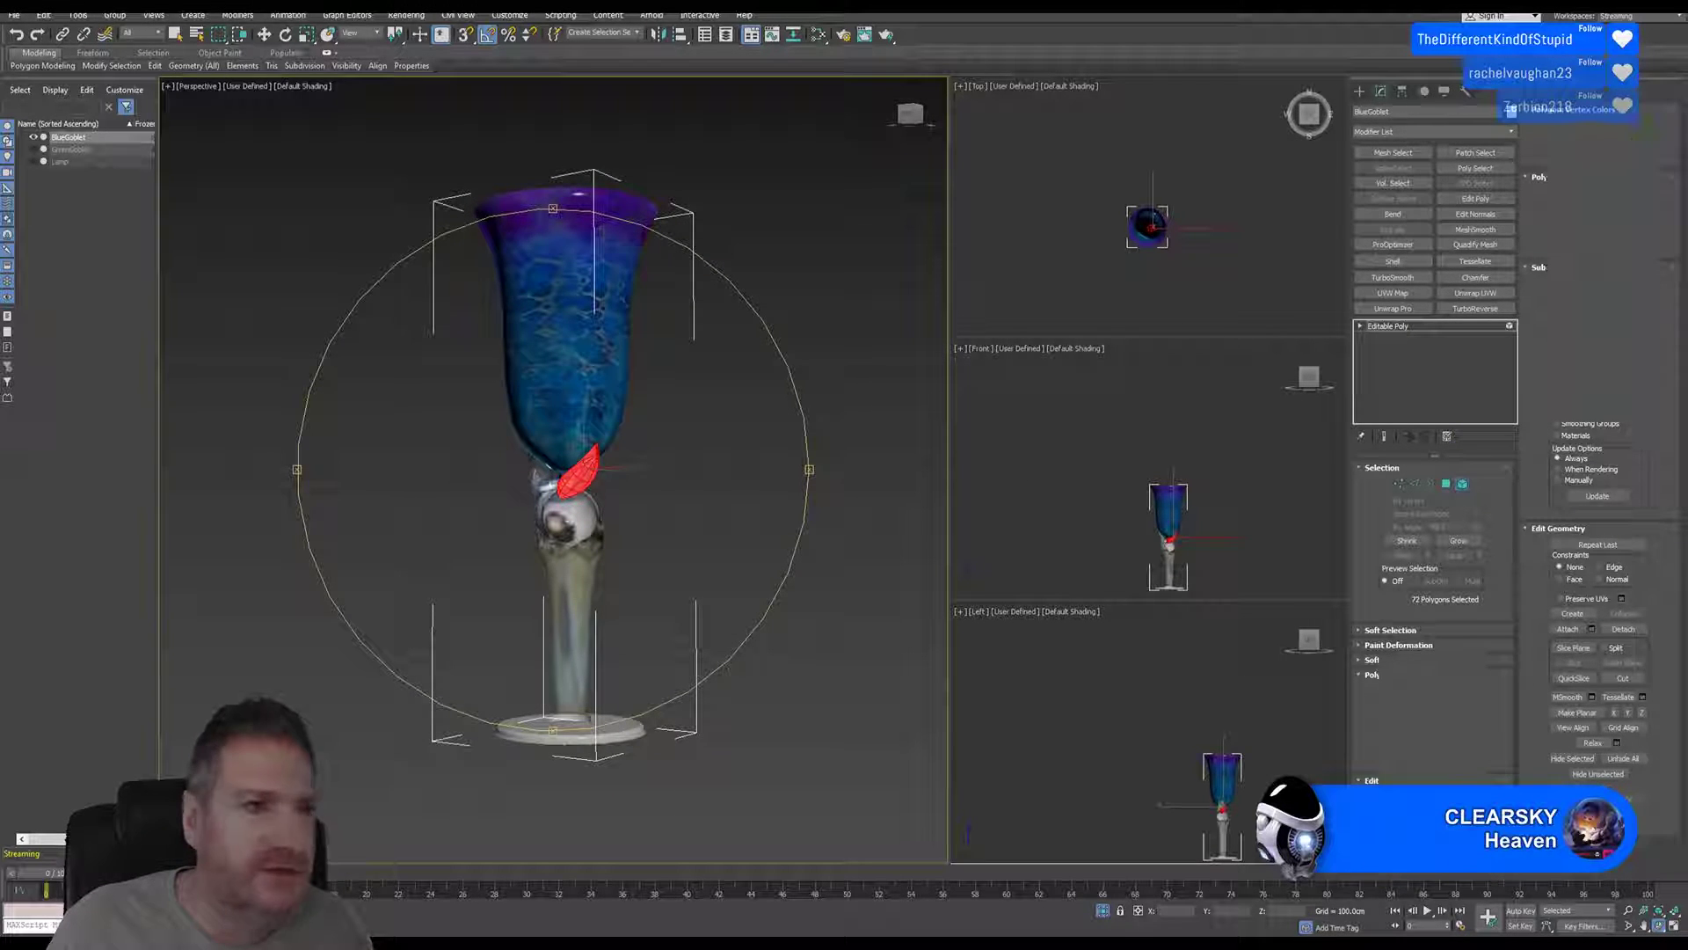
Step: Export the isolated BlueGoblet again as FBX, overwriting Goblet.FBX in the Lady Lamp folder with the same options
left_click(14, 16)
mouse_move(70, 220)
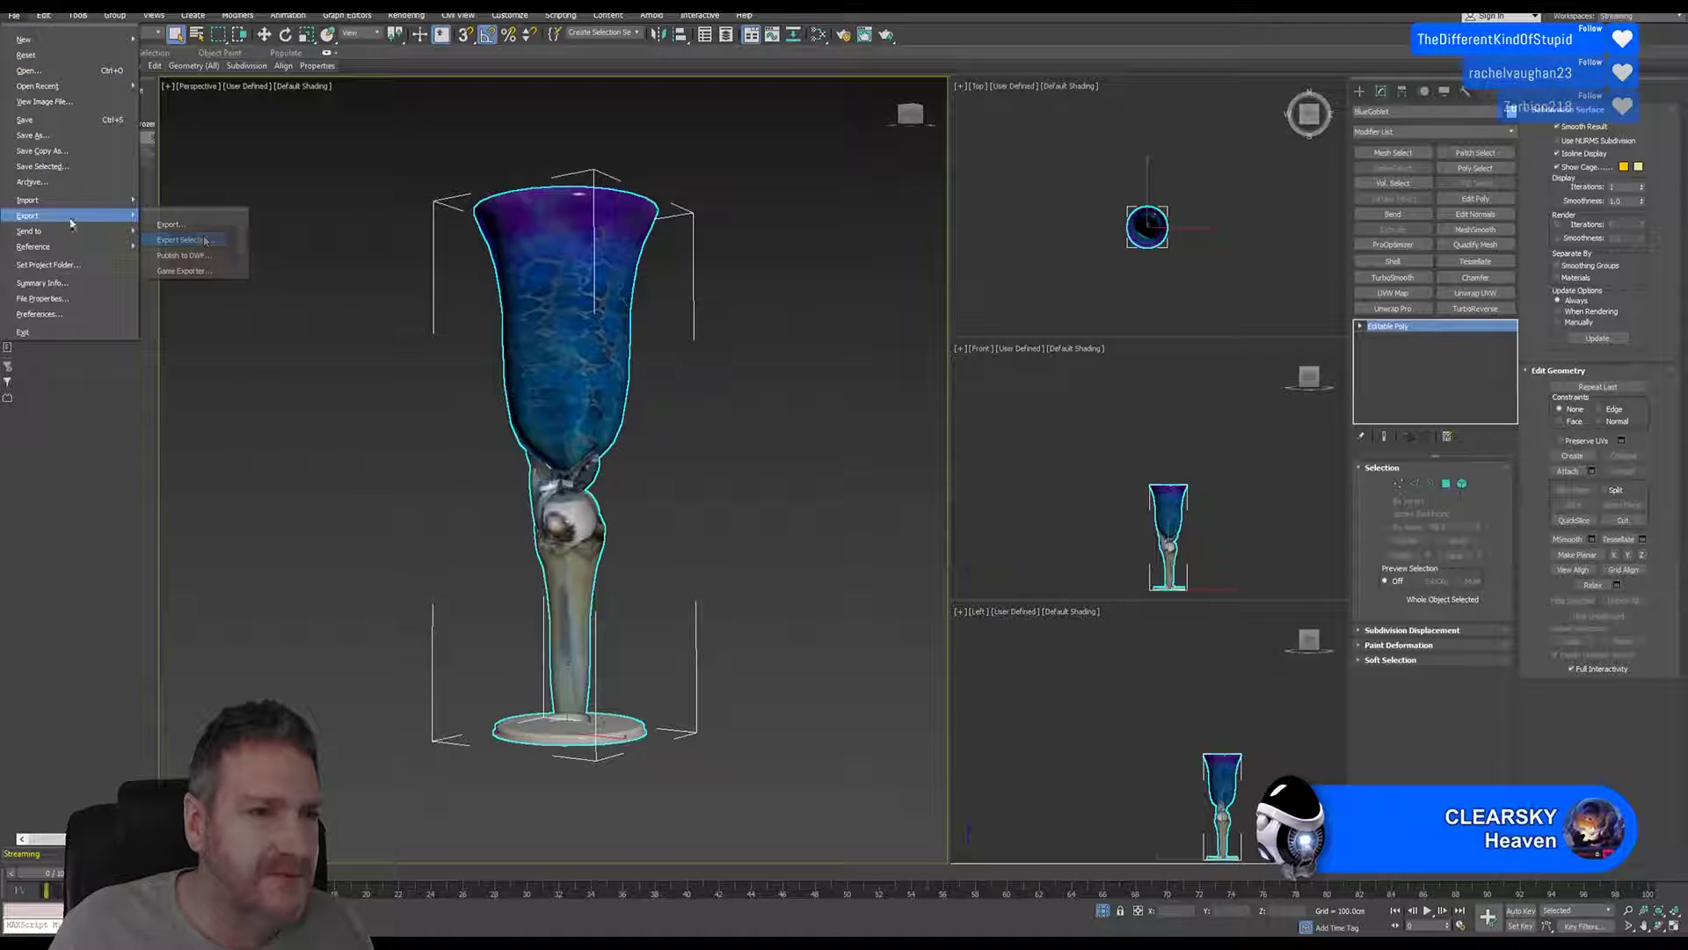
left_click(204, 242)
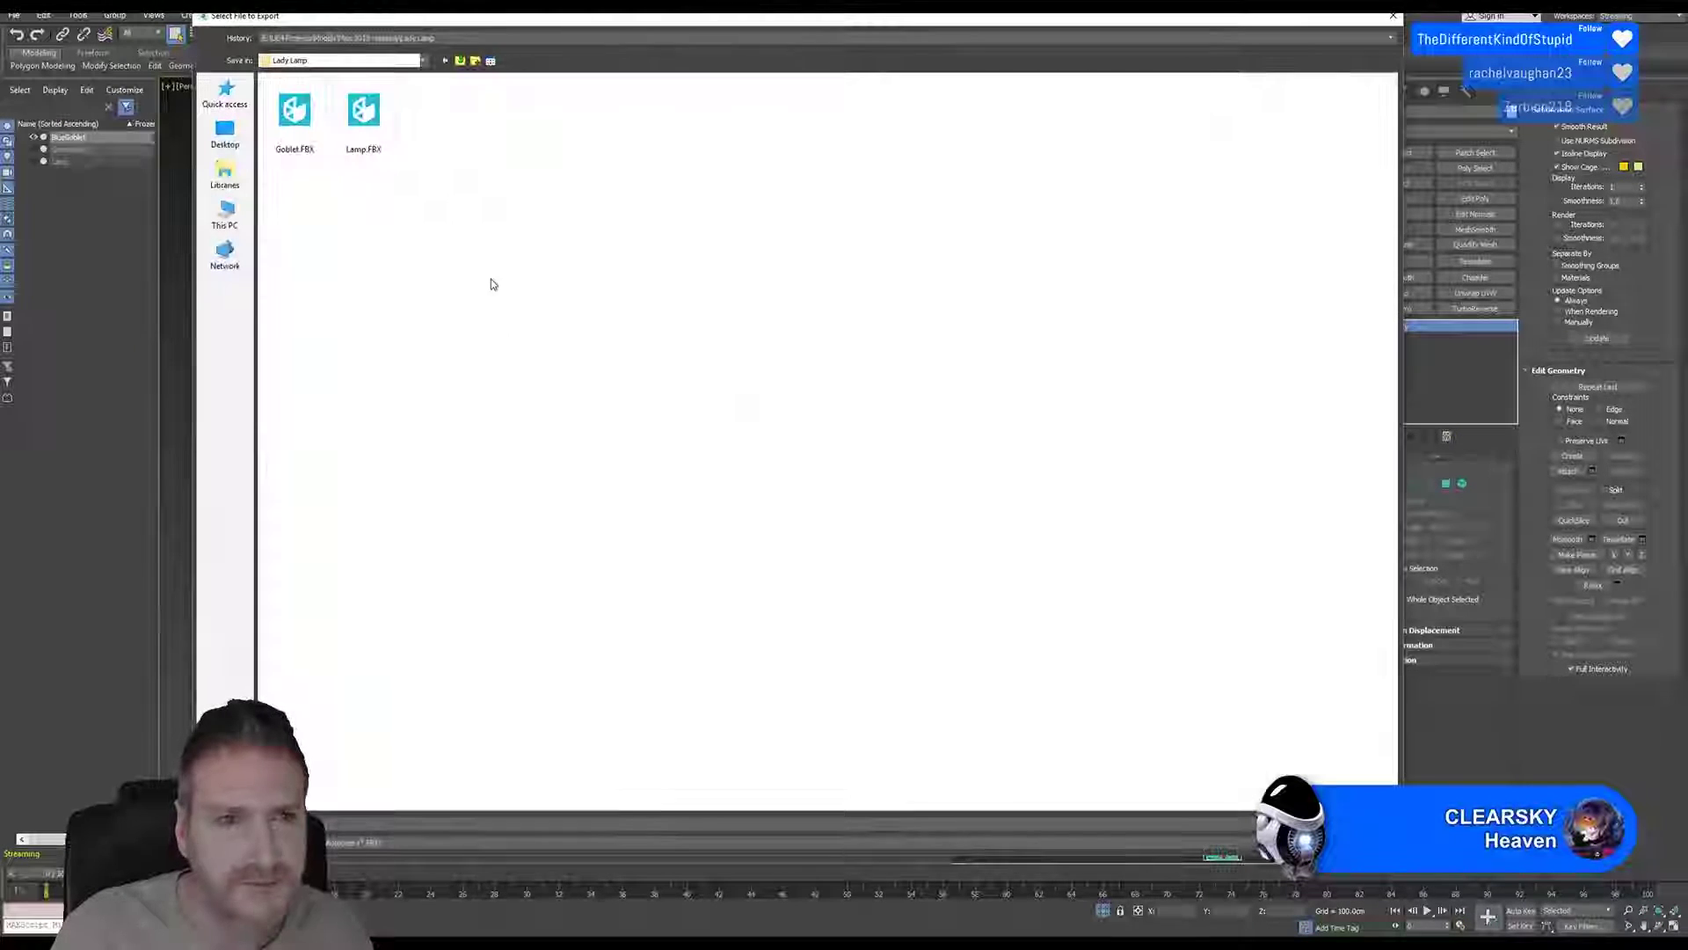
left_click(292, 144)
key("Return")
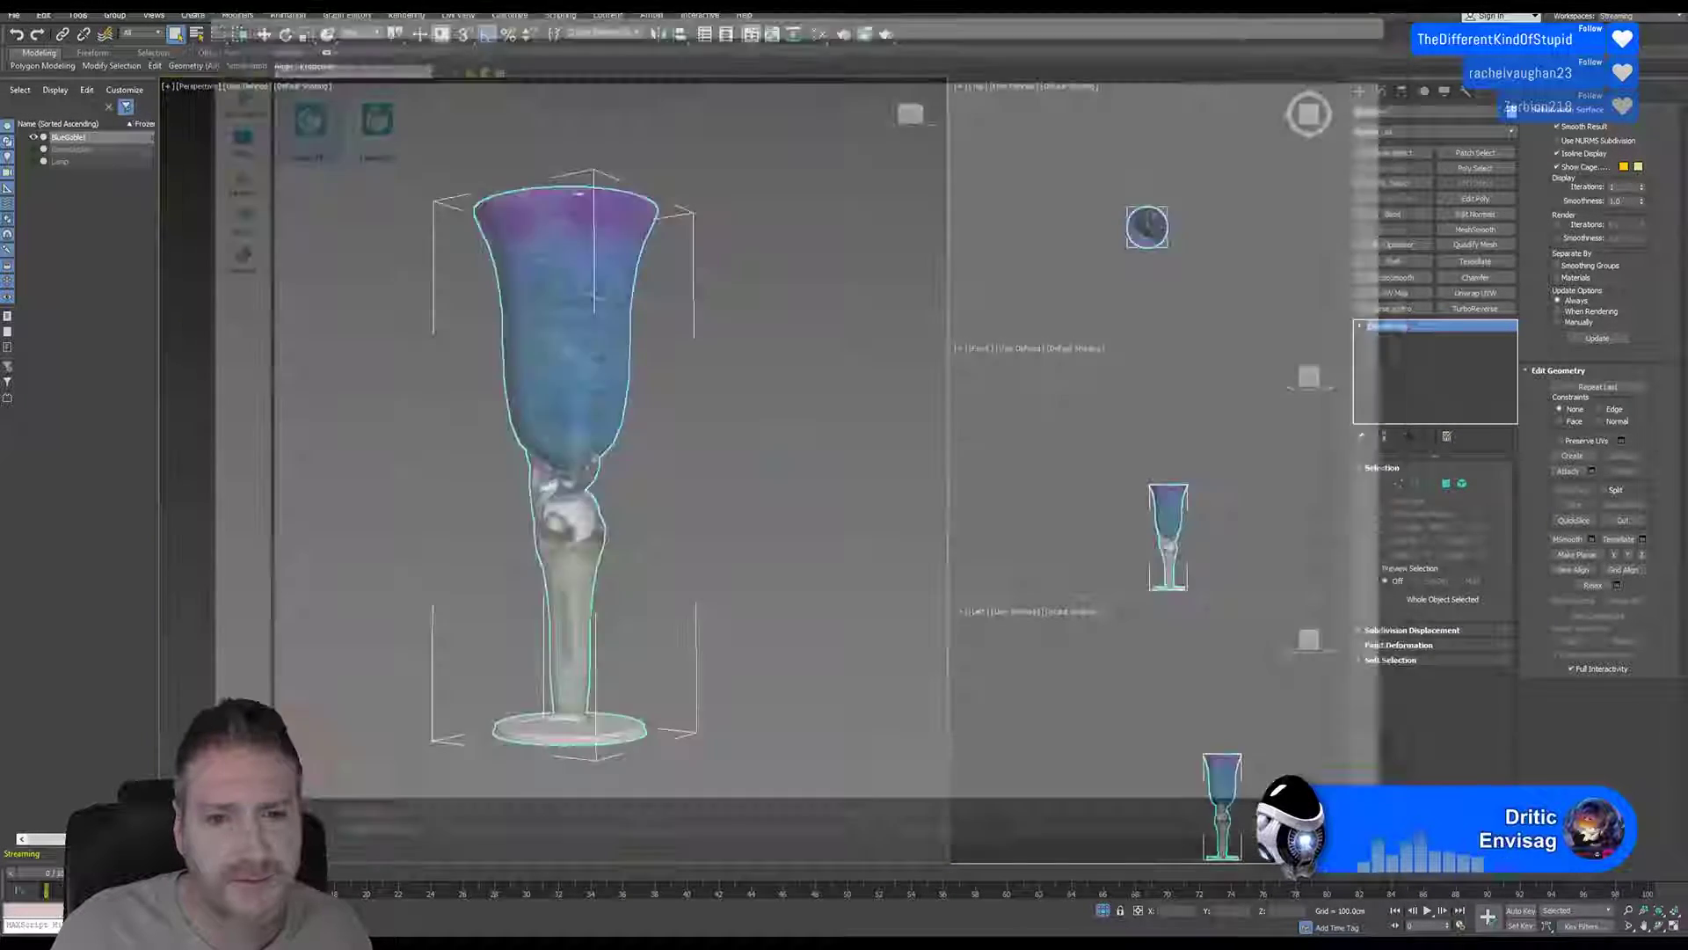
left_click(874, 528)
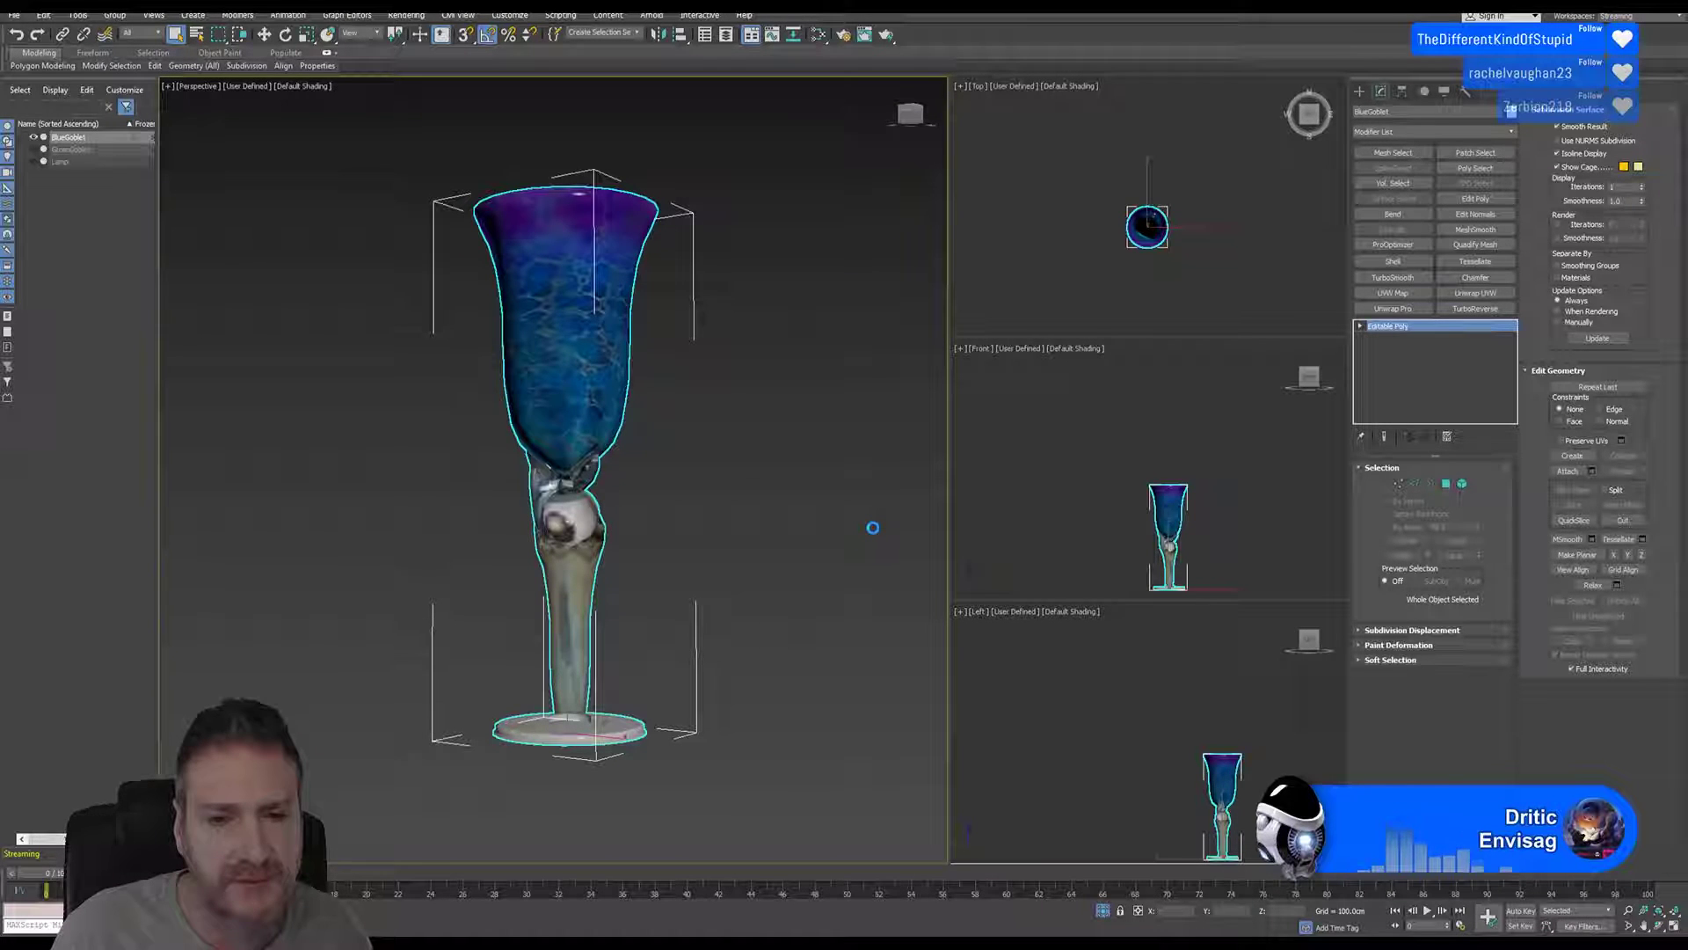
left_click(937, 589)
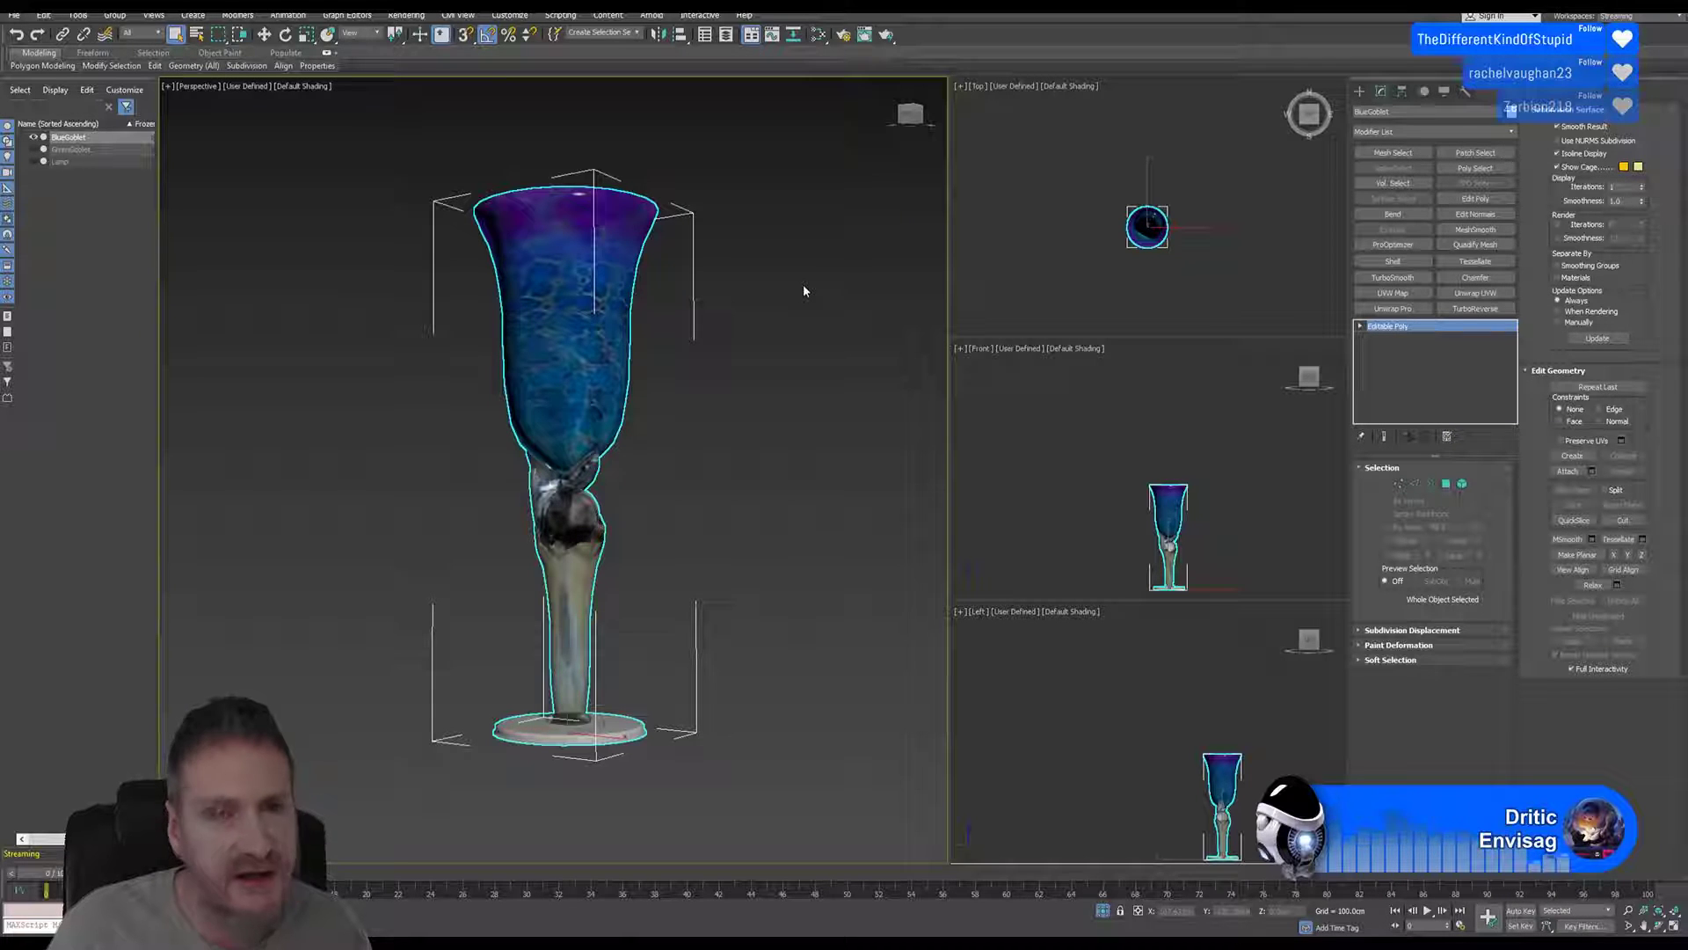
Step: Switch to Unreal Editor and reimport the Goblet static mesh from the Effects folder
key("super+d")
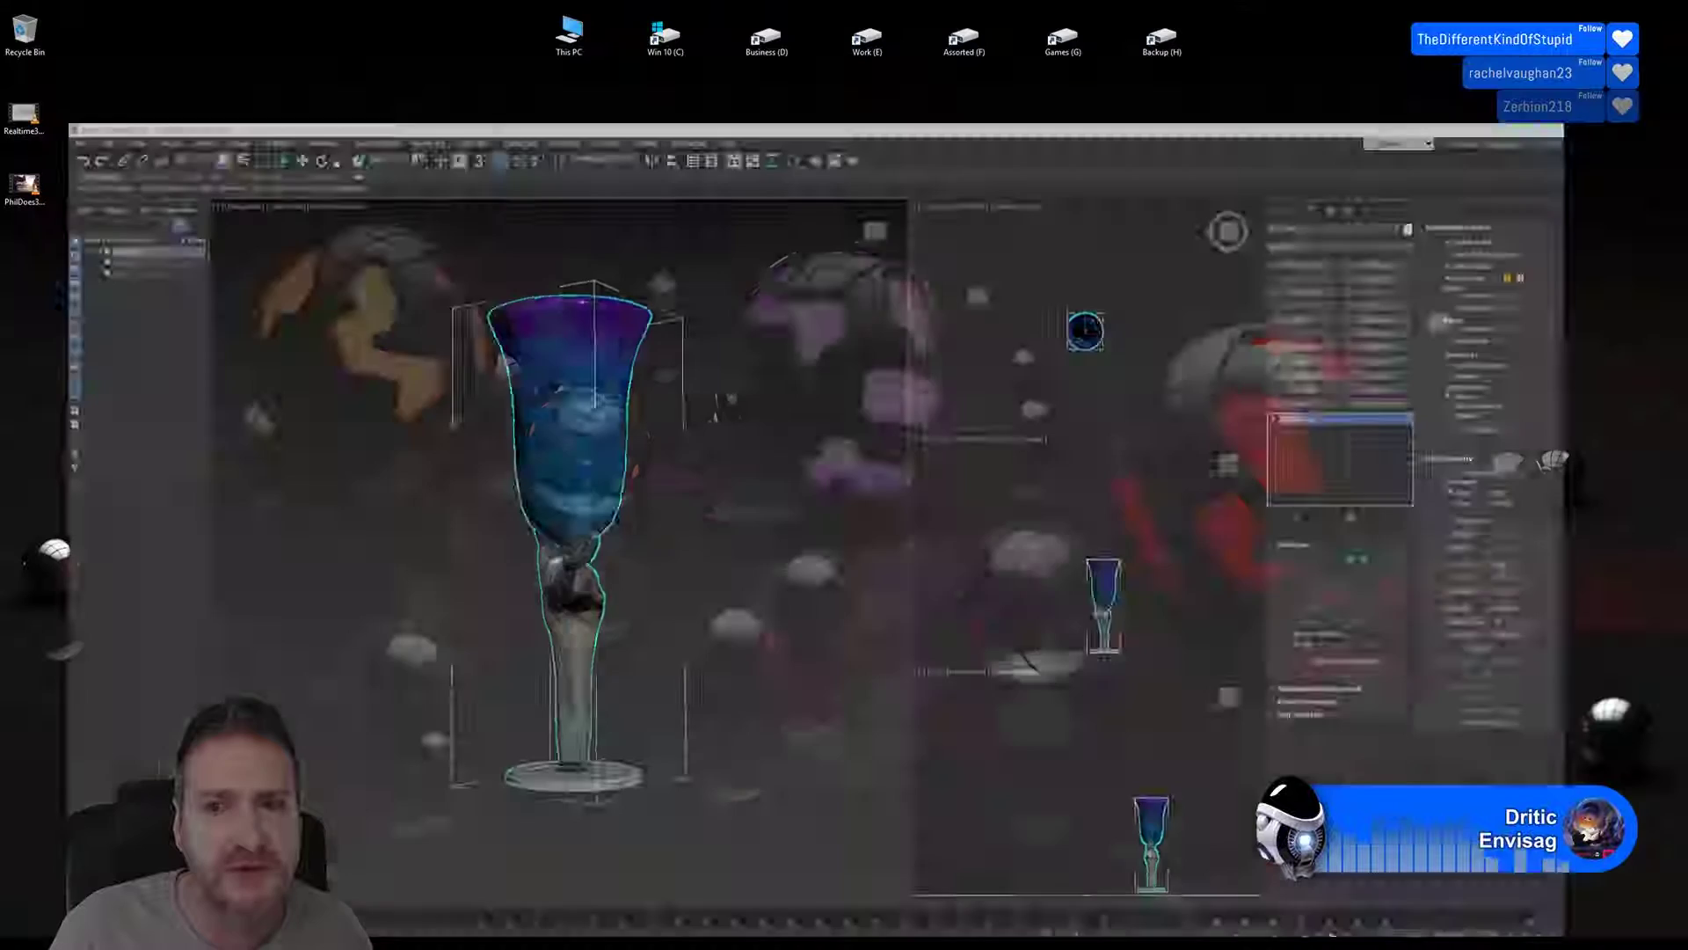
left_click(563, 943)
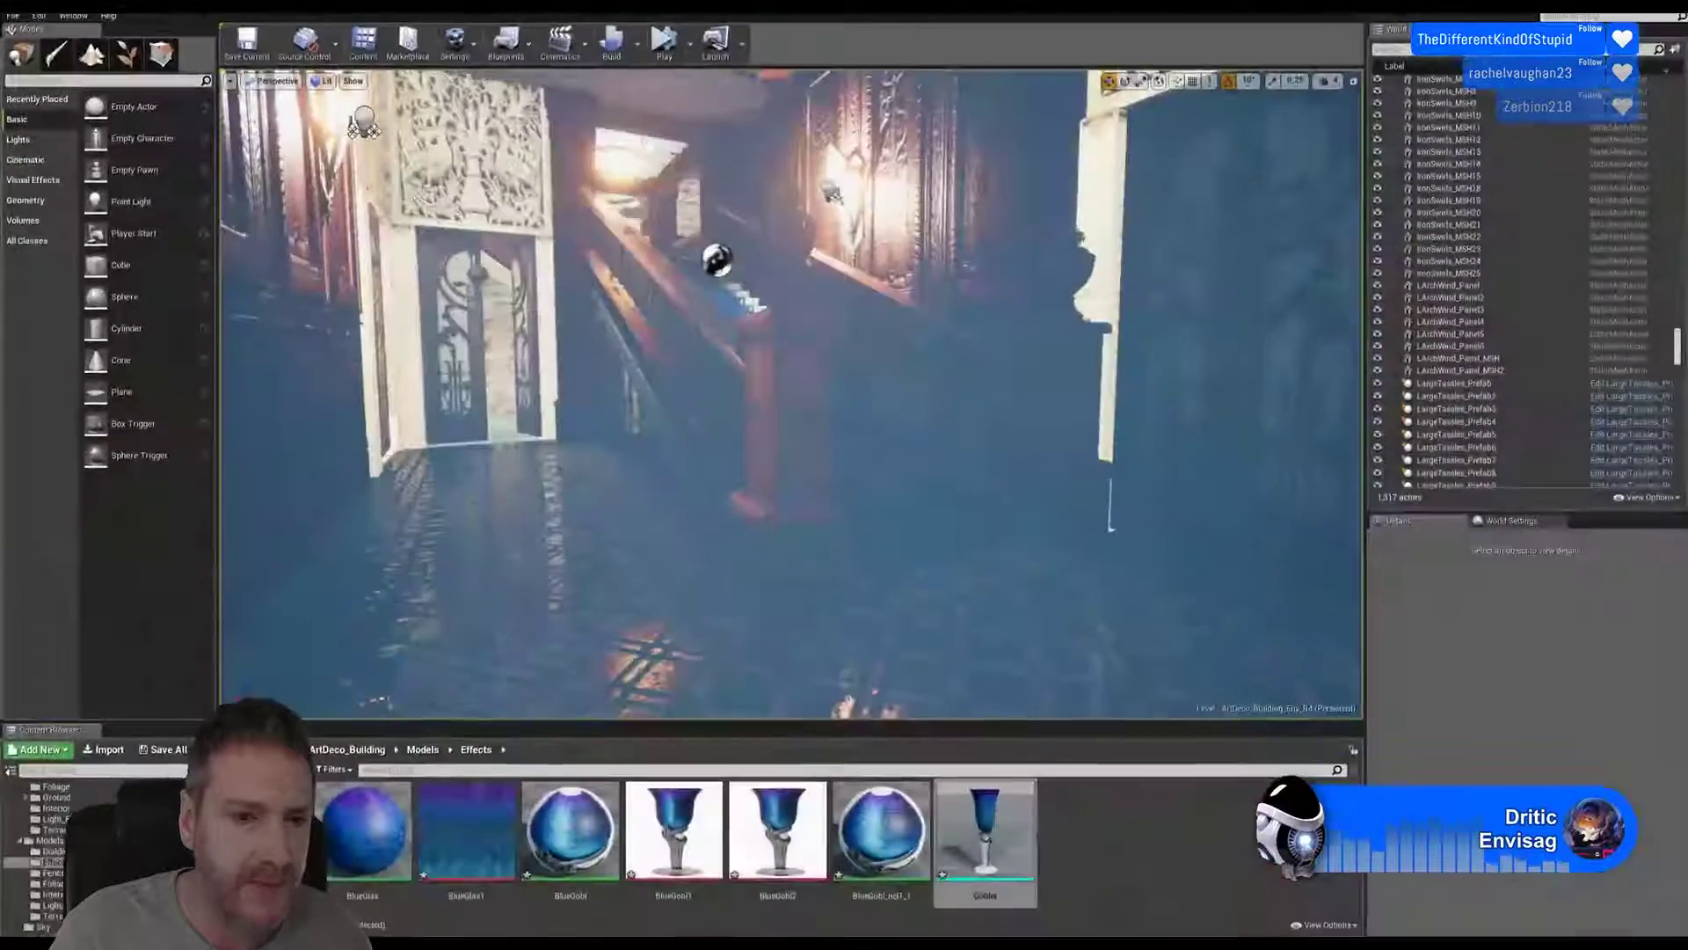
right_click(980, 827)
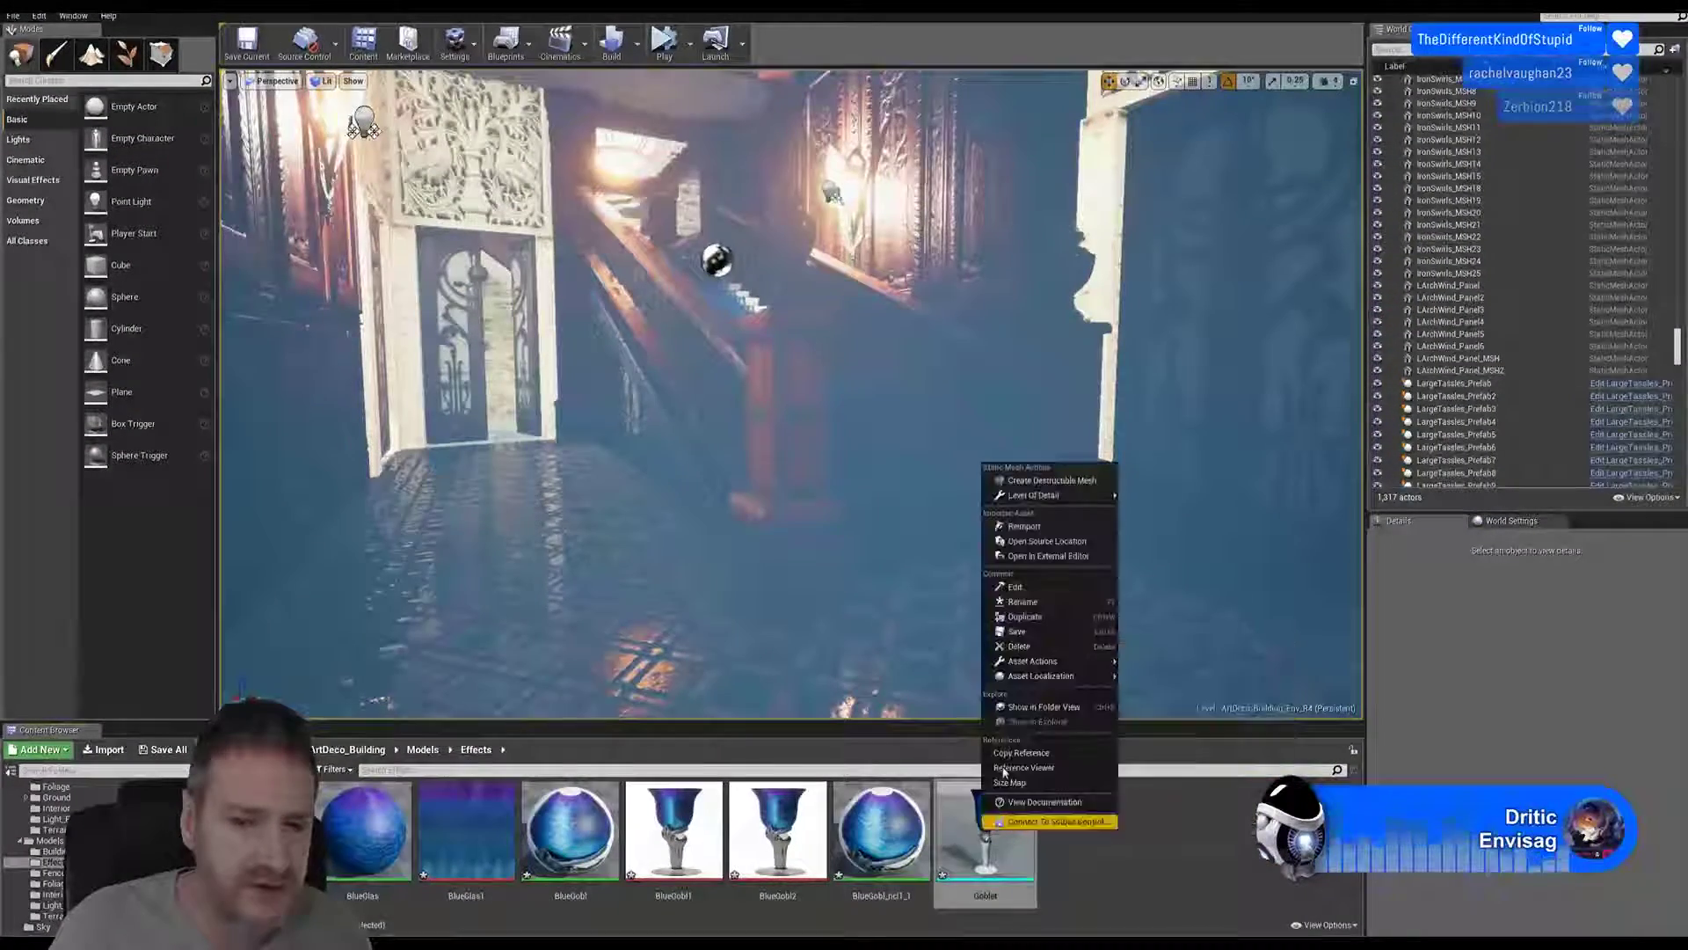
left_click(1024, 524)
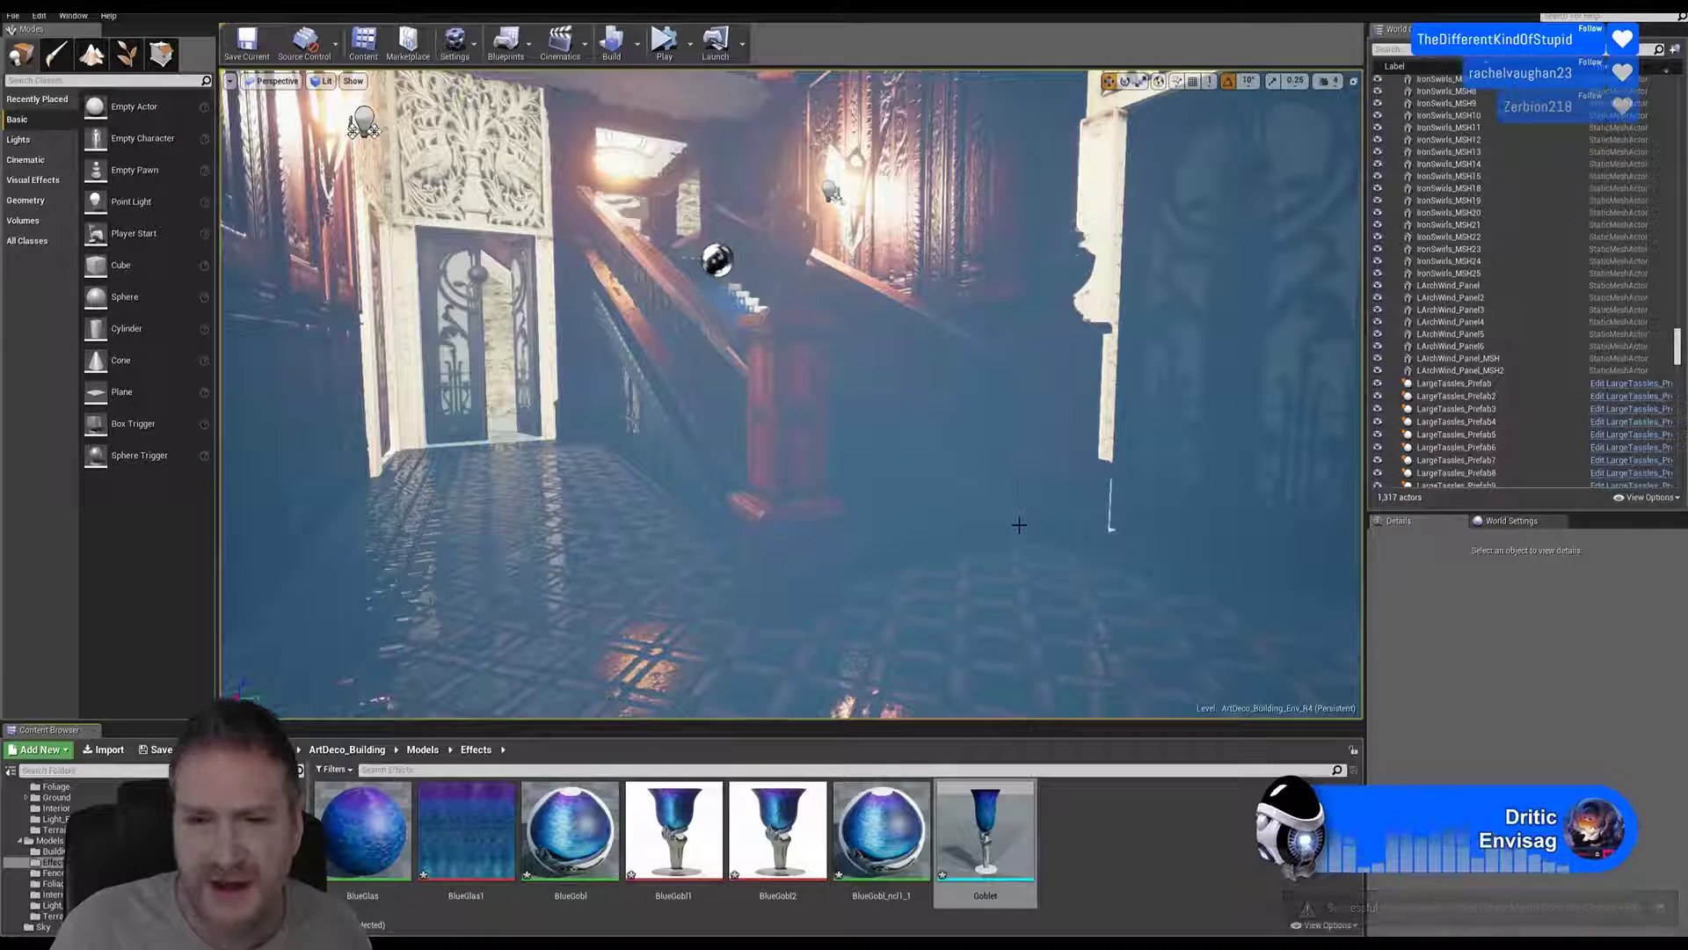
Step: Open the Goblet in the static mesh editor, inspect the bowl, stem and ball up close, then close it
left_click(989, 822)
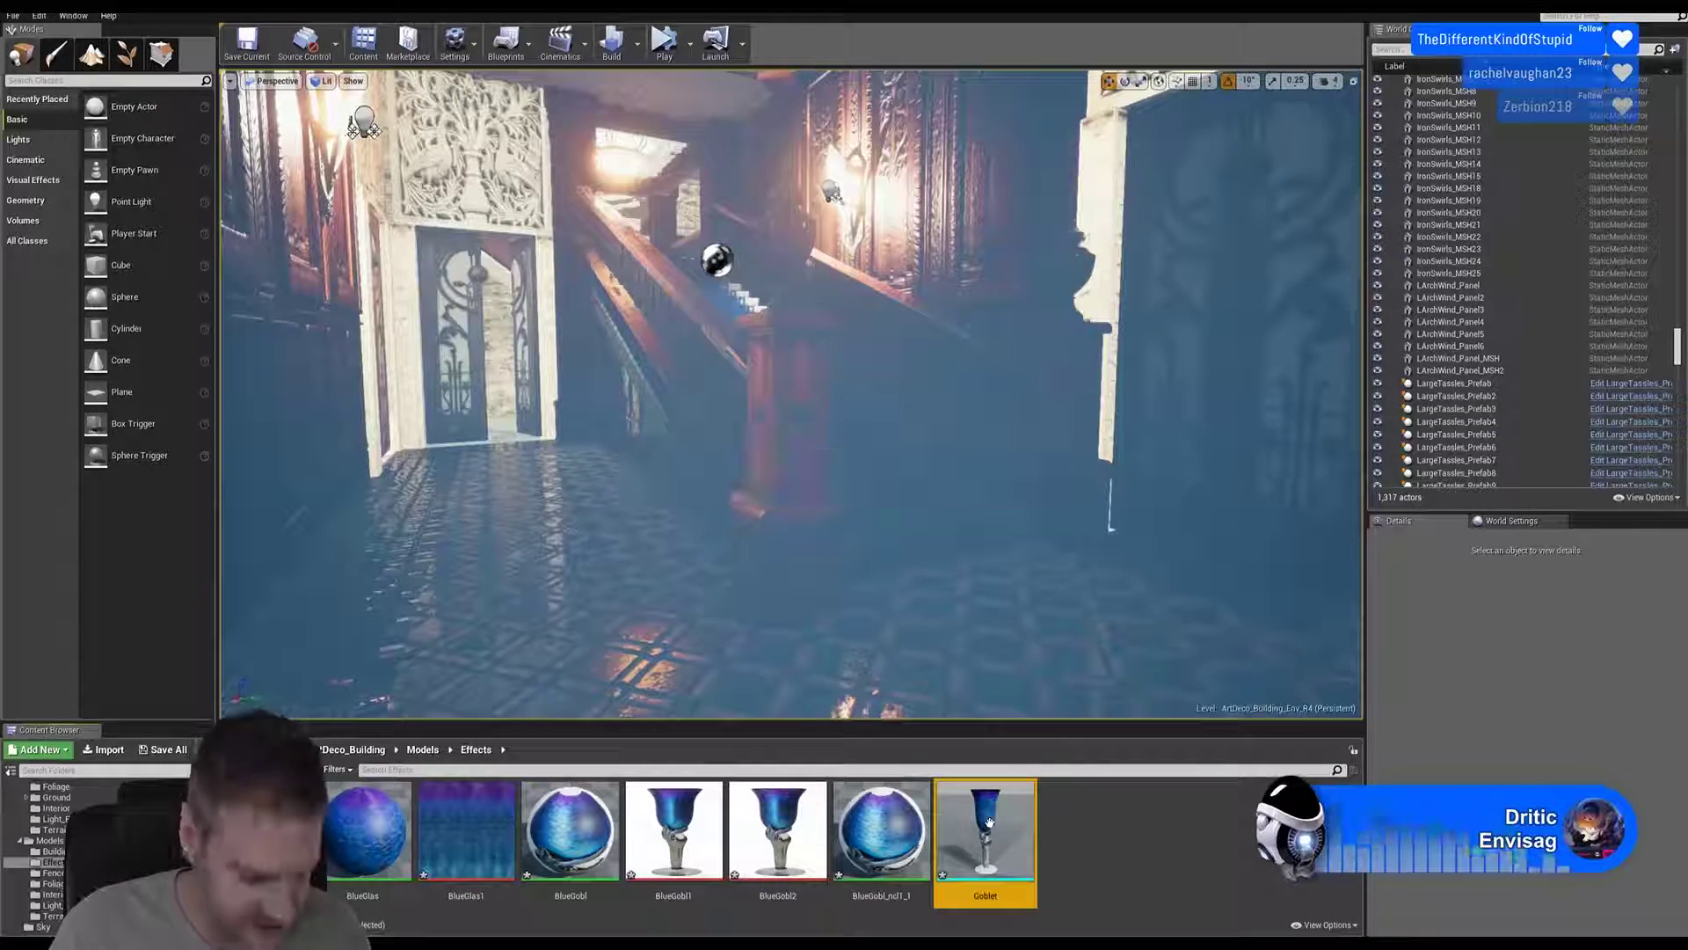
double_click(990, 822)
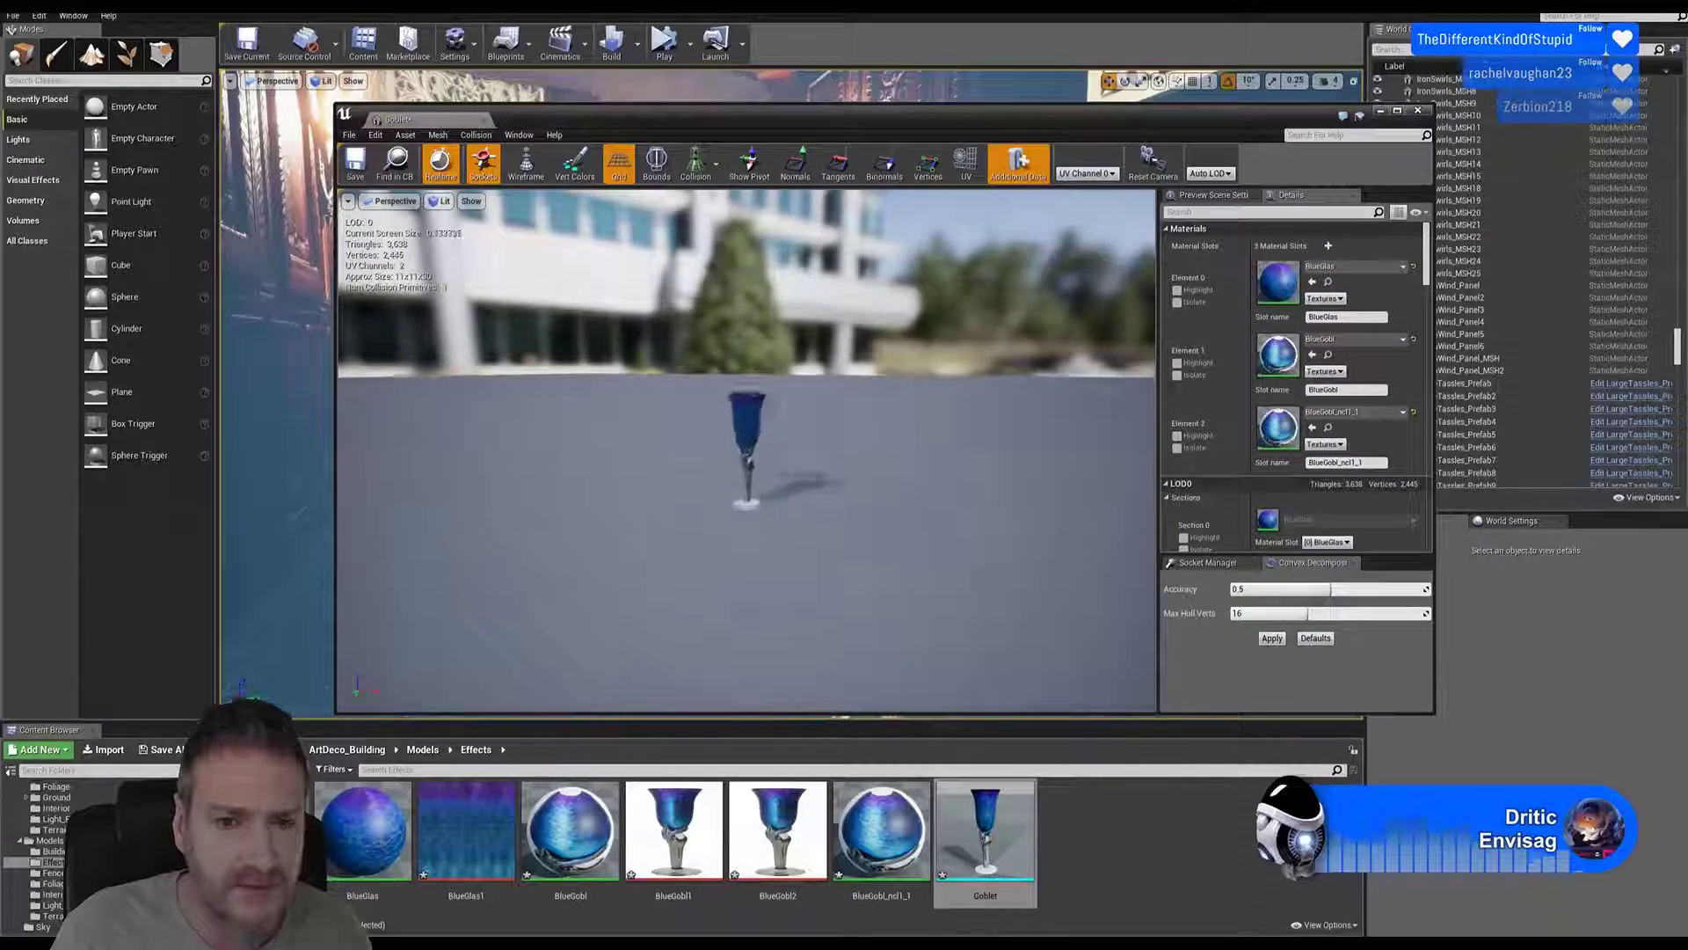
right_click_drag(747, 450, 748, 395)
left_click_drag(685, 547, 819, 615)
mouse_move(818, 615)
right_mouse_down()
mouse_move(819, 703)
mouse_move(803, 596)
right_mouse_up()
mouse_move(803, 595)
left_mouse_down()
mouse_move(721, 591)
mouse_move(866, 593)
mouse_move(787, 593)
left_mouse_up()
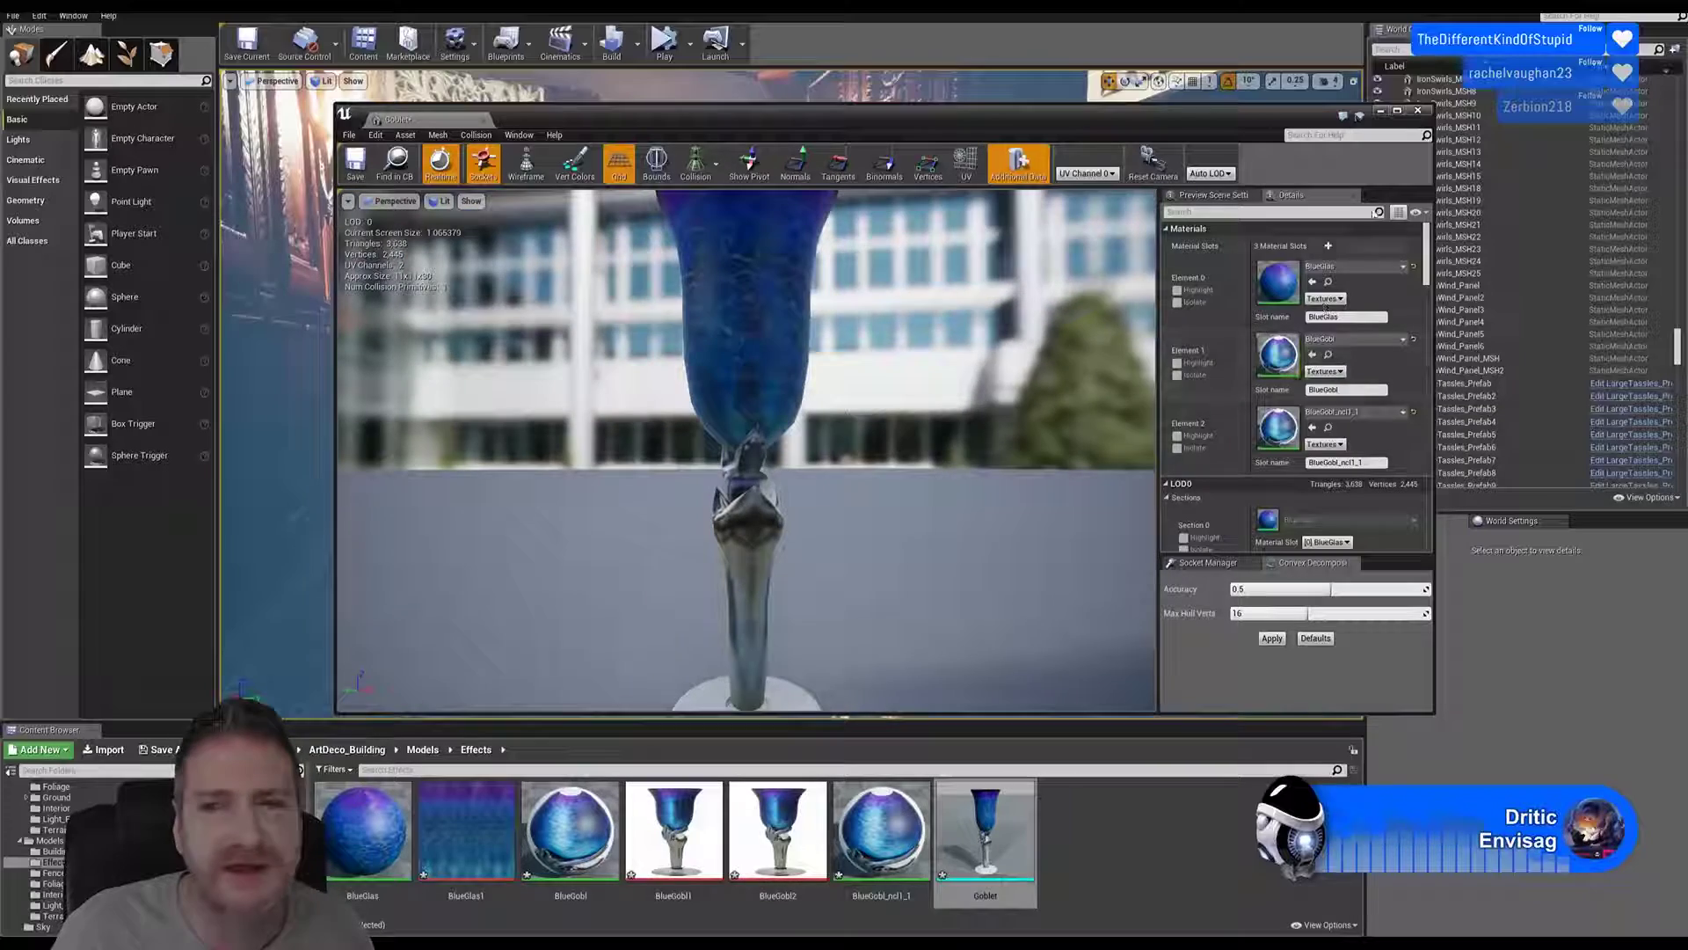
left_click(1419, 110)
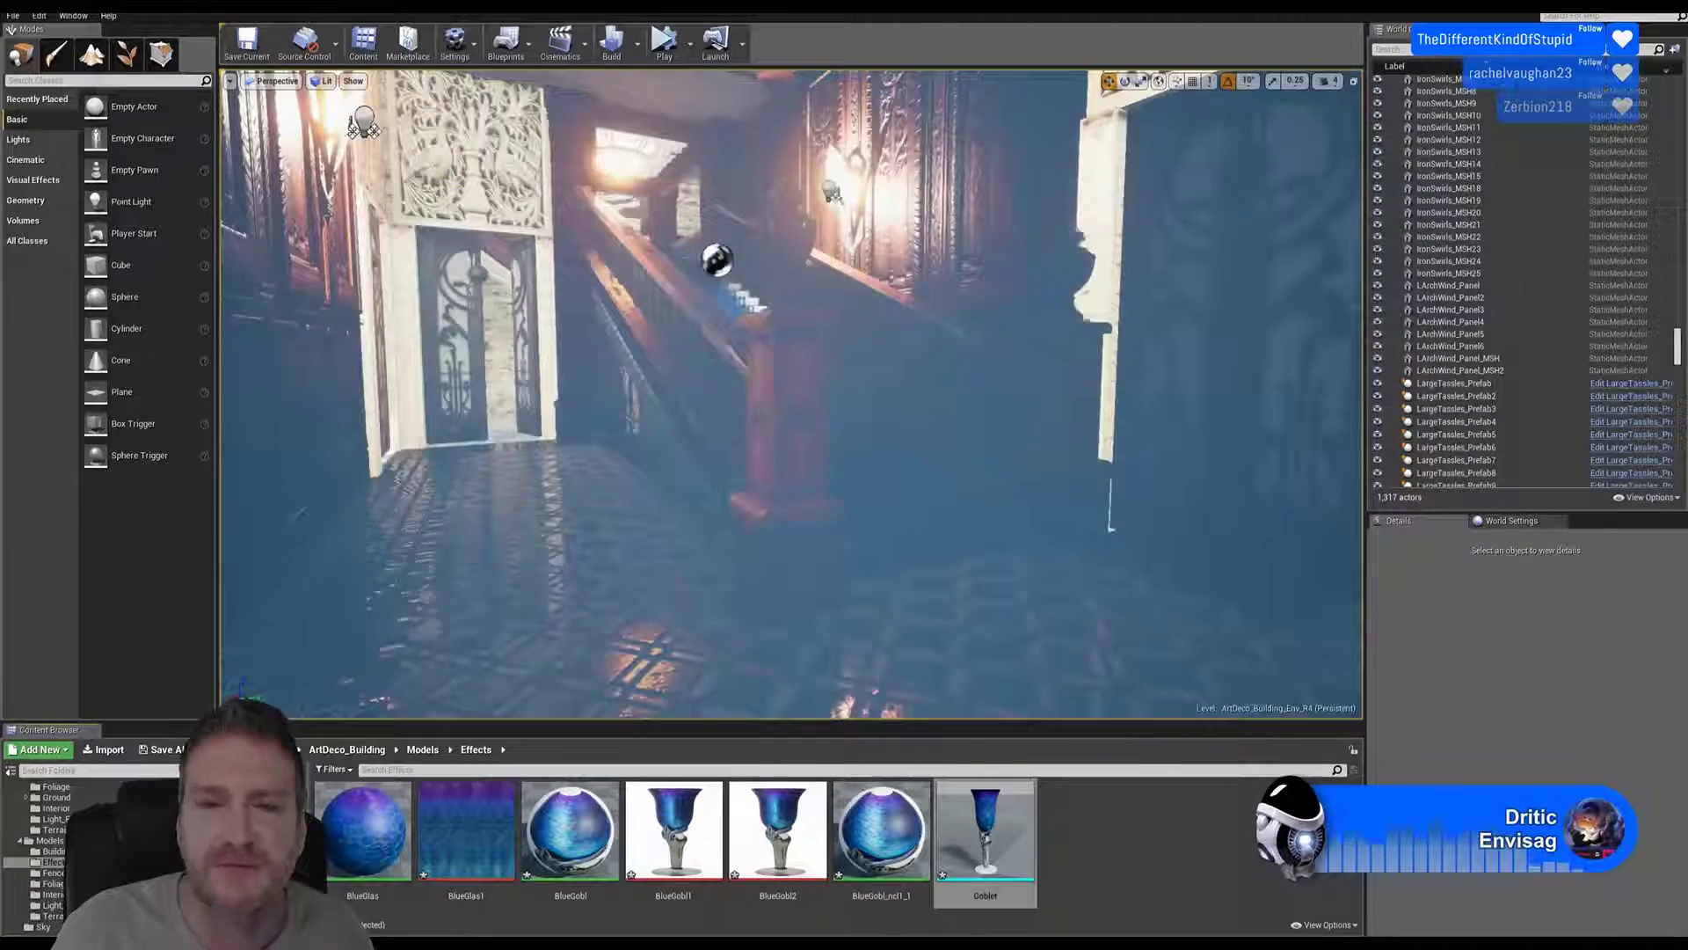
Step: Switch to 3ds Max, select the ball element in BlueGoblet's stem, clean up its blotchy surface, then leave element editing
key("super+d")
key("alt+Tab")
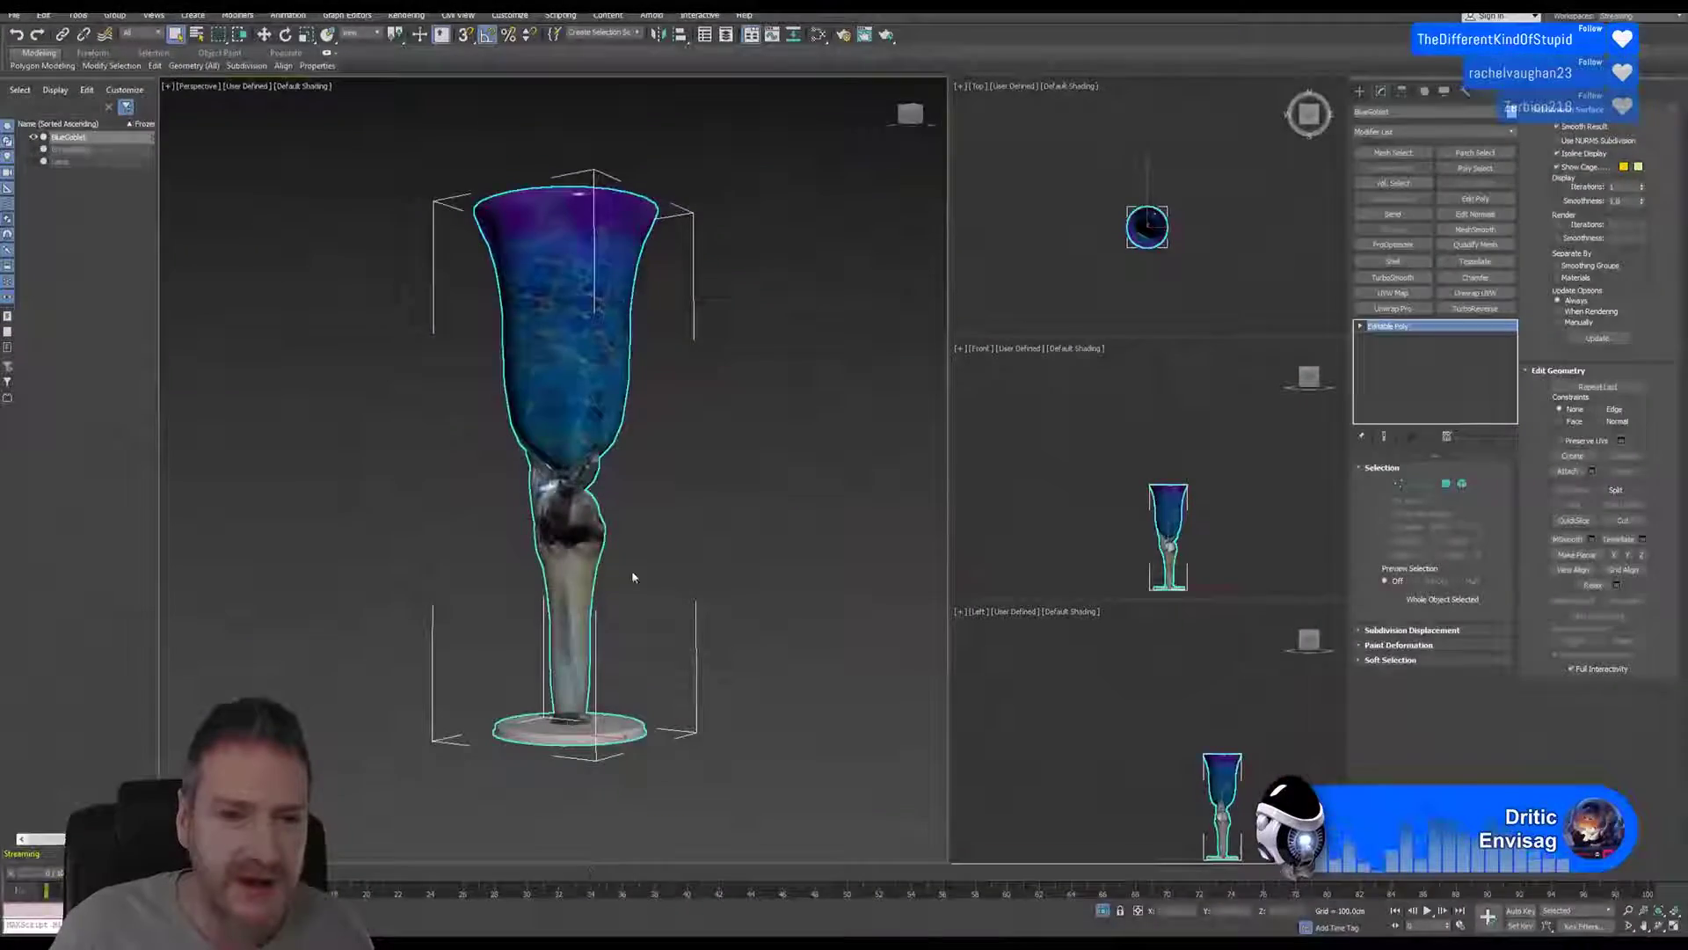
middle_click_drag(750, 583, 767, 584)
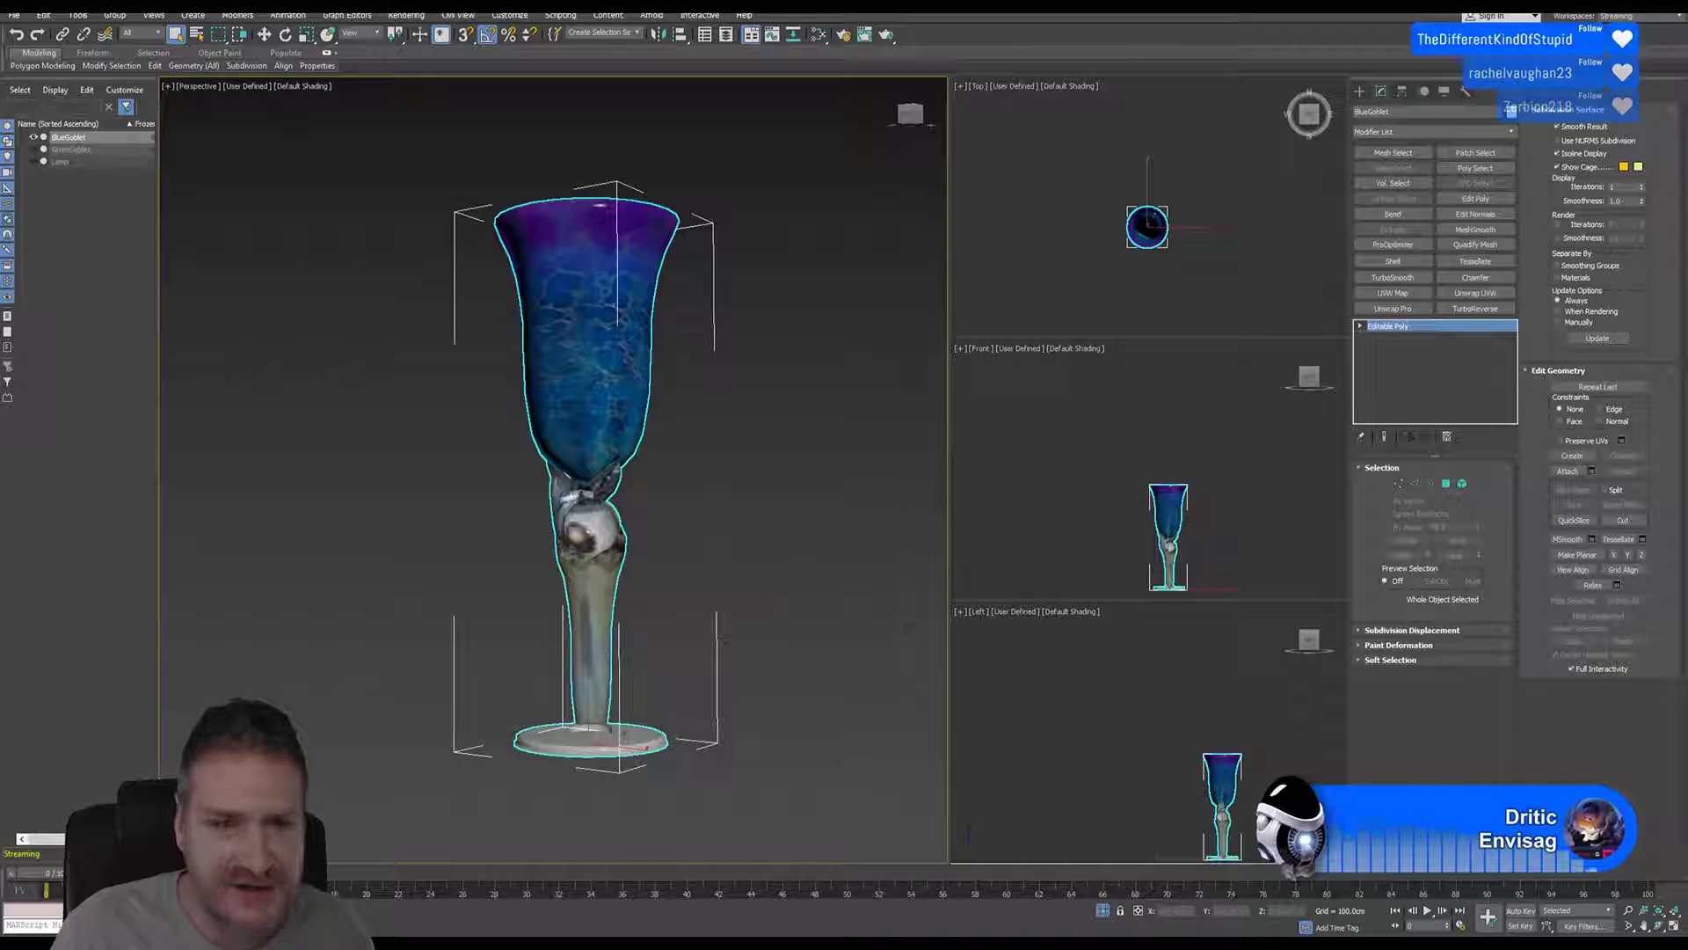
left_click(1462, 486)
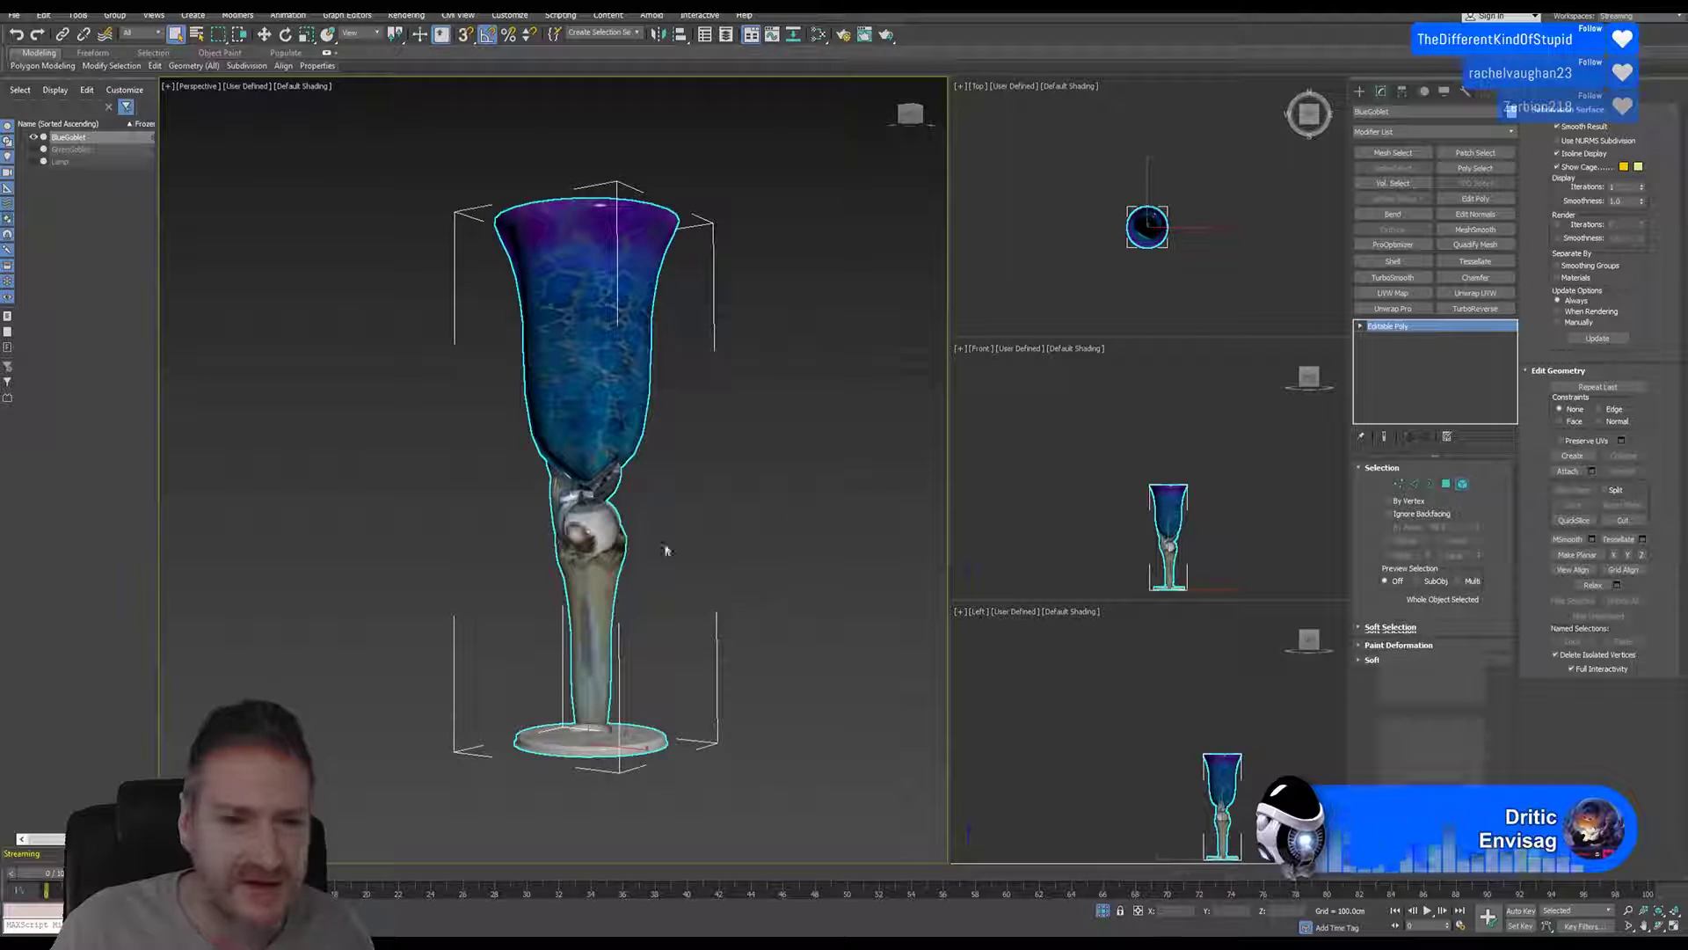
left_click(596, 526)
left_click(591, 521)
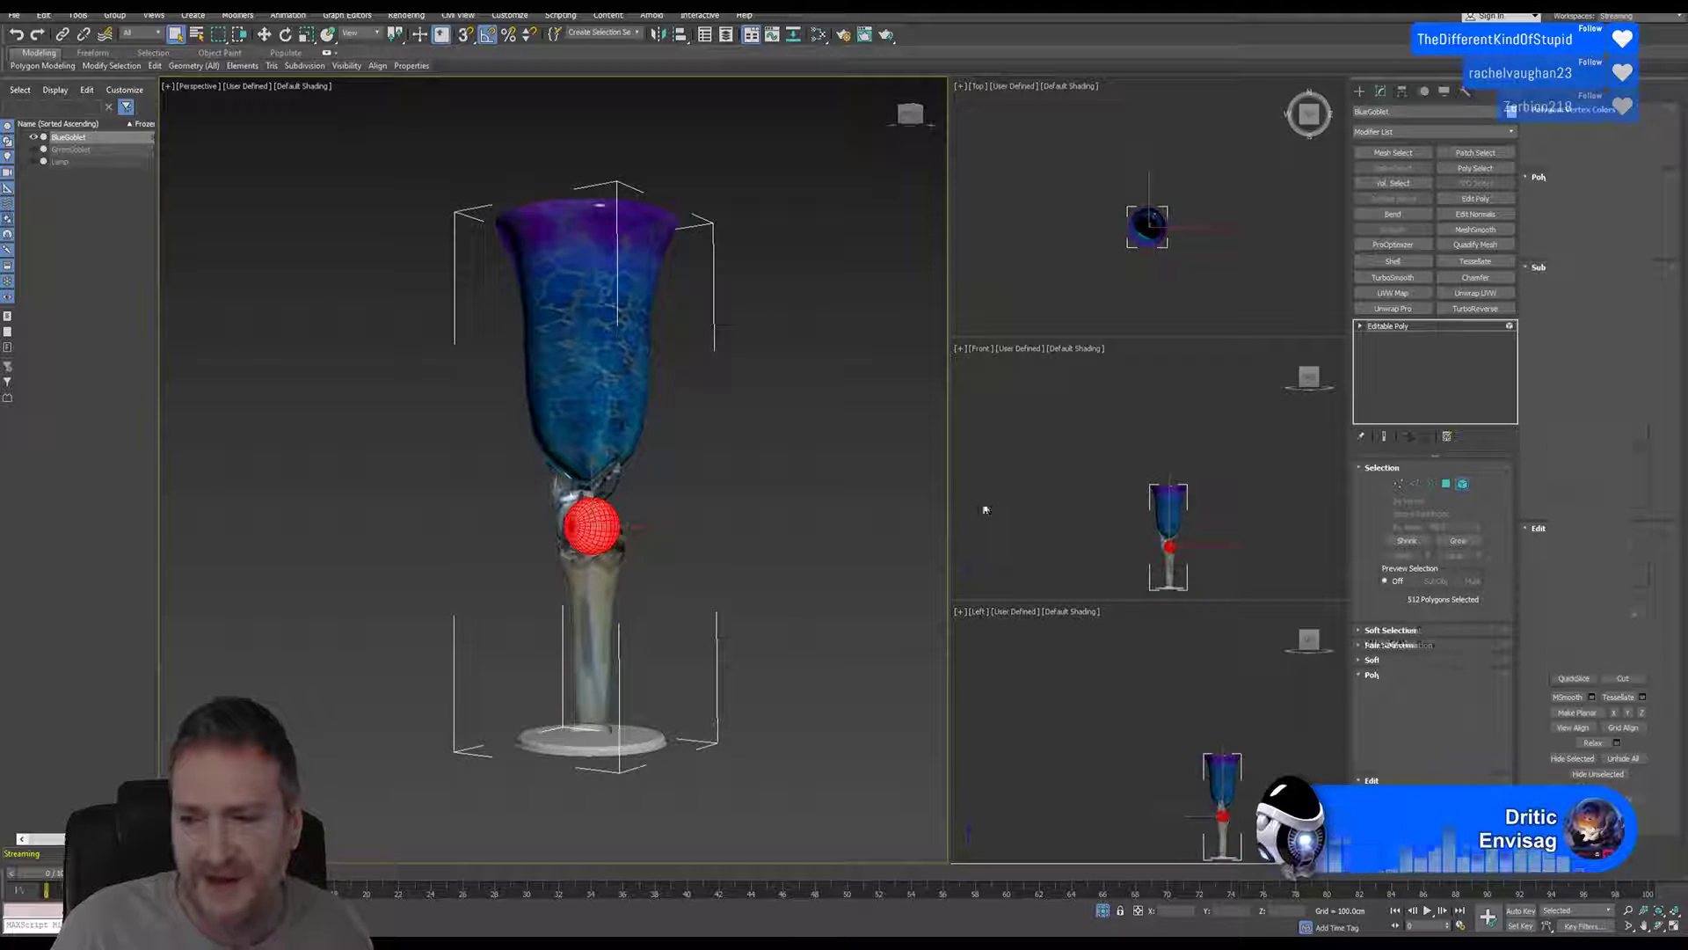
key("5")
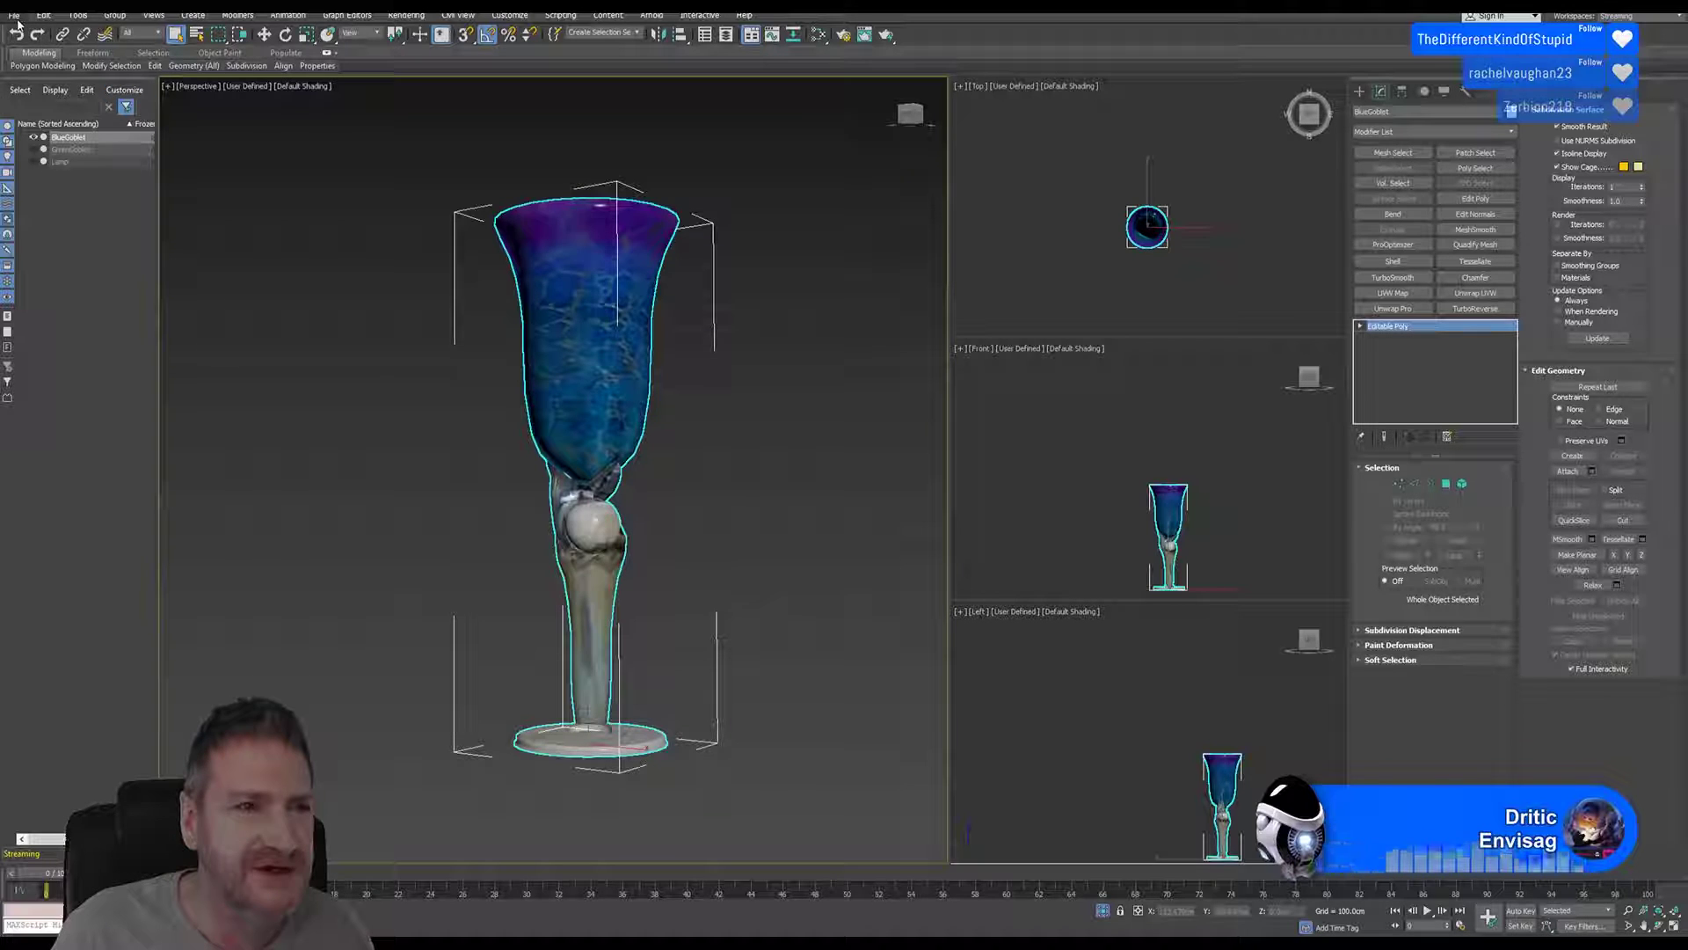
Step: Export the selected BlueGoblet as FBX, overwriting Goblet.FBX in the Lady Lamp folder with the same export options
left_click(15, 16)
mouse_move(72, 218)
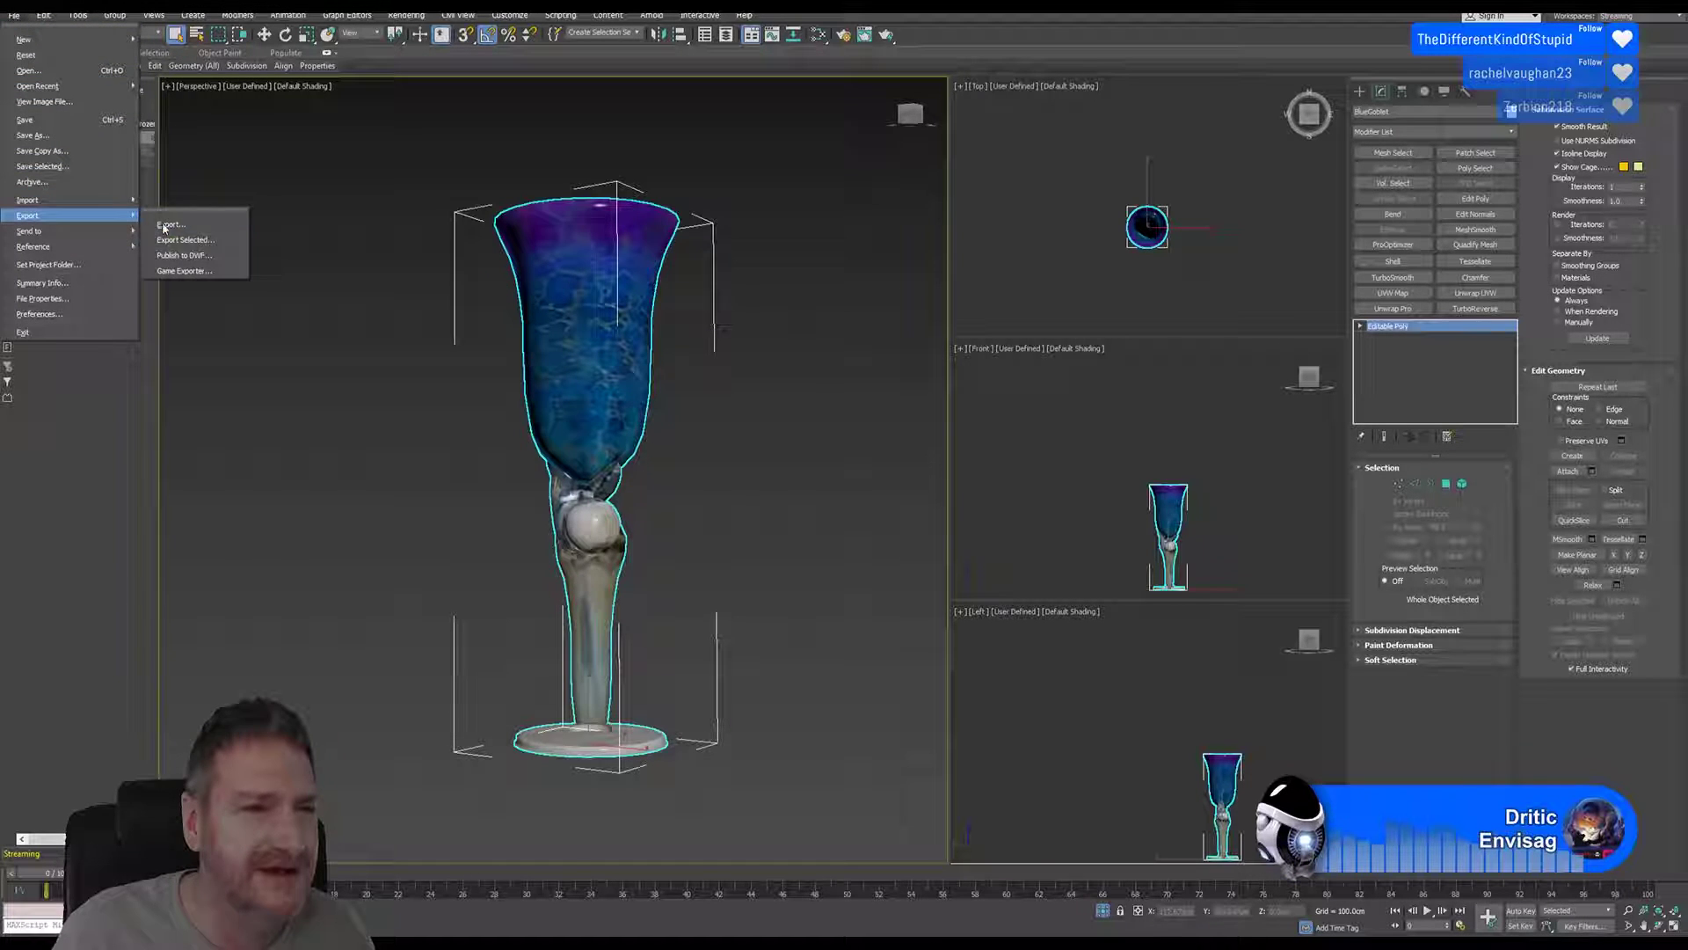
left_click(203, 244)
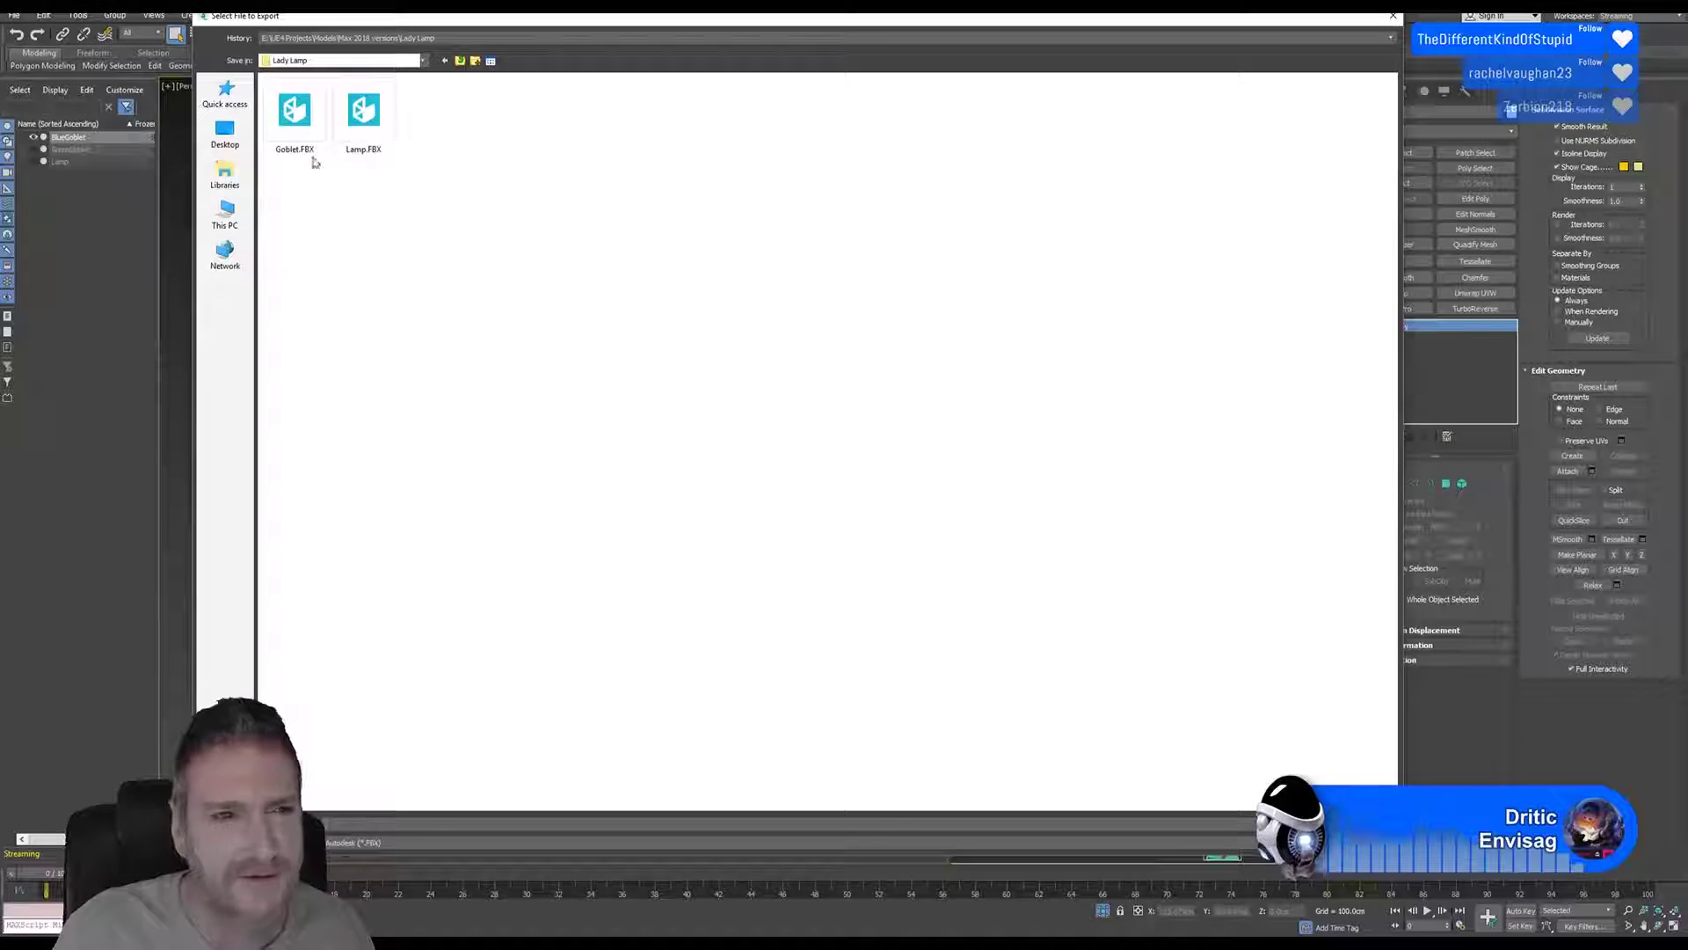
left_click(314, 162)
key("Return")
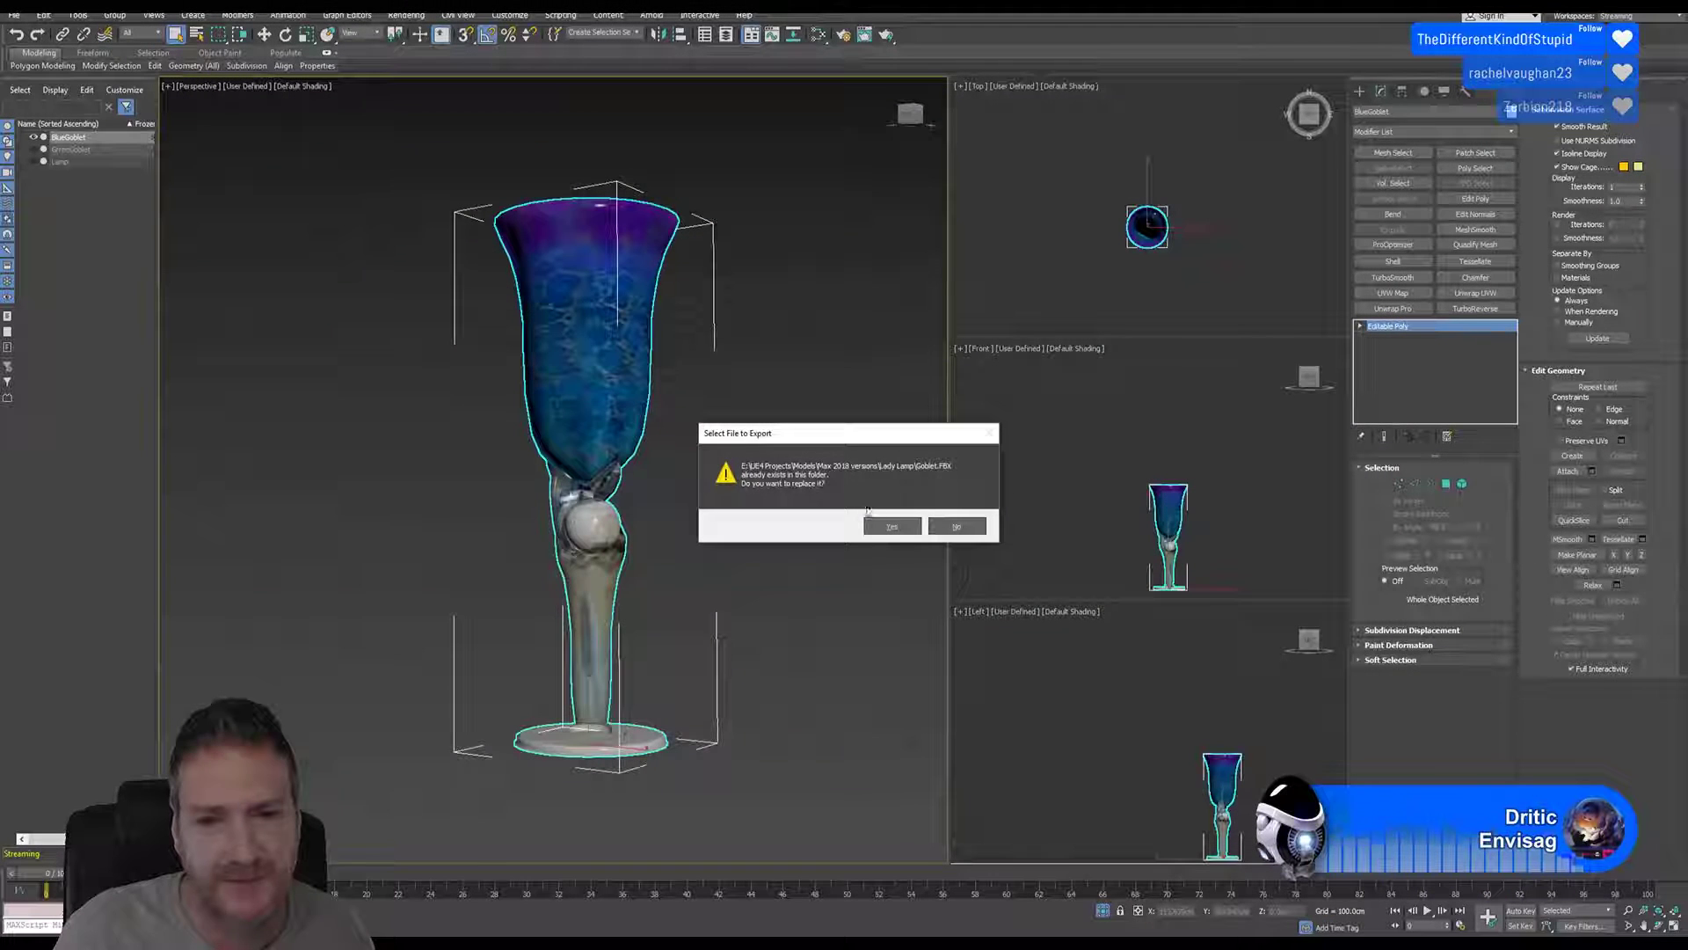
left_click(890, 526)
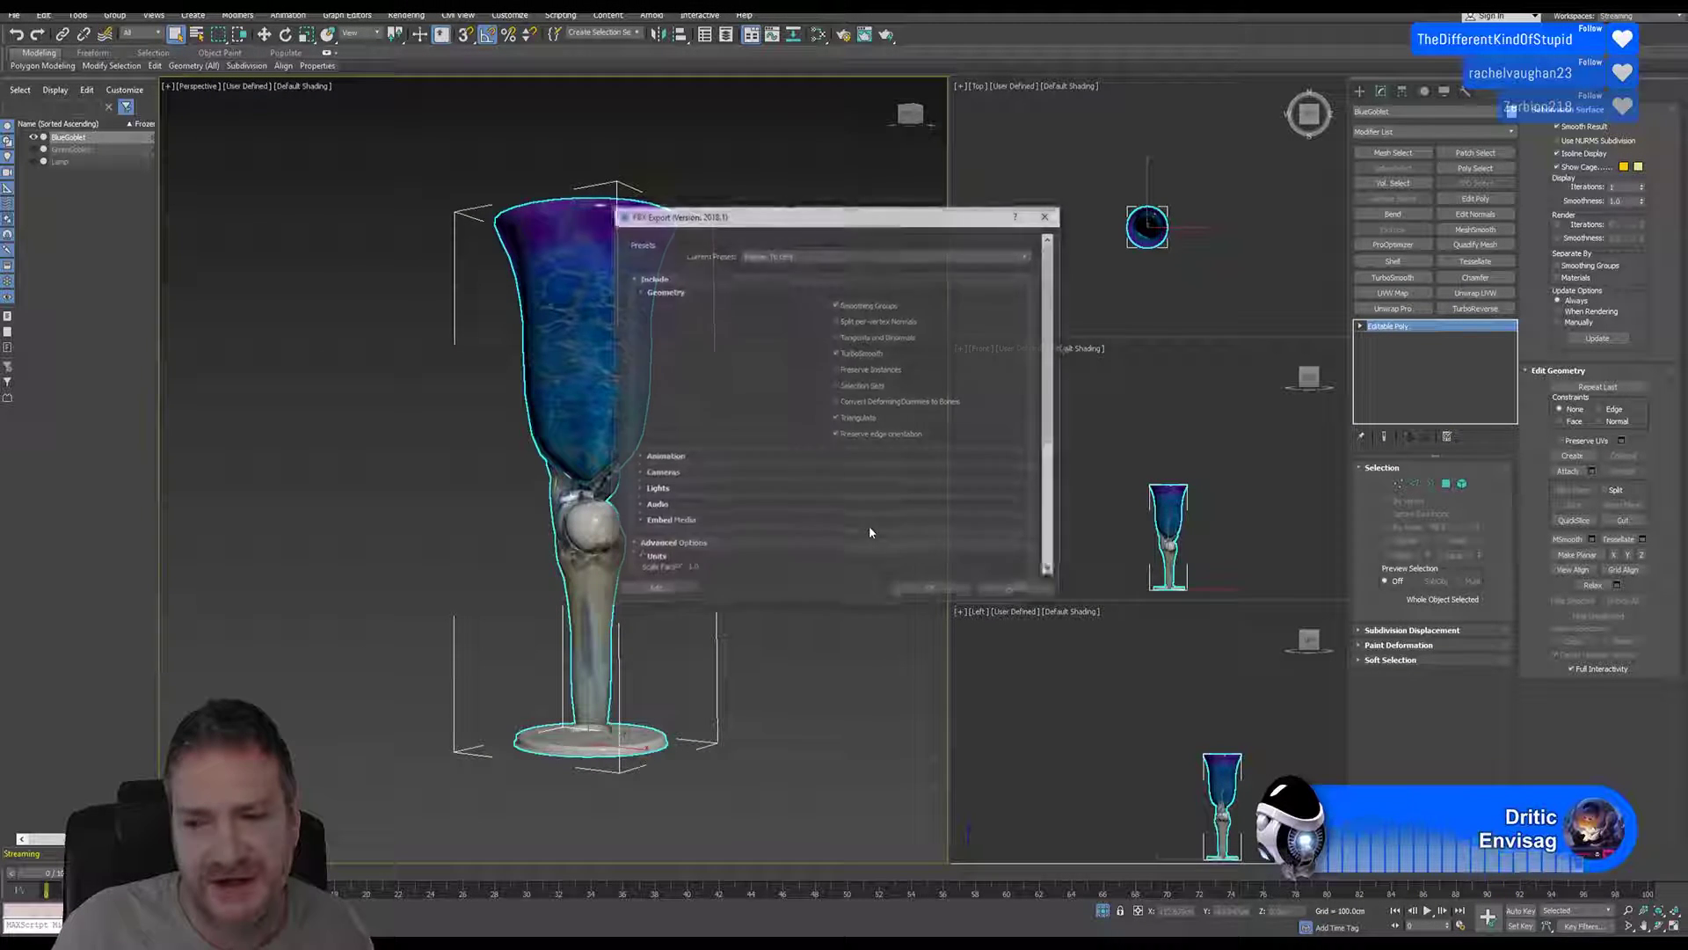
left_click(930, 588)
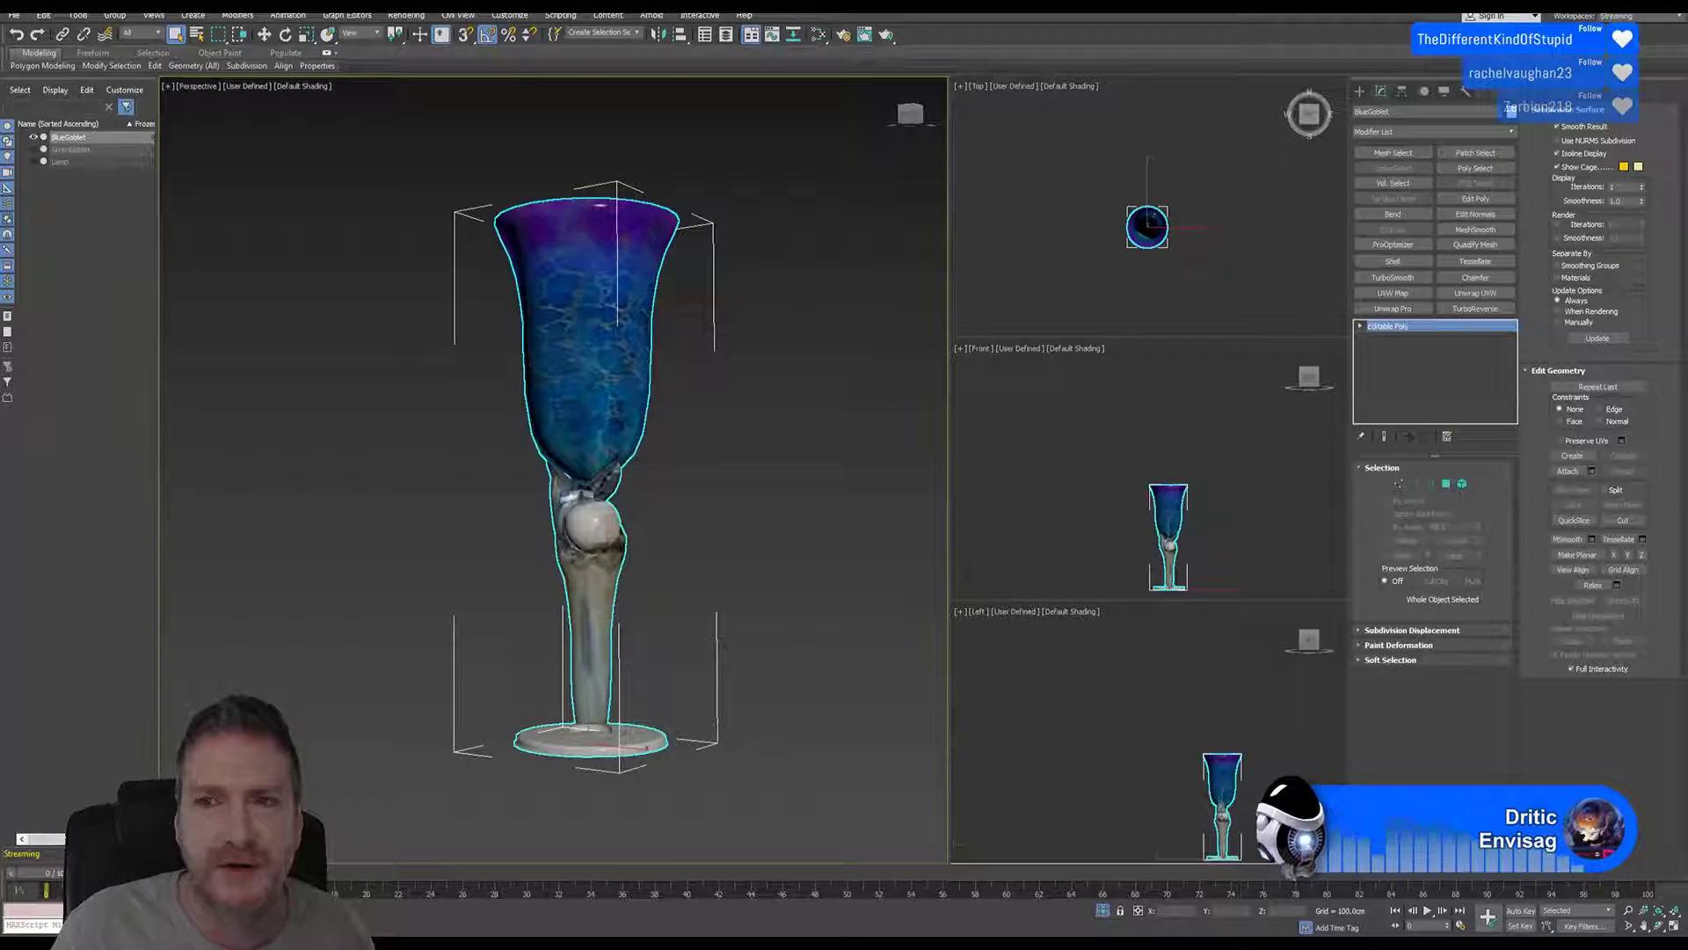
Step: Return to Unreal Editor and reimport the Goblet static mesh from the updated Goblet.FBX
key("super+d")
key("alt+Tab")
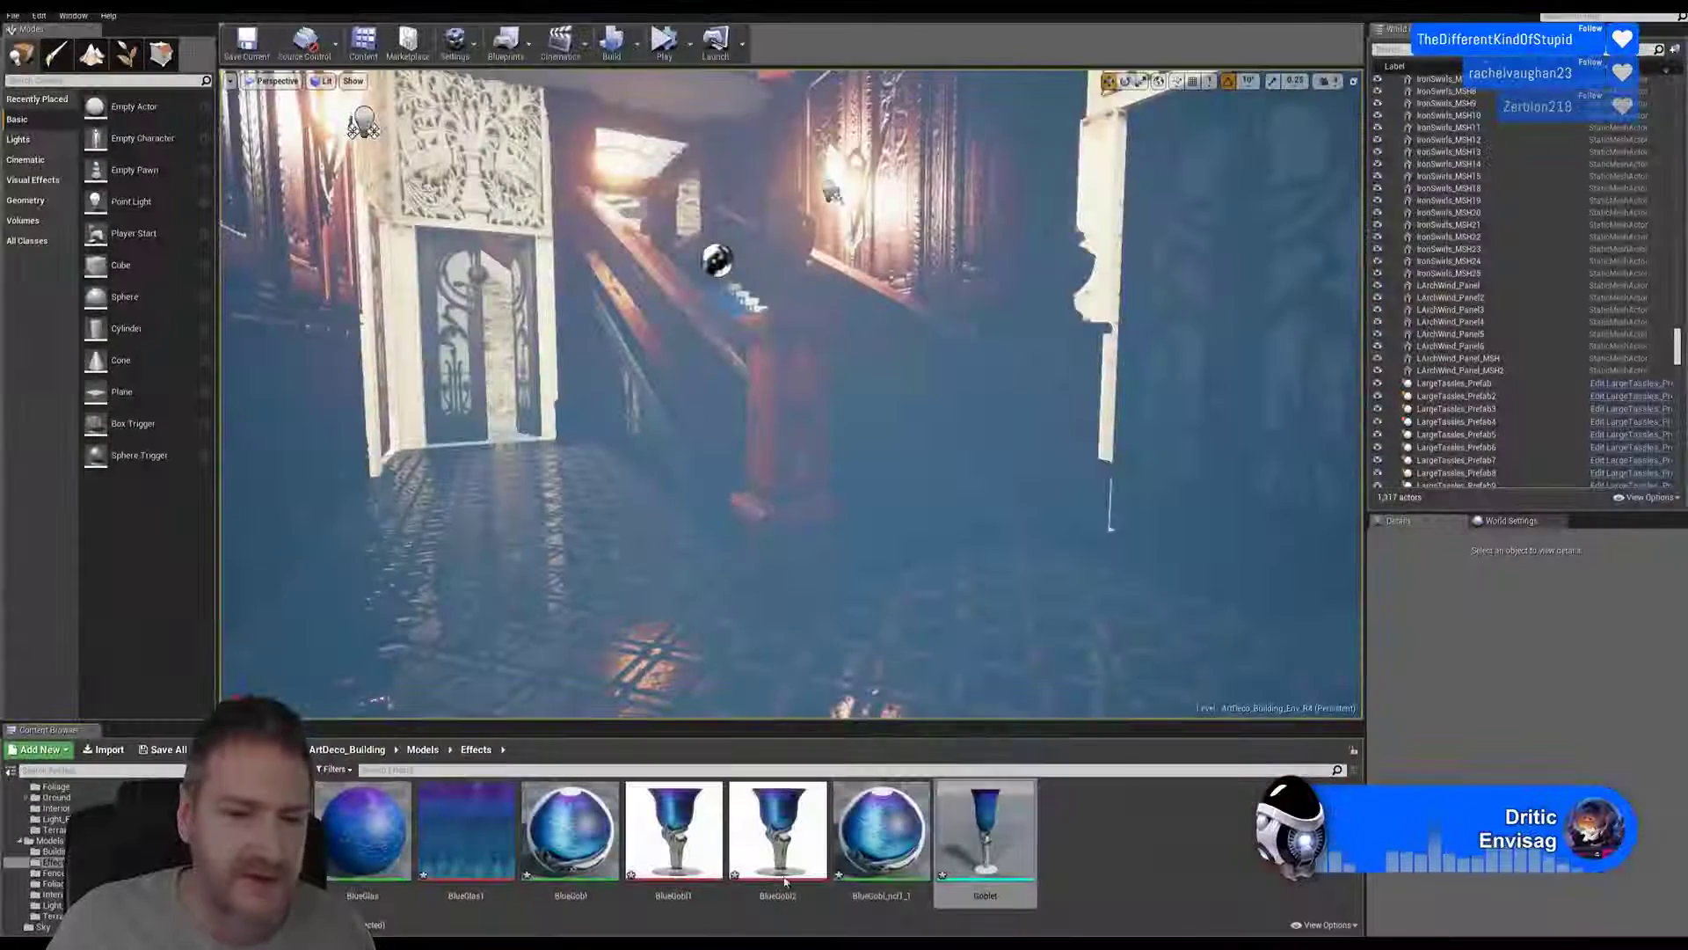
right_click(969, 833)
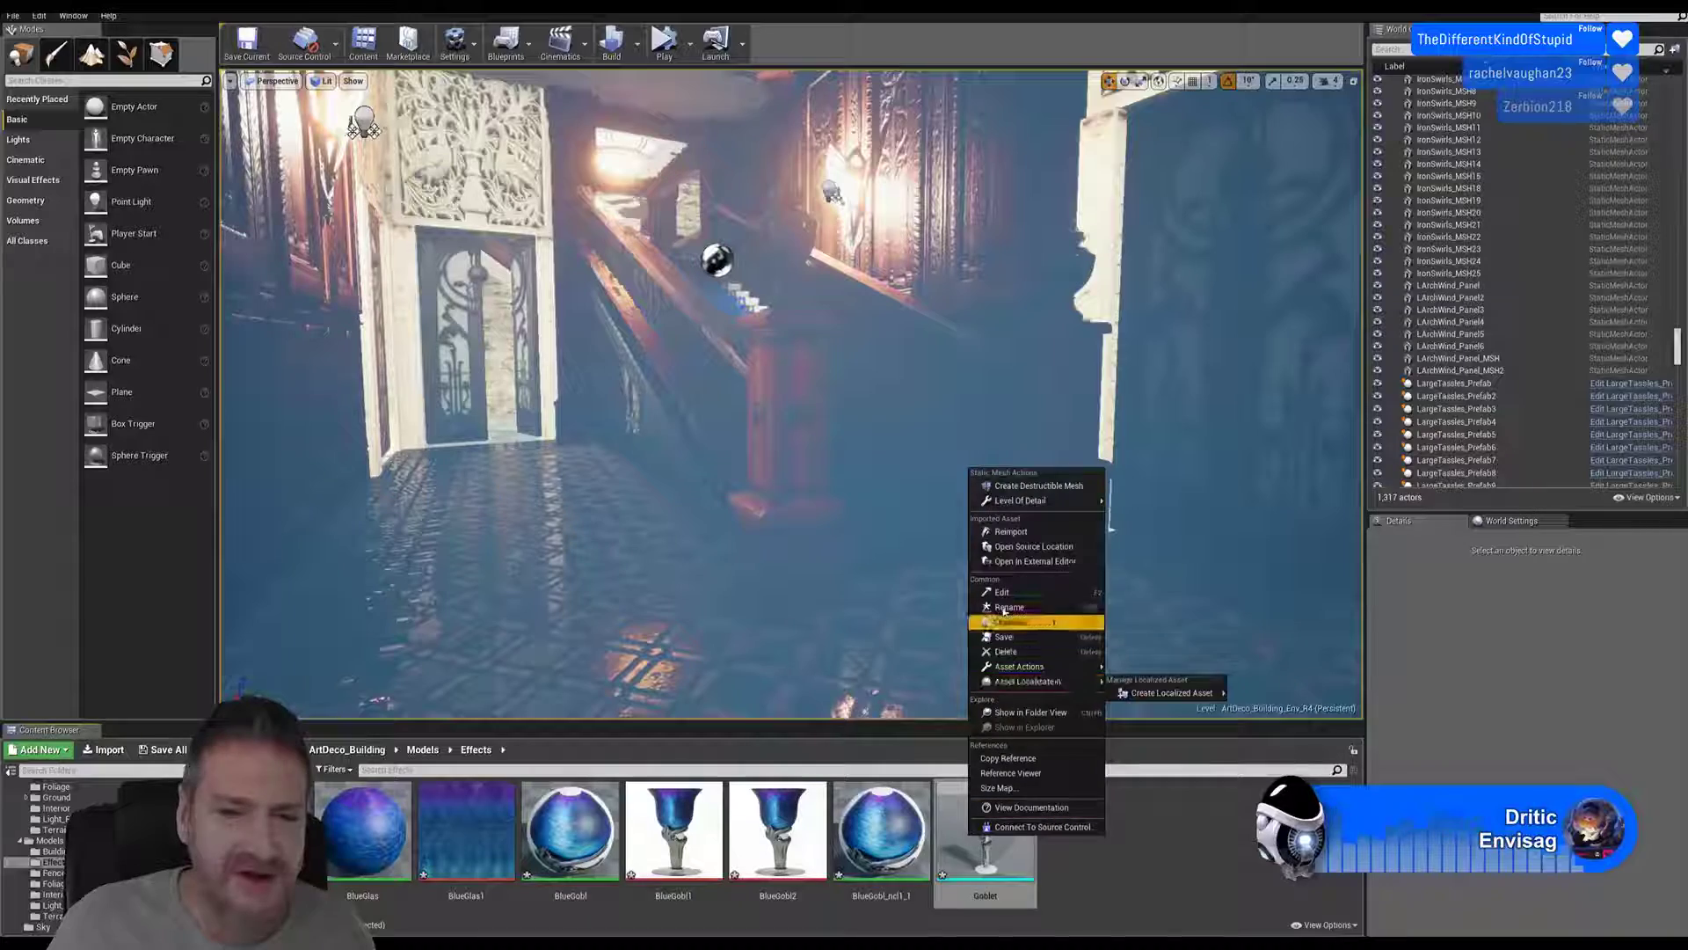
left_click(1010, 531)
Step: Examine the reimported Goblet from all sides in the static mesh editor, especially the ball and upper stem, then close it
double_click(985, 826)
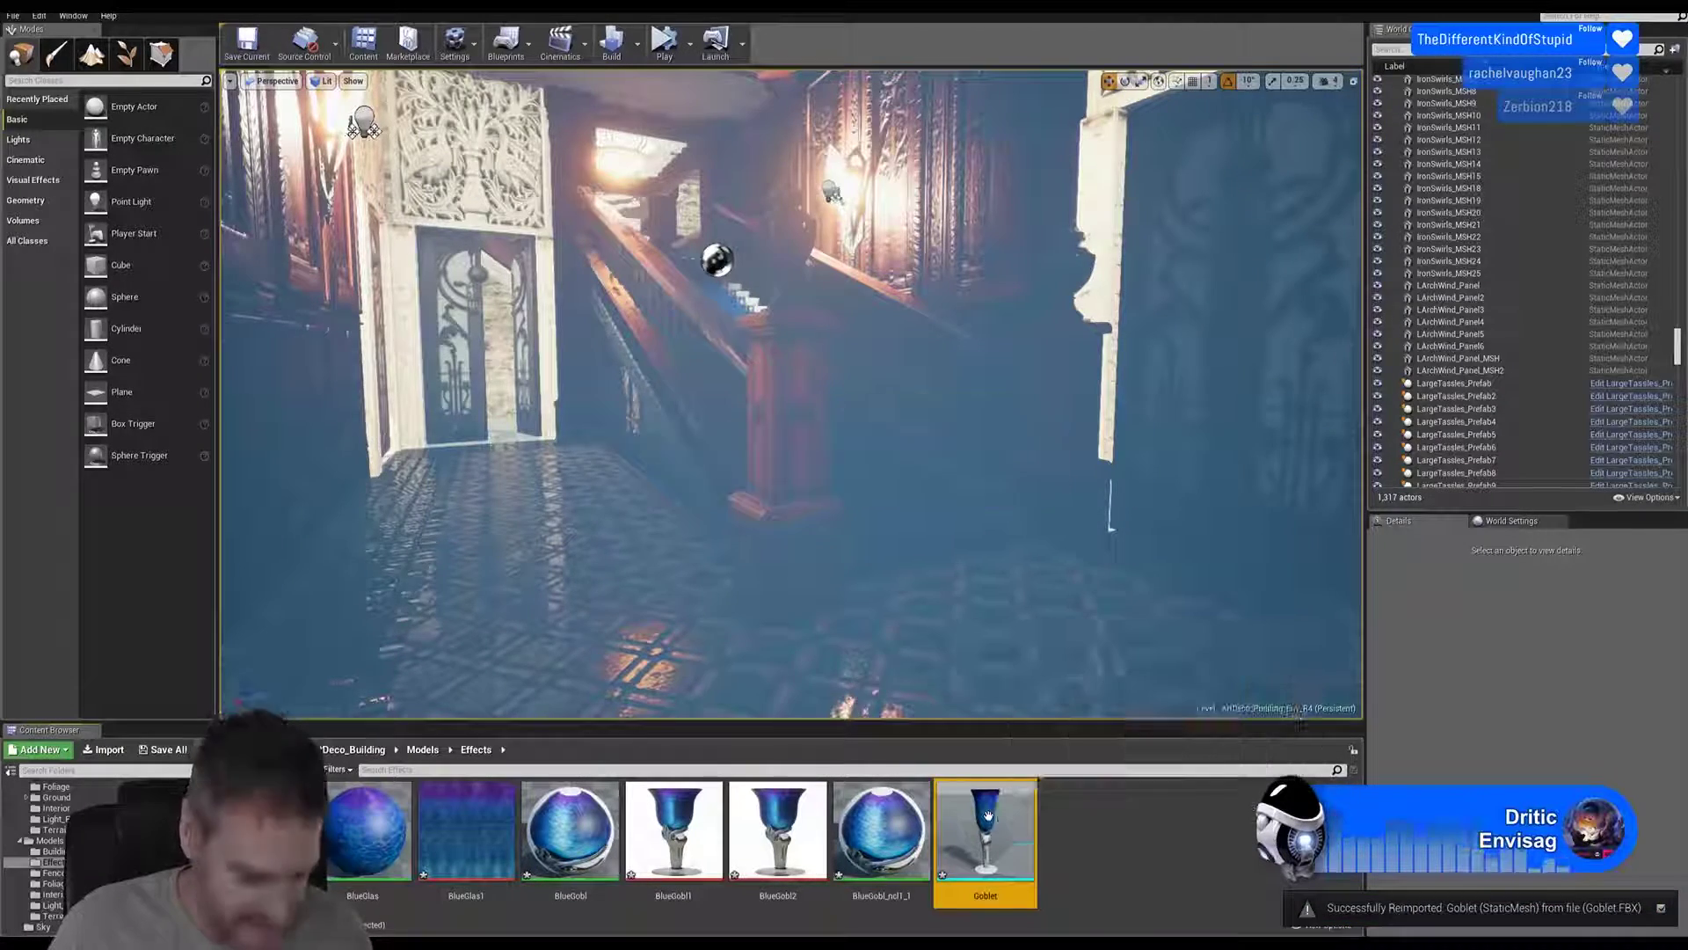
scroll(747, 449, "up", 5)
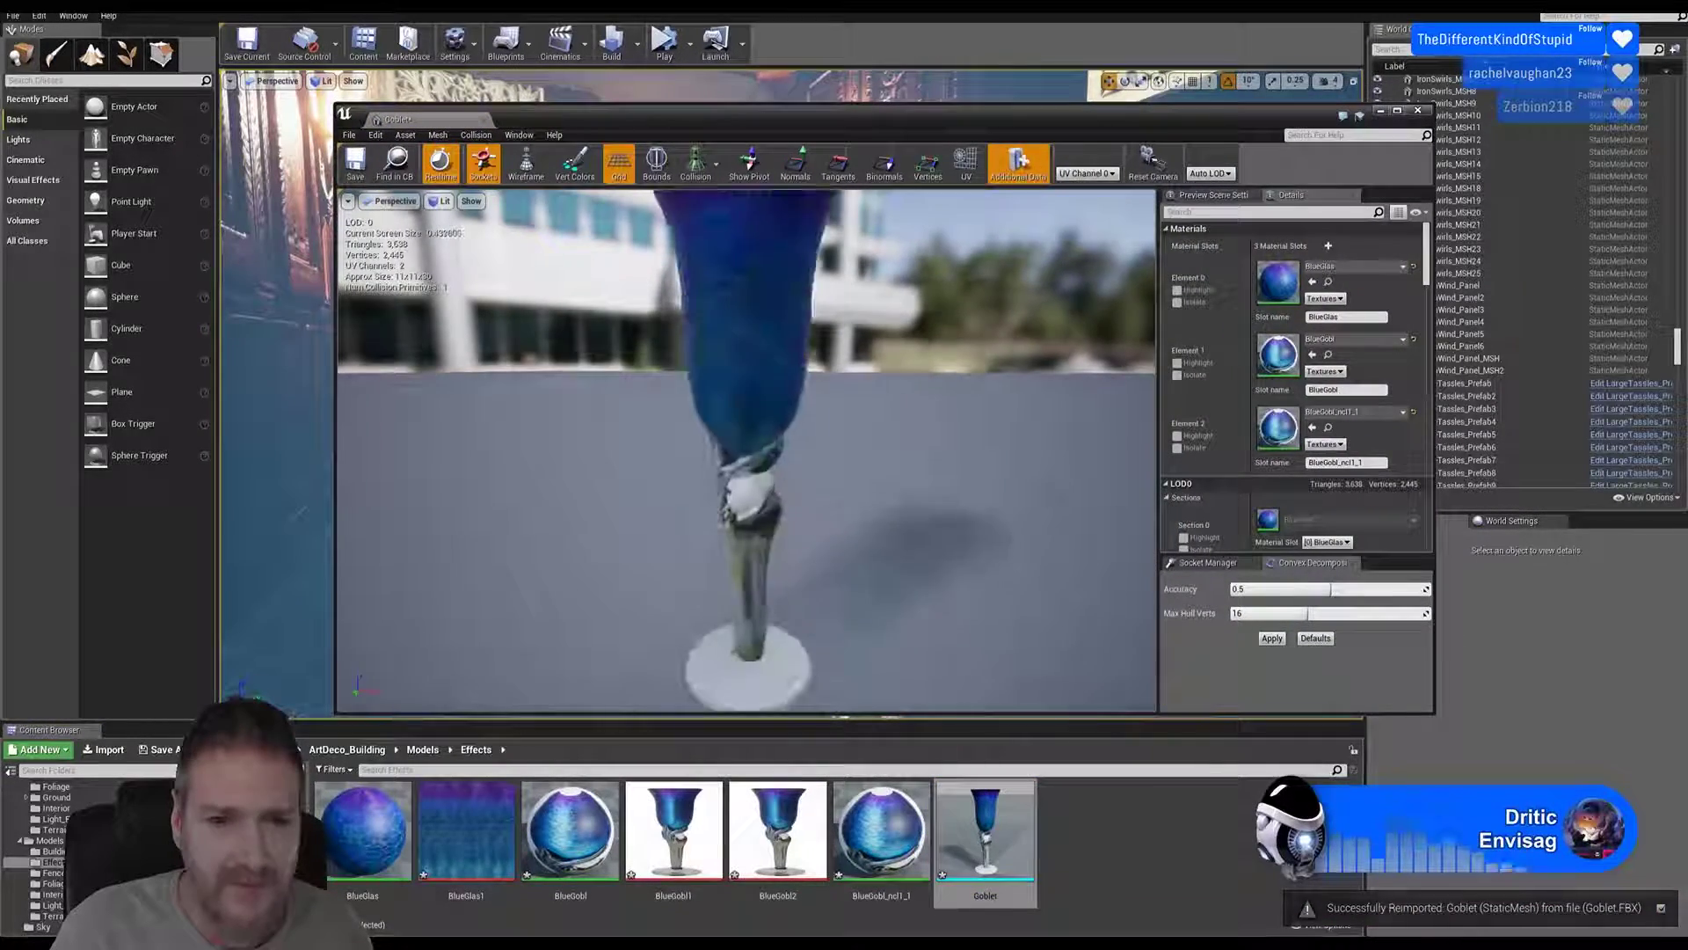
scroll(748, 449, "down", 1)
left_click_drag(747, 448, 941, 391)
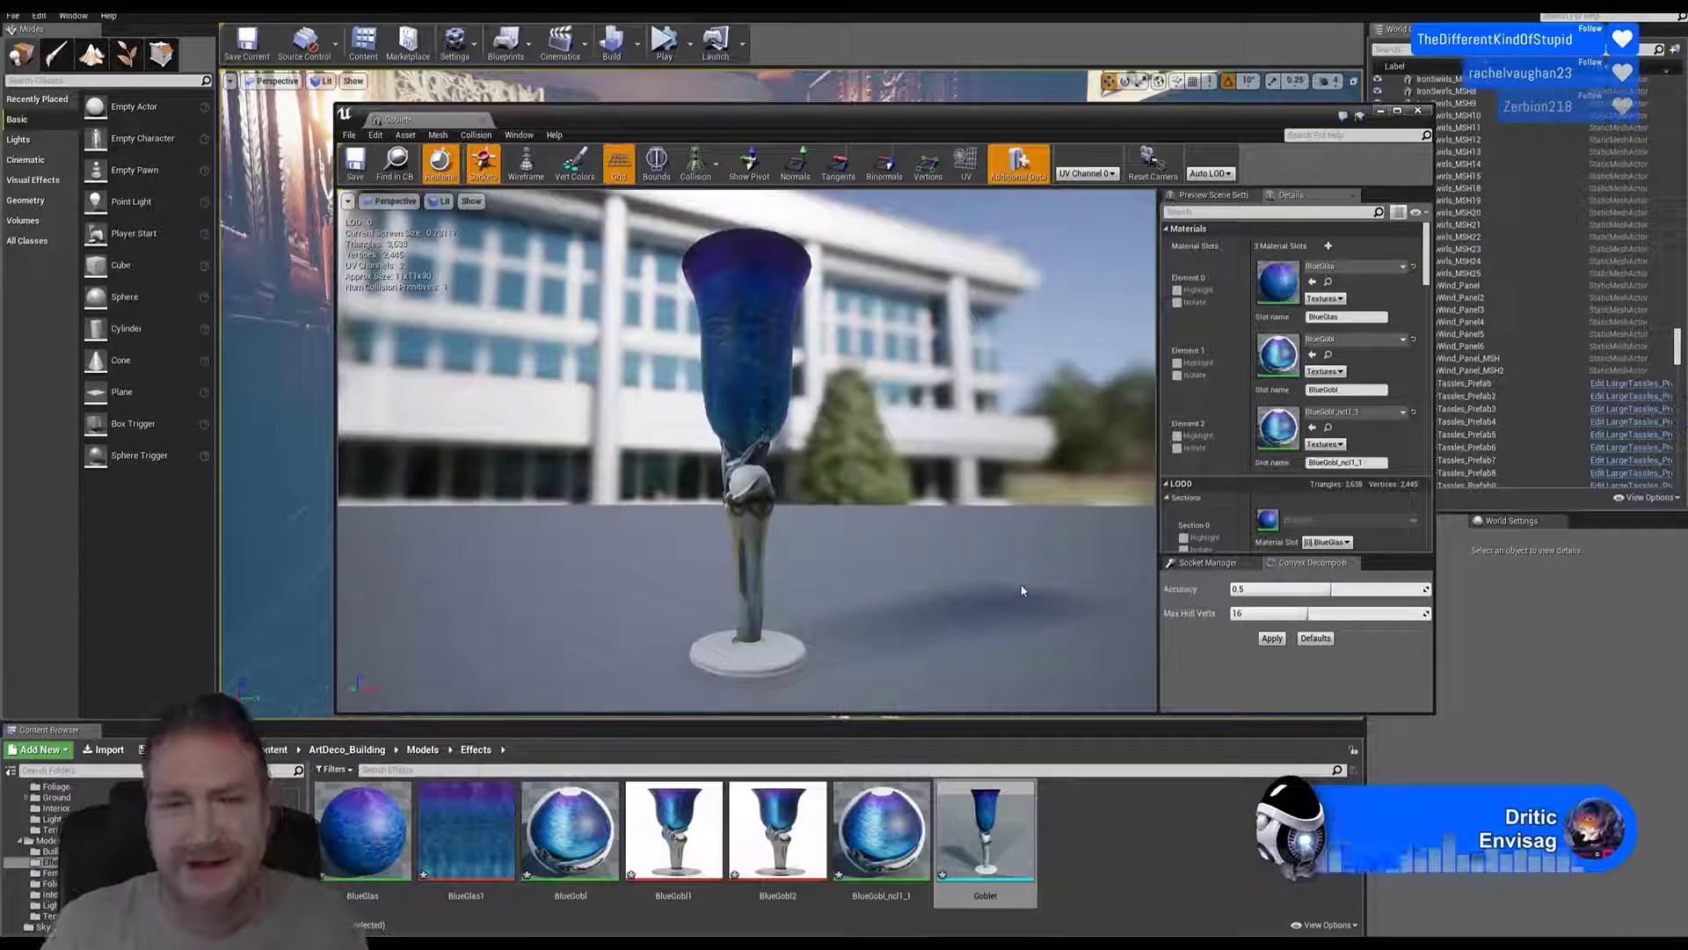
left_click_drag(818, 554, 765, 552)
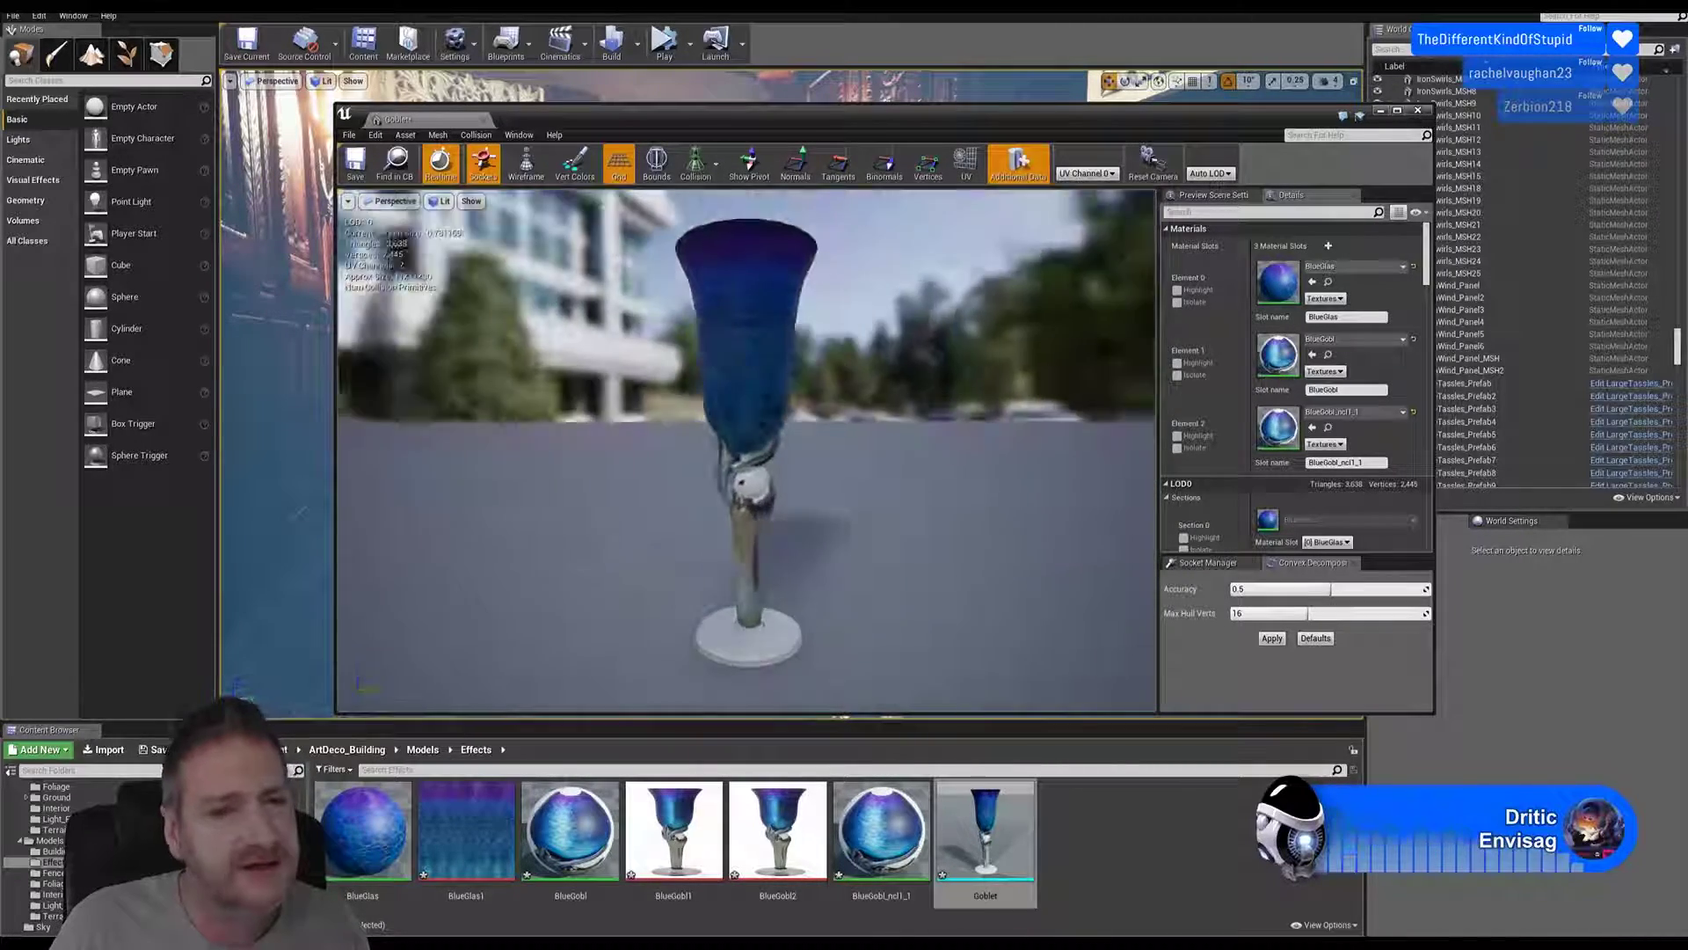
left_click_drag(874, 392, 739, 424)
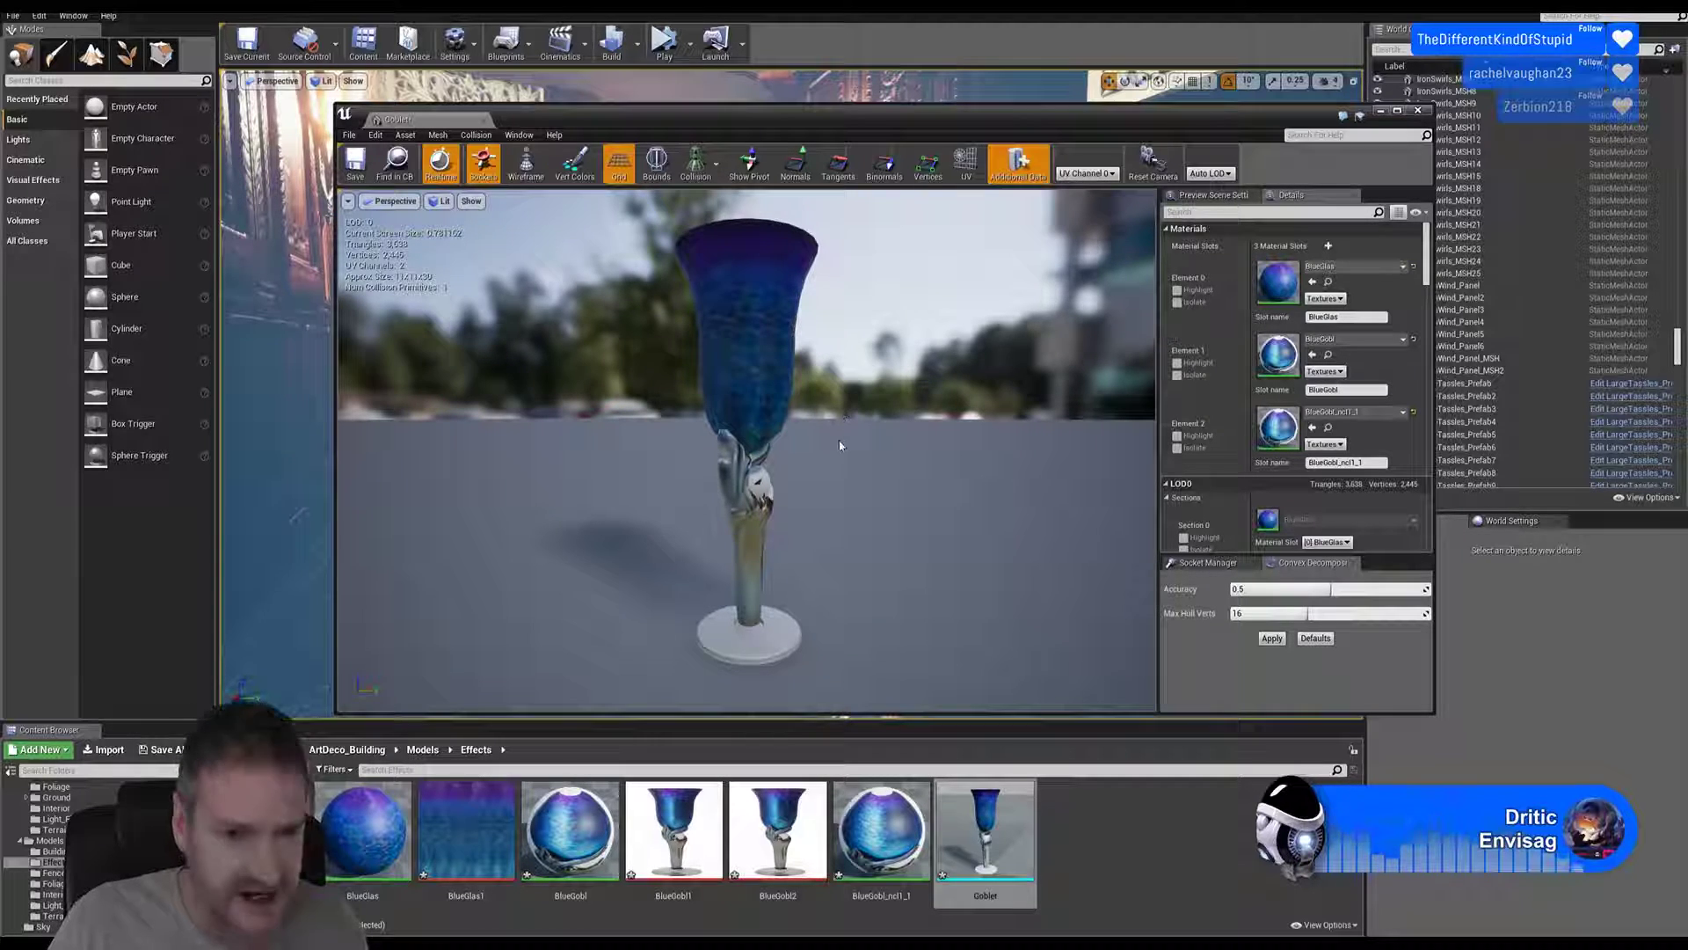
left_click_drag(839, 446, 764, 516)
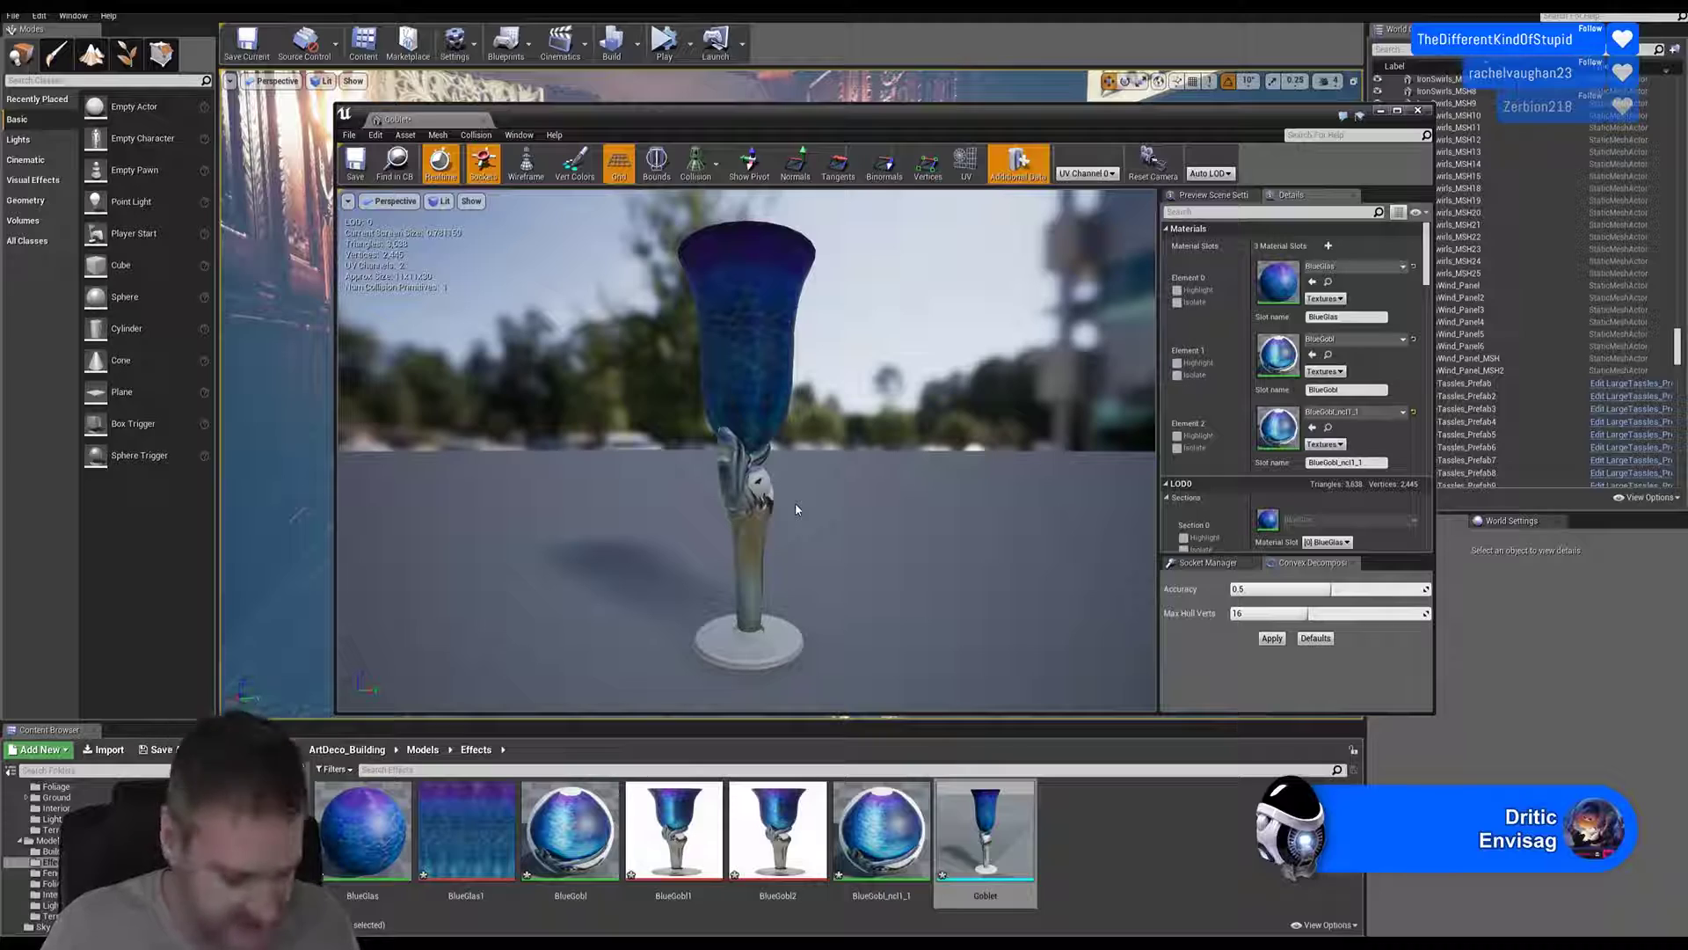
left_click_drag(794, 508, 721, 591)
scroll(731, 537, "up", 6)
scroll(731, 538, "down", 4)
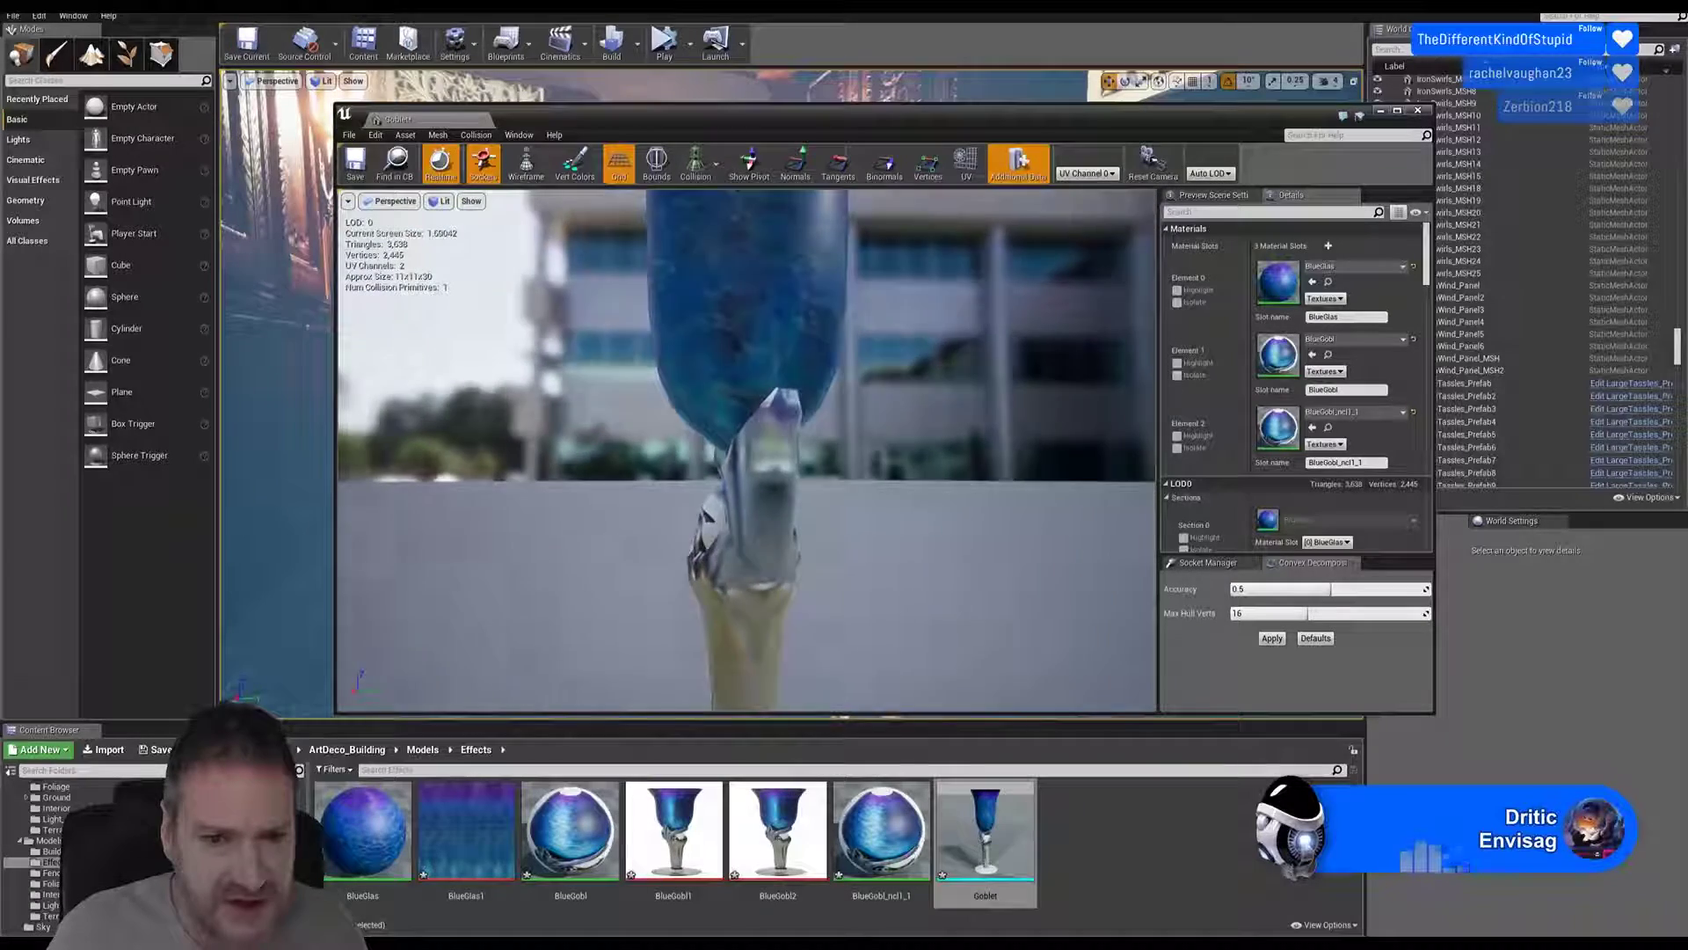
left_click_drag(767, 540, 732, 543)
left_click(1418, 111)
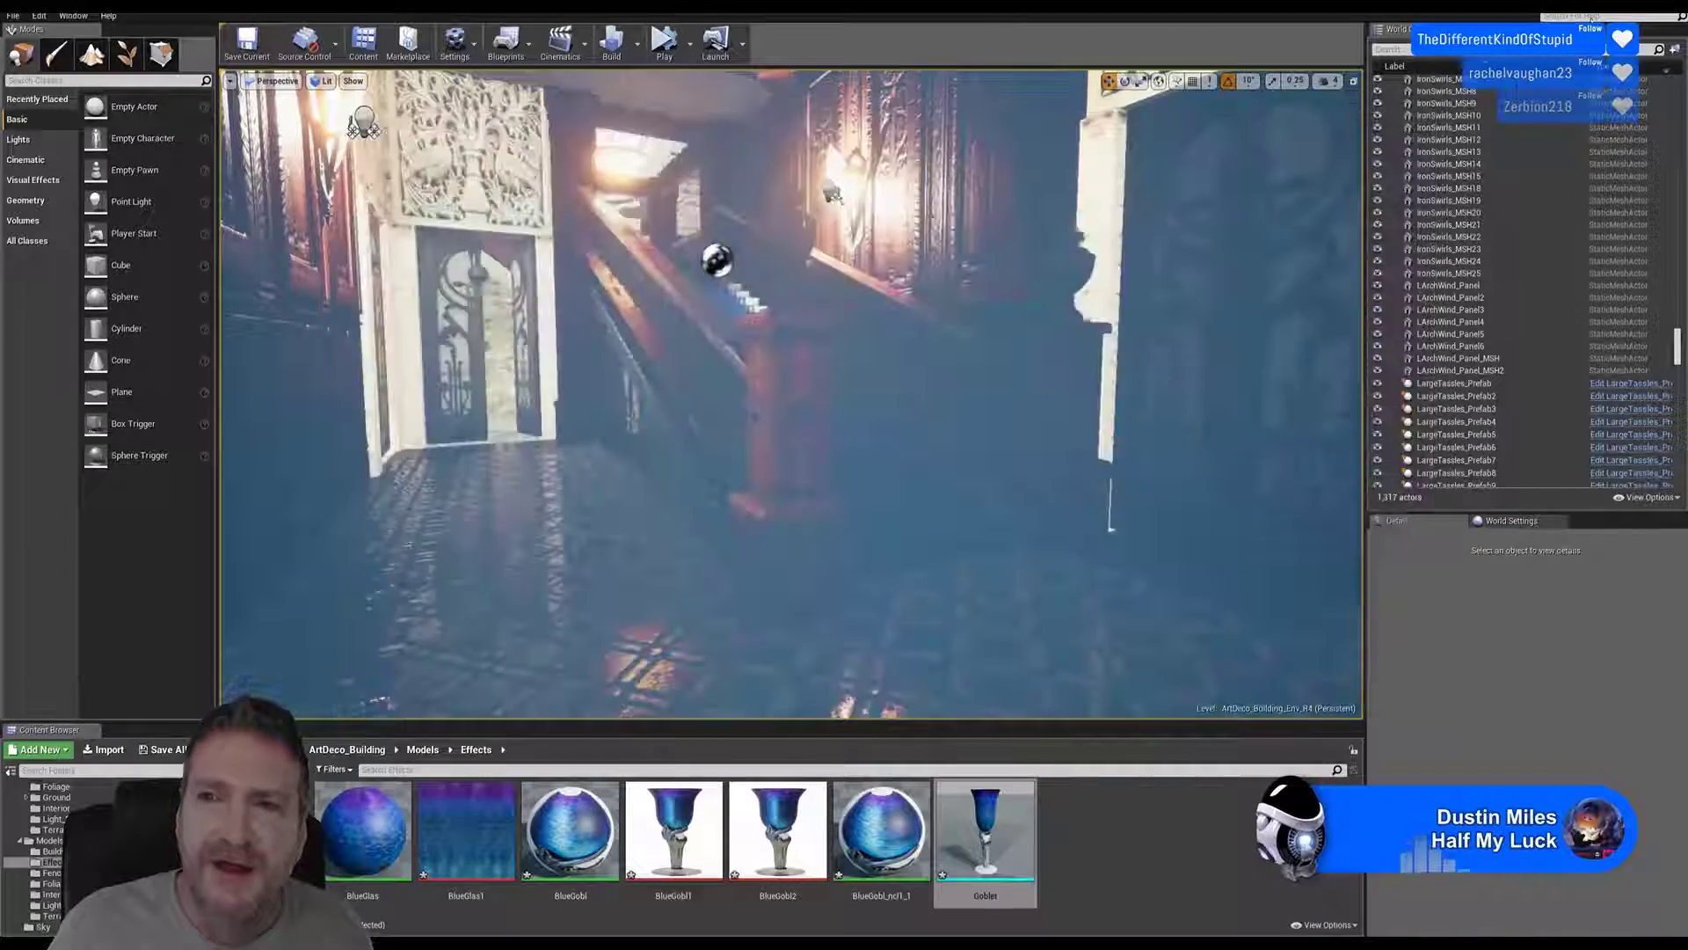
Step: Switch to 3ds Max and auto-smooth the small stem element on one side of BlueGoblet's ball
left_click(1632, 4)
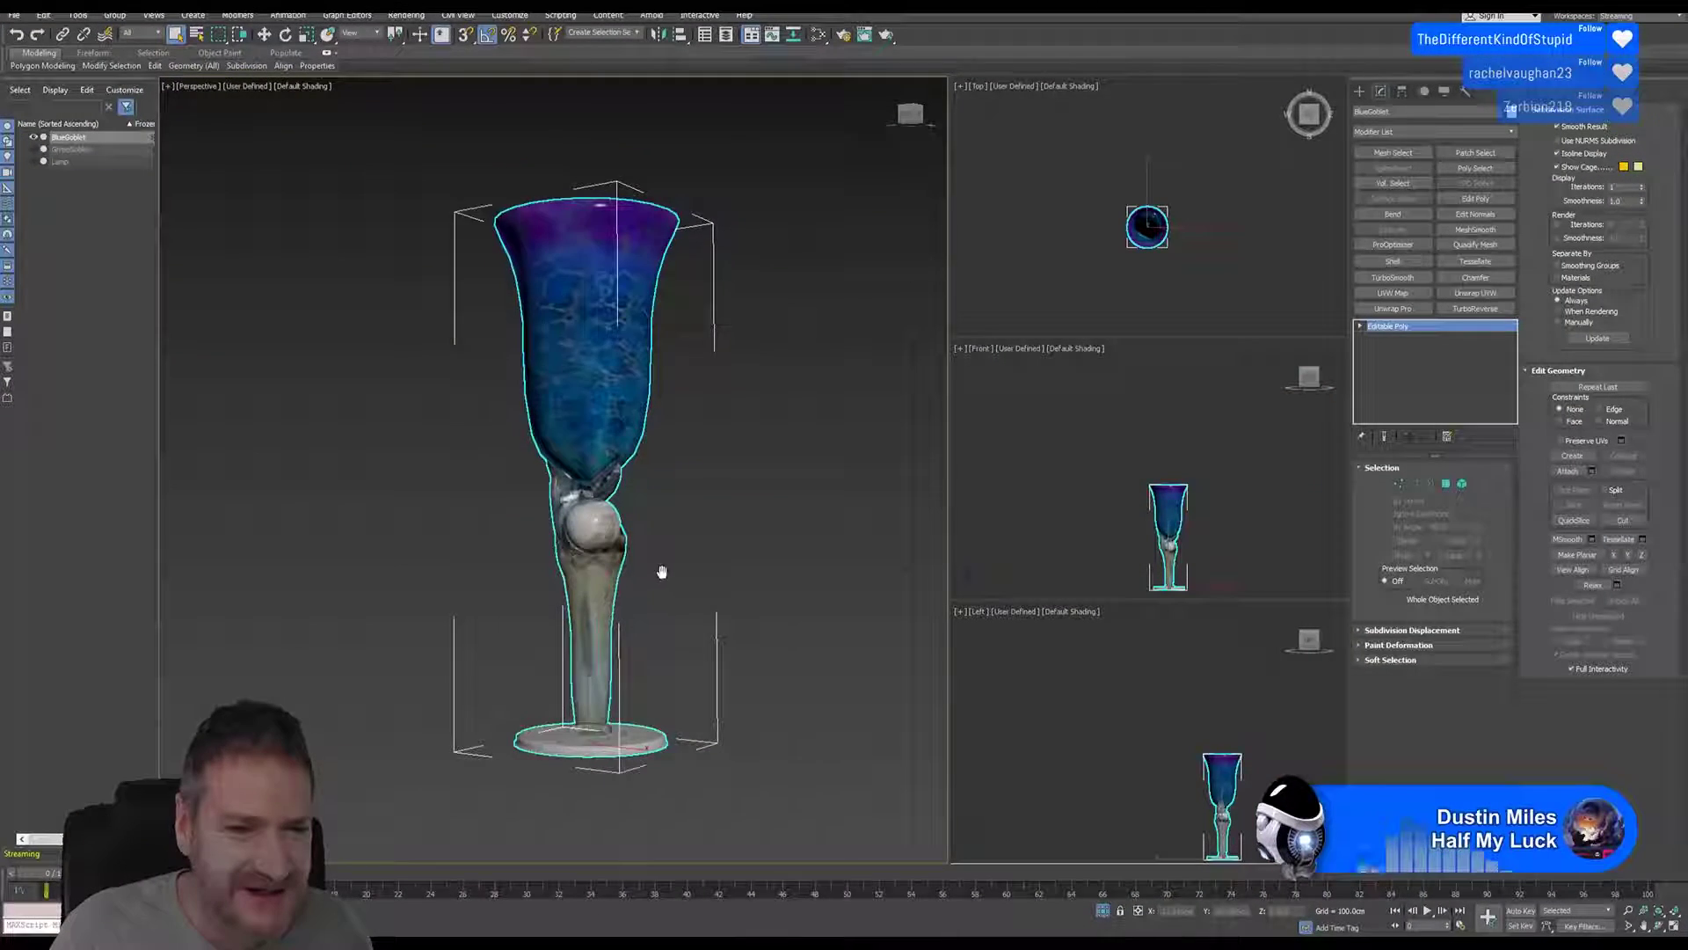
scroll(620, 534, "up", 5)
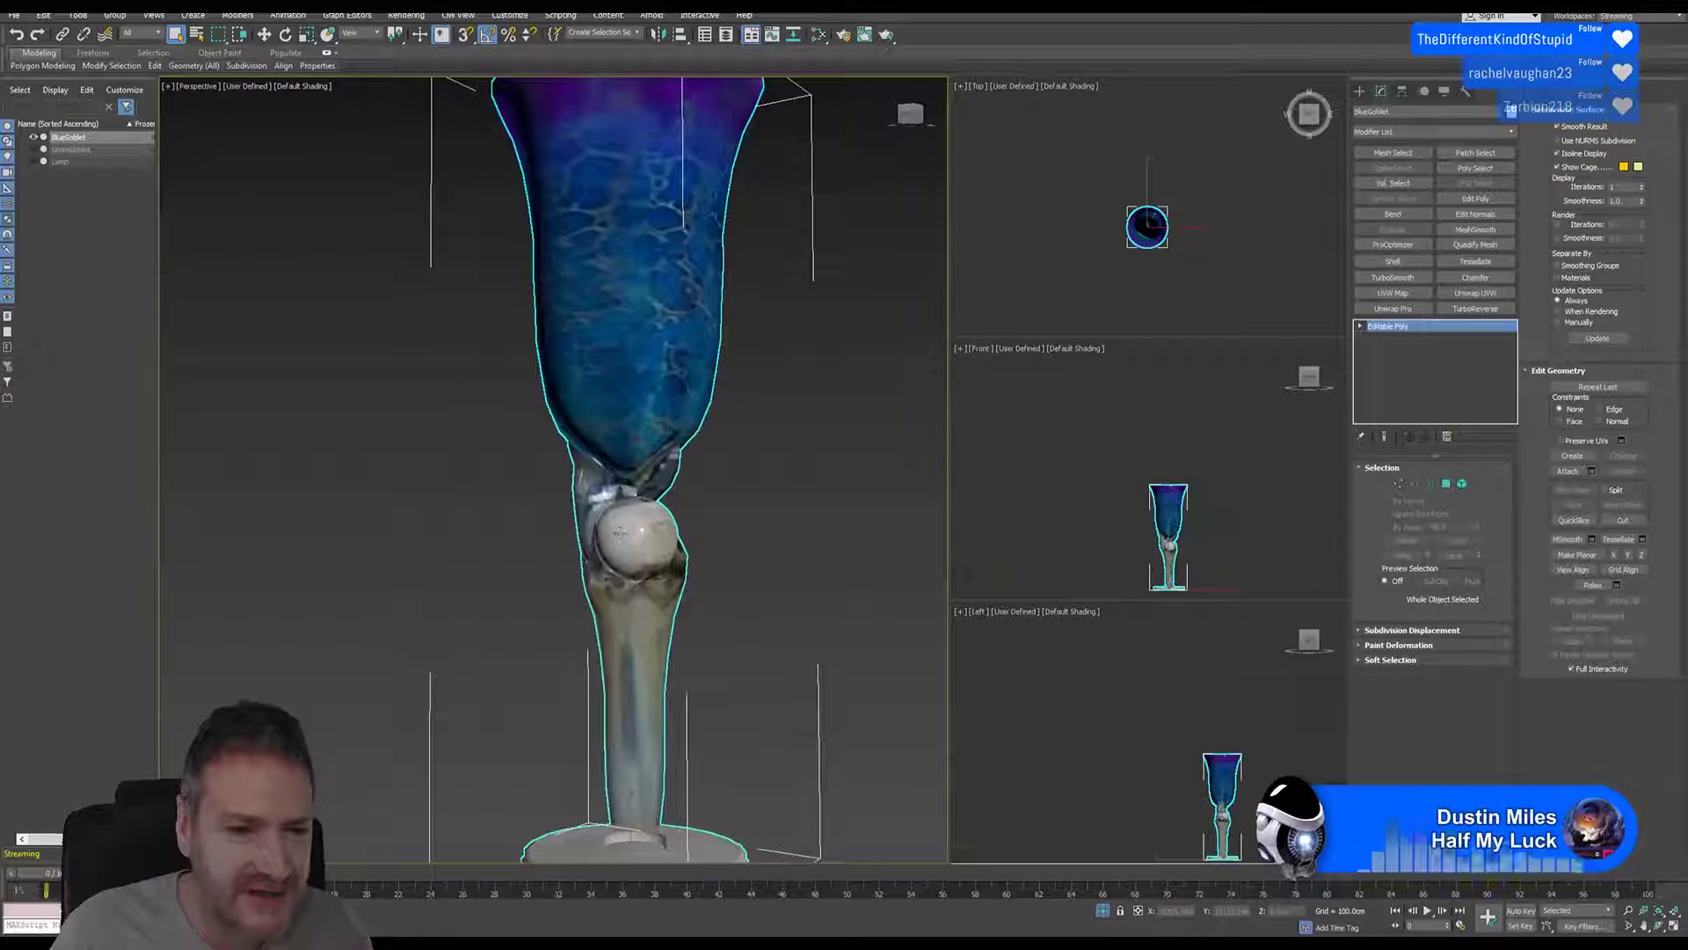
left_click(1461, 484)
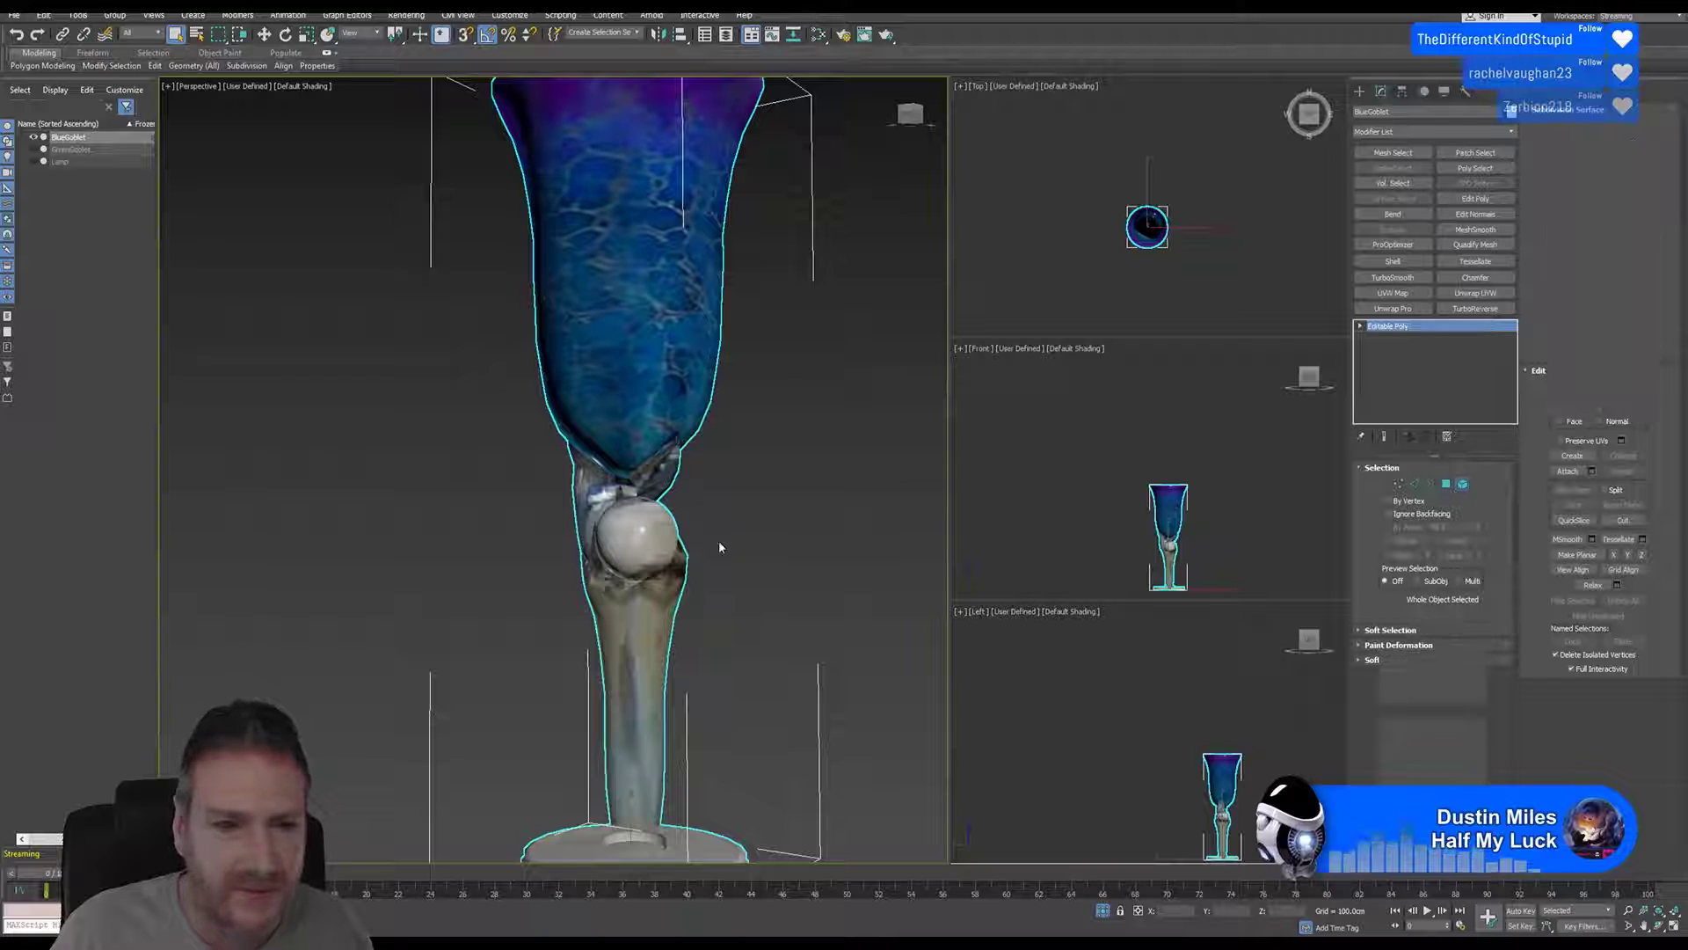
left_click(593, 551)
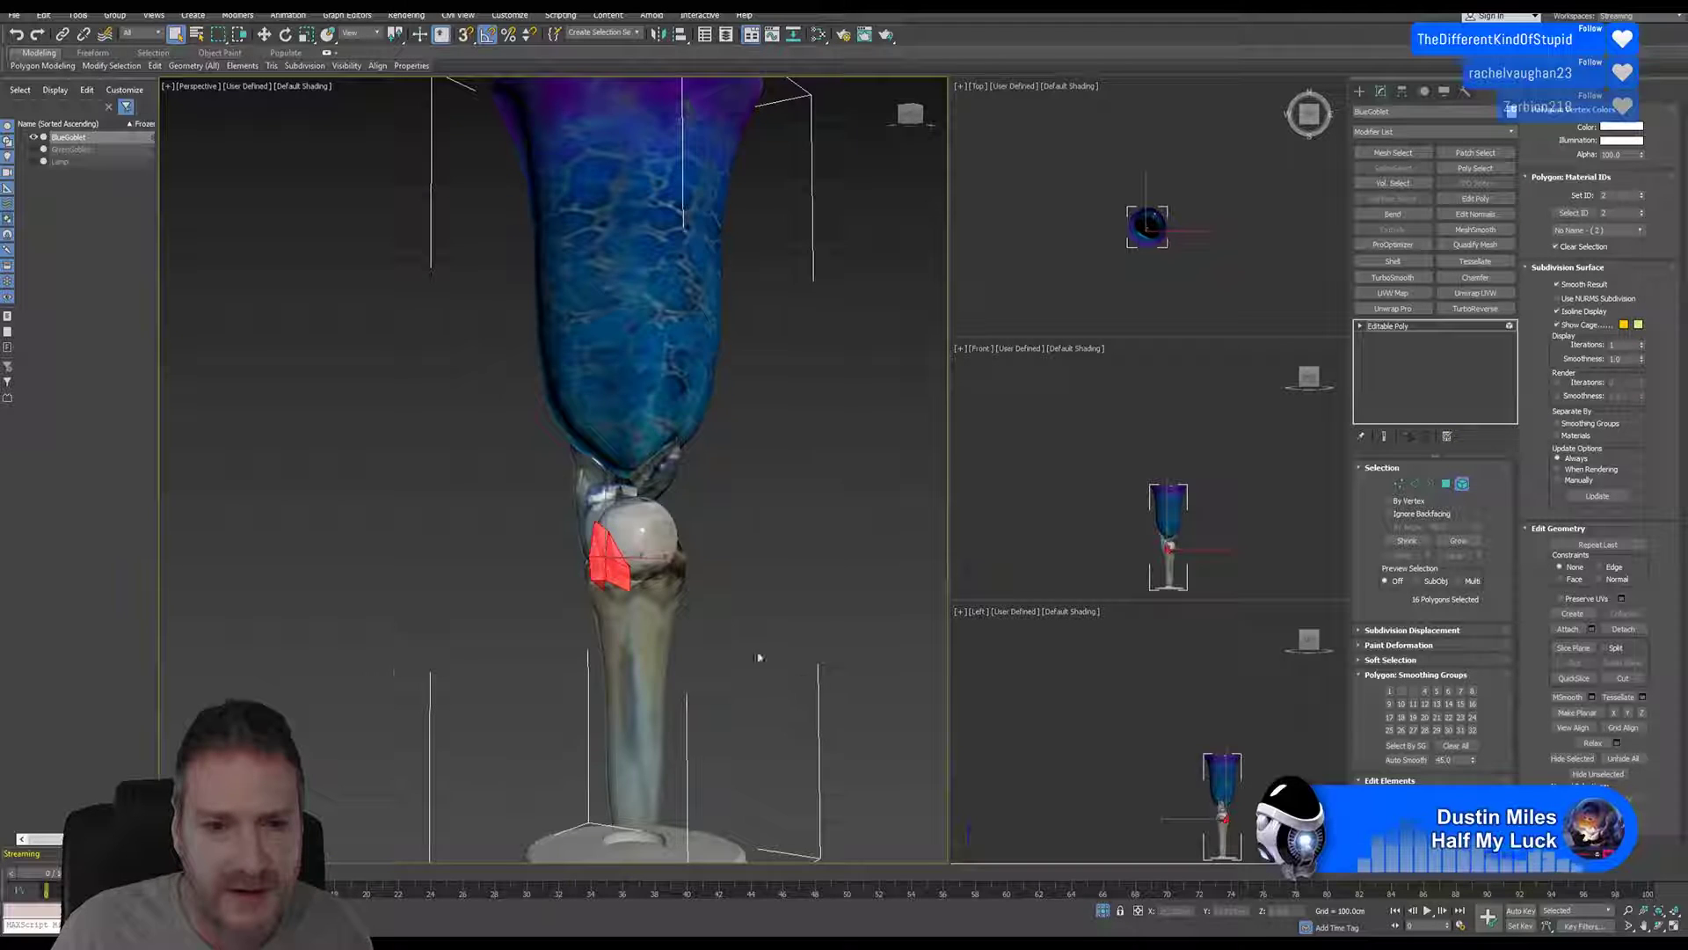
middle_click_drag(742, 624, 585, 626)
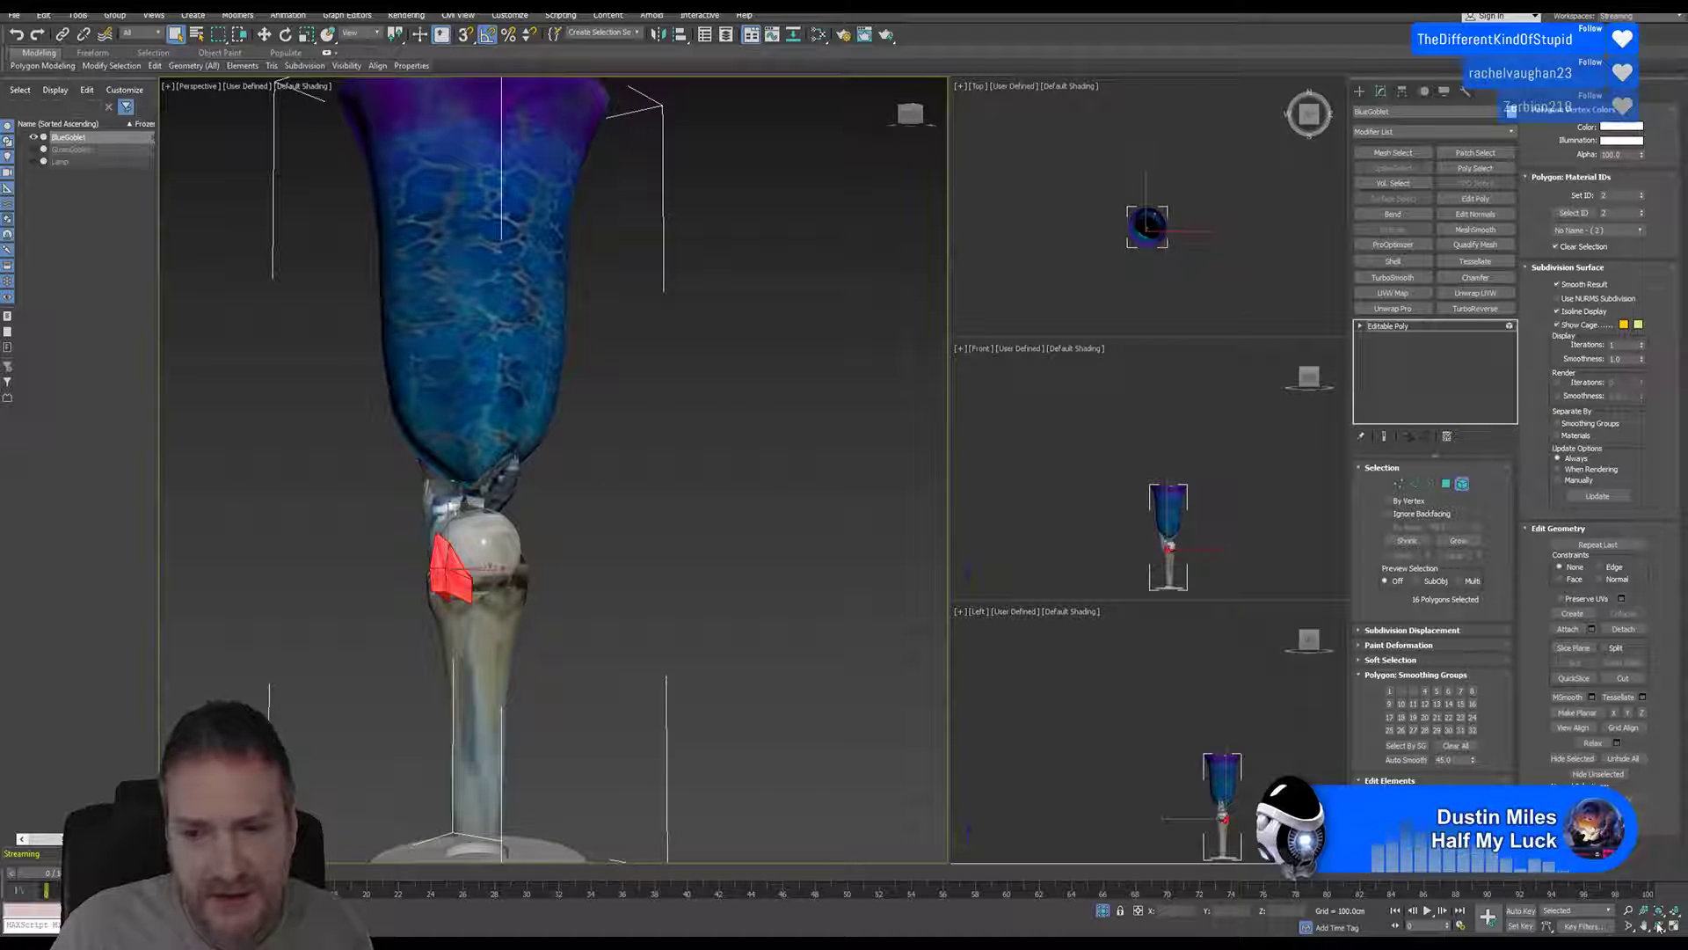
Step: Select the matching stem element on the other side of the ball, auto-smooth it, and leave element editing
key("e")
left_click_drag(590, 636, 520, 631)
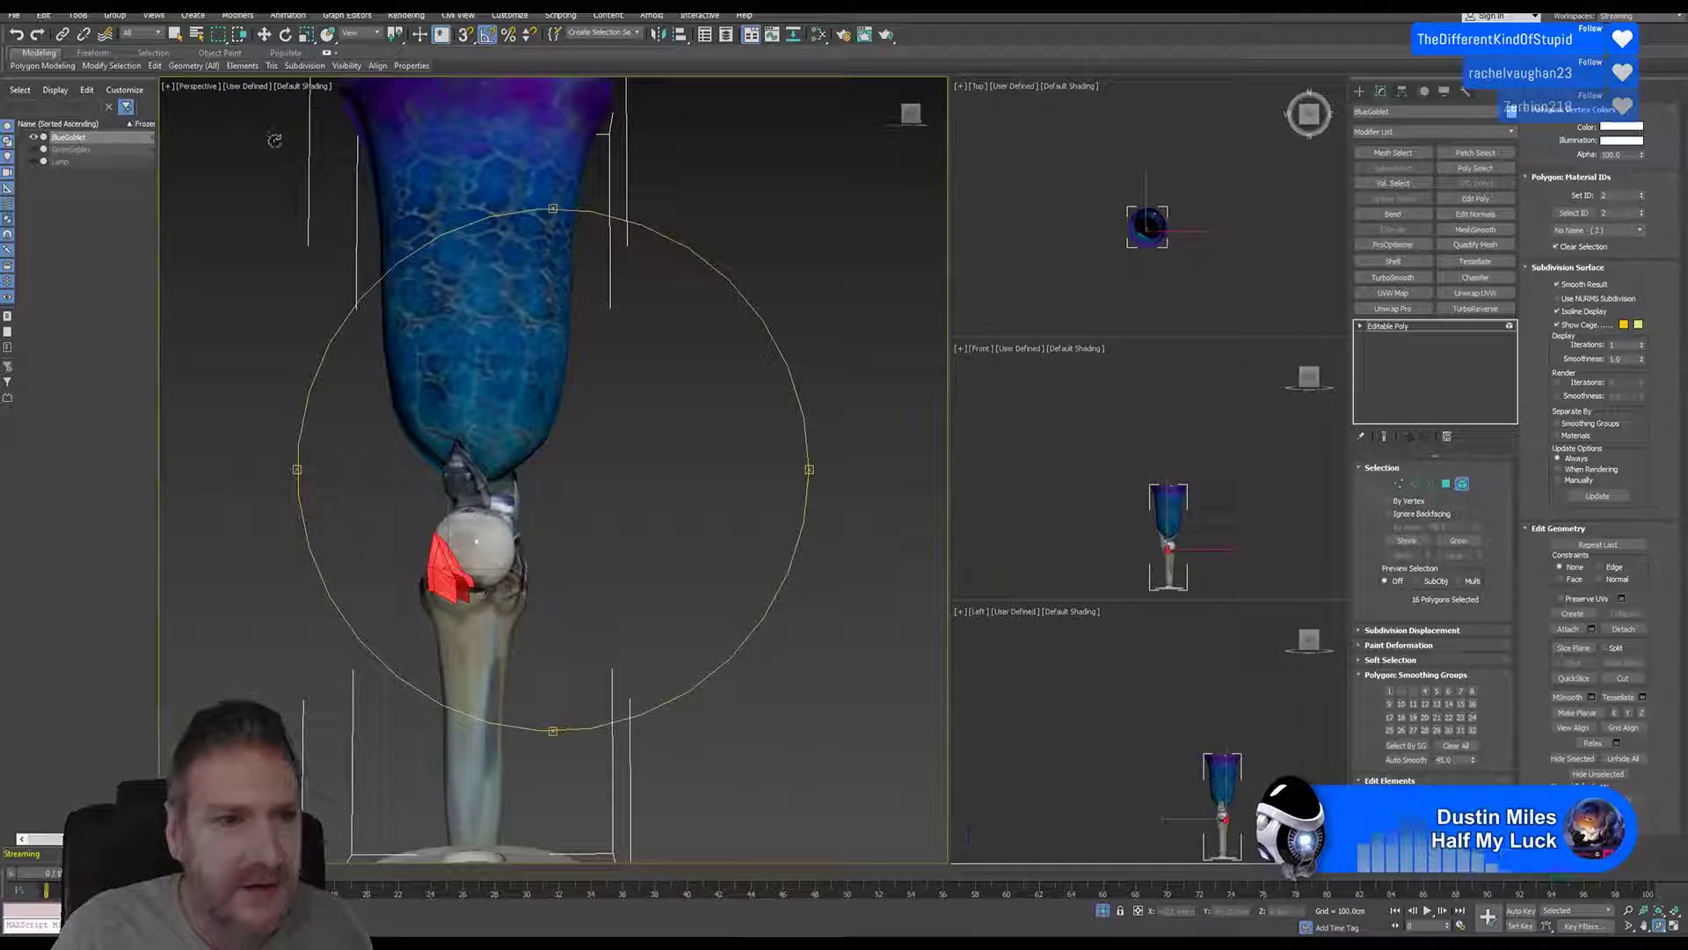
left_click(175, 36)
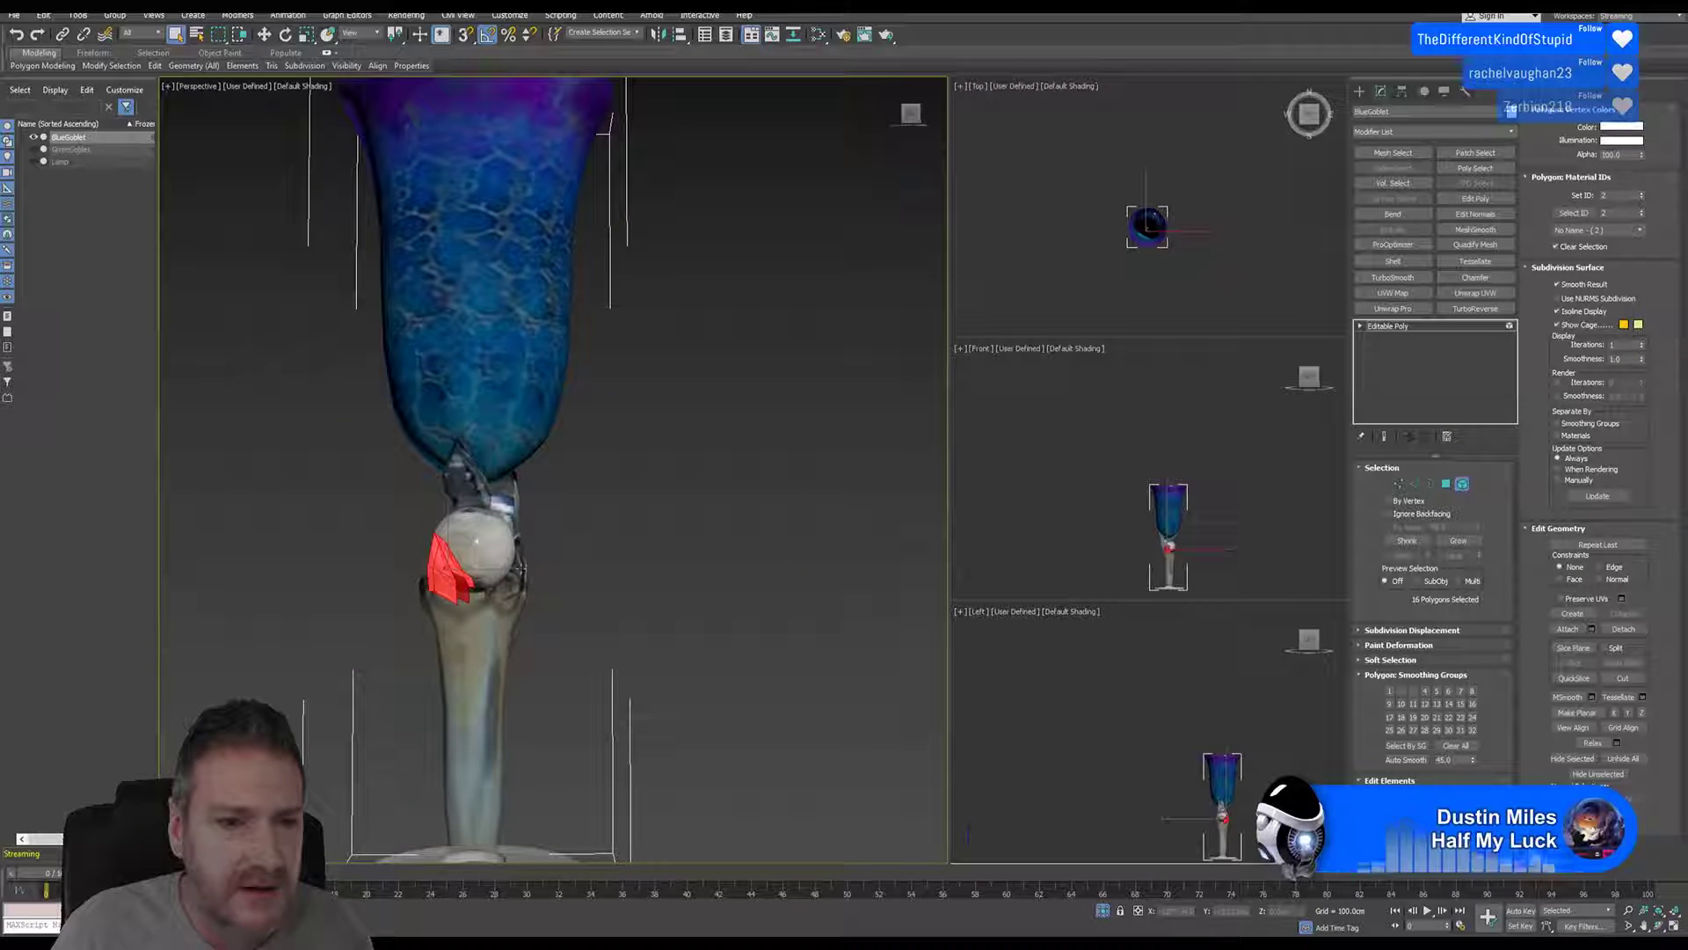
left_click(517, 581)
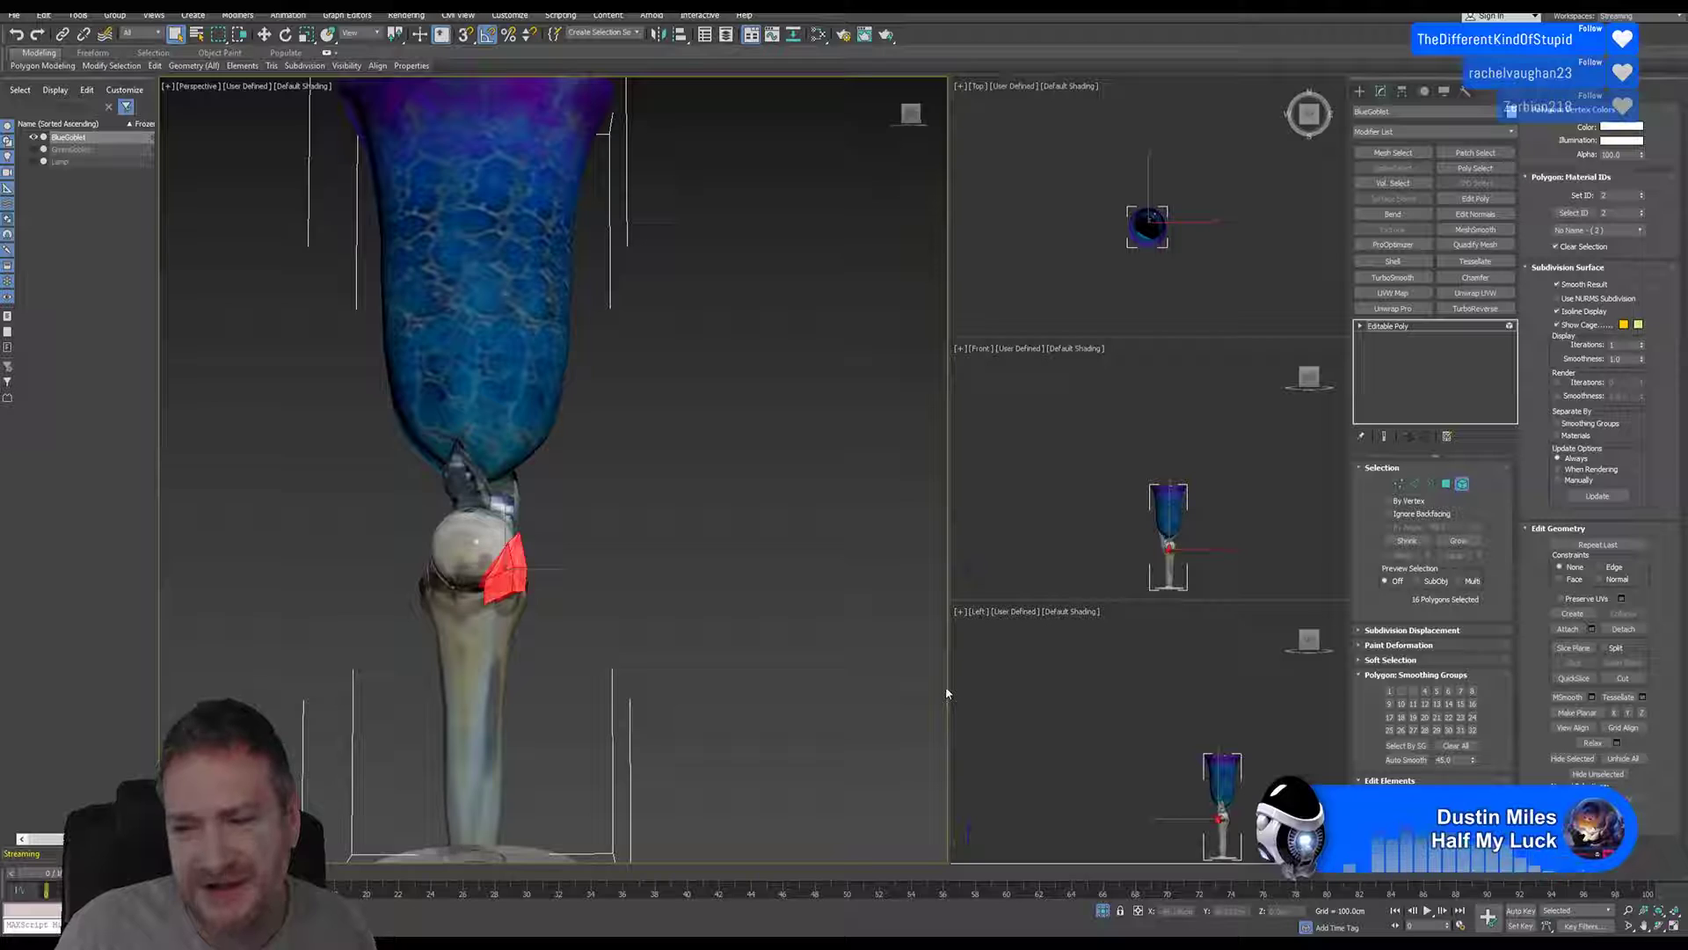
scroll(756, 580, "down", 3)
middle_click_drag(773, 590, 774, 574)
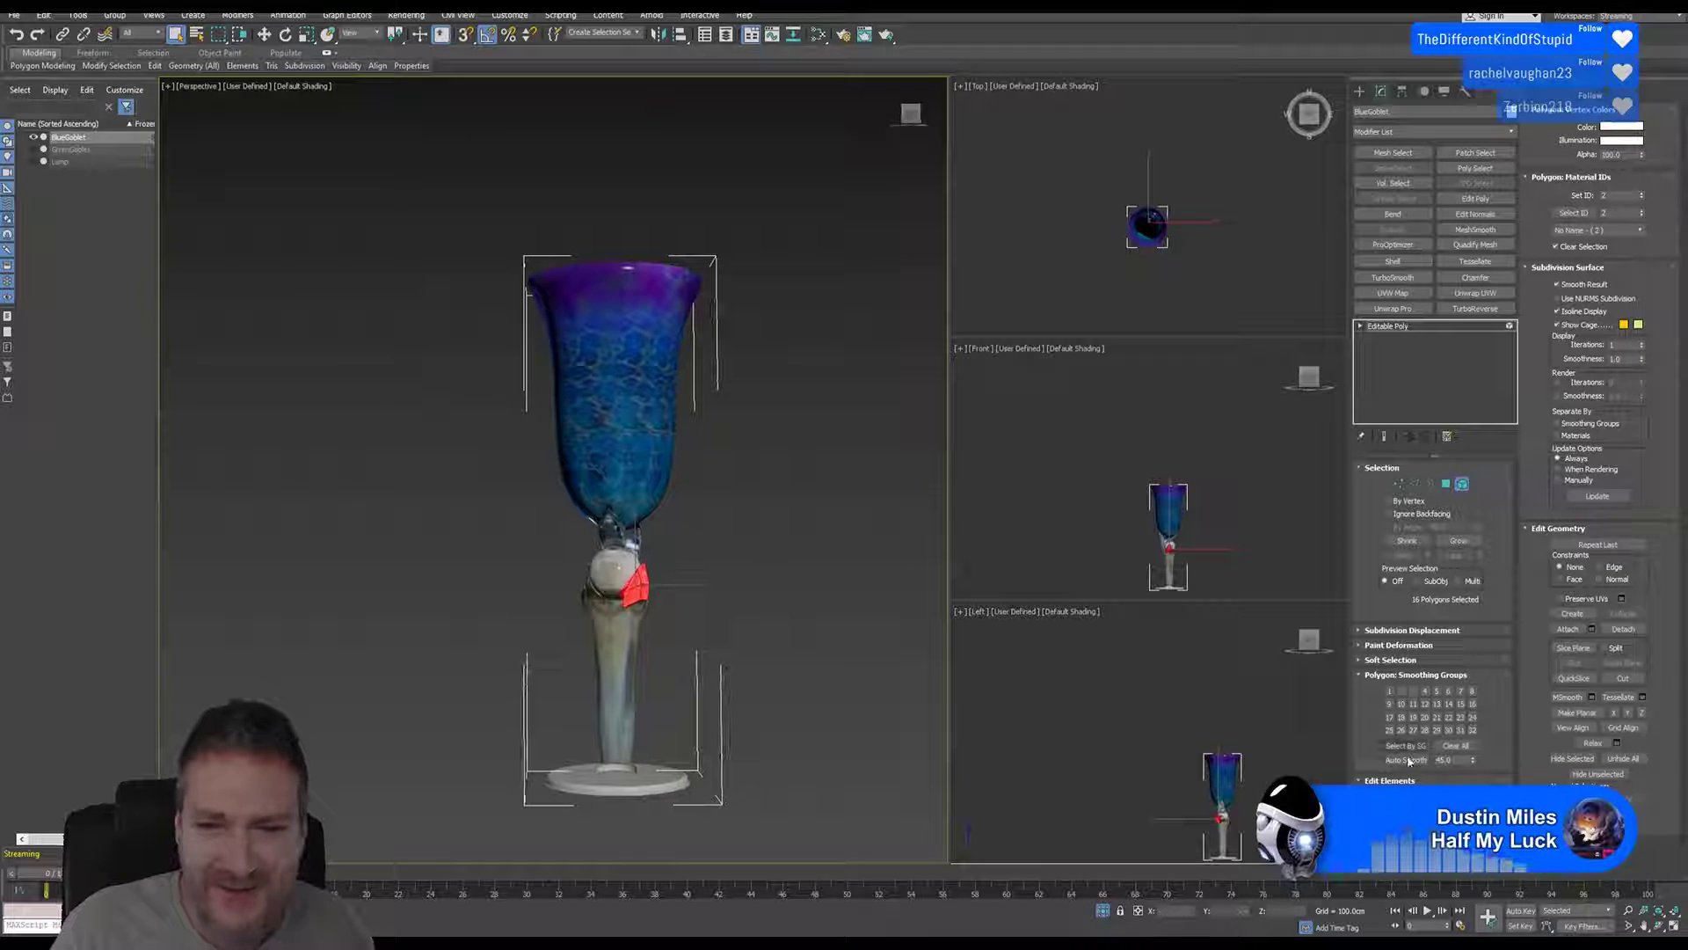
key("4")
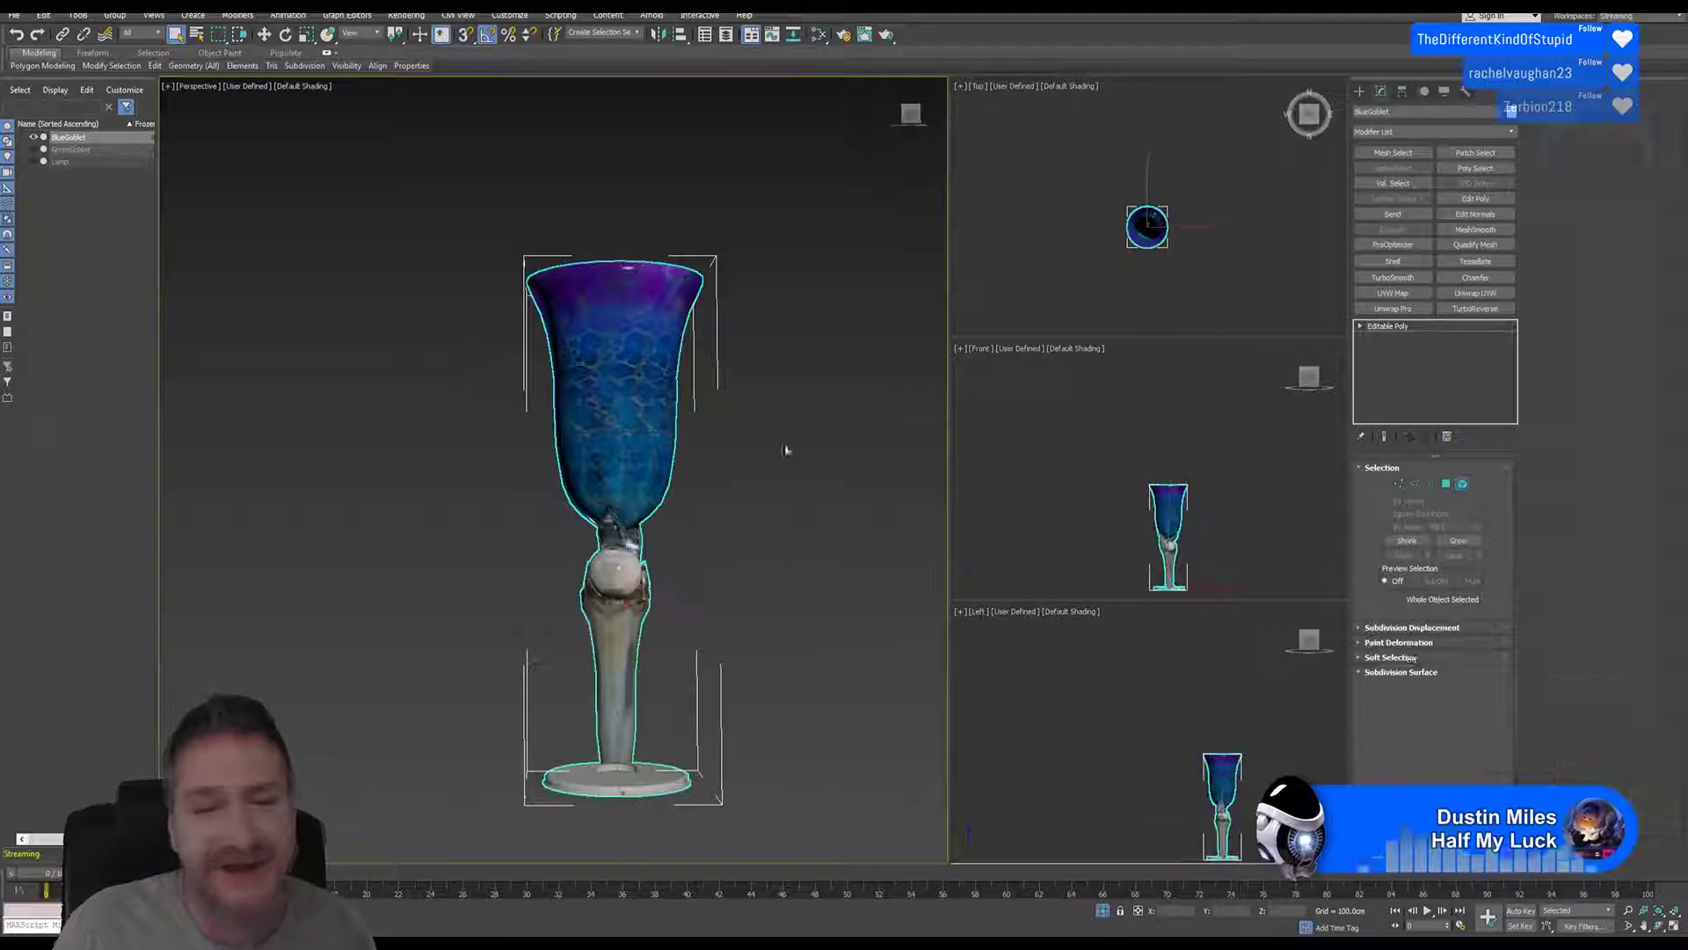
Step: Export the selected BlueGoblet as FBX, overwriting Goblet.FBX in the Lady Lamp folder with the current export preset
left_click(15, 18)
mouse_move(83, 218)
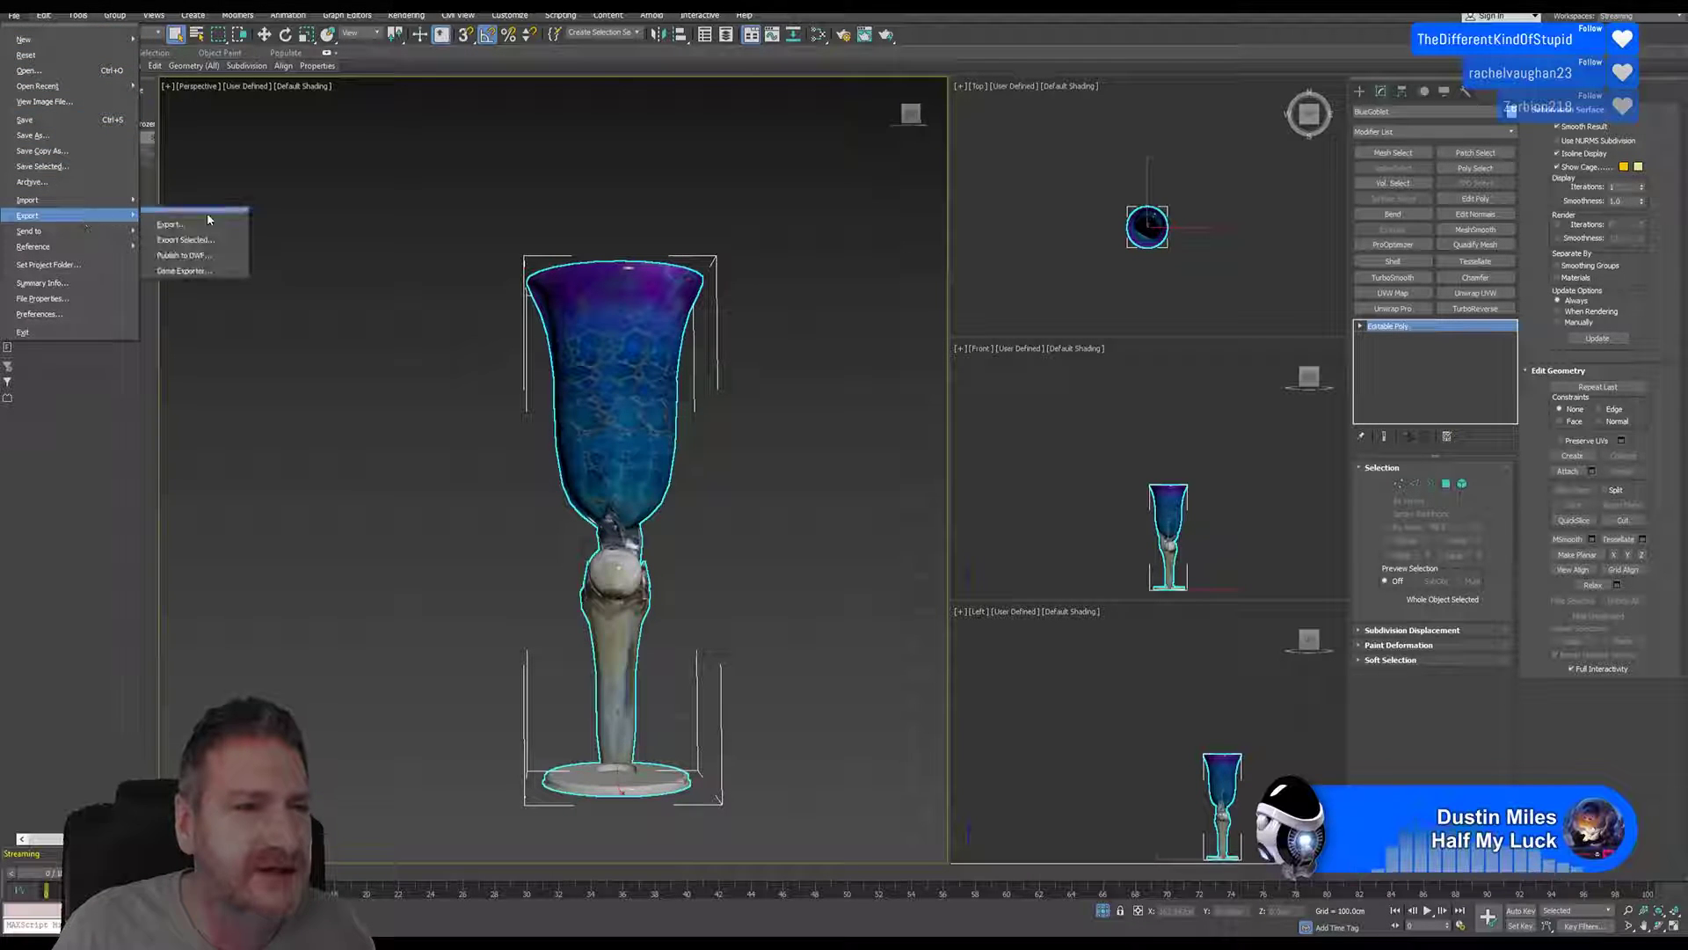
left_click(209, 241)
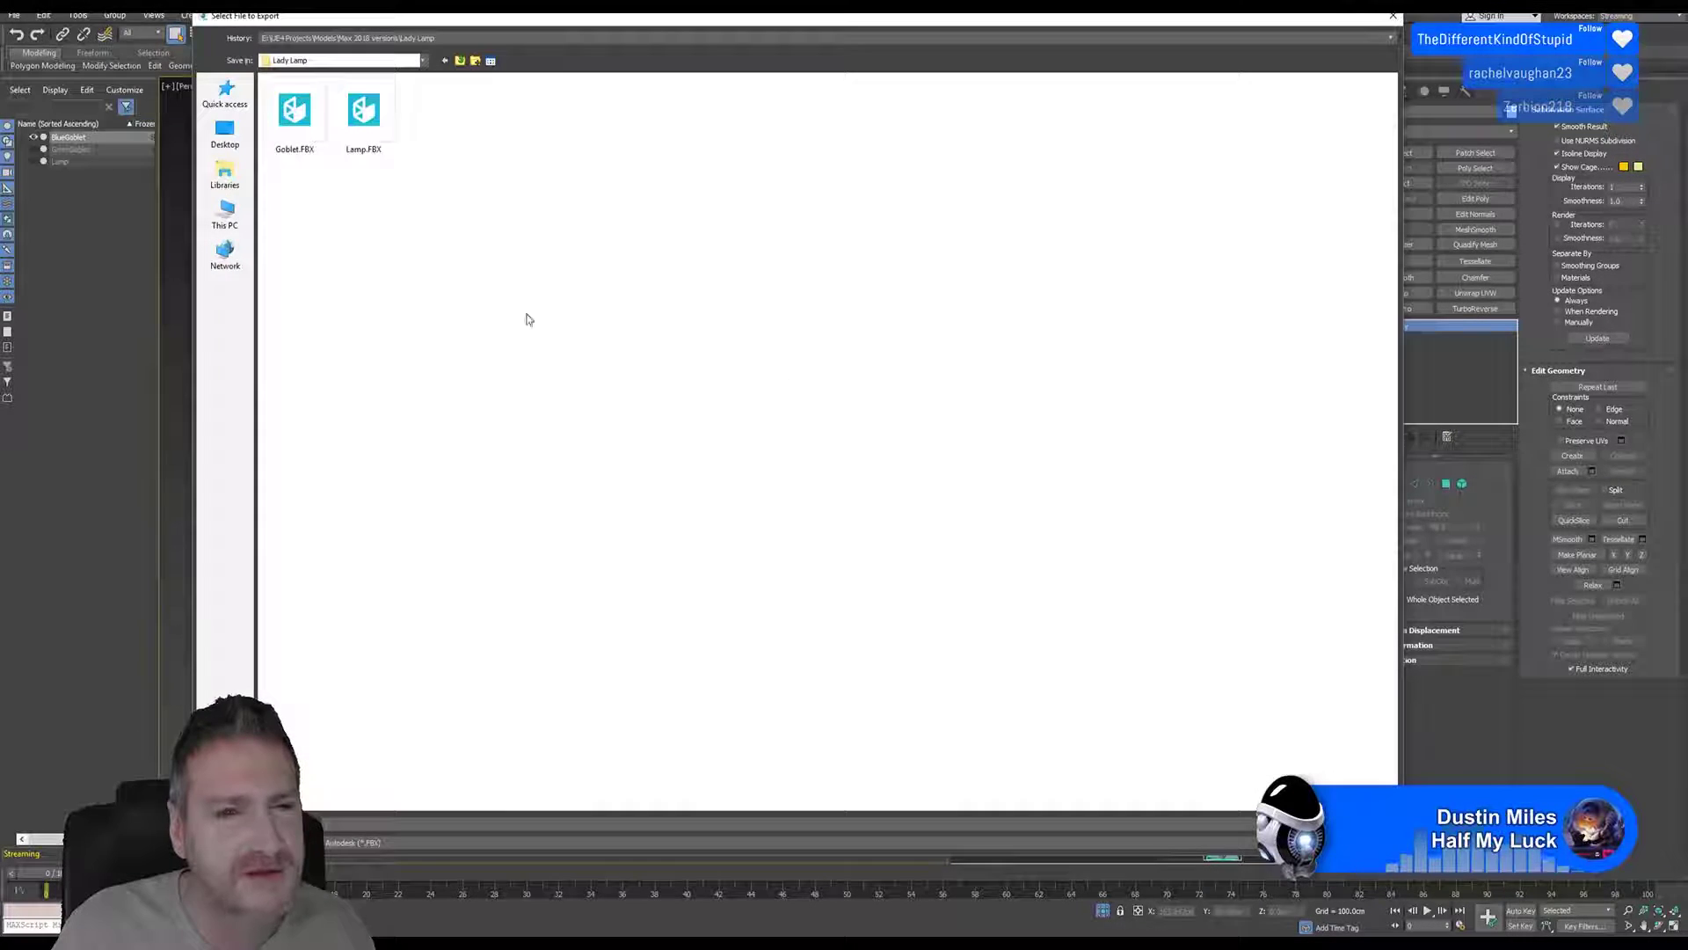
left_click(293, 137)
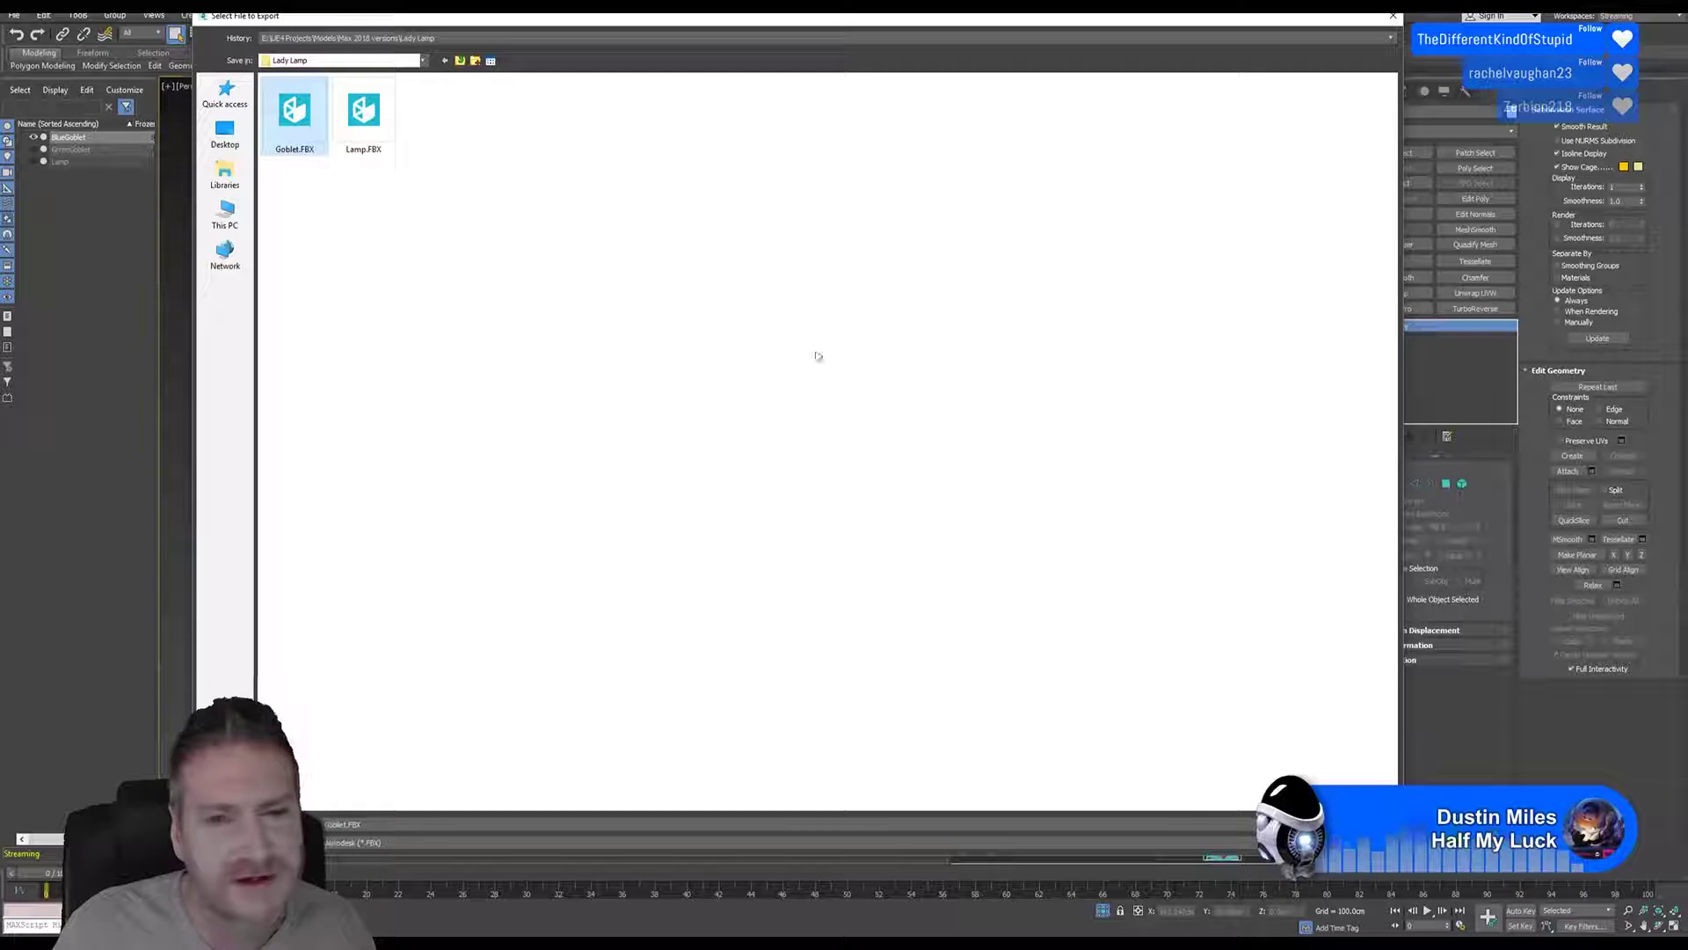
key("Return")
left_click(894, 526)
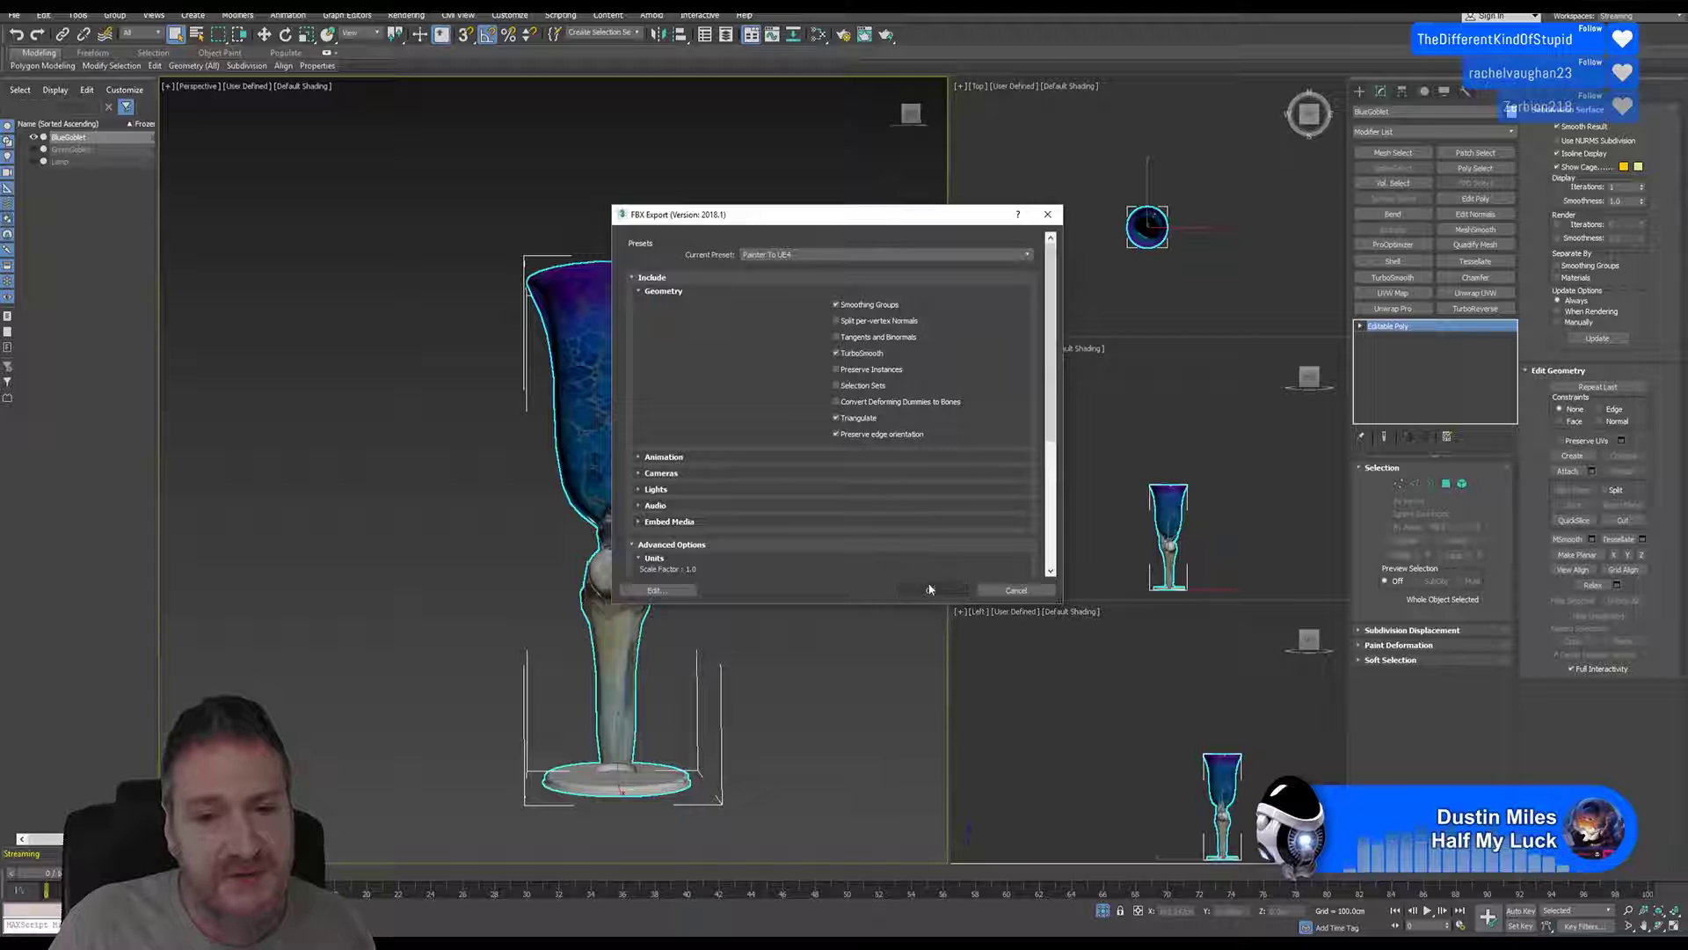
left_click(925, 584)
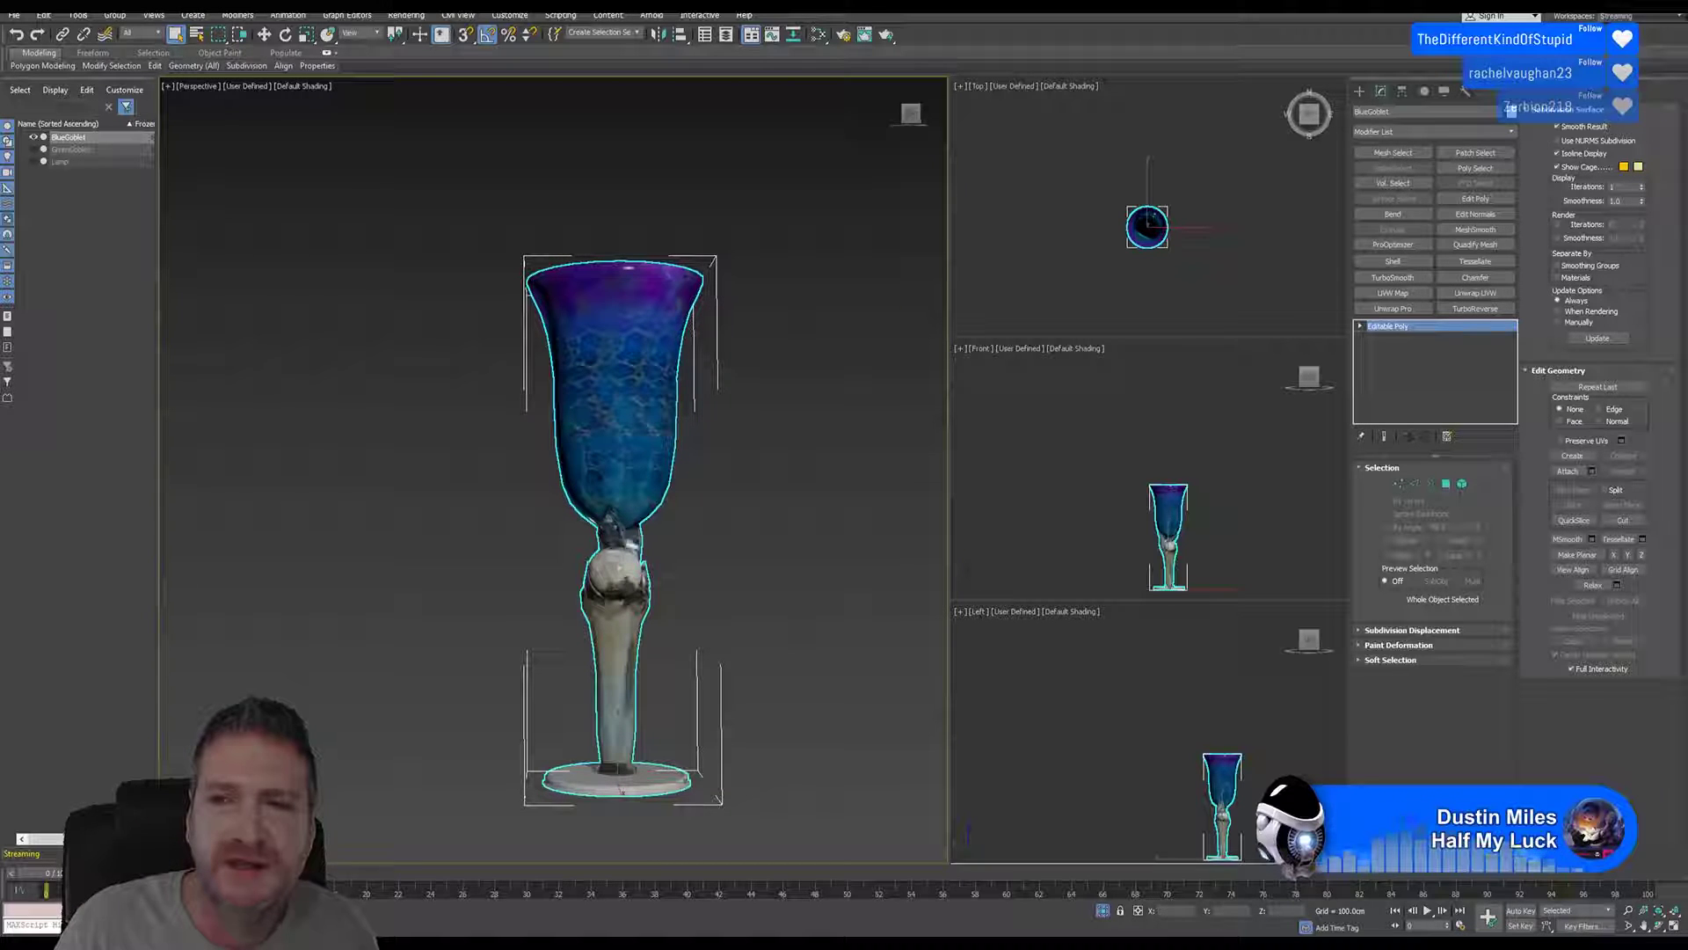
Step: Switch back to Unreal Editor and reimport the Goblet static mesh from the newly exported file
key("super+d")
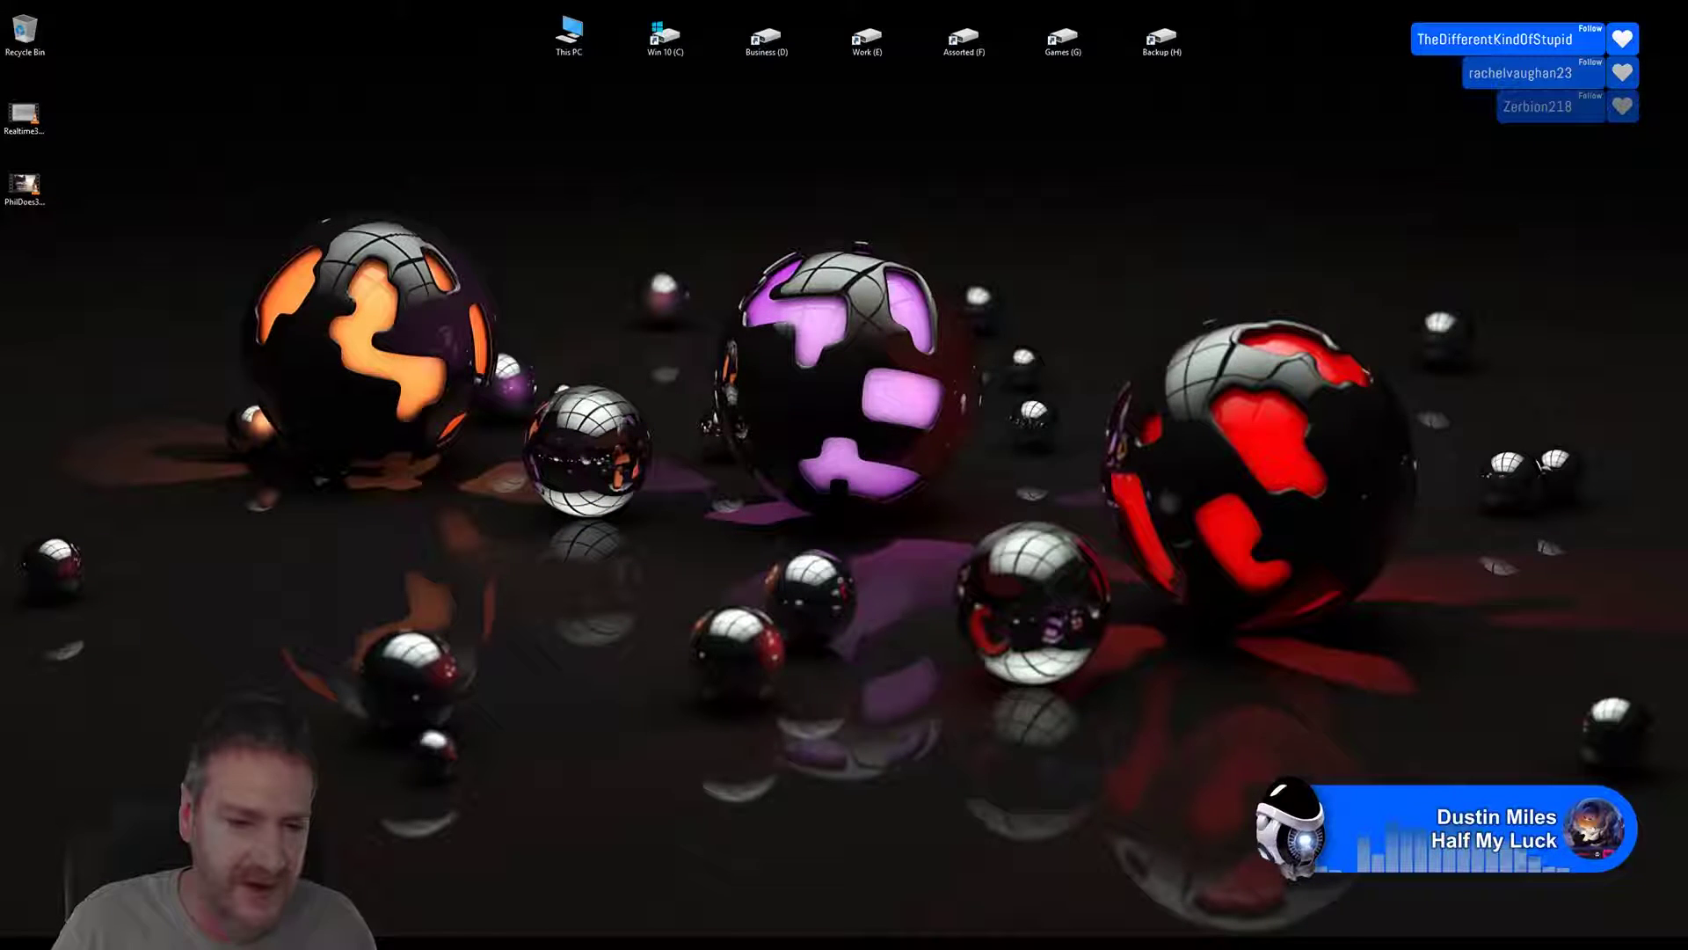
left_click(556, 942)
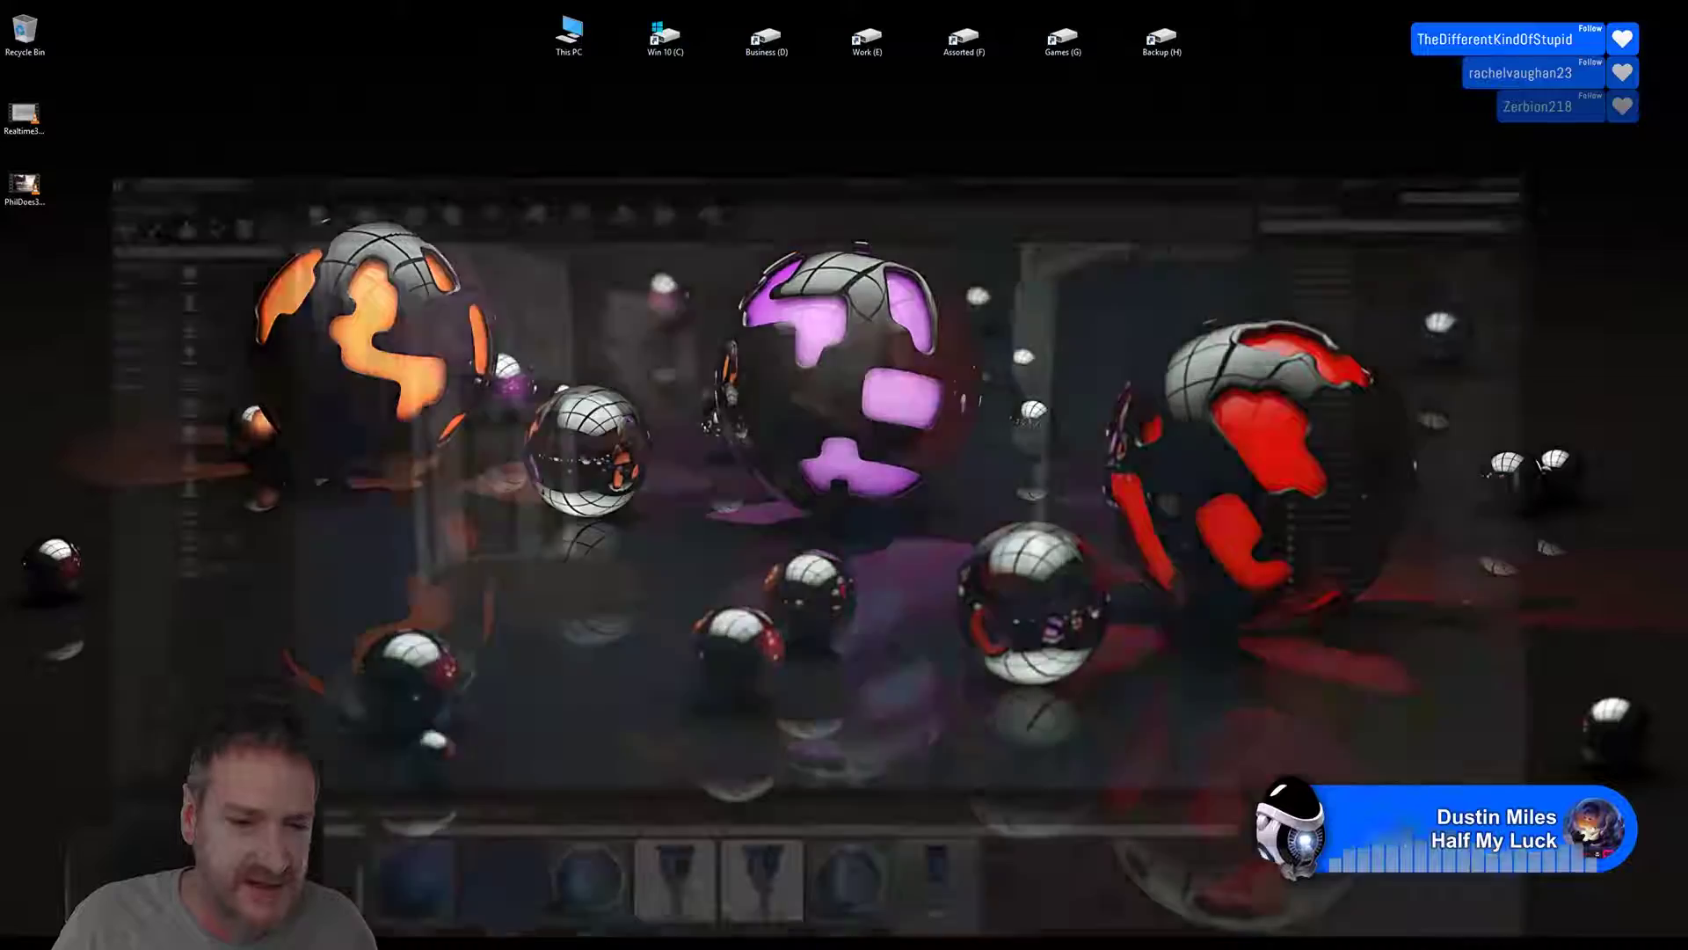
right_click(987, 831)
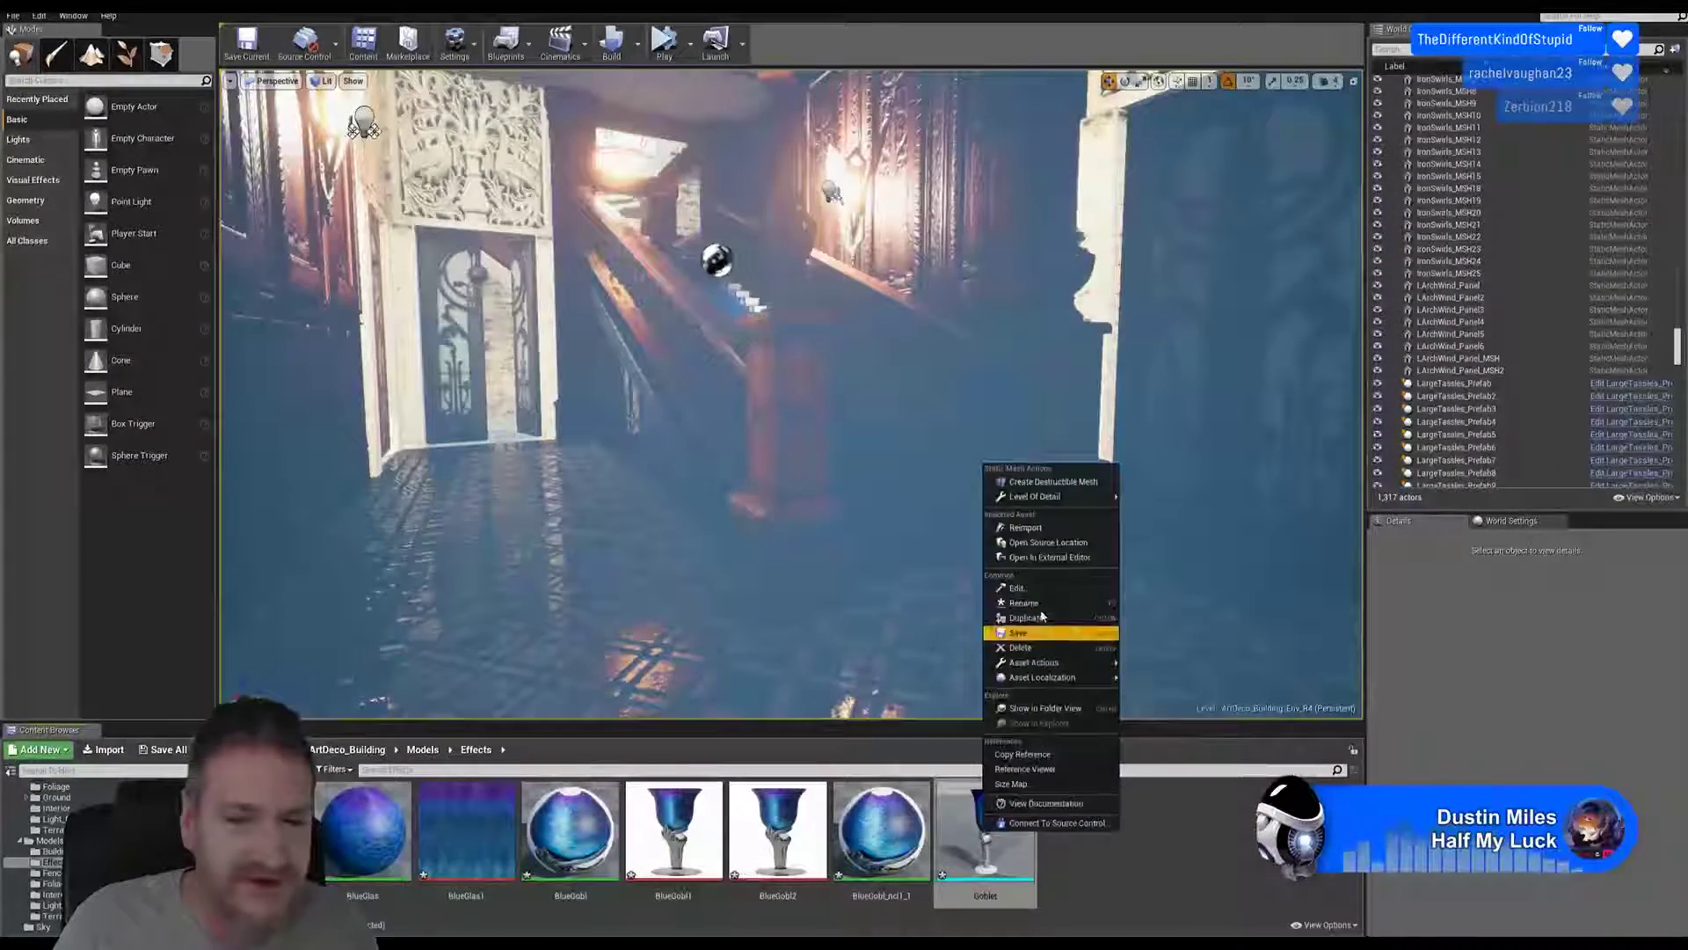
left_click(1028, 528)
Step: Open the Goblet in the static mesh editor and examine its ball, stem and bowl shading from all sides
double_click(1008, 802)
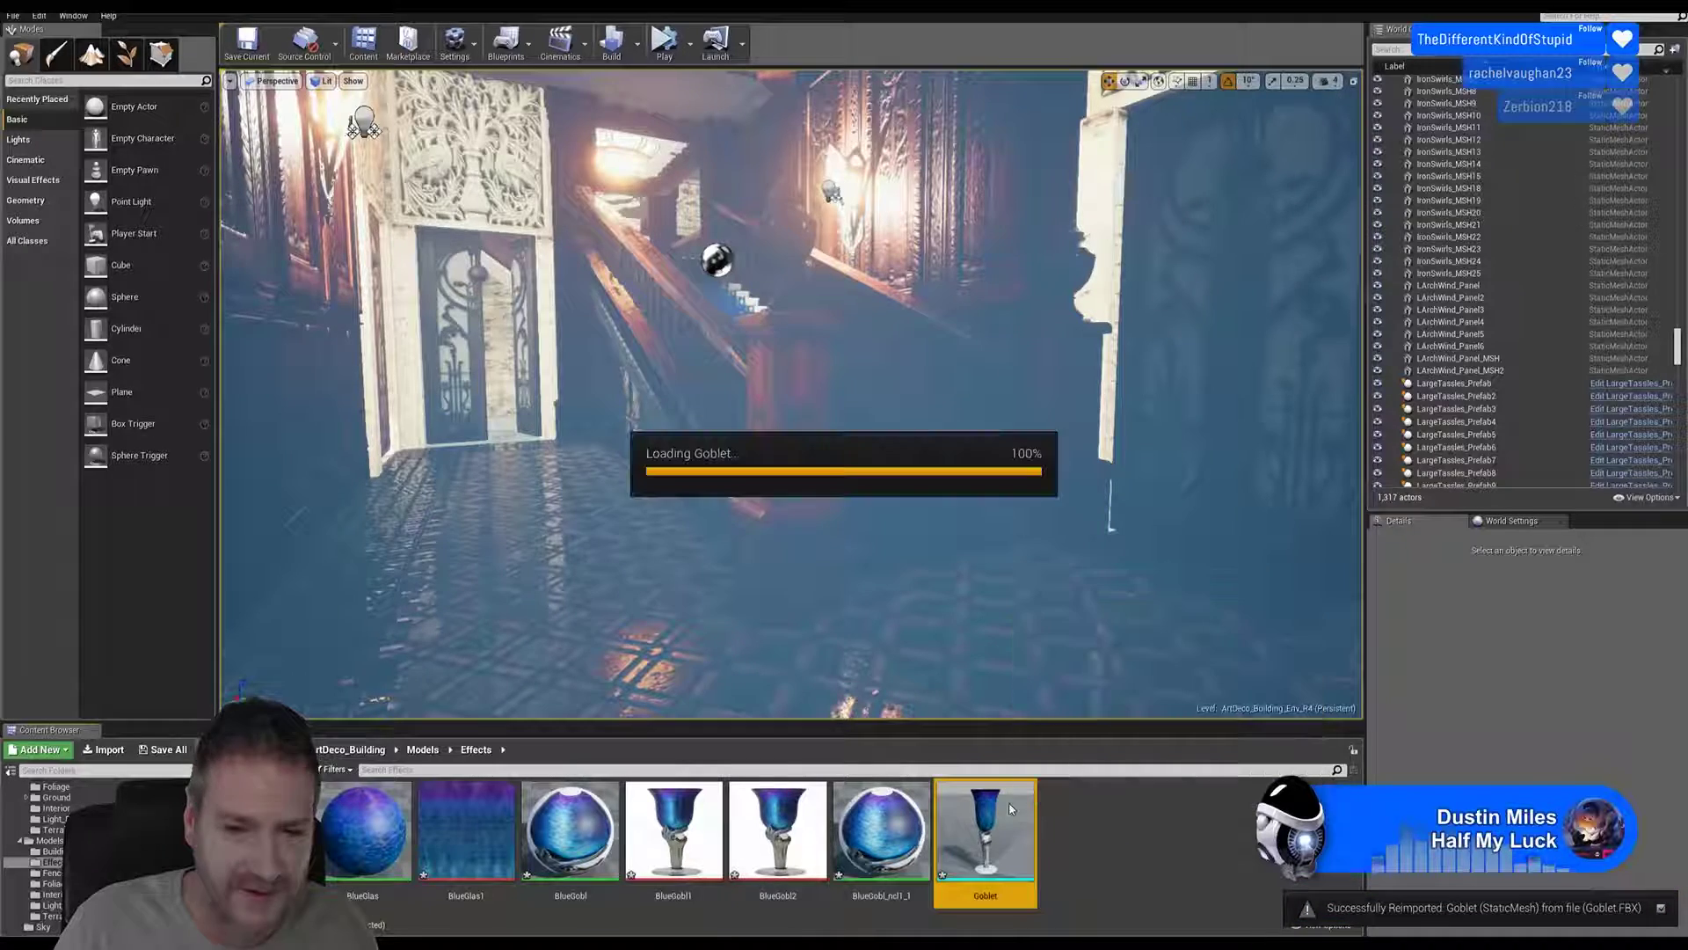
scroll(748, 499, "up", 10)
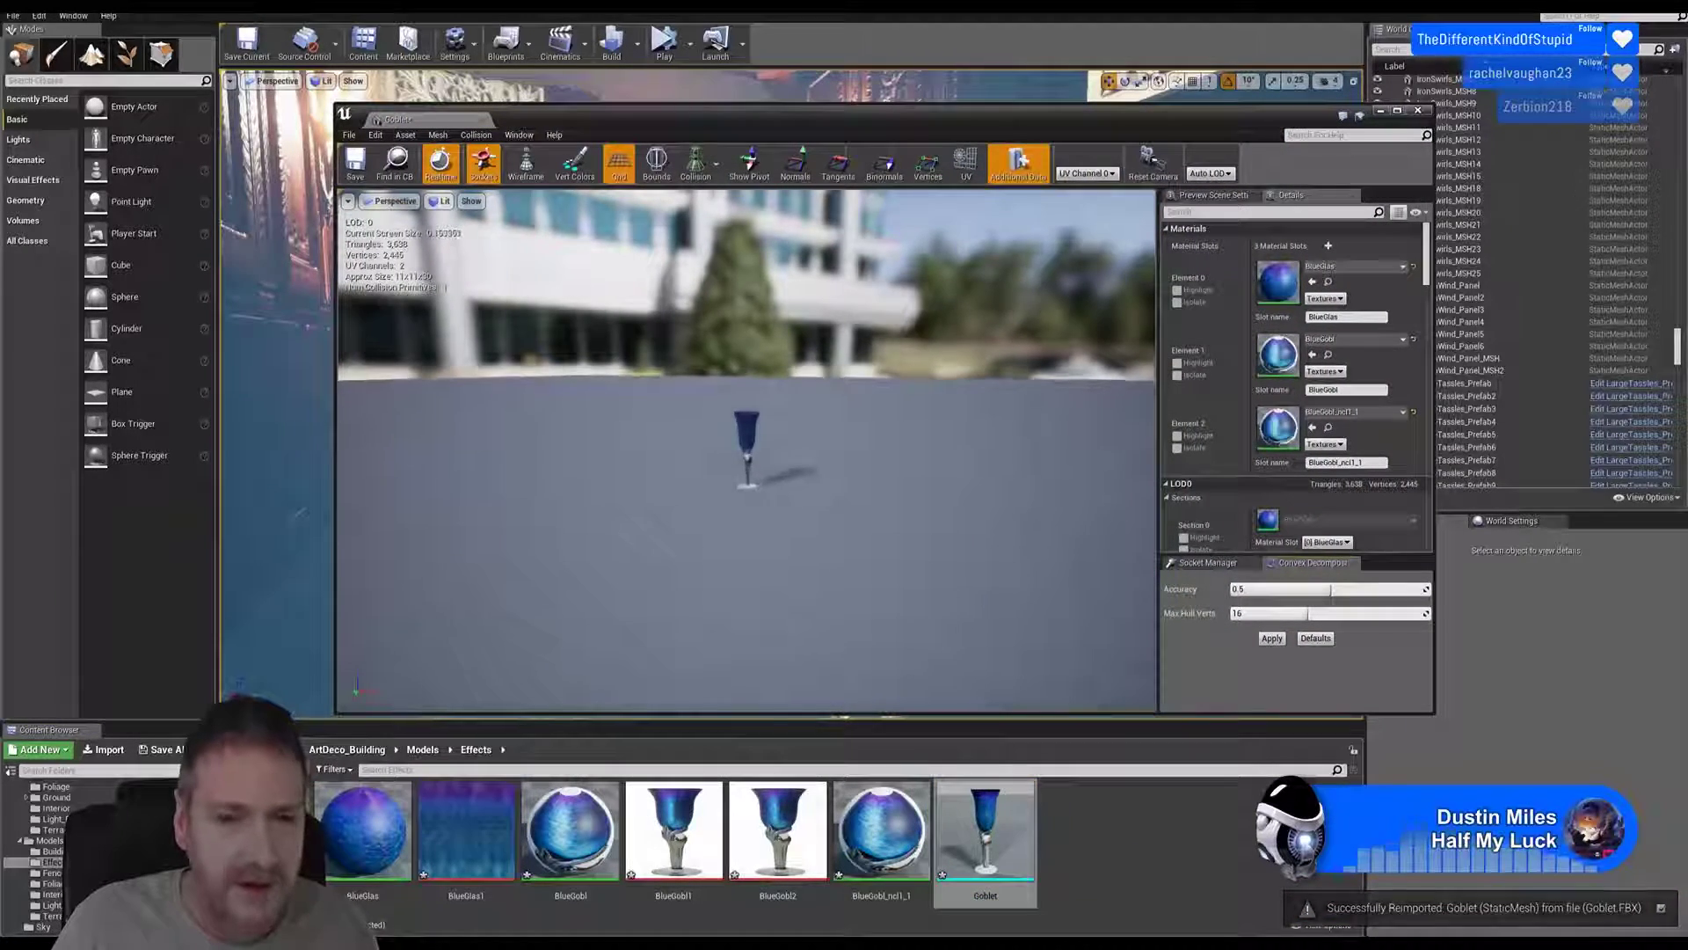
right_click_drag(610, 546, 610, 492)
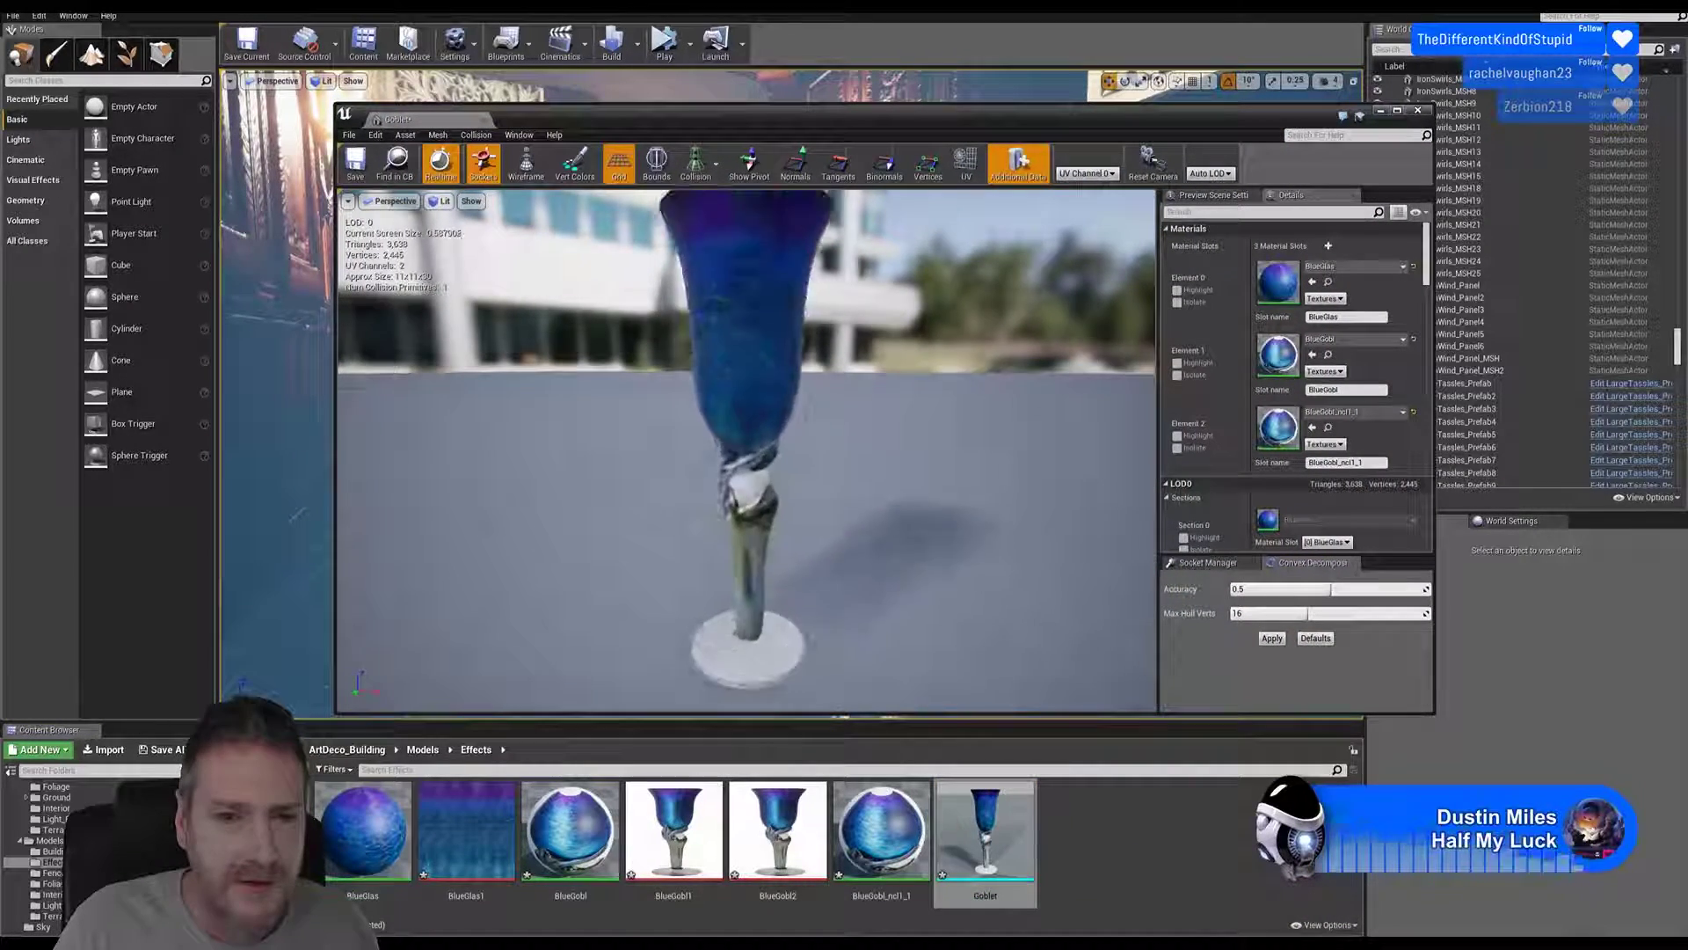
left_click_drag(611, 546, 818, 523)
left_click_drag(747, 475, 1064, 418)
left_click_drag(747, 439, 950, 492)
left_click_drag(804, 440, 726, 356)
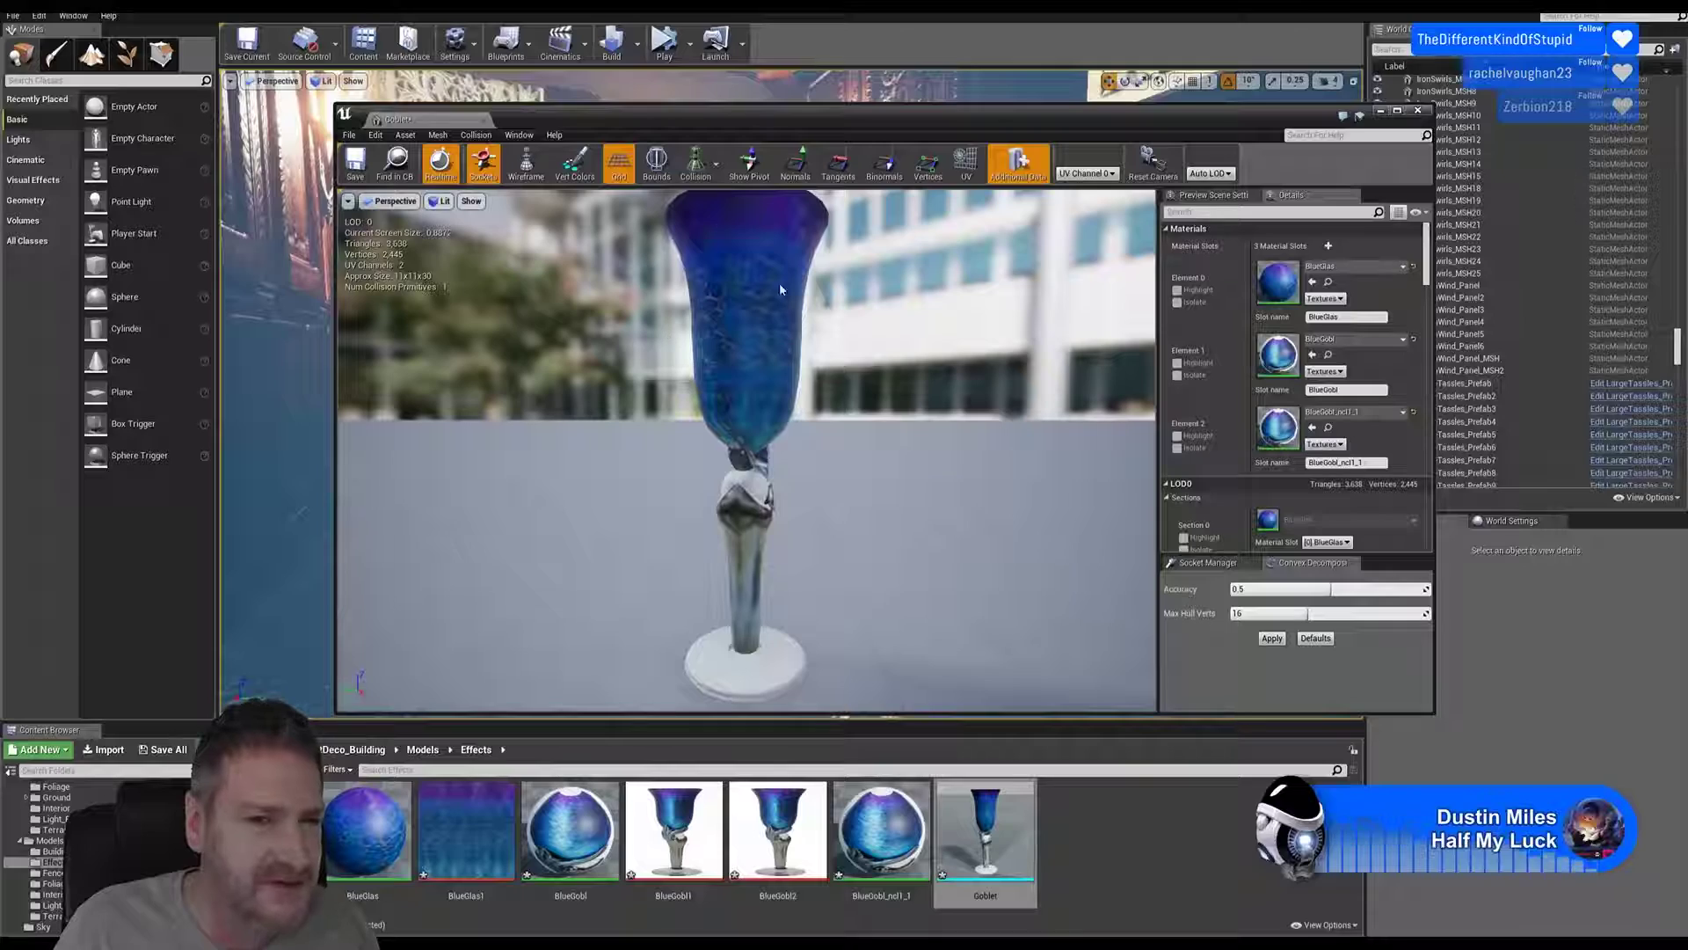
left_click_drag(768, 301, 774, 366)
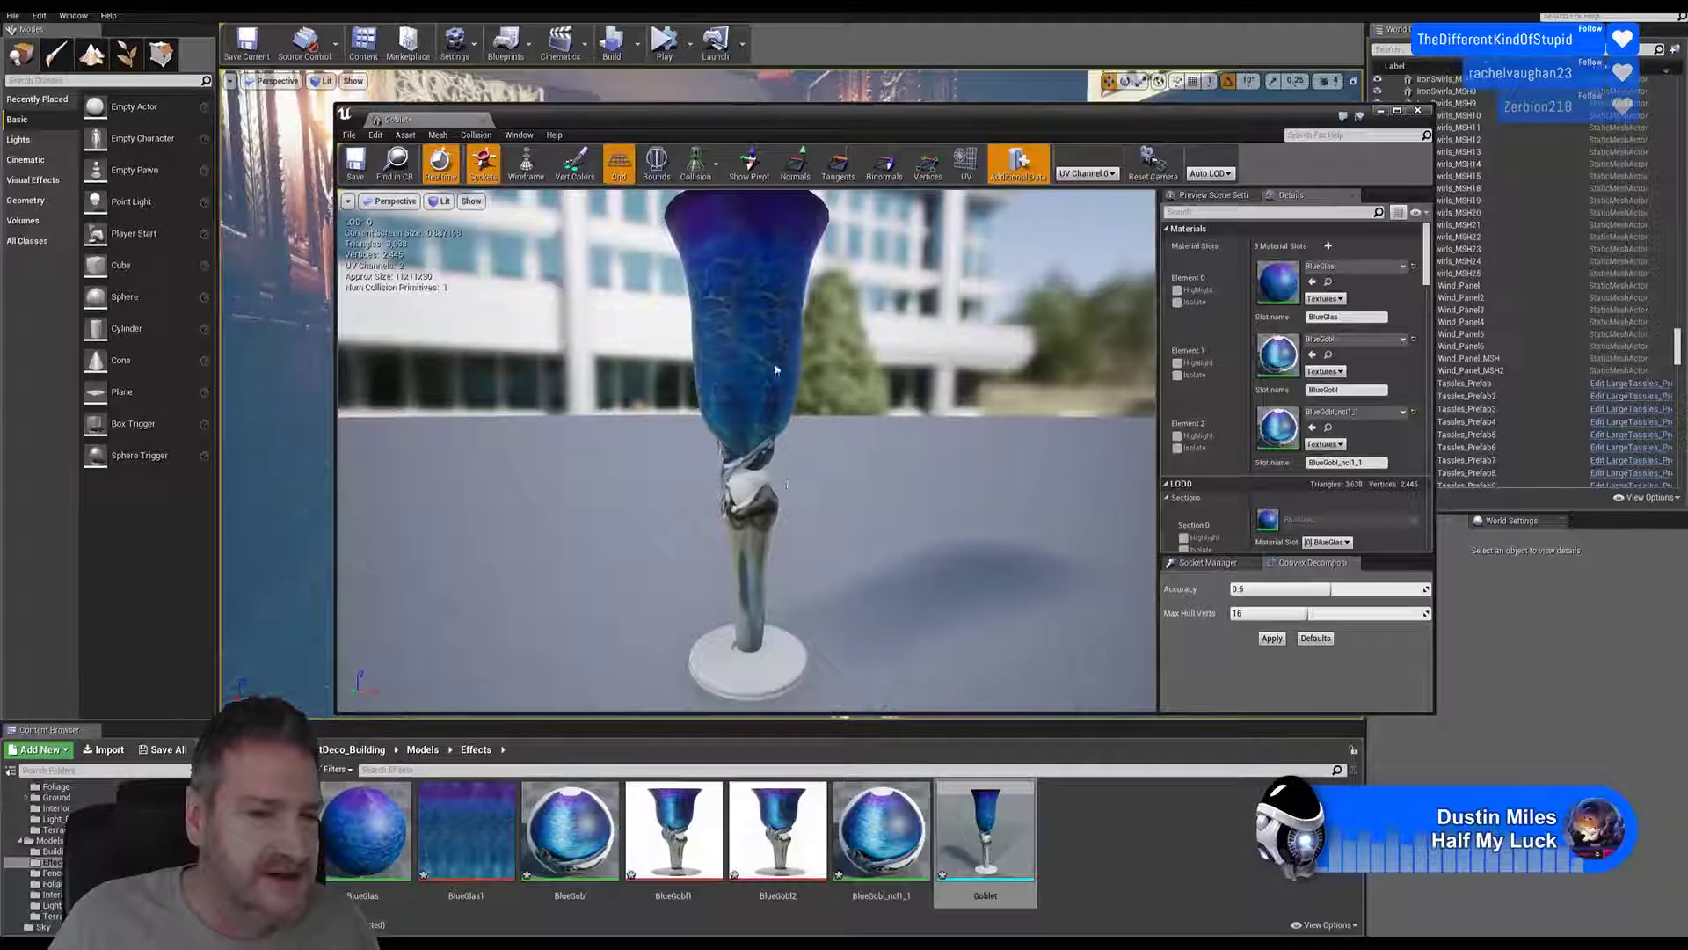
mouse_move(859, 471)
left_mouse_down()
mouse_move(835, 471)
mouse_move(857, 472)
left_mouse_up()
mouse_move(857, 472)
right_mouse_down()
mouse_move(857, 413)
mouse_move(857, 453)
right_mouse_up()
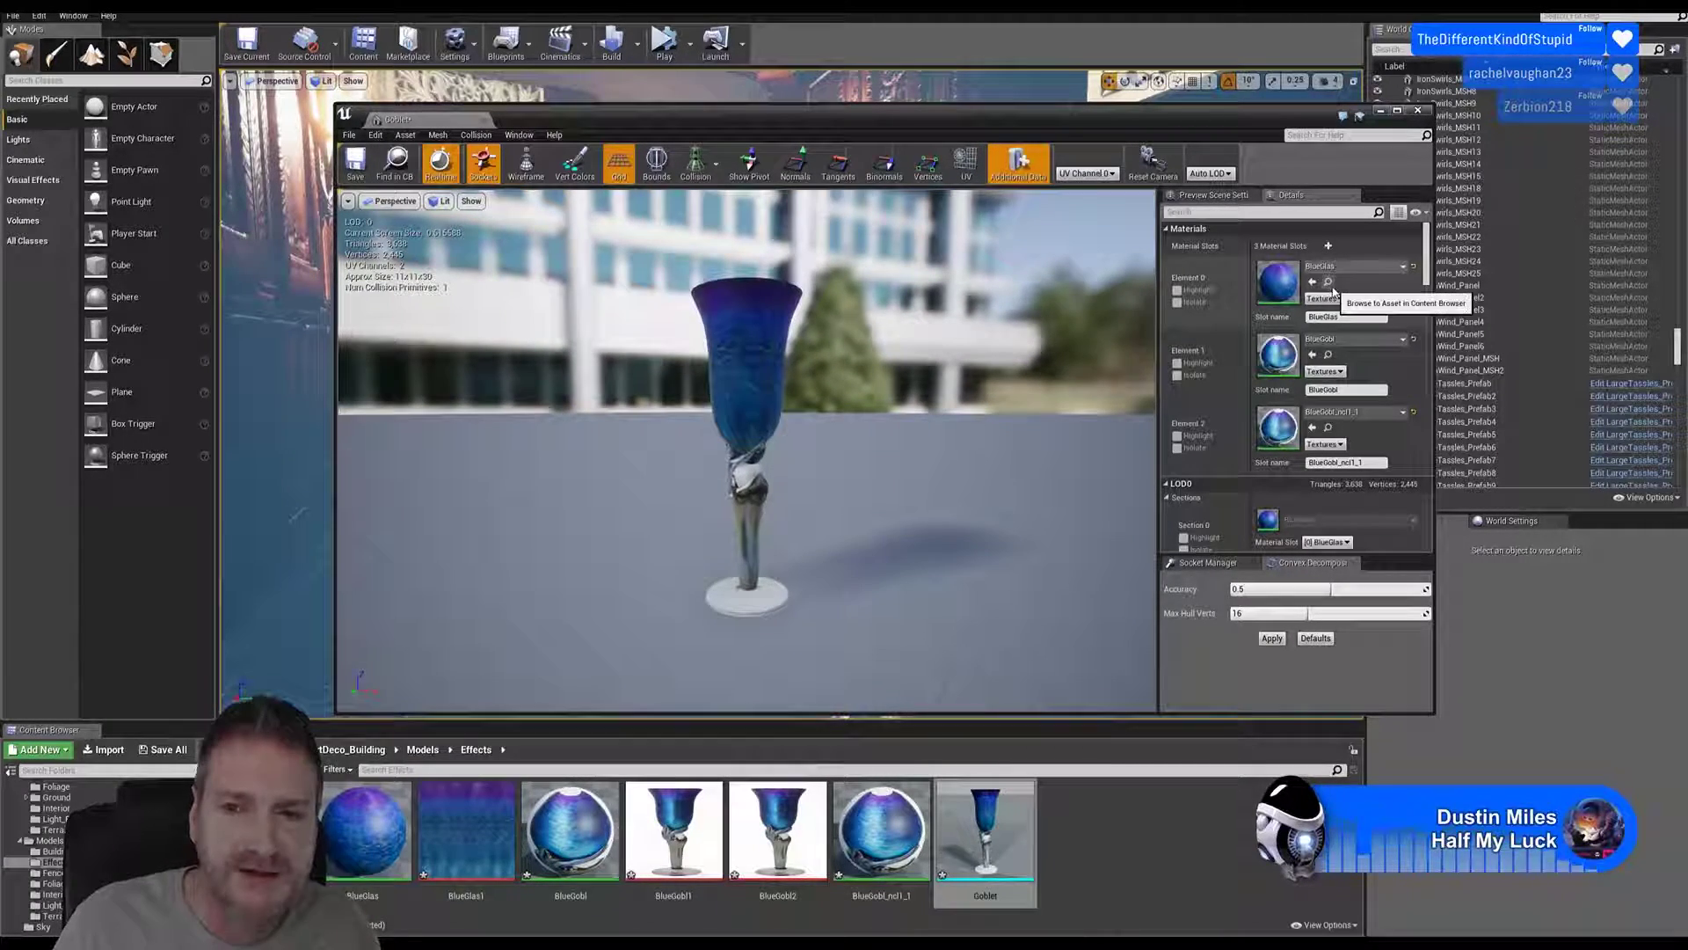
Step: Open the goblet's BlueGlas material and move its Texture Sample node to the input side of the material node
double_click(1291, 291)
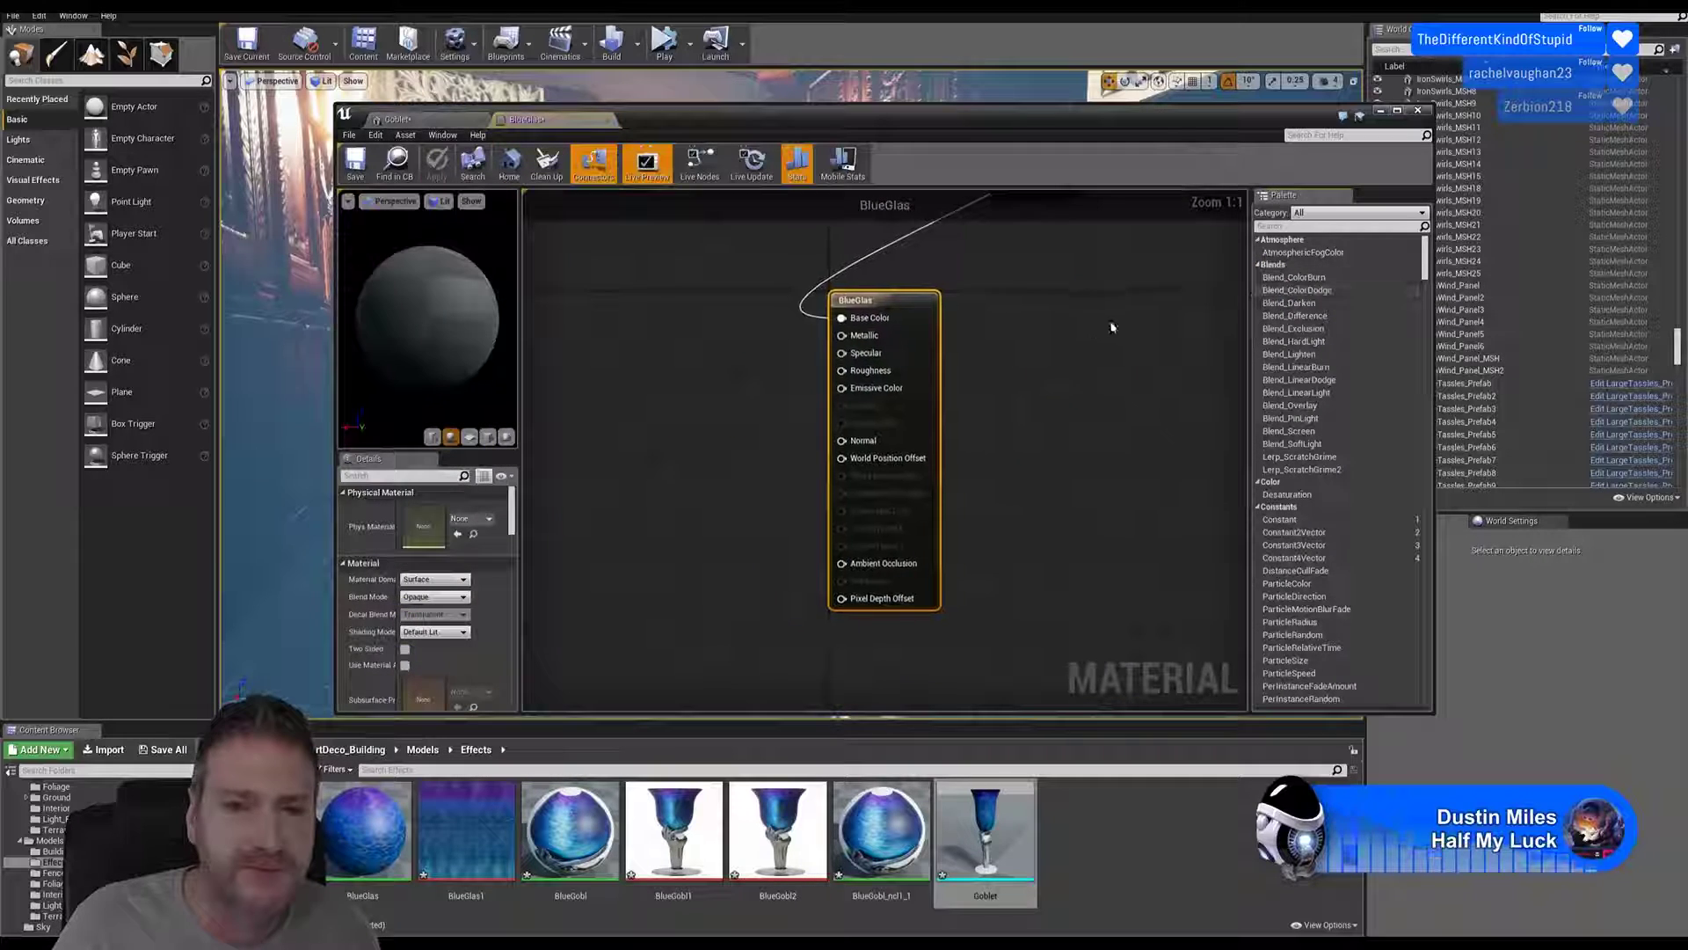
right_click_drag(1080, 336, 1040, 464)
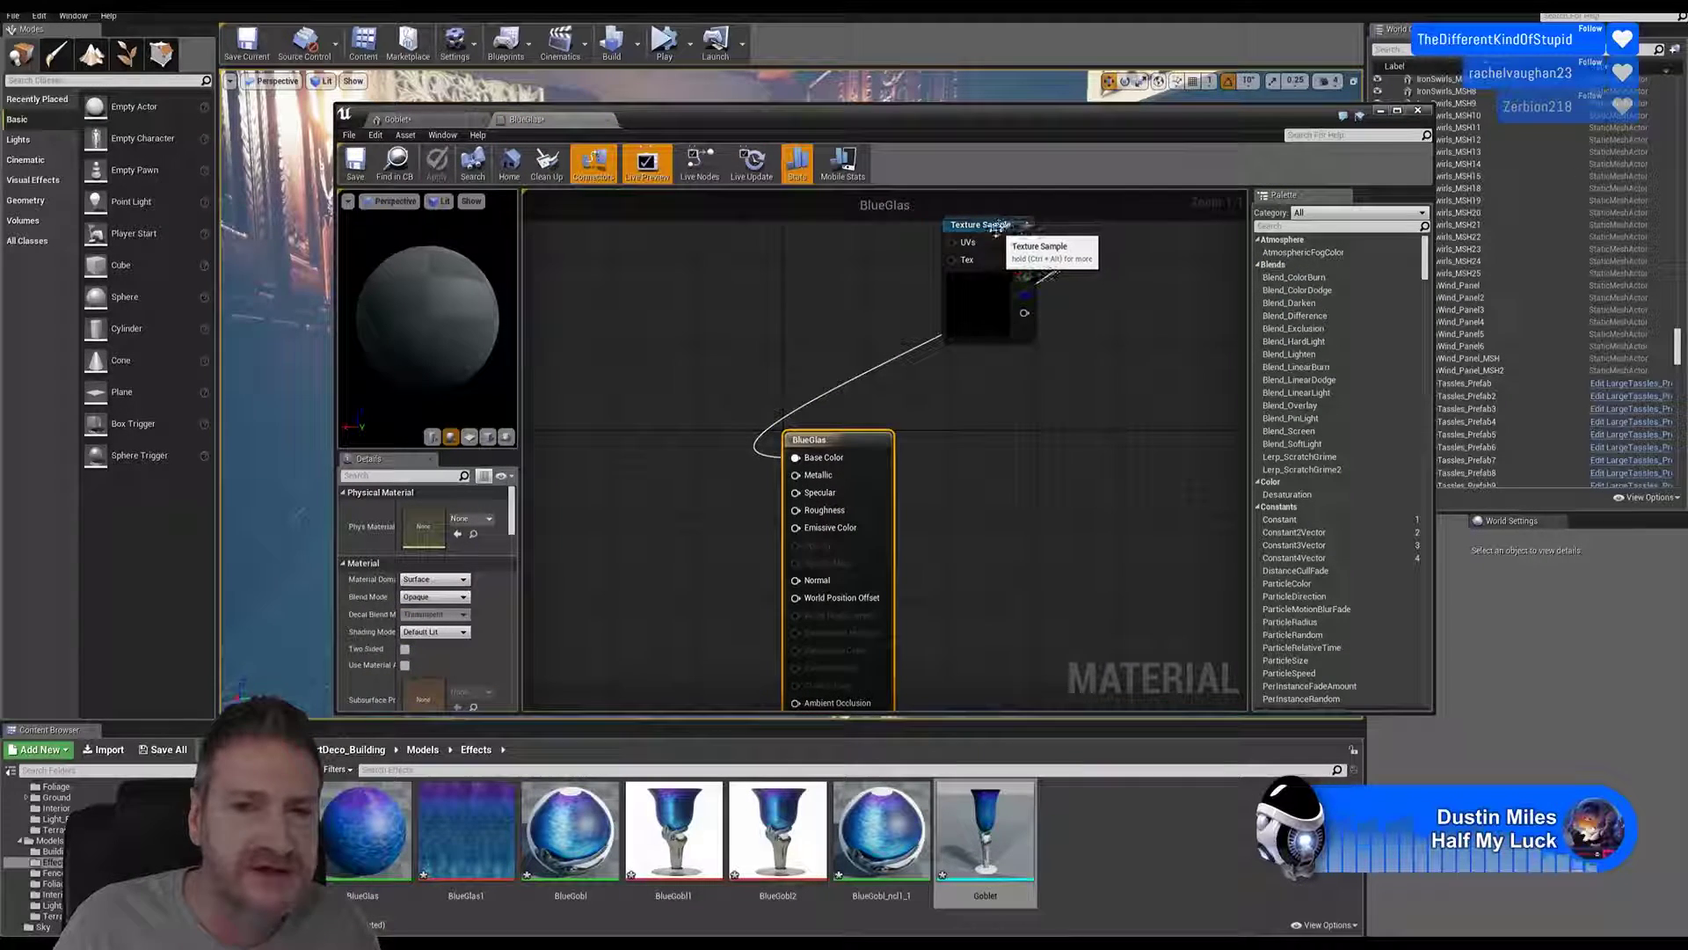
left_click_drag(991, 227, 638, 421)
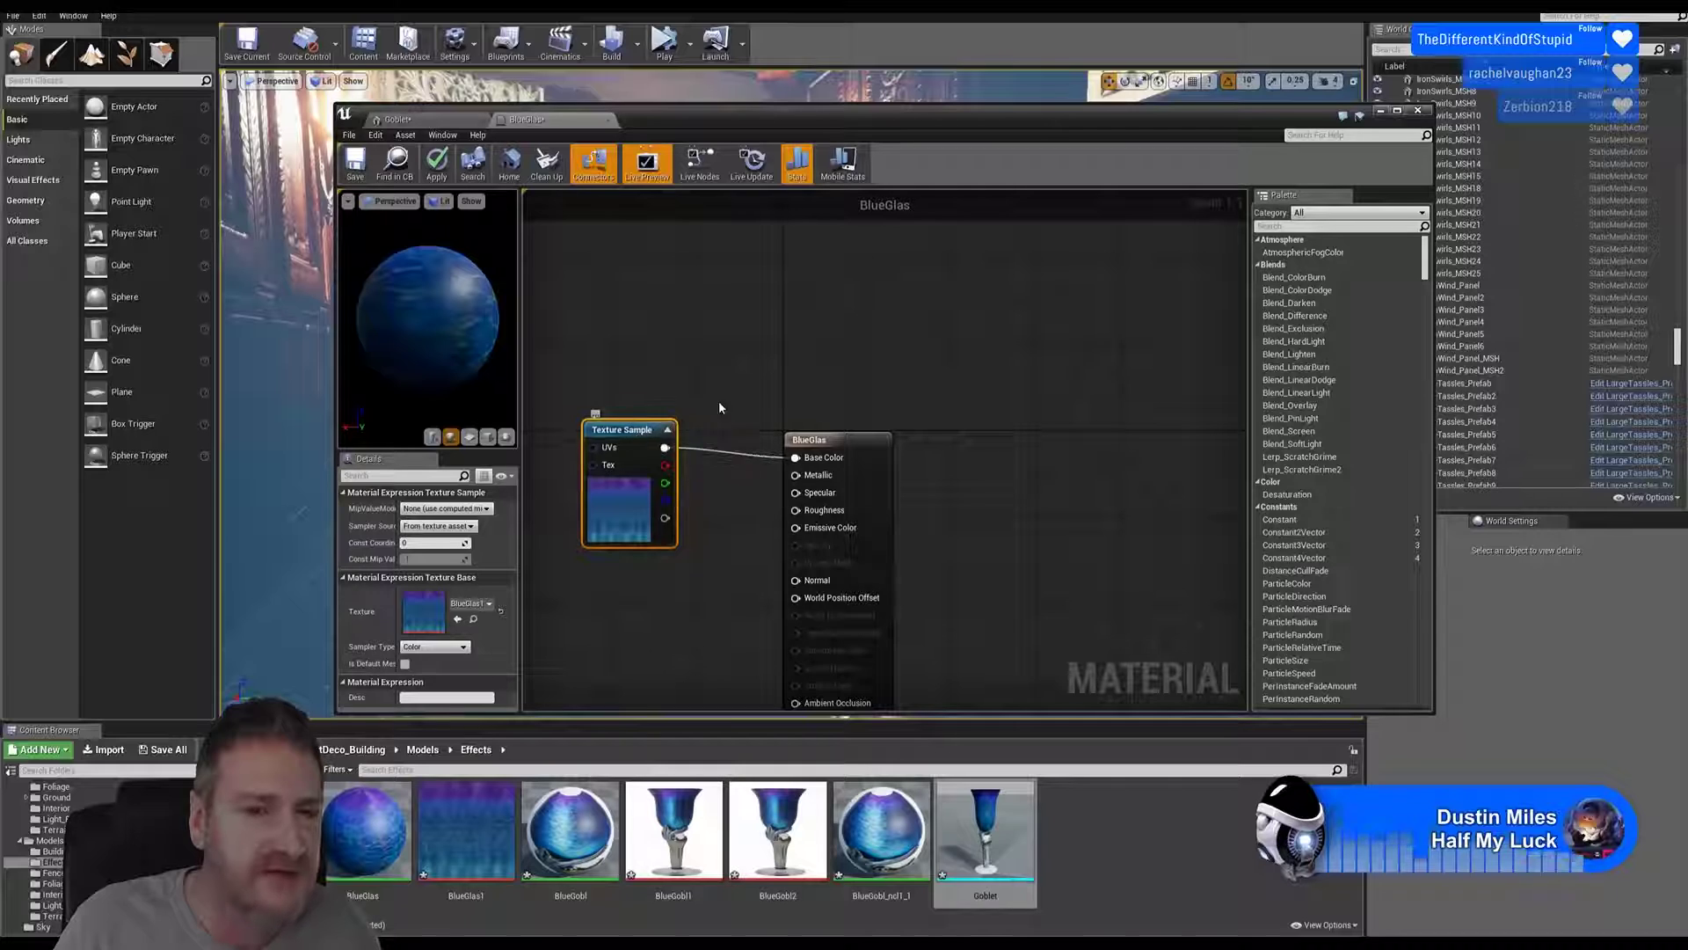
right_click_drag(784, 353, 839, 329)
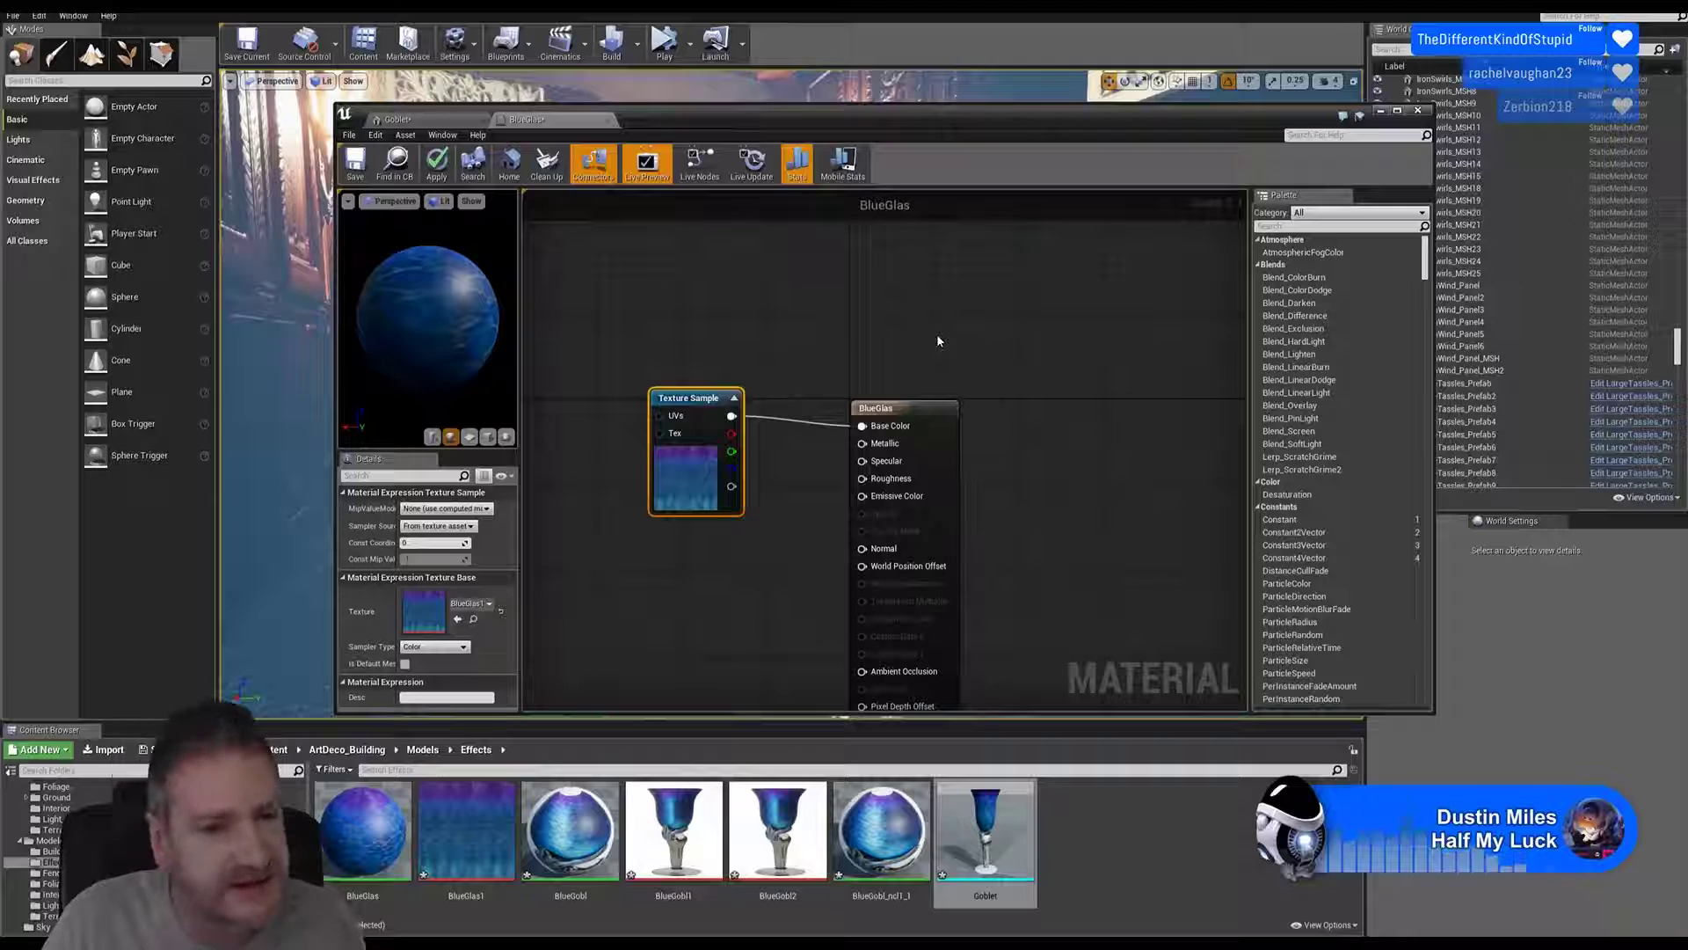
right_click_drag(789, 360, 837, 313)
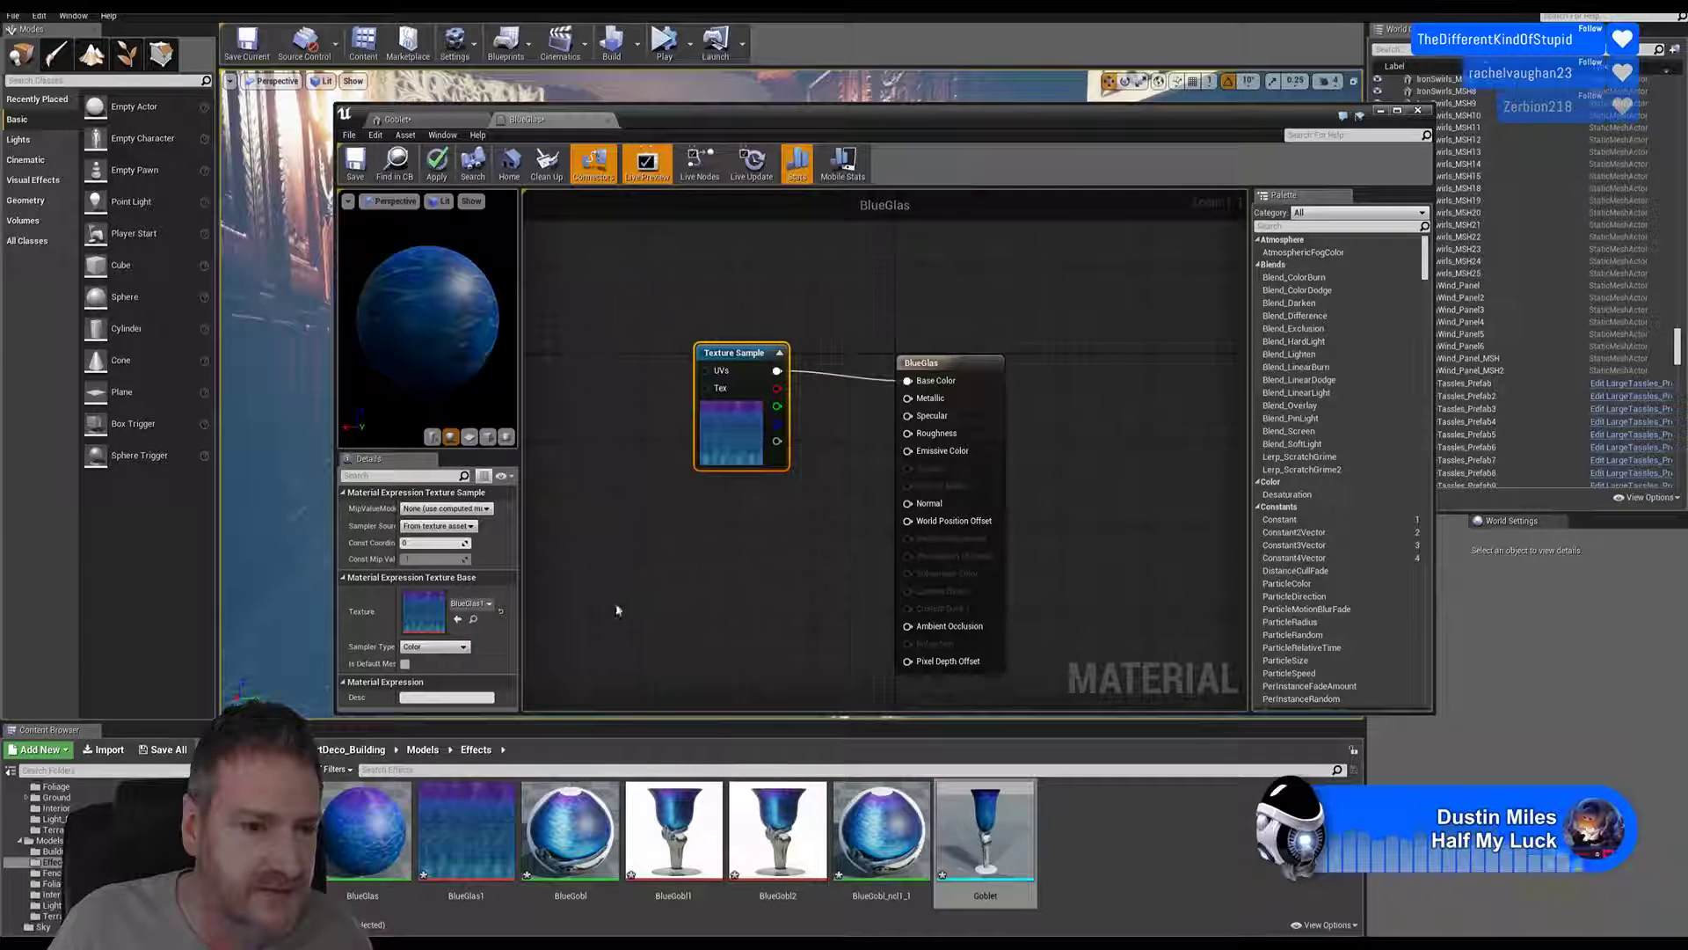
scroll(617, 609, "down", 2)
scroll(606, 601, "up", 2)
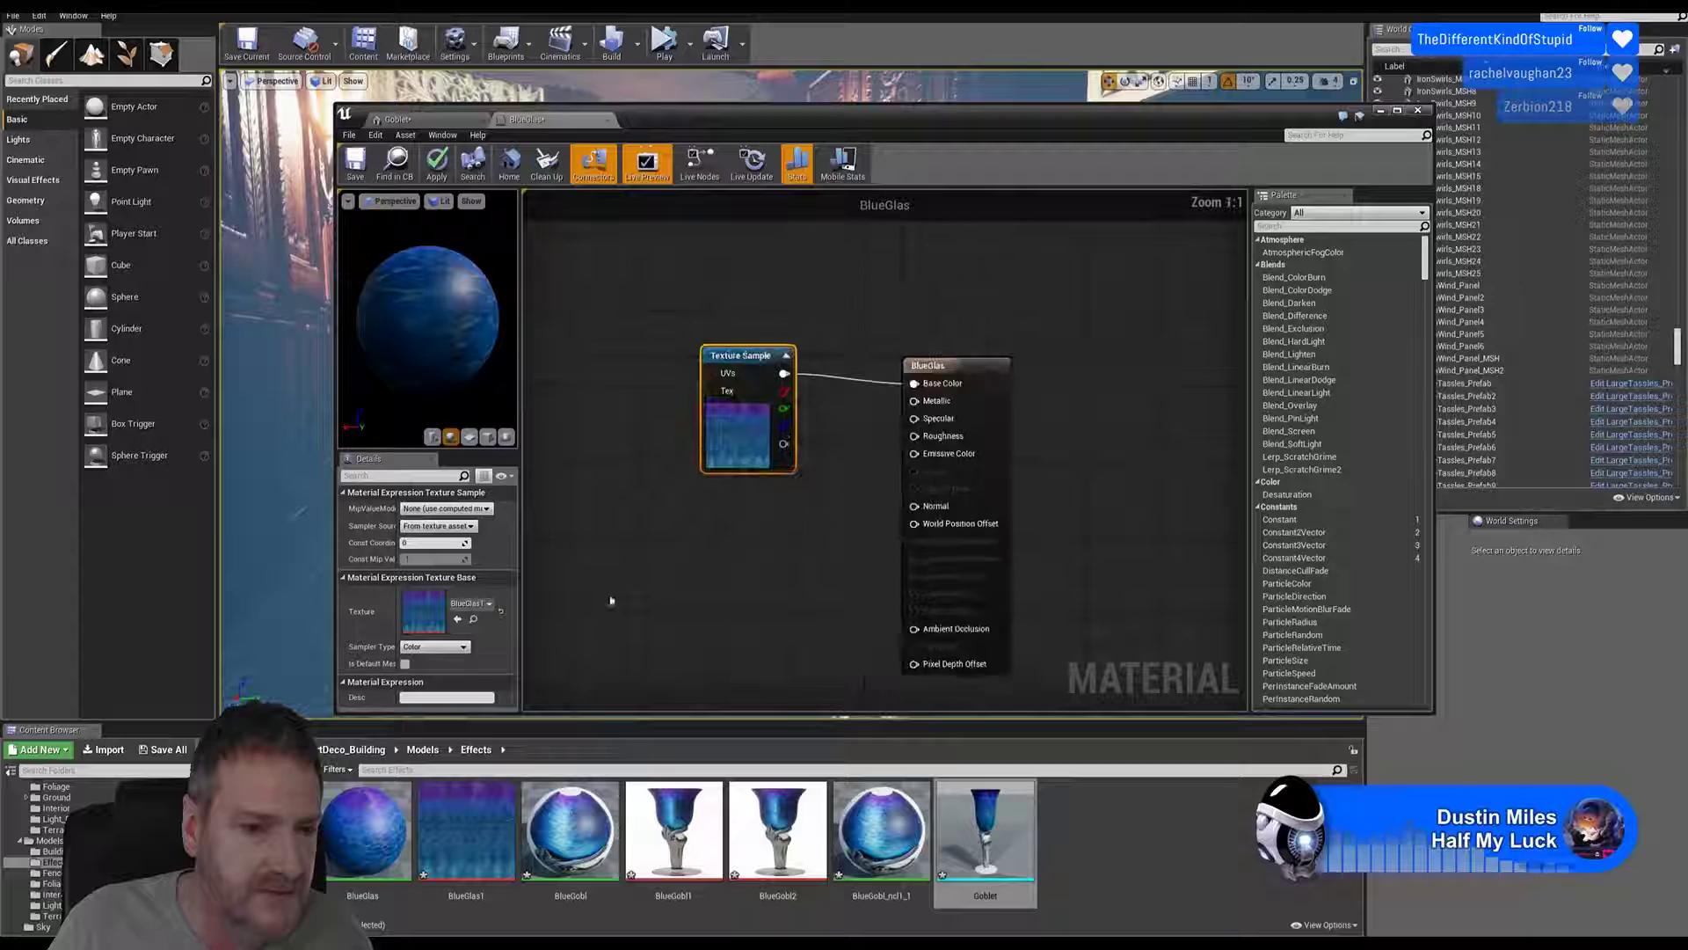
Step: Set the BlueGlas material's blend mode to Translucent
left_click(969, 382)
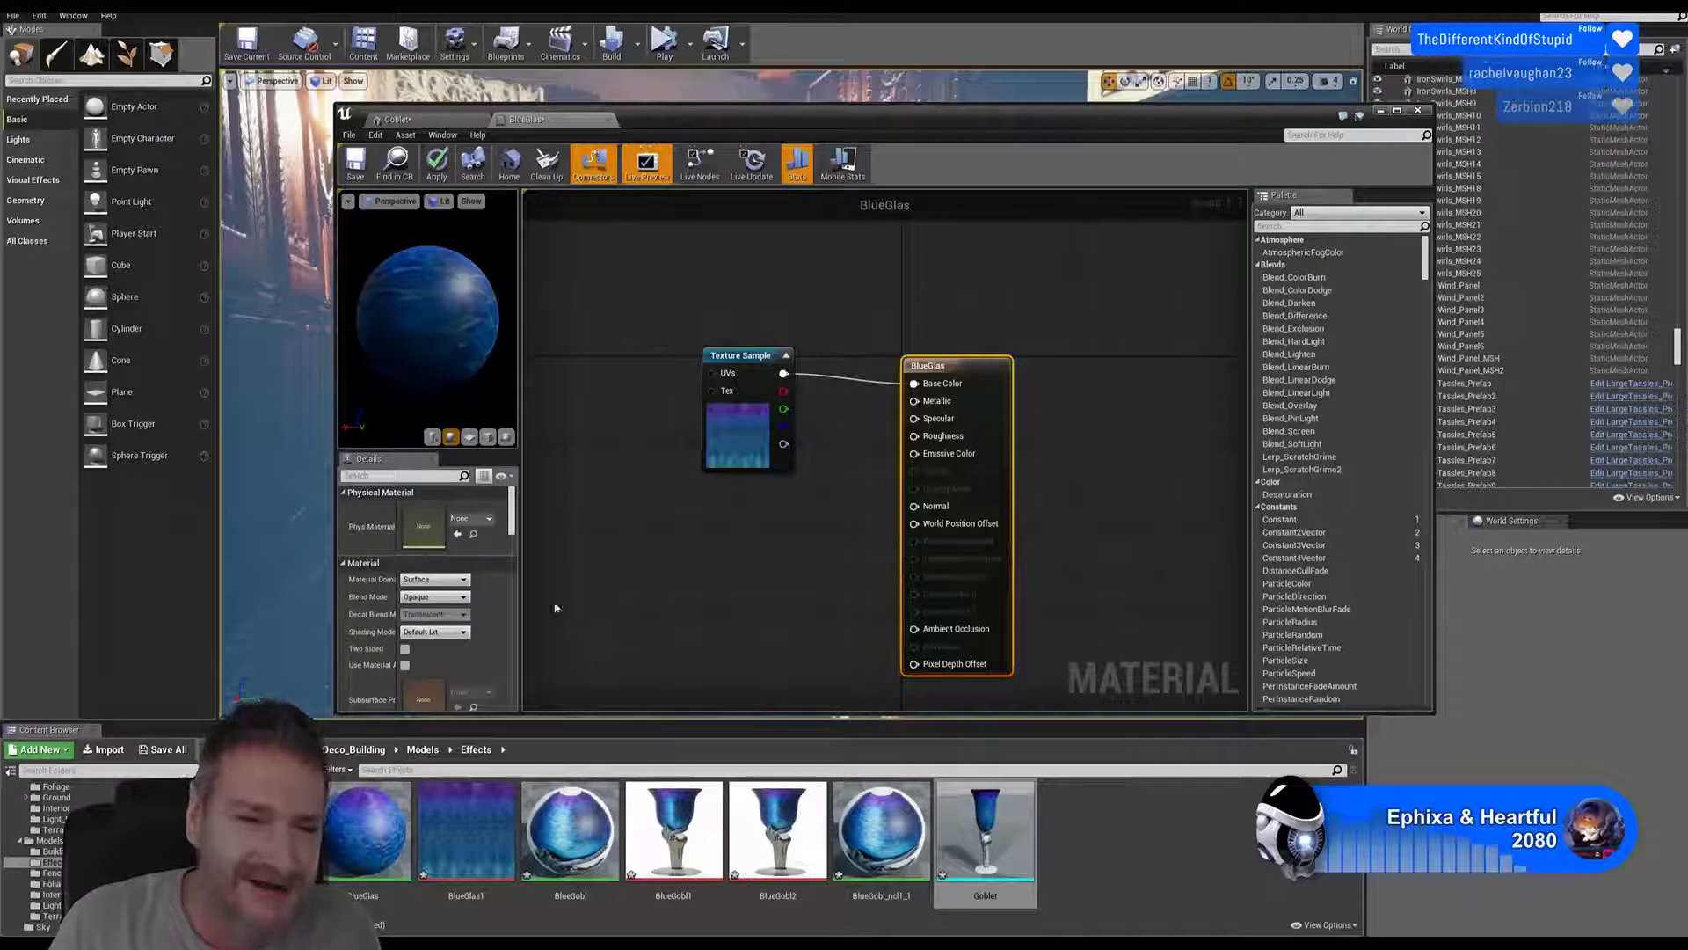
left_click(453, 597)
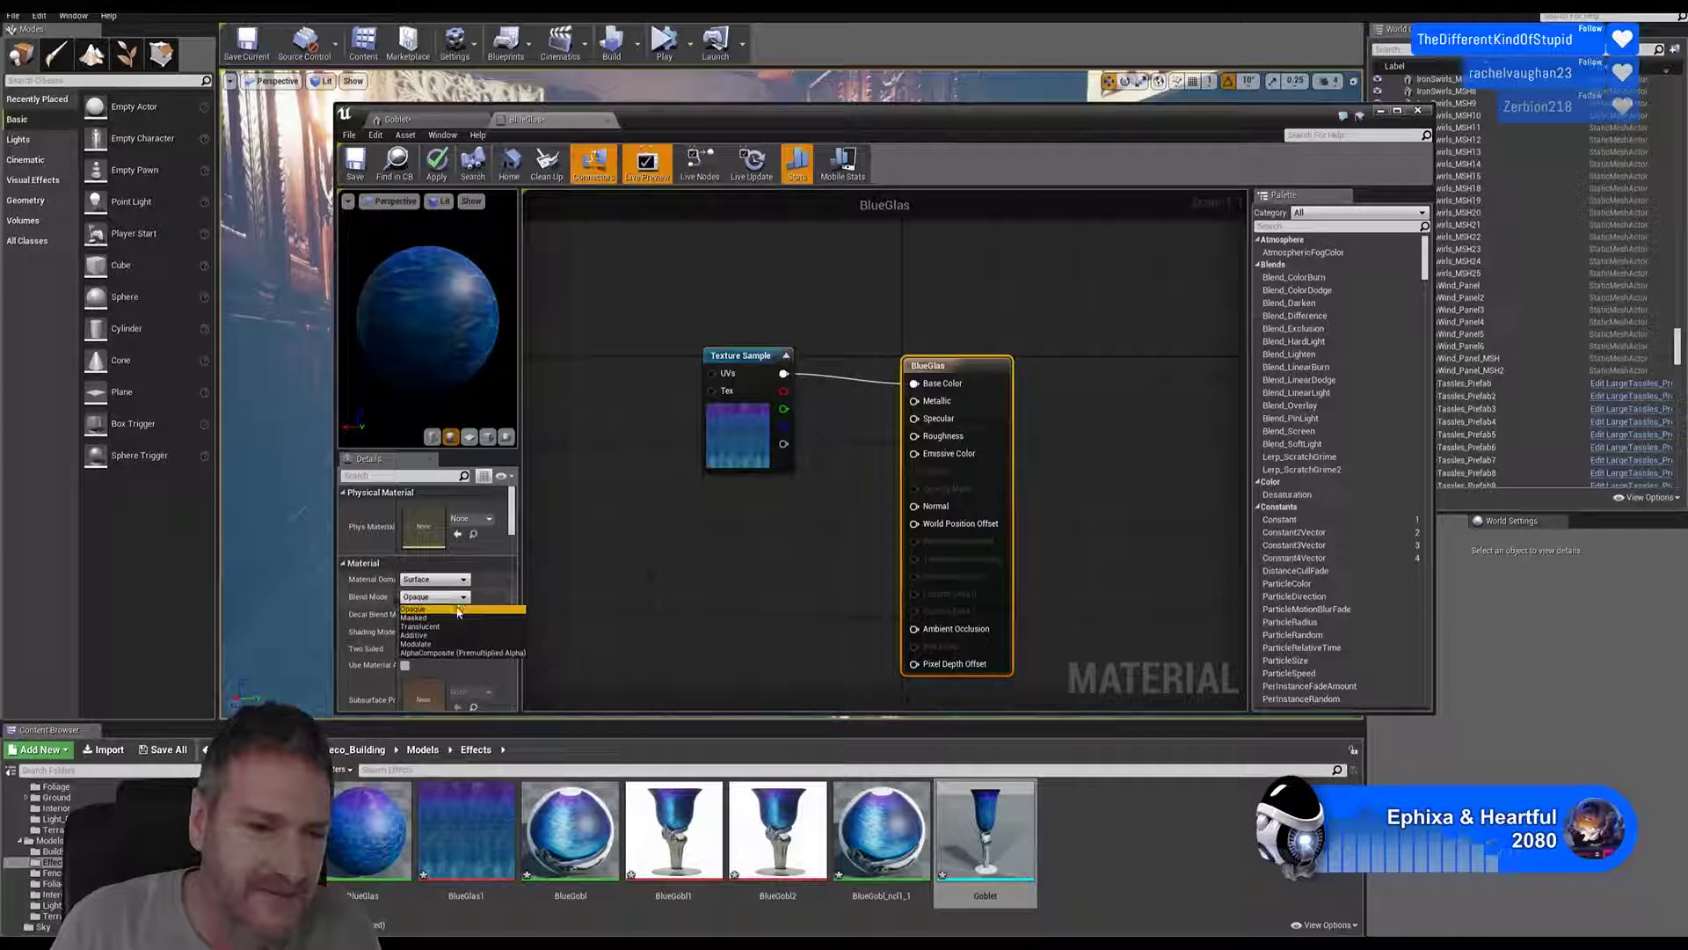
left_click(440, 626)
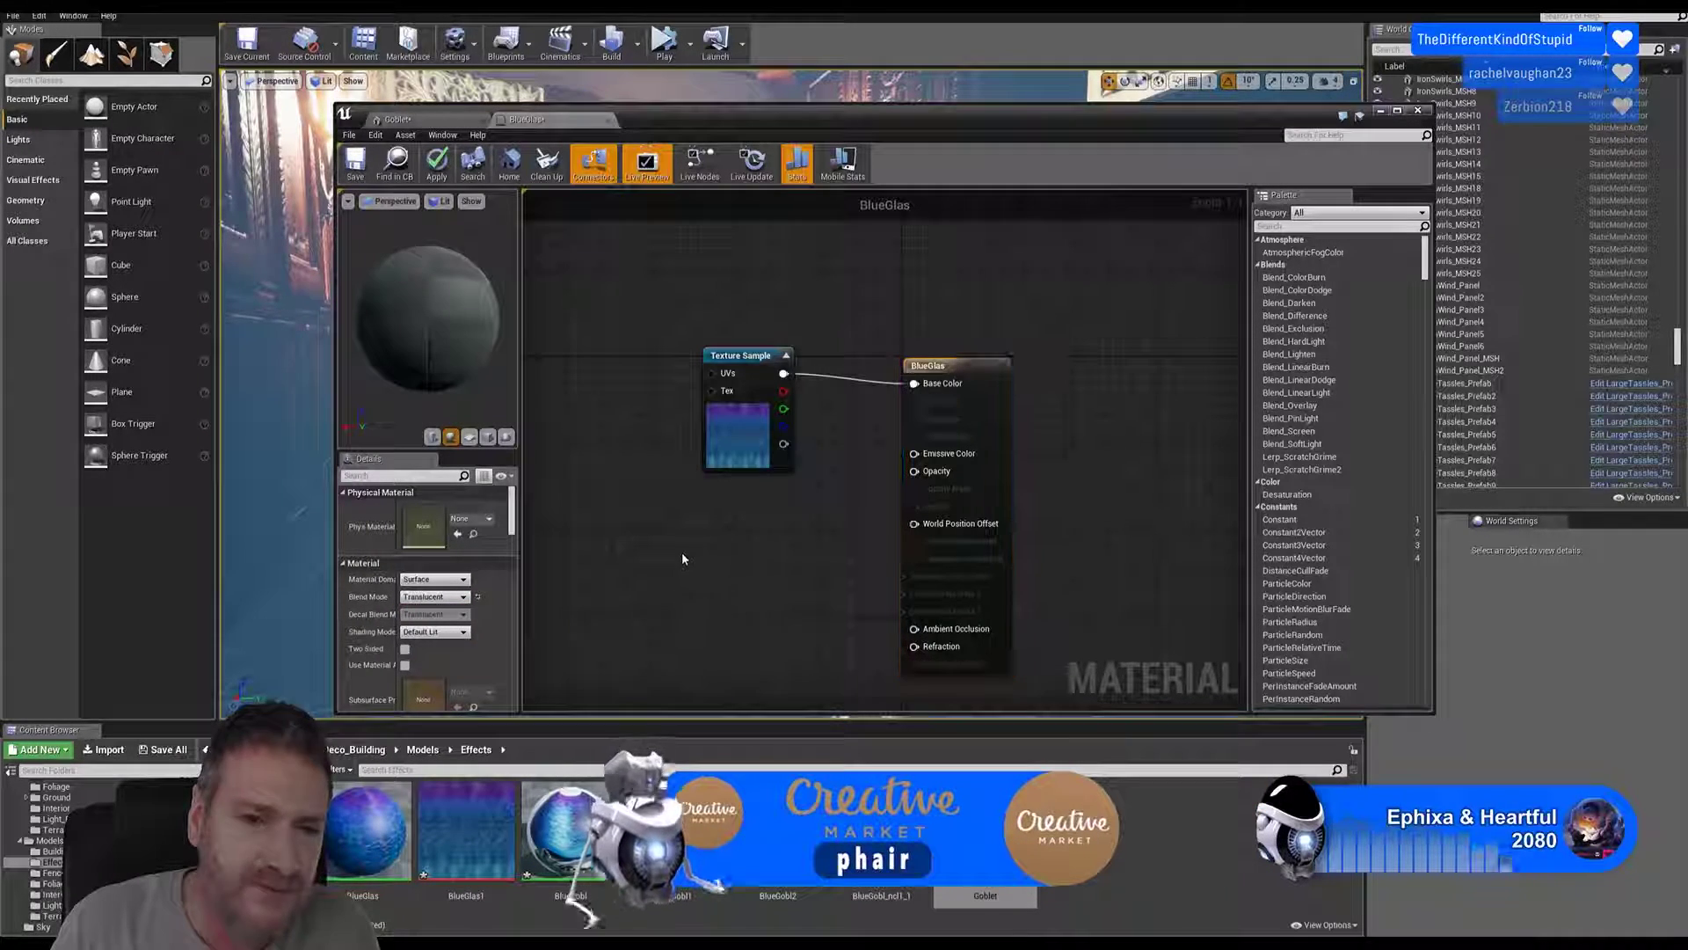
Step: Add a Constant node with value 0.5 to the BlueGlas material, connect it to Opacity and save
left_click(679, 553)
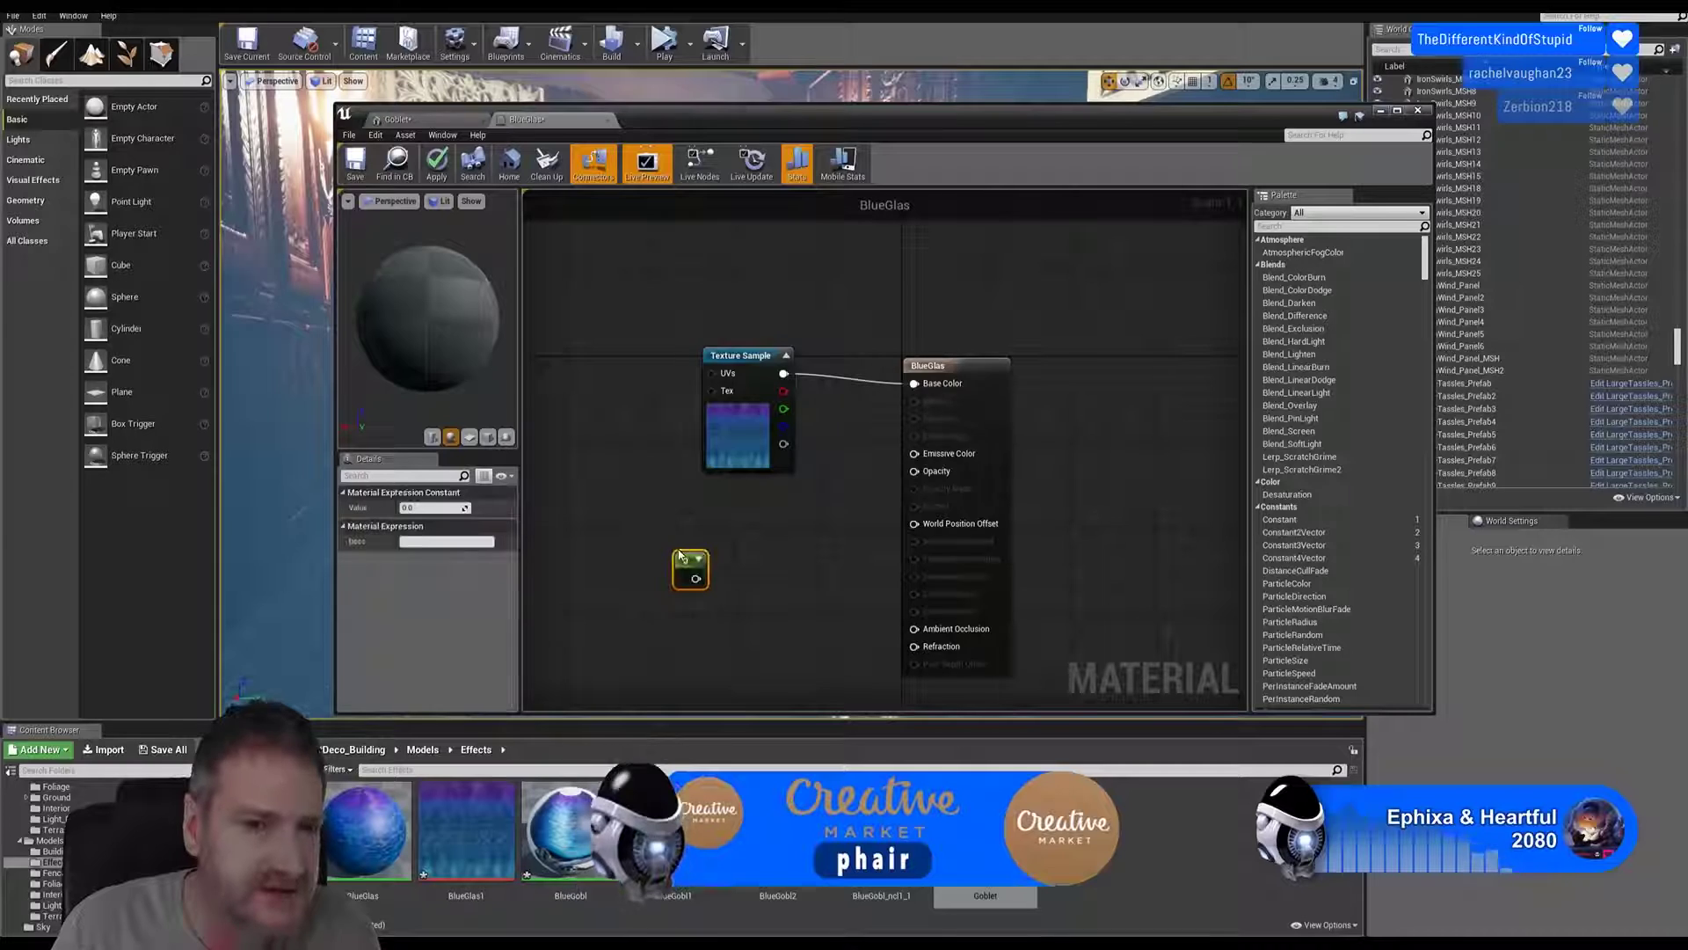
left_click(431, 509)
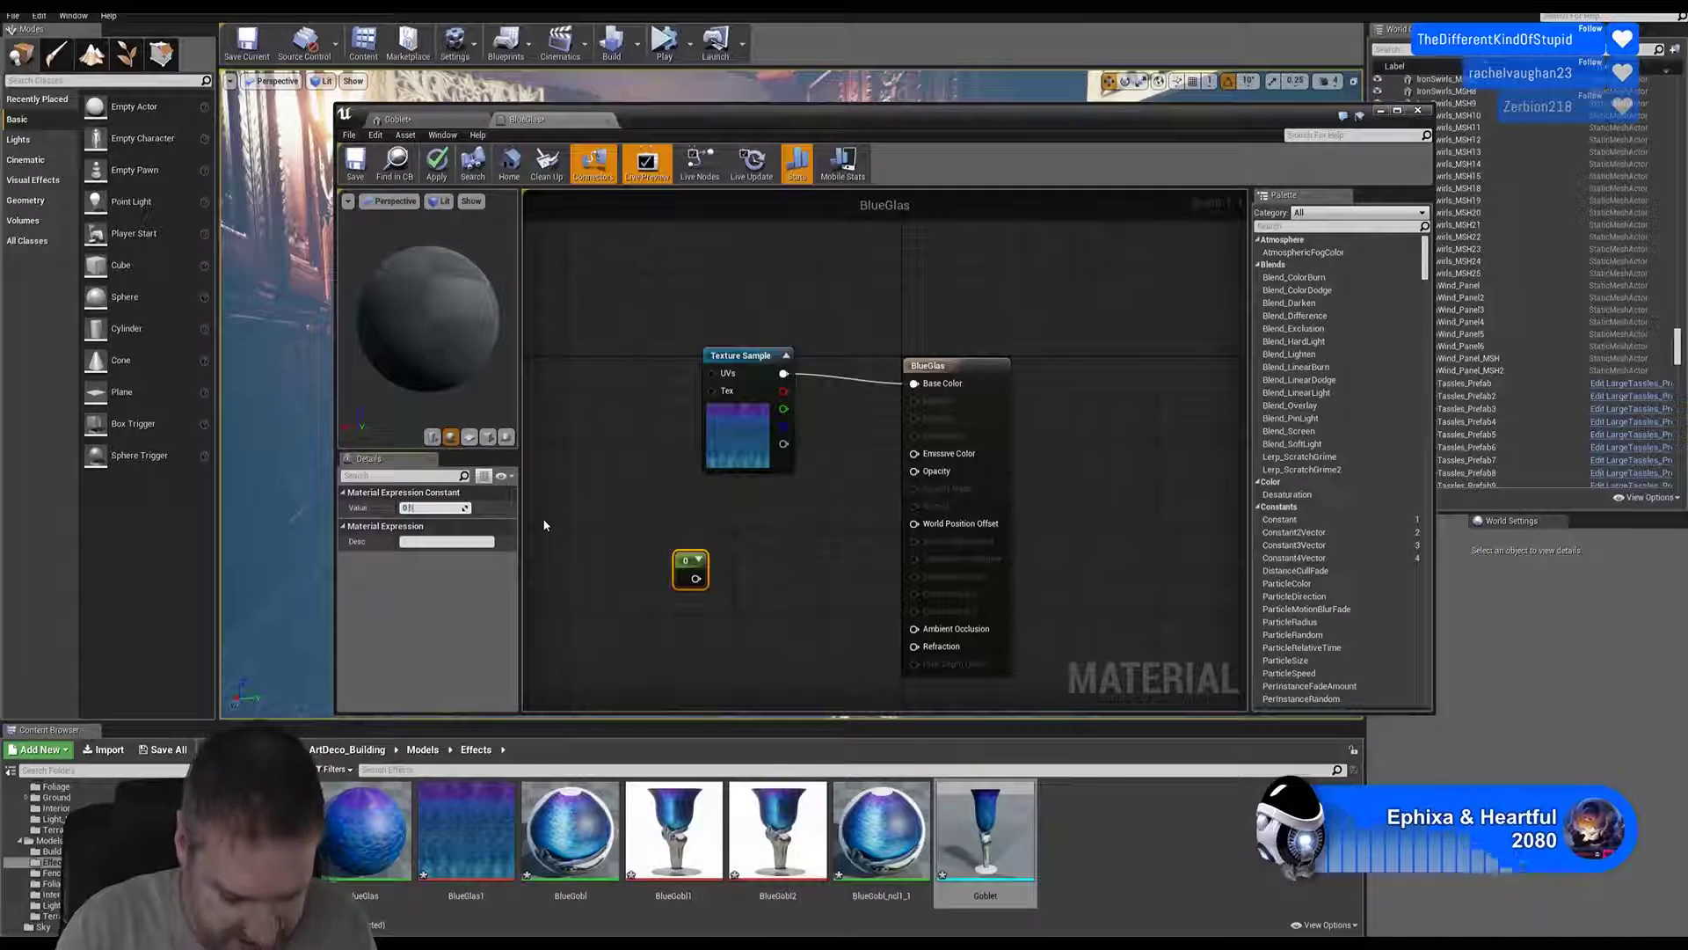
type(".5")
key("Return")
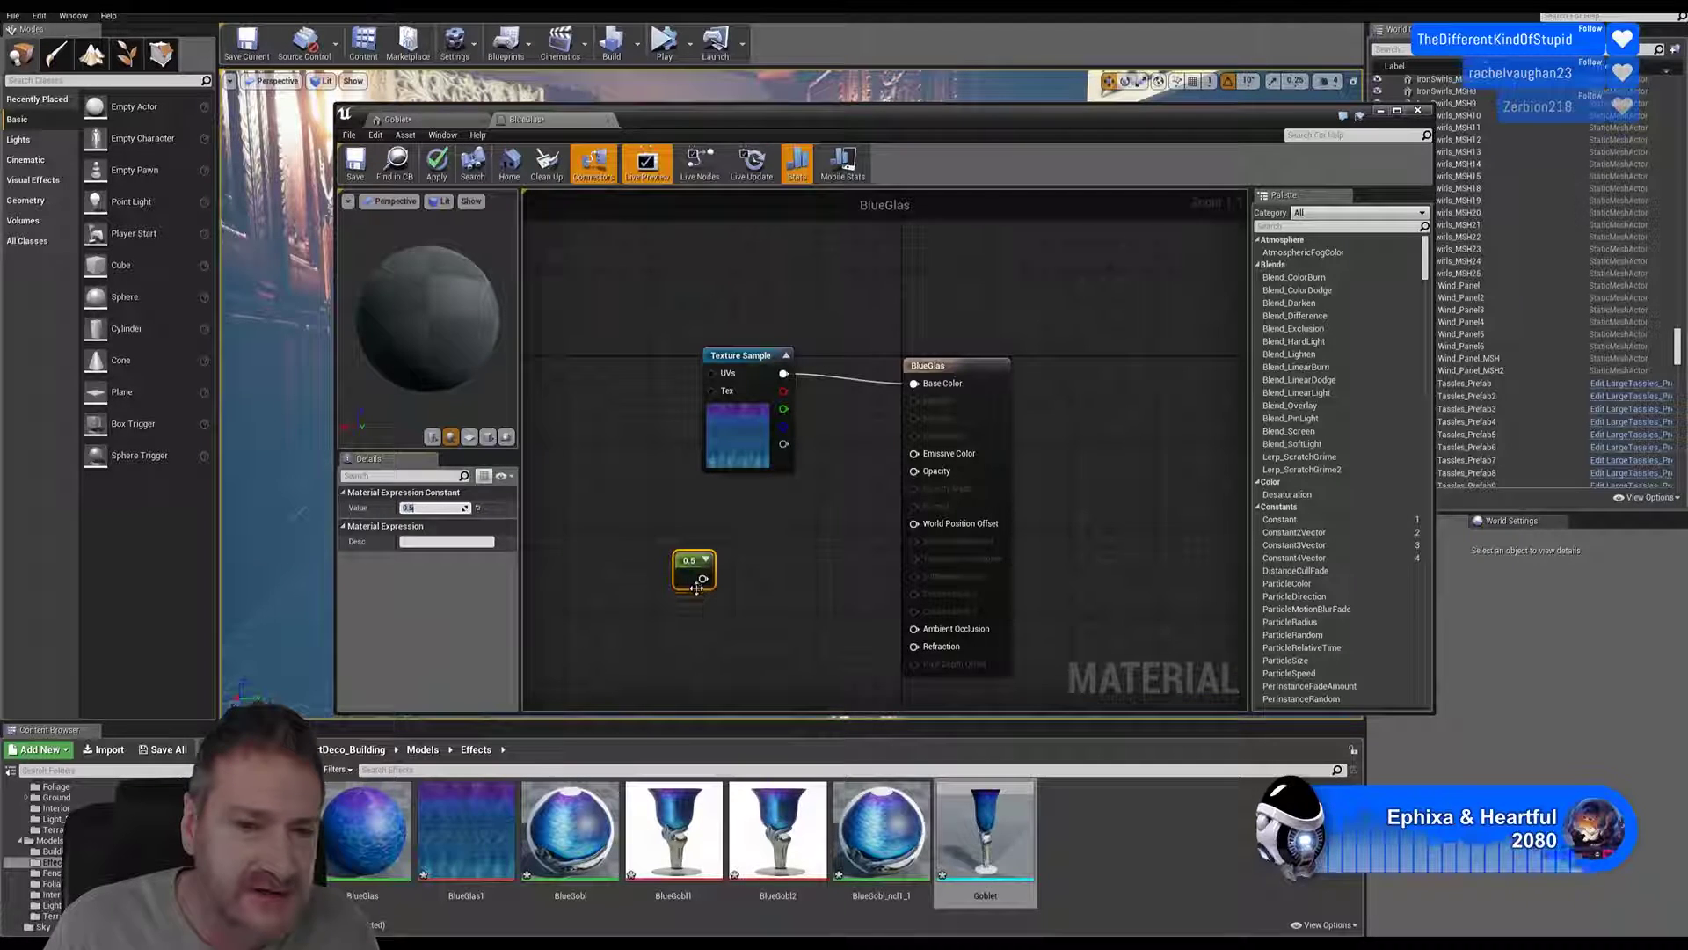
left_click_drag(702, 579, 923, 475)
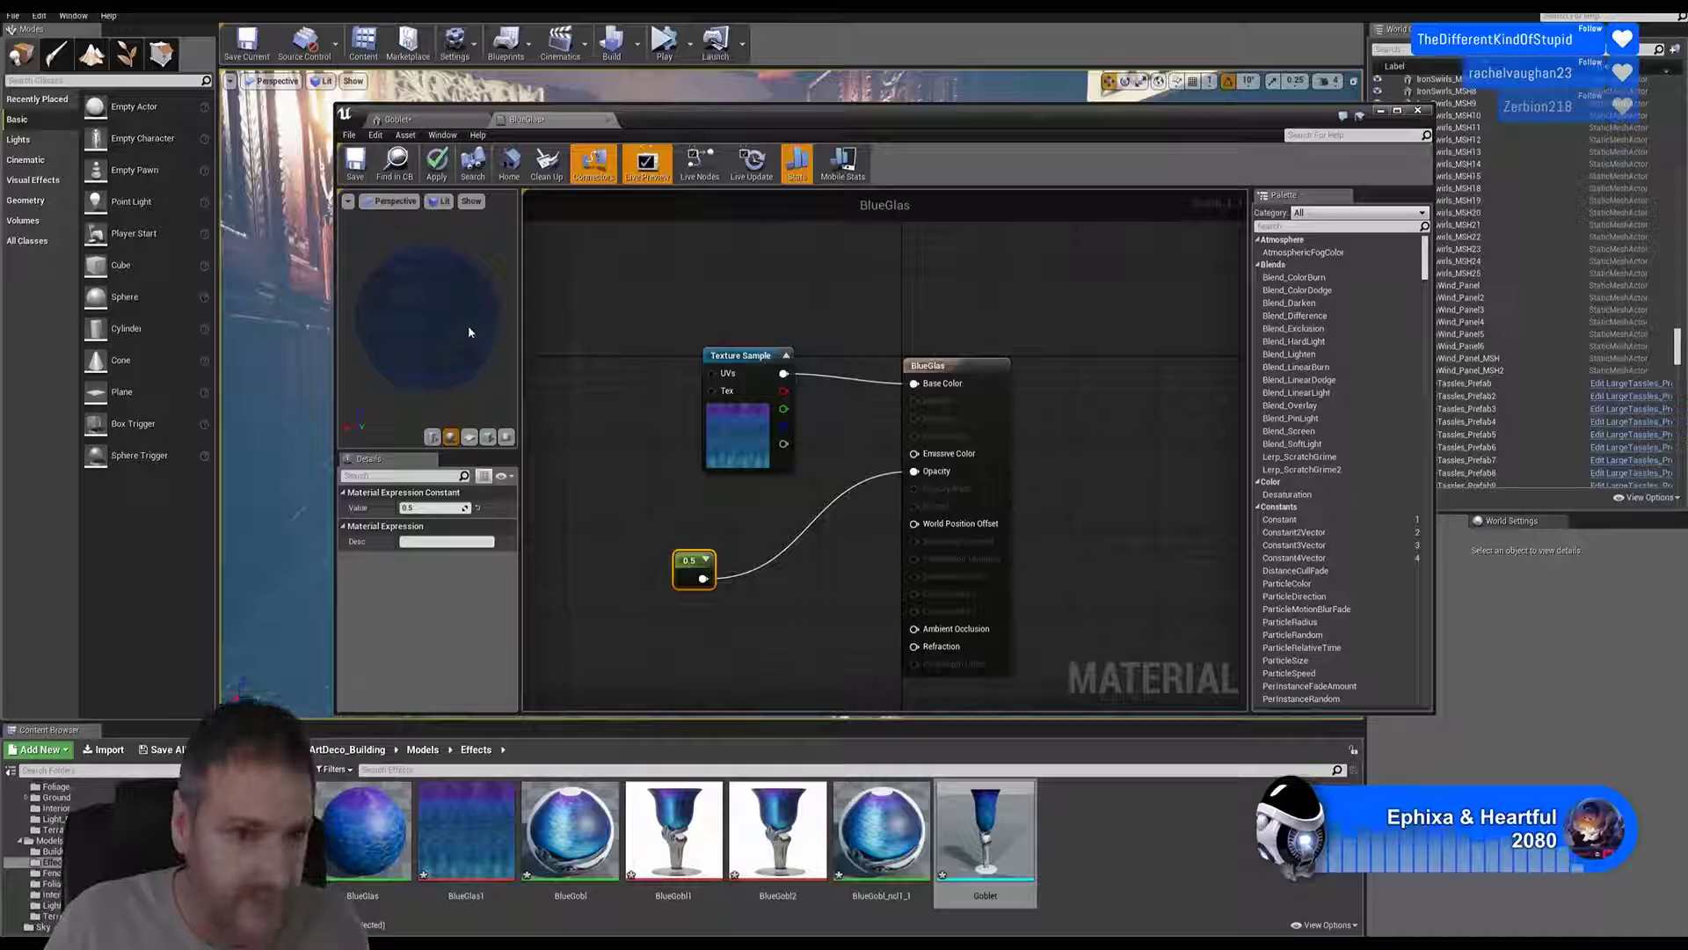
left_click(354, 163)
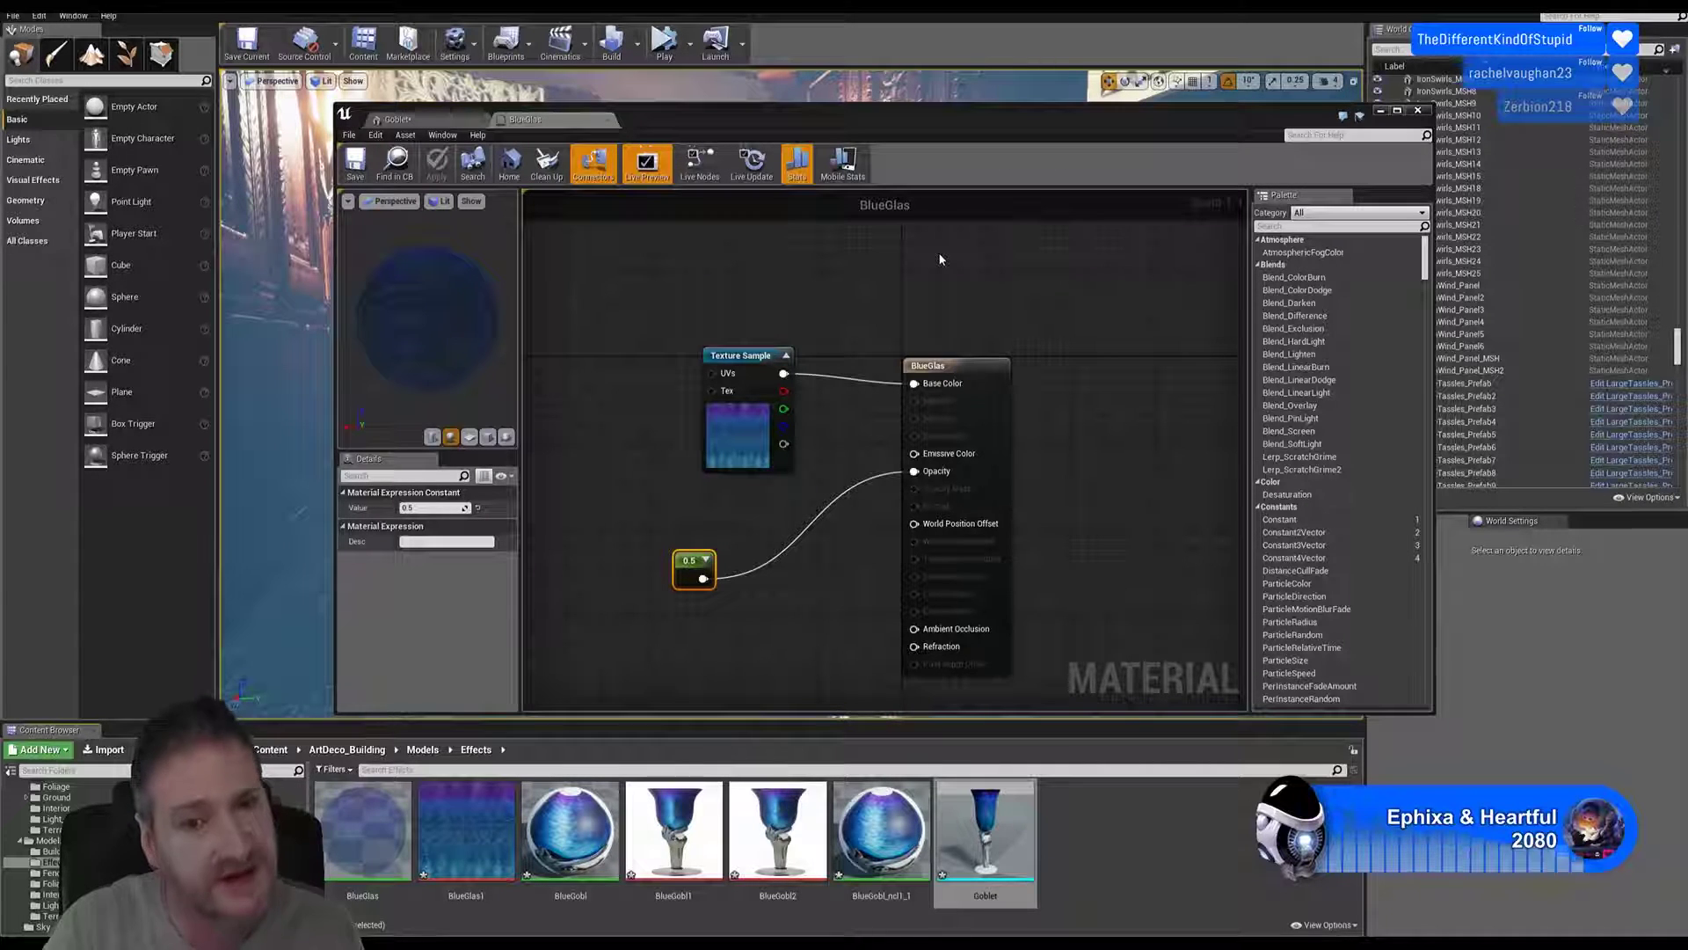
Step: Check the bowl's transparency on the Goblet mesh, and set the BlueGlas opacity constant to 0.9, saving the material
left_click(398, 119)
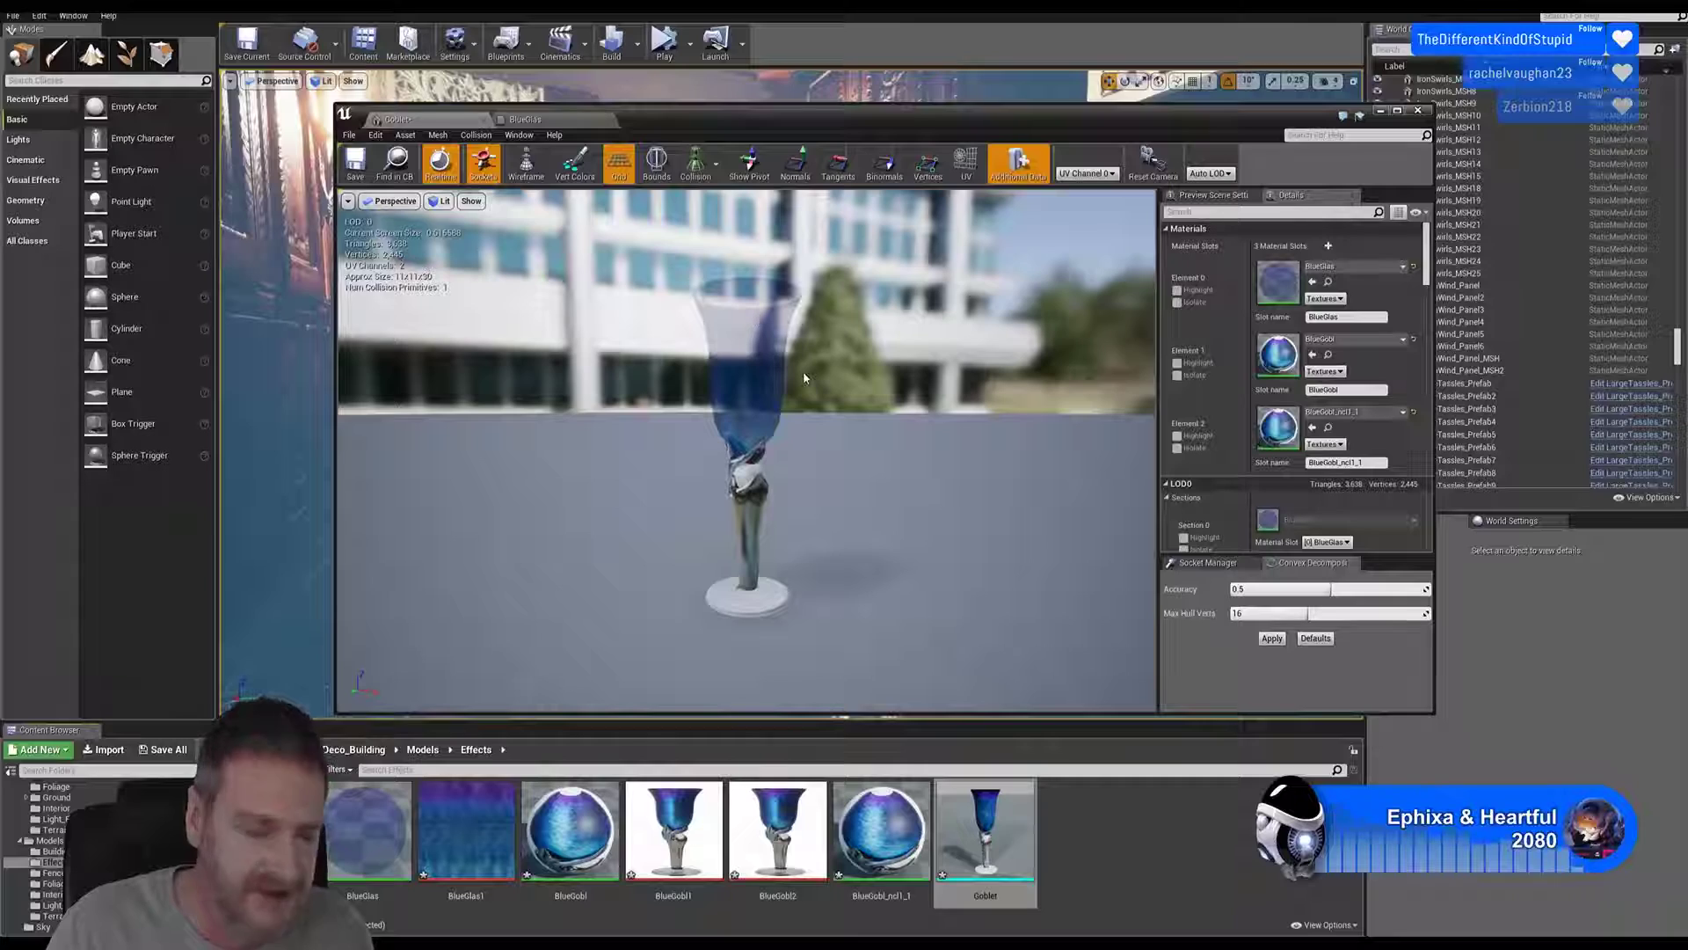
mouse_move(813, 430)
left_mouse_down()
mouse_move(812, 414)
mouse_move(820, 471)
mouse_move(828, 437)
left_mouse_up()
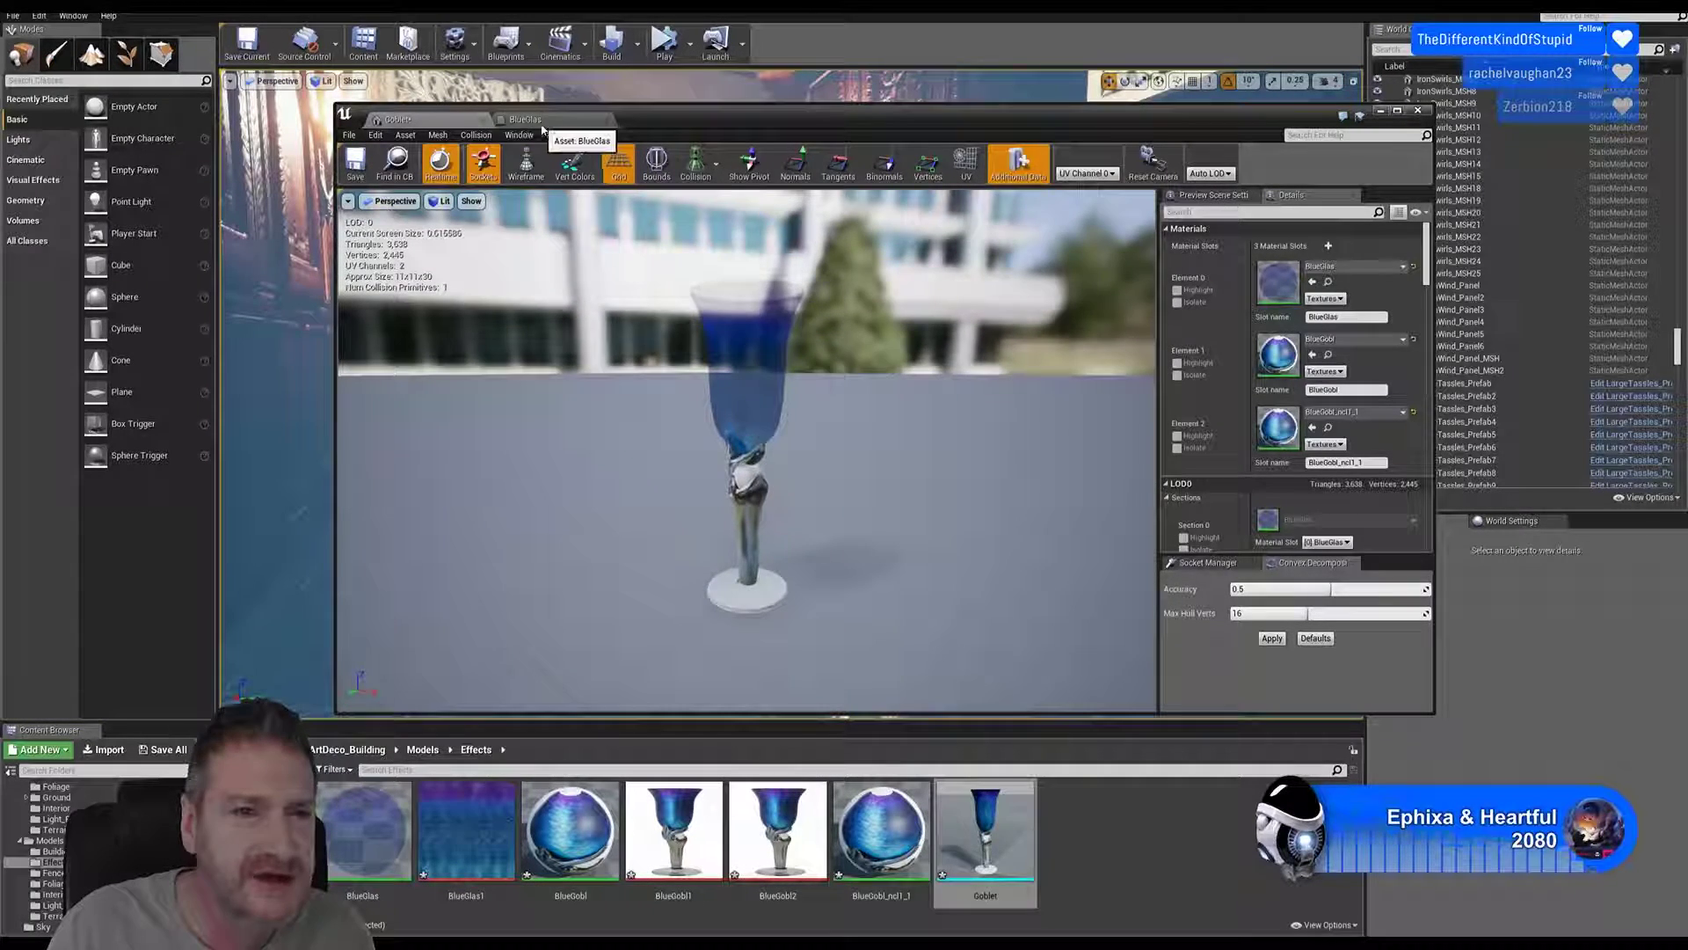
left_click(538, 121)
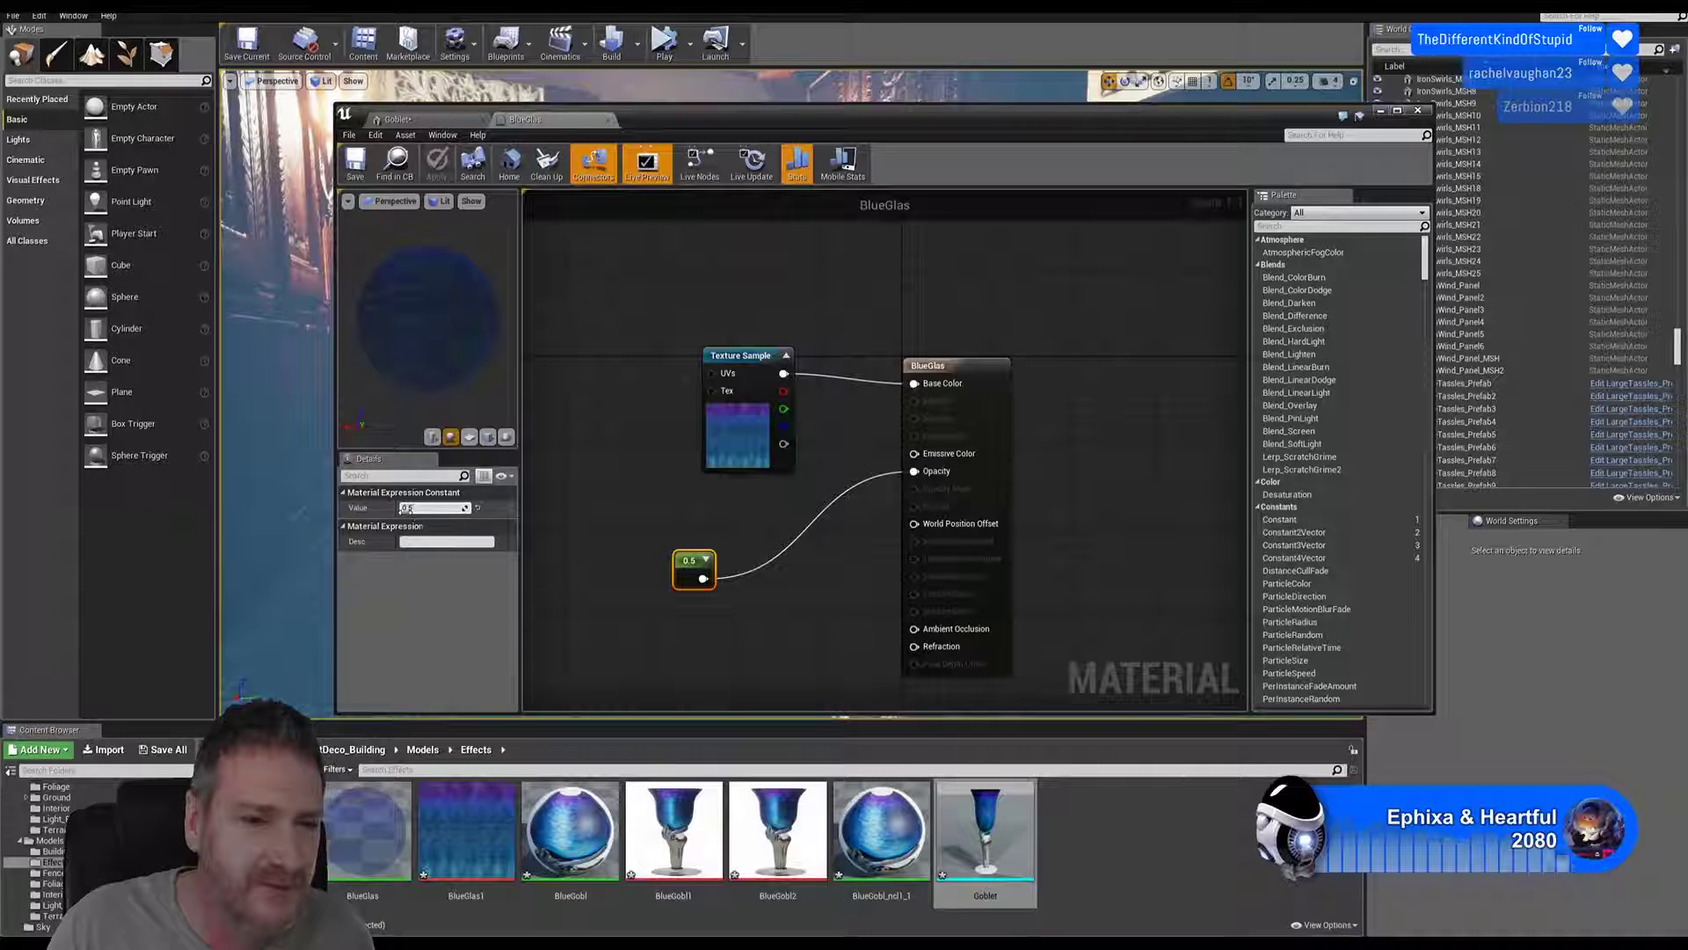
type("0")
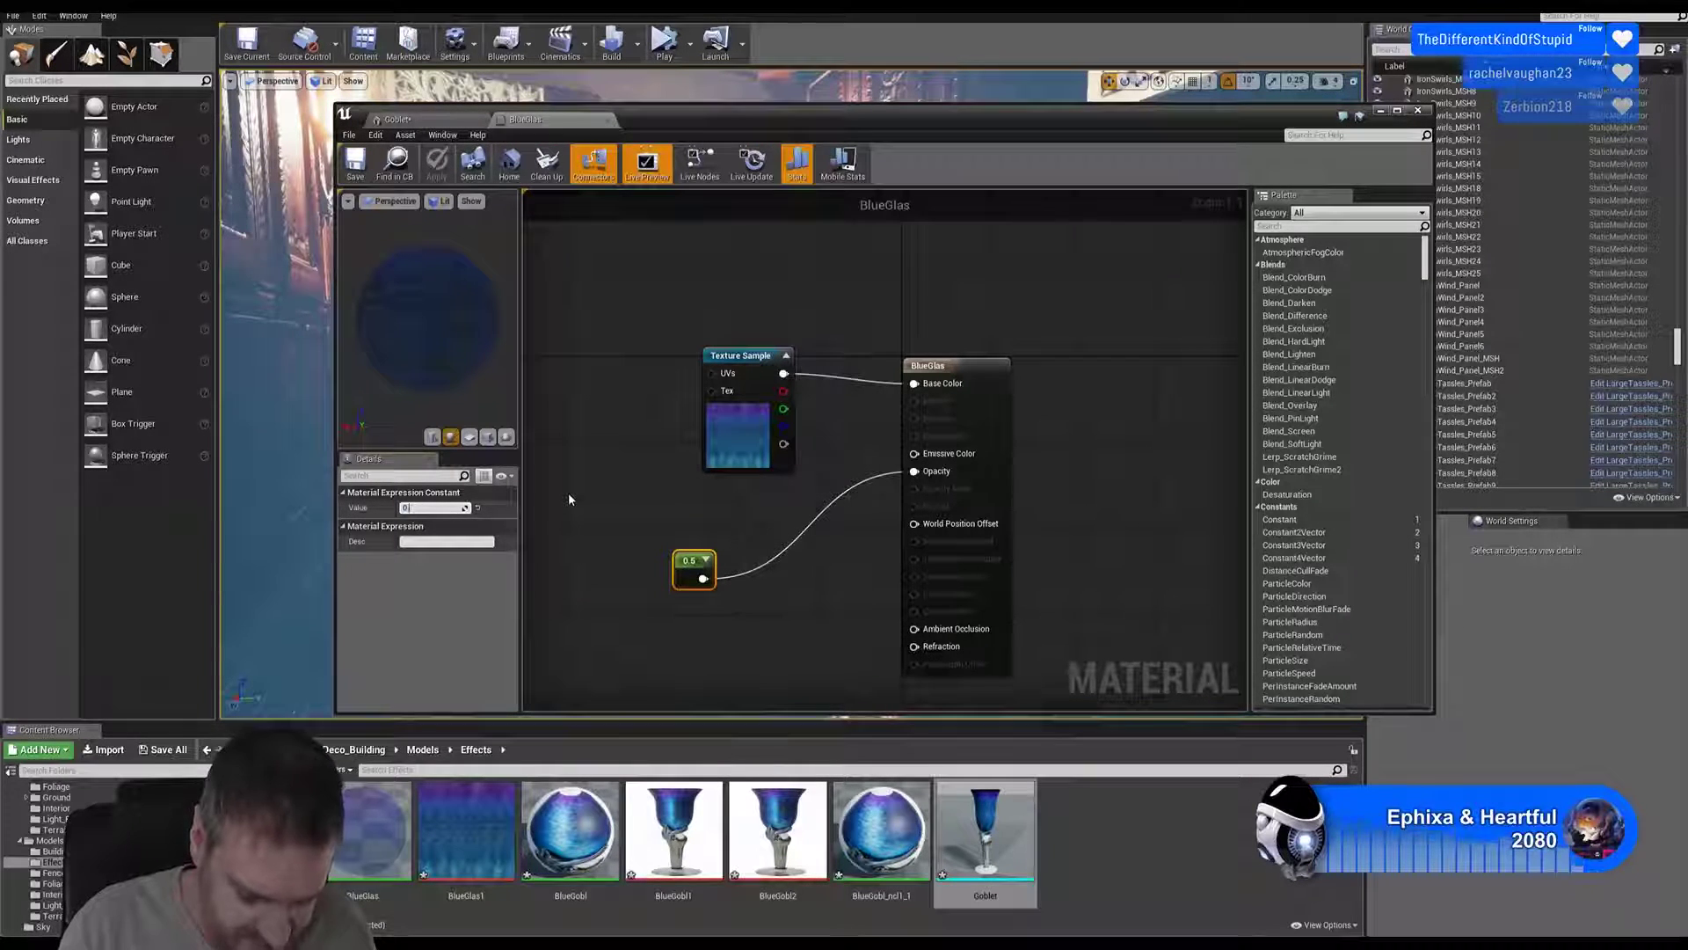
type(".9")
key("Return")
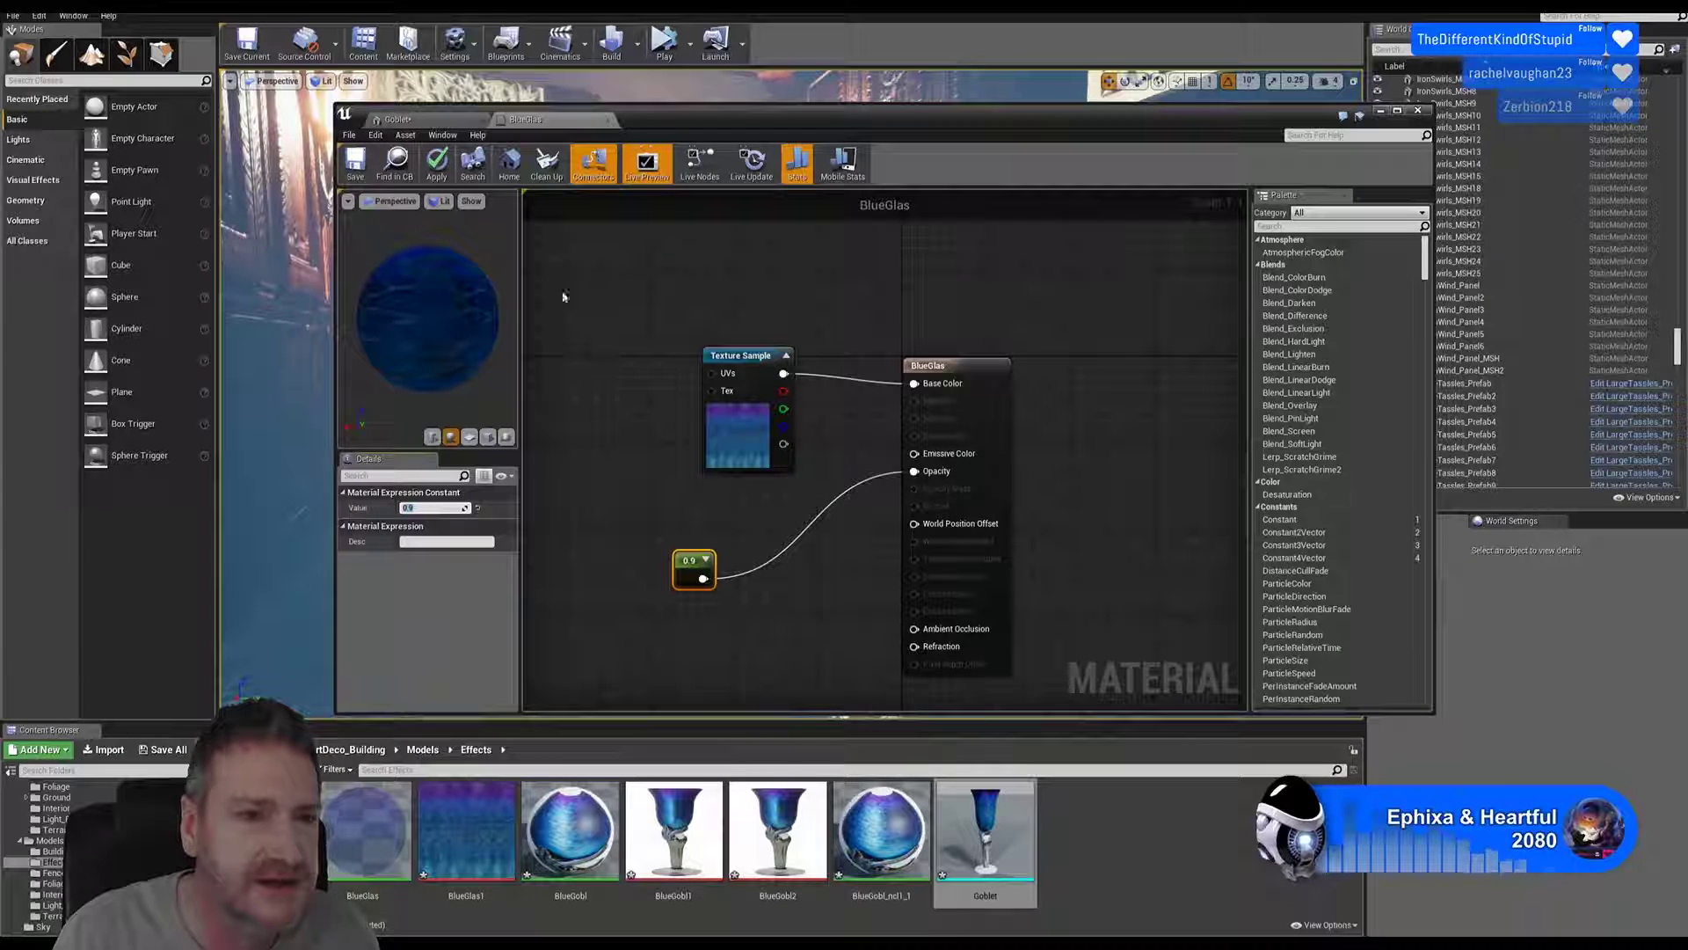
left_click(437, 126)
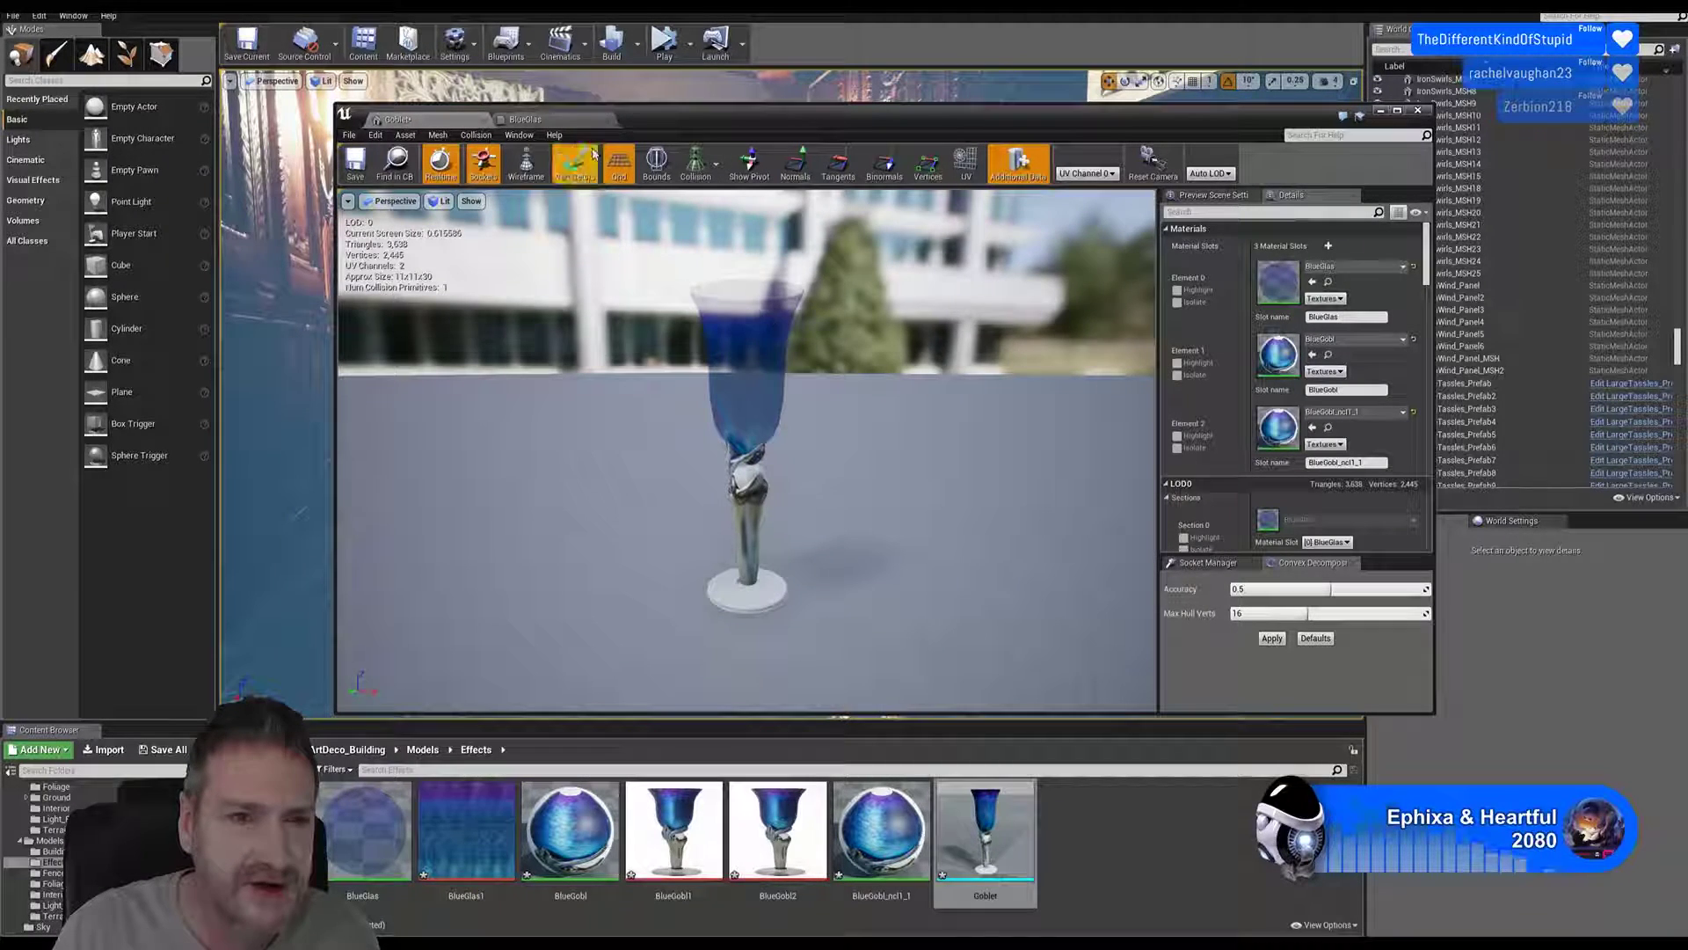
left_click(556, 122)
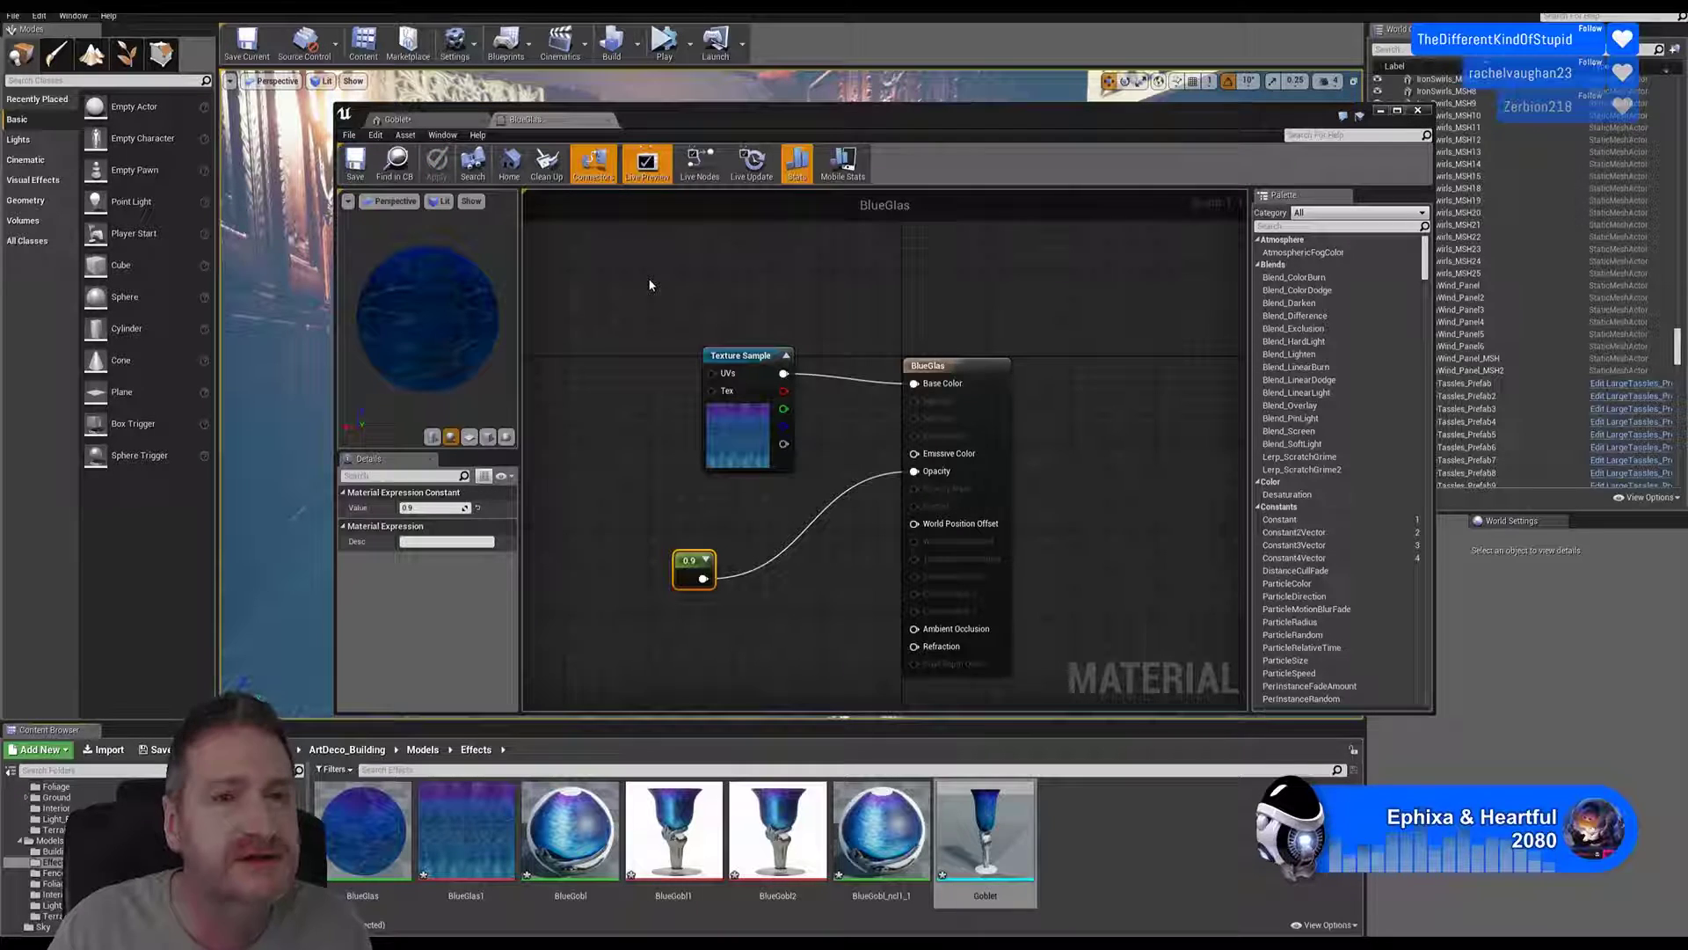
Step: Inspect the Goblet's bowl from above, and make the BlueGlas material two-sided, saving the change
left_click(398, 119)
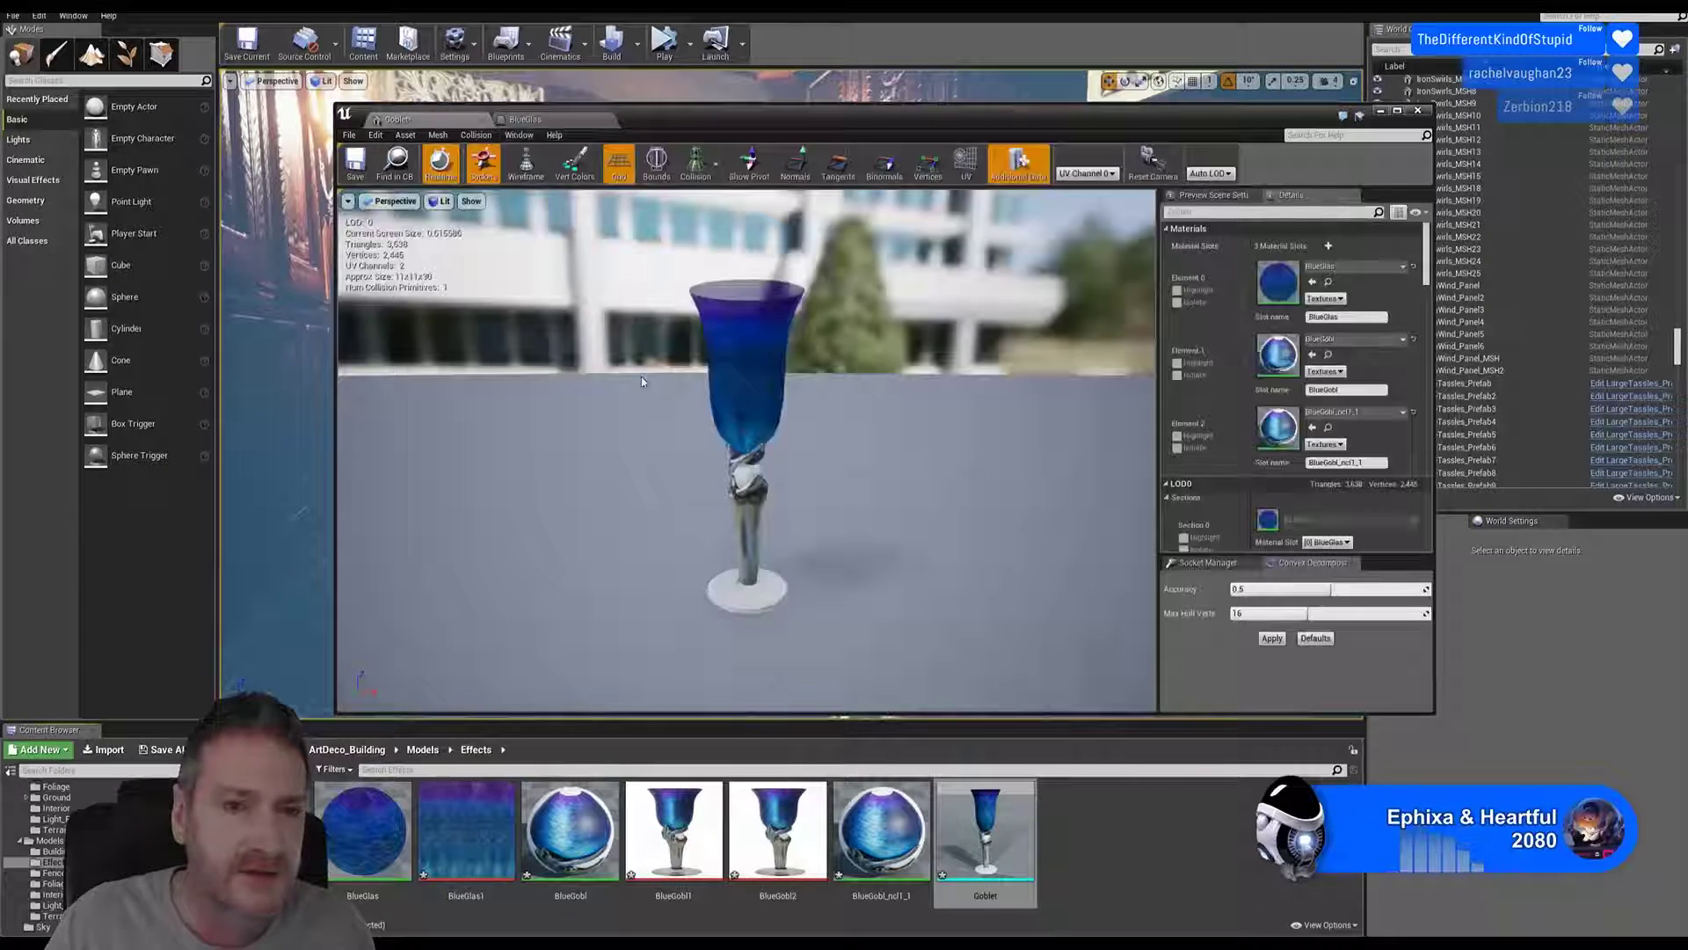
left_click_drag(776, 394, 752, 450)
right_click_drag(772, 378, 775, 398)
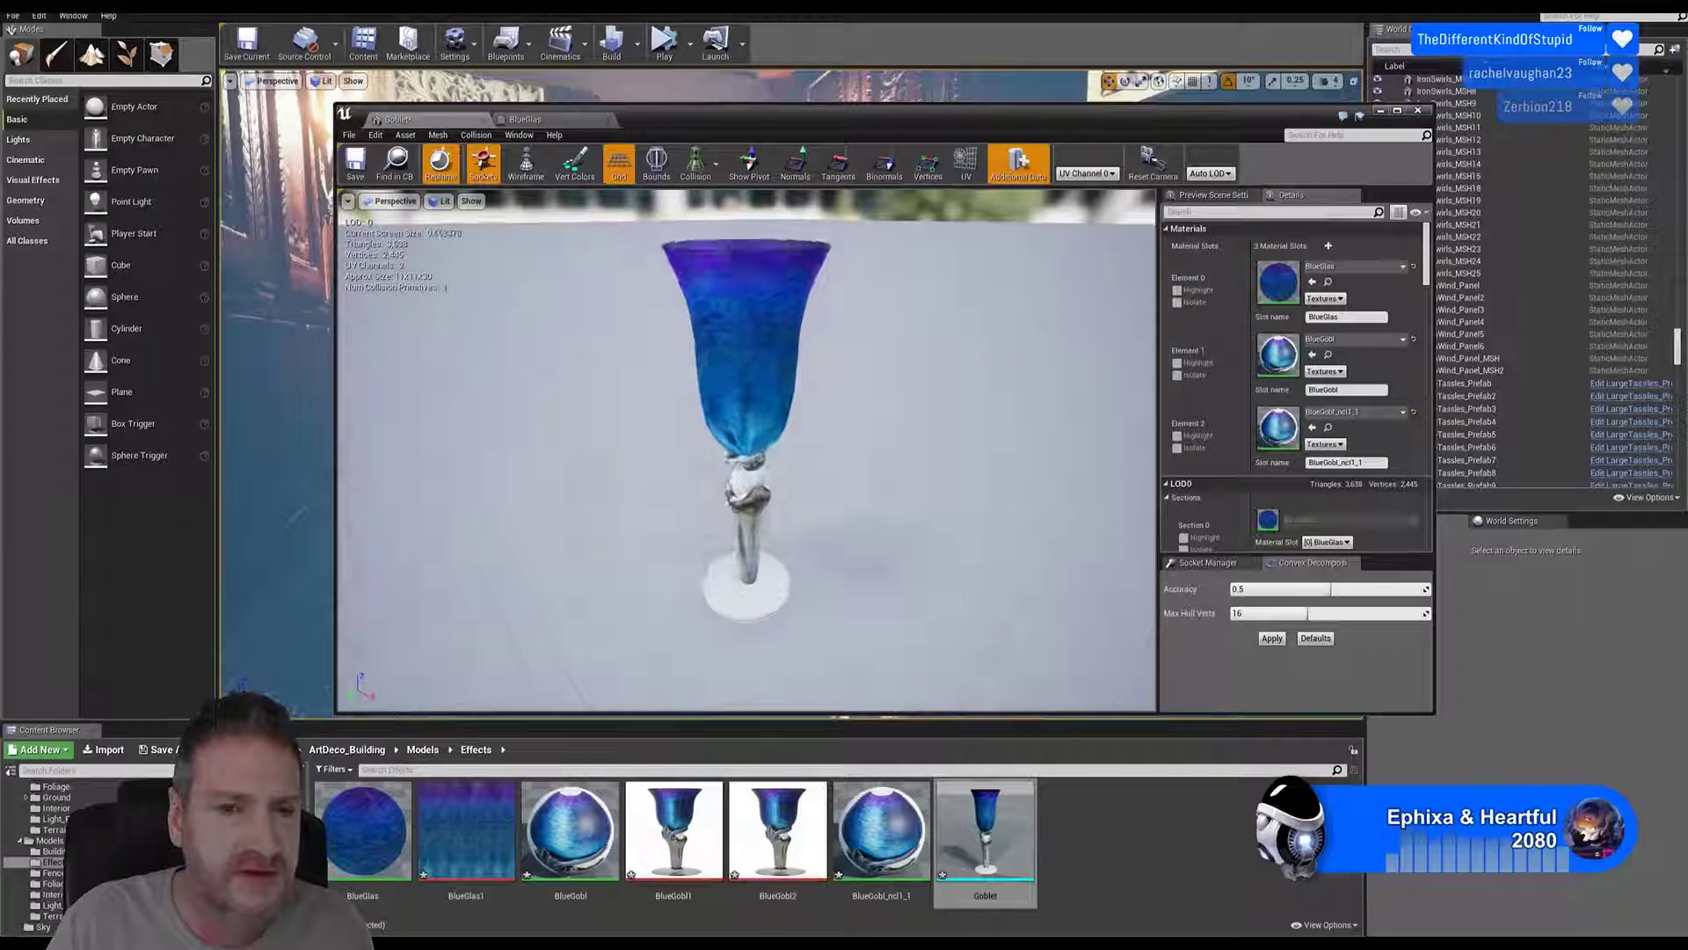
mouse_move(774, 359)
left_mouse_down()
mouse_move(763, 344)
mouse_move(762, 387)
left_mouse_up()
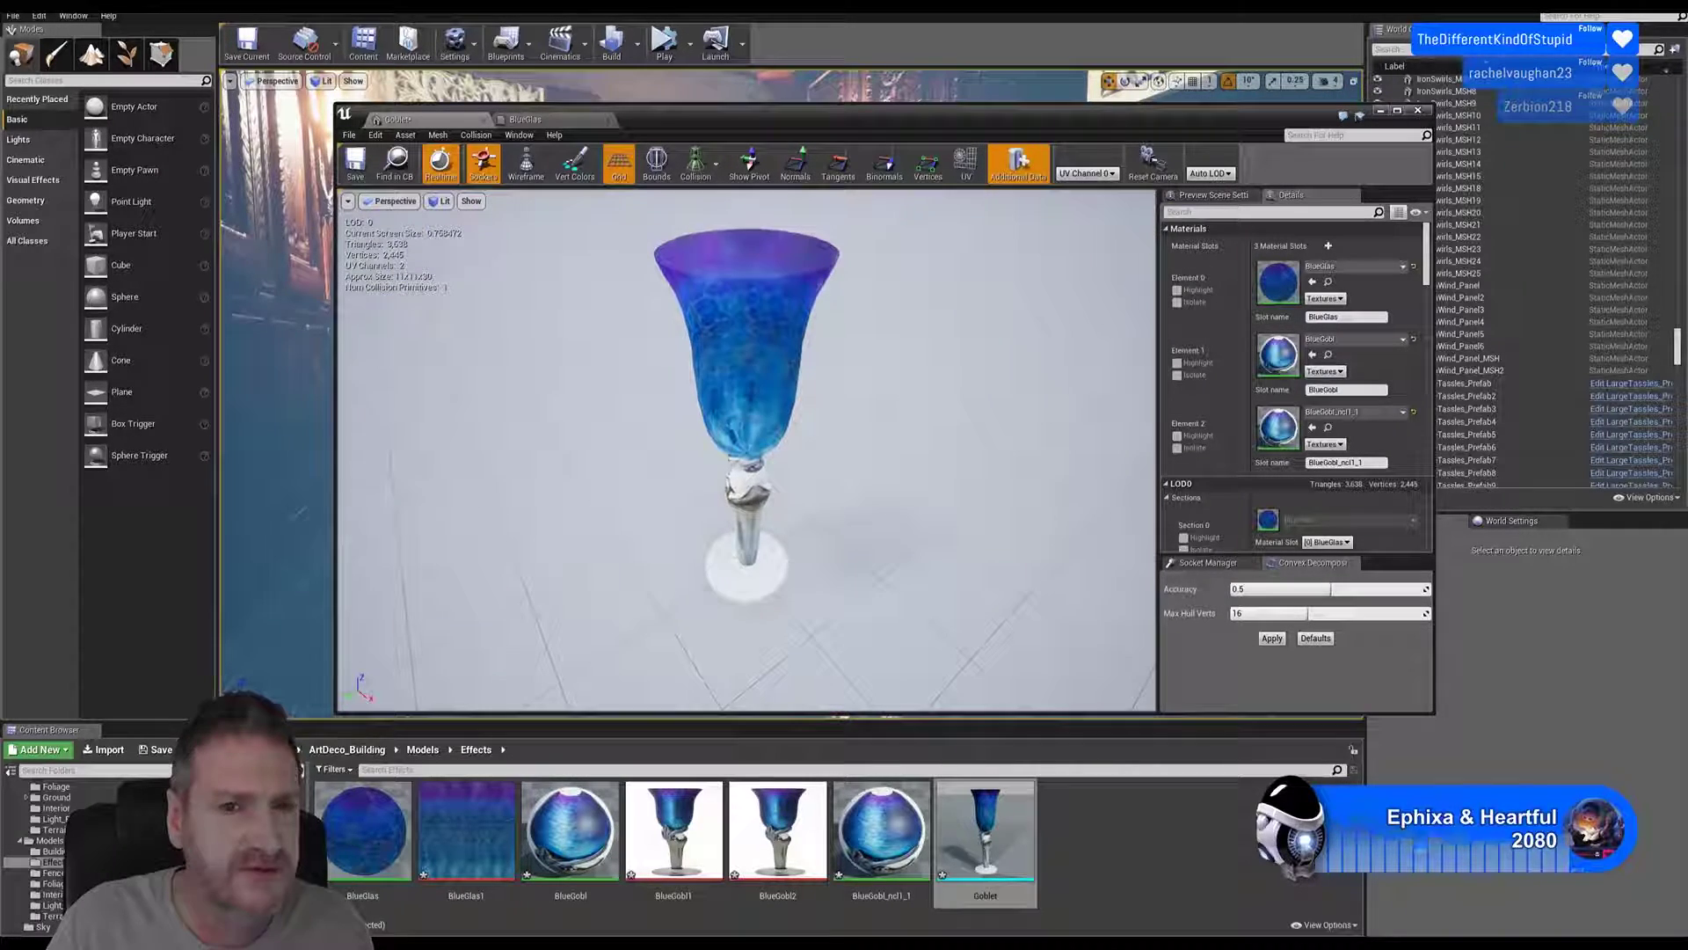
left_click(528, 119)
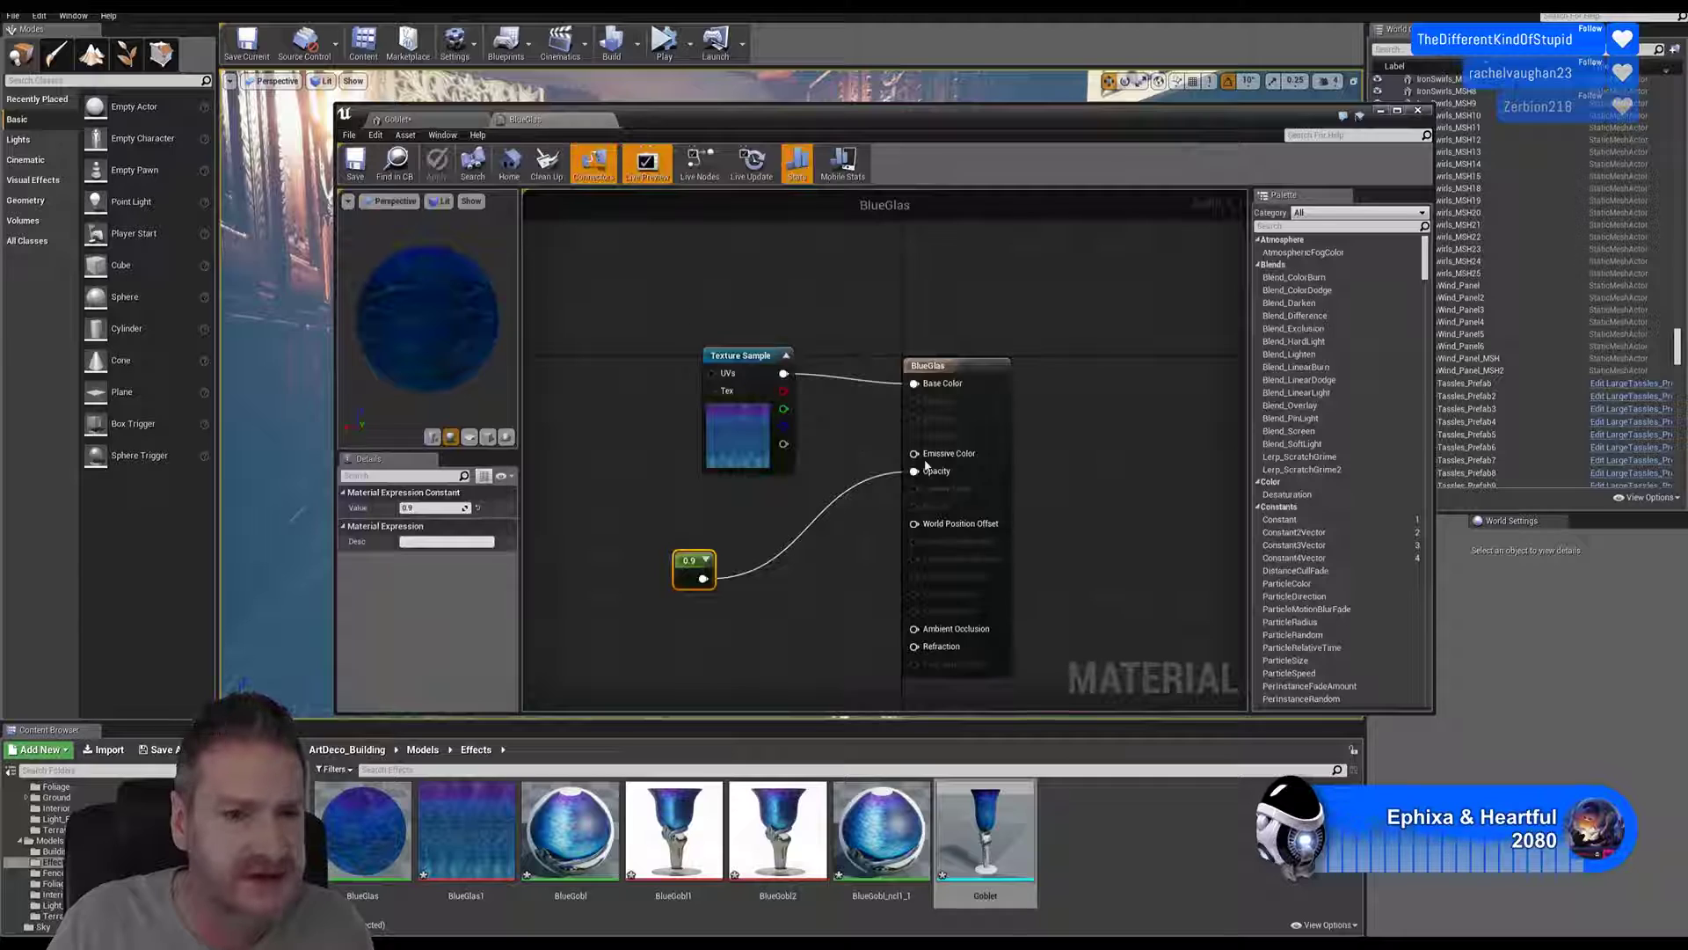
left_click(953, 364)
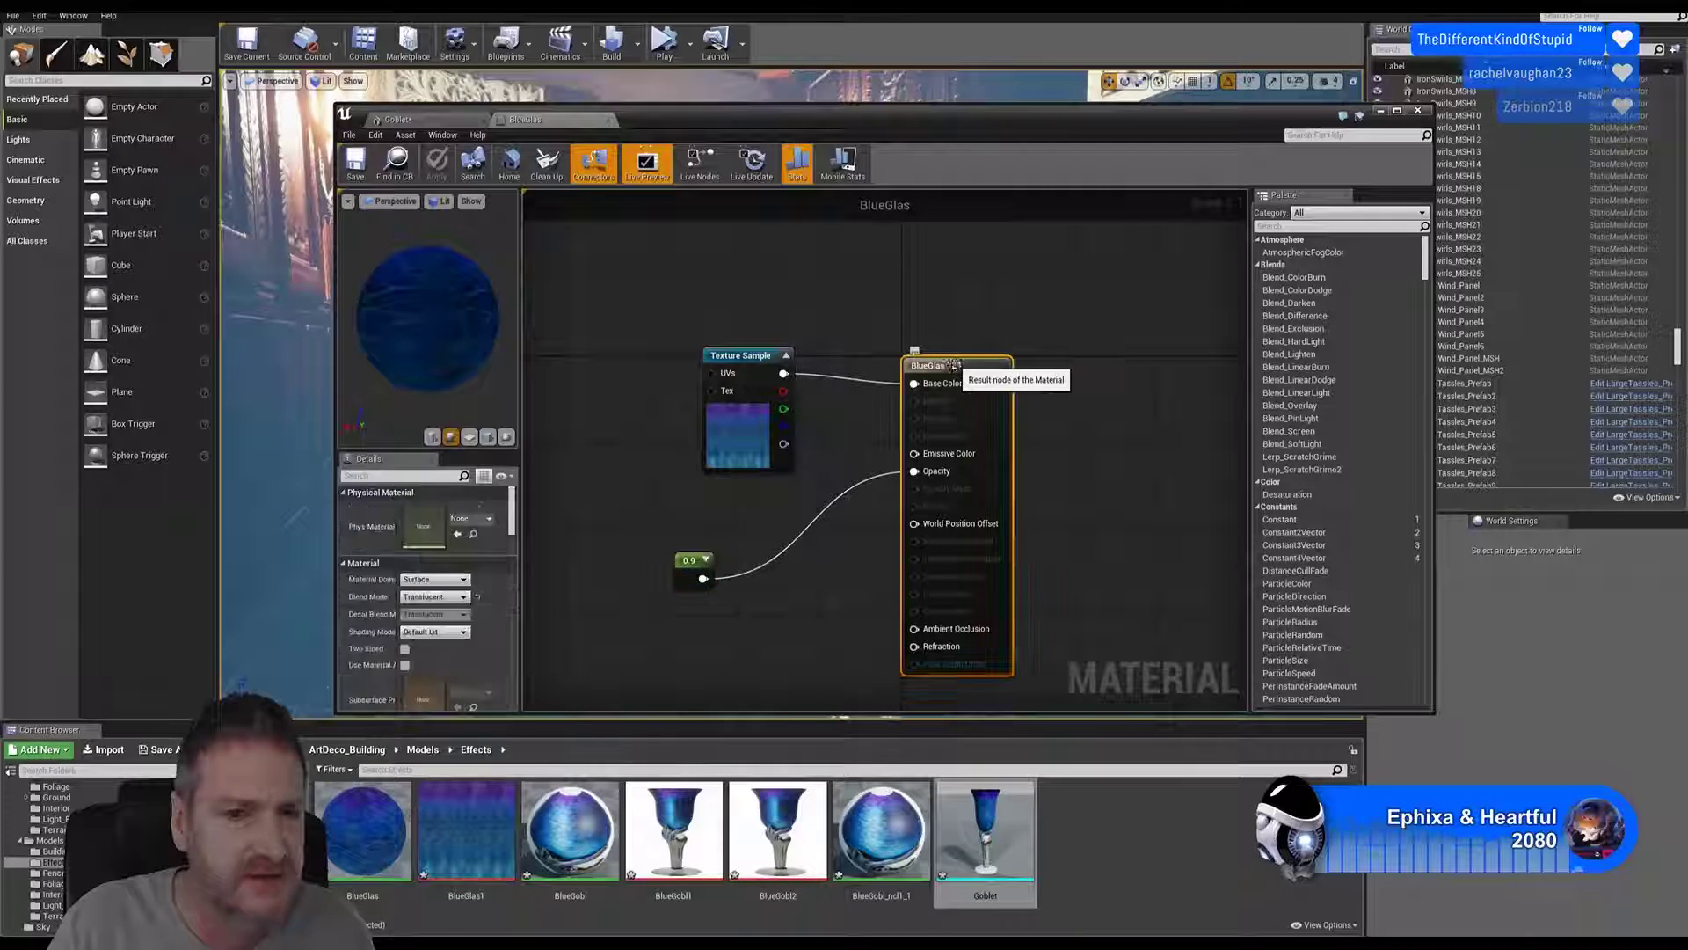
left_click(404, 649)
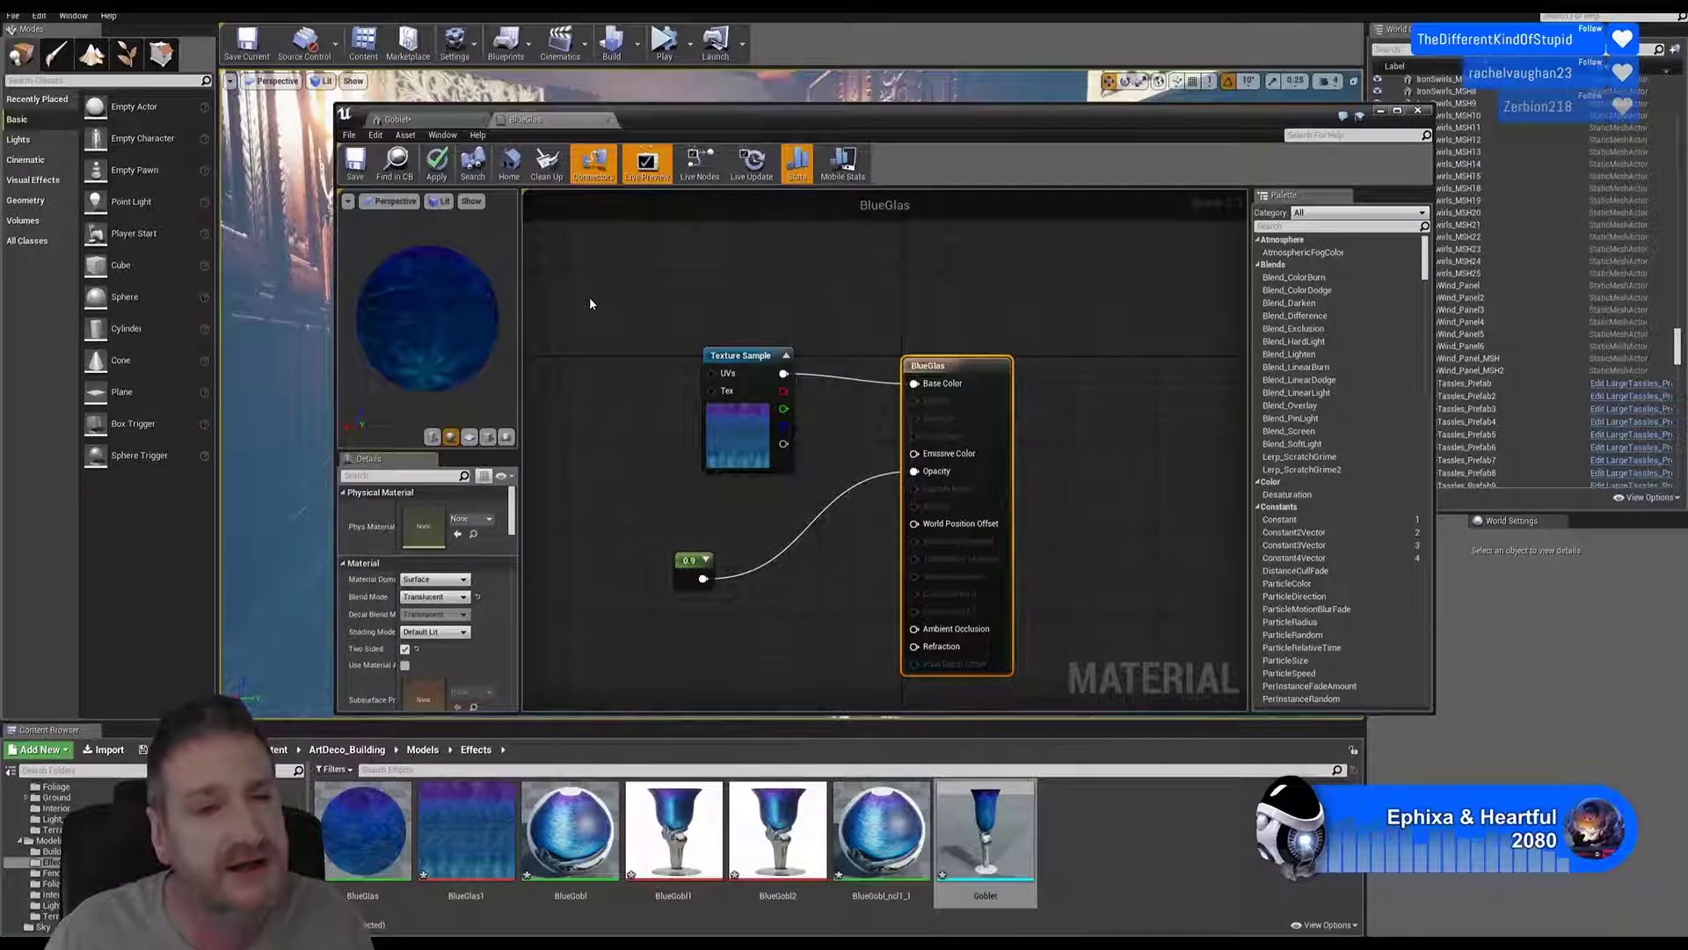
left_click(397, 119)
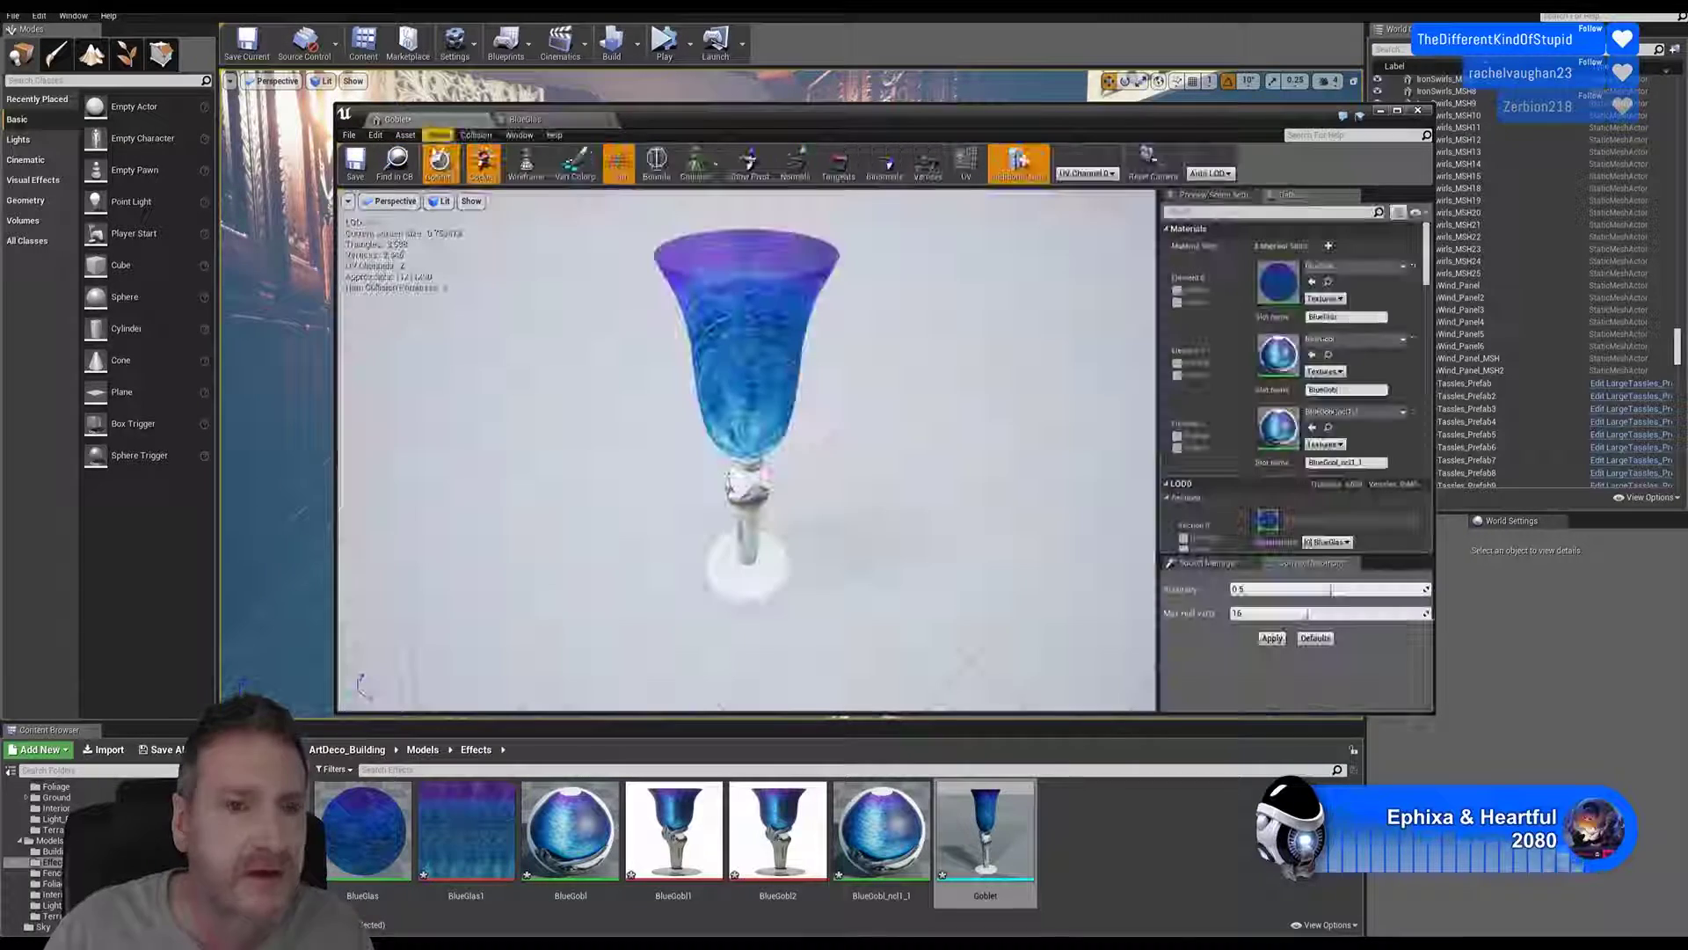
mouse_move(799, 408)
left_mouse_down()
mouse_move(791, 330)
mouse_move(788, 406)
left_mouse_up()
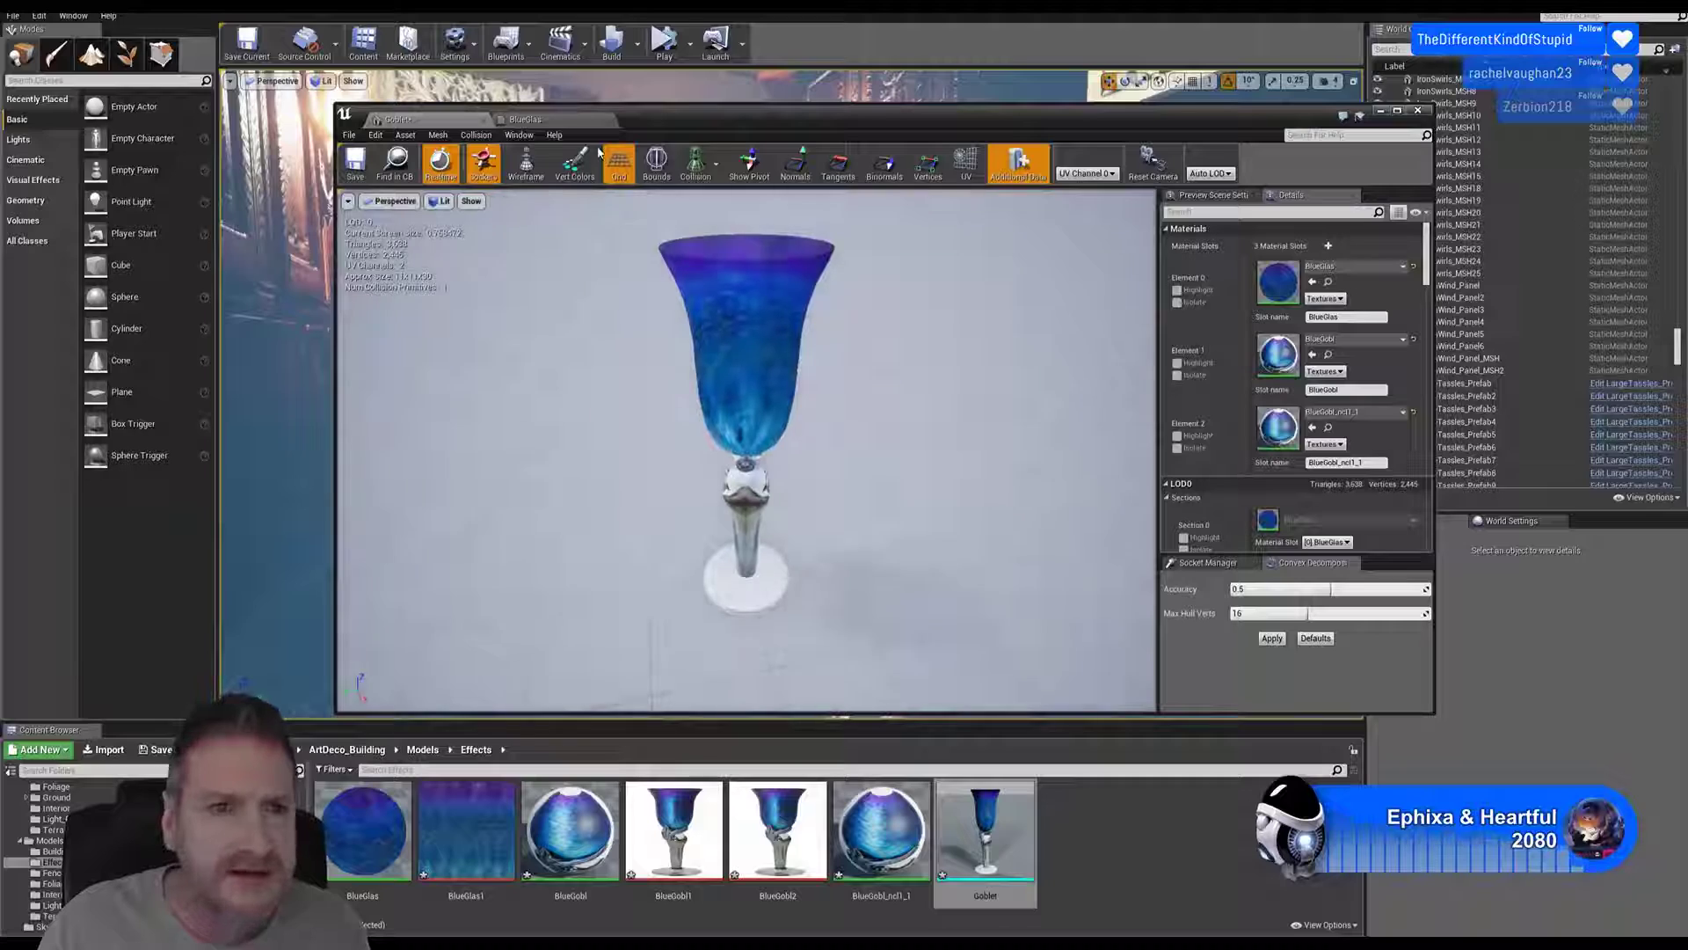
left_click(532, 118)
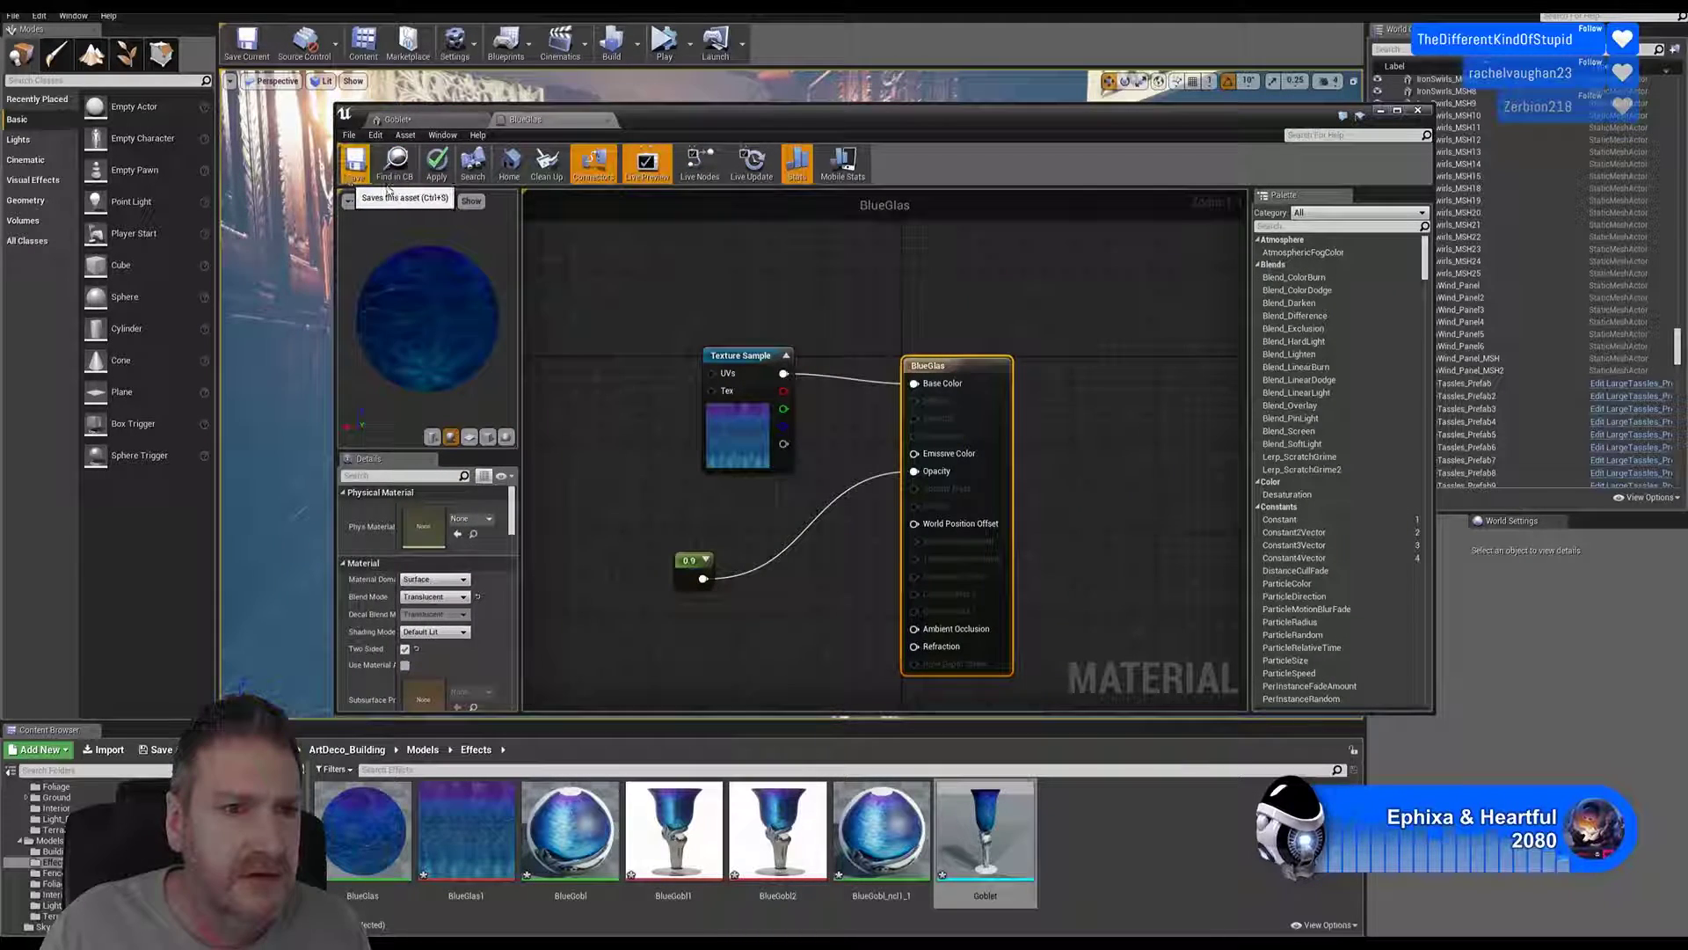
left_click(351, 176)
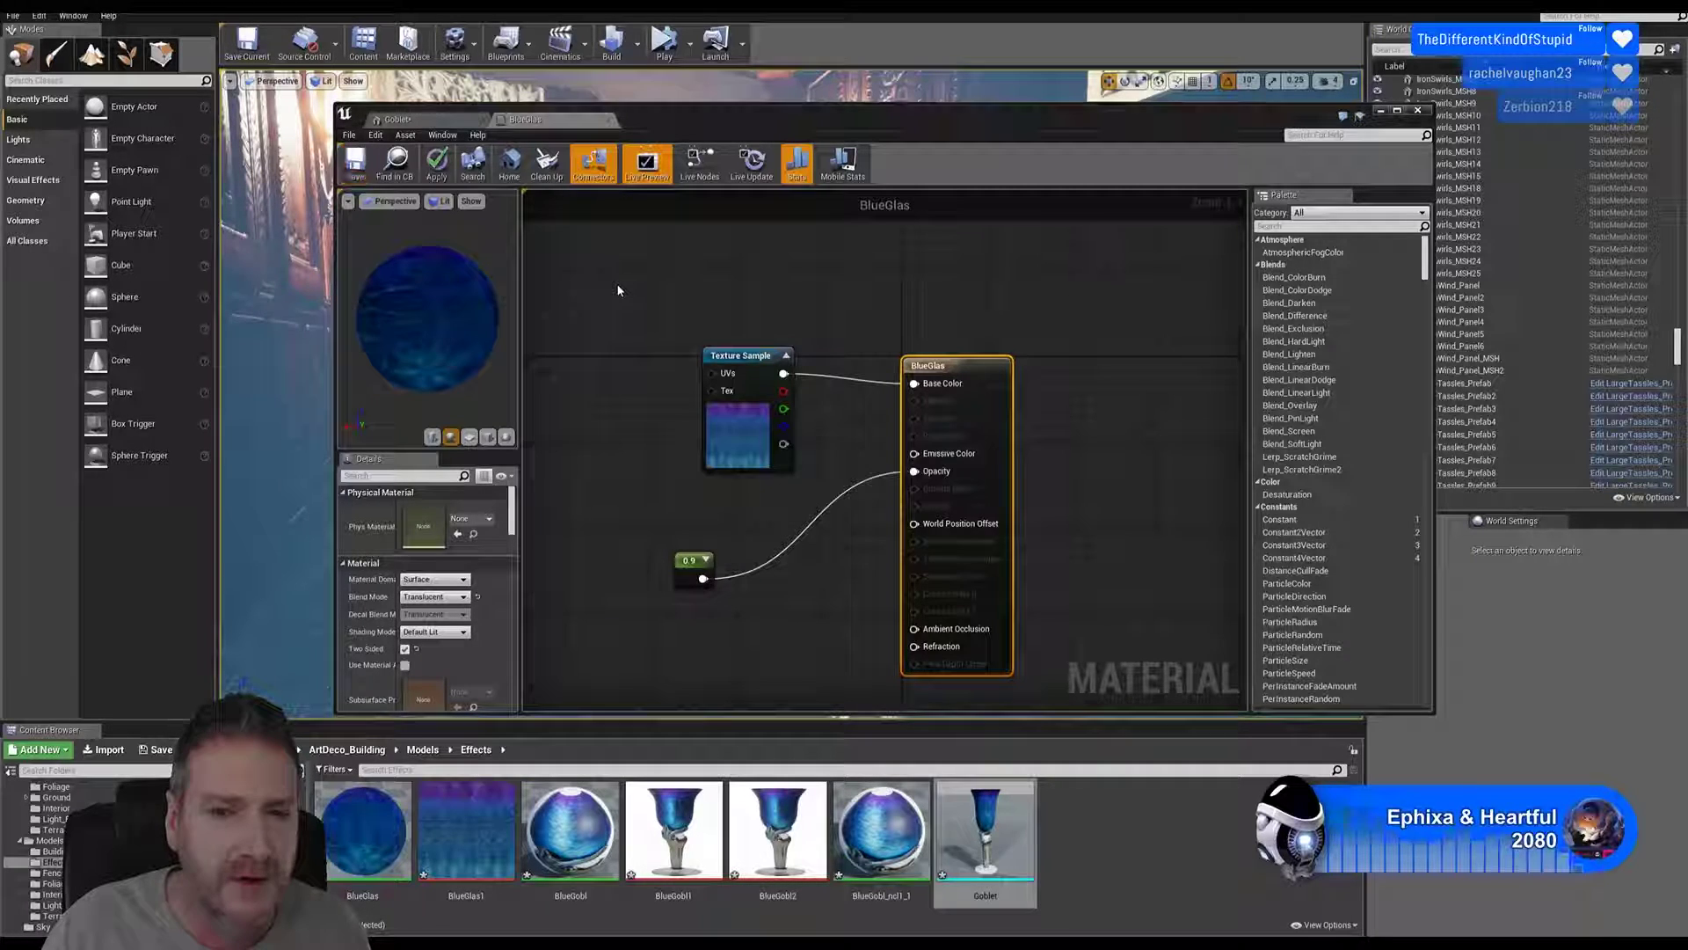
Step: Examine the Goblet's two-sided glass bowl and its stem from several angles, both close up and at full height
left_click(421, 124)
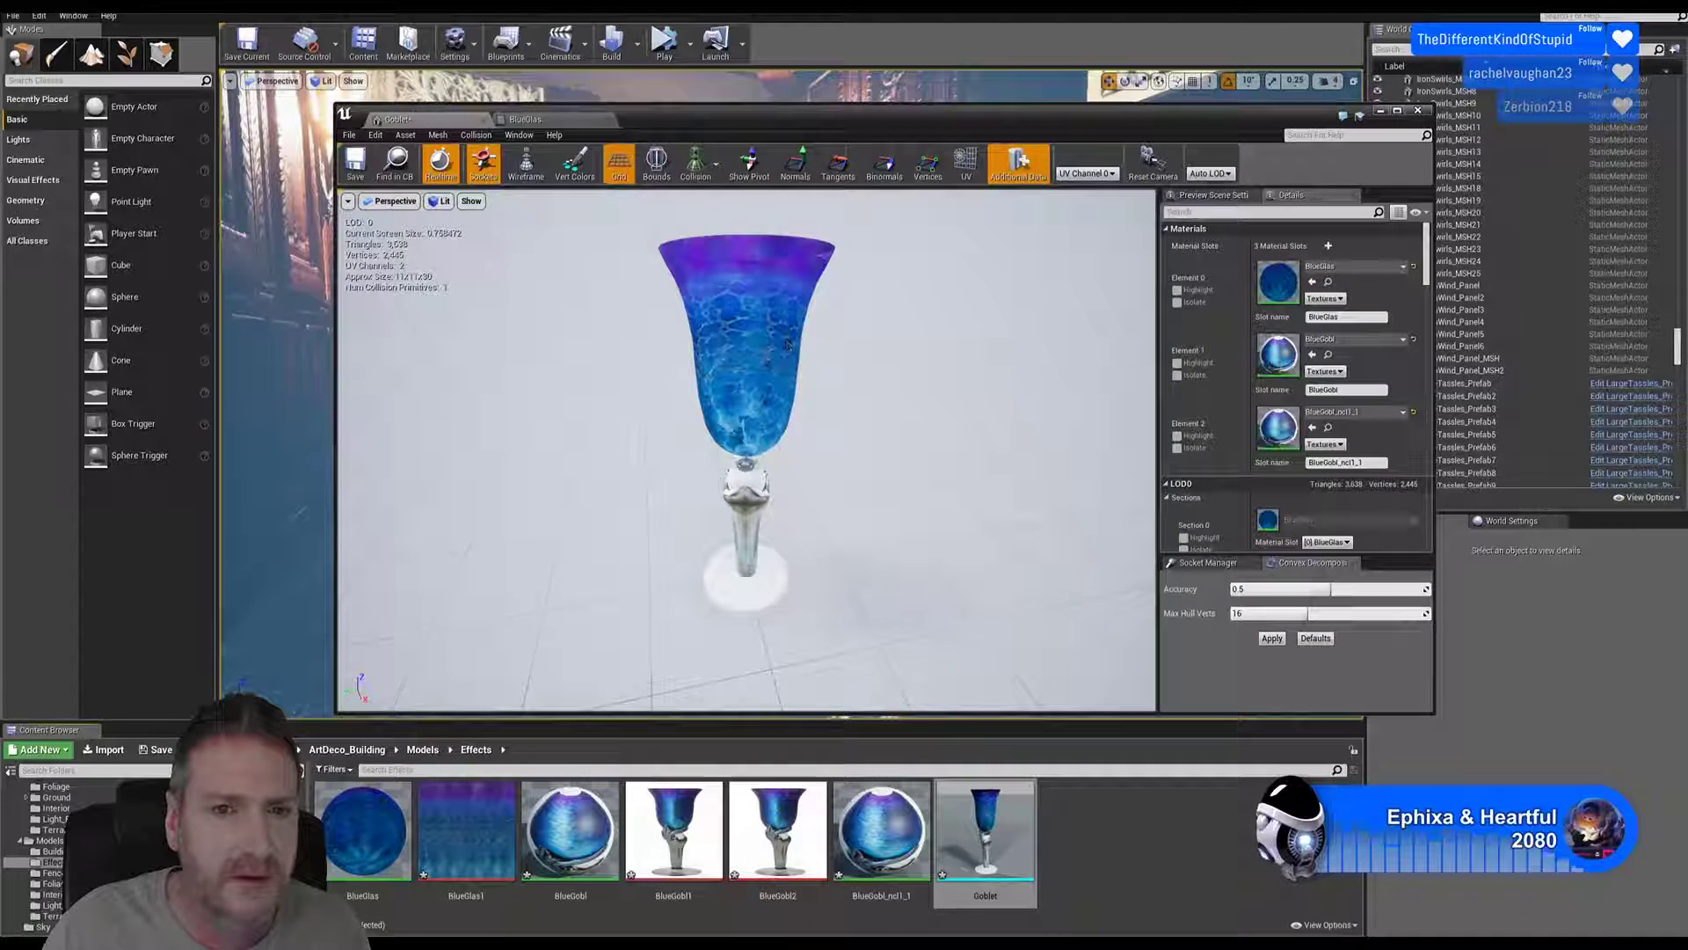
left_click_drag(748, 422, 985, 488)
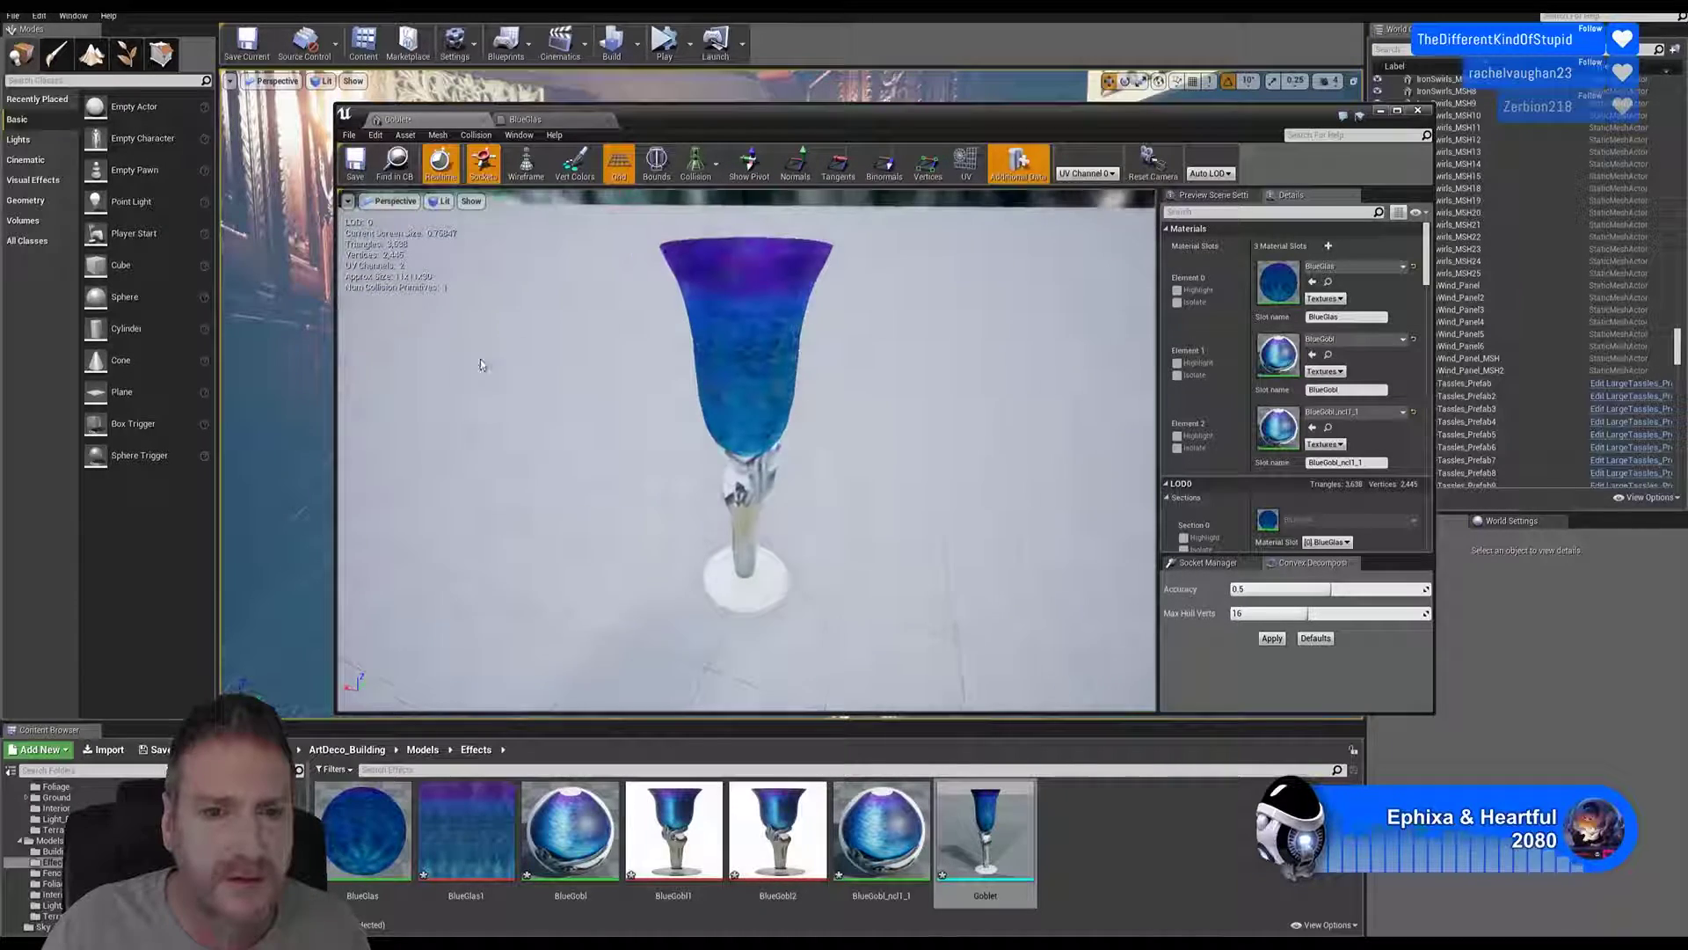
scroll(483, 365, "up", 8)
scroll(483, 365, "down", 4)
left_click_drag(663, 401, 663, 352)
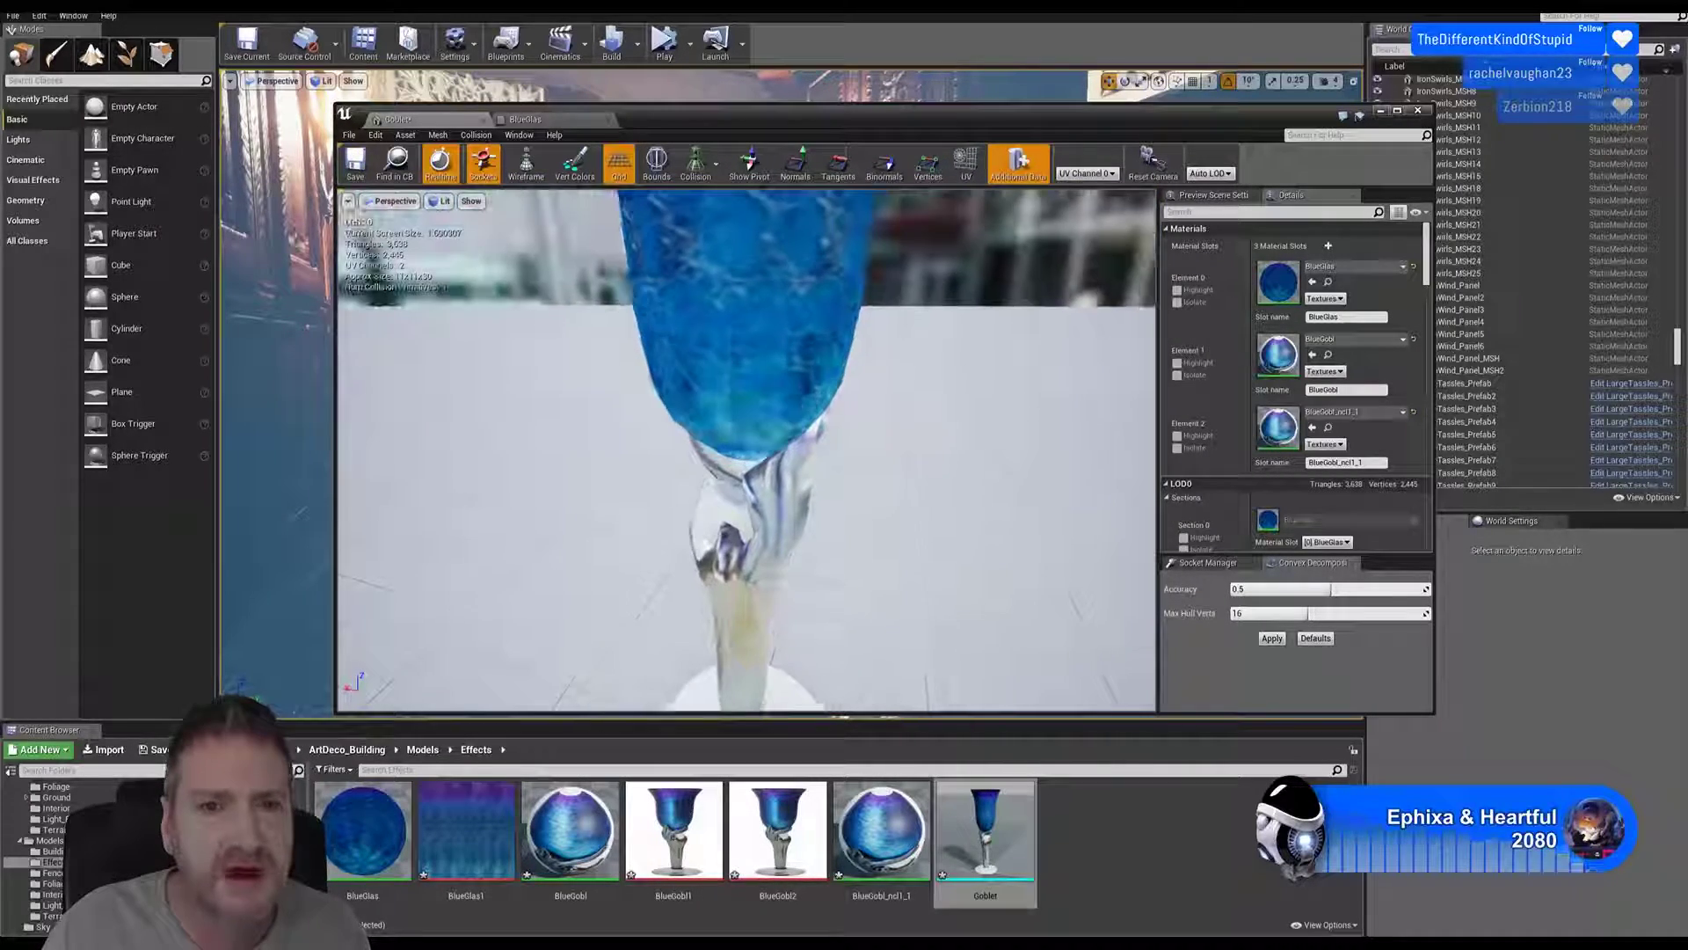
middle_click_drag(664, 400, 659, 290)
left_click_drag(664, 400, 585, 338)
scroll(664, 400, "down", 4)
scroll(739, 388, "down", 1)
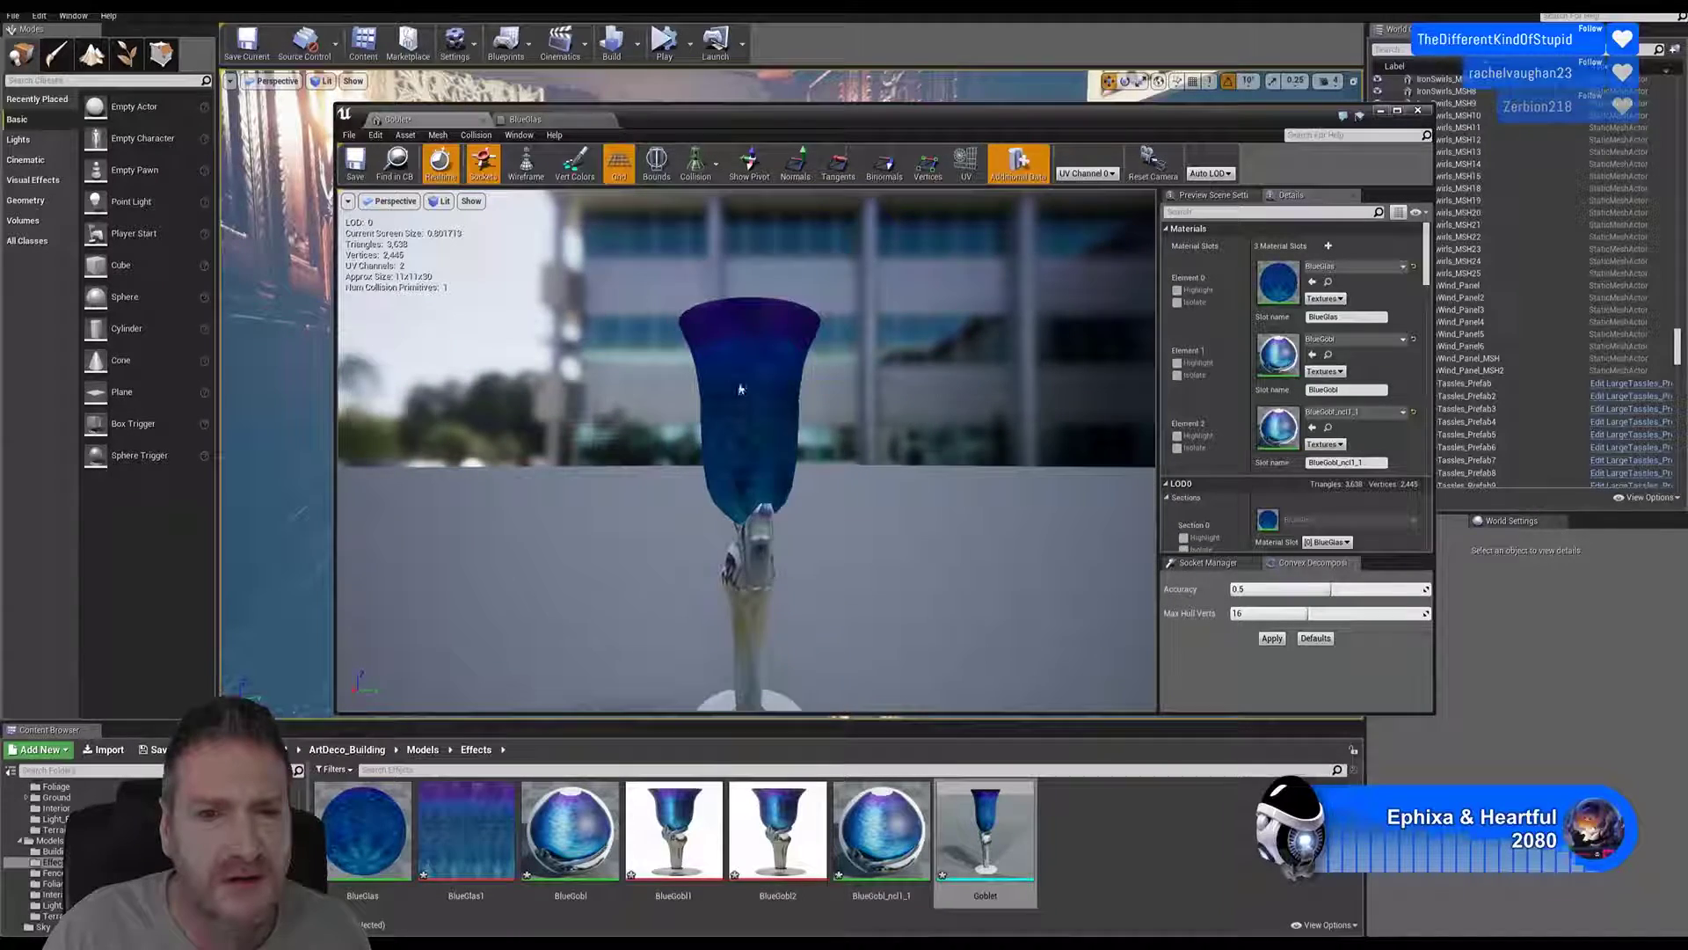
left_click_drag(739, 388, 742, 528)
mouse_move(816, 602)
left_mouse_down()
mouse_move(844, 589)
mouse_move(816, 601)
left_mouse_up()
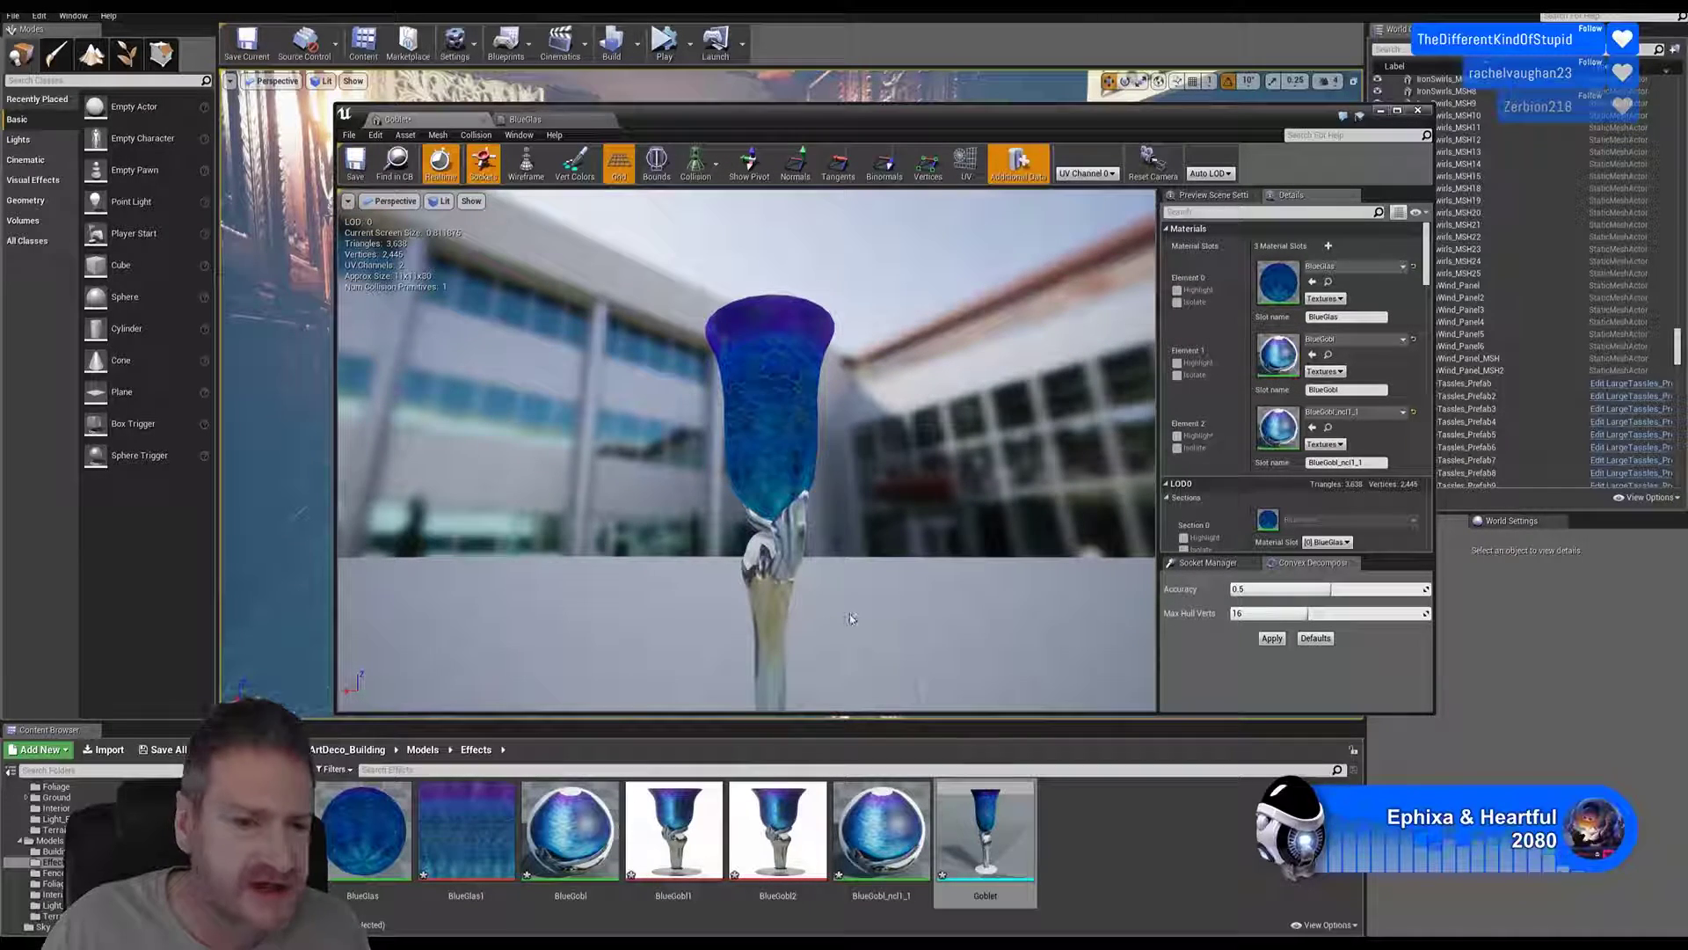
scroll(849, 609, "down", 4)
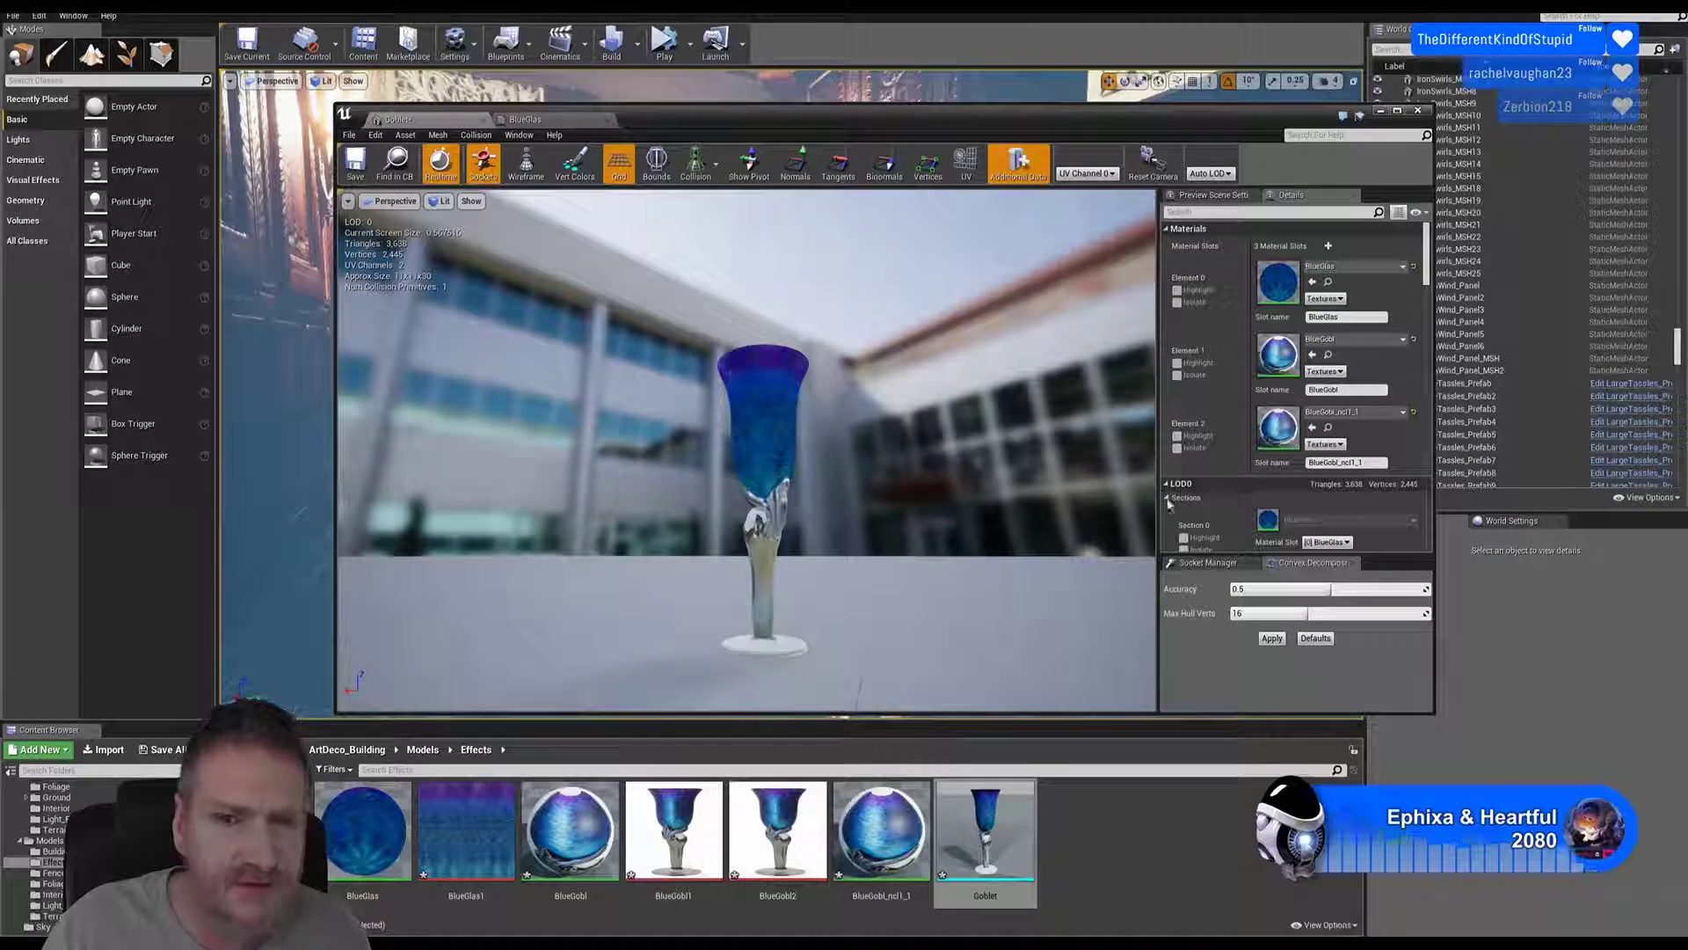
Step: Open the goblet's BlueGobl material and move its Texture Sample node to the input side of the material node
double_click(1284, 357)
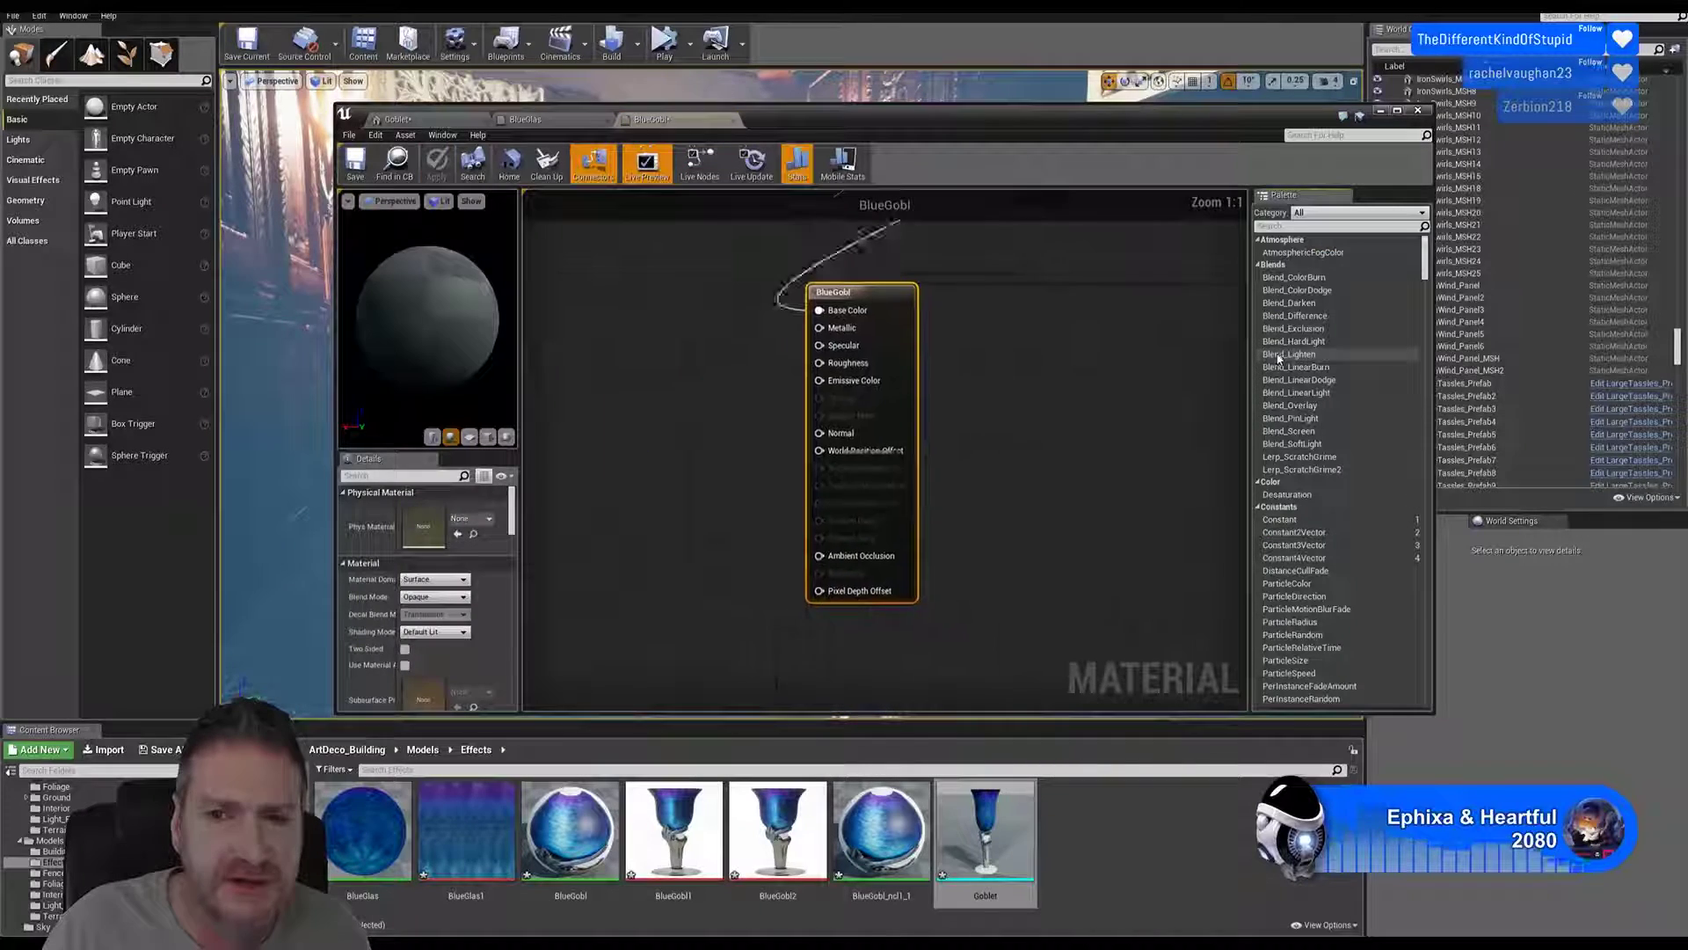
right_click_drag(1036, 368, 1011, 494)
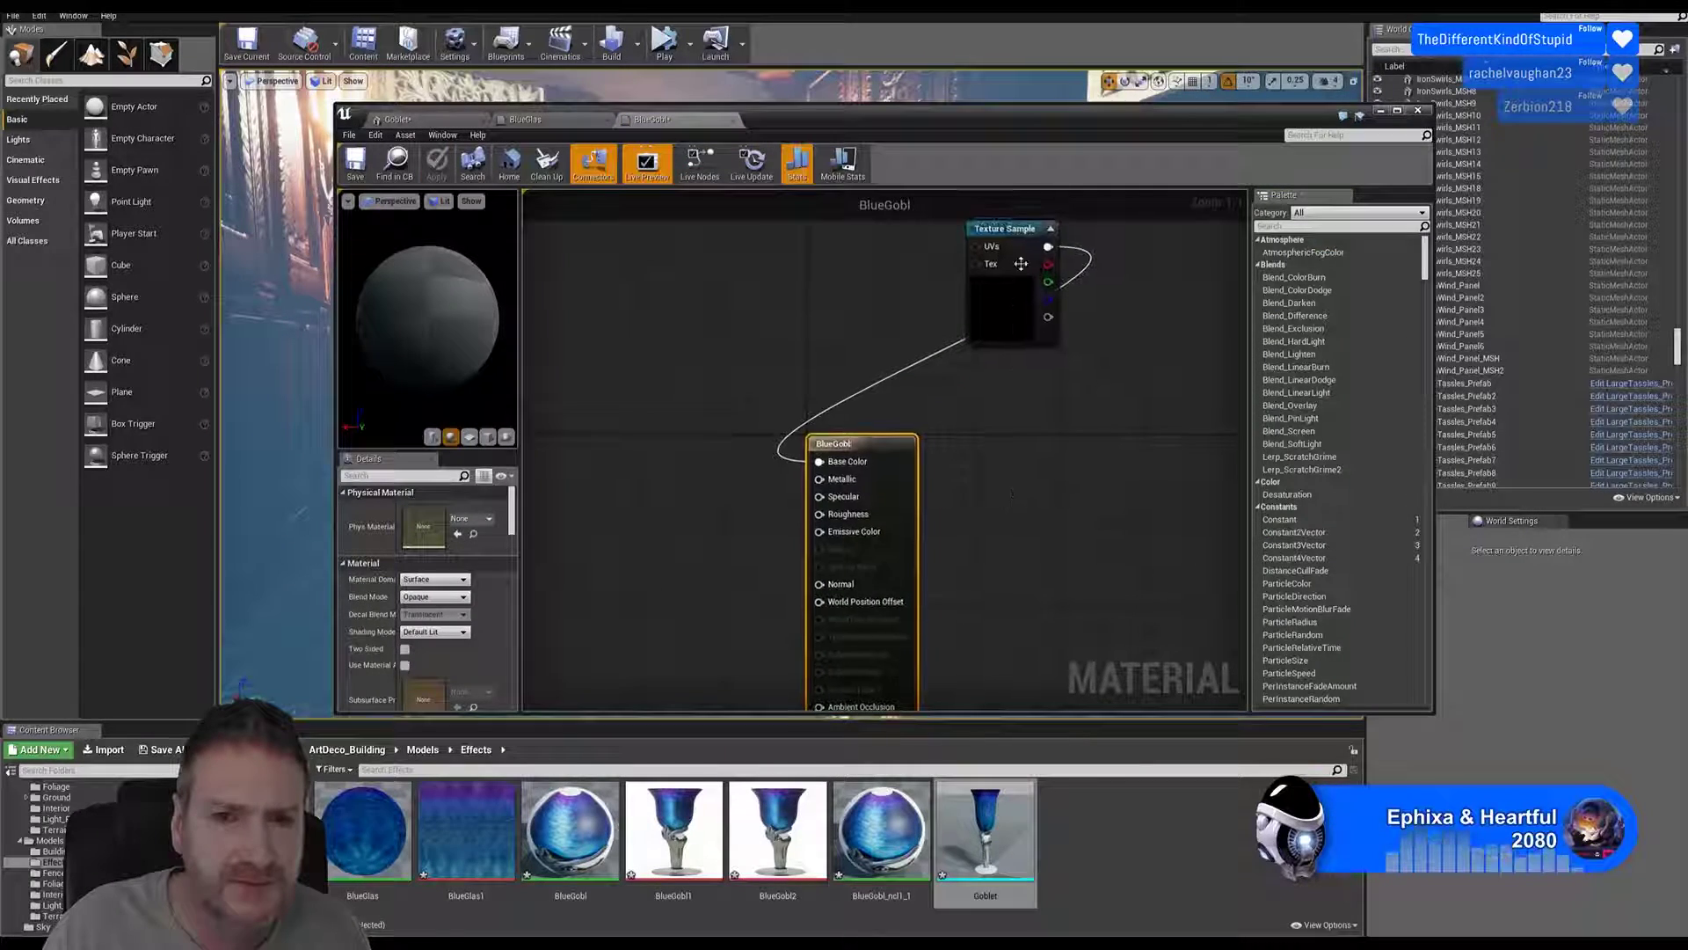
left_click_drag(1023, 236, 611, 375)
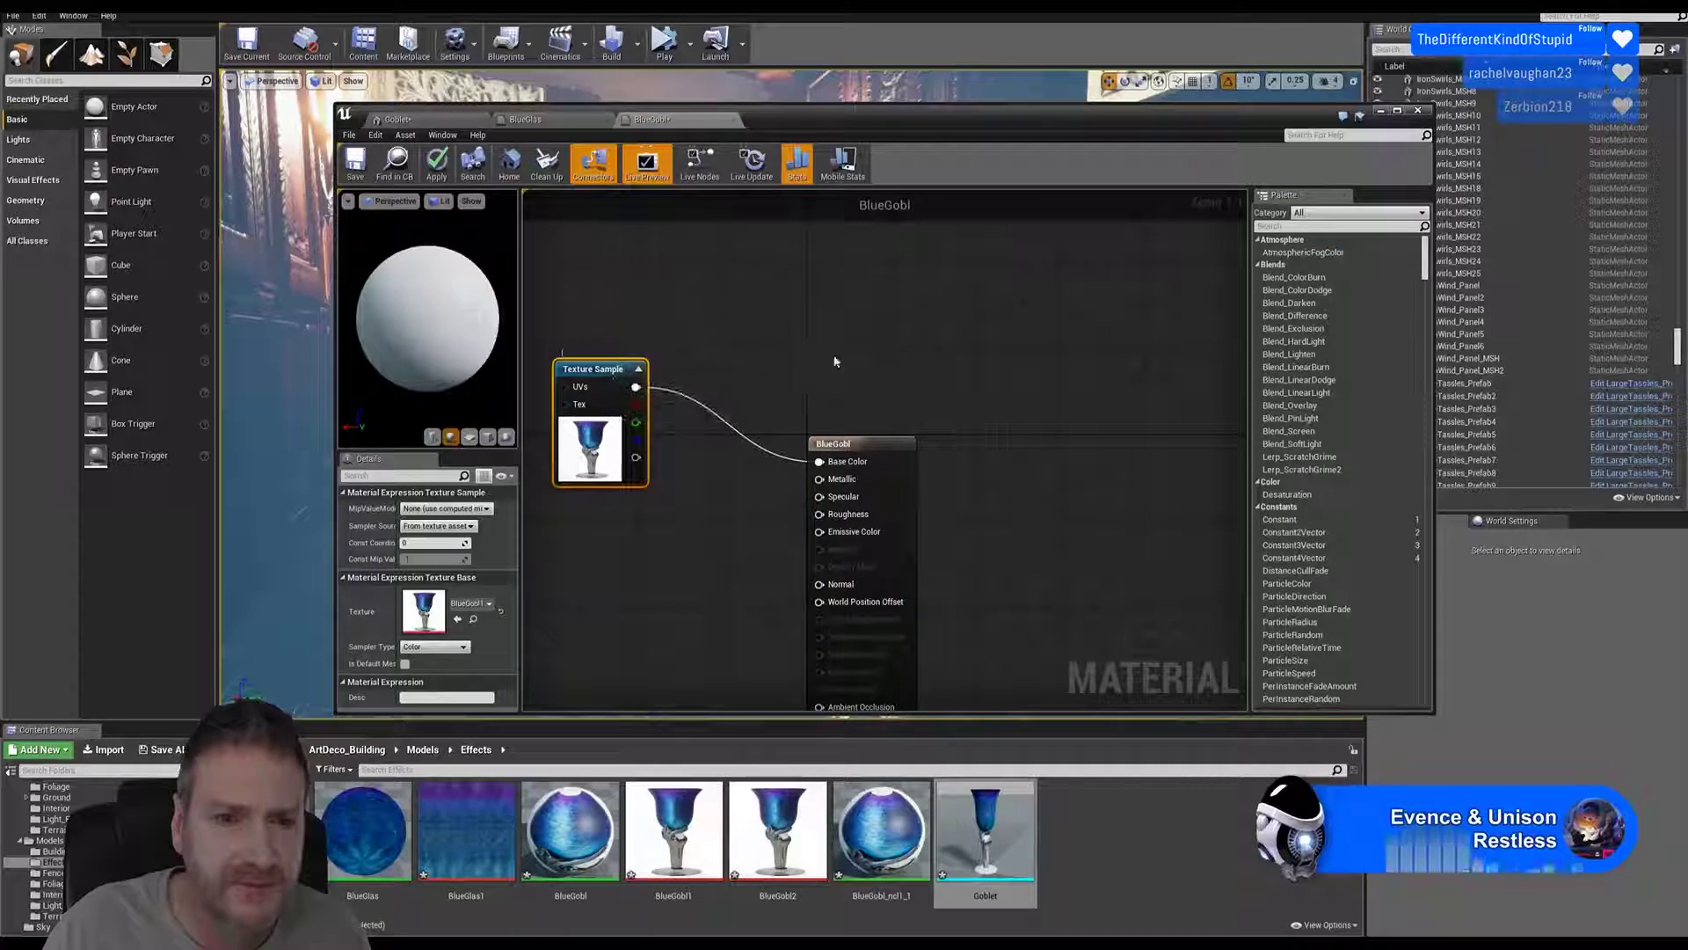
right_click_drag(833, 358, 893, 314)
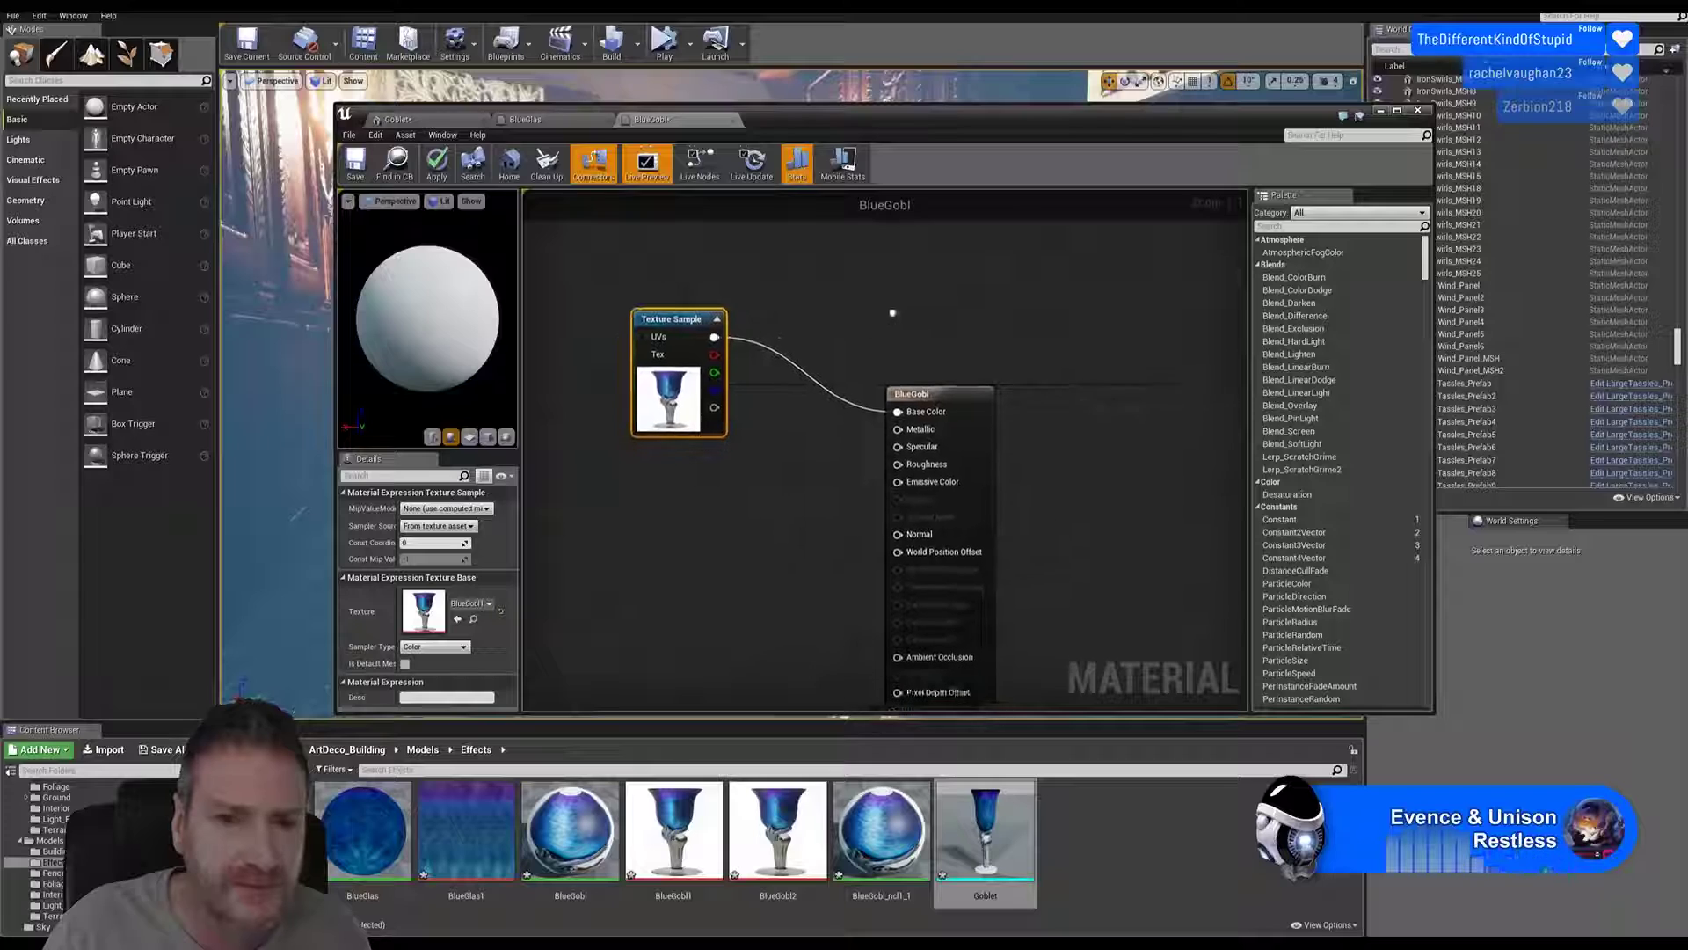
Step: Make the BlueGobl material two-sided and set its blend mode to Translucent
left_click(944, 401)
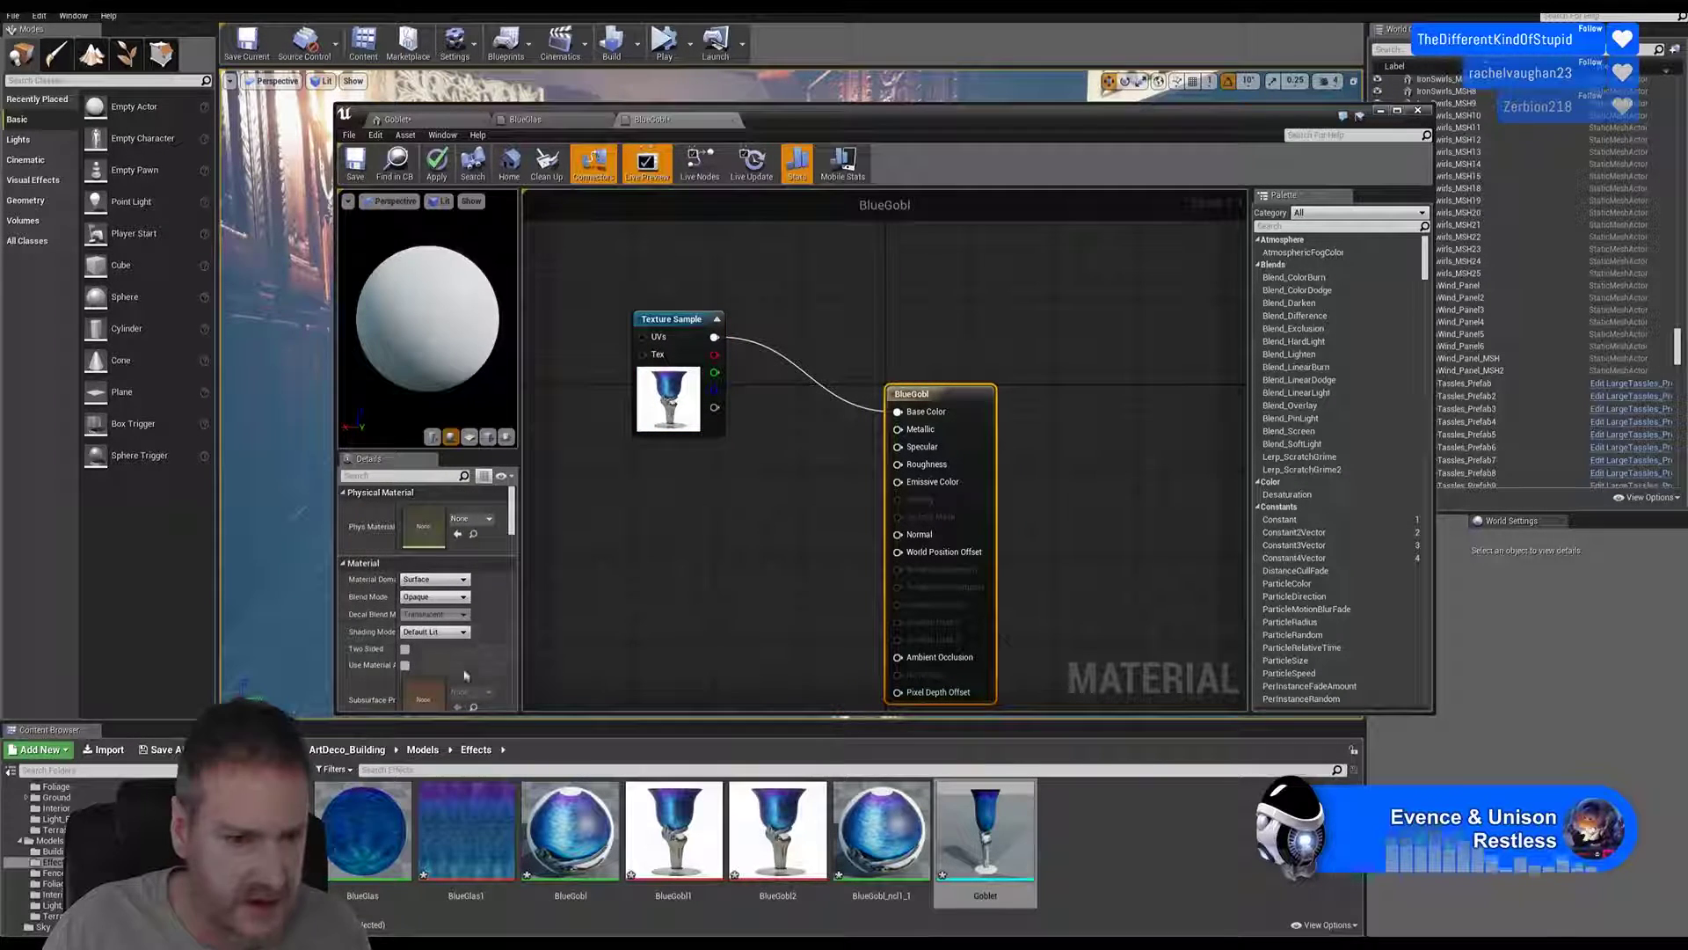
left_click(405, 649)
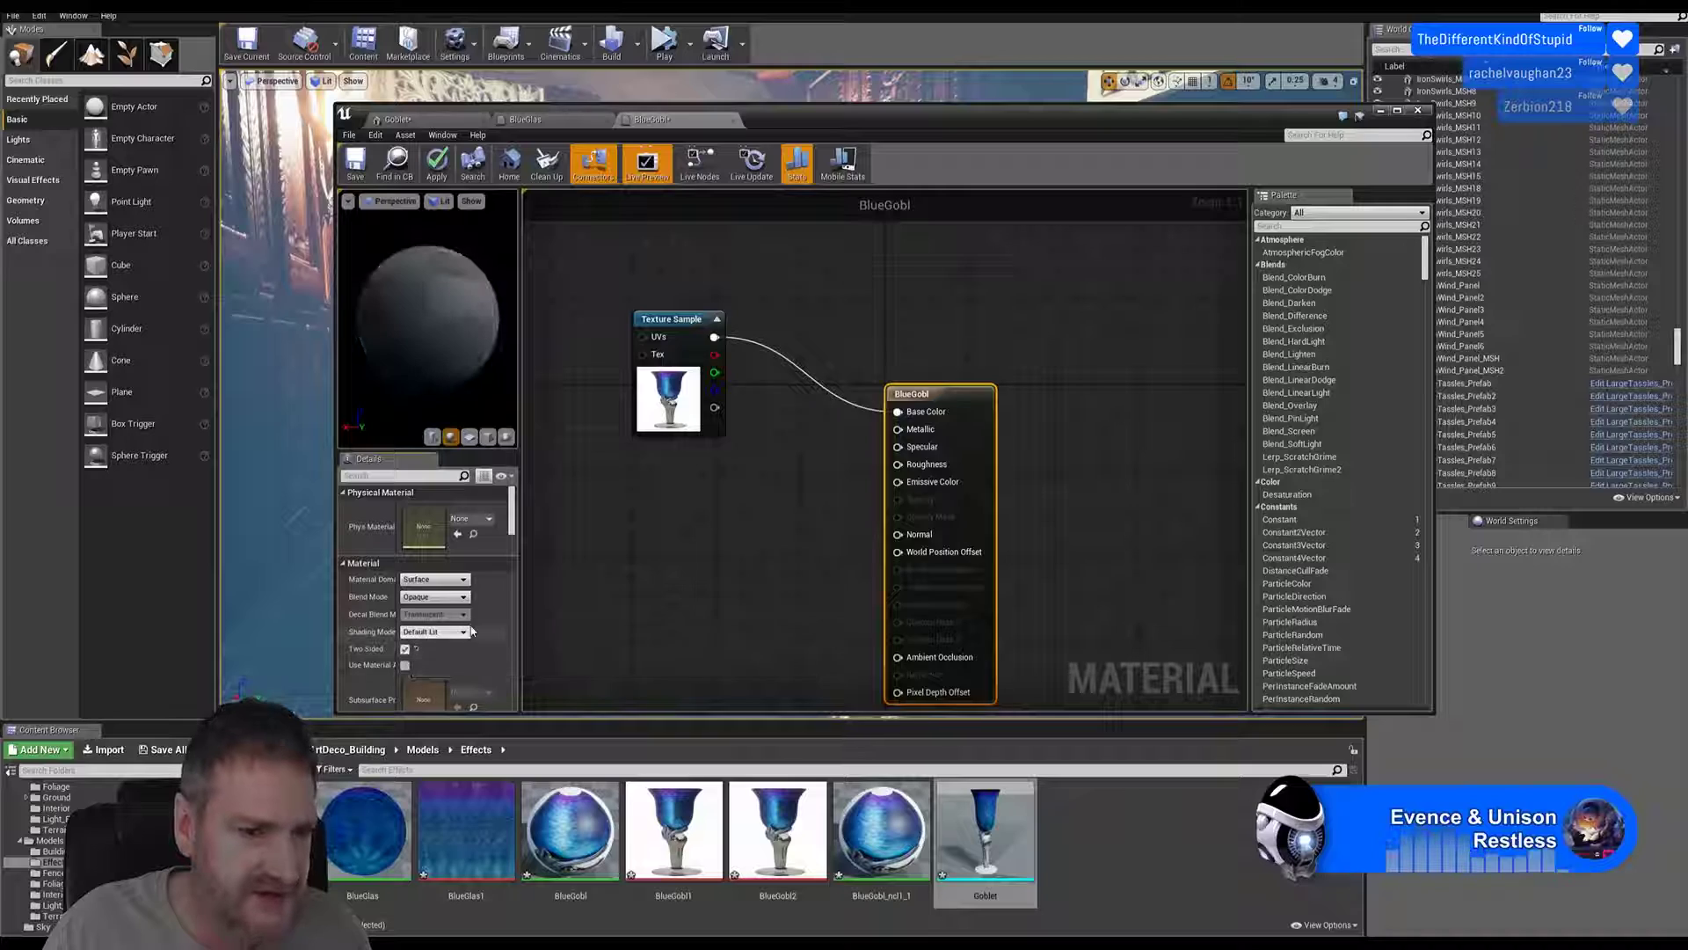
left_click(464, 597)
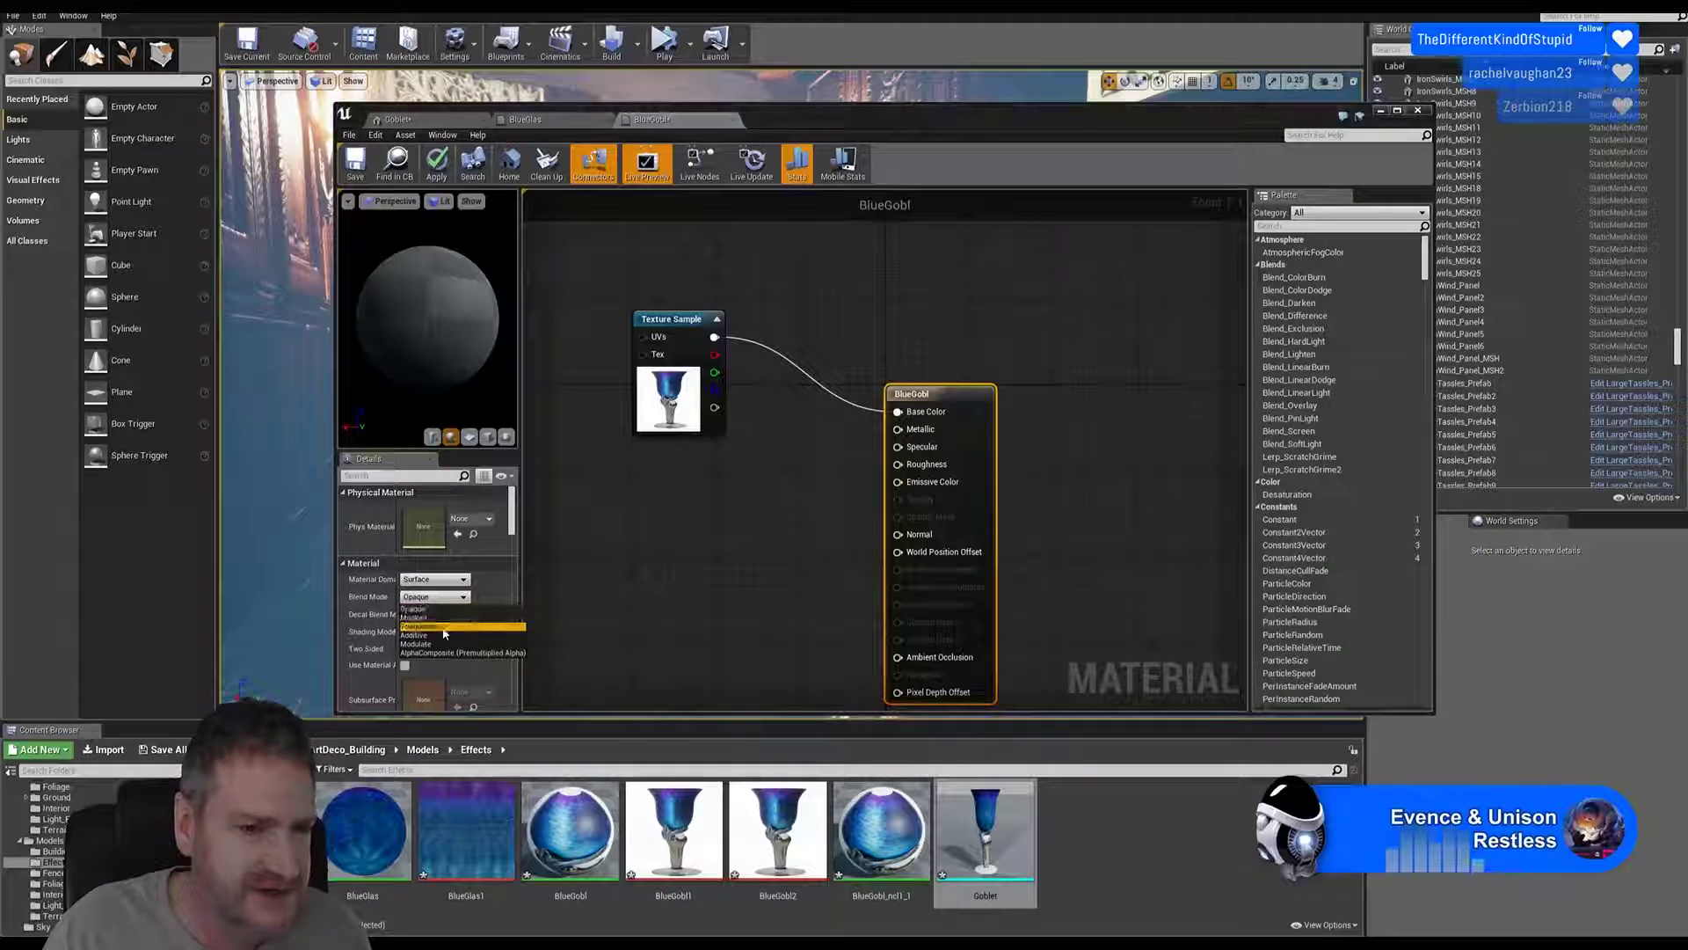
left_click(426, 630)
Step: Add a constant of 0.8 to BlueGobl, connect it to Opacity, and save the material
right_click_drag(673, 568, 707, 550)
left_click(642, 493)
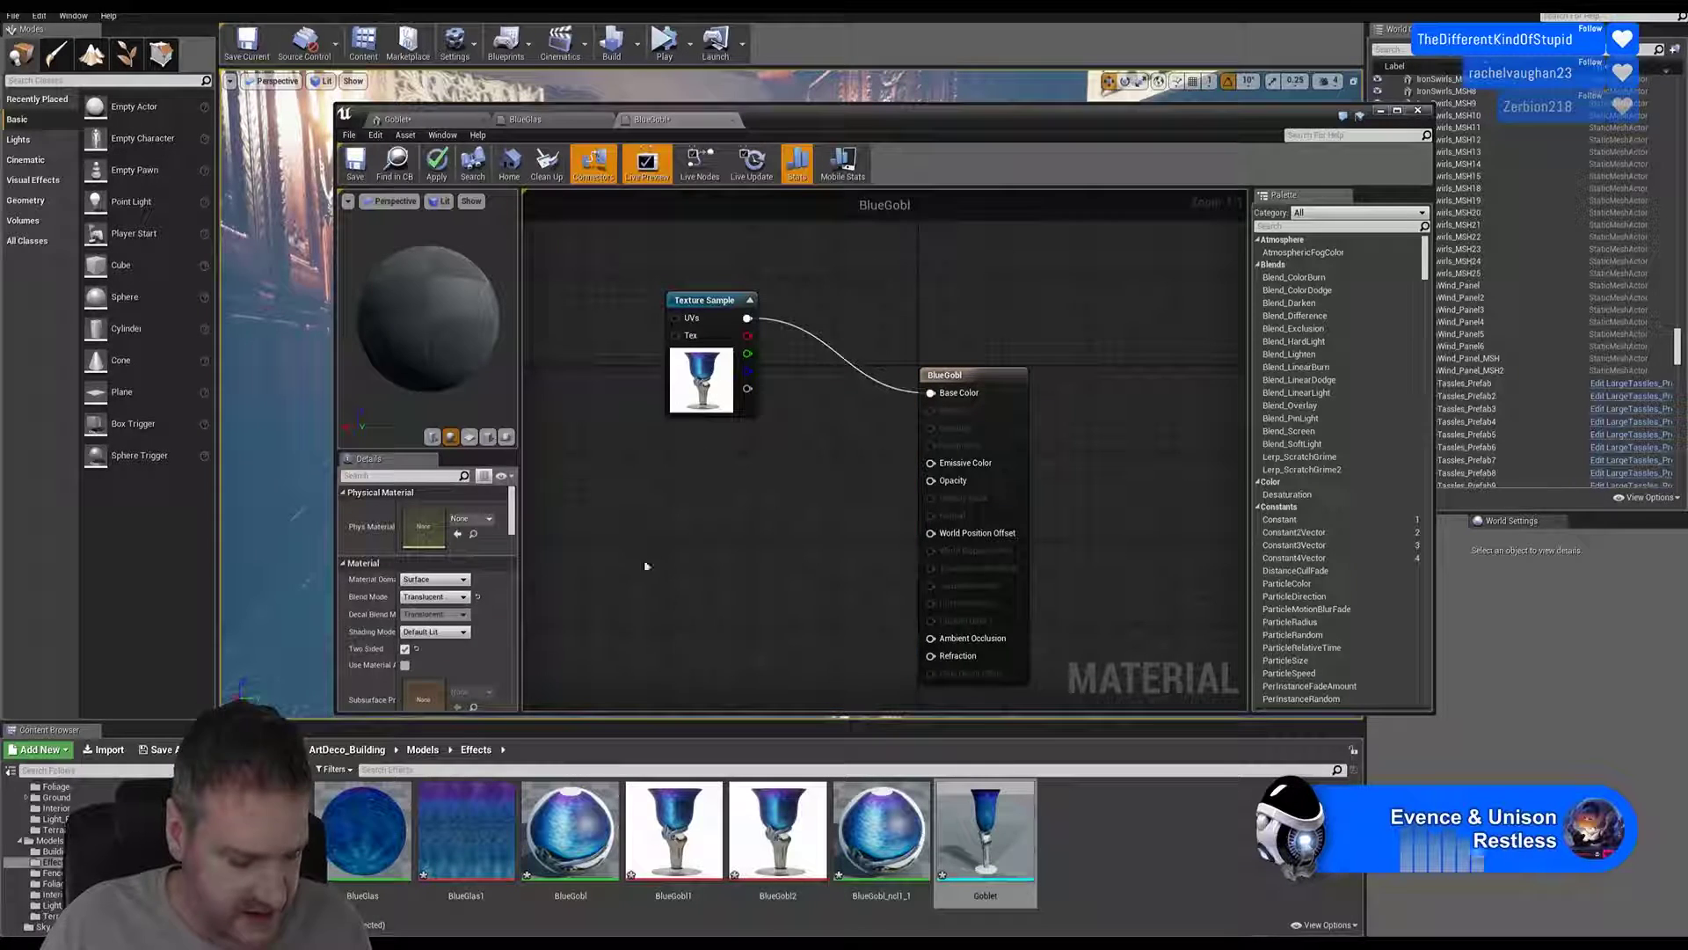
key("1")
left_click(684, 506)
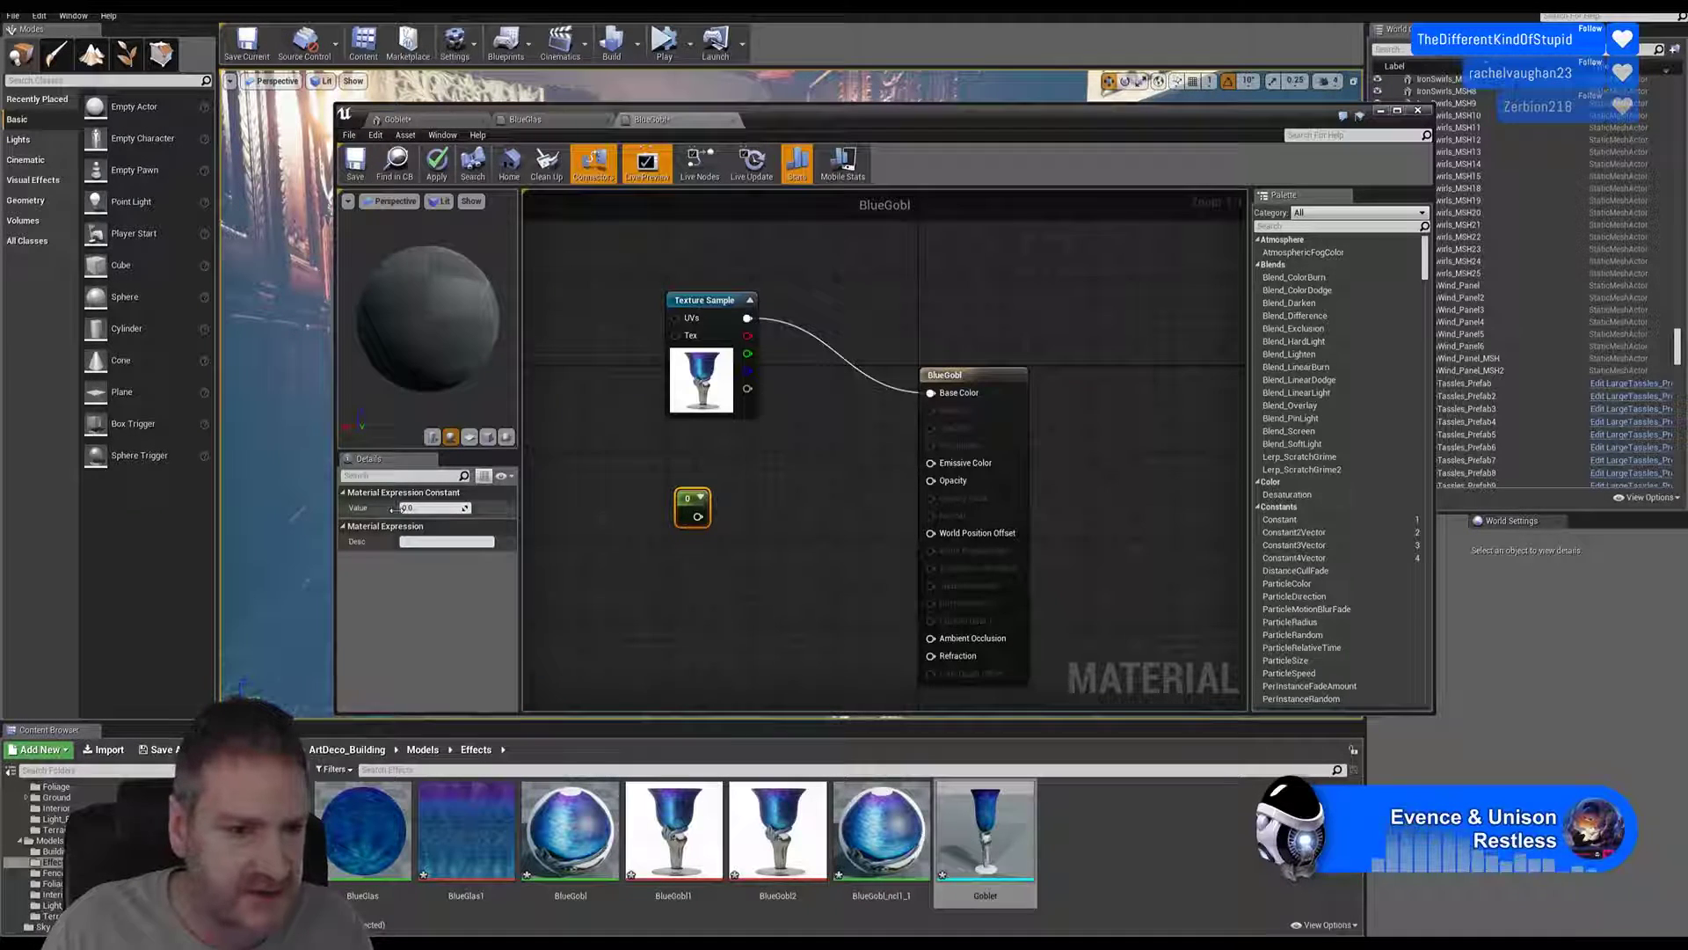
left_click(400, 508)
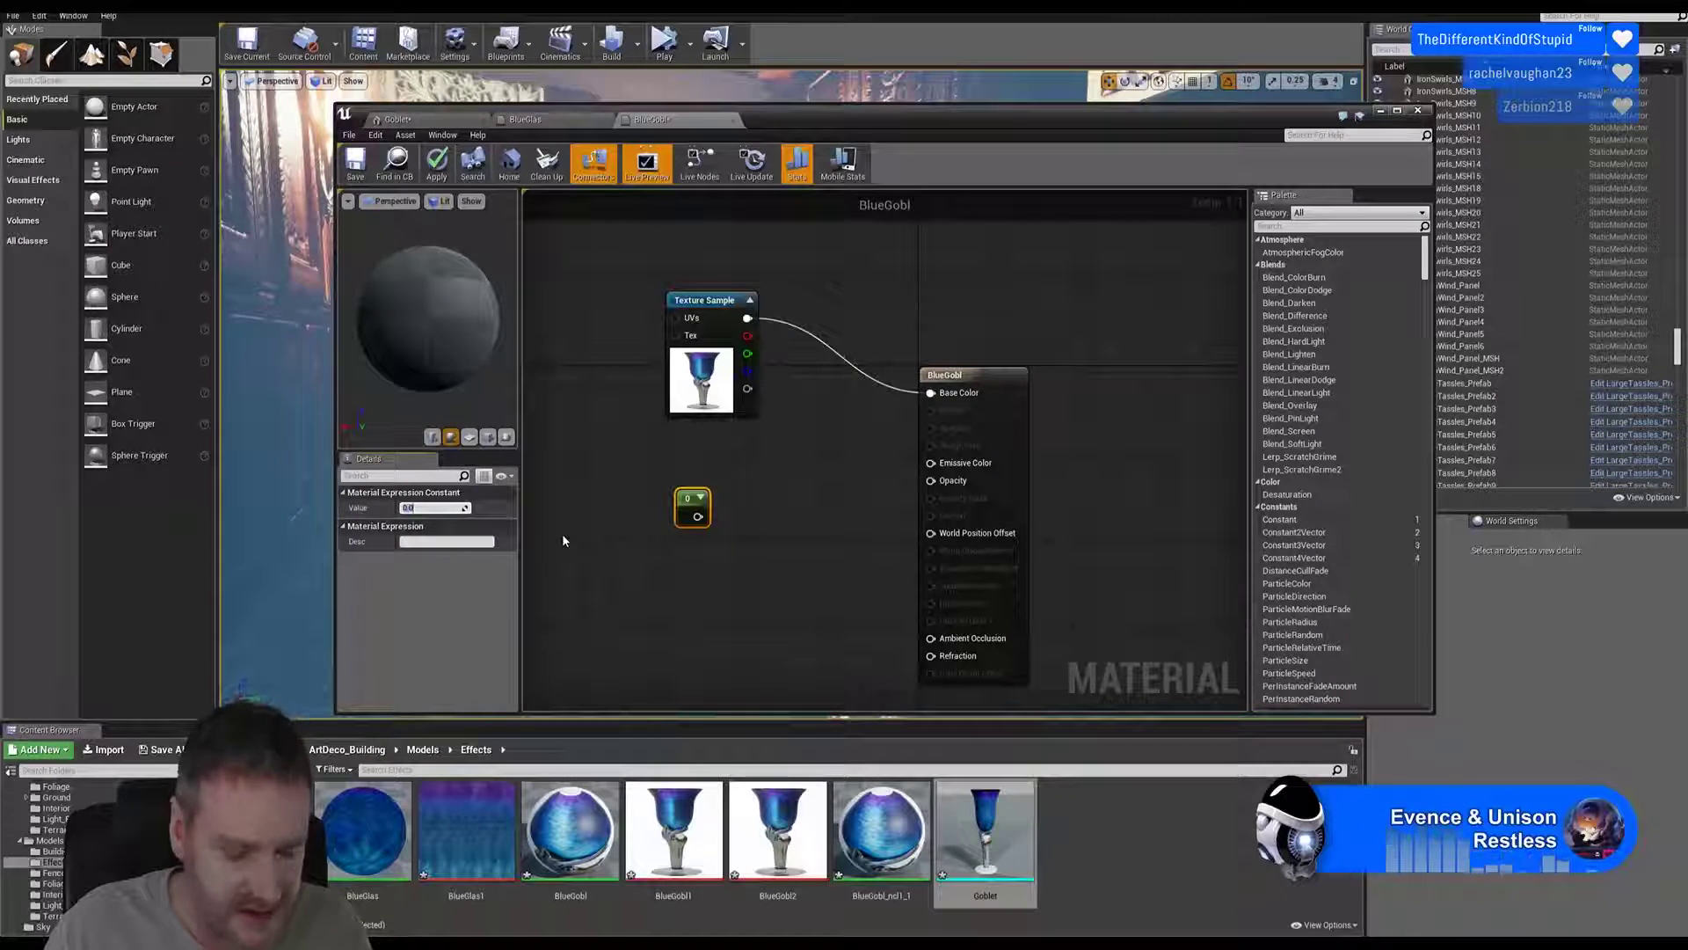
type("0.")
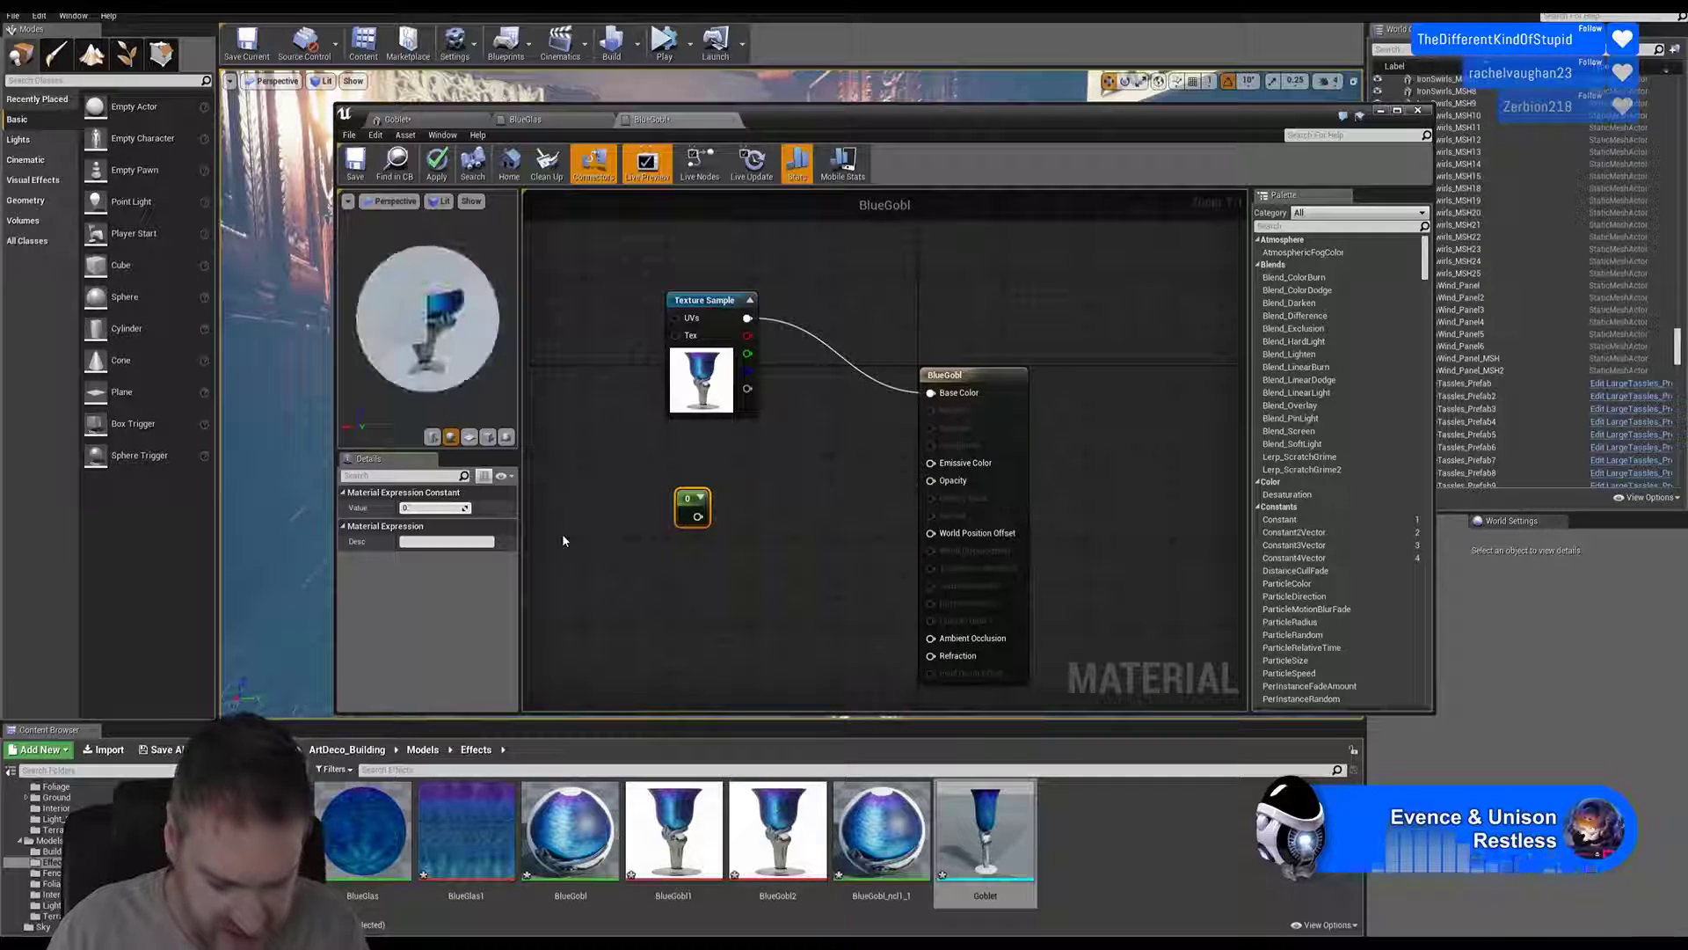
type("8")
key("Return")
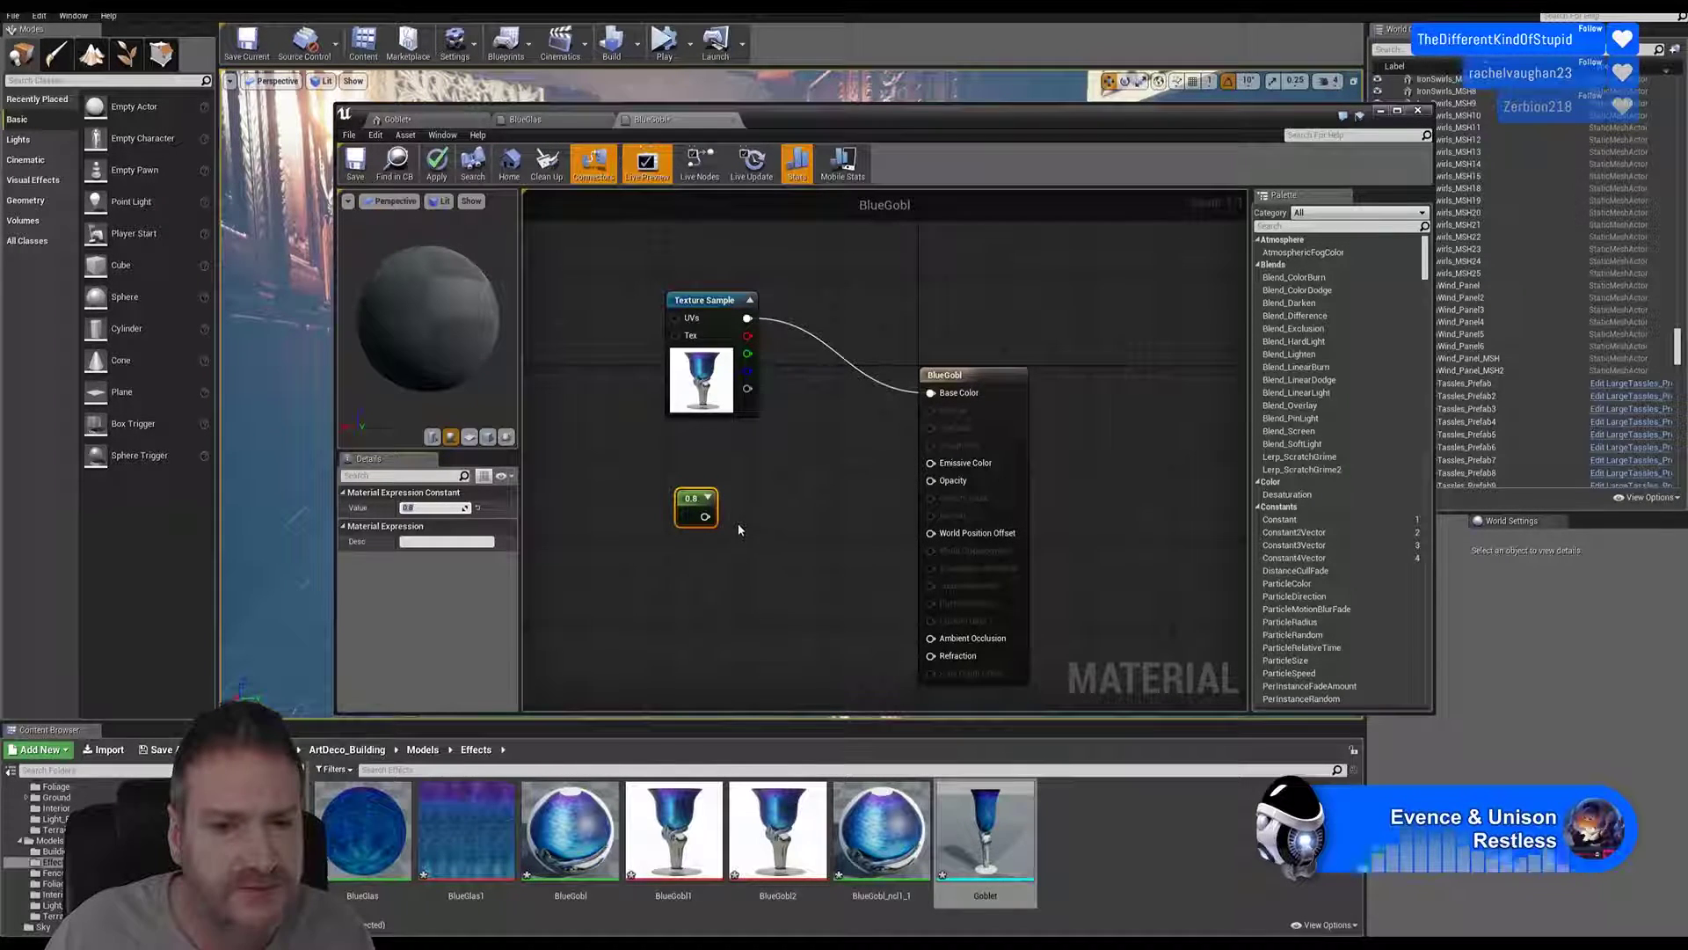
left_click_drag(704, 517, 931, 482)
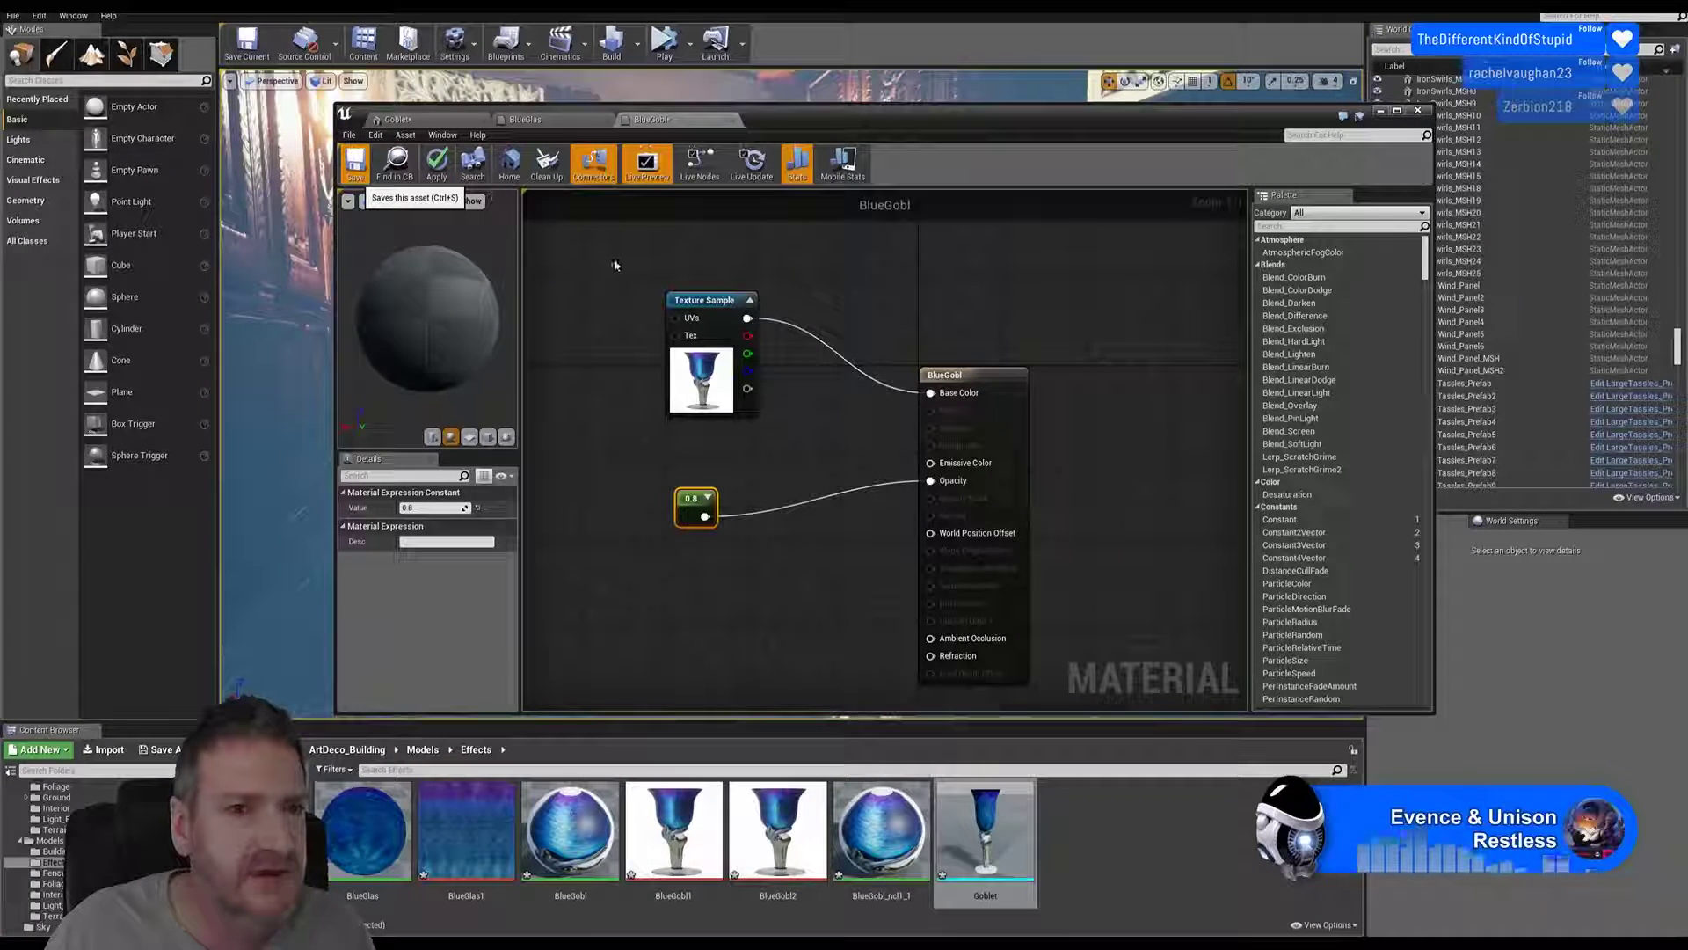
key("ctrl+s")
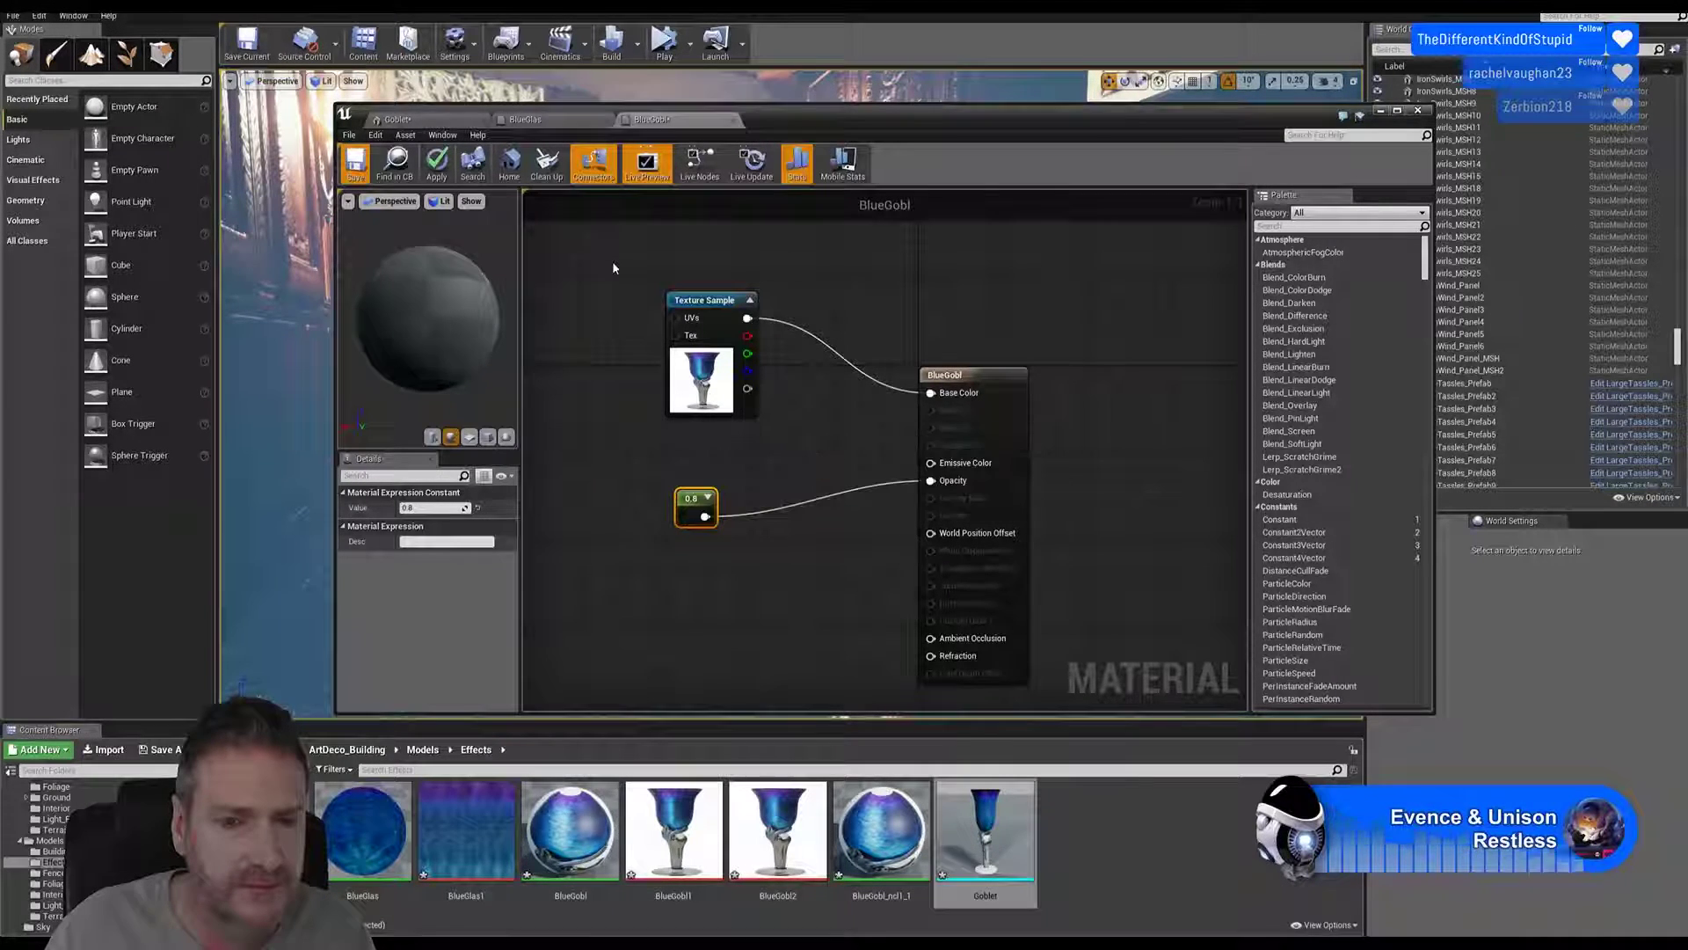
Step: Open the BlueGobl_ncl1_1 material and move its Texture Sample node to the input side of the material node
double_click(905, 840)
right_click_drag(1023, 373, 1022, 507)
left_click_drag(1029, 286, 678, 438)
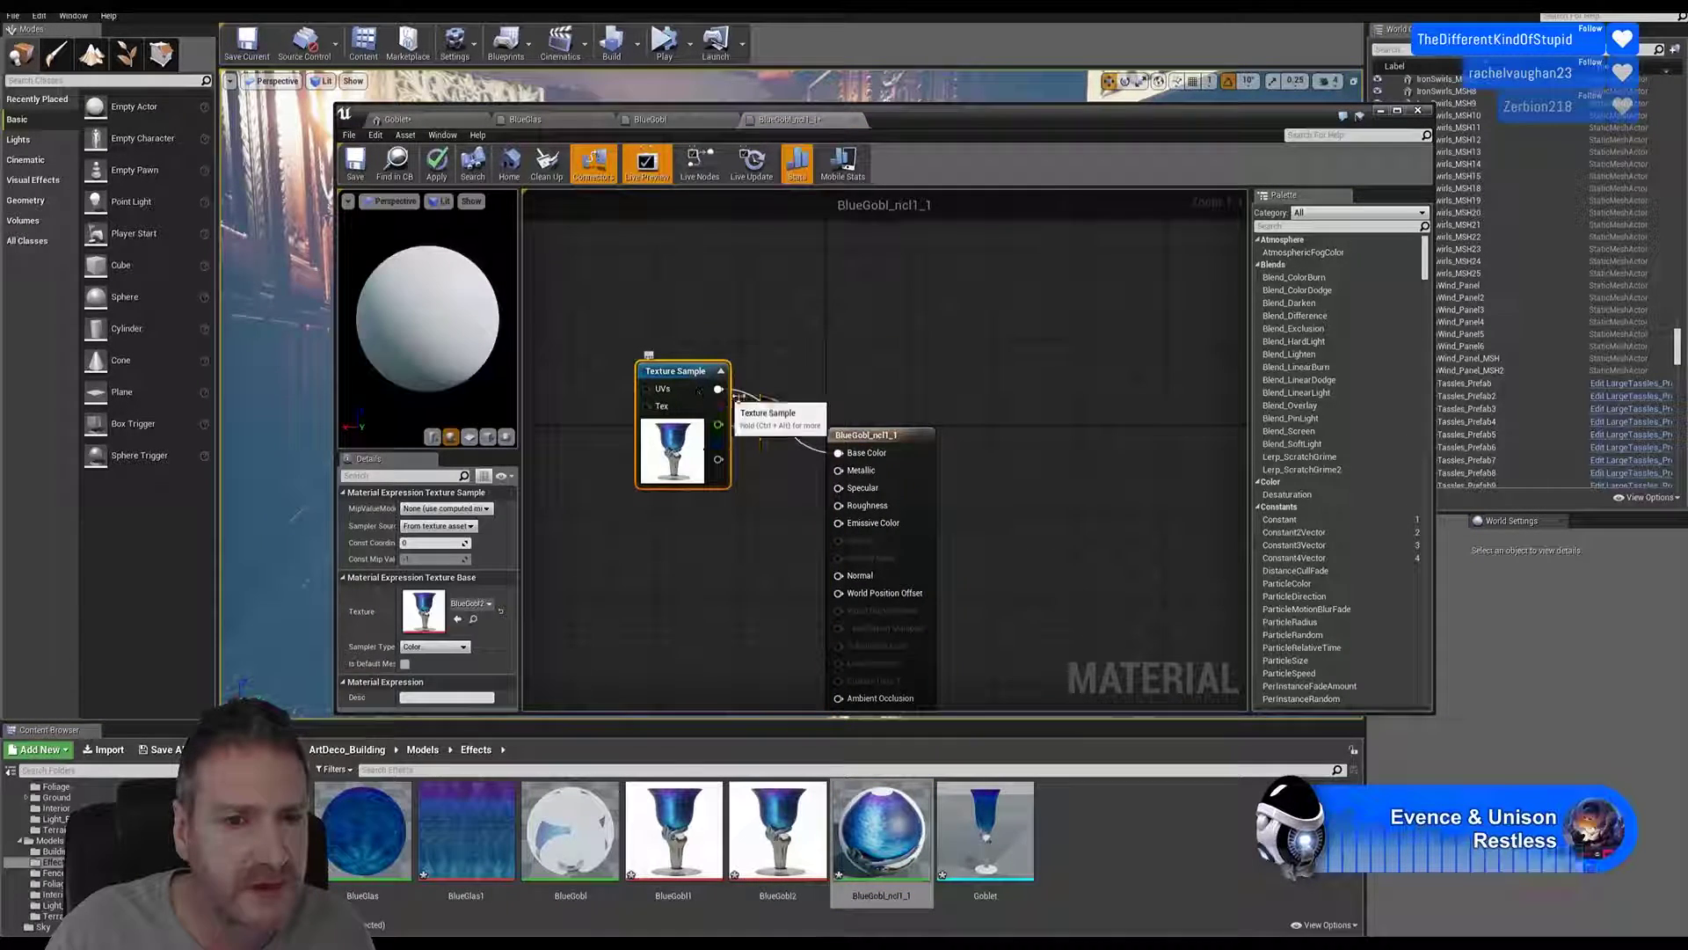
right_click_drag(946, 373, 964, 319)
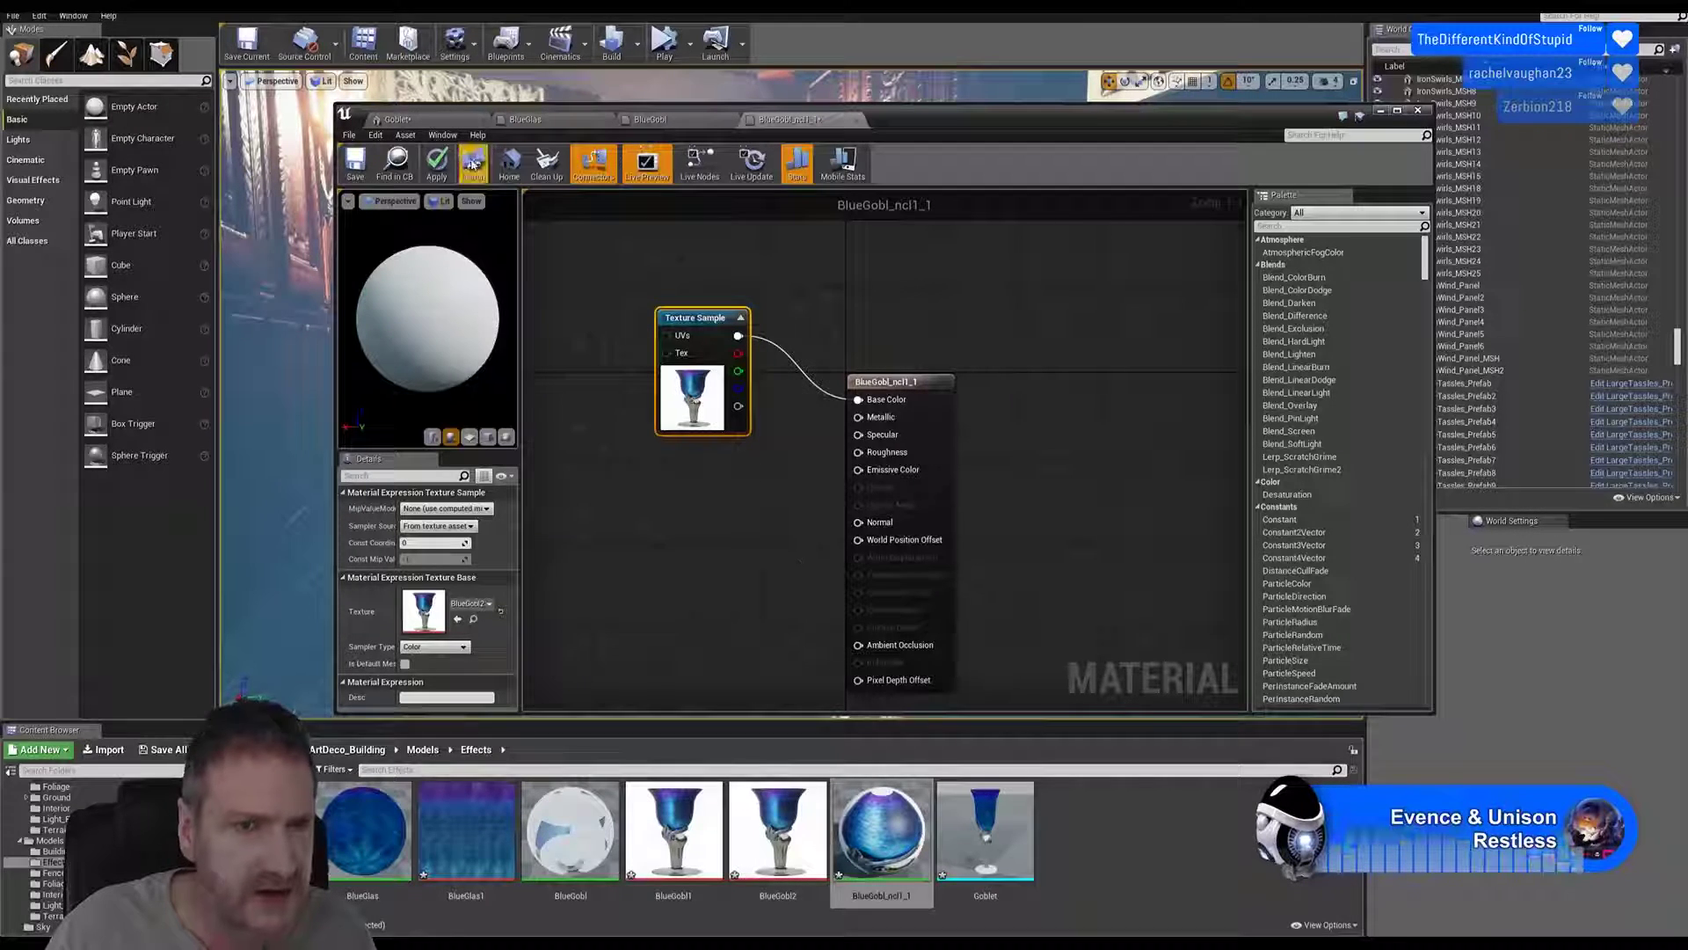
Step: Try the BlueGobl material in the Goblet mesh's third material slot, and put BlueGobl_ncl1_1 back in that slot
left_click(436, 133)
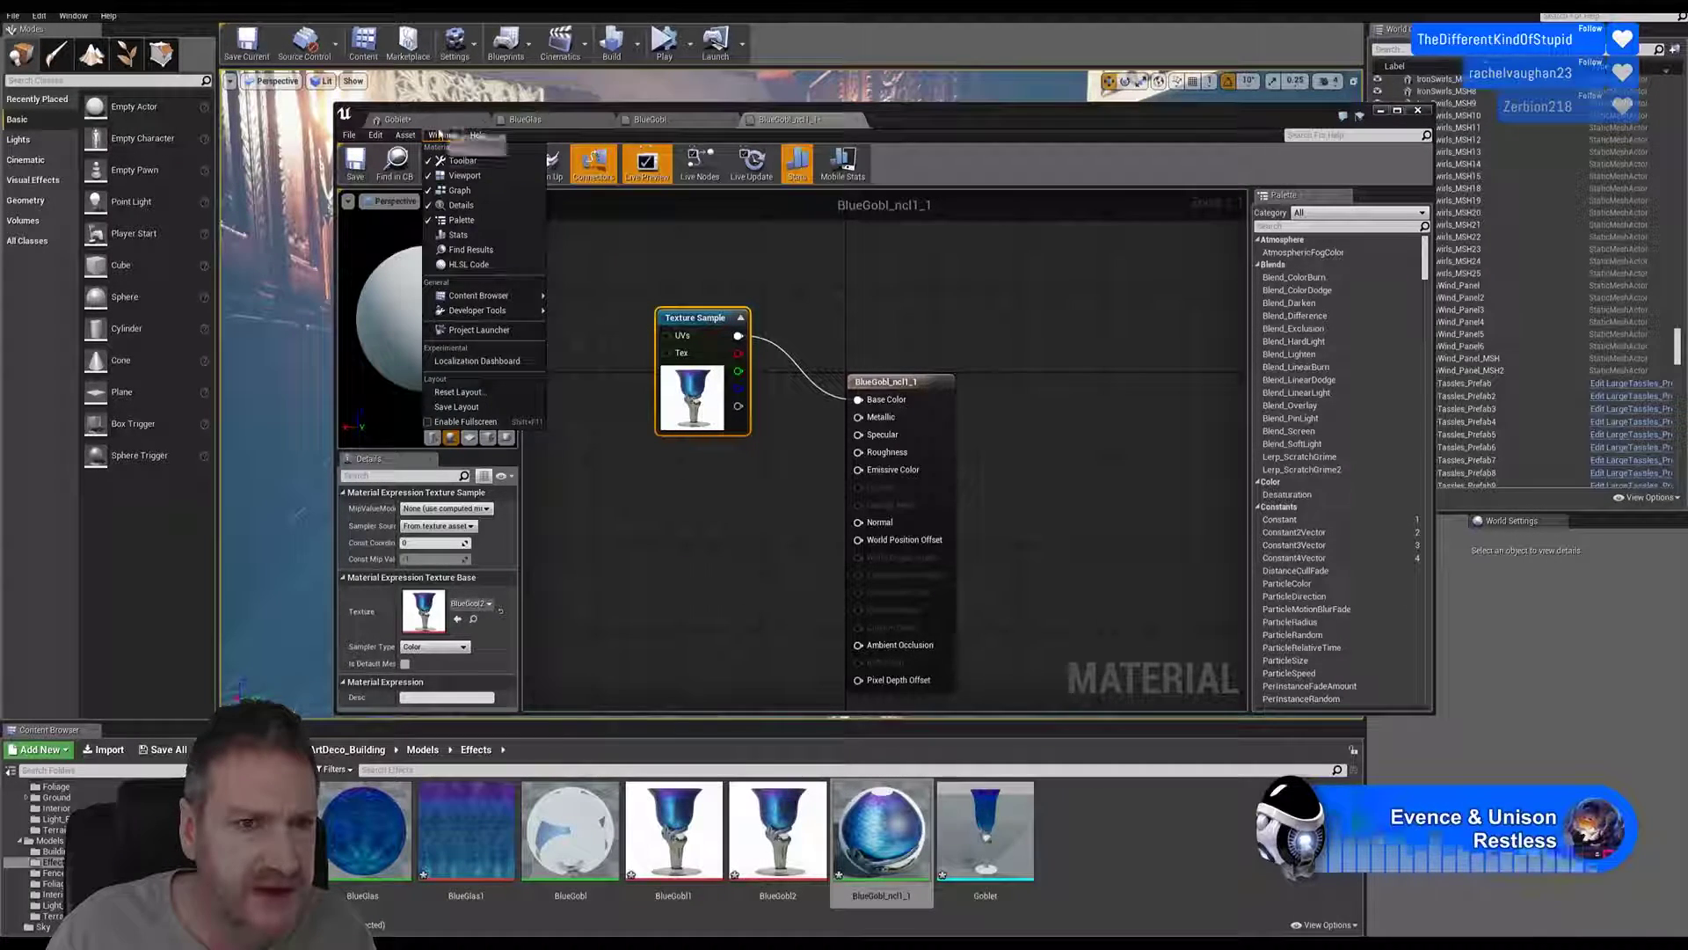
left_click(428, 122)
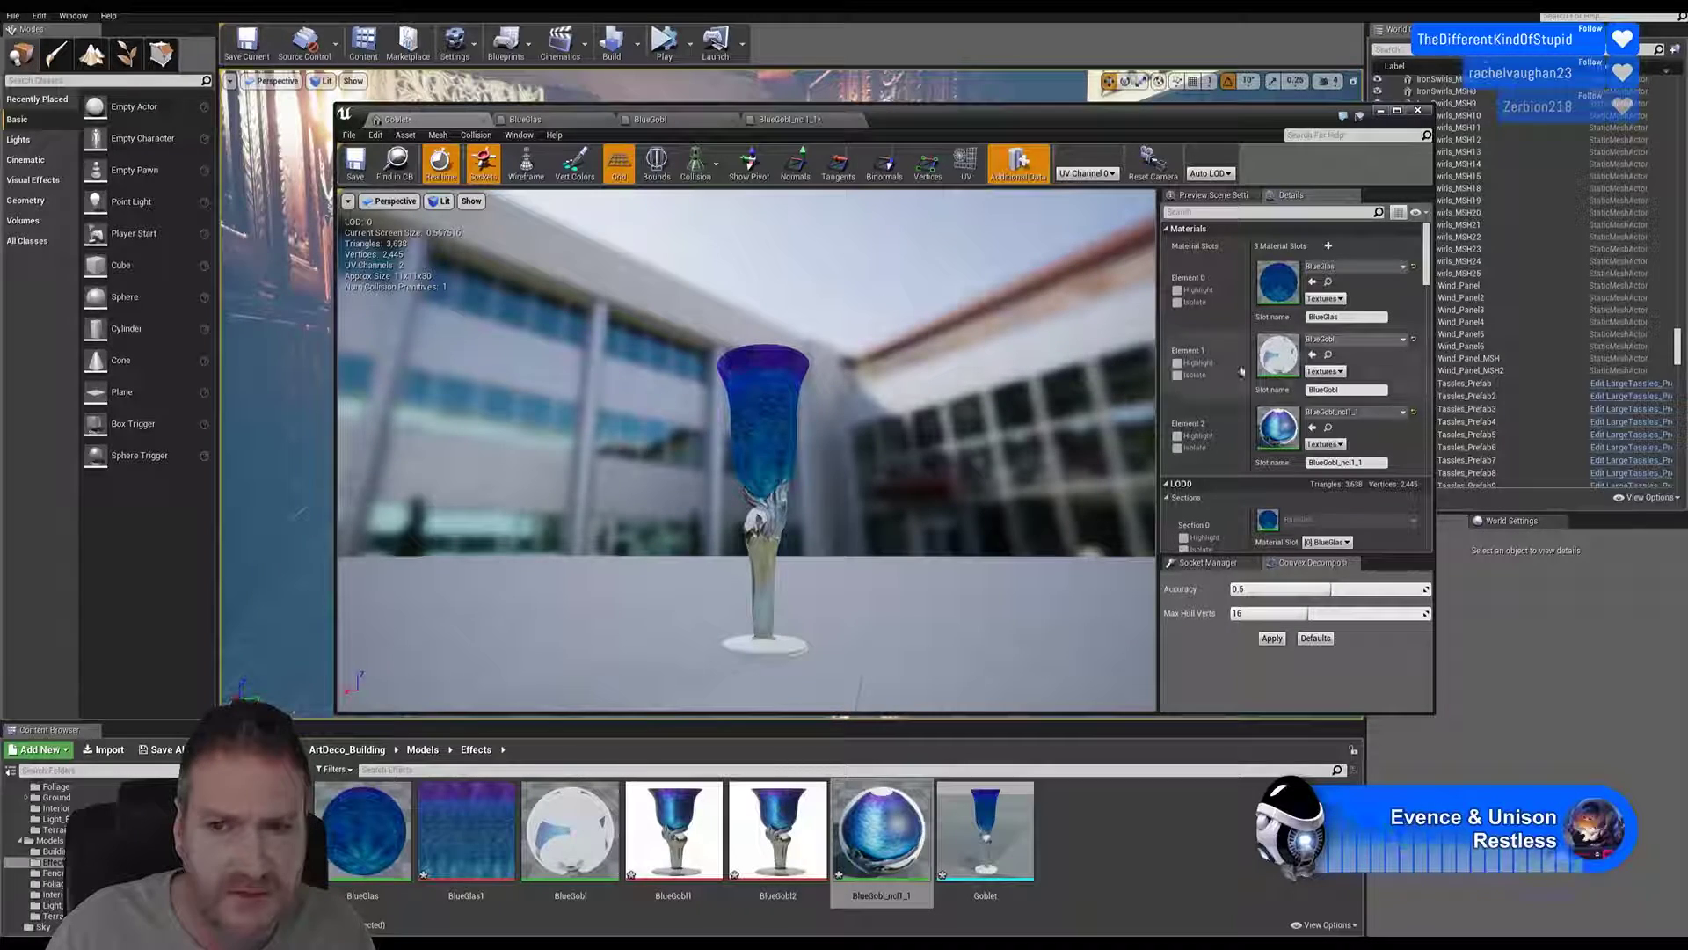
left_click_drag(570, 842, 1284, 428)
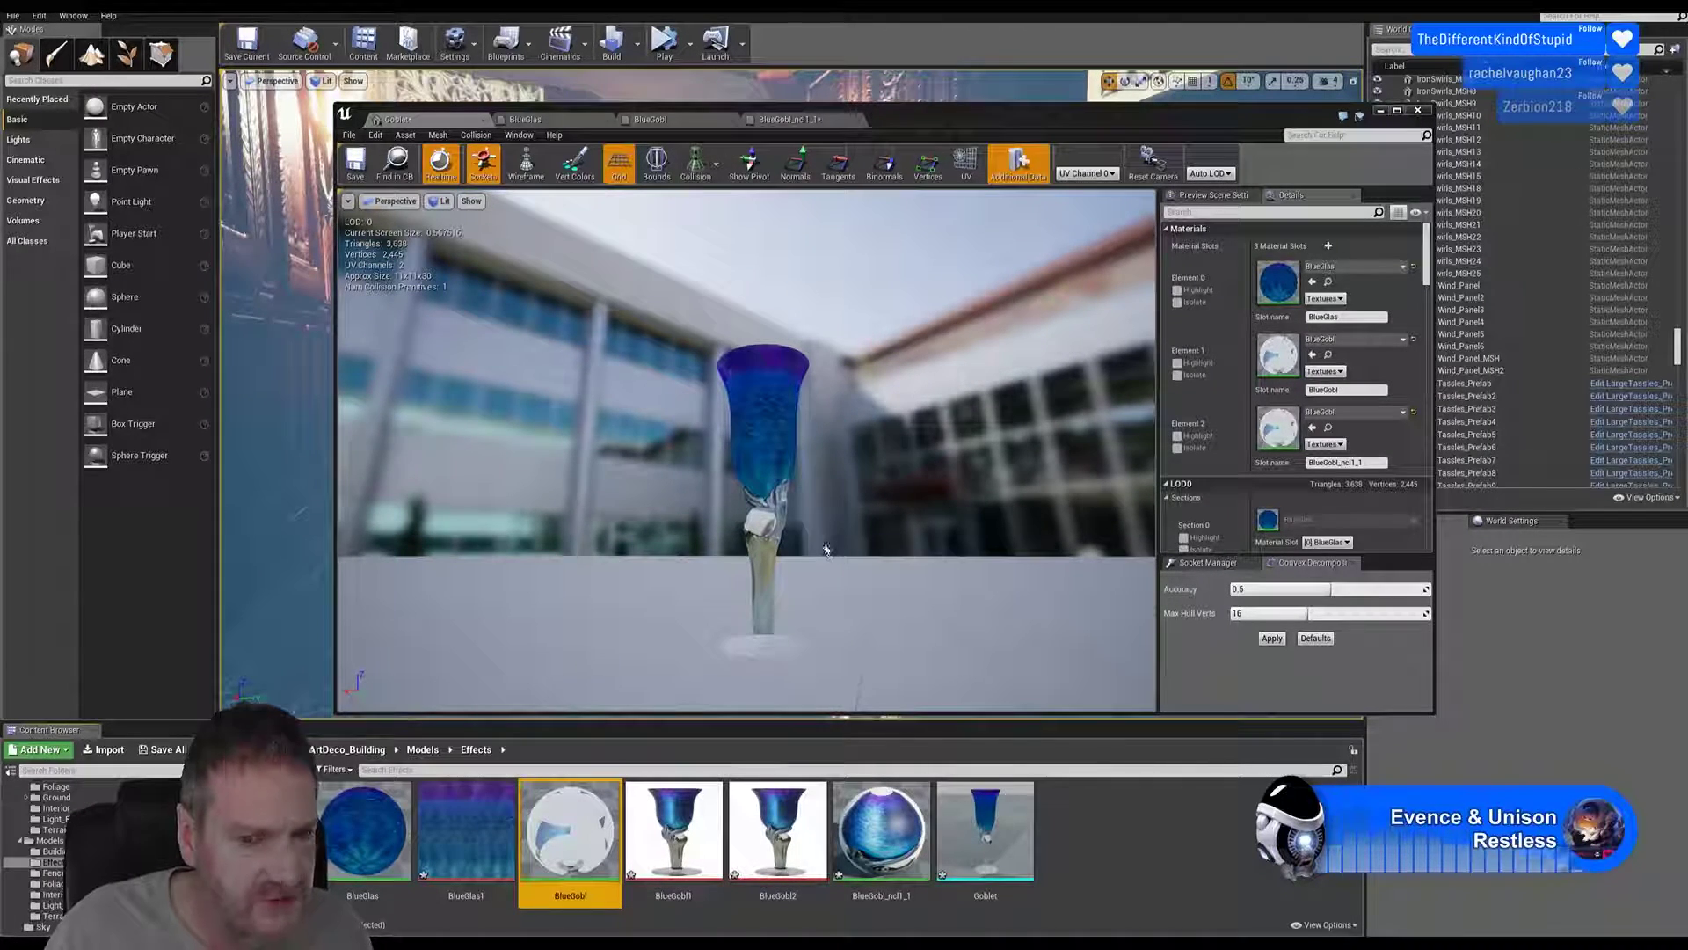
left_click_drag(799, 473, 923, 477)
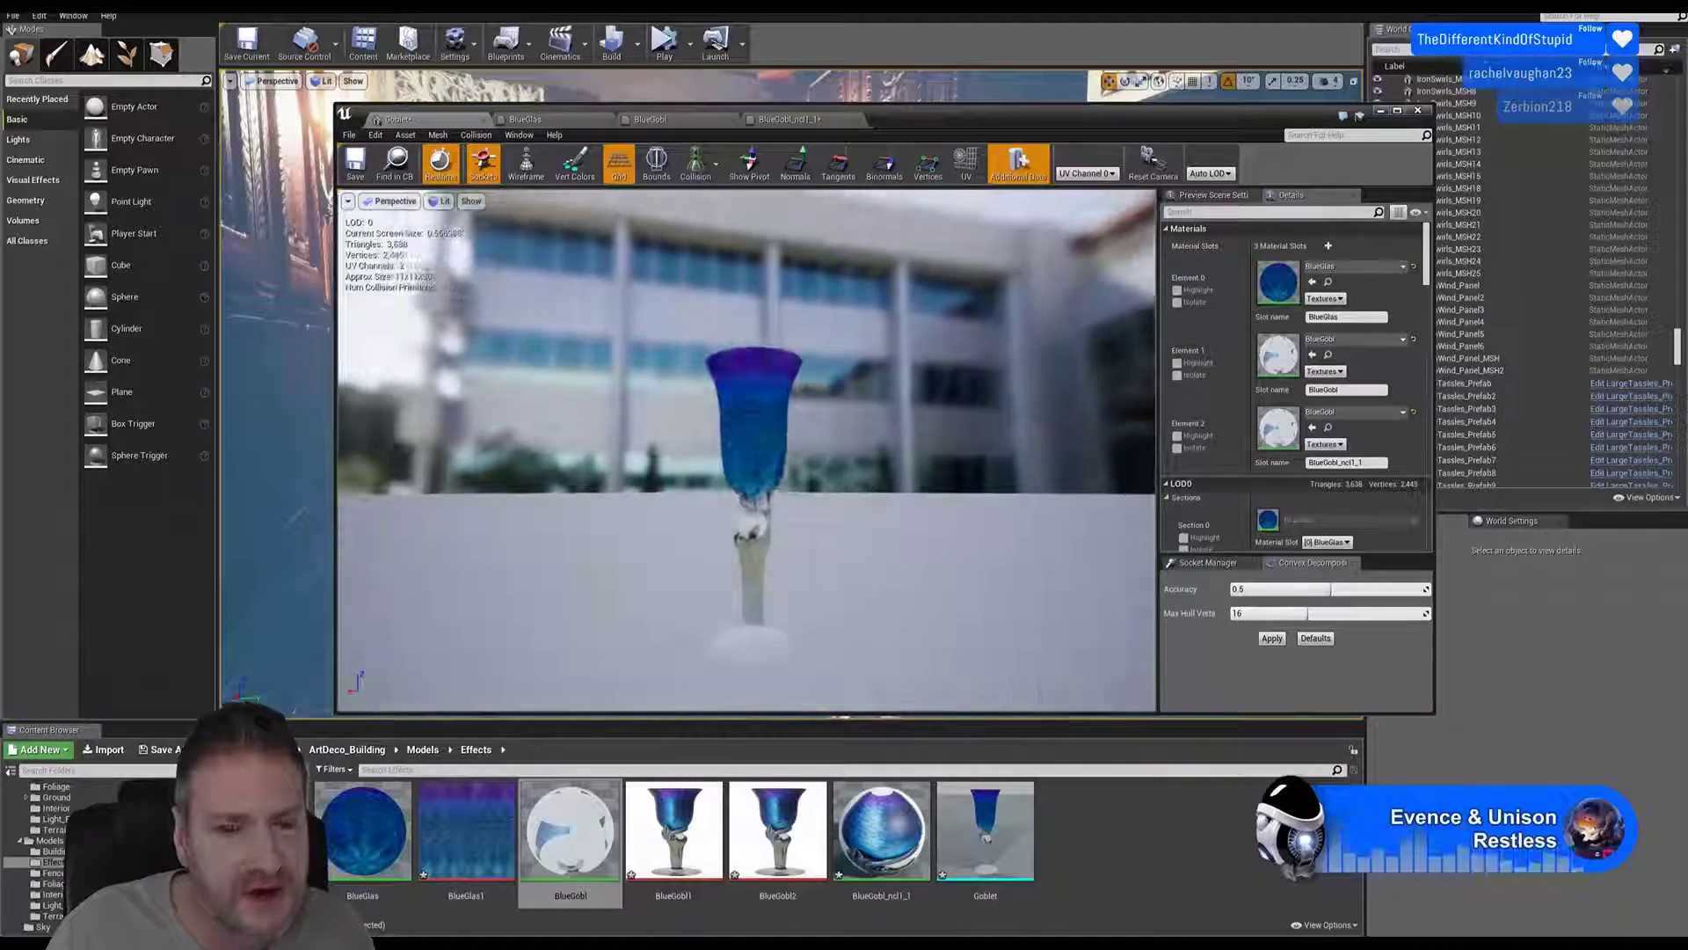
scroll(797, 636, "up", 6)
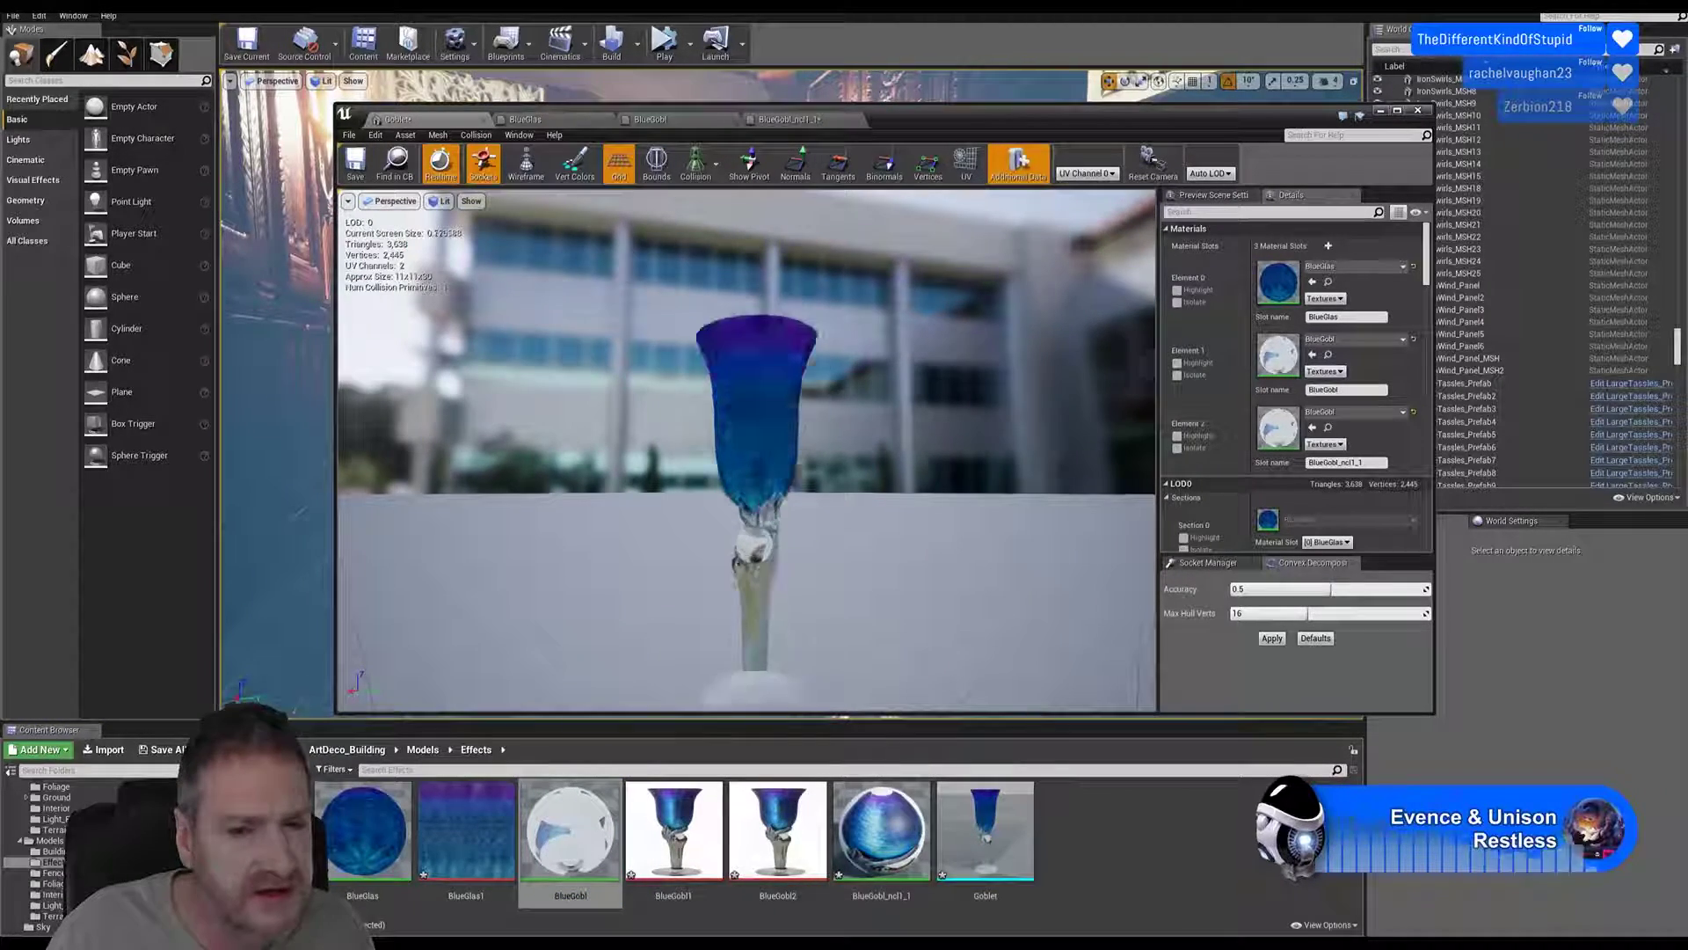
scroll(791, 615, "down", 5)
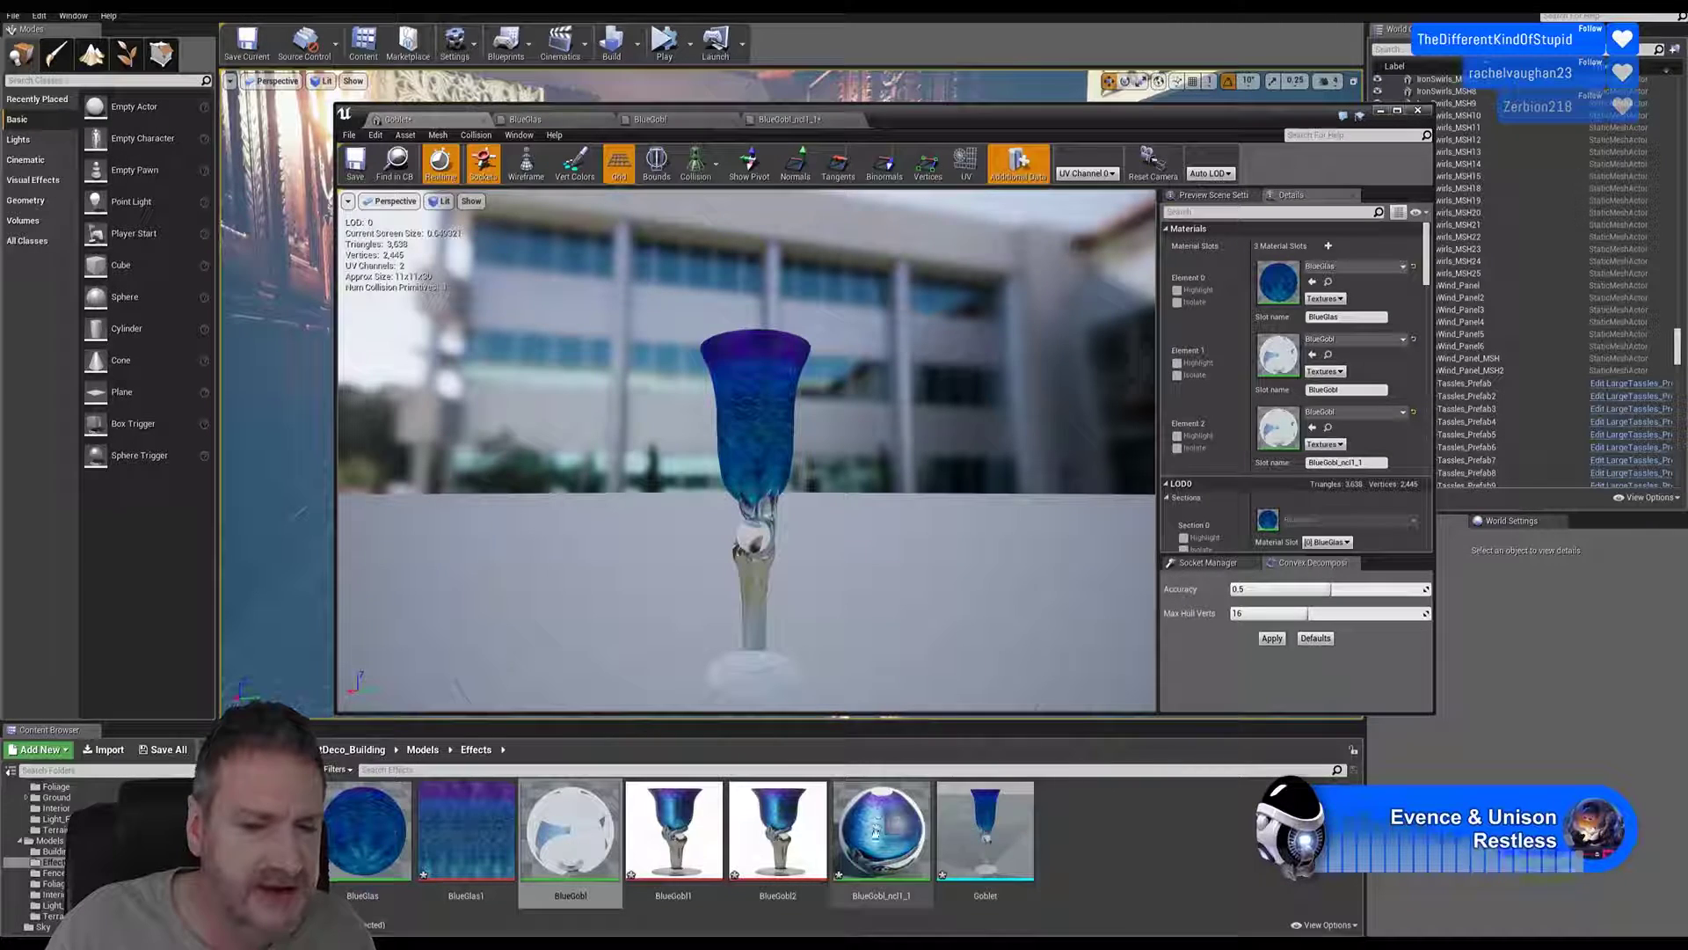
left_click_drag(881, 831, 1287, 442)
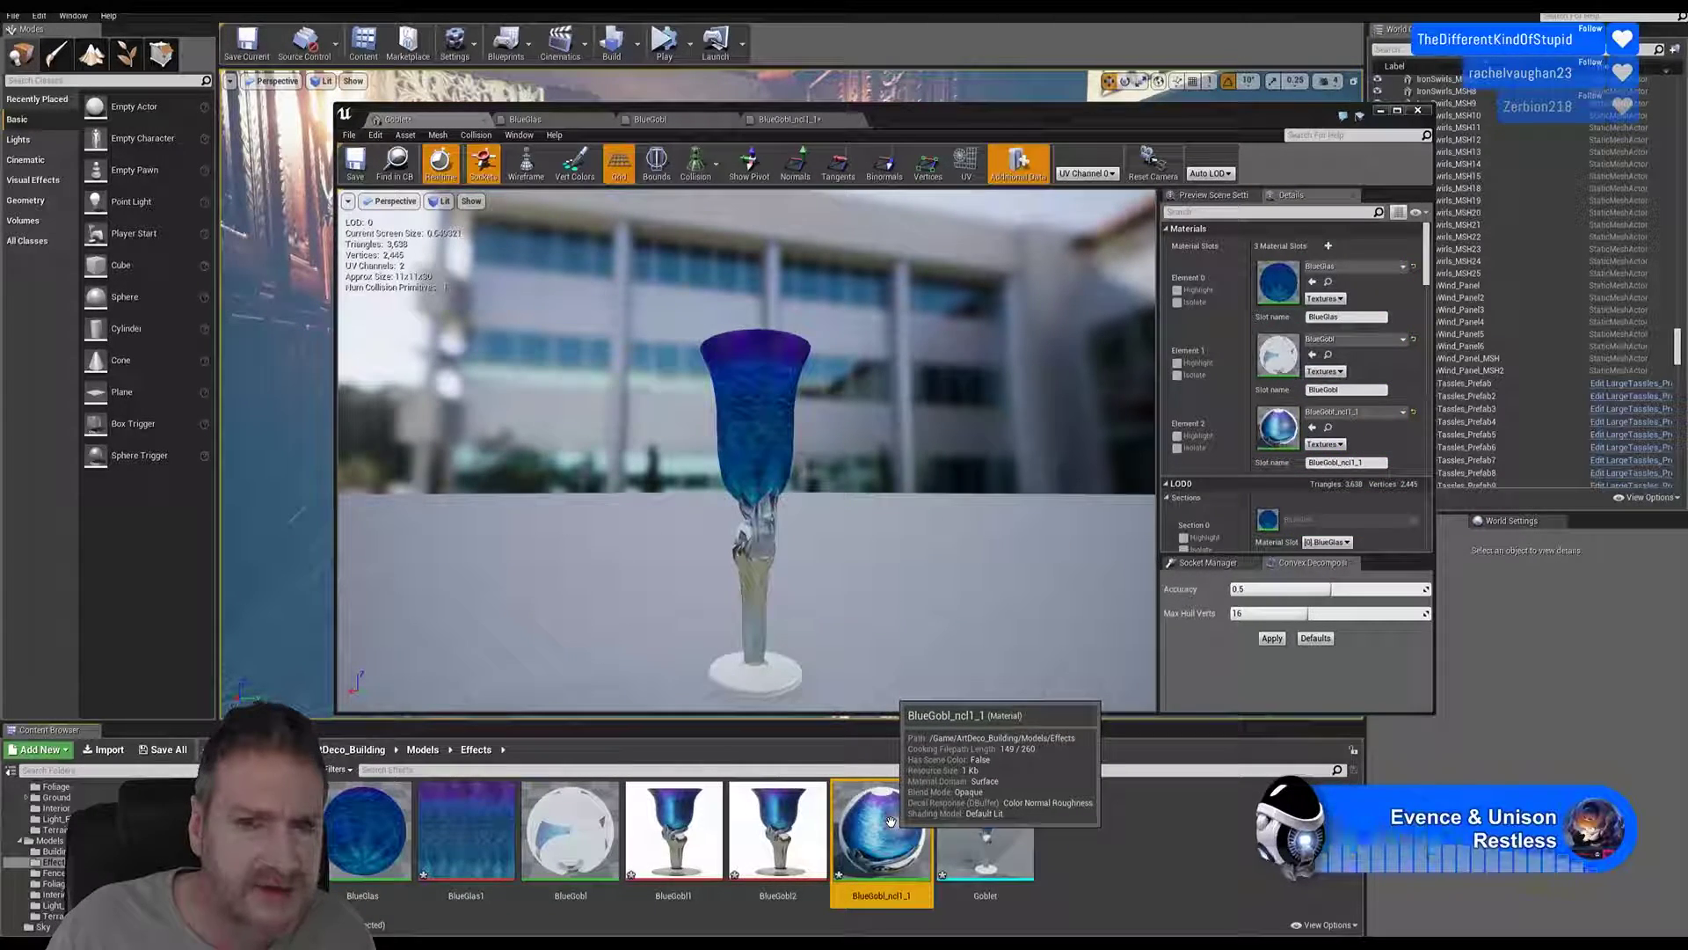
Step: Make the BlueGobl_ncl1_1 material two-sided and set its blend mode to Translucent
left_click(805, 119)
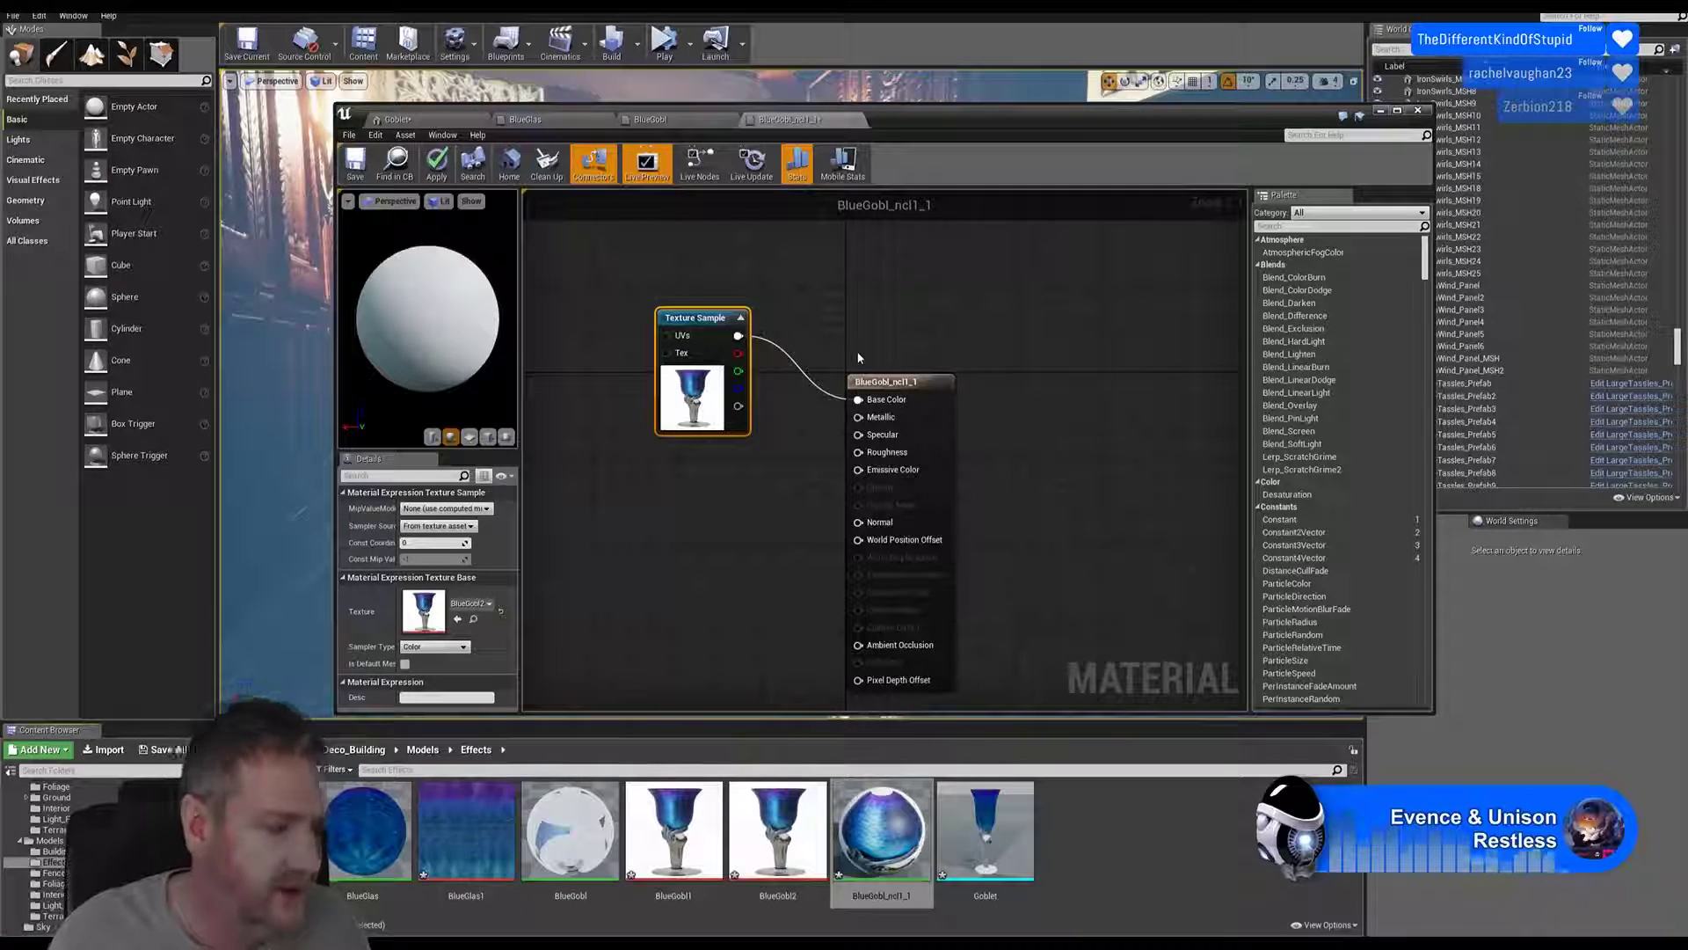
left_click(672, 536)
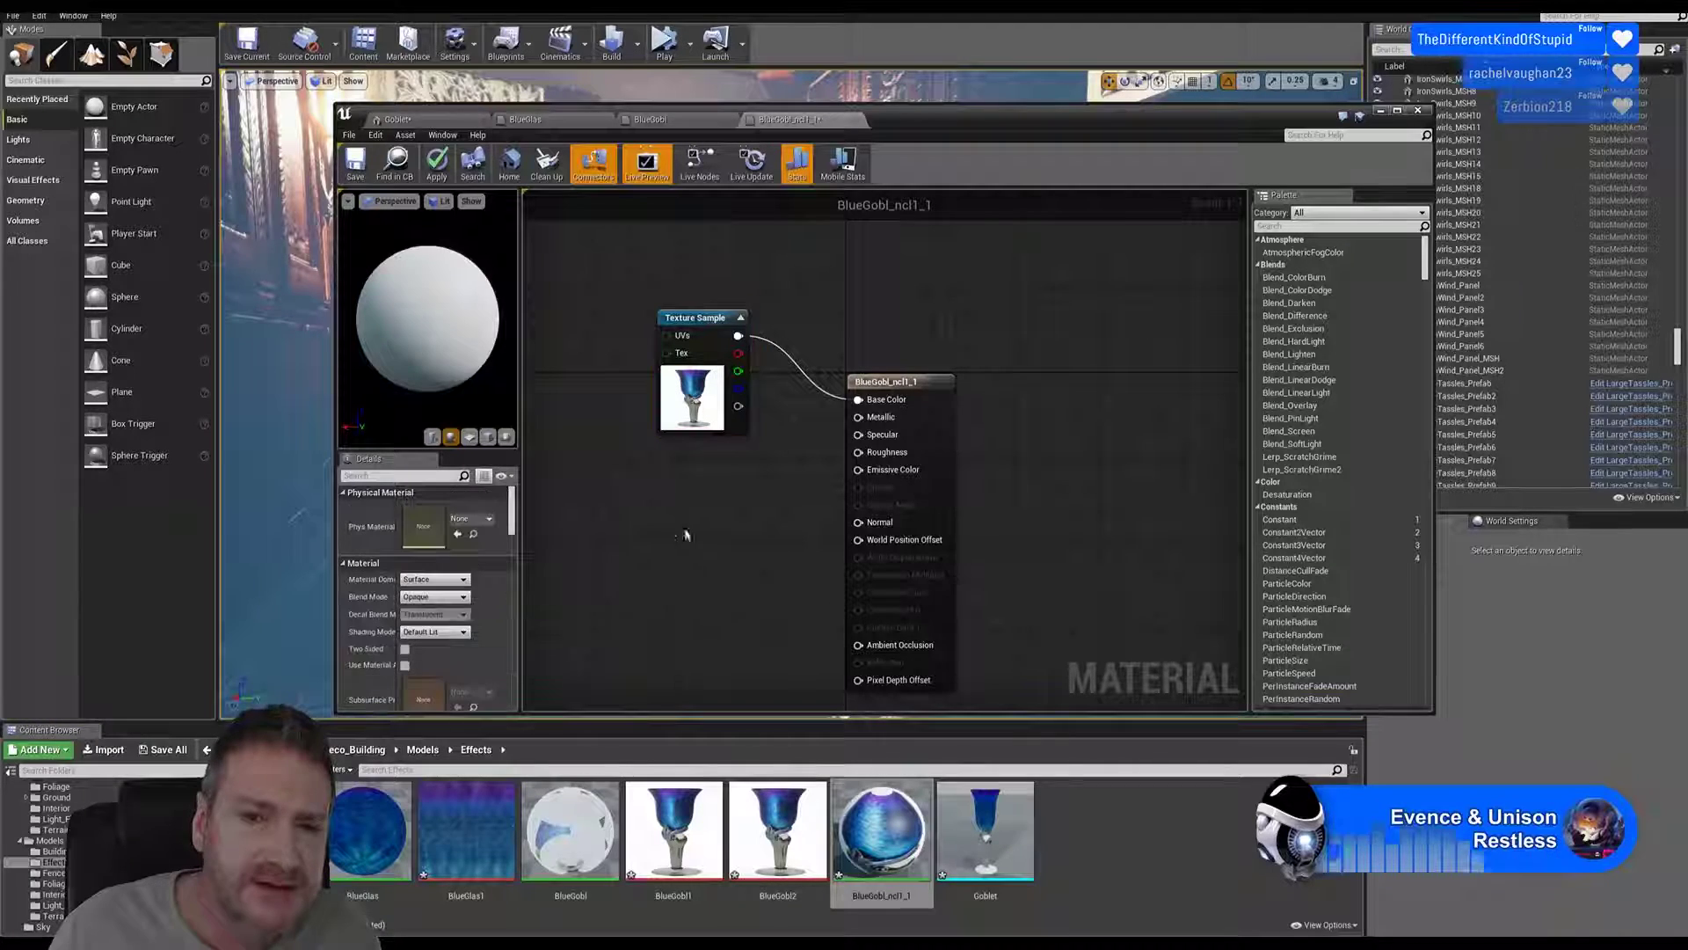
left_click(909, 380)
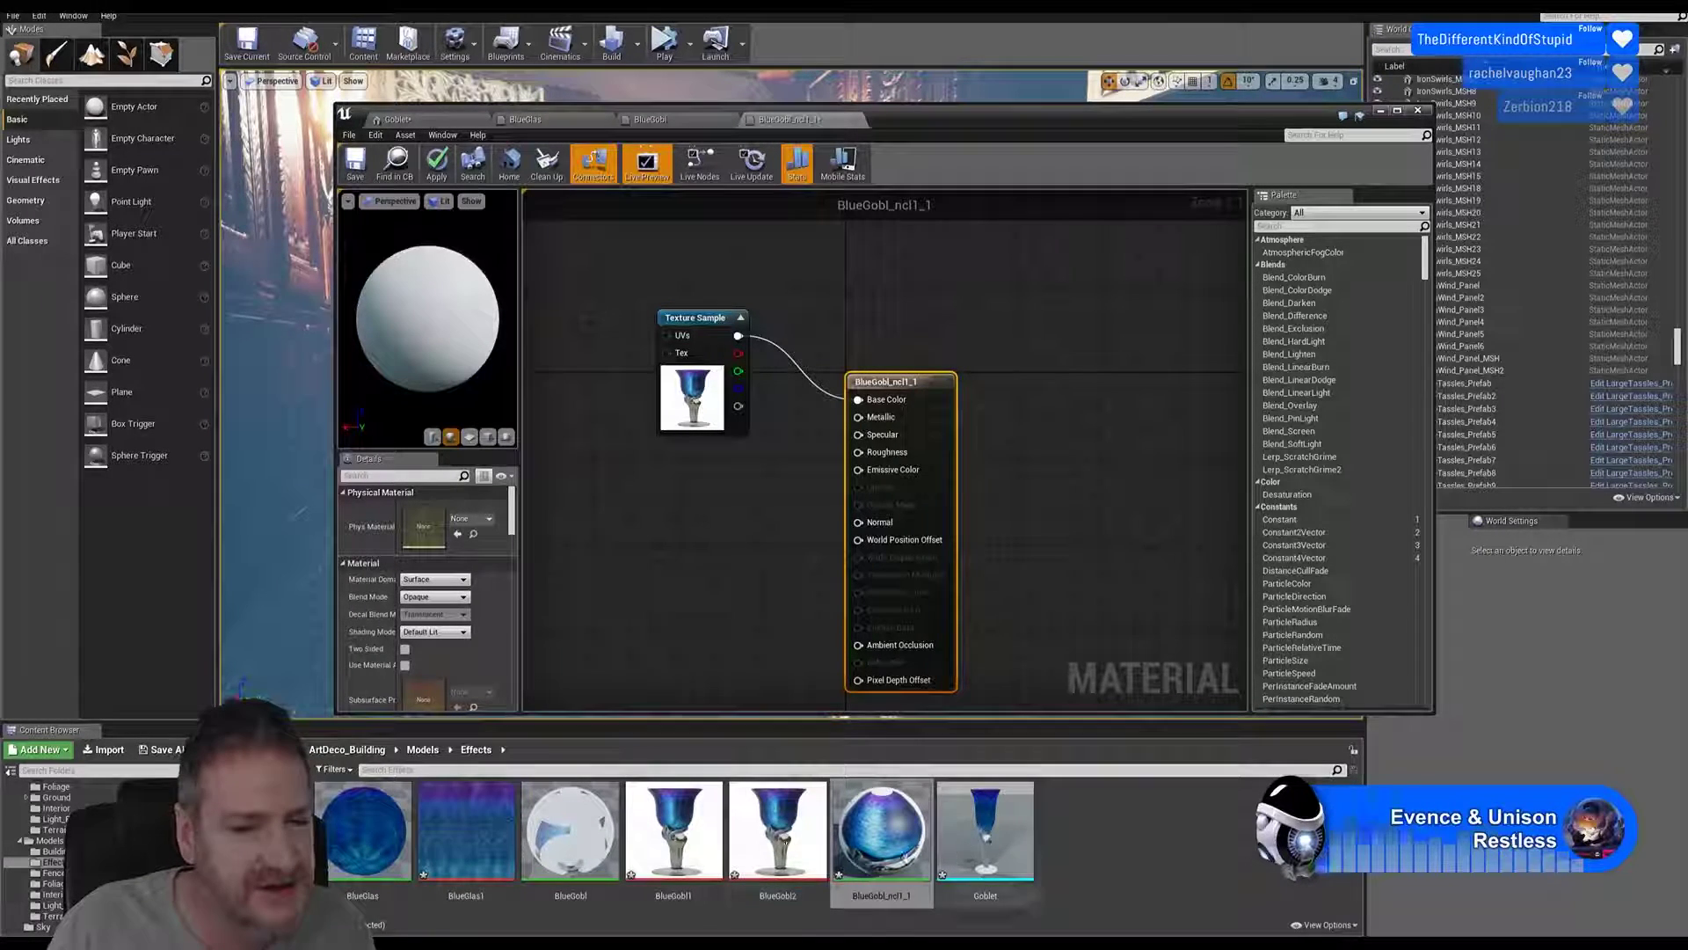
left_click(405, 649)
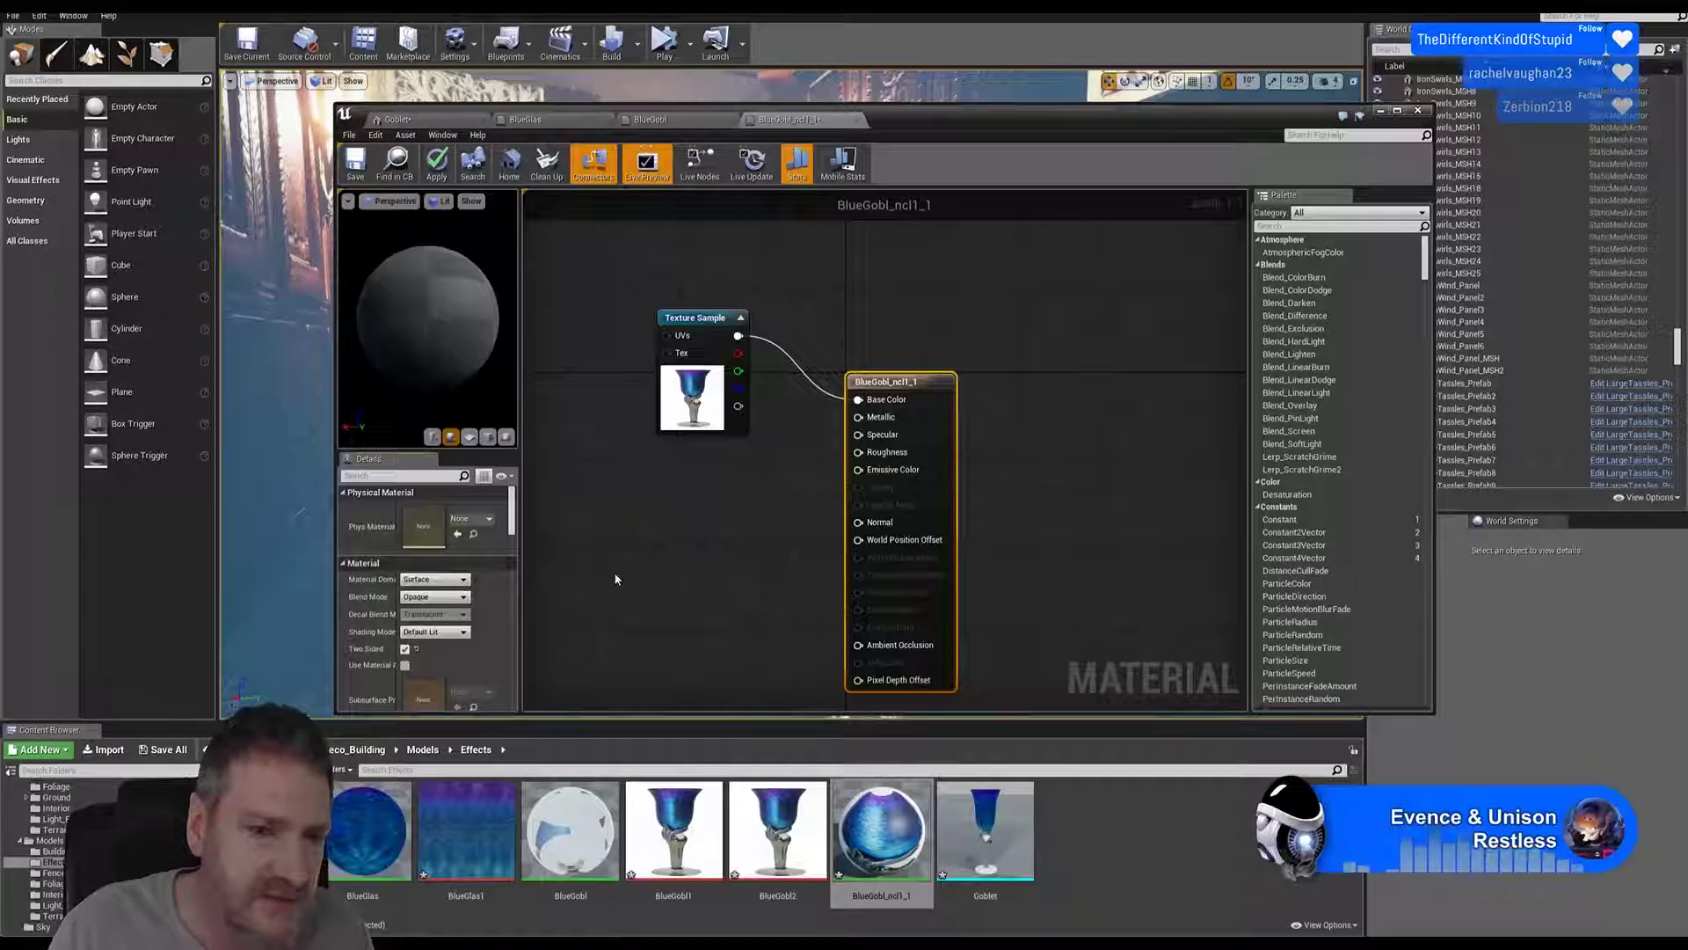
left_click(440, 598)
left_click(431, 626)
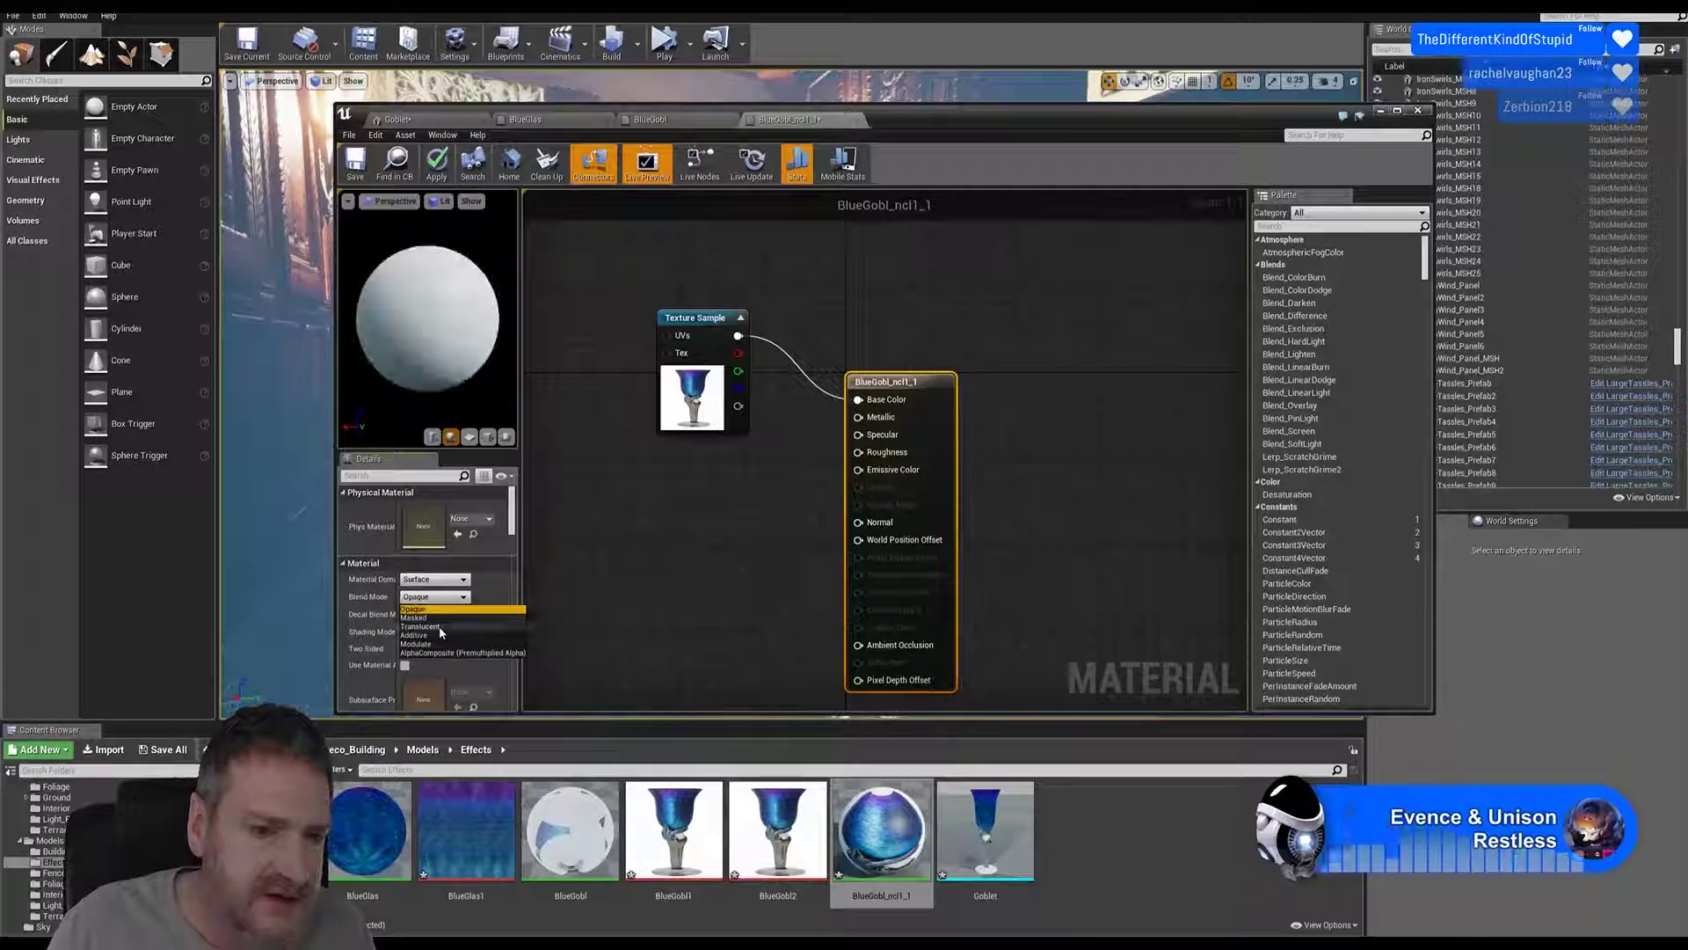
Step: Add a constant of 0.6 to BlueGobl_ncl1_1, connect it to Opacity, and save the material
left_click(666, 544)
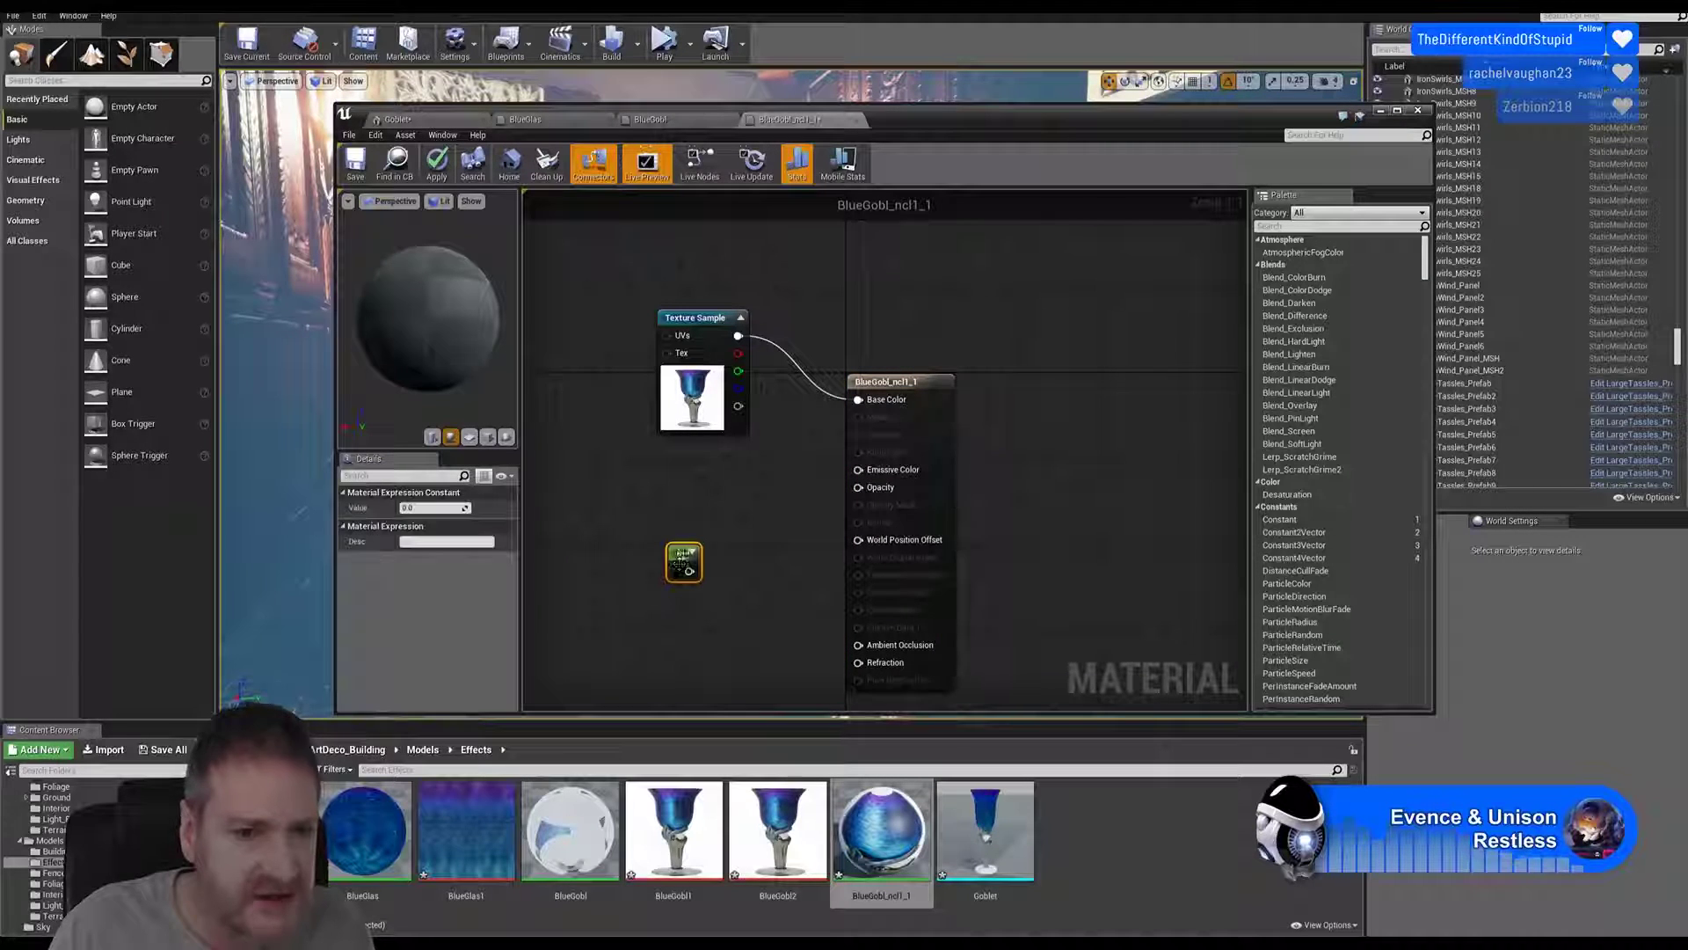
left_click(413, 508)
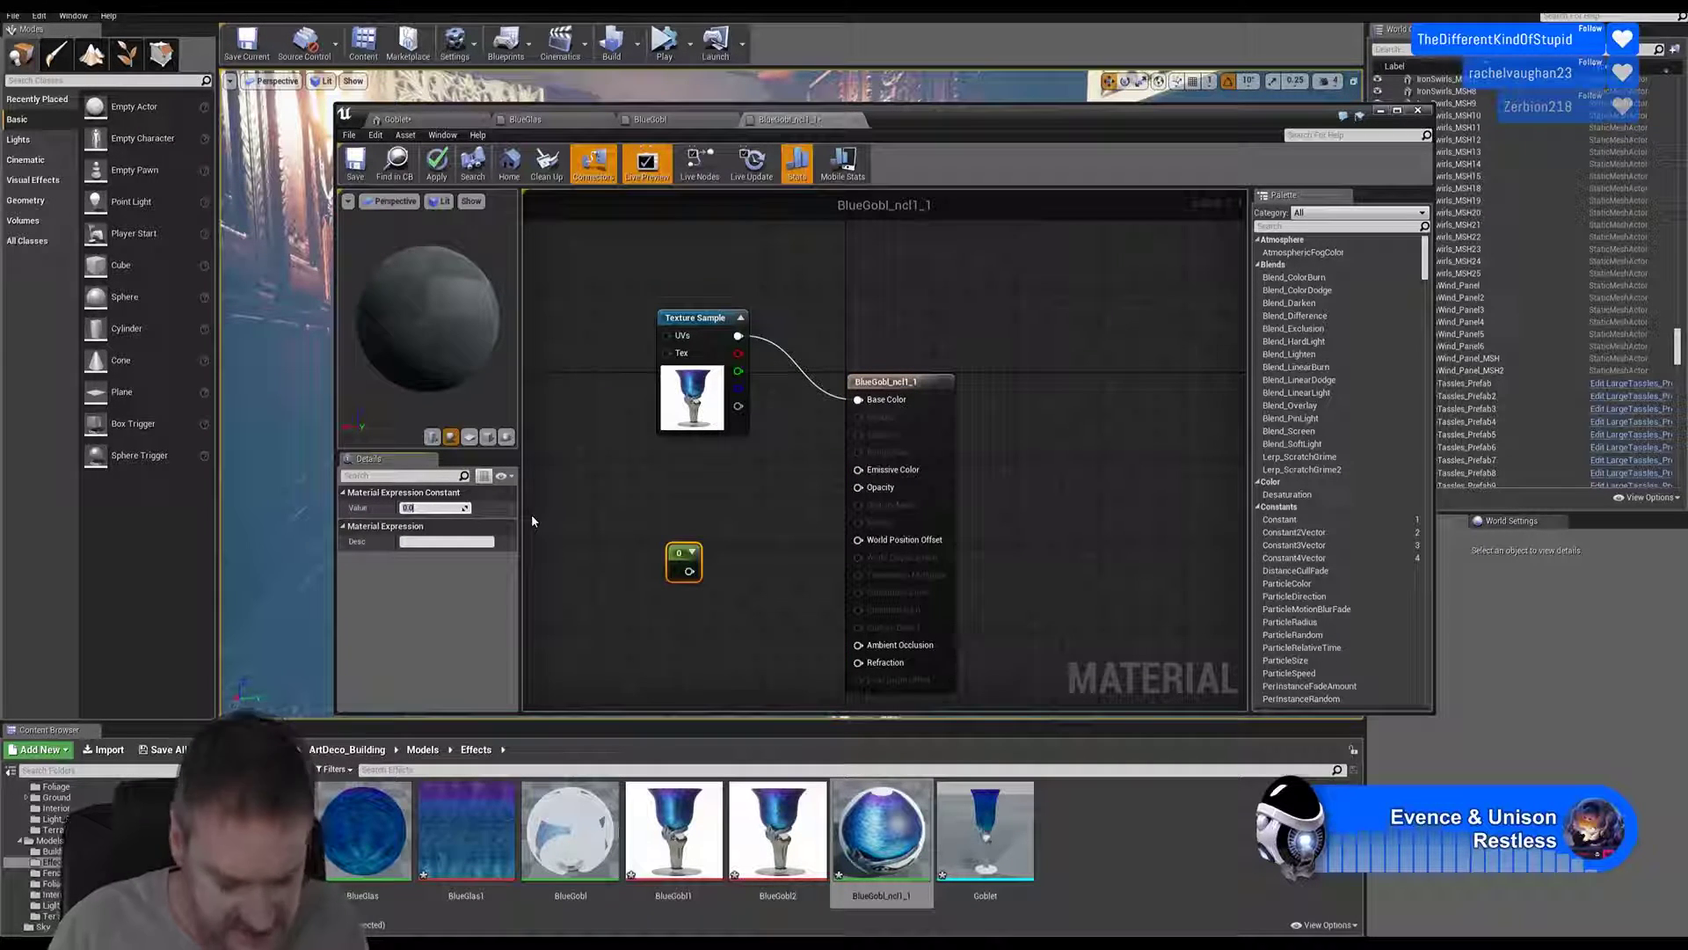
type("0")
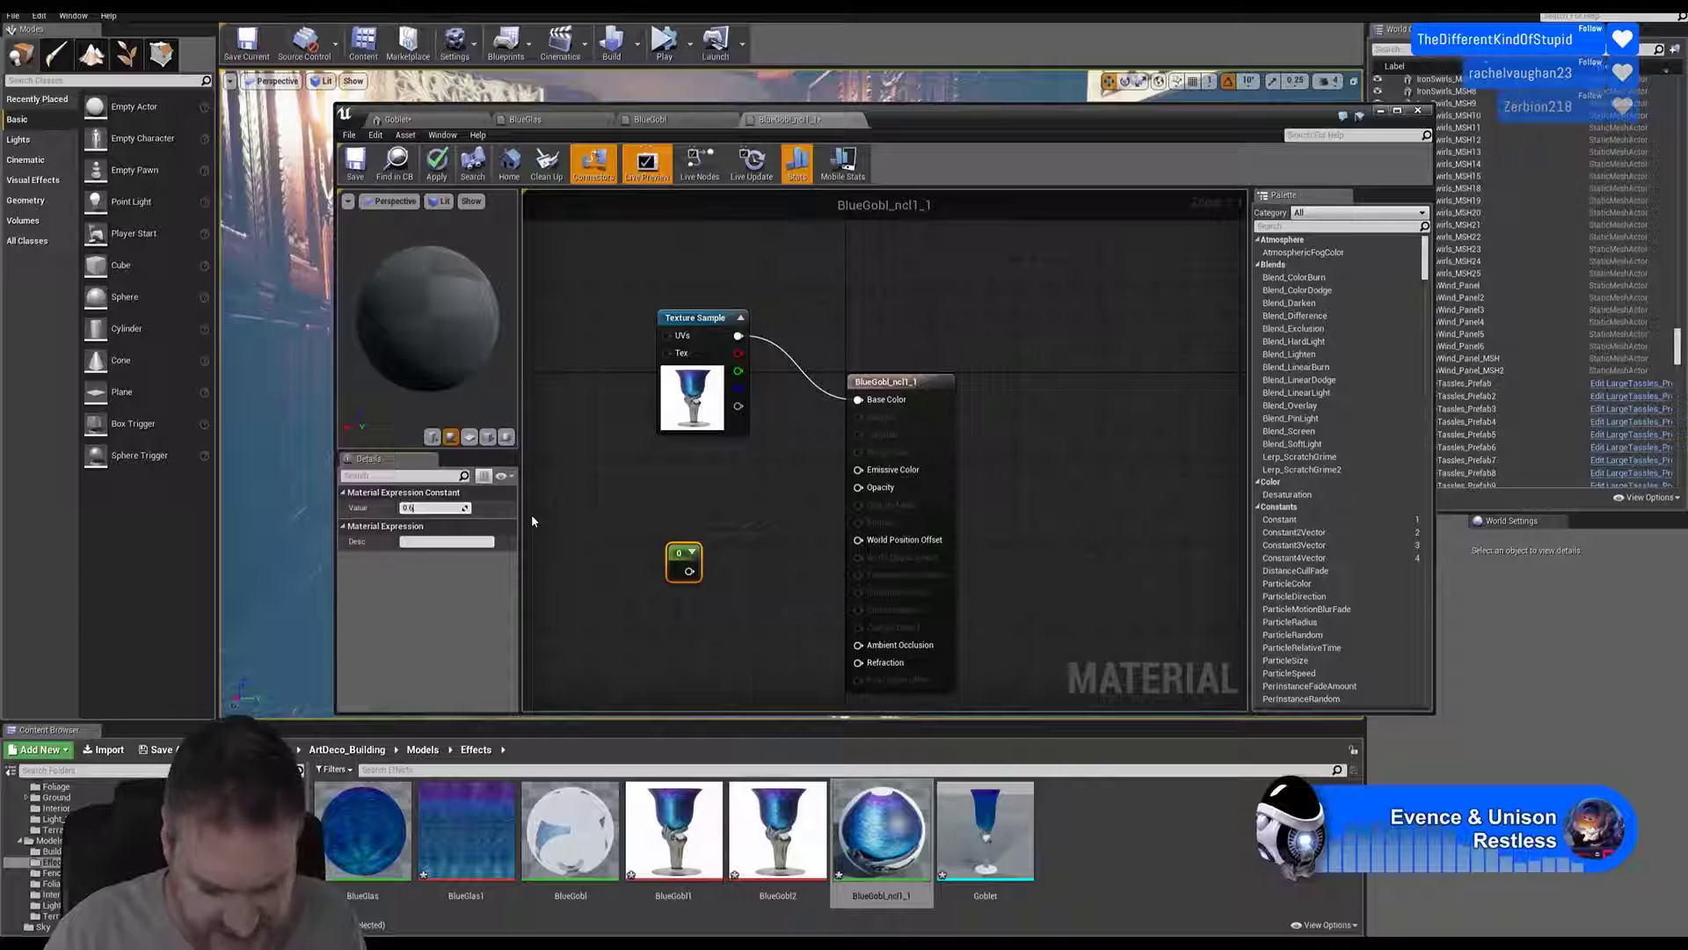
type(".6")
key("Return")
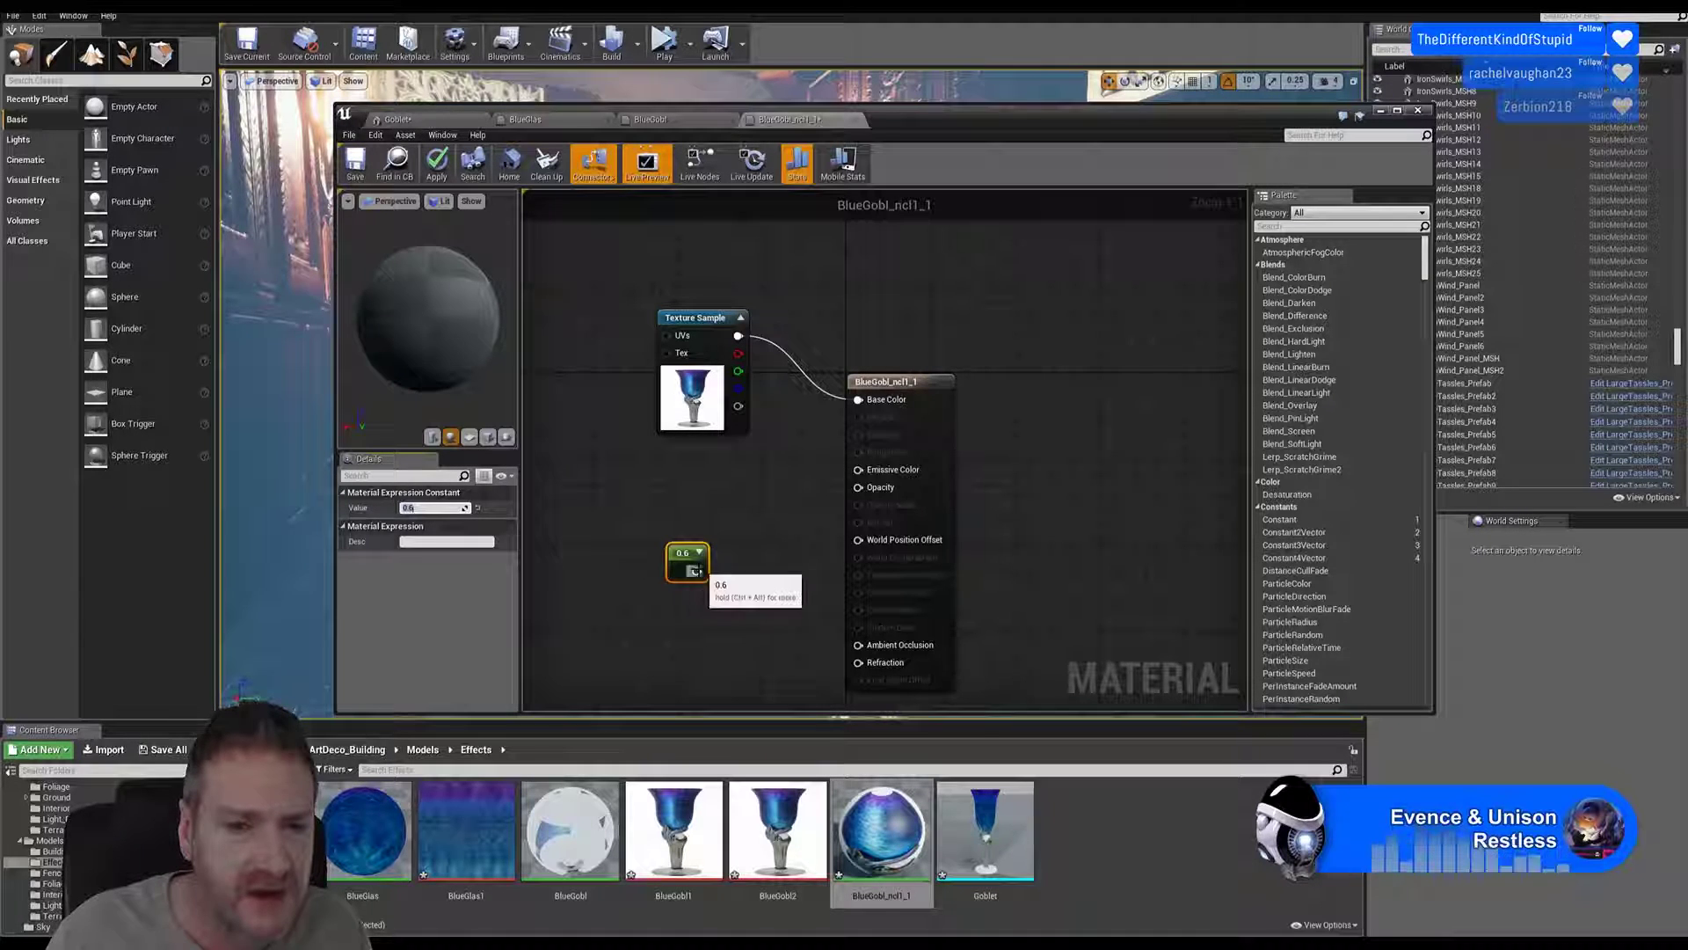
left_click_drag(697, 571, 859, 487)
left_click(356, 171)
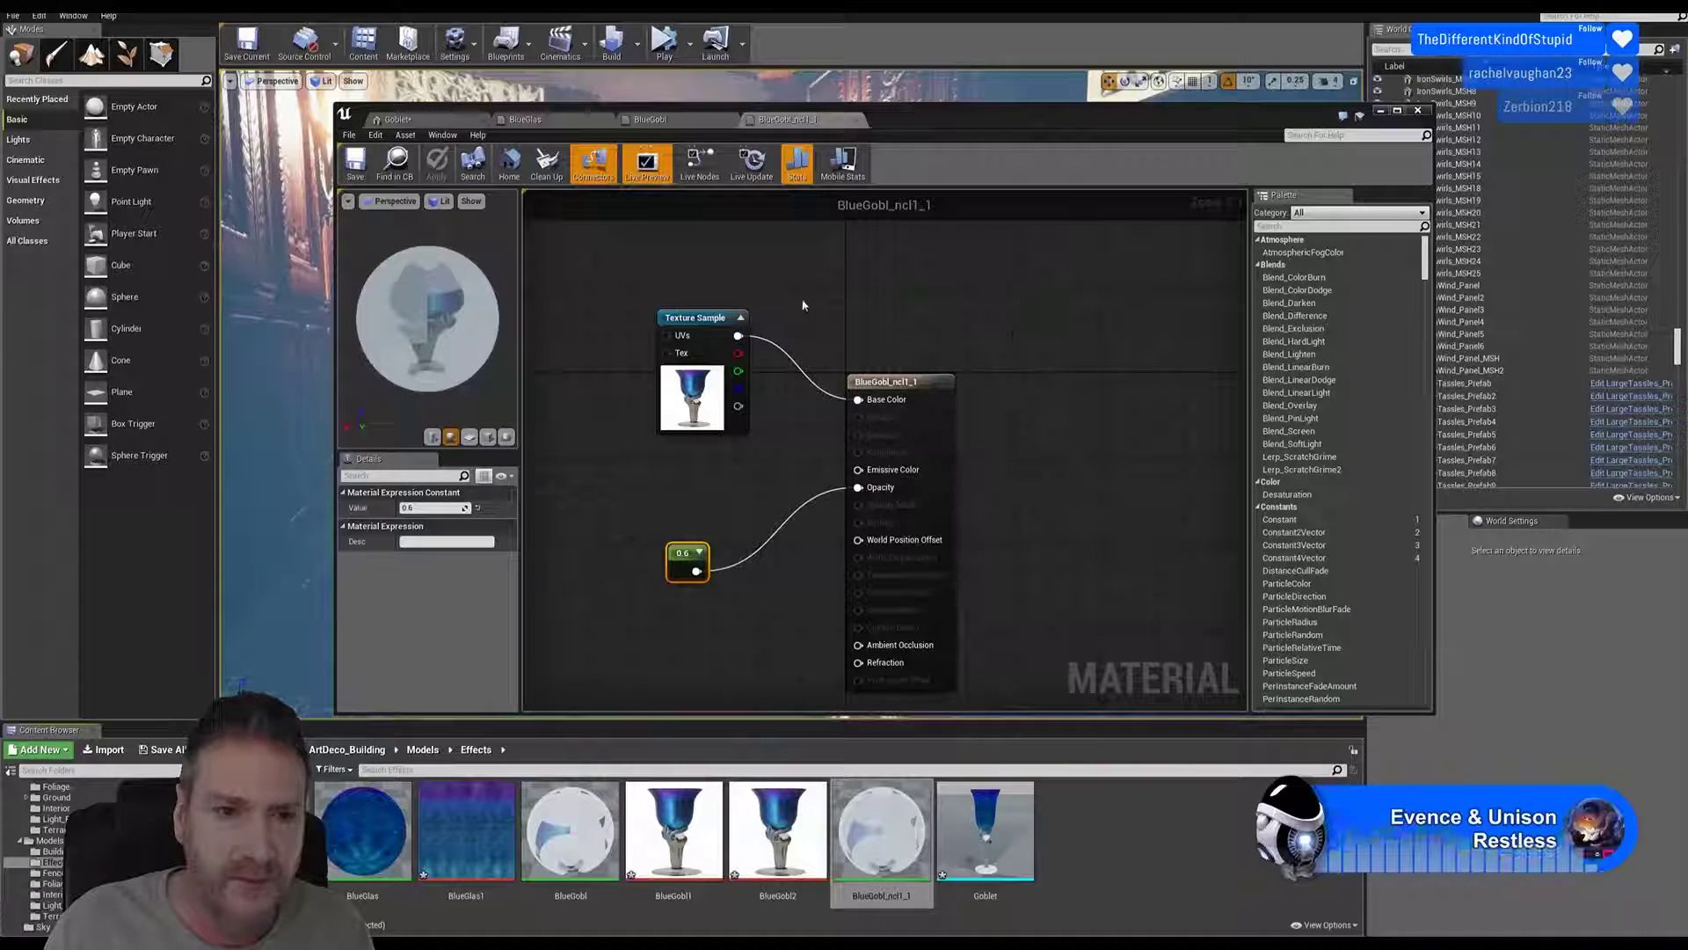
Step: Examine the translucency of the Goblet mesh's stem and base from several angles and close up
left_click(397, 118)
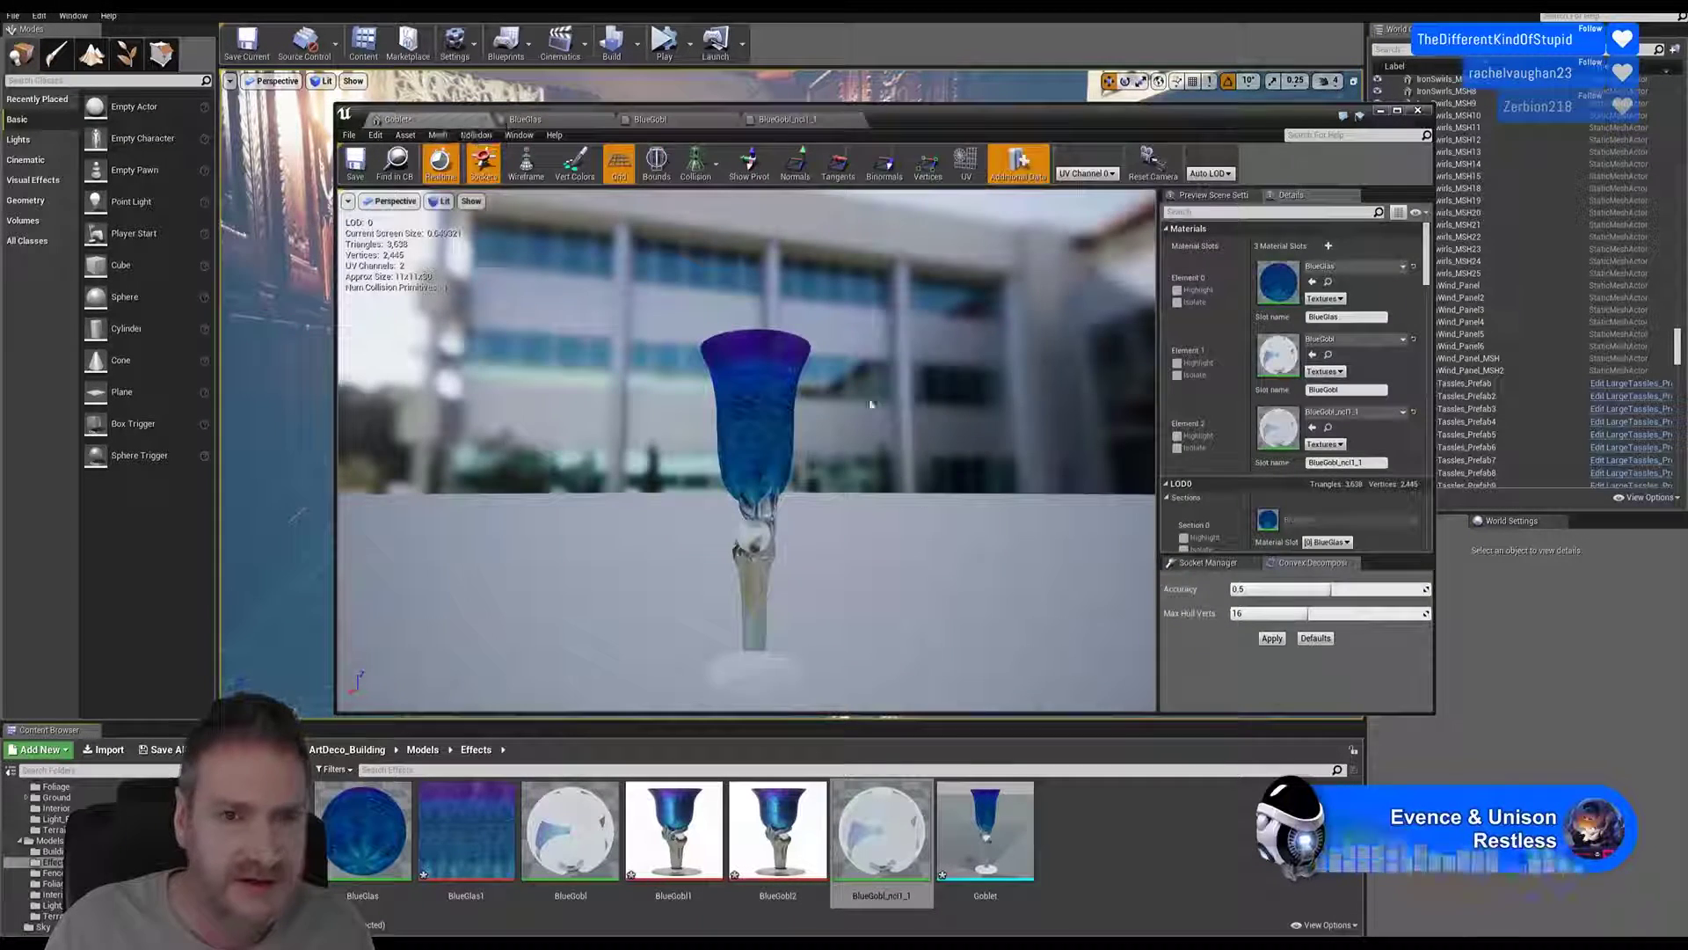
right_click_drag(871, 405, 865, 423)
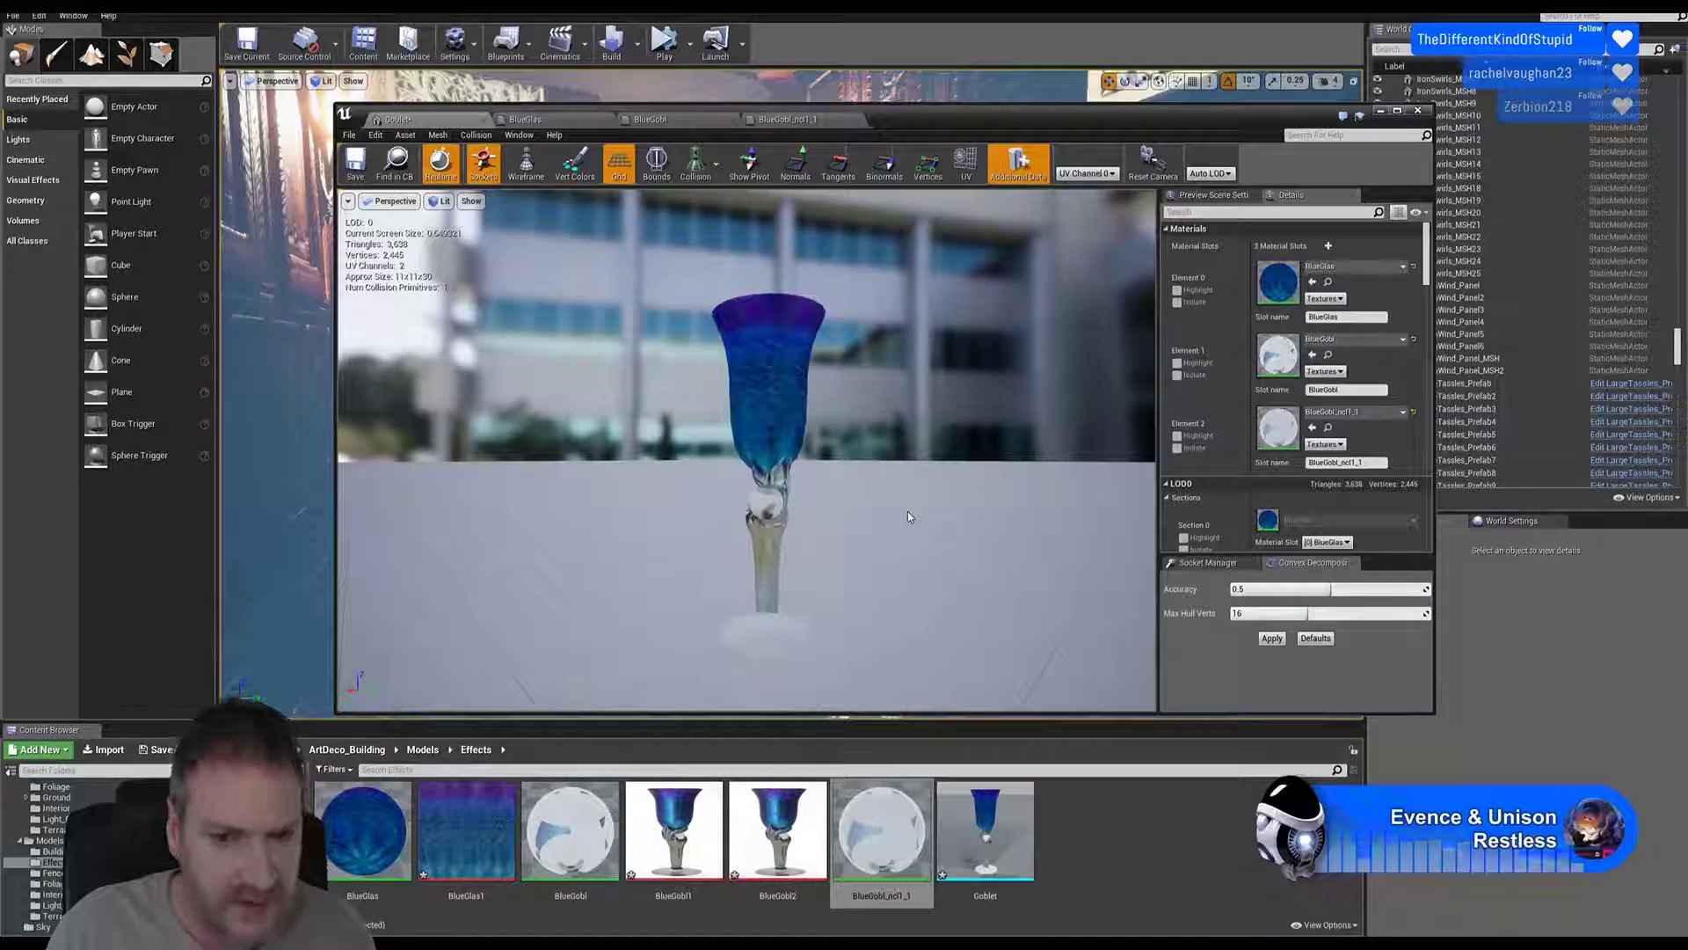
scroll(910, 517, "up", 3)
left_click_drag(910, 517, 864, 527, "alt")
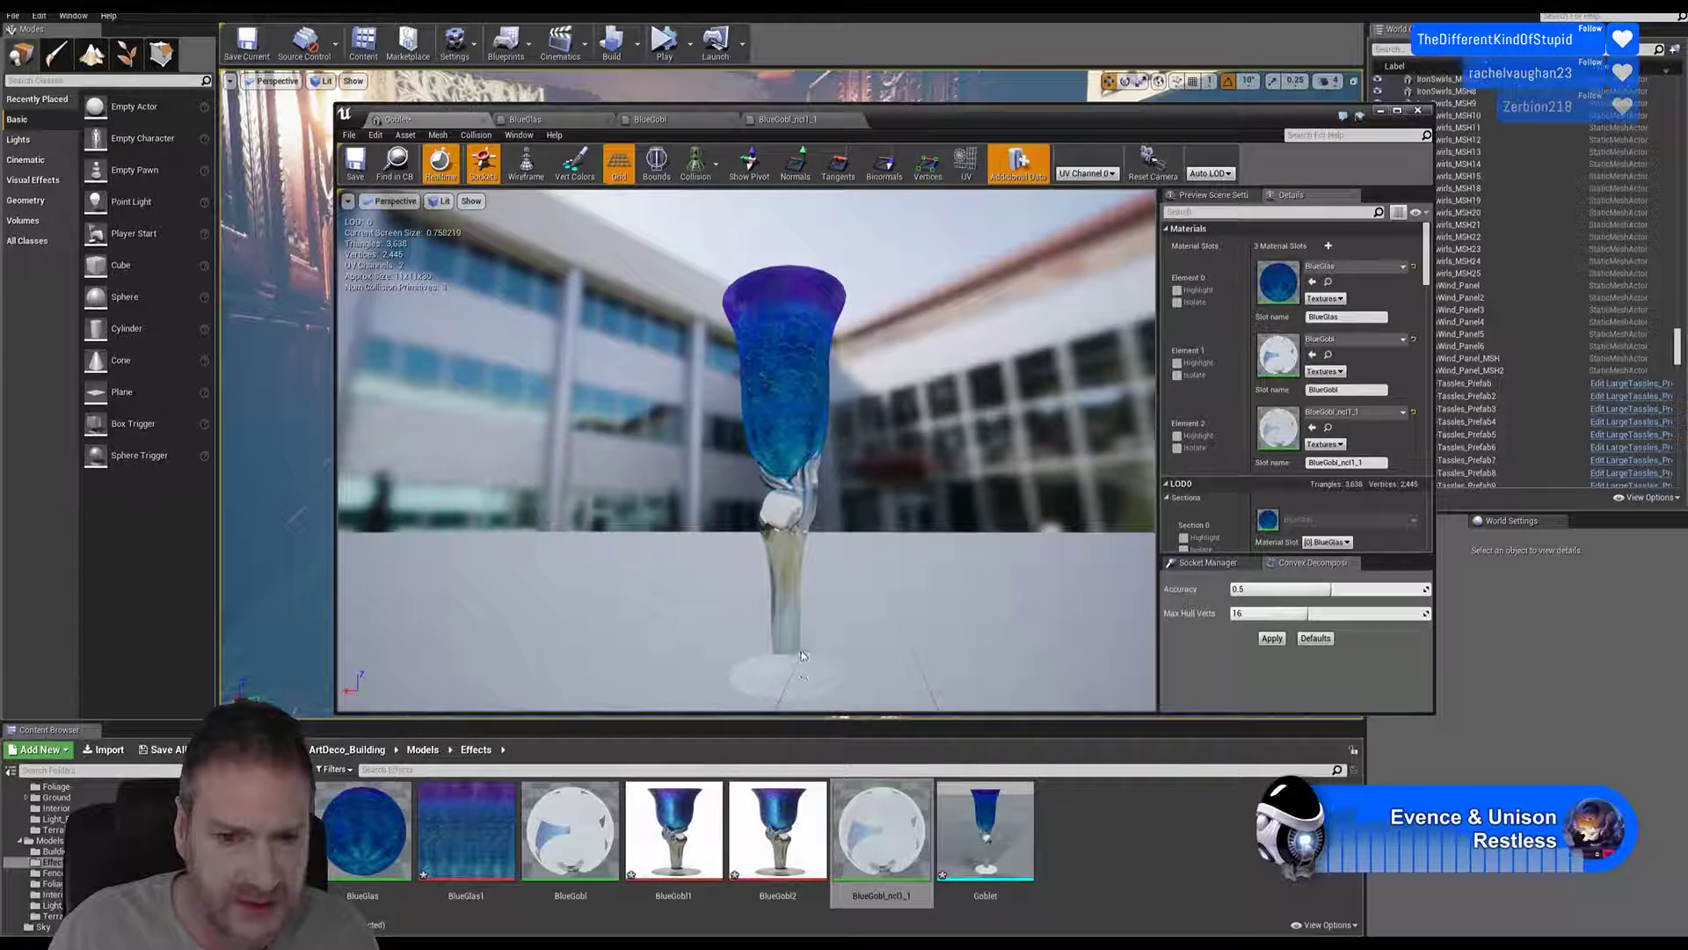
scroll(802, 655, "up", 4)
middle_click_drag(802, 655, 802, 699)
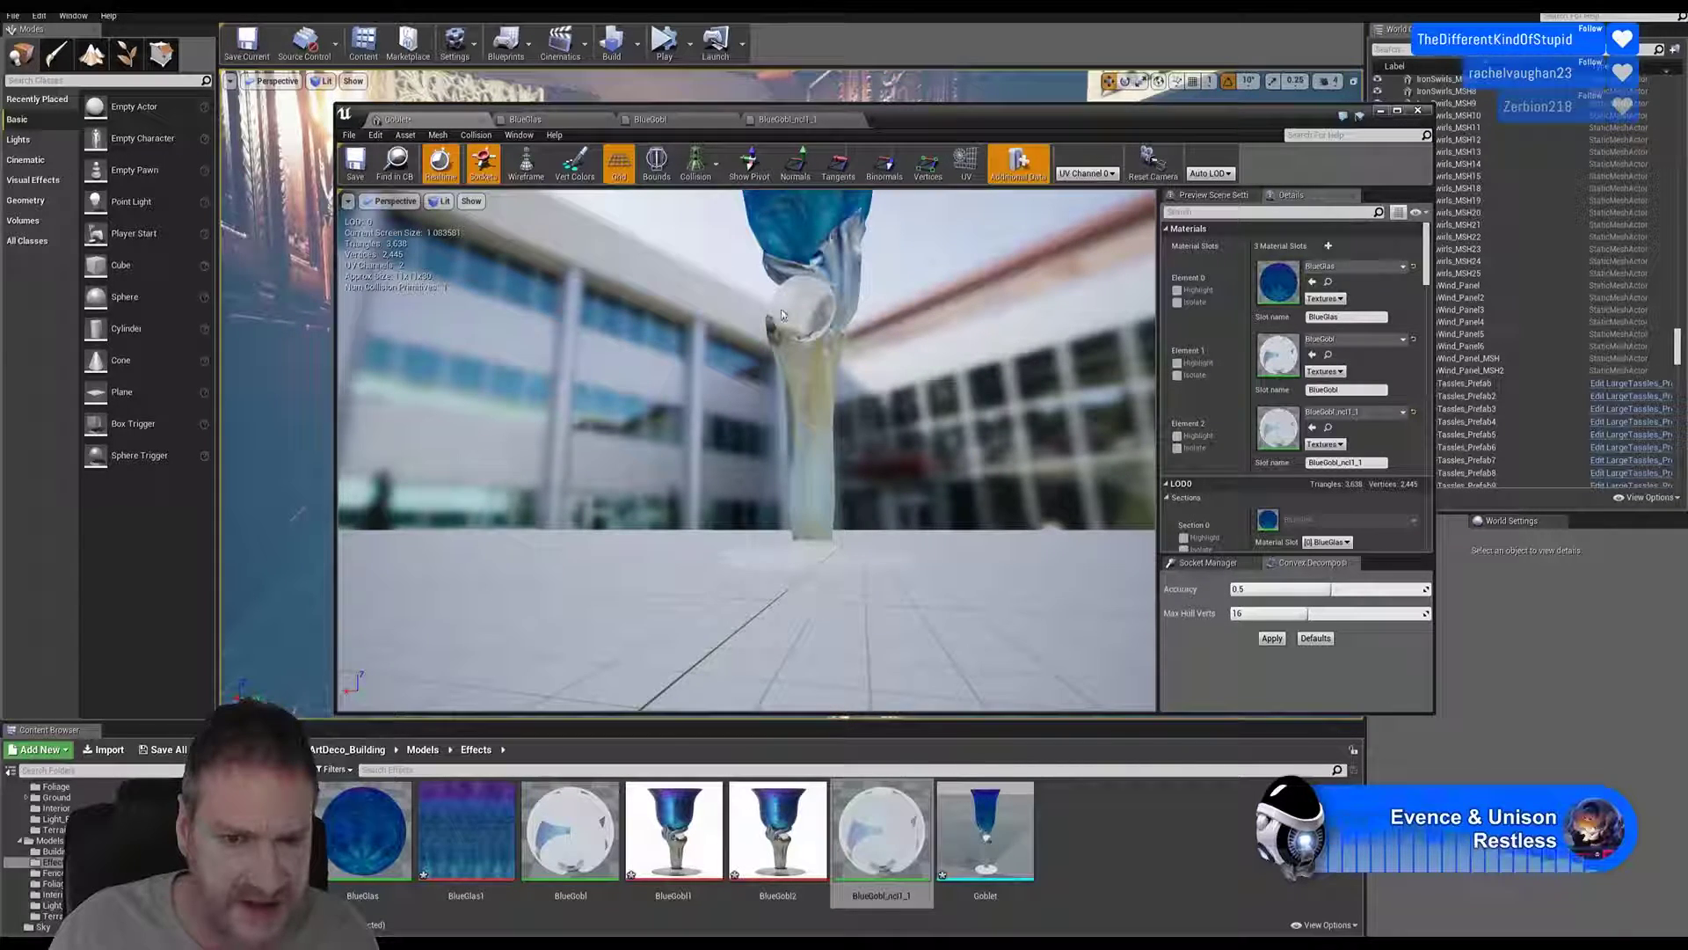
left_click_drag(806, 297, 864, 374)
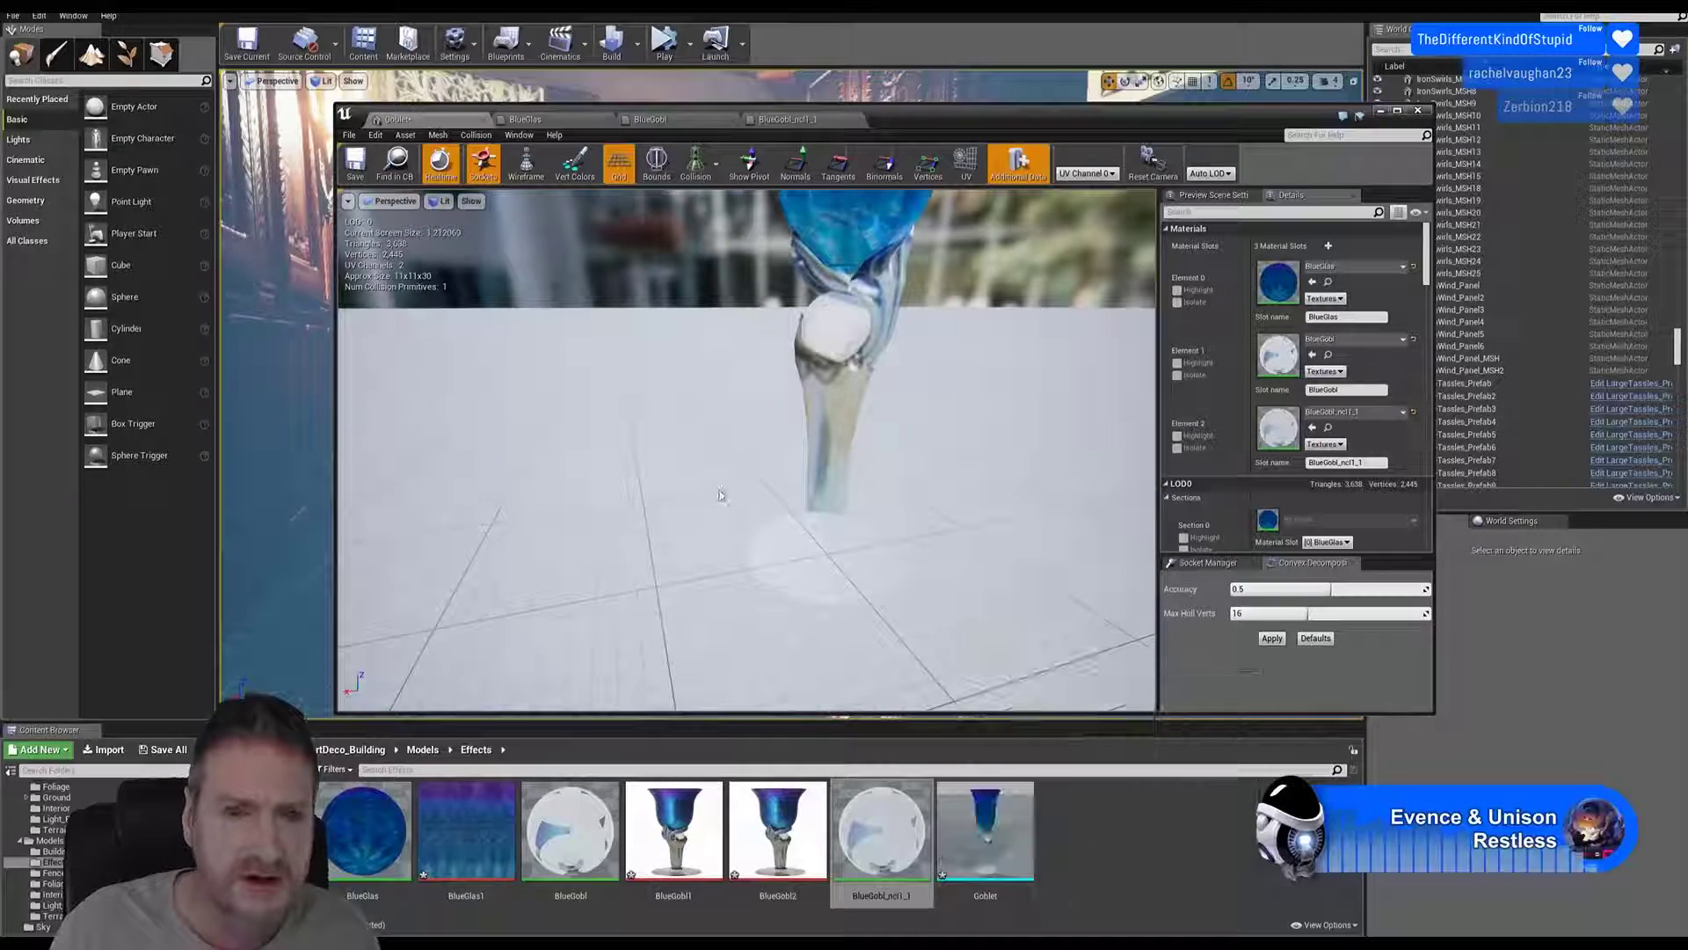
Step: Set the constant feeding Opacity in the BlueGobl_ncl1_1 material to 0.8 and save the material
left_click(794, 121)
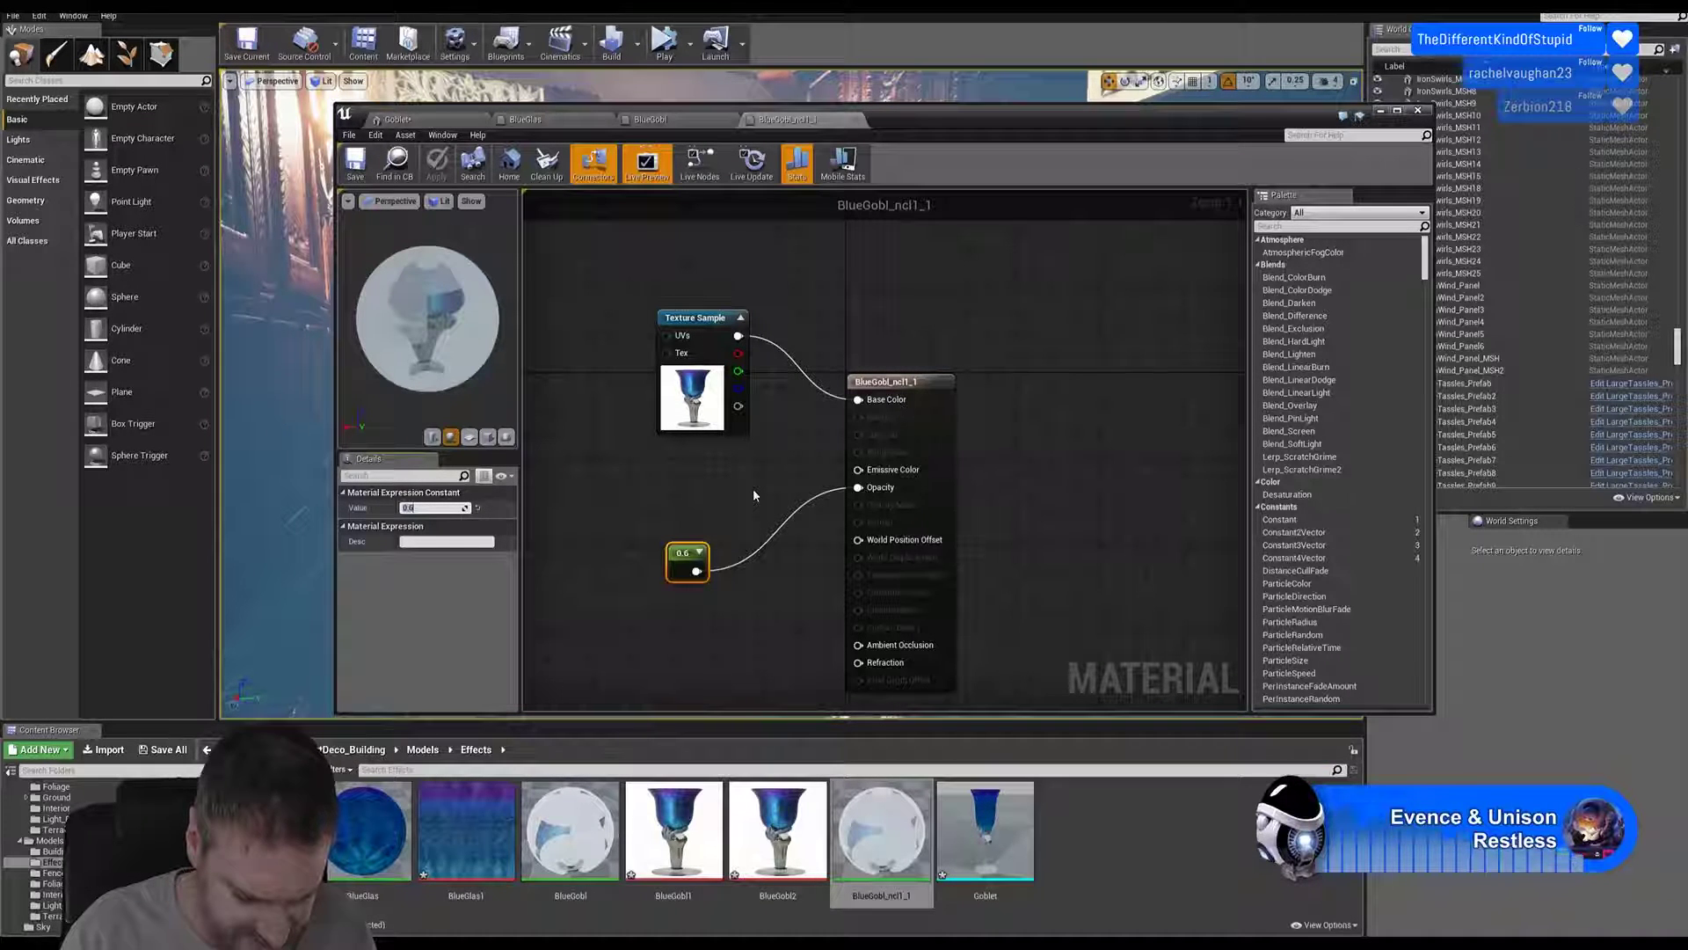
type("0.8")
key("Return")
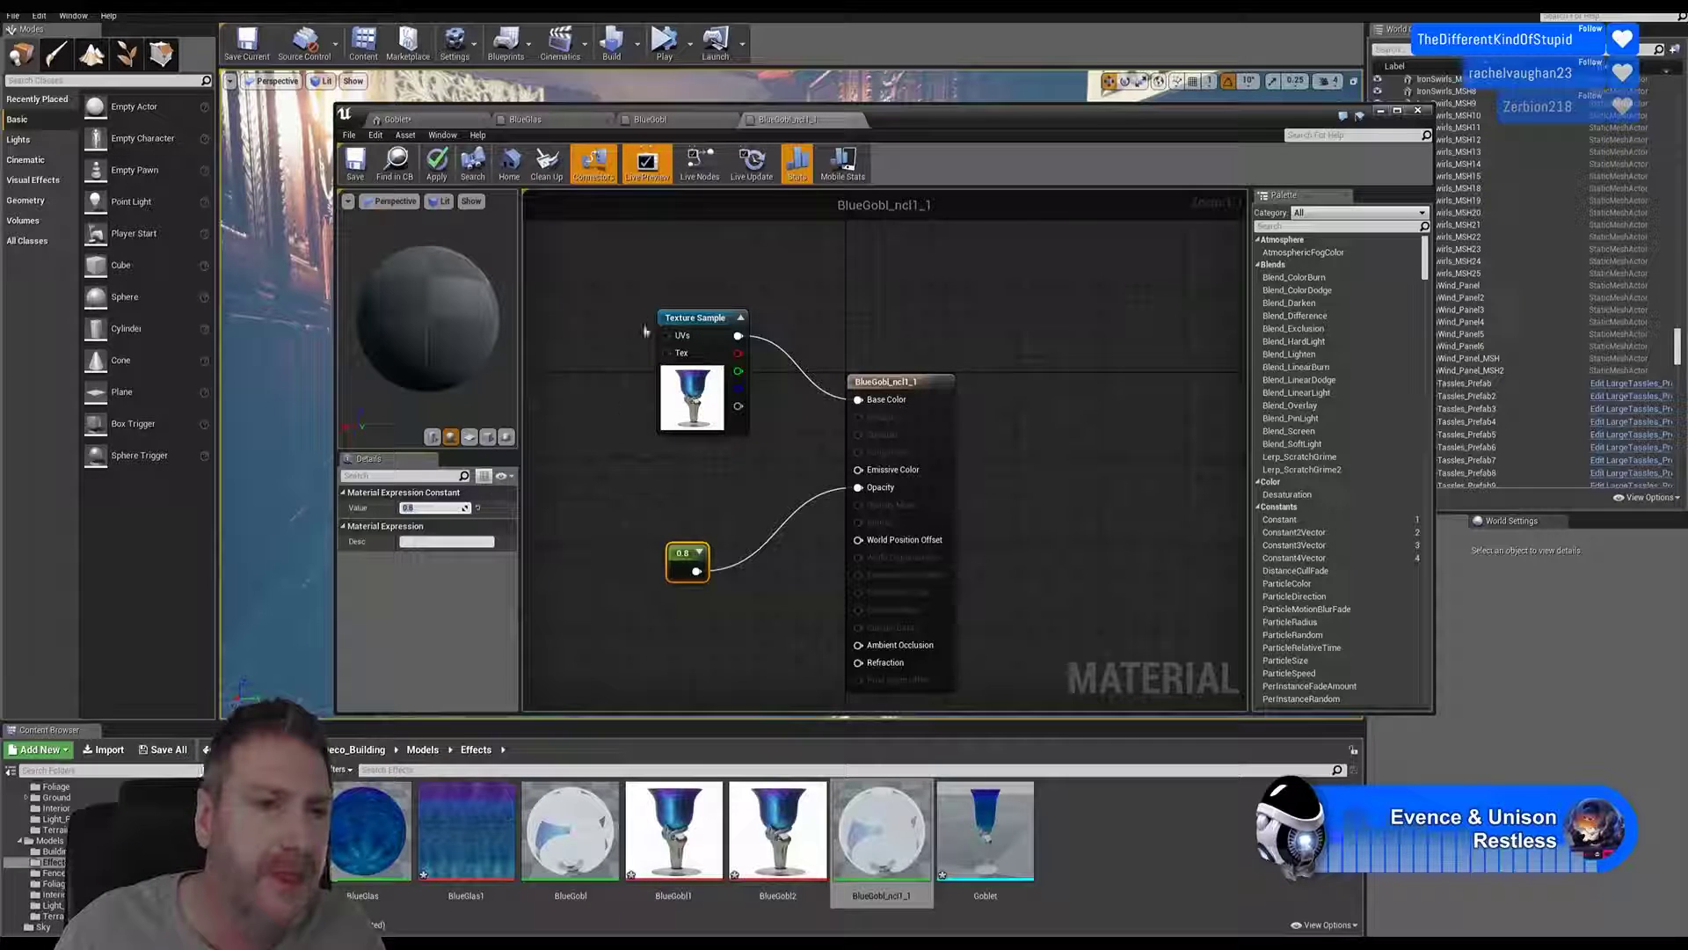
left_click(358, 174)
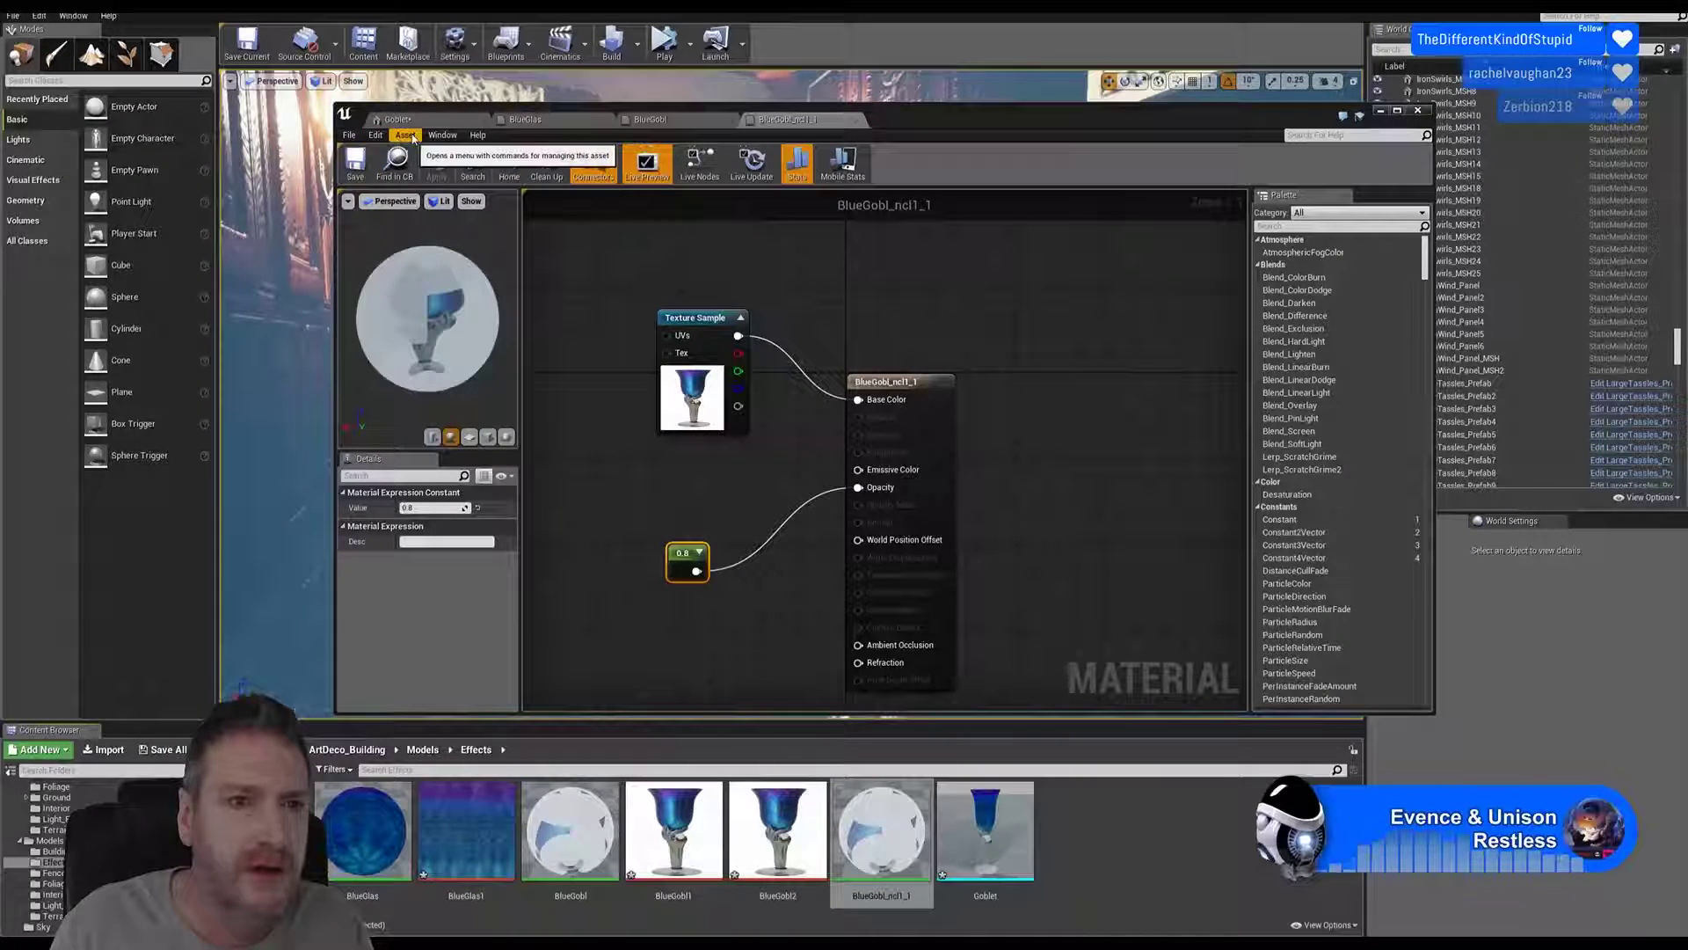
Step: Inspect the Goblet mesh's stem and base from several angles in its mesh preview, and save the mesh
left_click(431, 118)
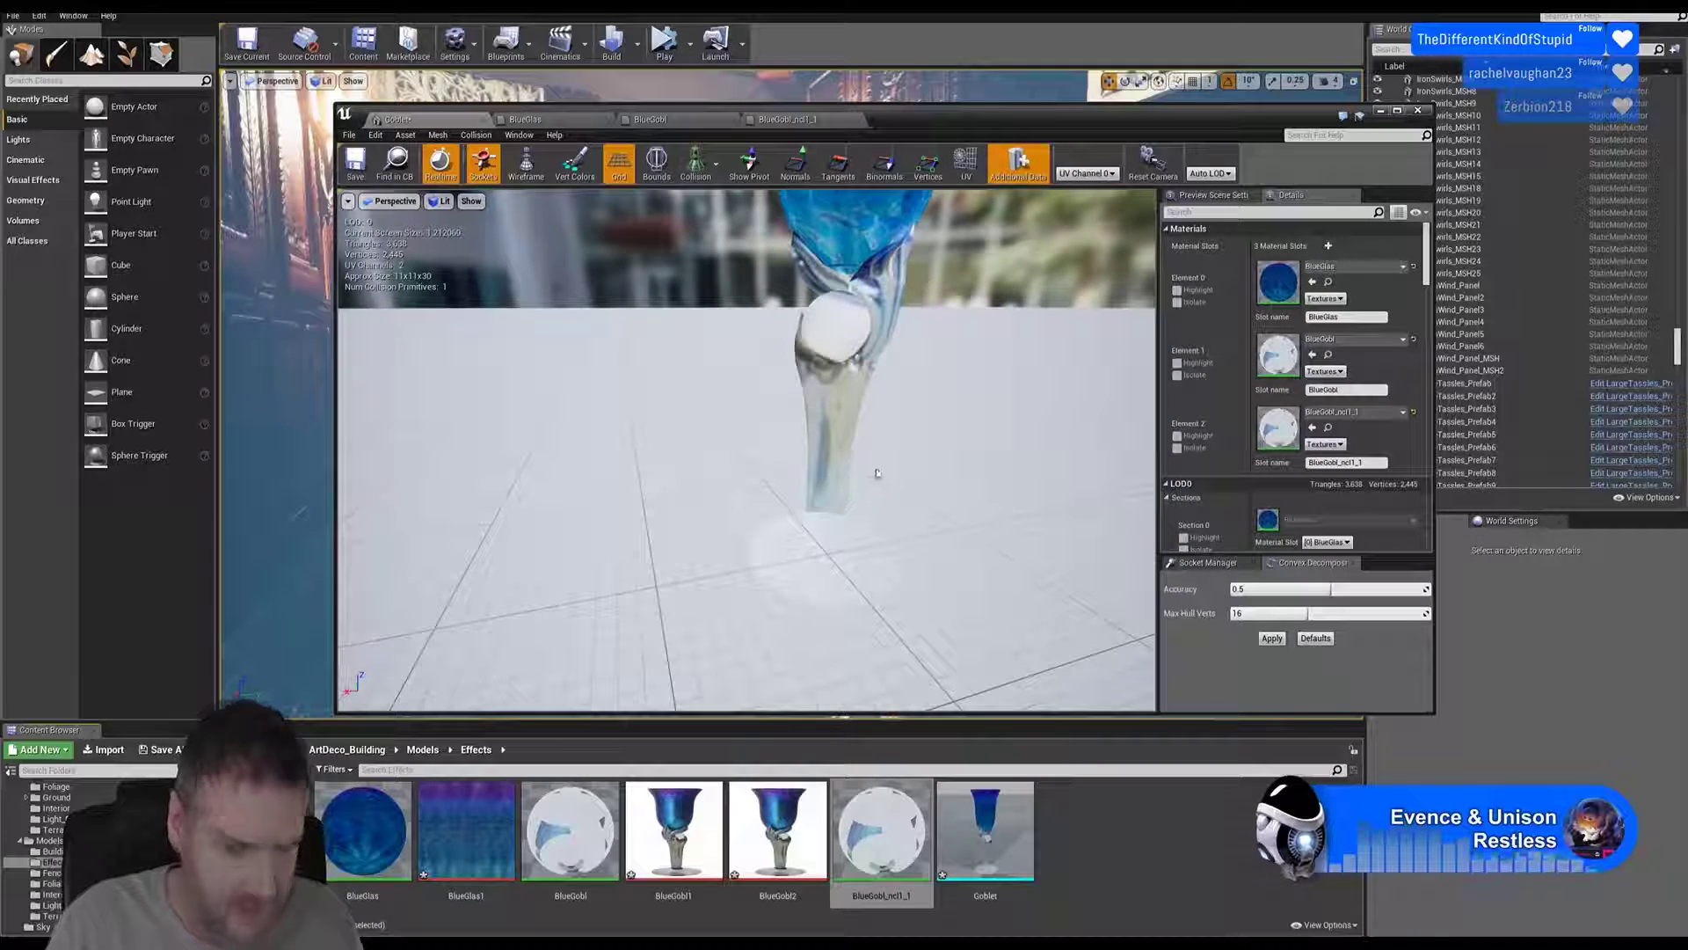
scroll(877, 473, "down", 6)
left_click_drag(878, 473, 611, 454)
scroll(811, 406, "up", 8)
scroll(811, 406, "down", 3)
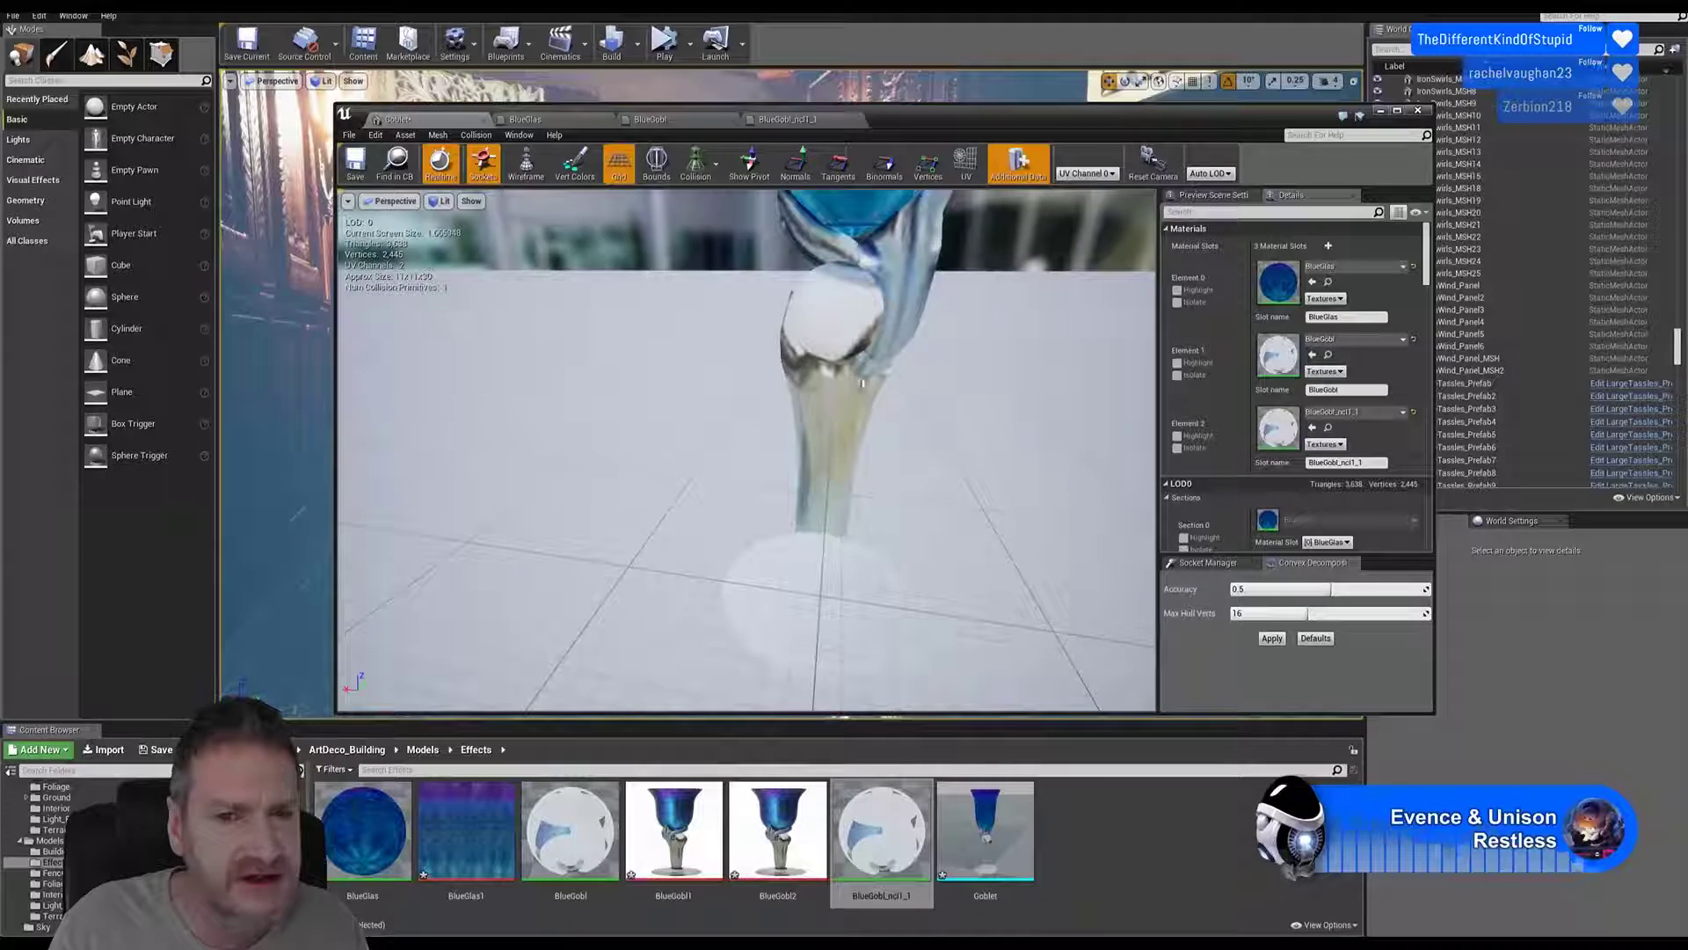
scroll(862, 383, "down", 5)
left_click_drag(791, 396, 860, 391)
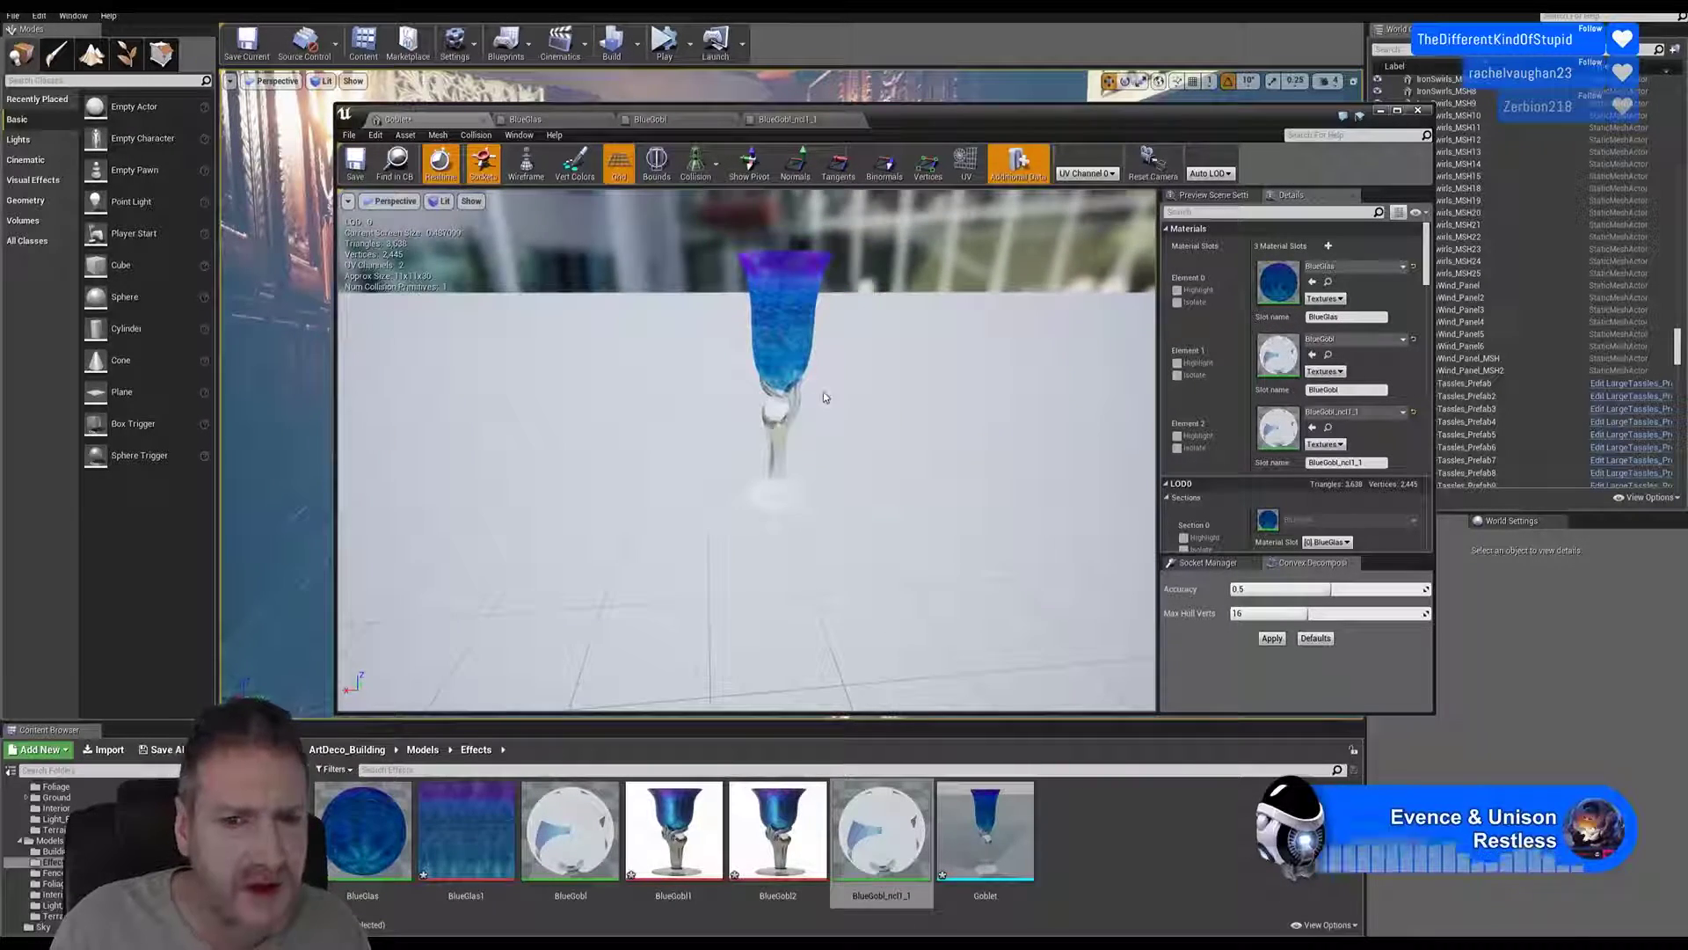
key("ctrl+s")
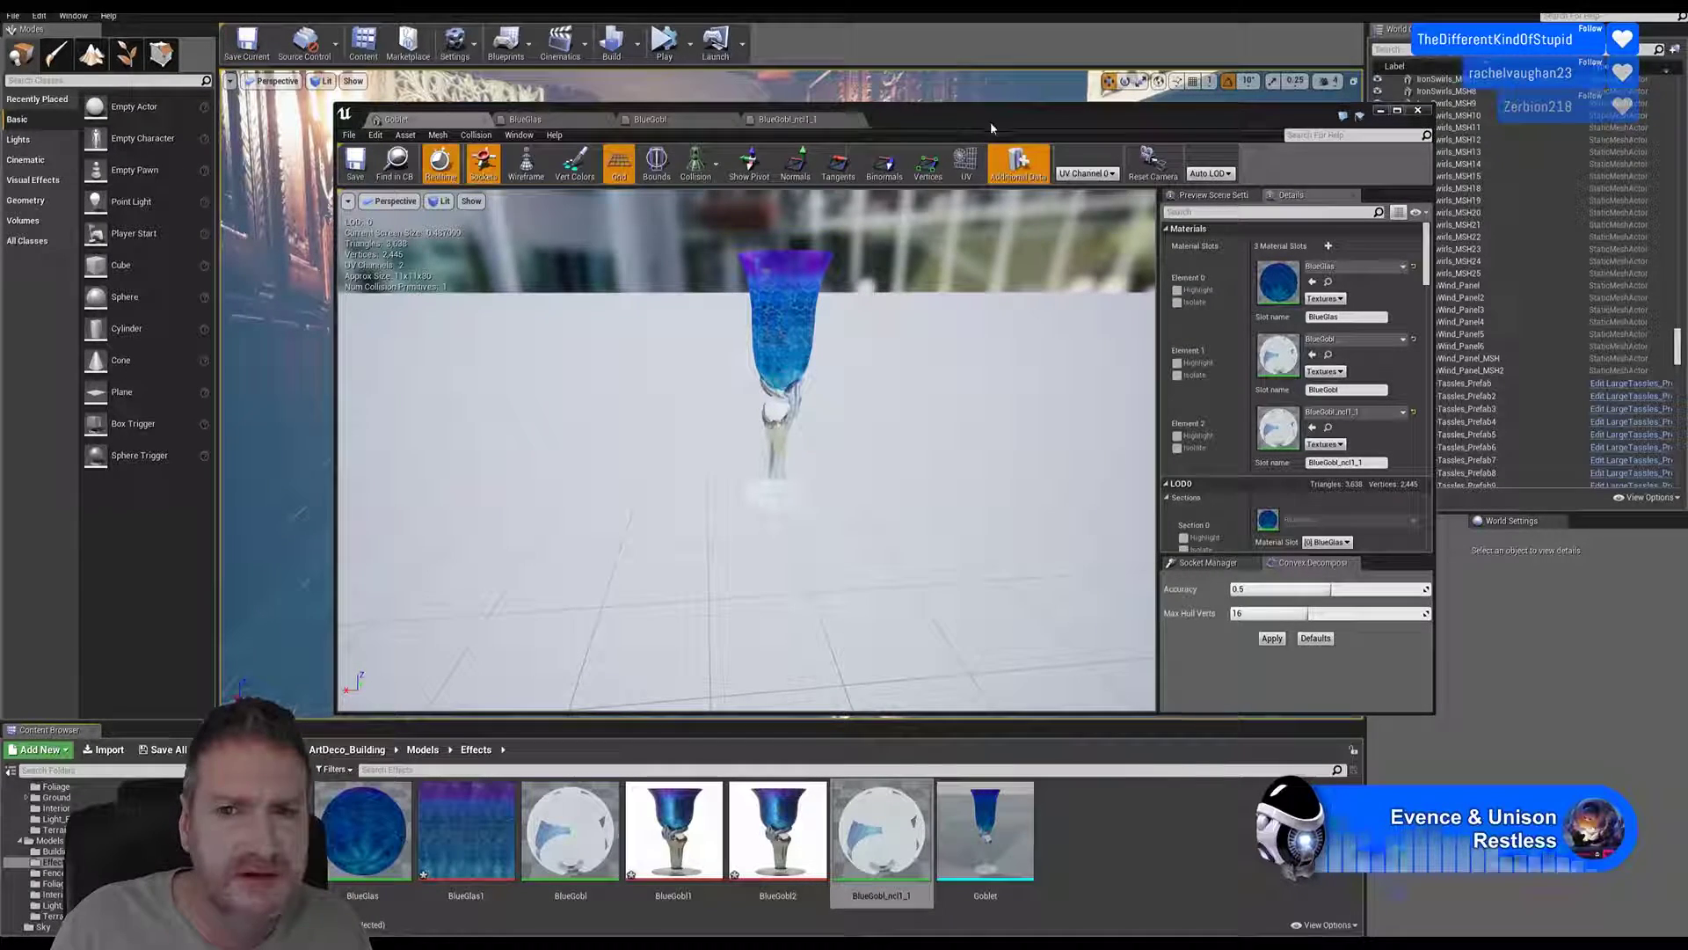
Step: Place the Goblet mesh in the level on the wooden floor in front of the balustrade, and deselect it
left_click_drag(988, 114, 1687, 193)
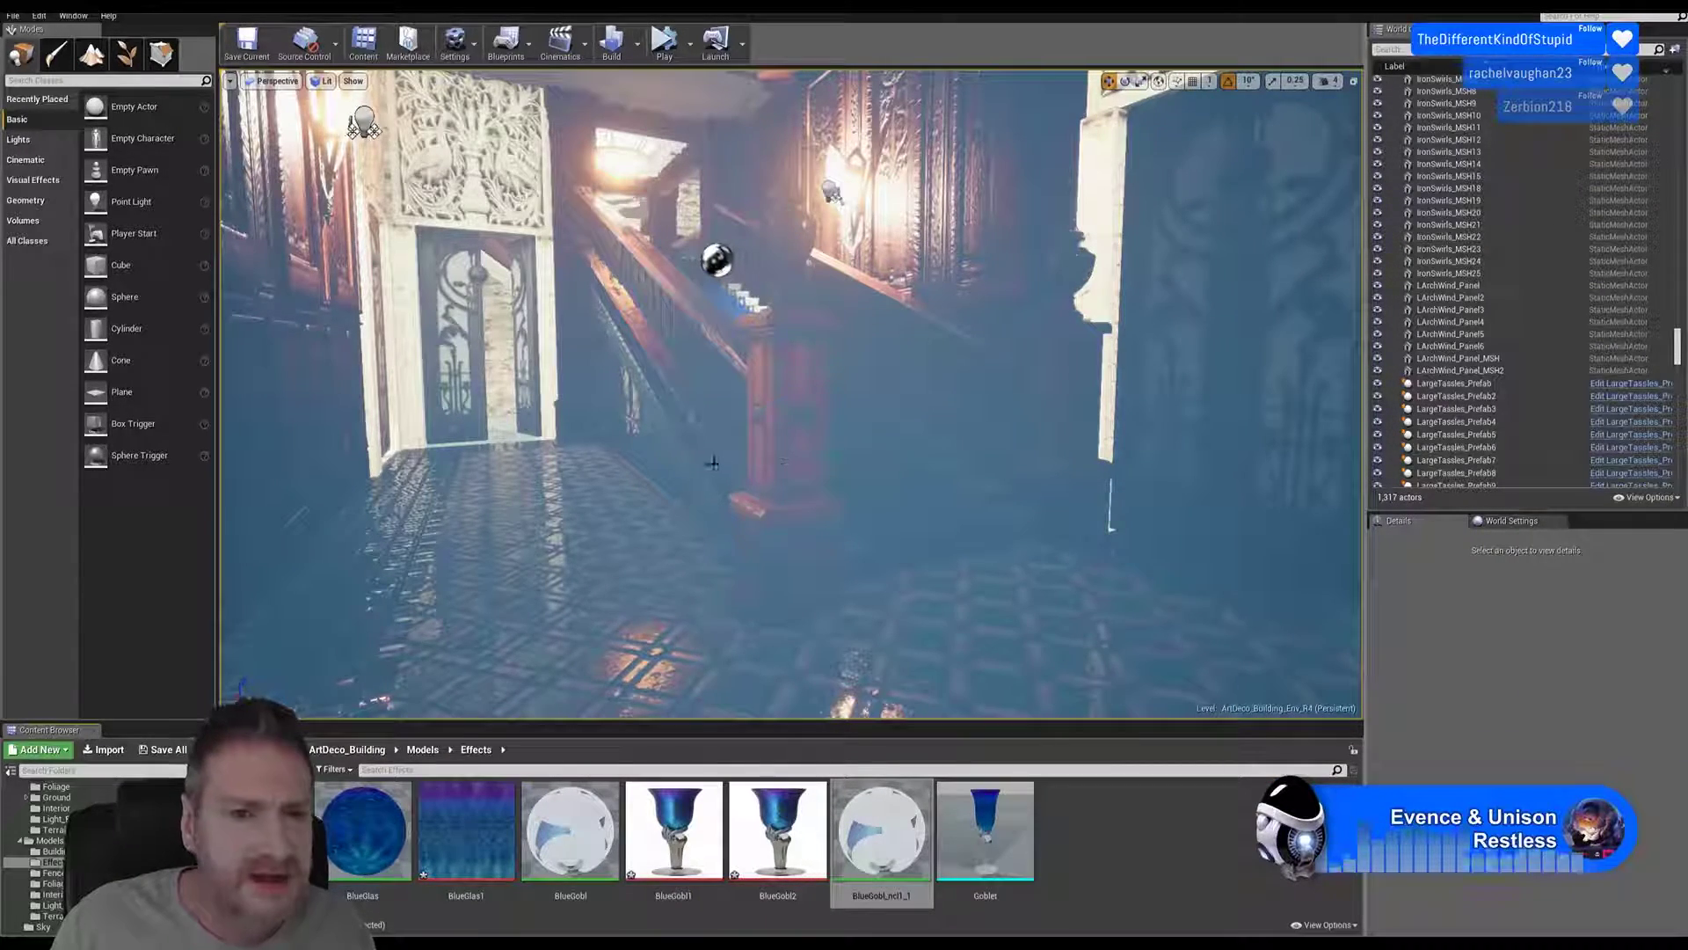
right_click_drag(713, 463, 669, 387)
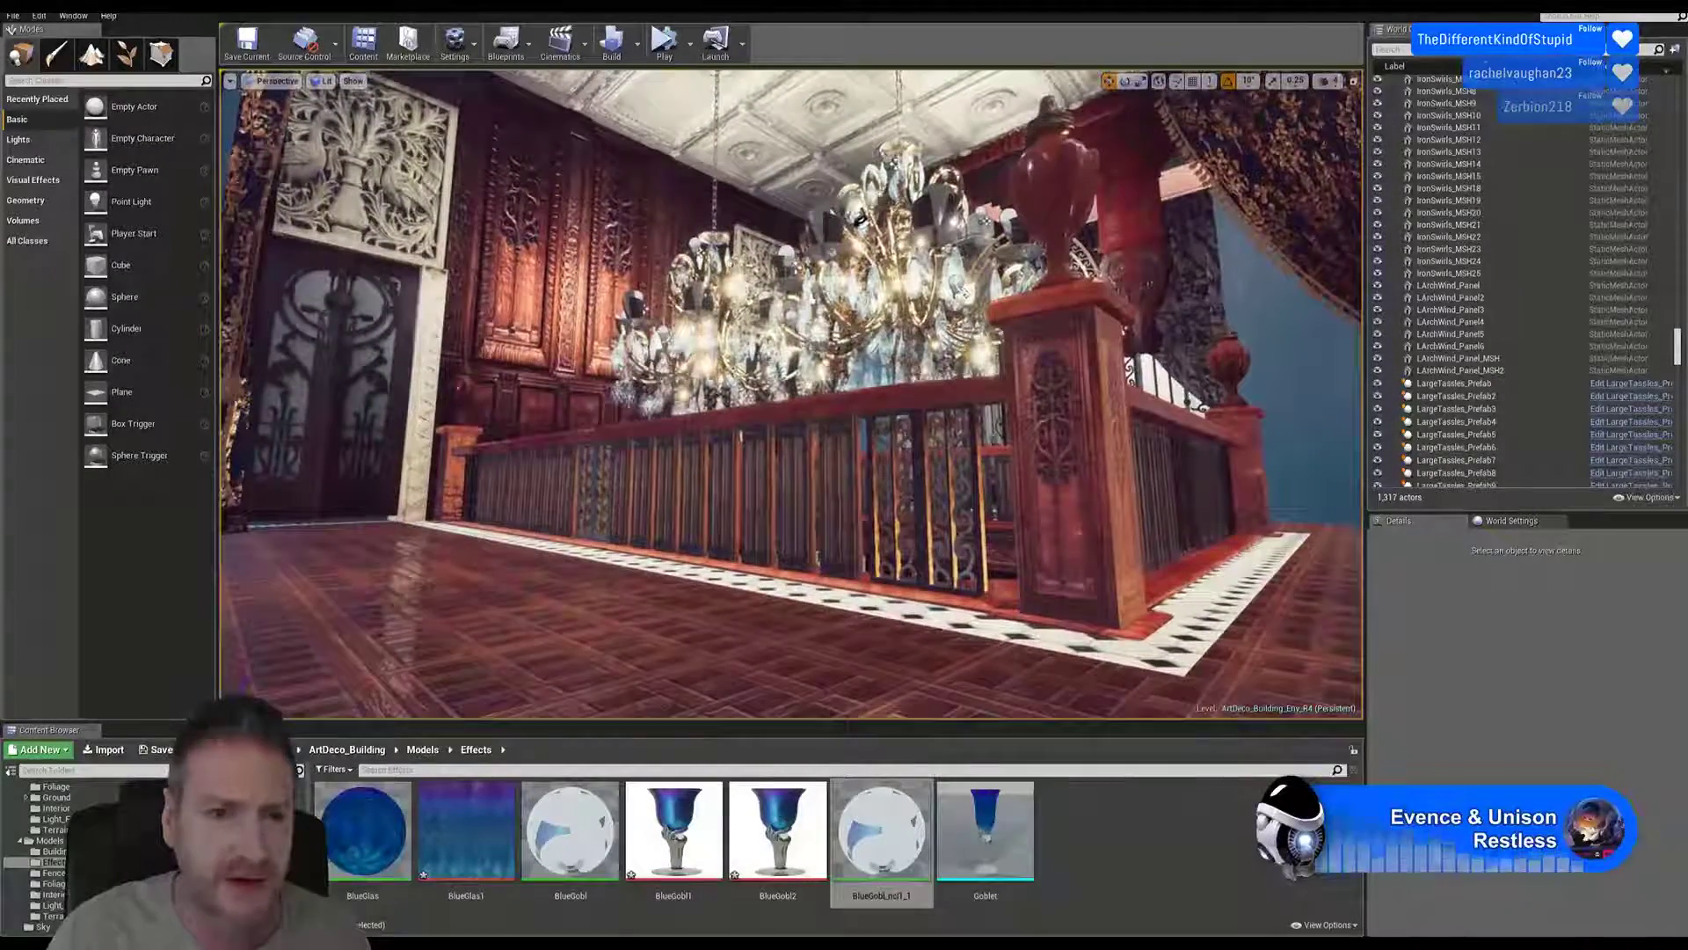
left_click_drag(988, 837, 711, 648)
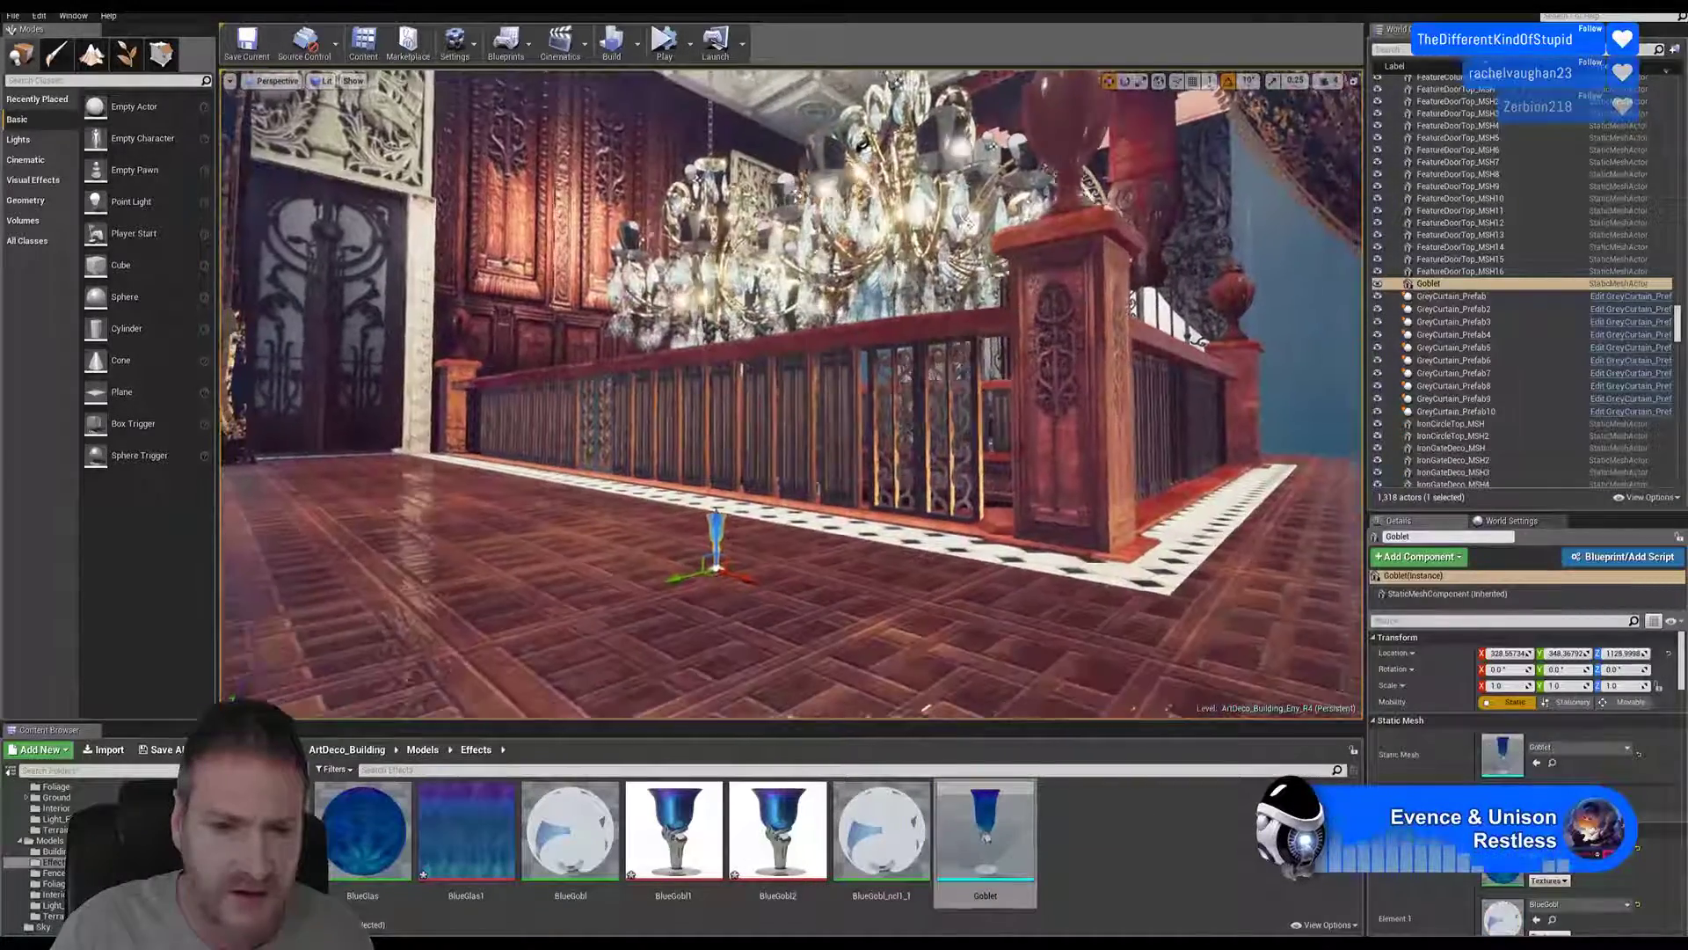
right_click_drag(710, 649, 644, 712)
key("Escape")
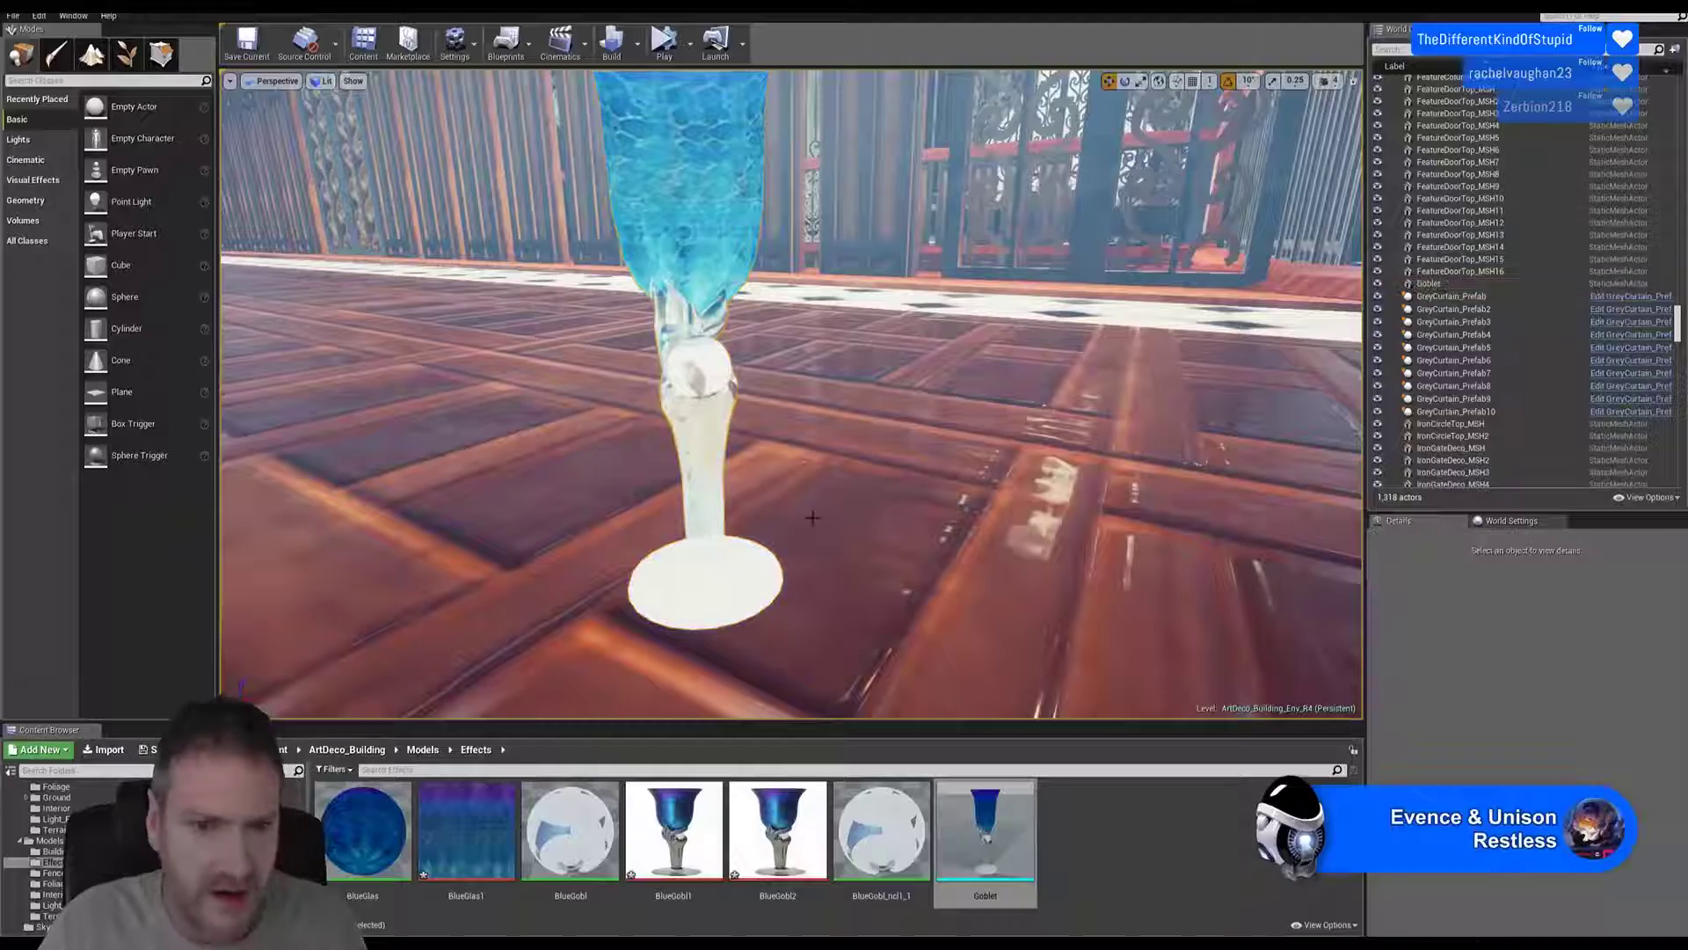
Step: Examine the placed goblet's bowl, stem and base from all around and close up under the level lighting
right_click_drag(792, 396, 668, 403)
key("d")
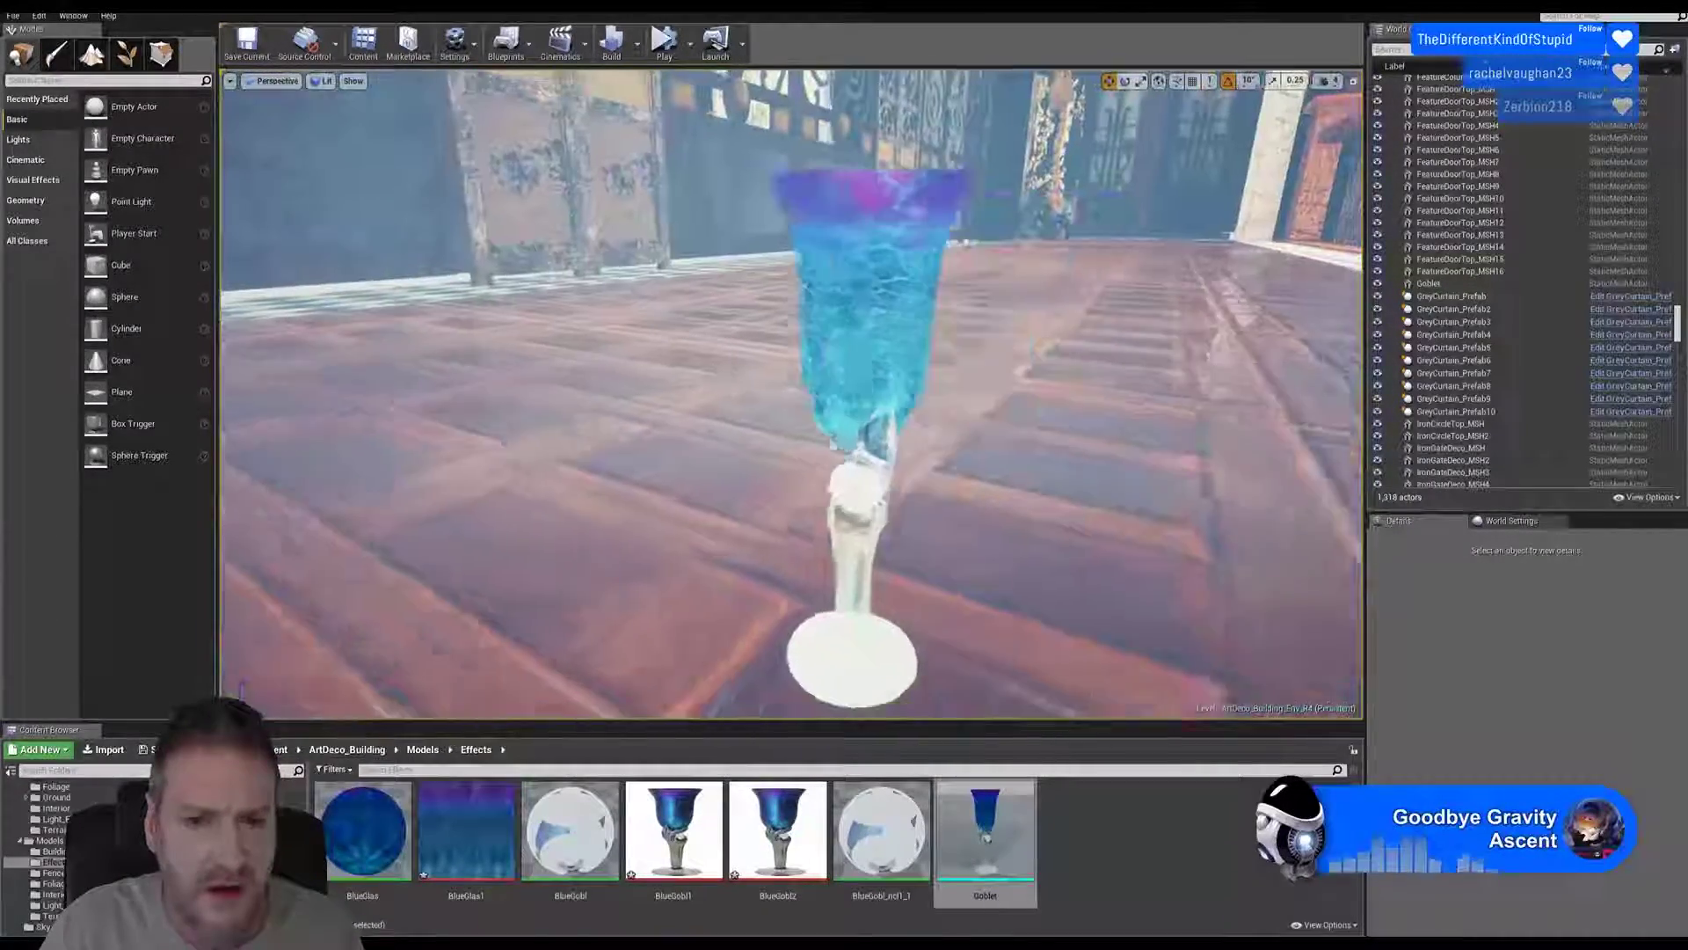
key("d")
right_click_drag(792, 395, 737, 376)
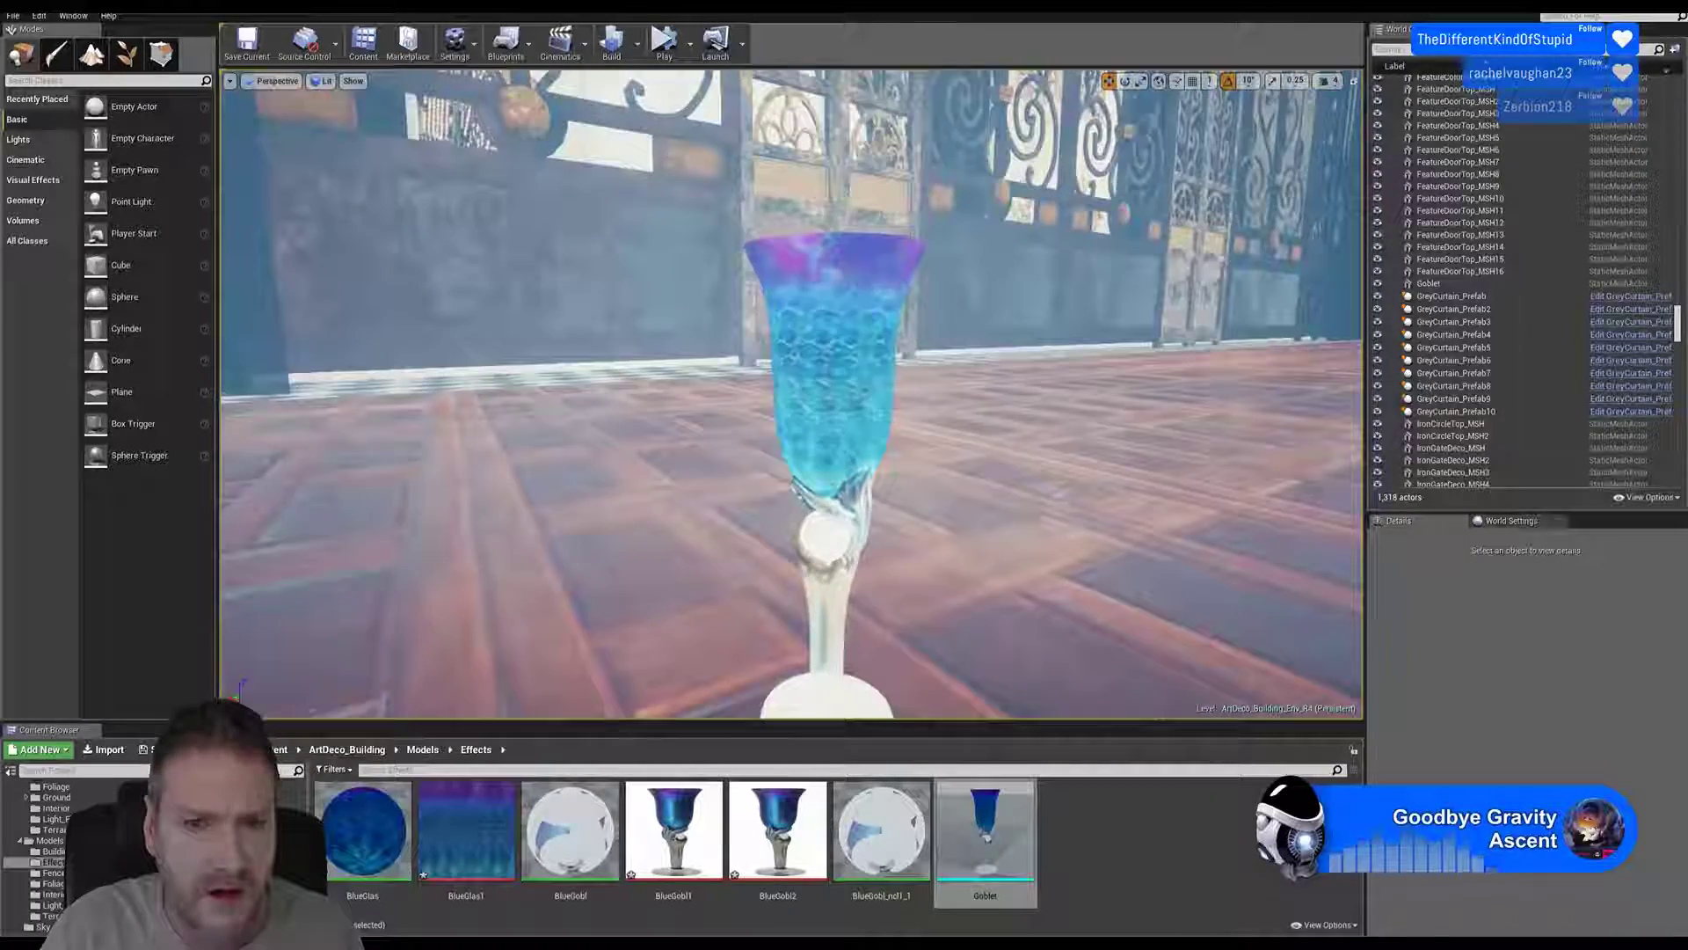
key("d")
key("a")
key("q")
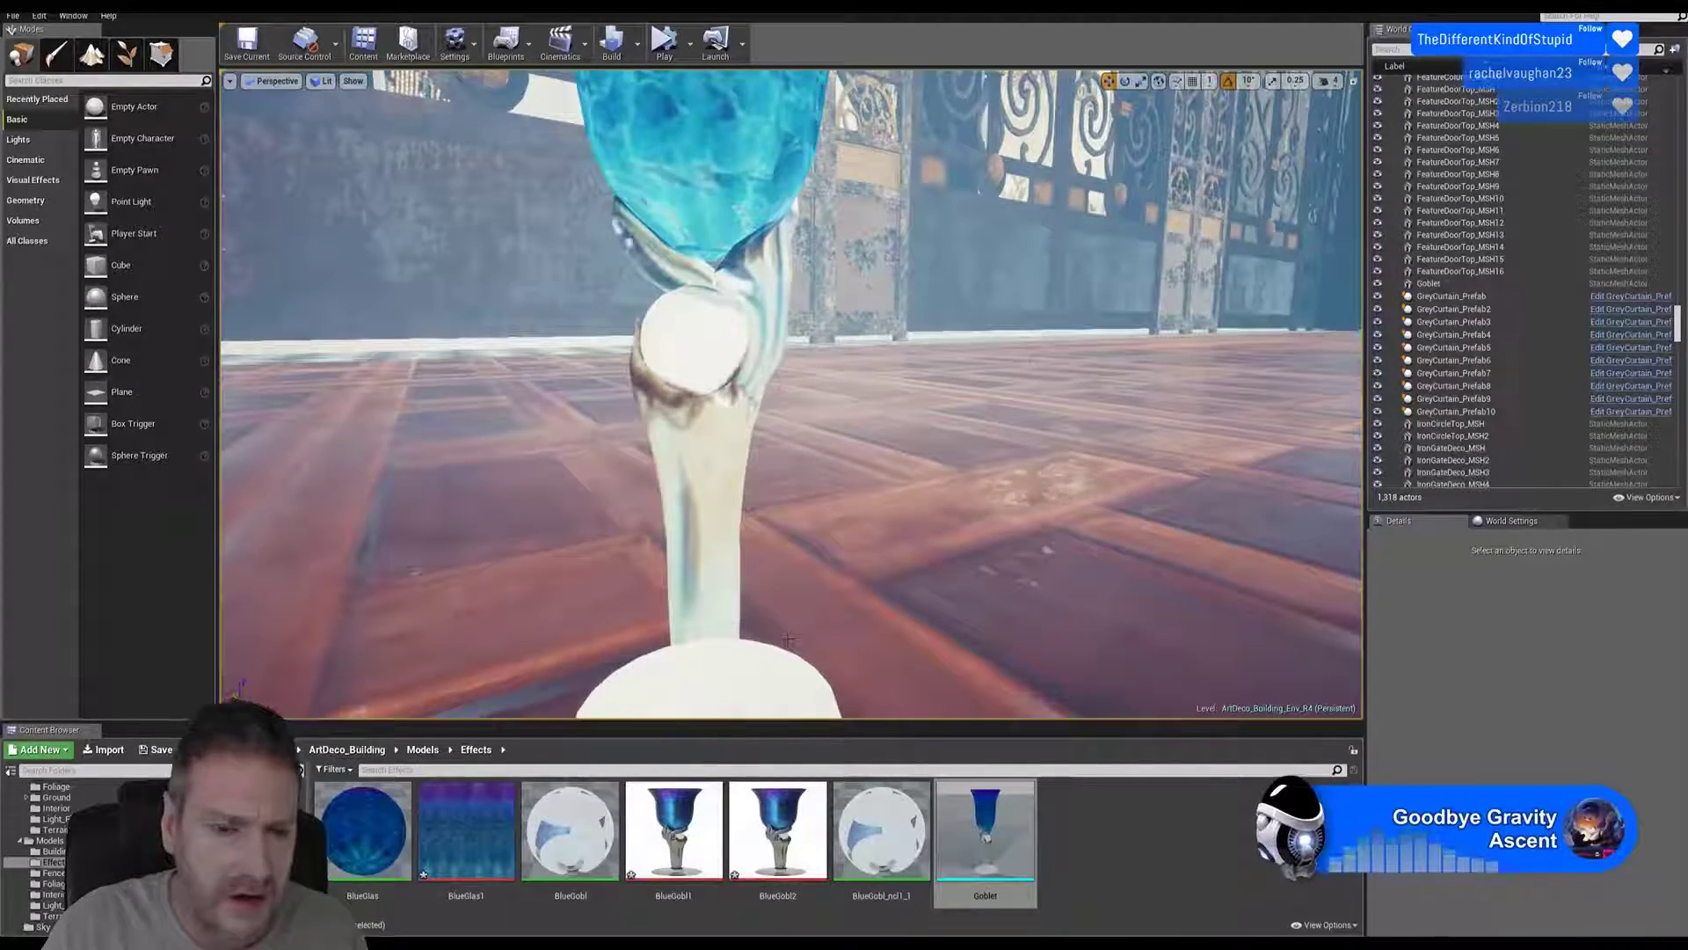
key("a")
key("q")
right_click_drag(788, 639, 1258, 609)
key("a")
key("q")
key("a")
key("e")
key("s")
key("a")
key("e")
key("a")
key("w")
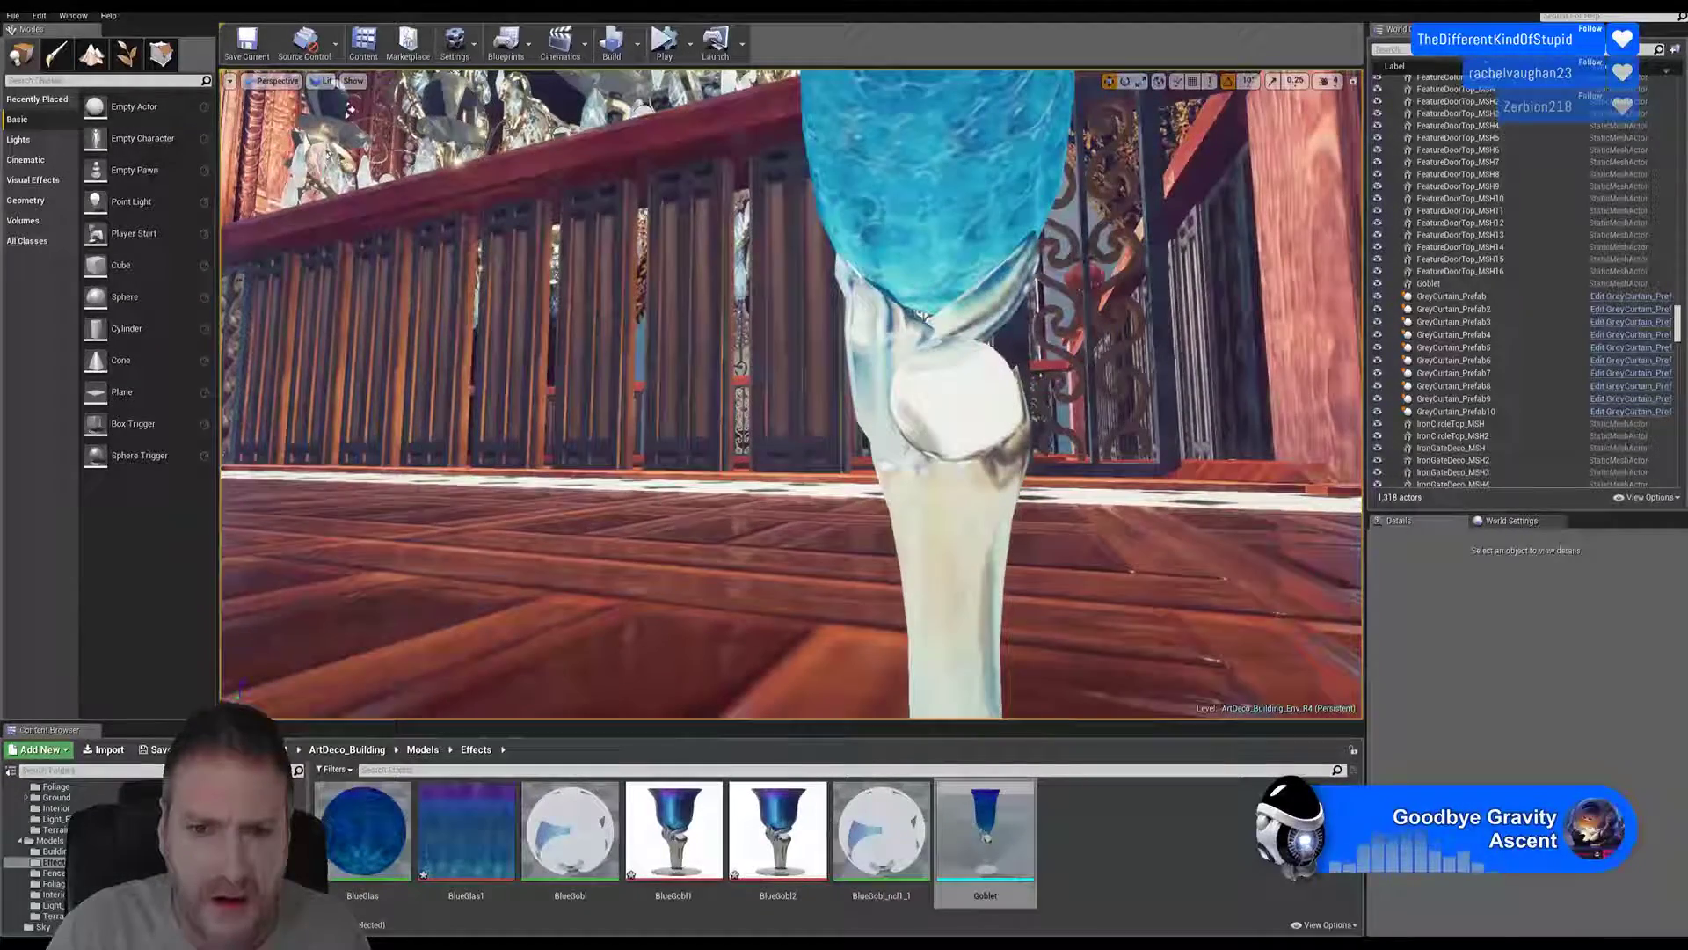
key("s")
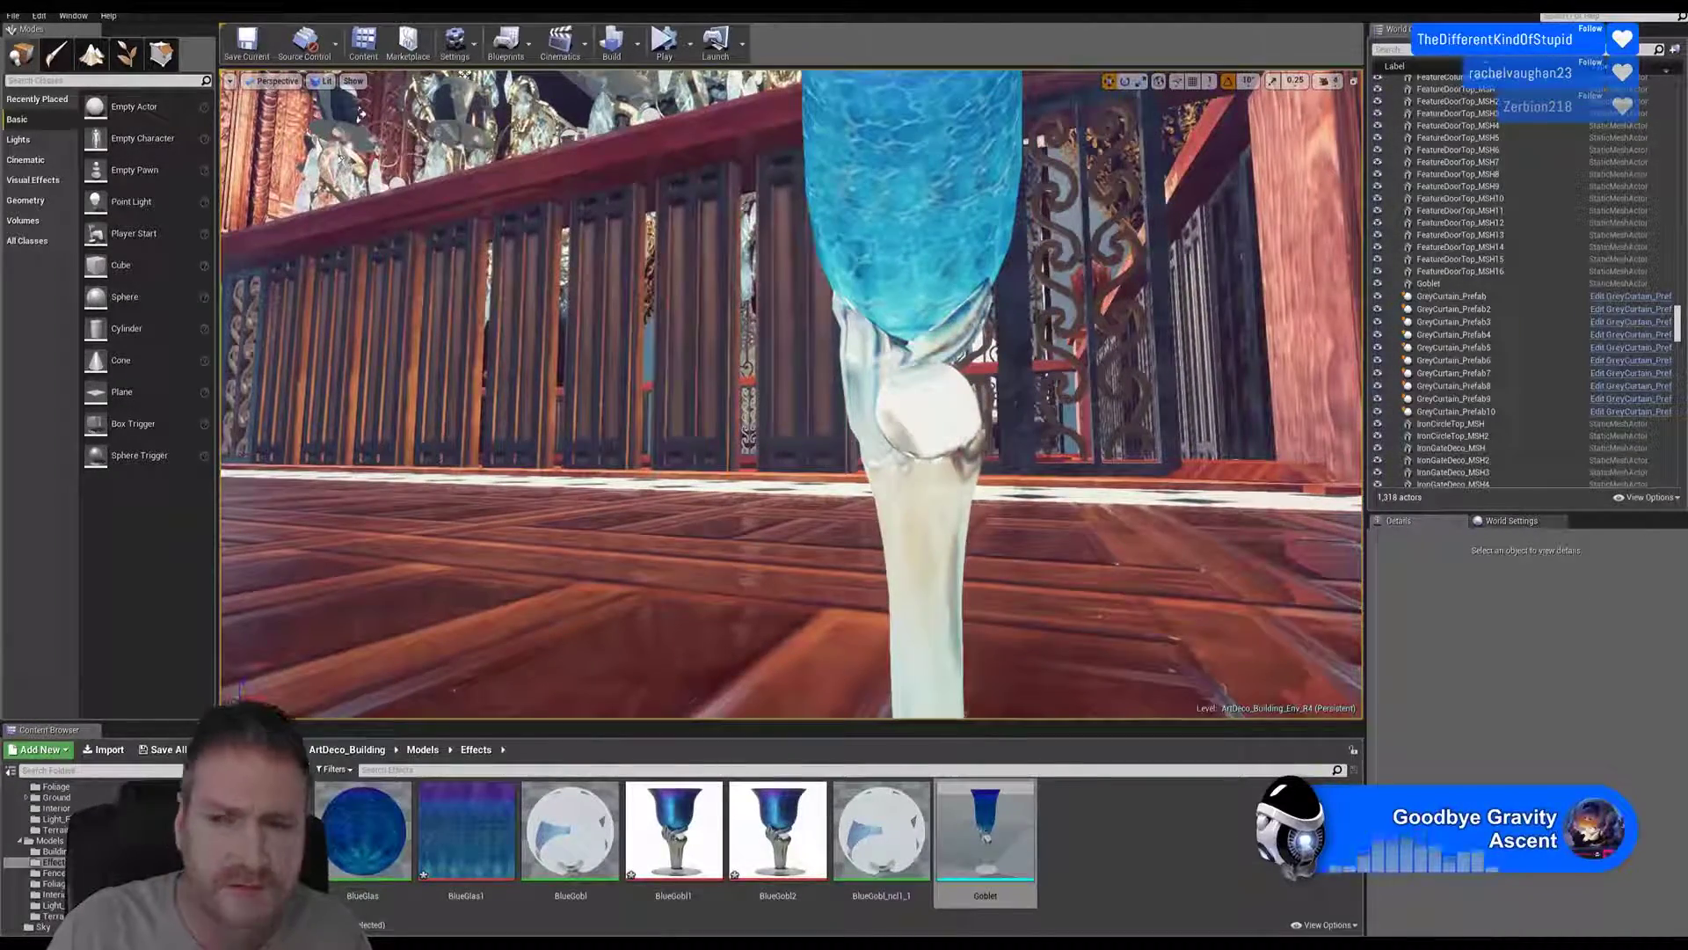
left_click_drag(1687, 130, 1687, 231)
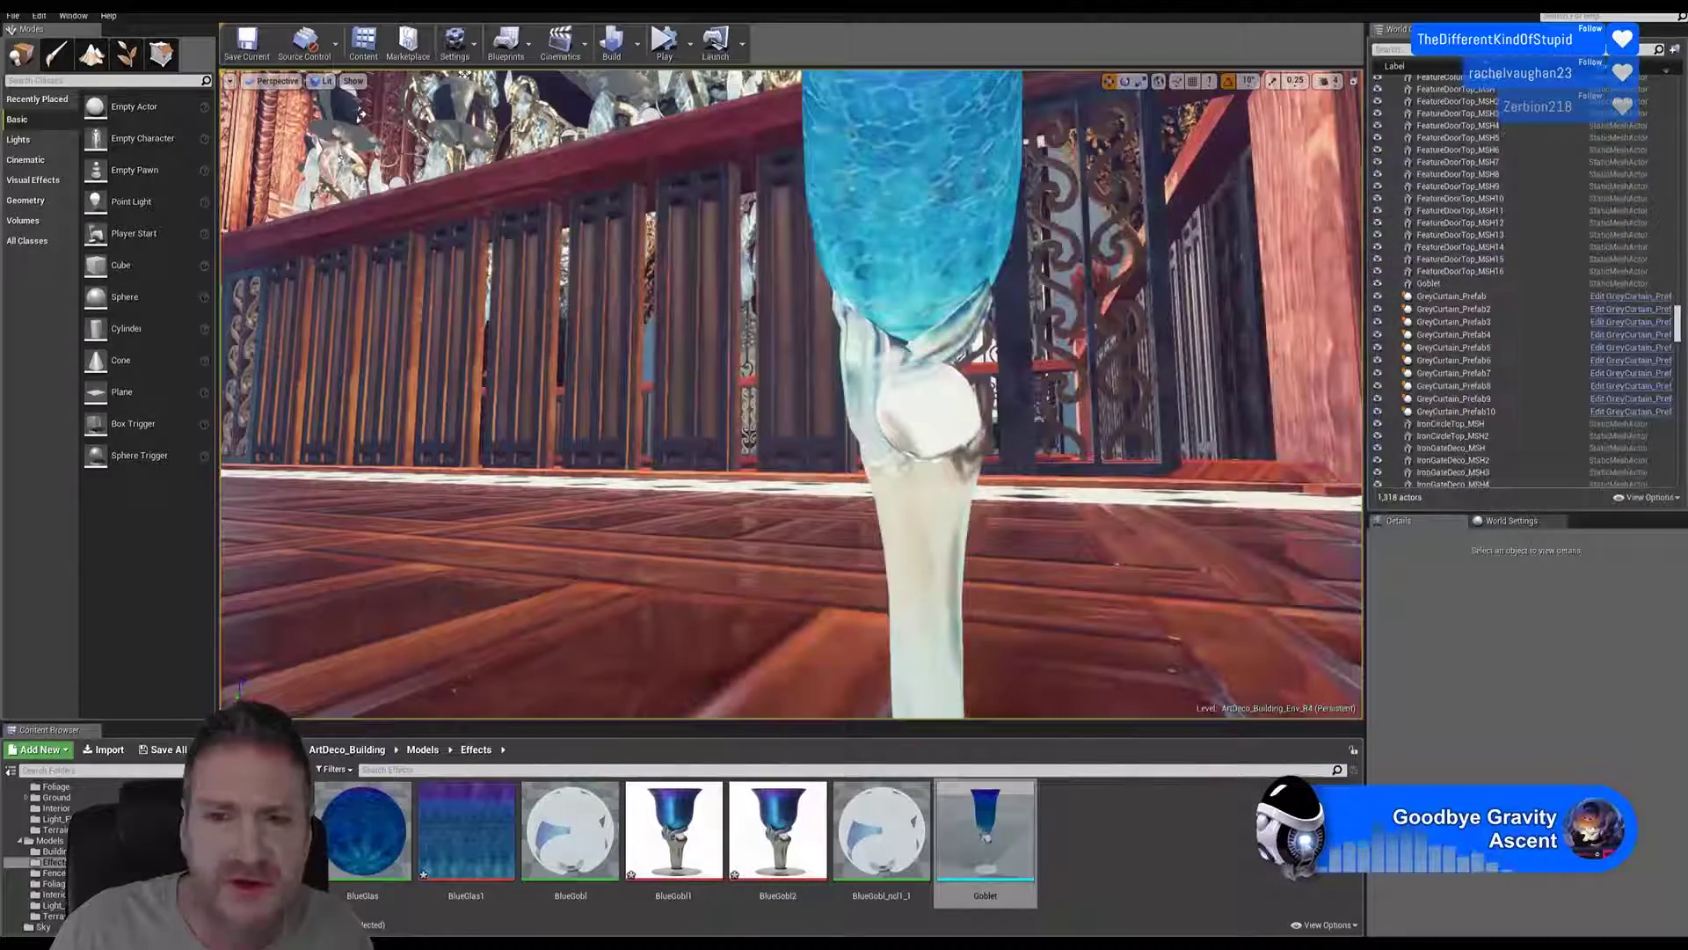
right_click_drag(792, 396, 919, 402)
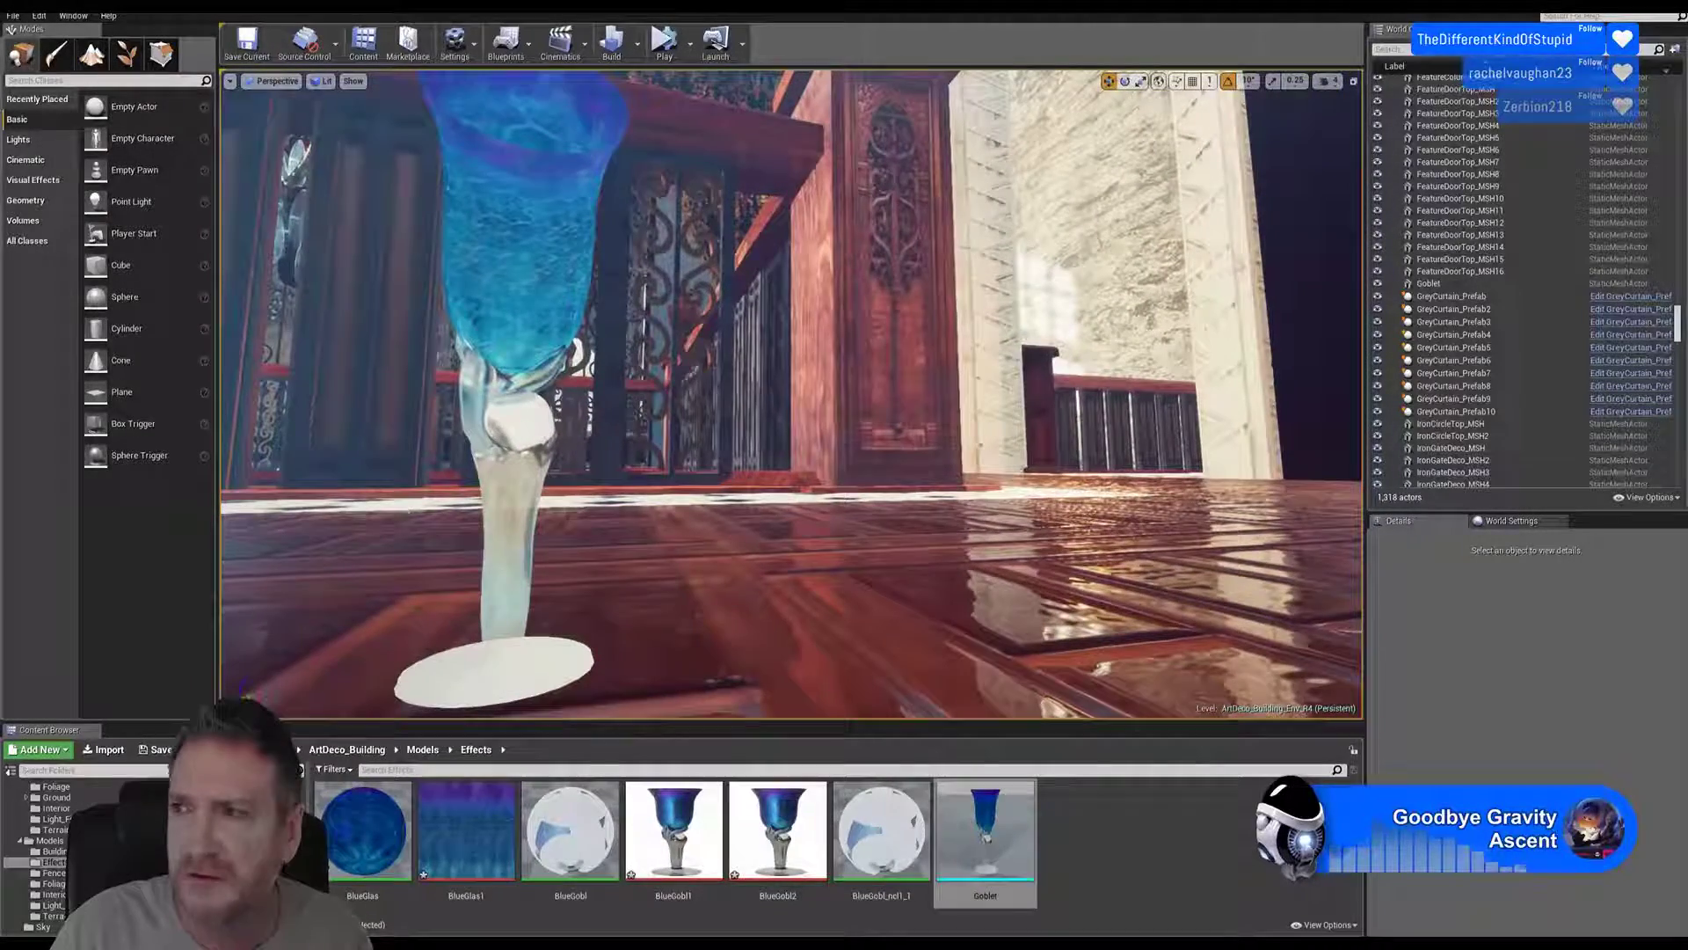
Step: Bring the asset editor window back beside the goblet, set BlueGobl's opacity constant to 0.1 and save the material
left_click_drag(1687, 180, 1194, 69)
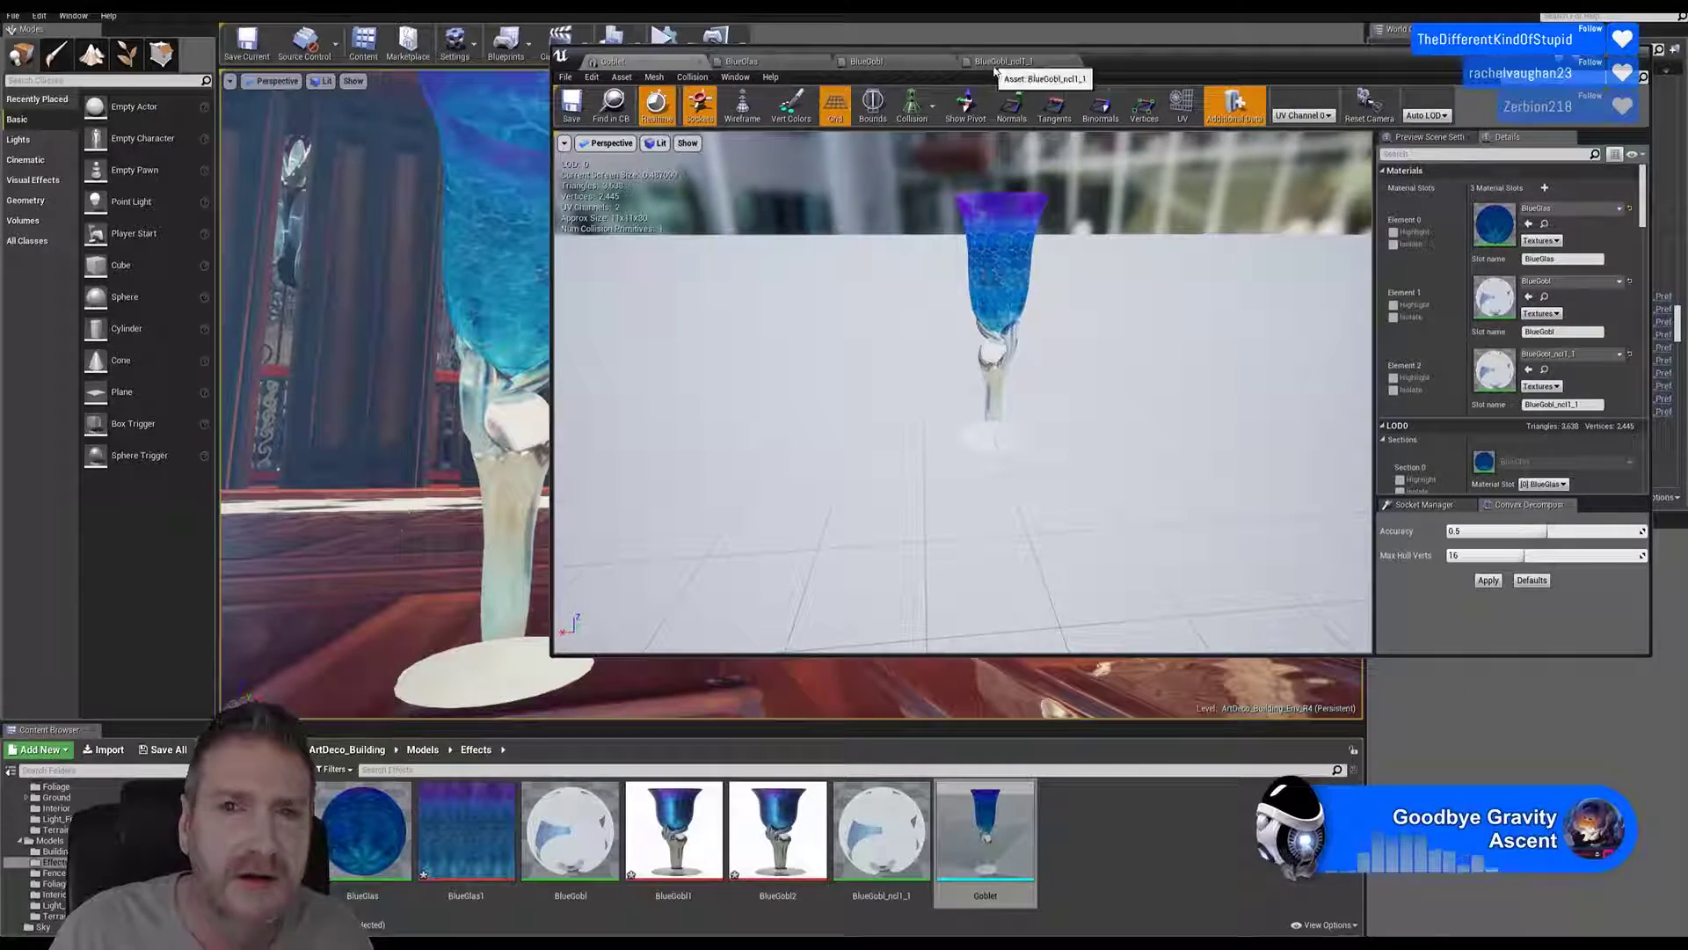
left_click(998, 63)
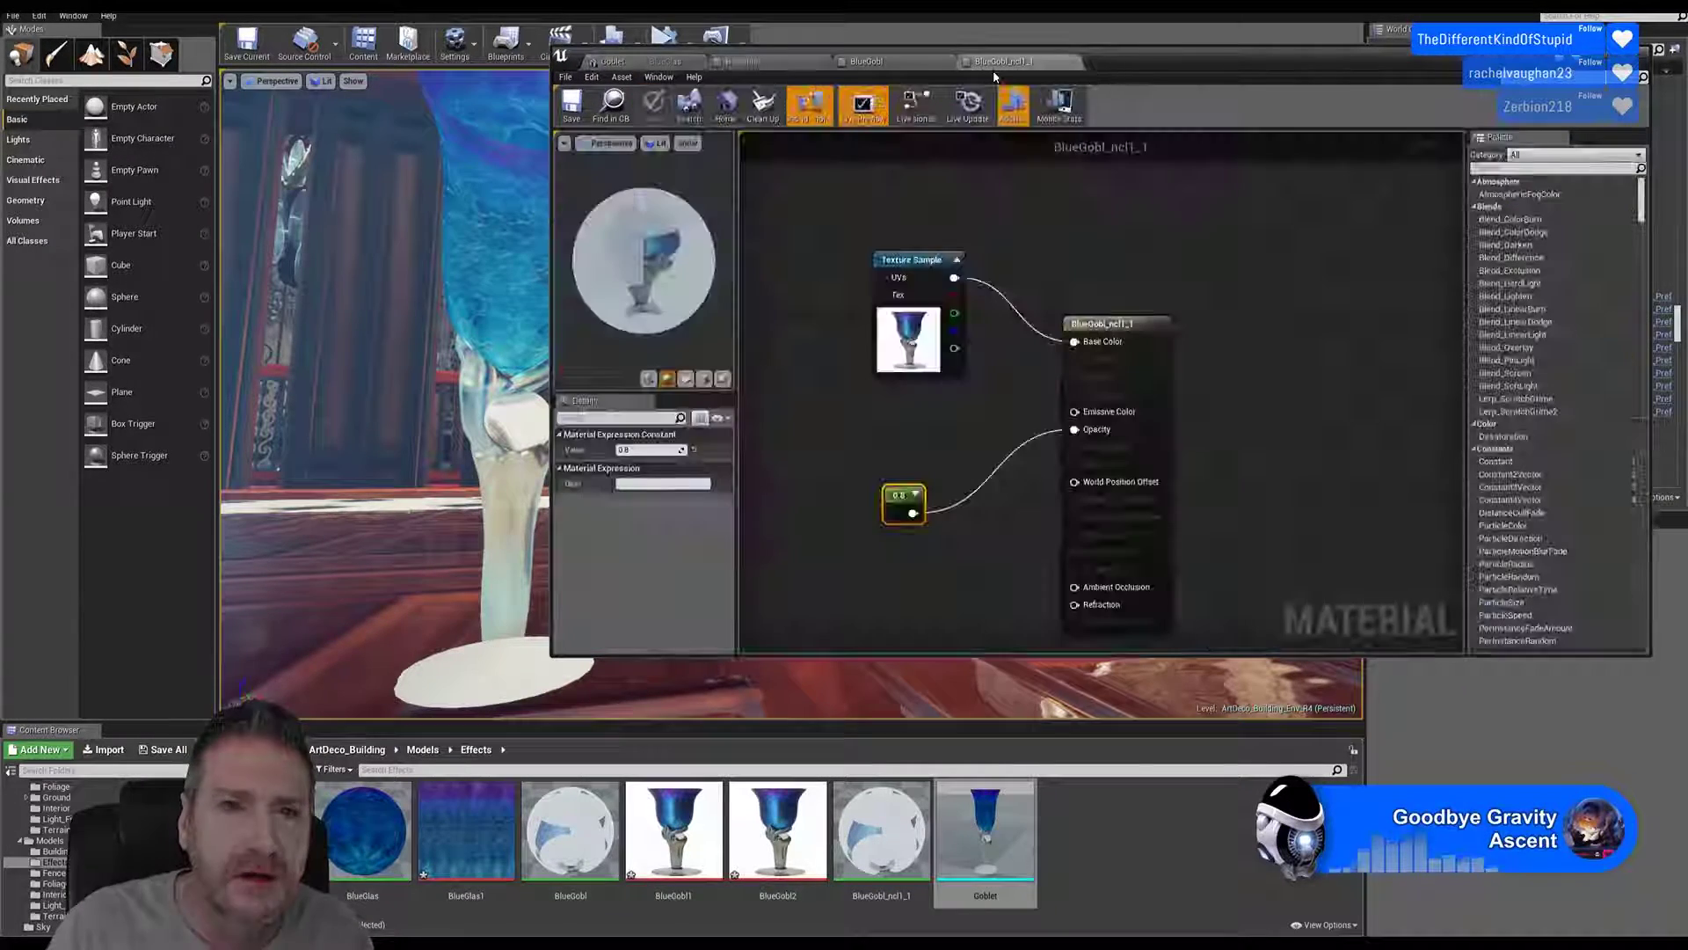
left_click(895, 62)
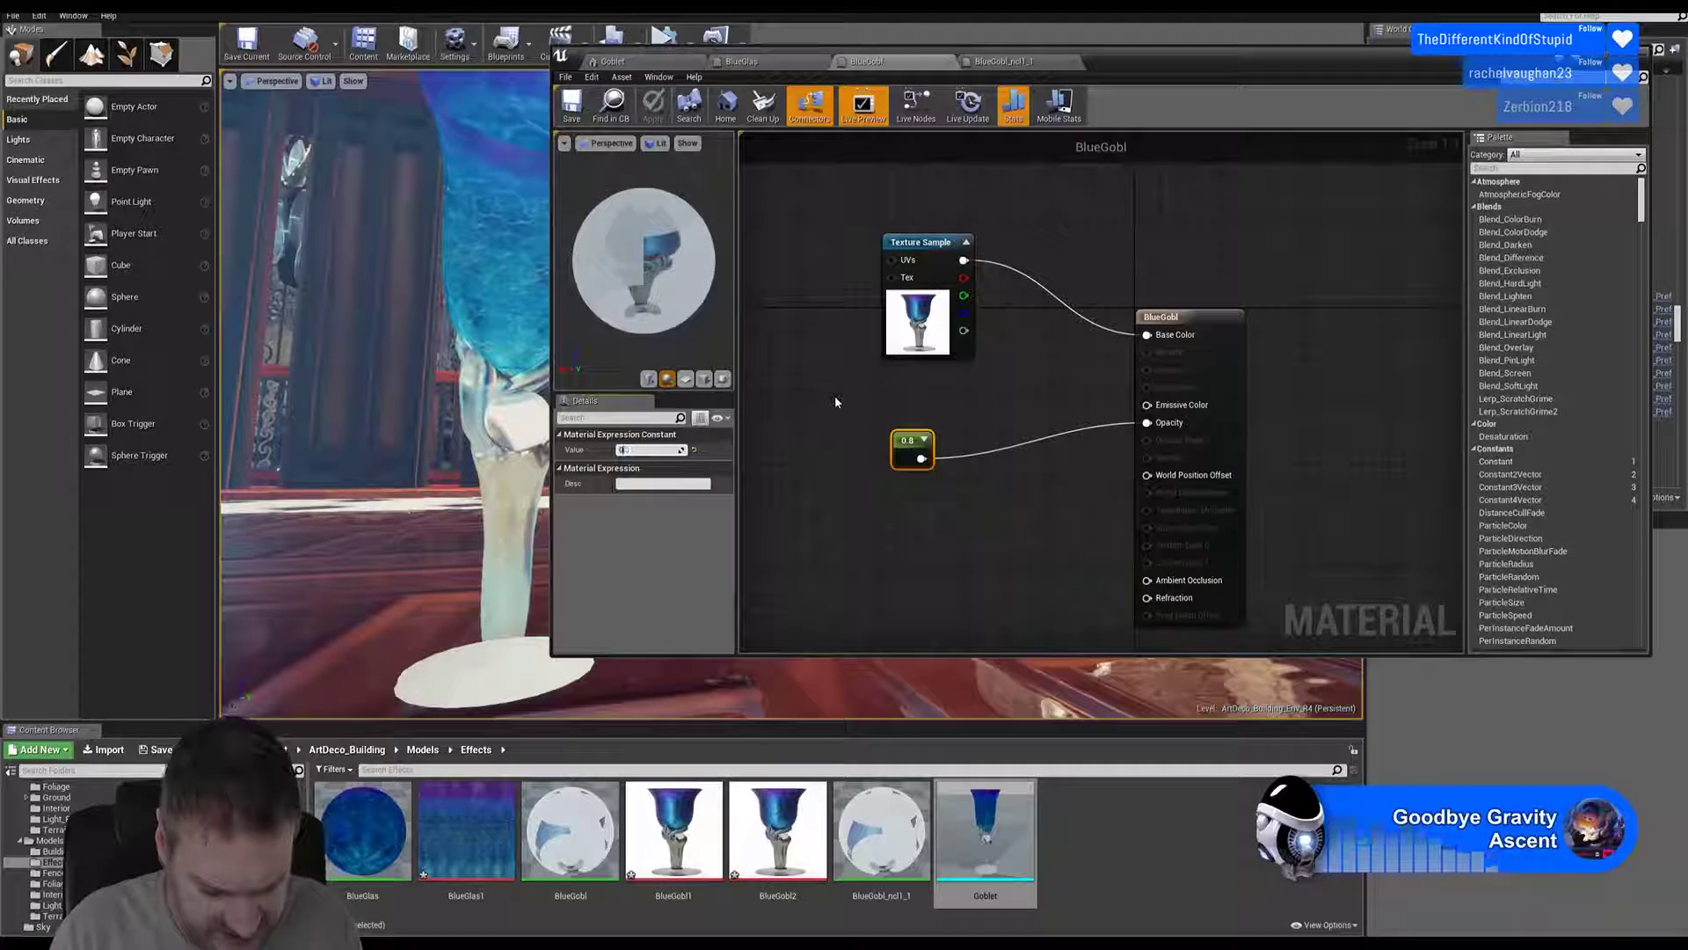
type("0.1")
key("Return")
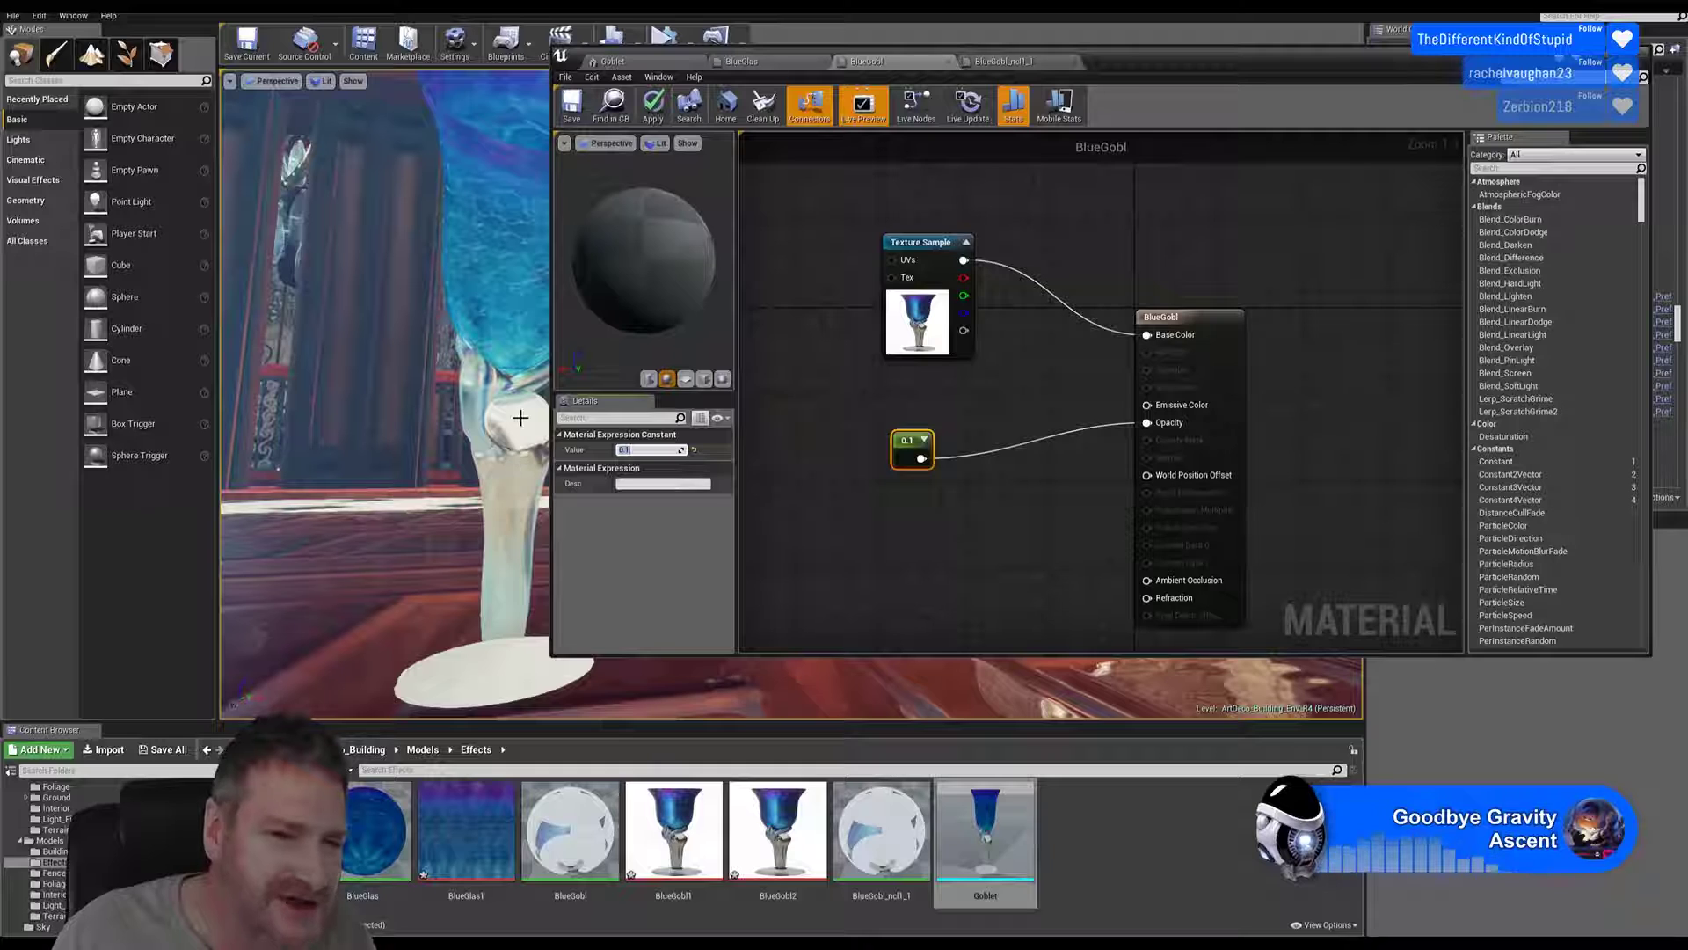
left_click(571, 104)
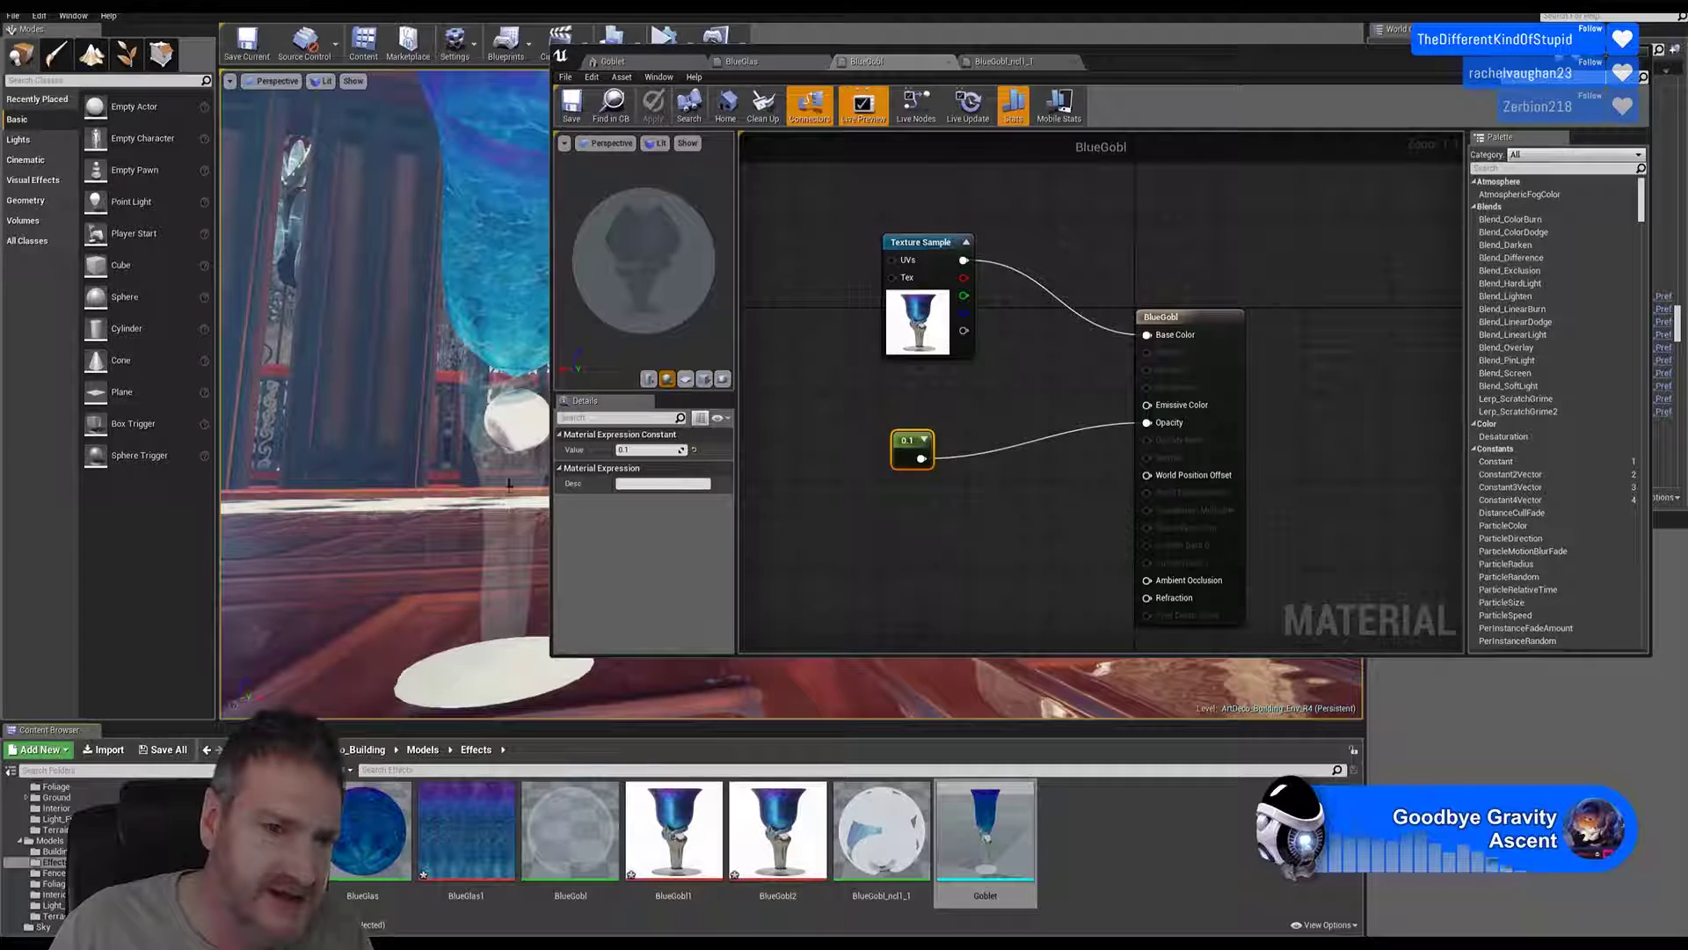
Step: Set the constant feeding Opacity in the BlueGobl material to 0.4 and save the material
left_click(1201, 328)
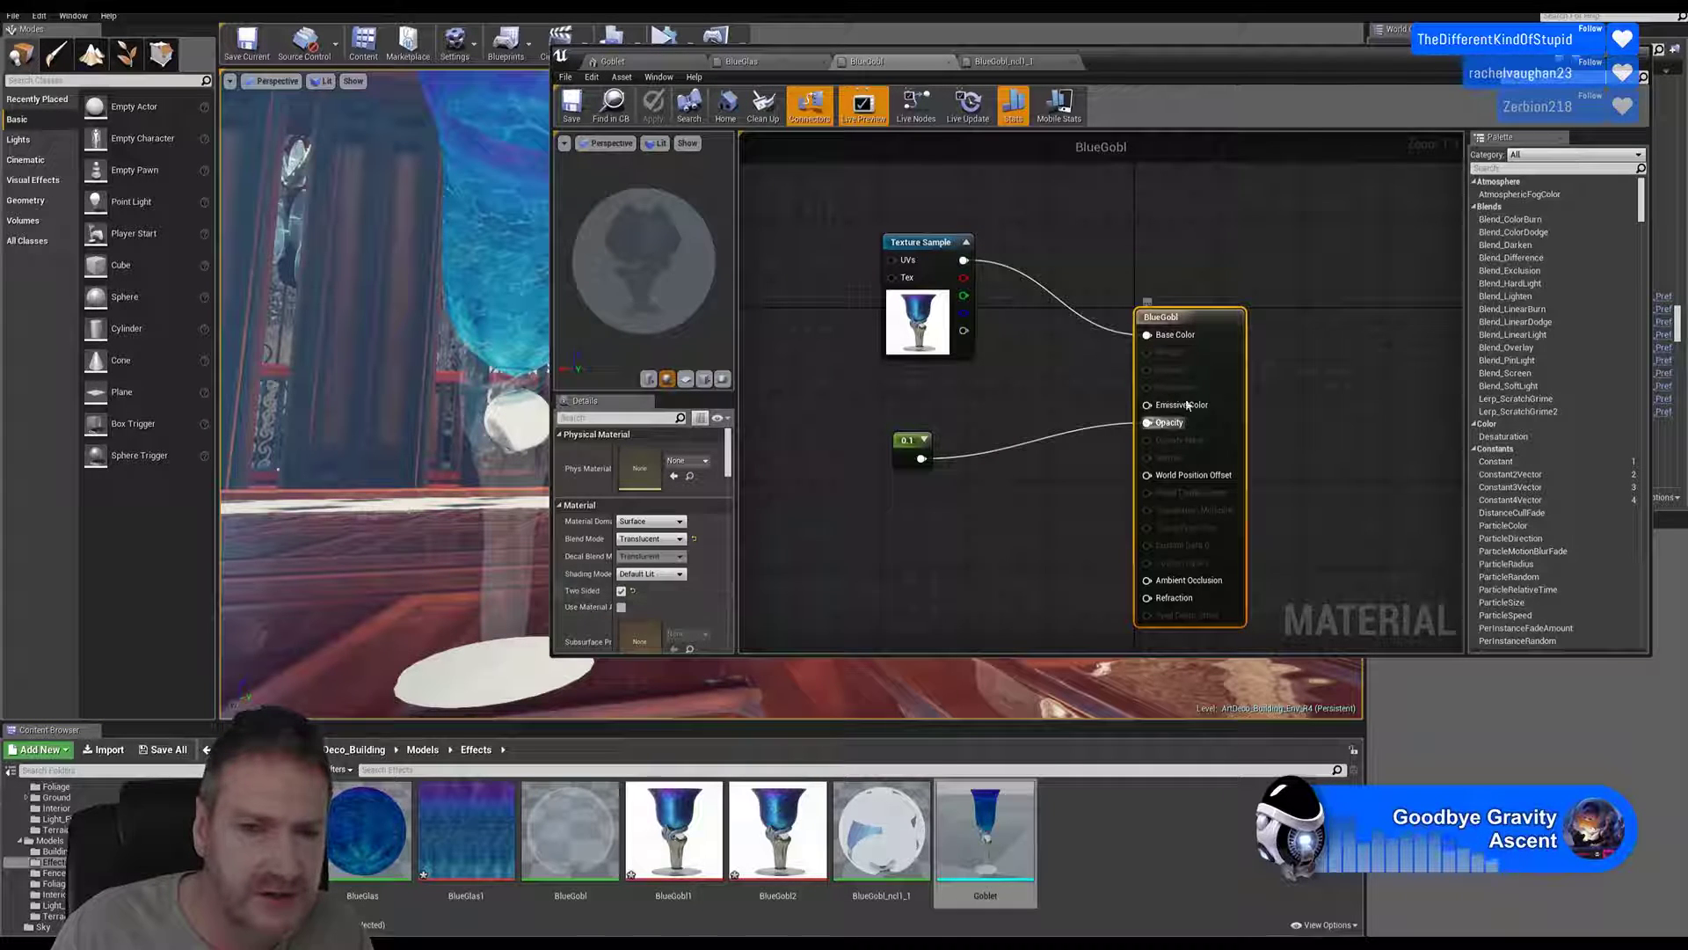
left_click(912, 437)
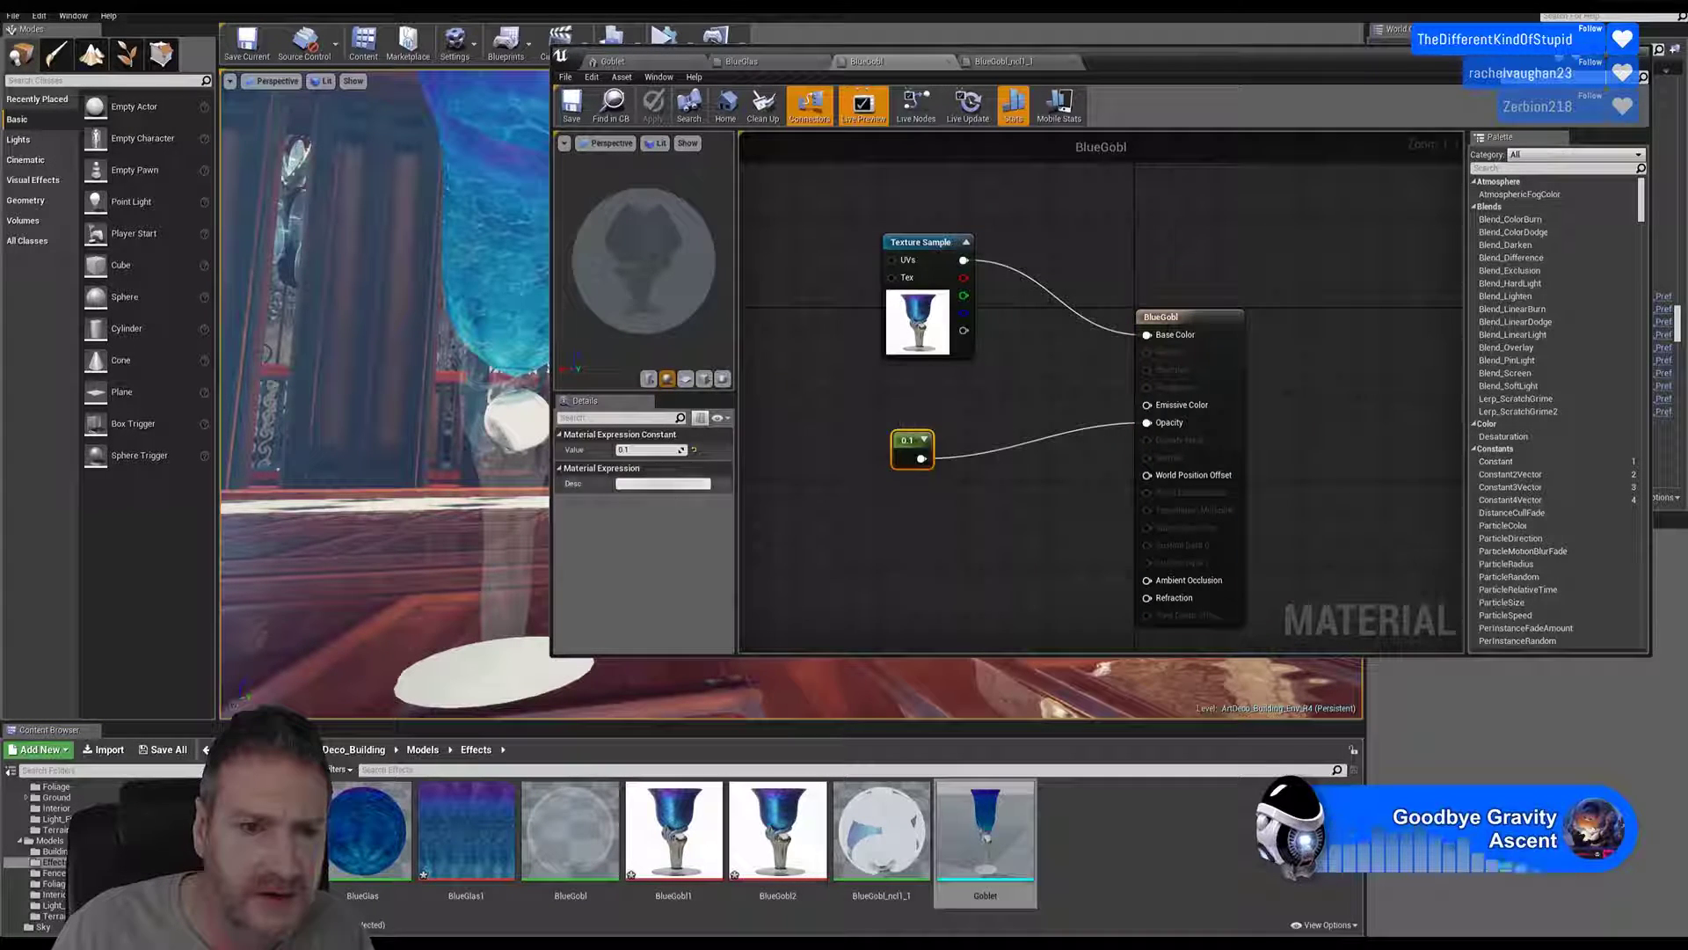
left_click(625, 451)
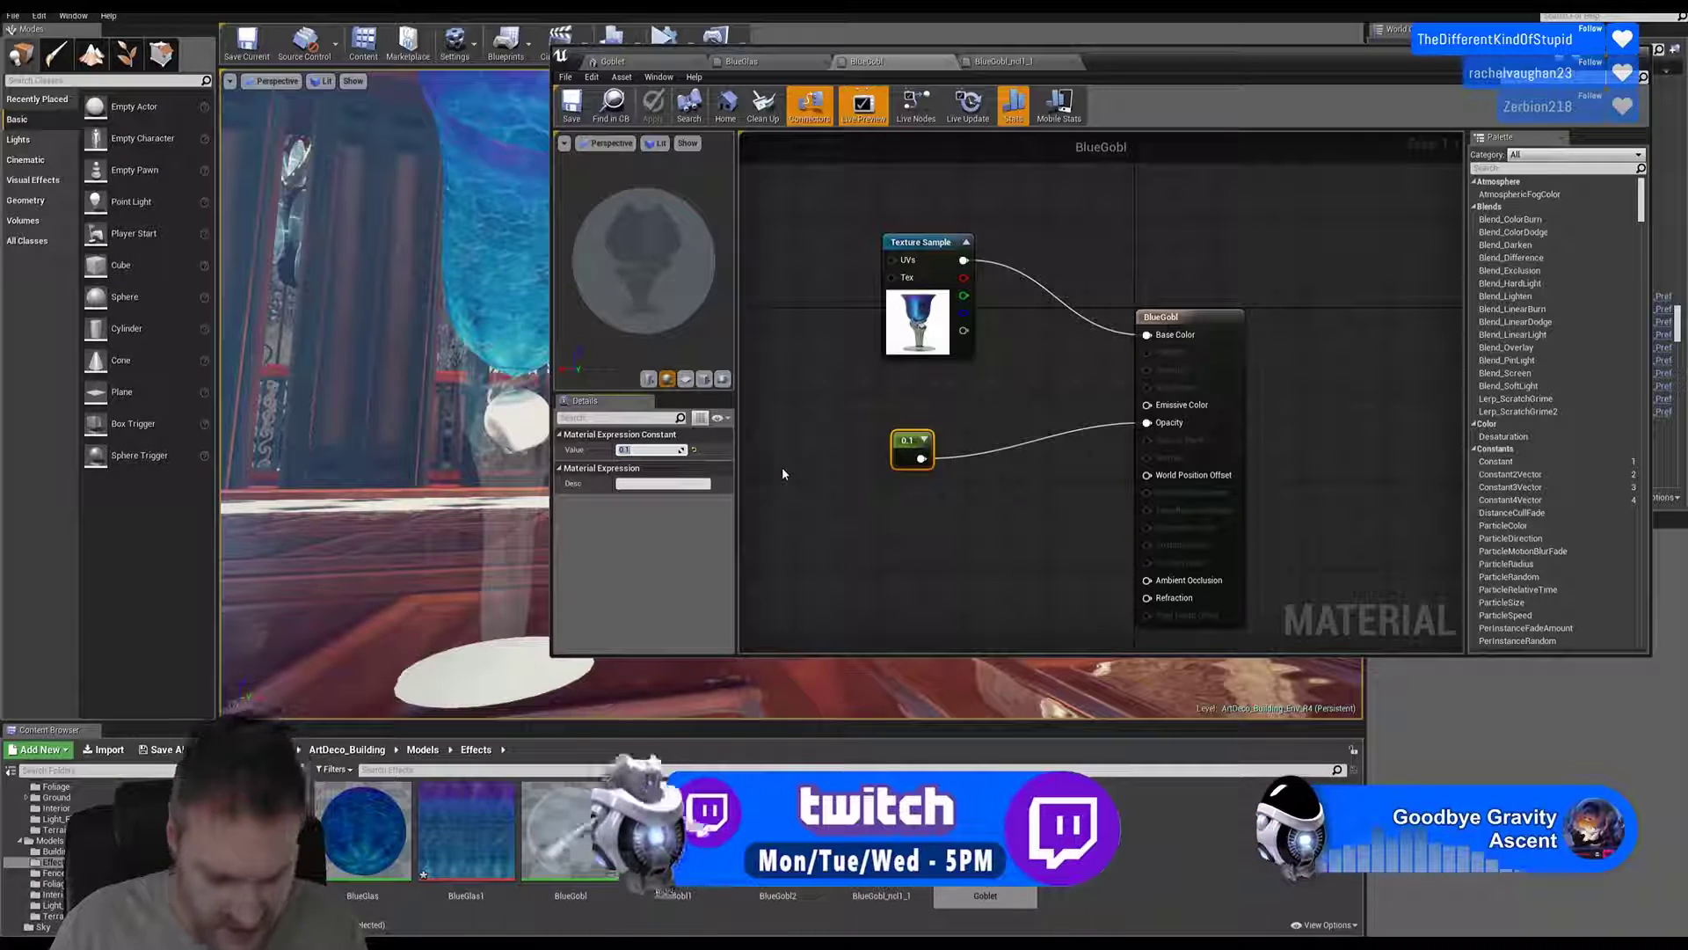
type("0.4")
key("Return")
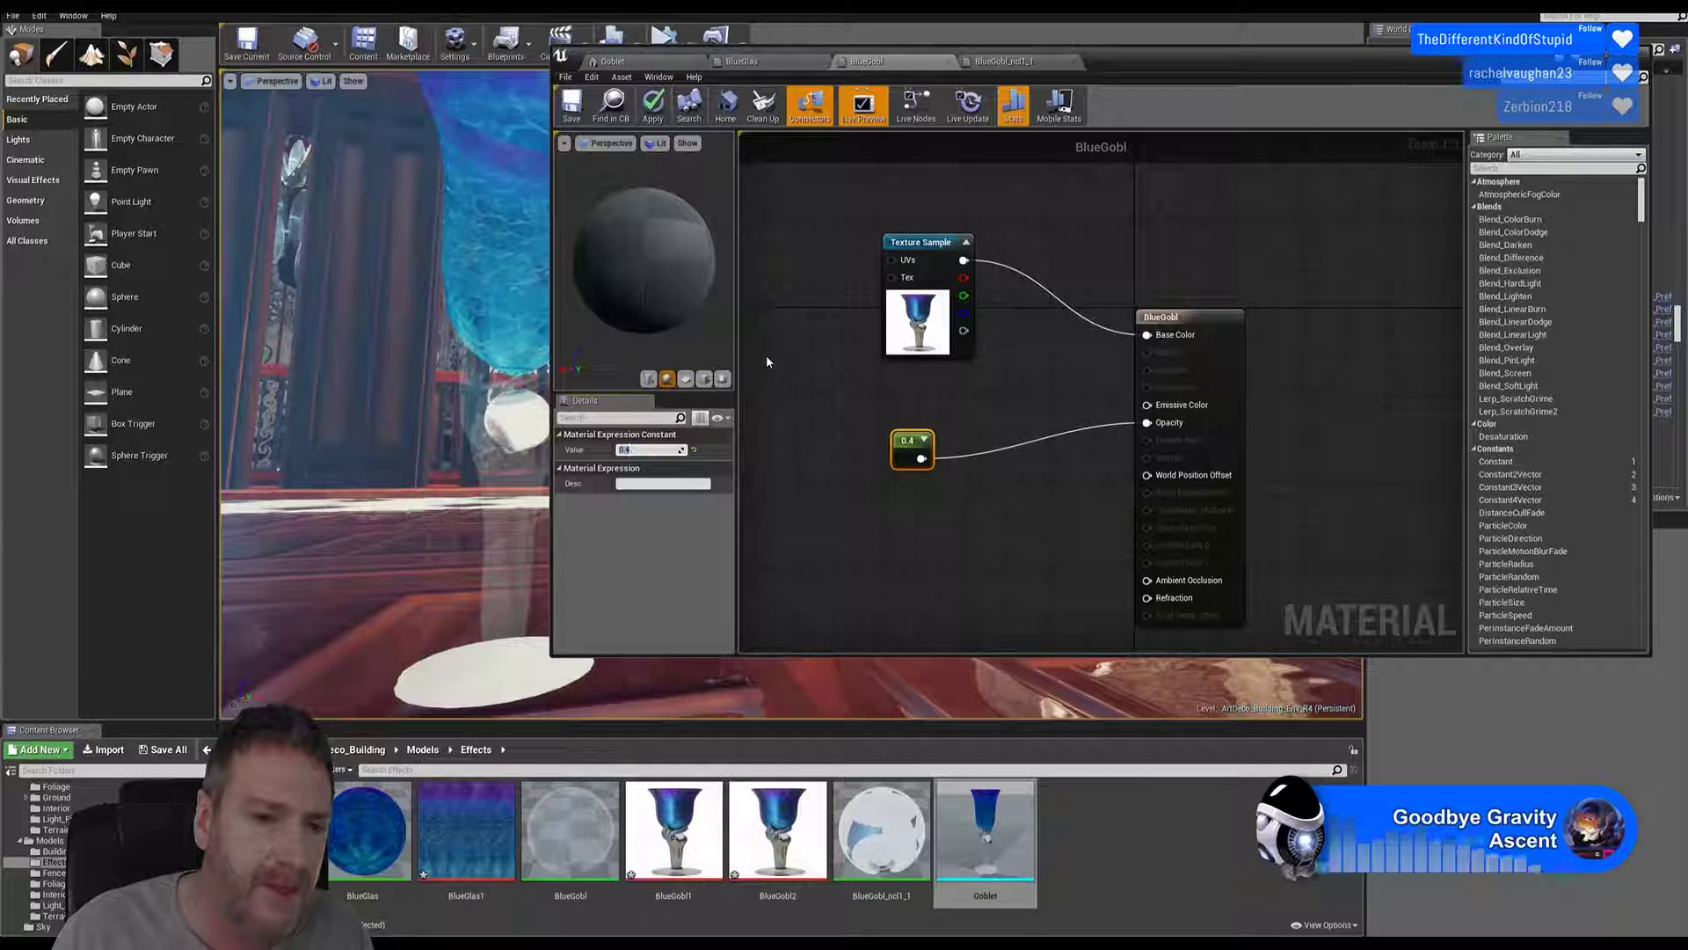
left_click(578, 112)
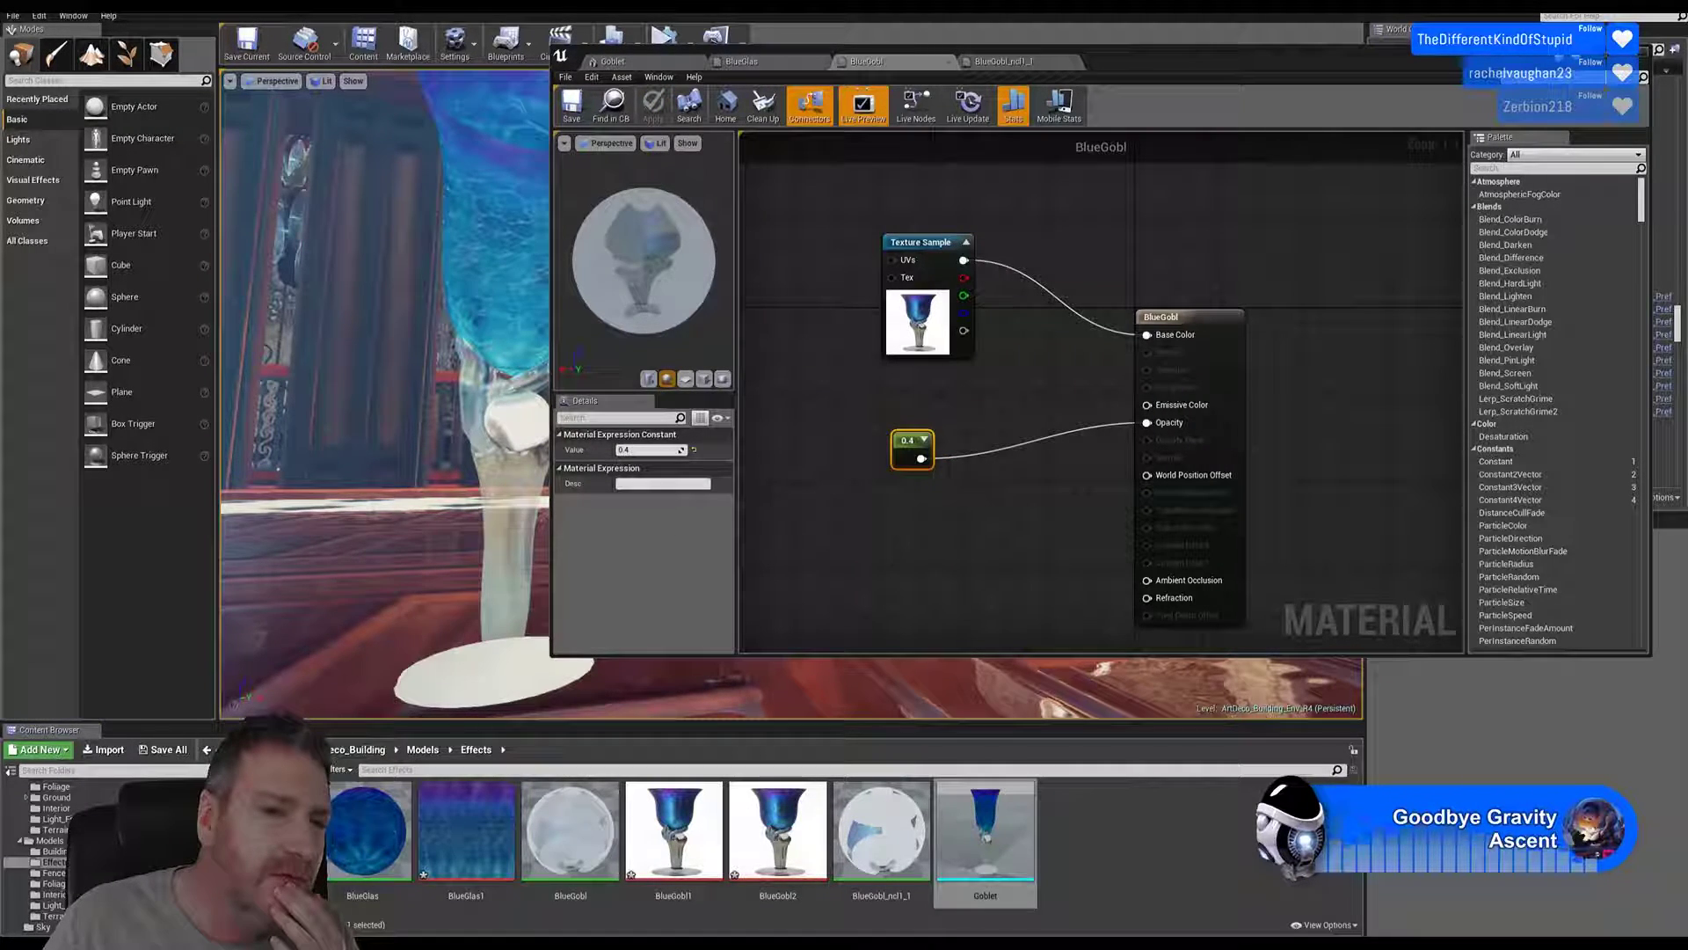
right_click_drag(510, 514, 547, 502)
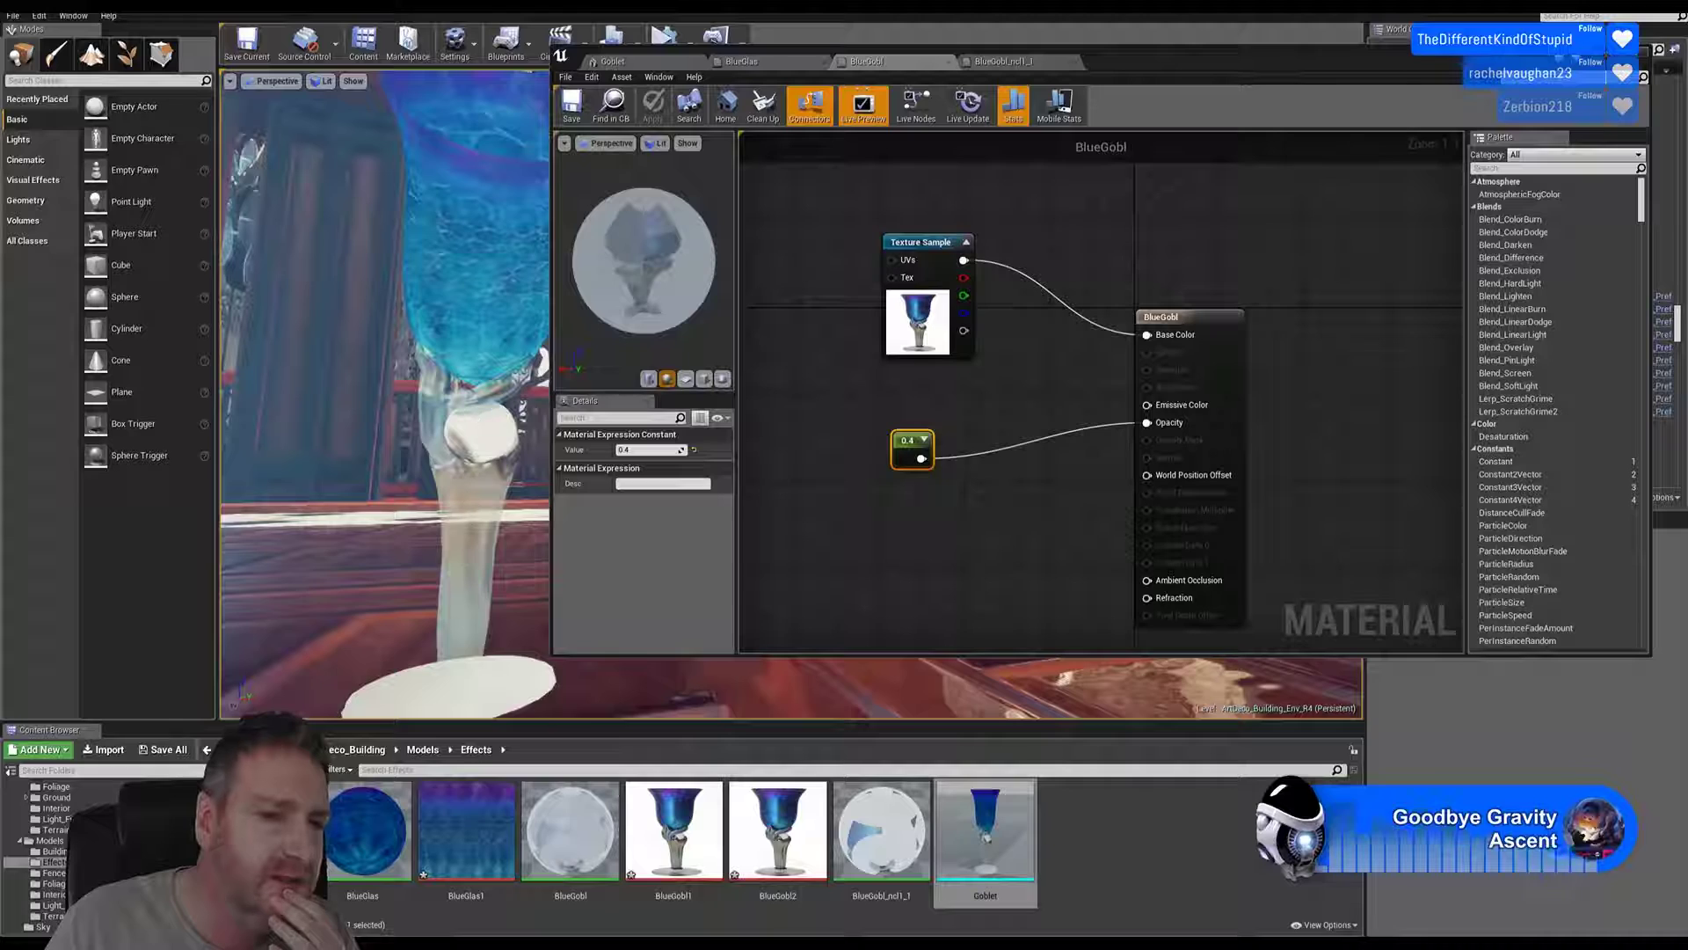
right_click_drag(495, 458, 487, 471)
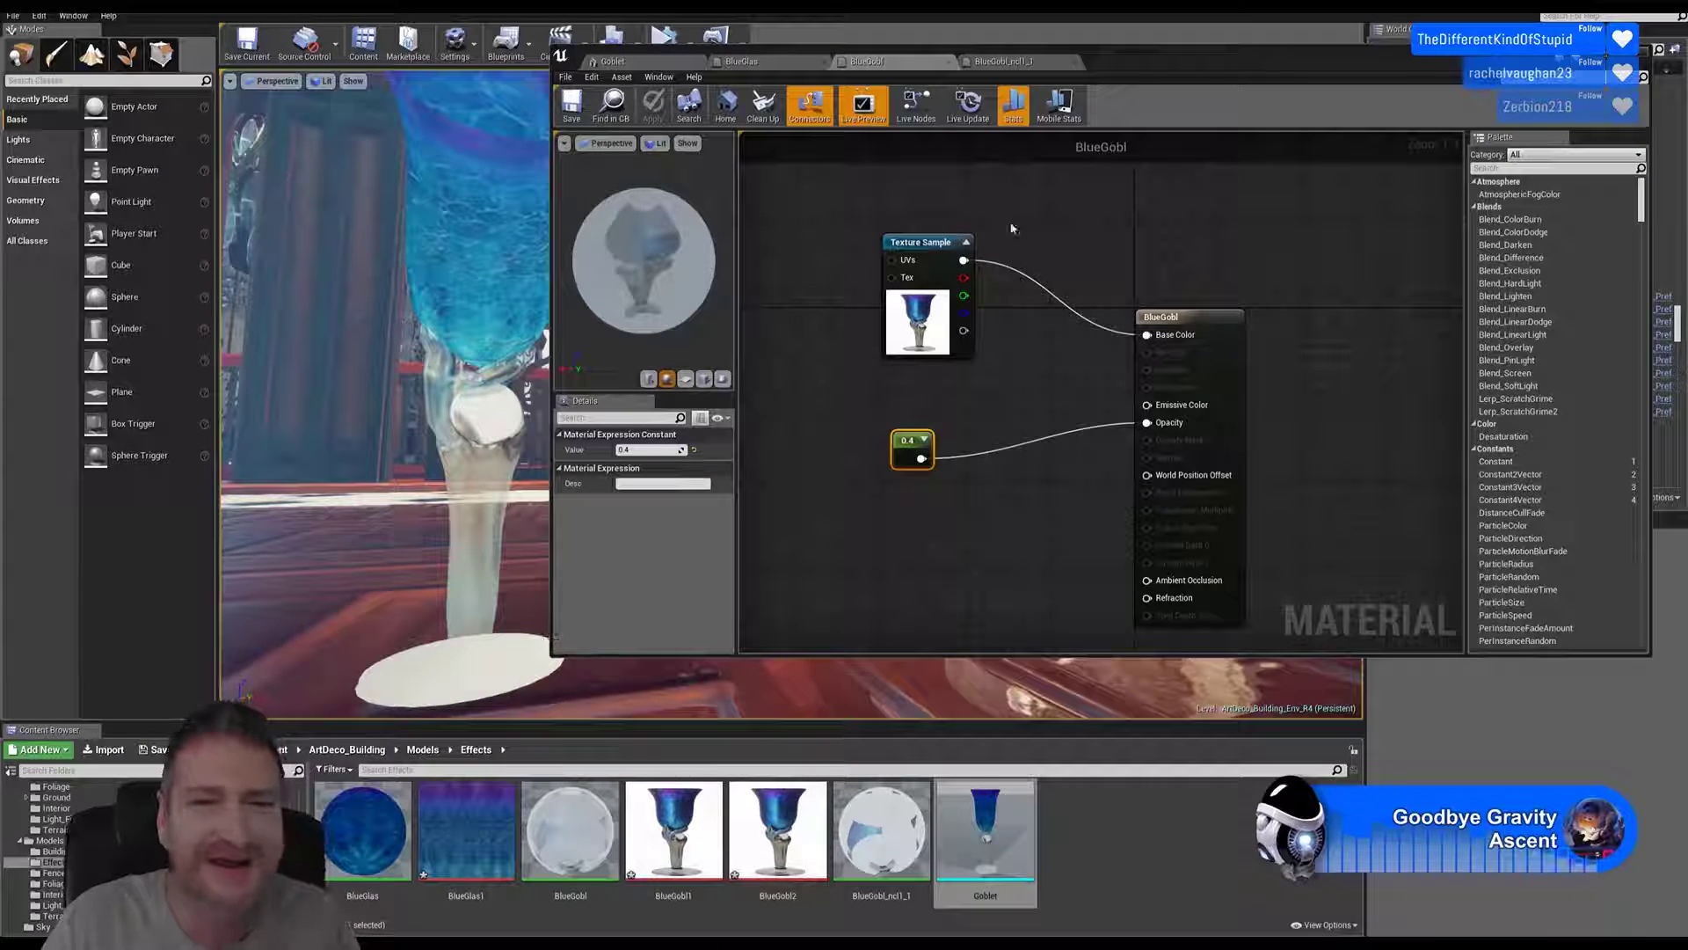
Step: Set the opacity constant of the BlueGobl_ncl1_1 material to 0.5 and save the material
left_click(1002, 62)
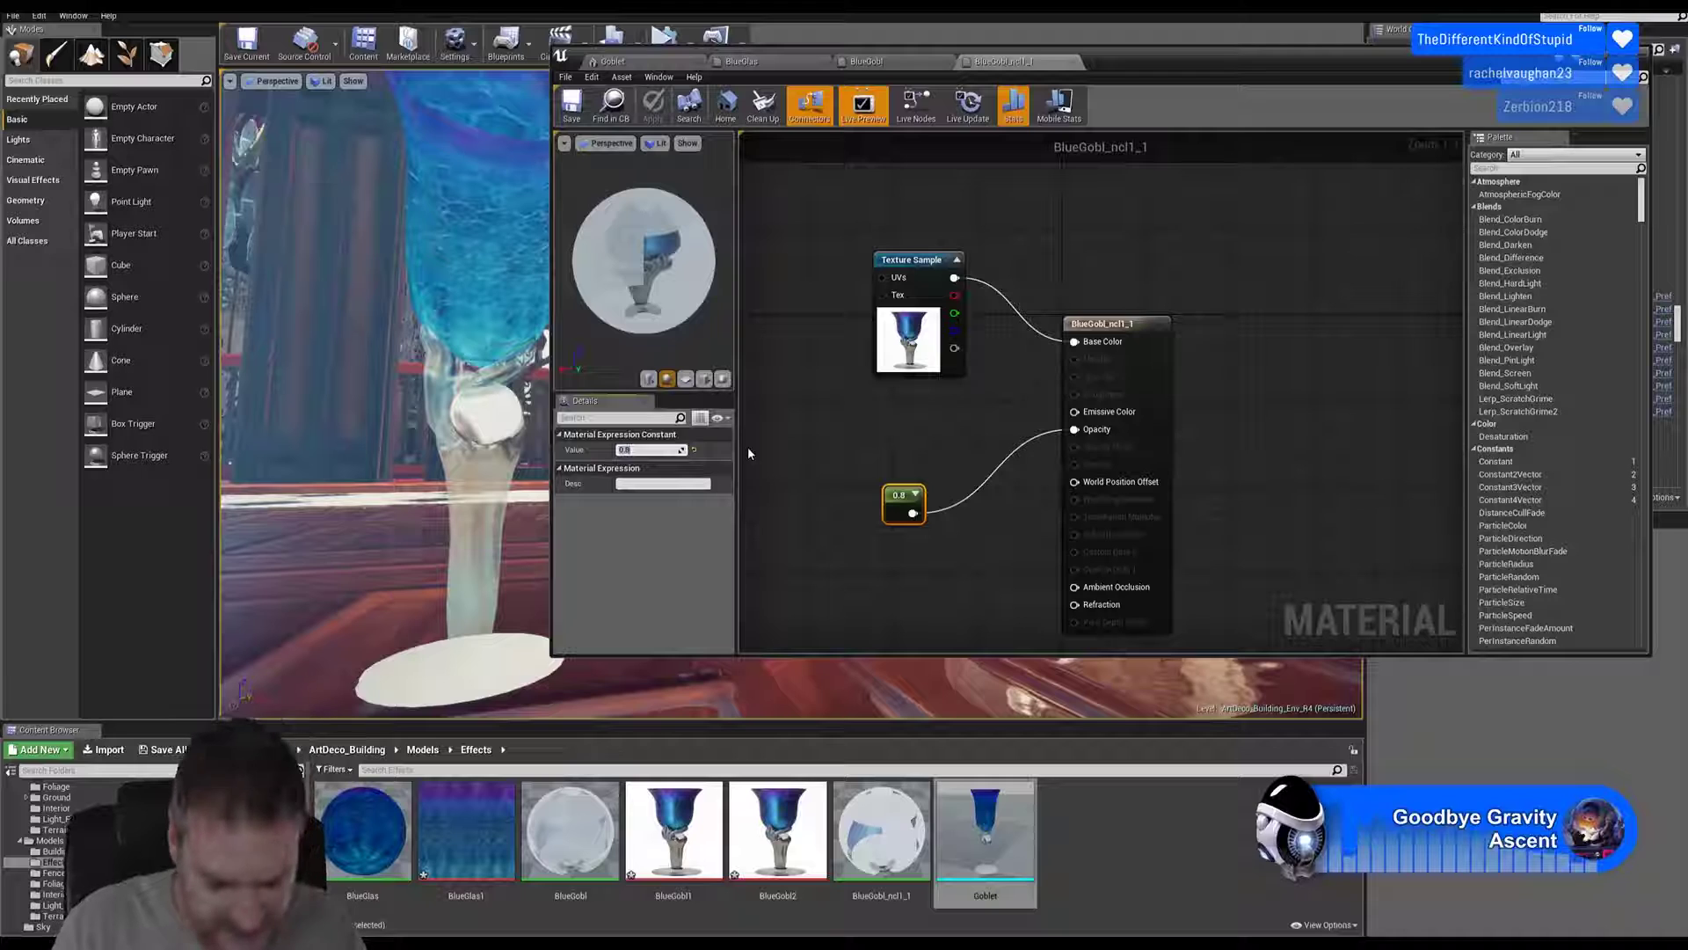
type("0.6")
key("Return")
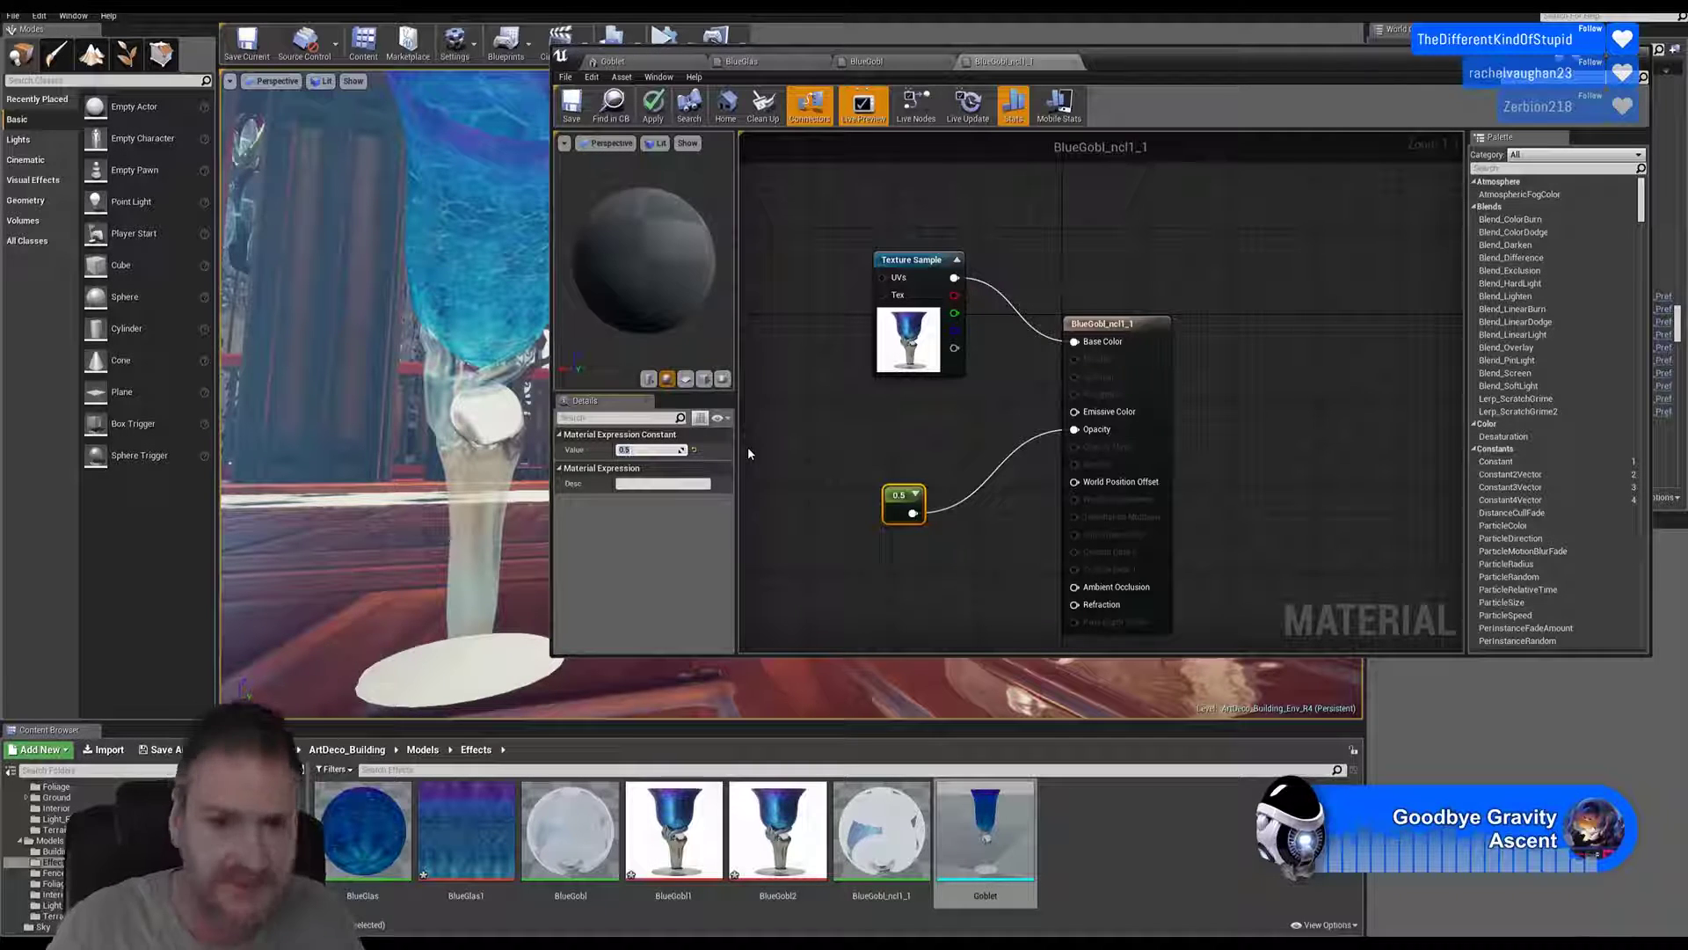
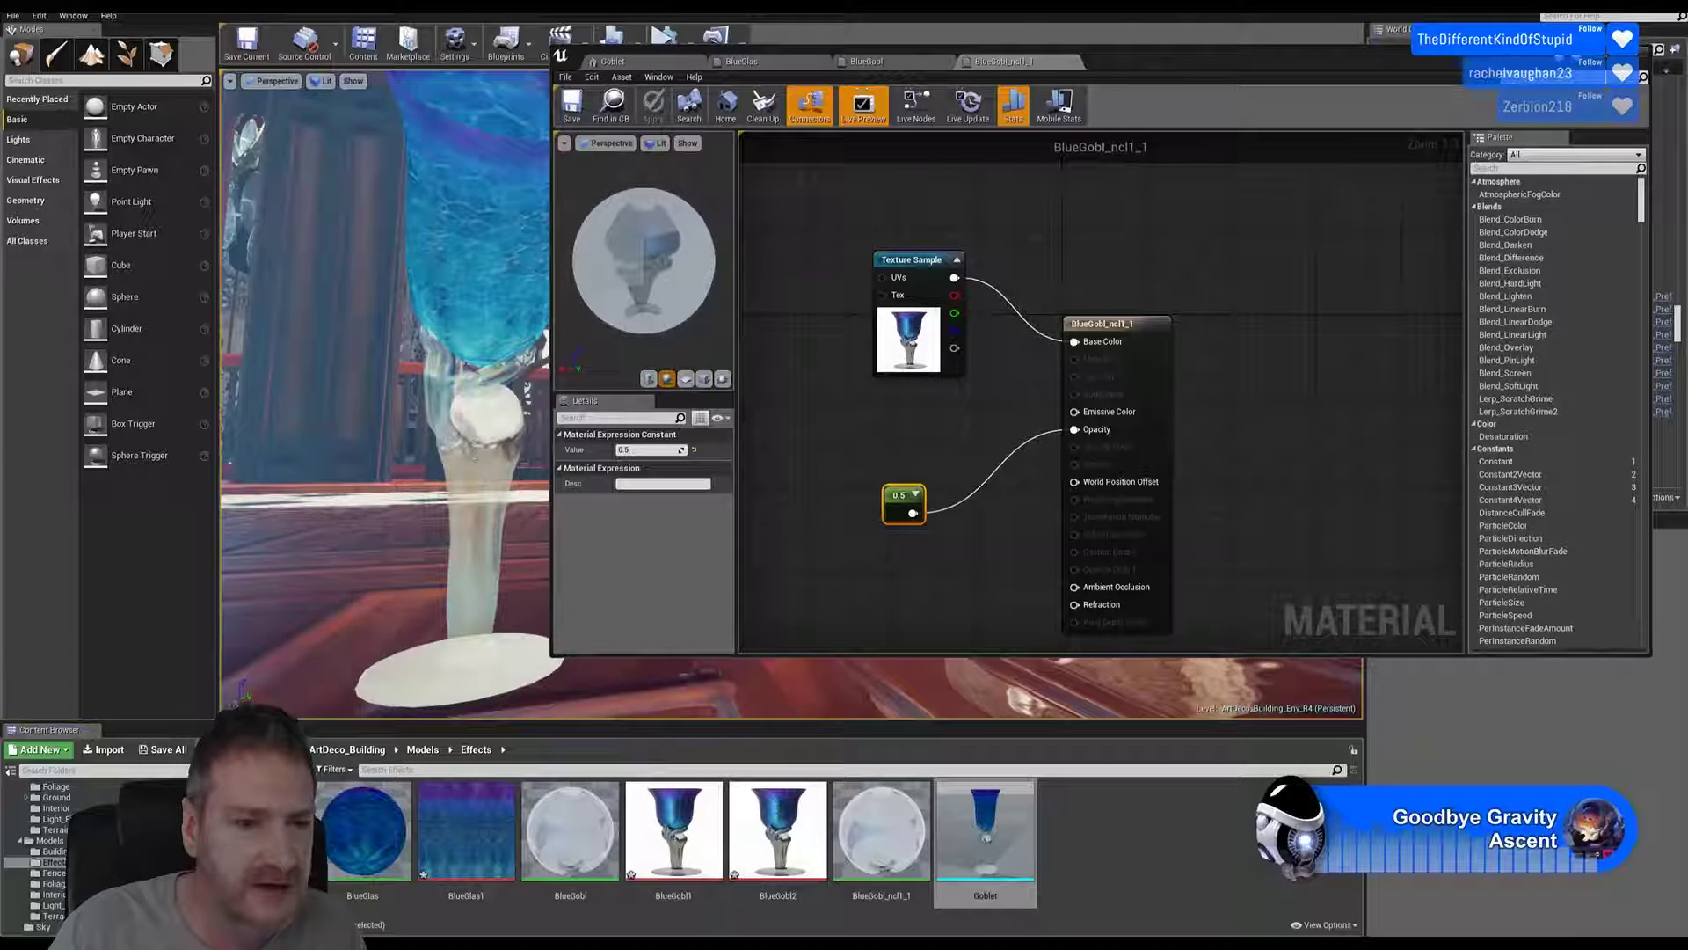
right_click_drag(475, 458, 471, 426)
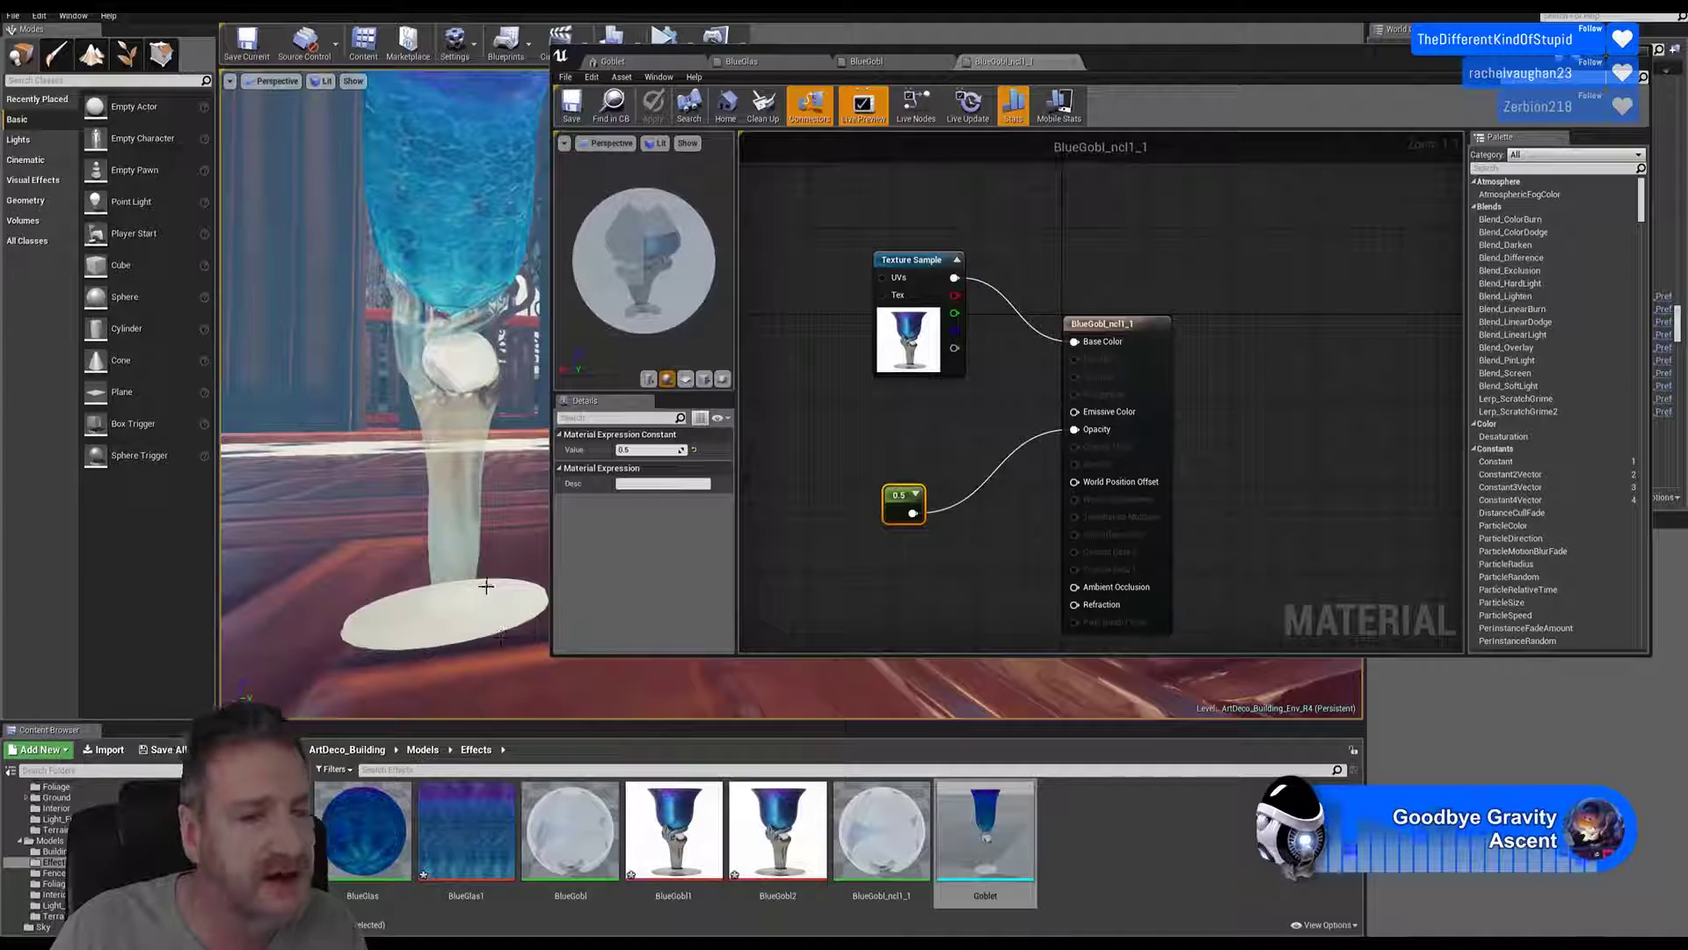
right_click_drag(487, 586, 510, 587)
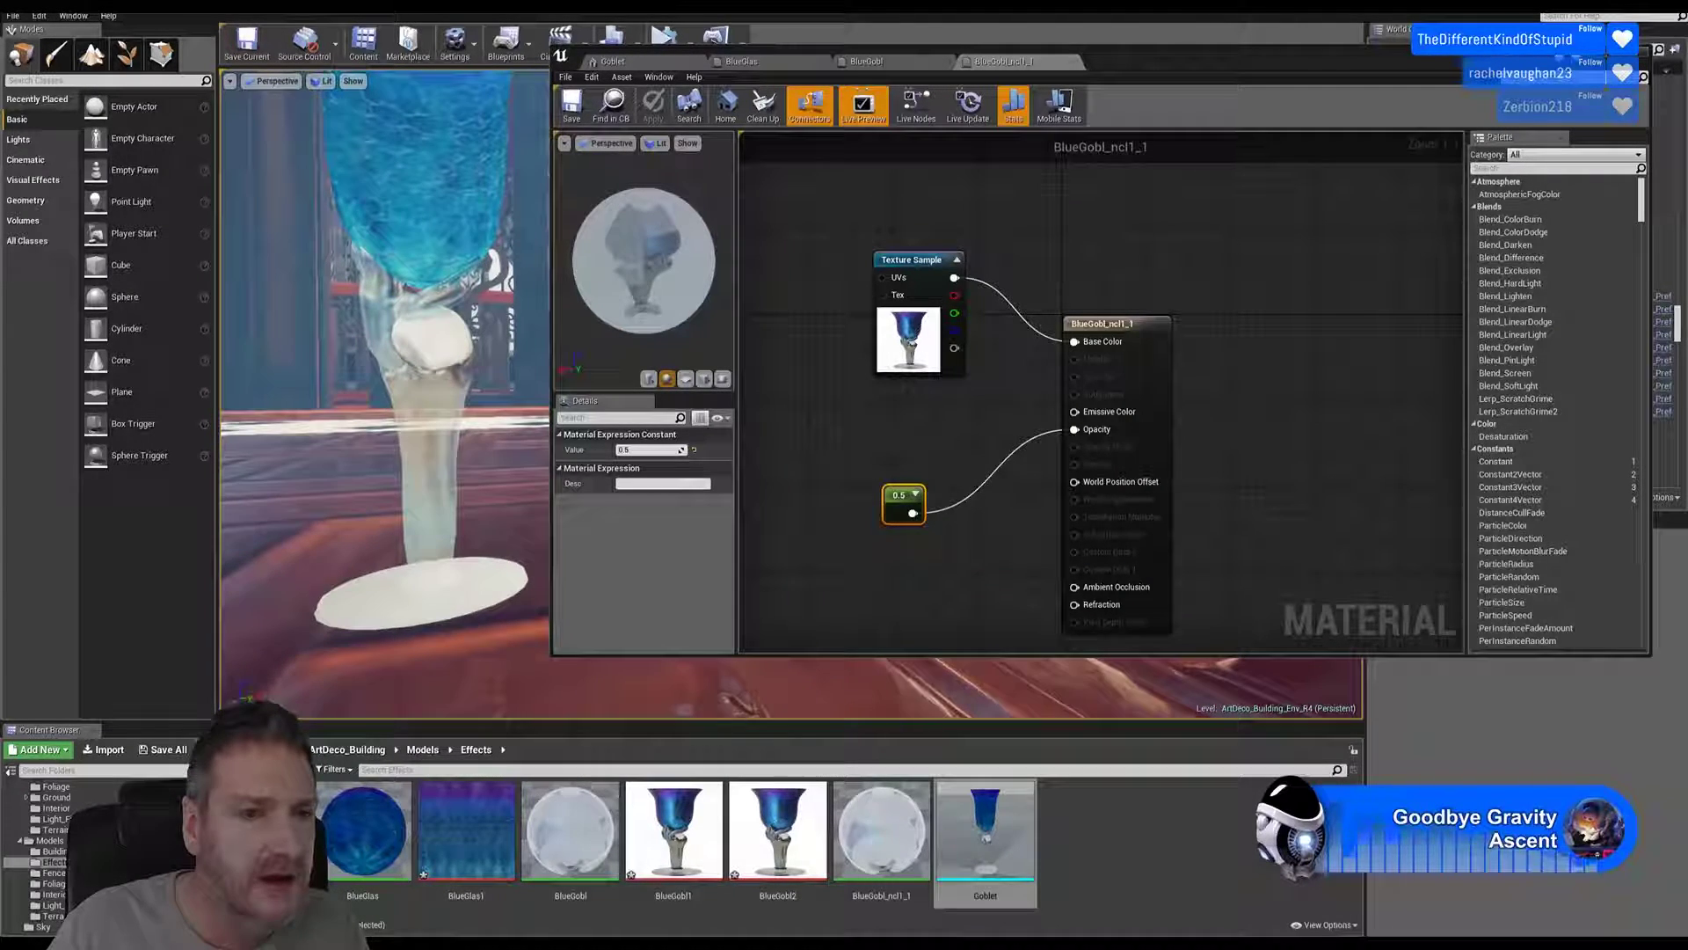
Step: Set the opacity constant of the BlueGobl_ncl1_1 material to 0.3 and save the material
left_click(639, 450)
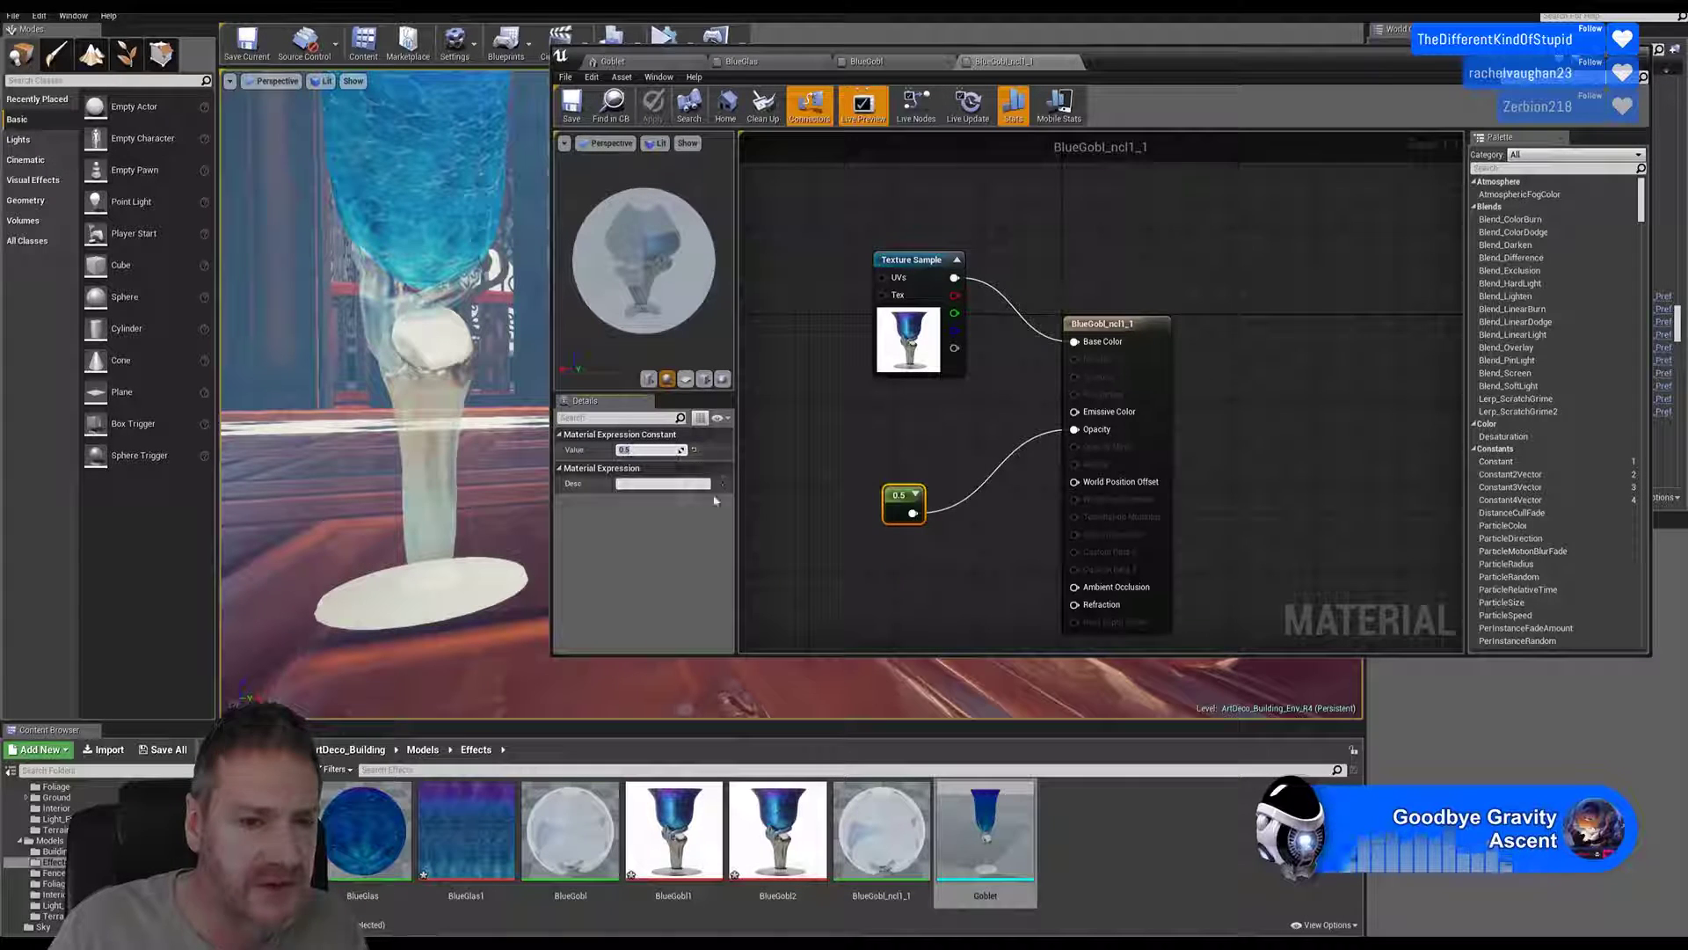
type("0.3")
key("Return")
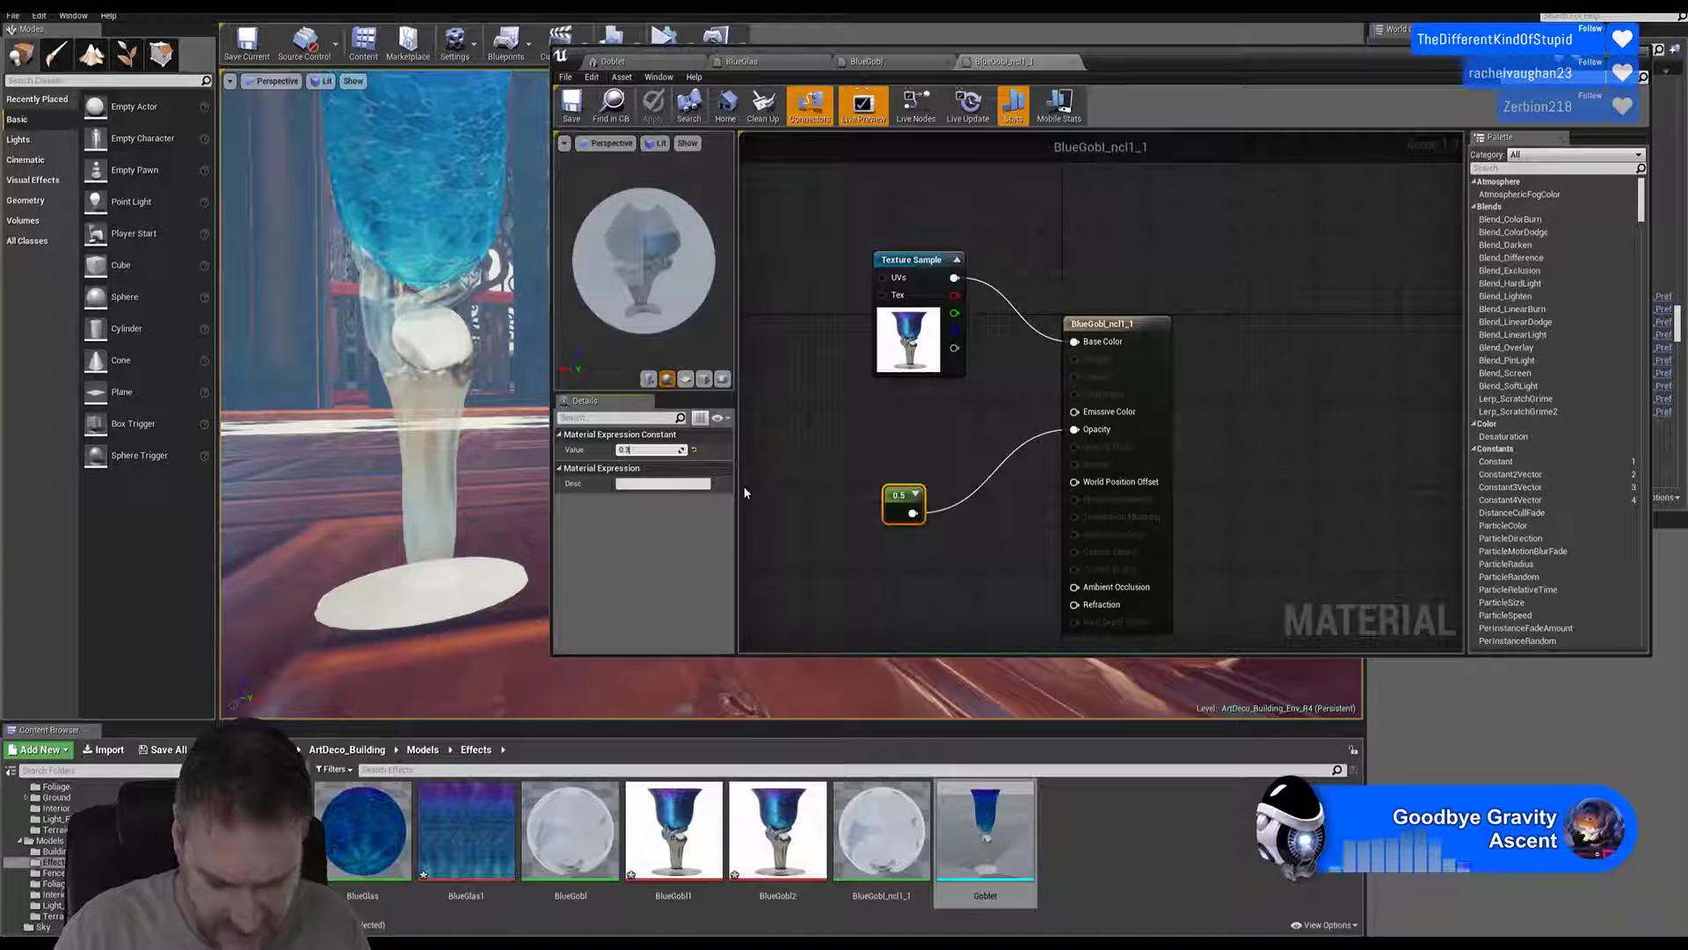
left_click(576, 114)
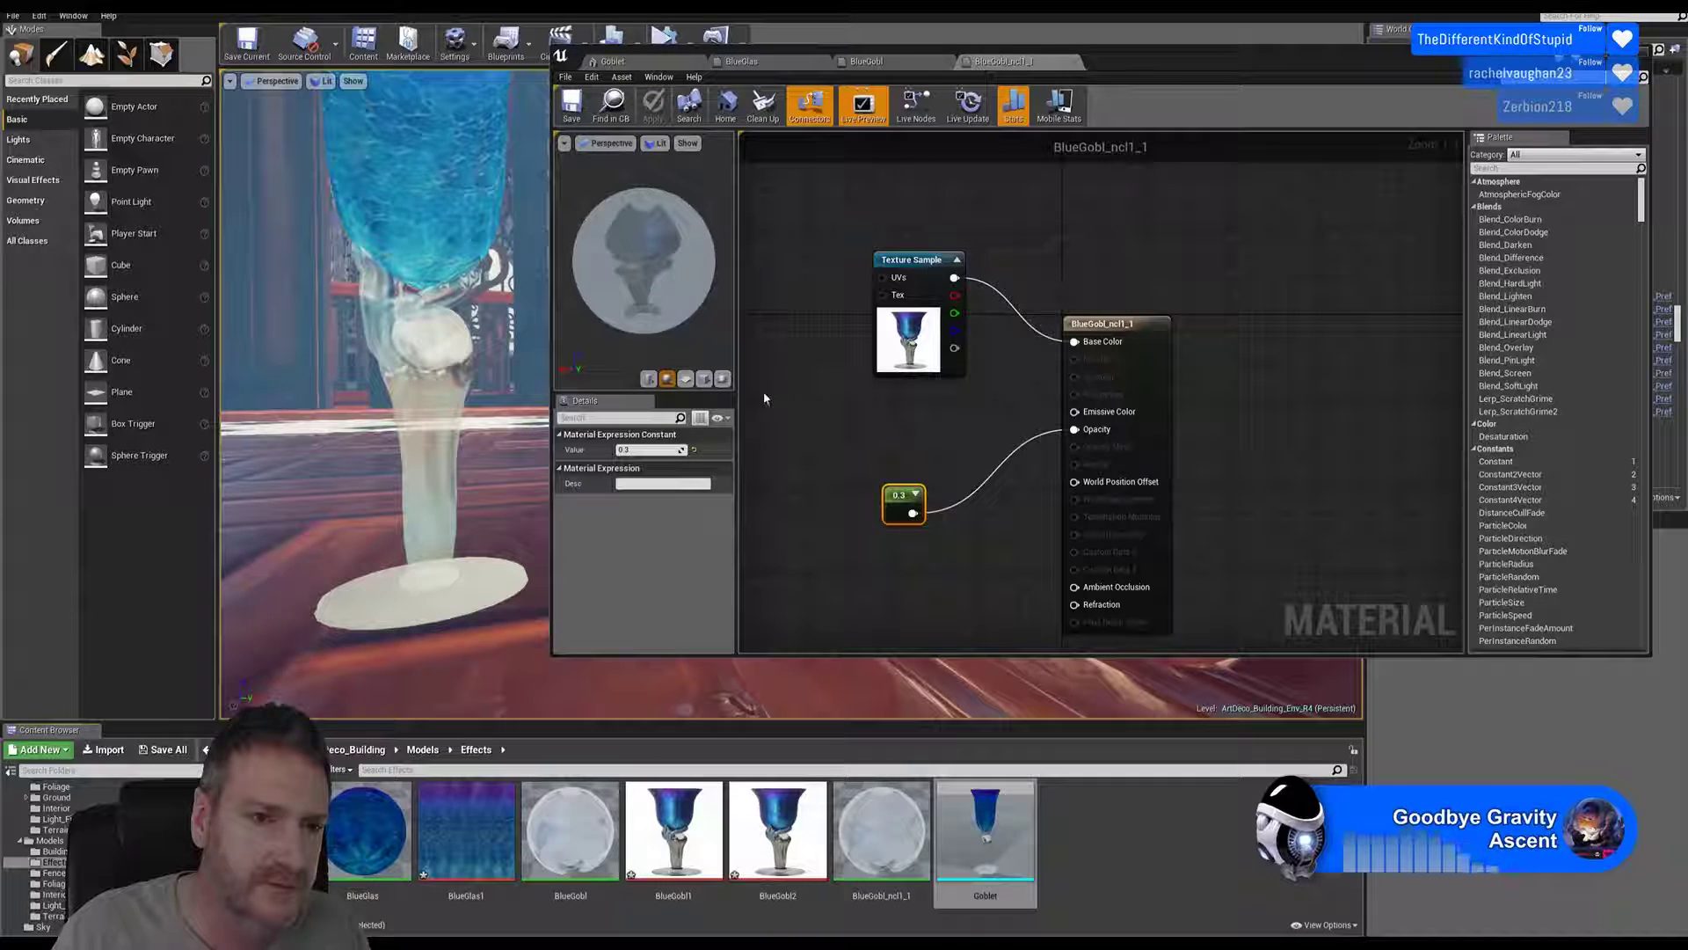
mouse_move(475, 468)
right_mouse_down()
mouse_move(480, 528)
mouse_move(478, 482)
right_mouse_up()
Step: Set the constant feeding Opacity in BlueGobl_ncl1_1 to 0.2, save the material and check the goblet's base in the level
left_click(649, 449)
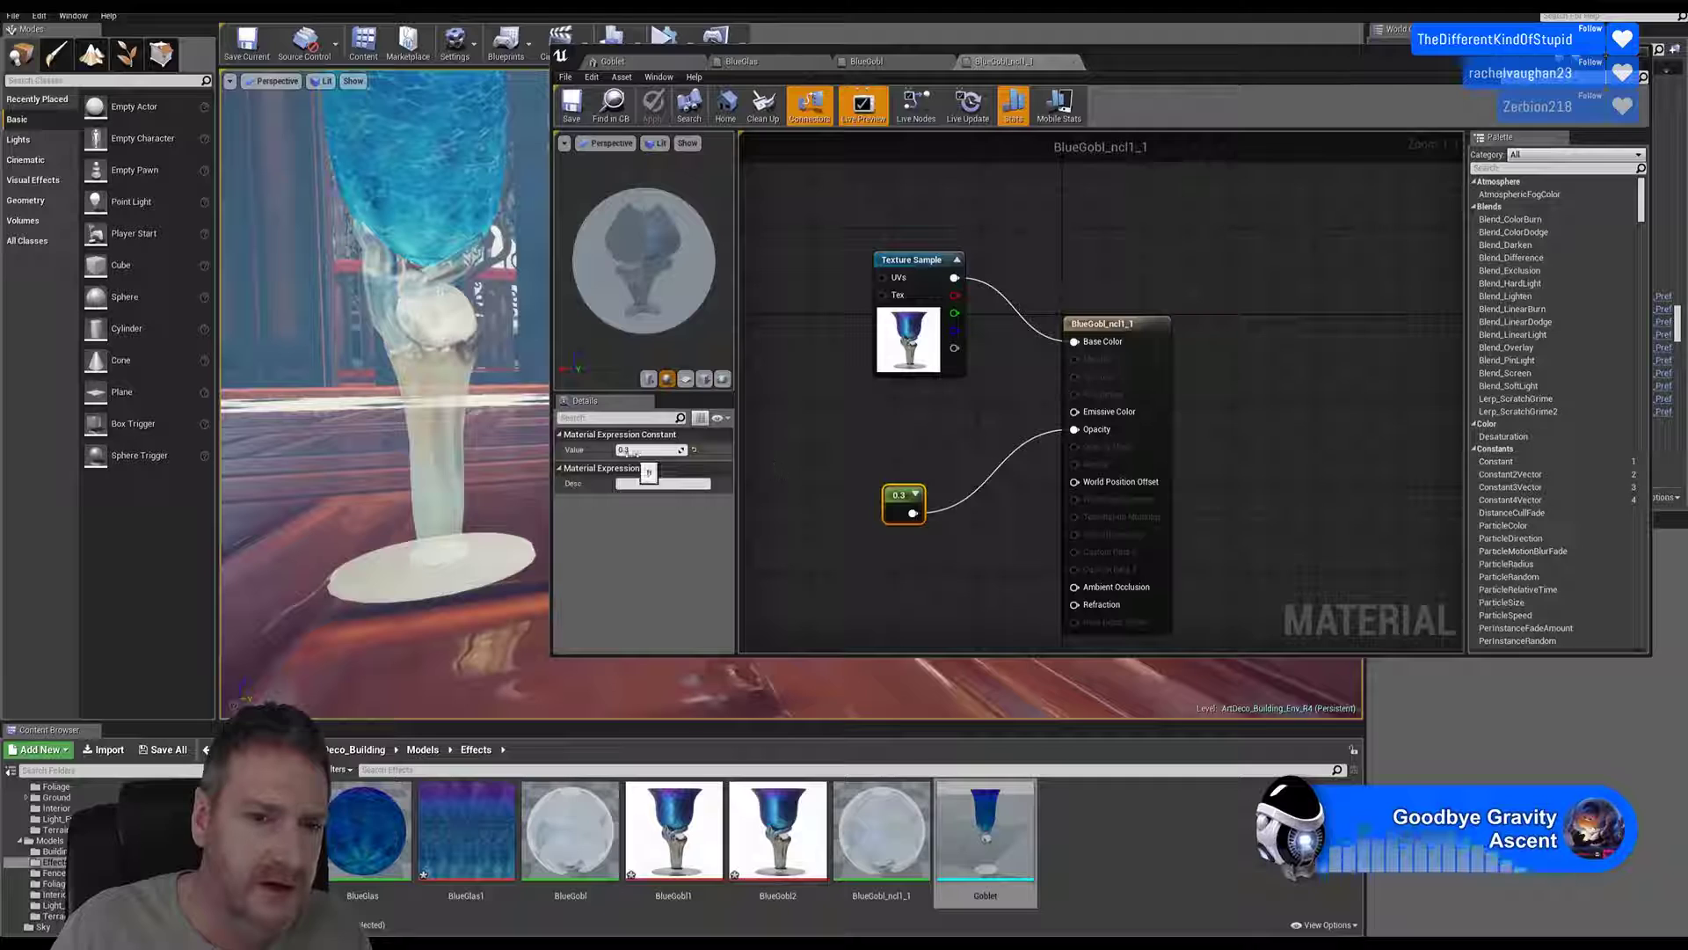
type("0.2")
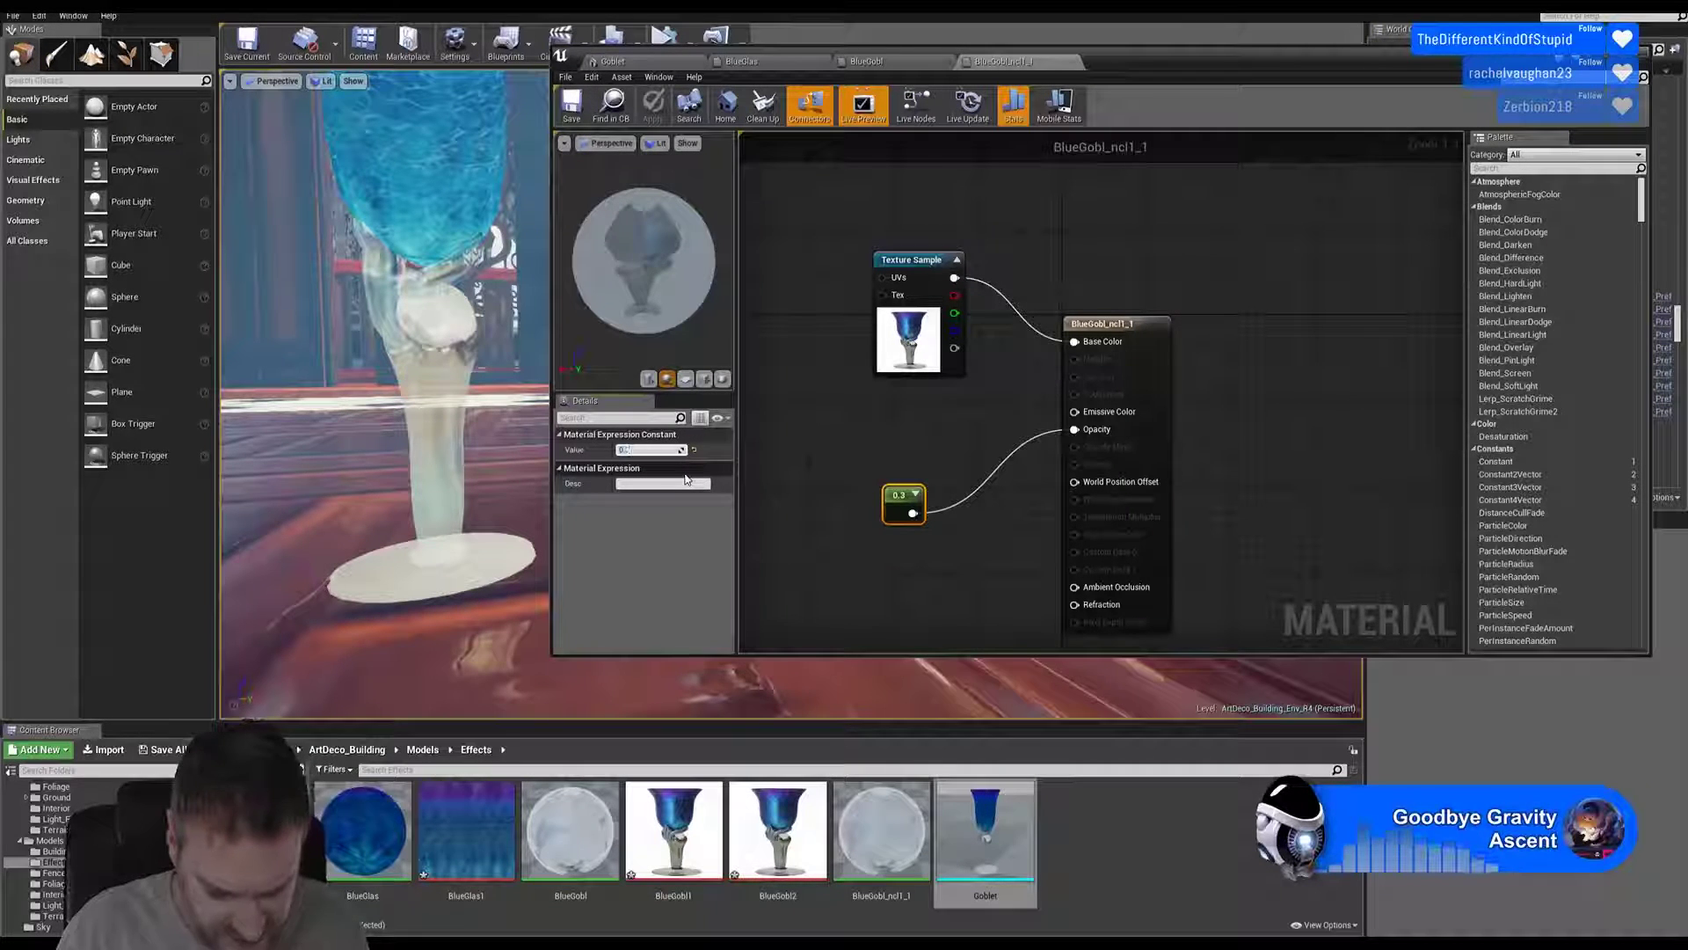
key("Return")
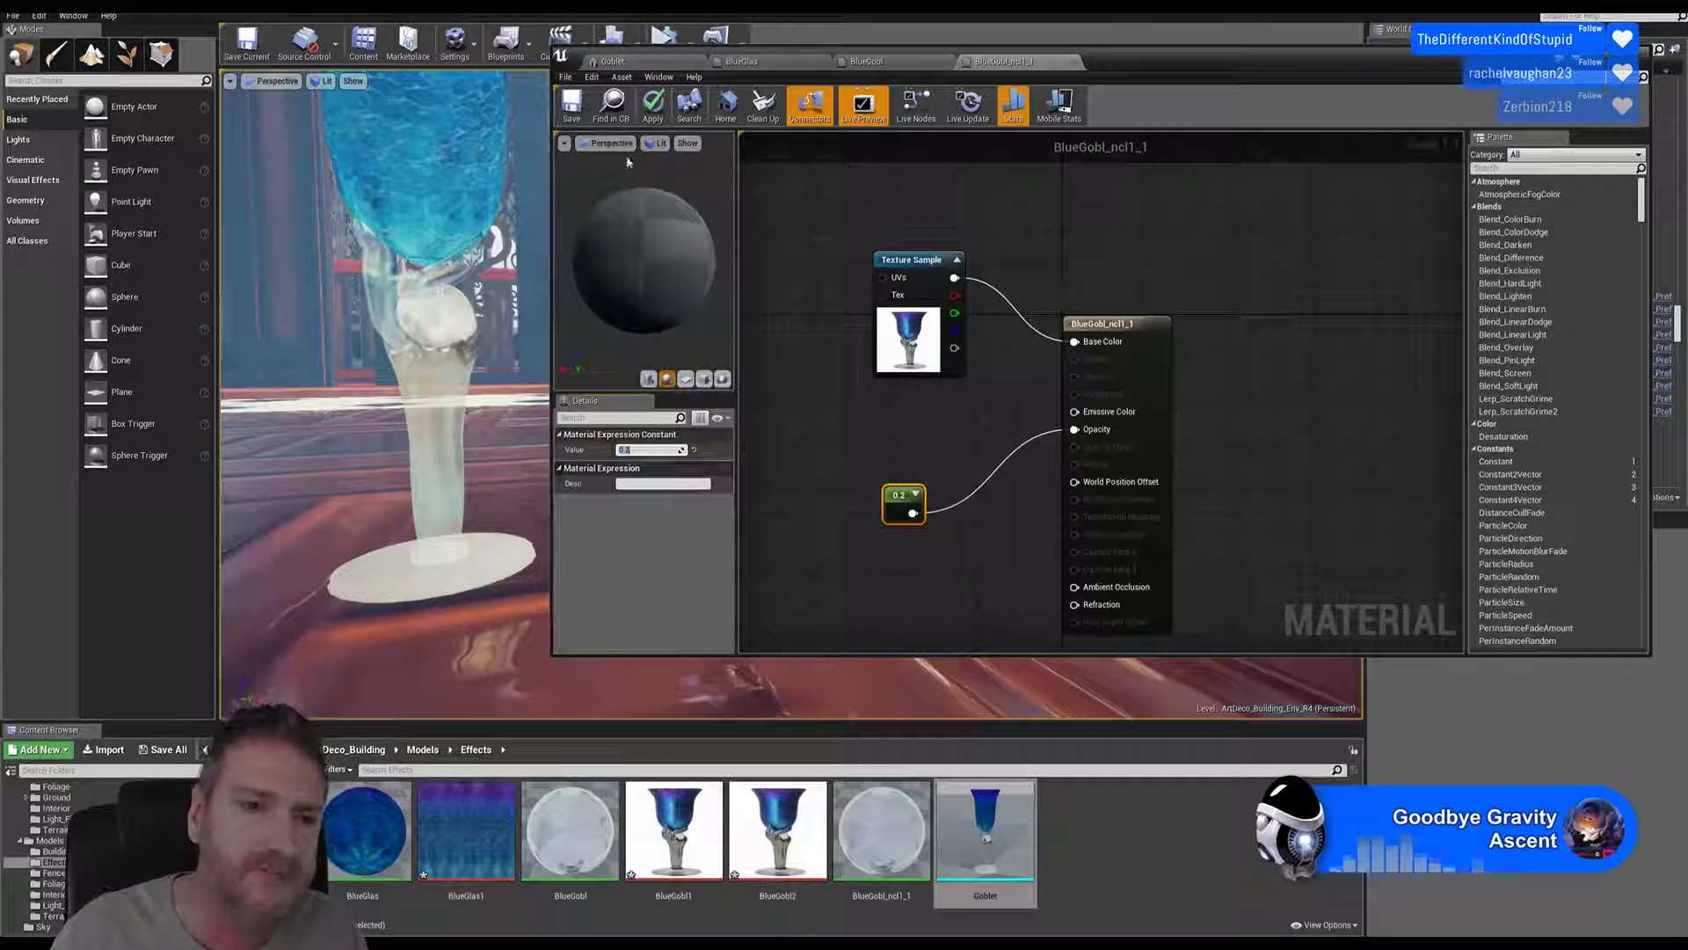
left_click(573, 109)
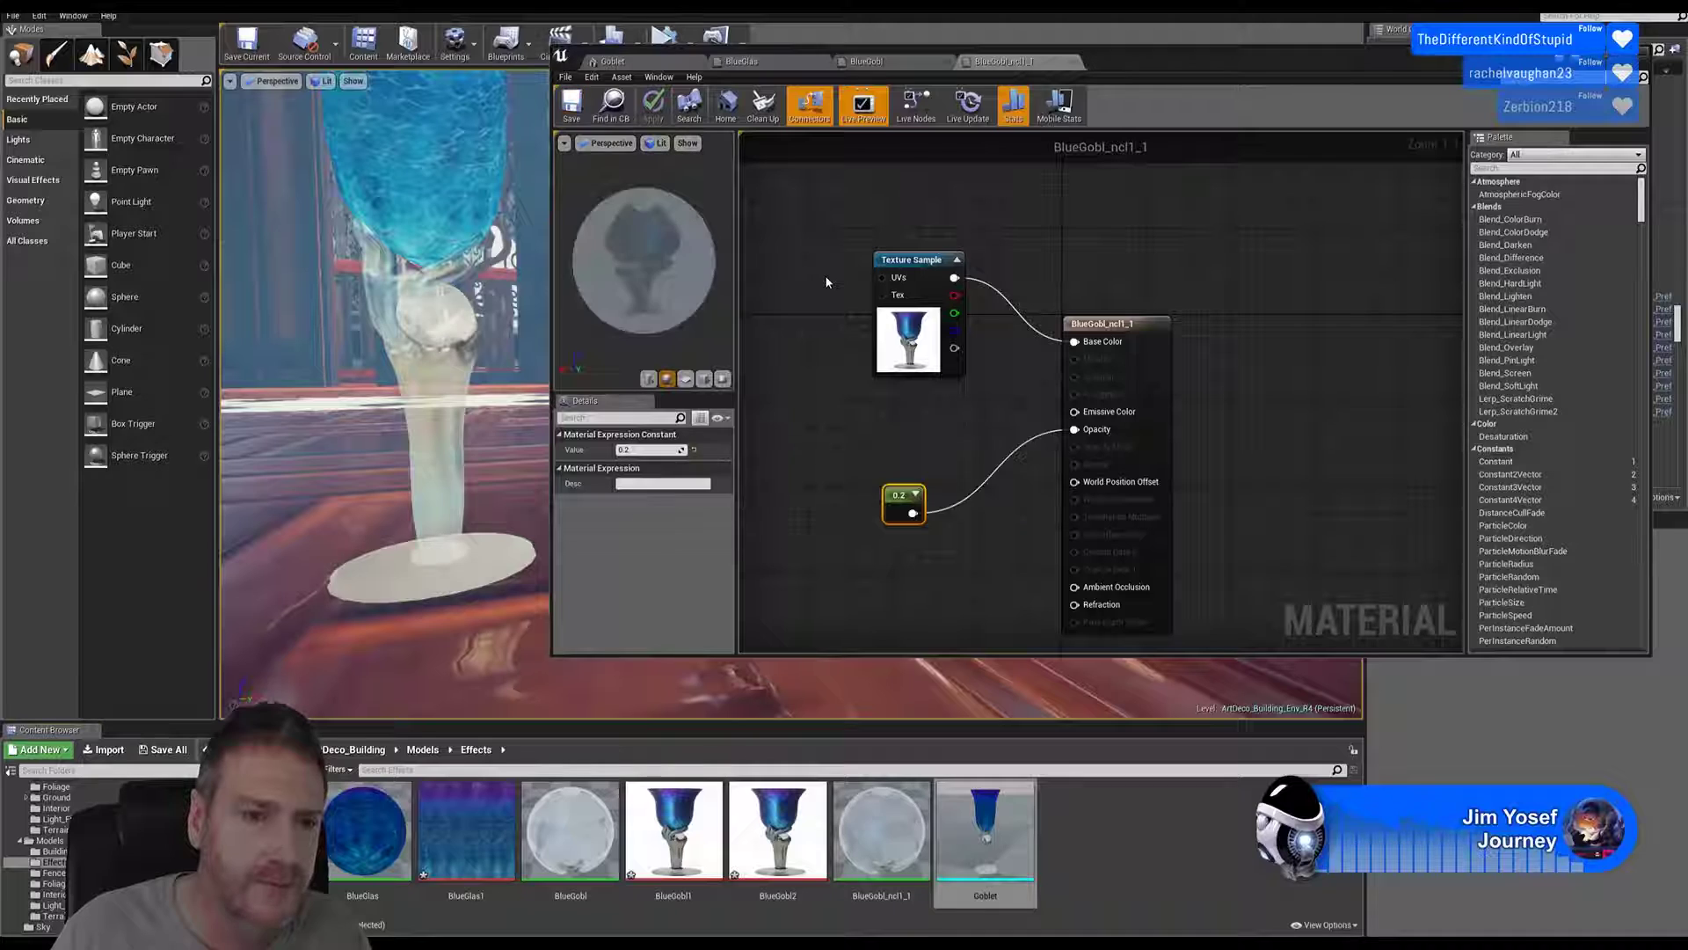
right_click_drag(464, 397, 496, 400)
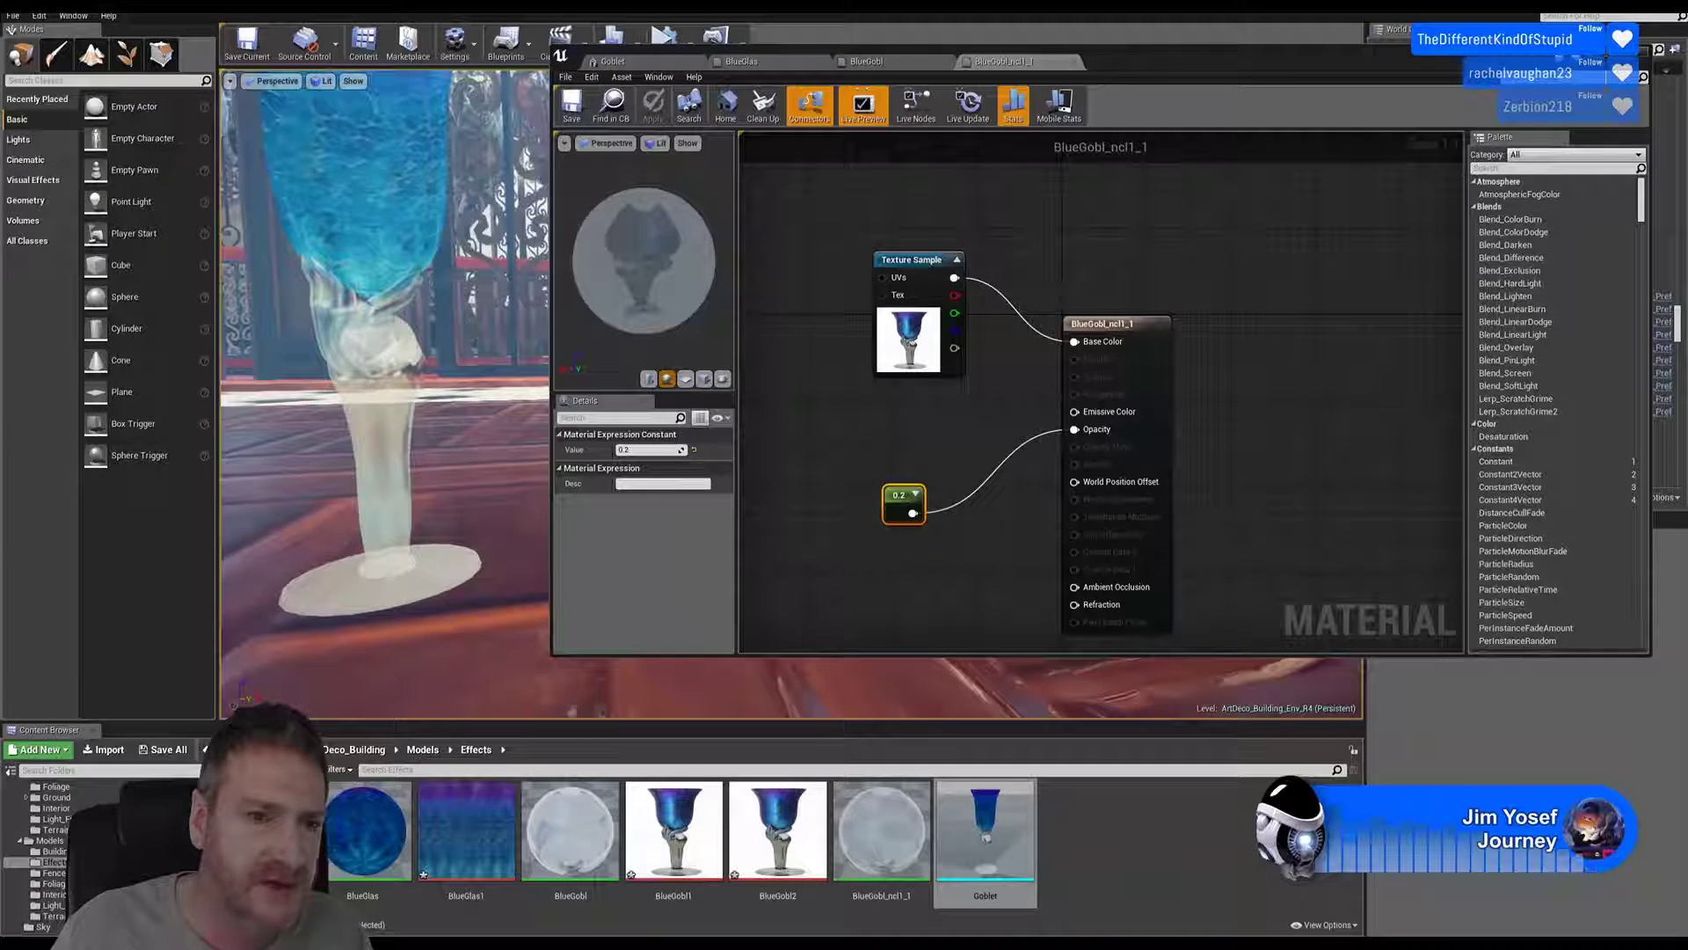
Step: Return to the Goblet mesh asset, clear the editor window from the level view and examine the placed goblet's translucent glass
left_click(613, 62)
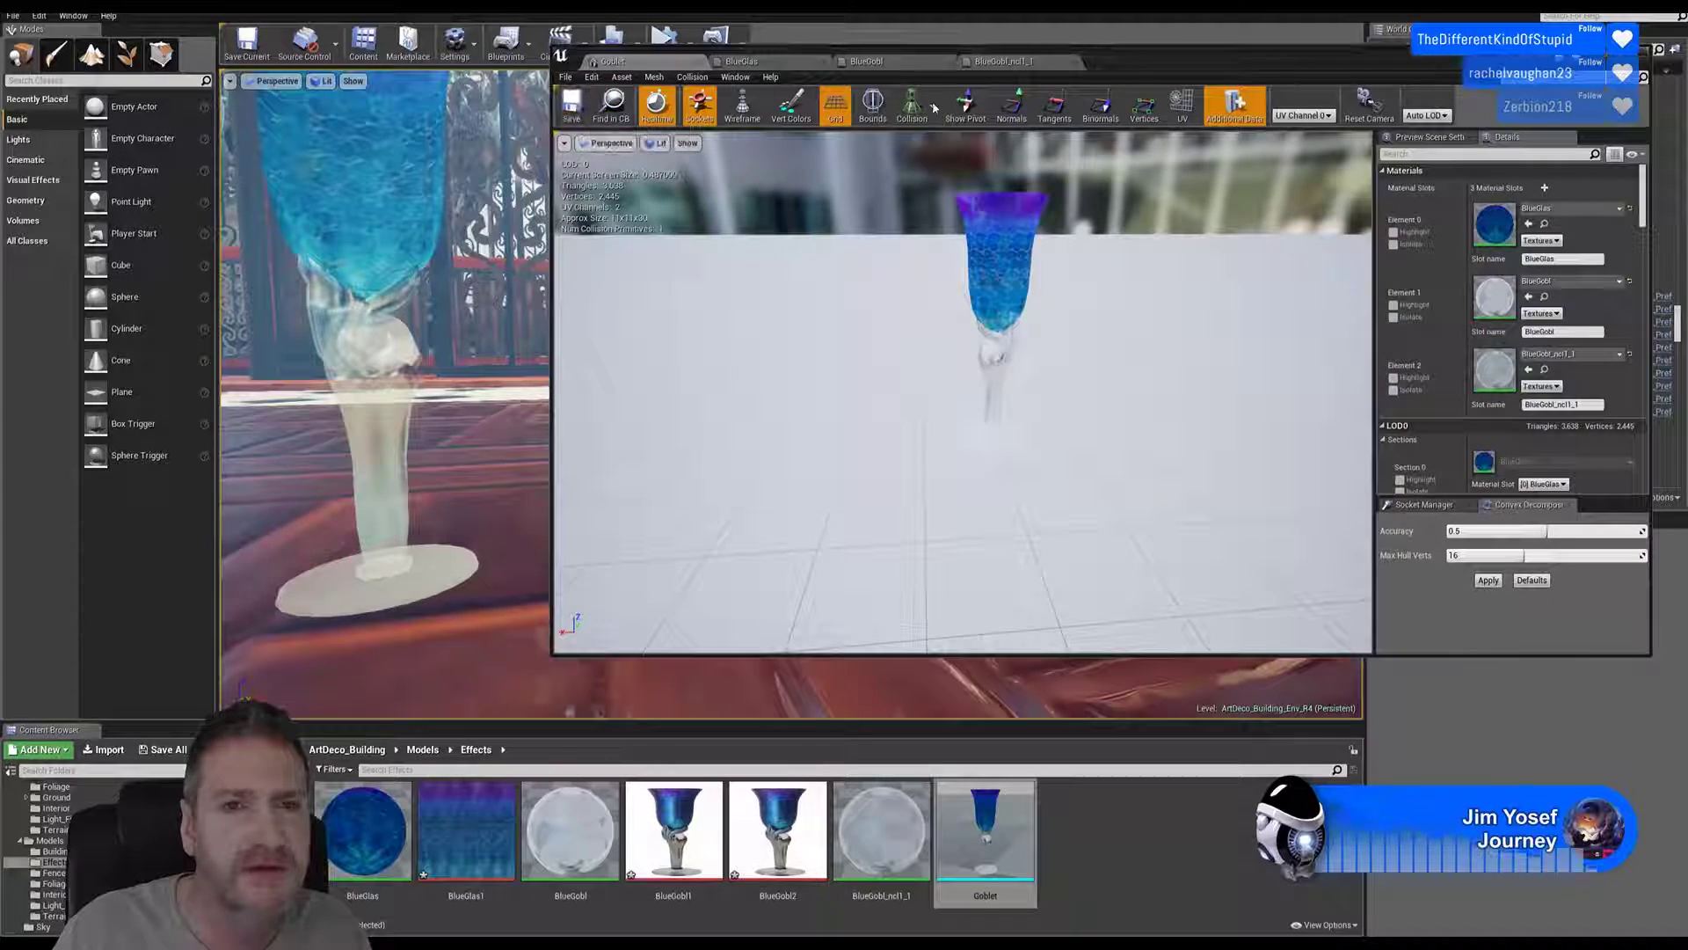
left_click_drag(1196, 67, 937, 131)
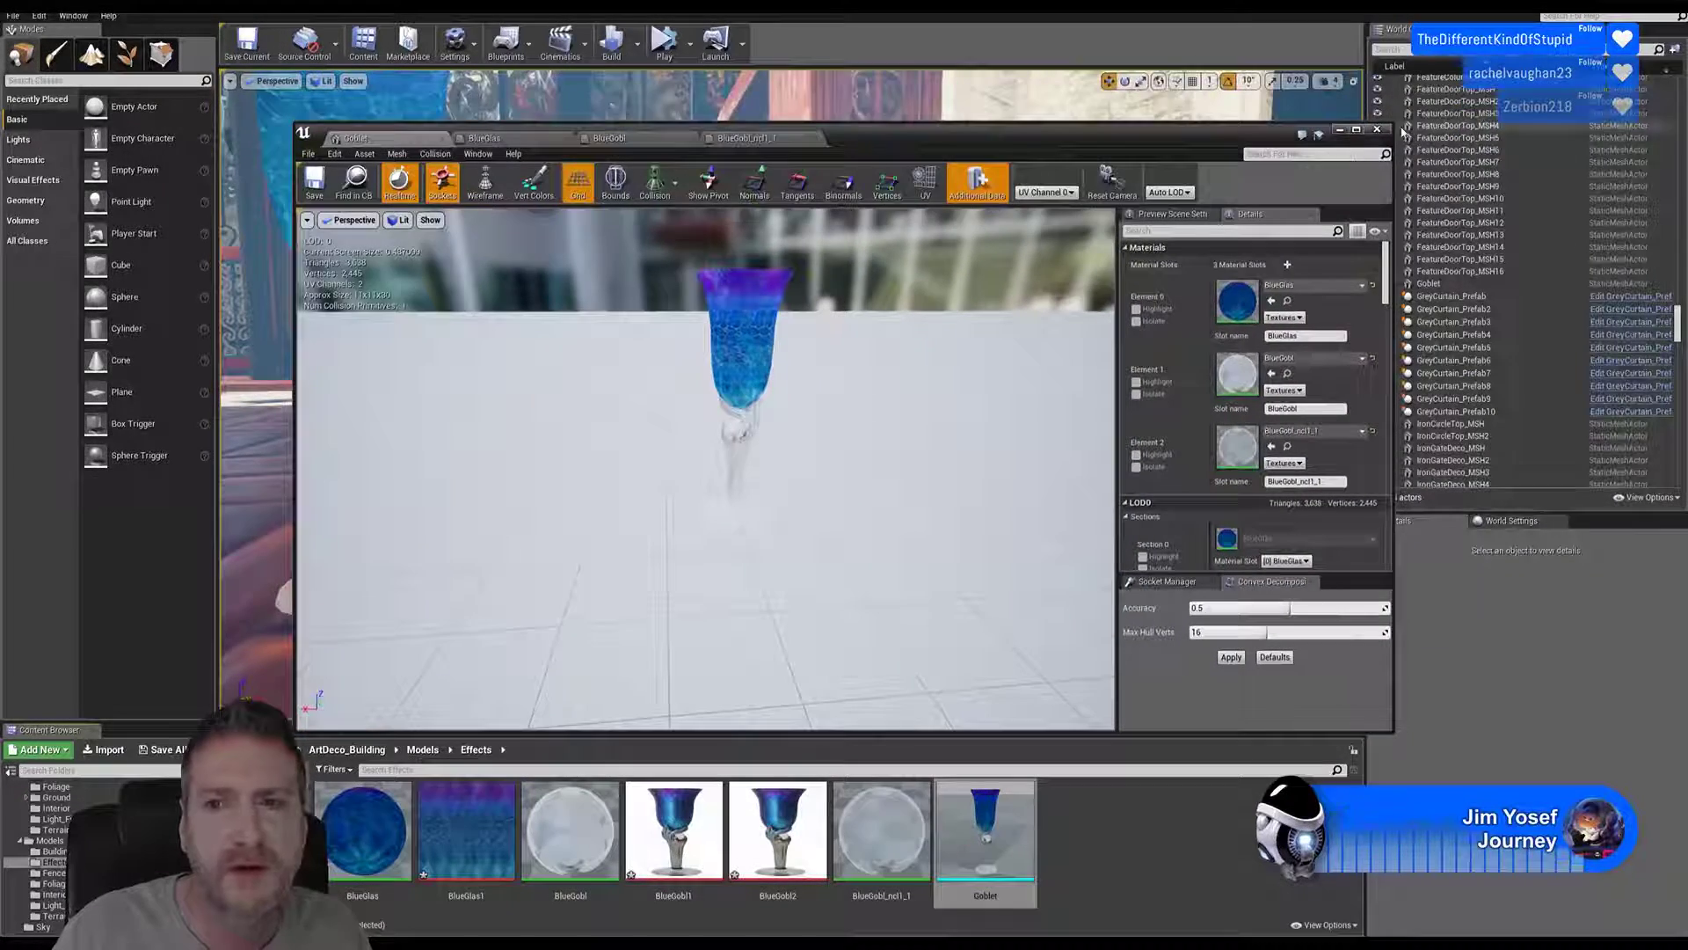
left_click(634, 436)
right_click_drag(634, 435, 524, 435)
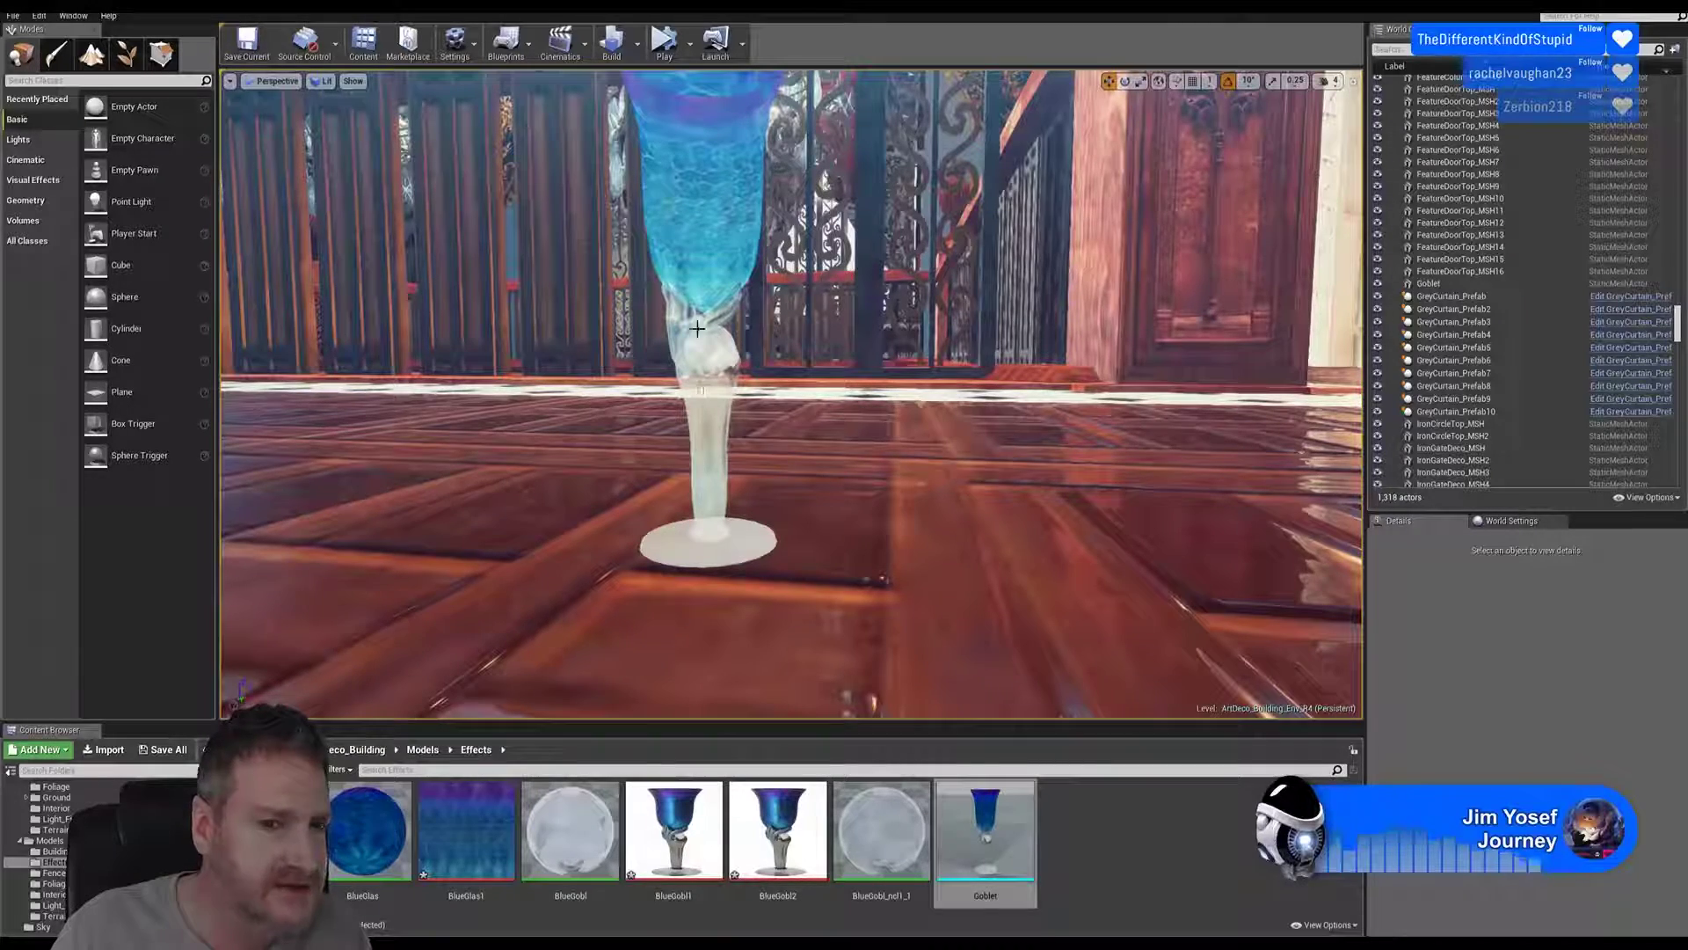
right_click_drag(698, 328, 677, 312)
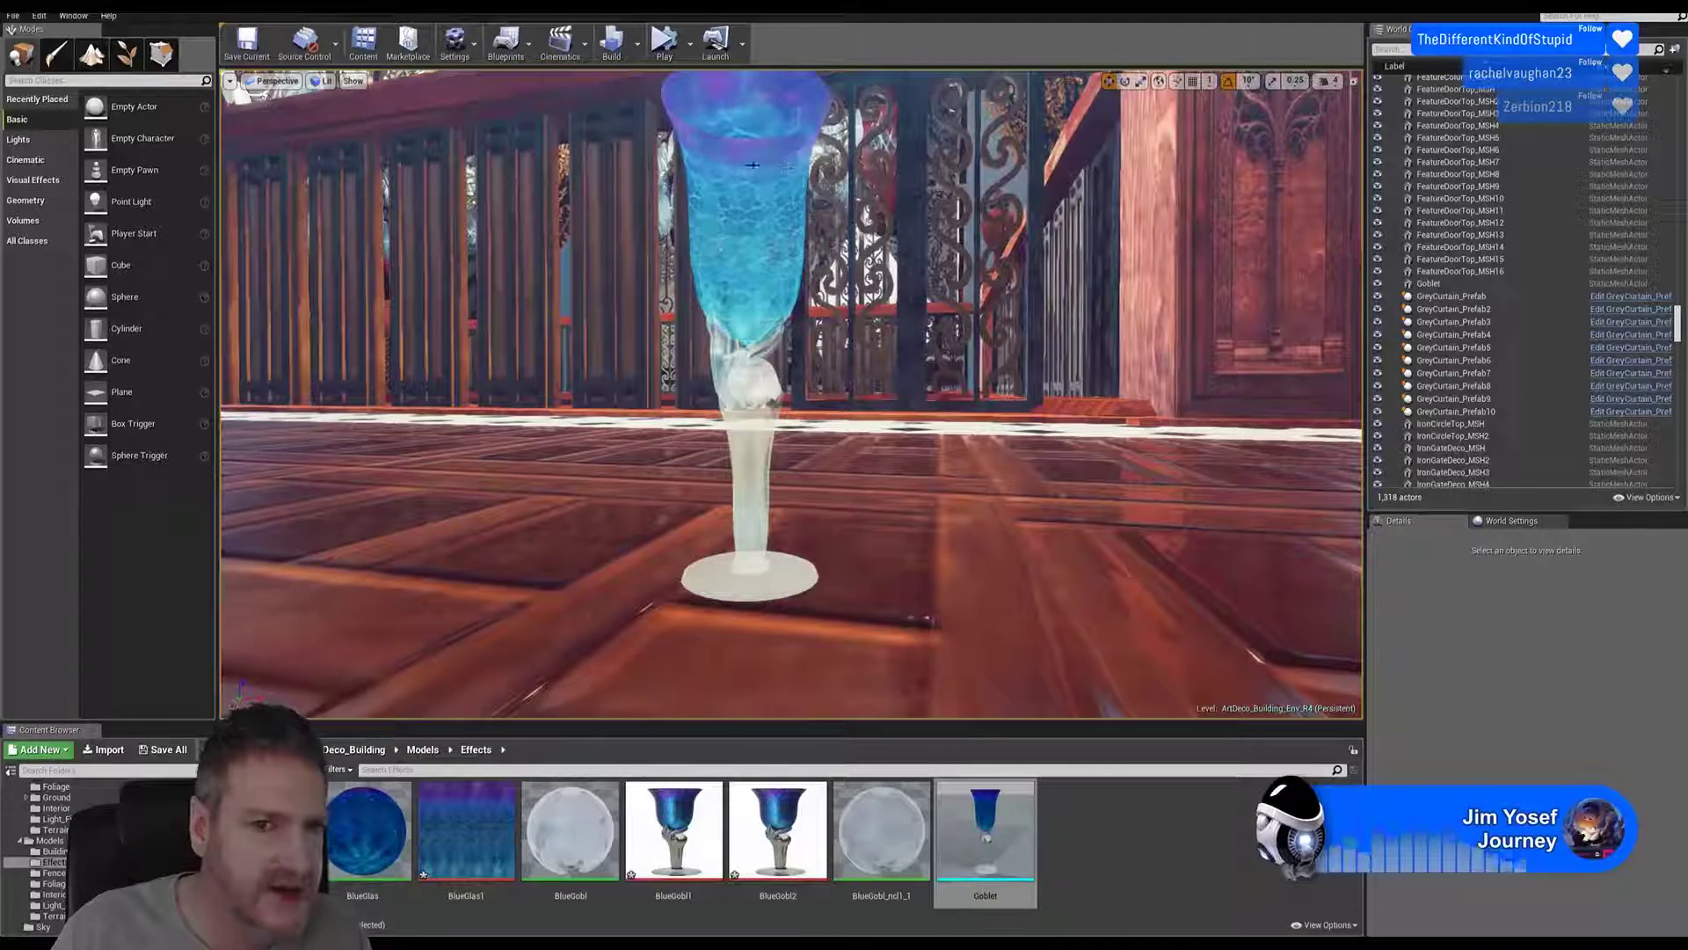
right_click_drag(752, 165, 818, 299)
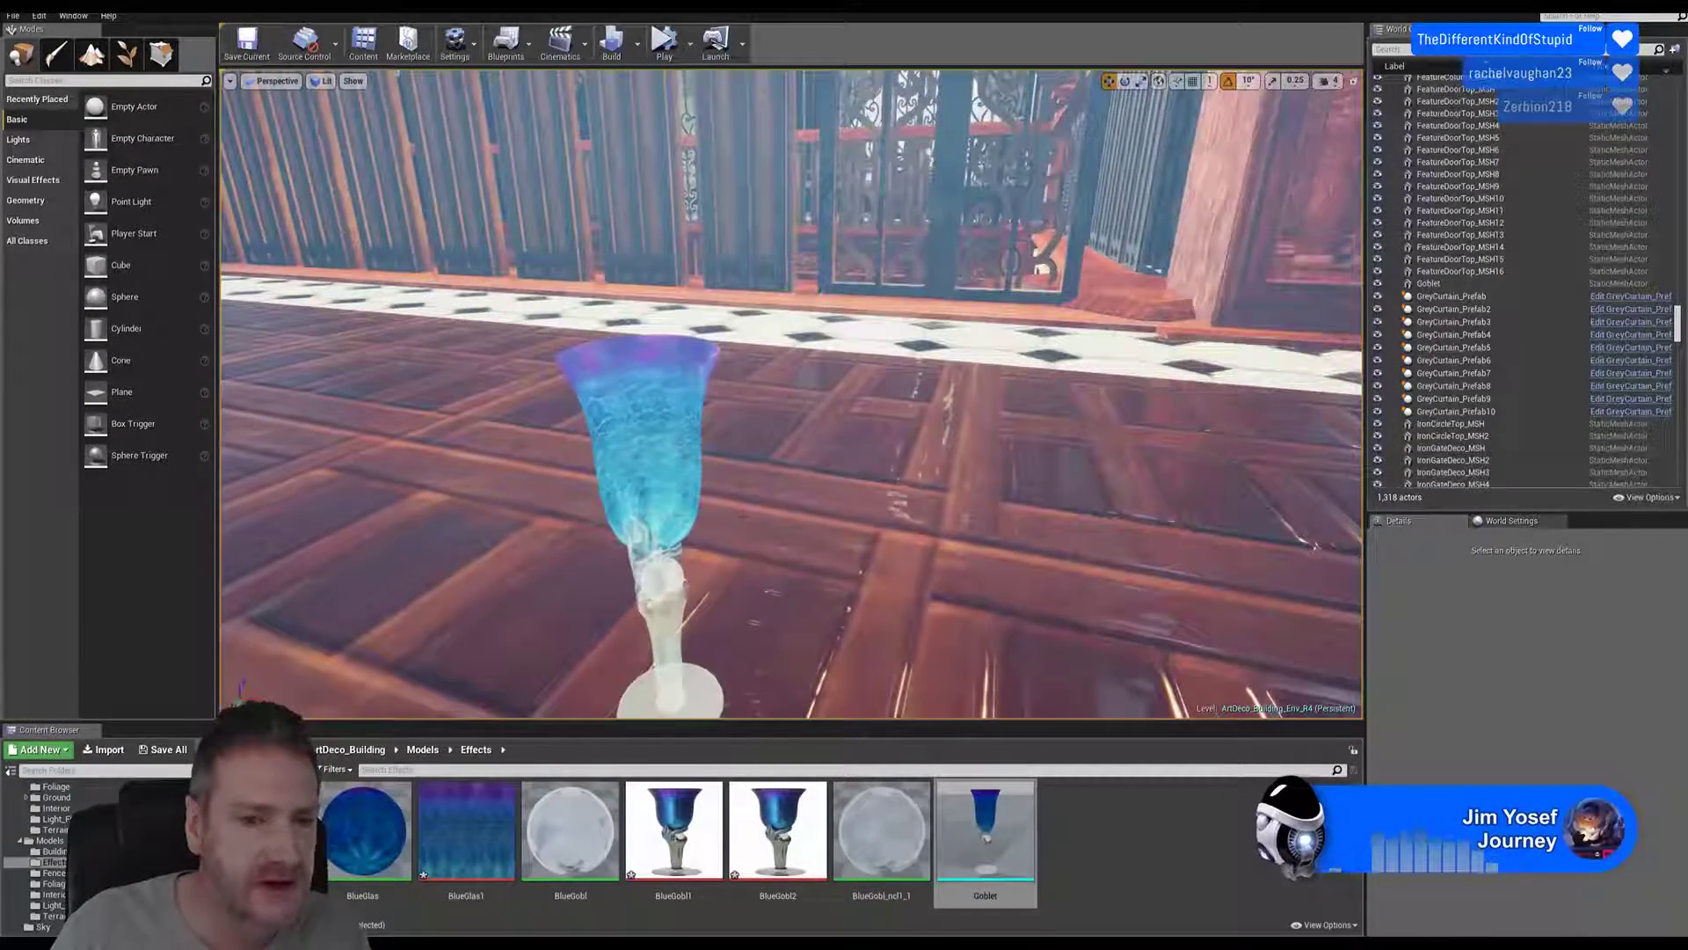
Step: Delete the placed goblet from the wooden floor of the level
left_click_drag(717, 493, 709, 572)
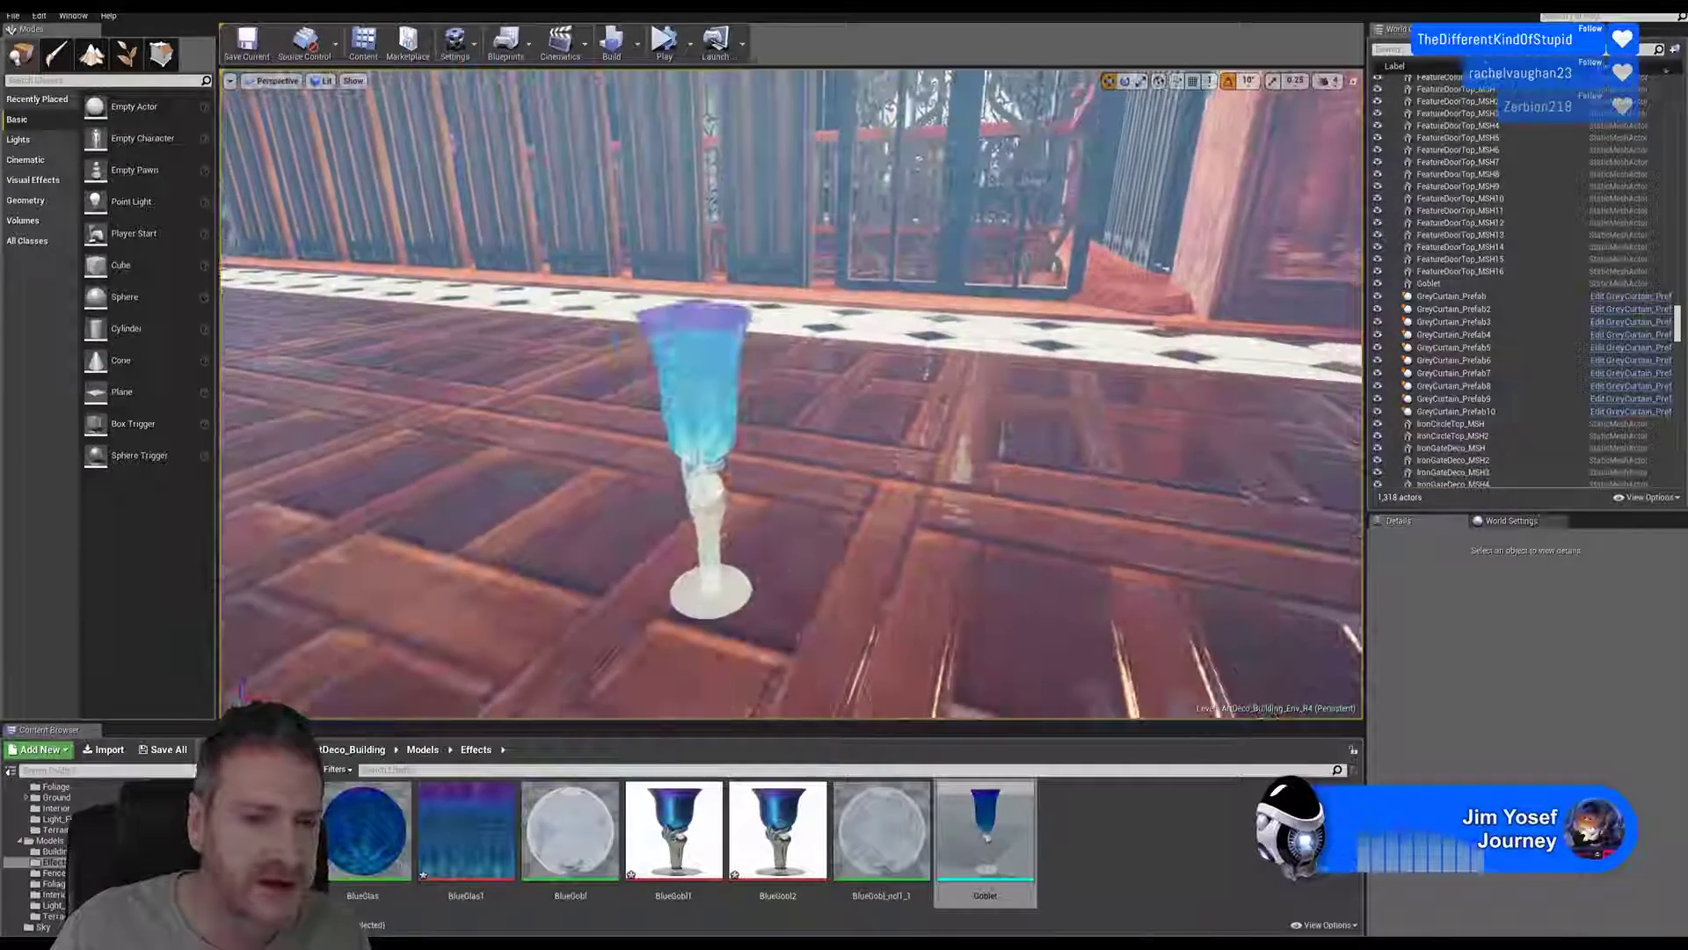
left_click(712, 447)
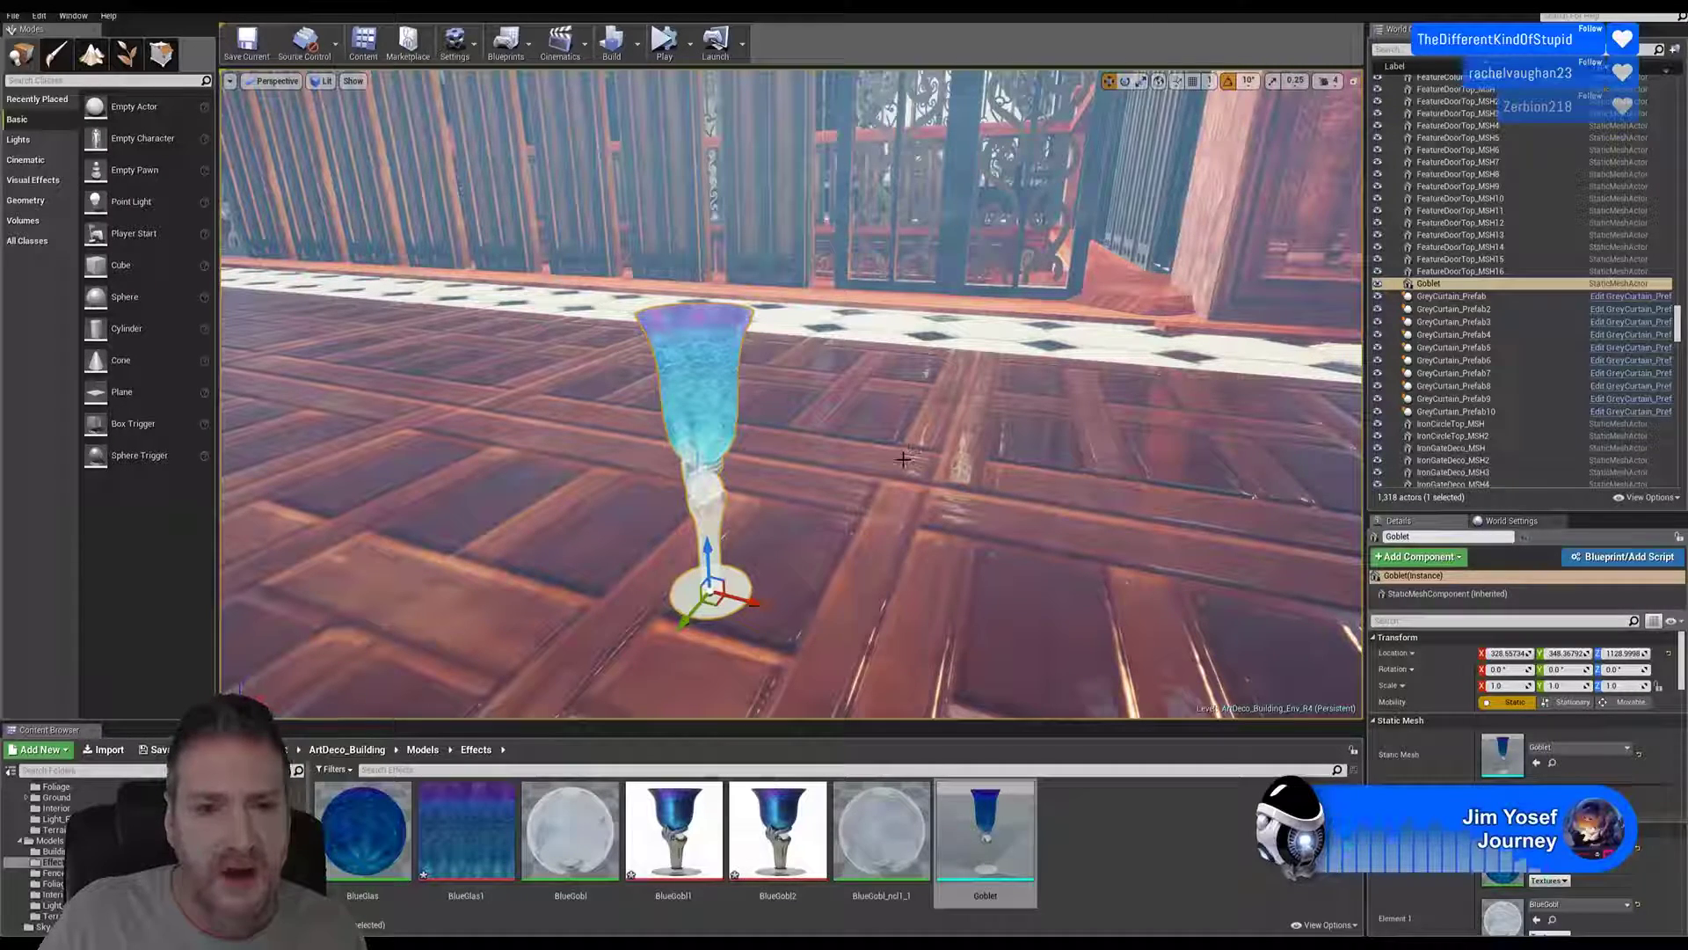
key("Delete")
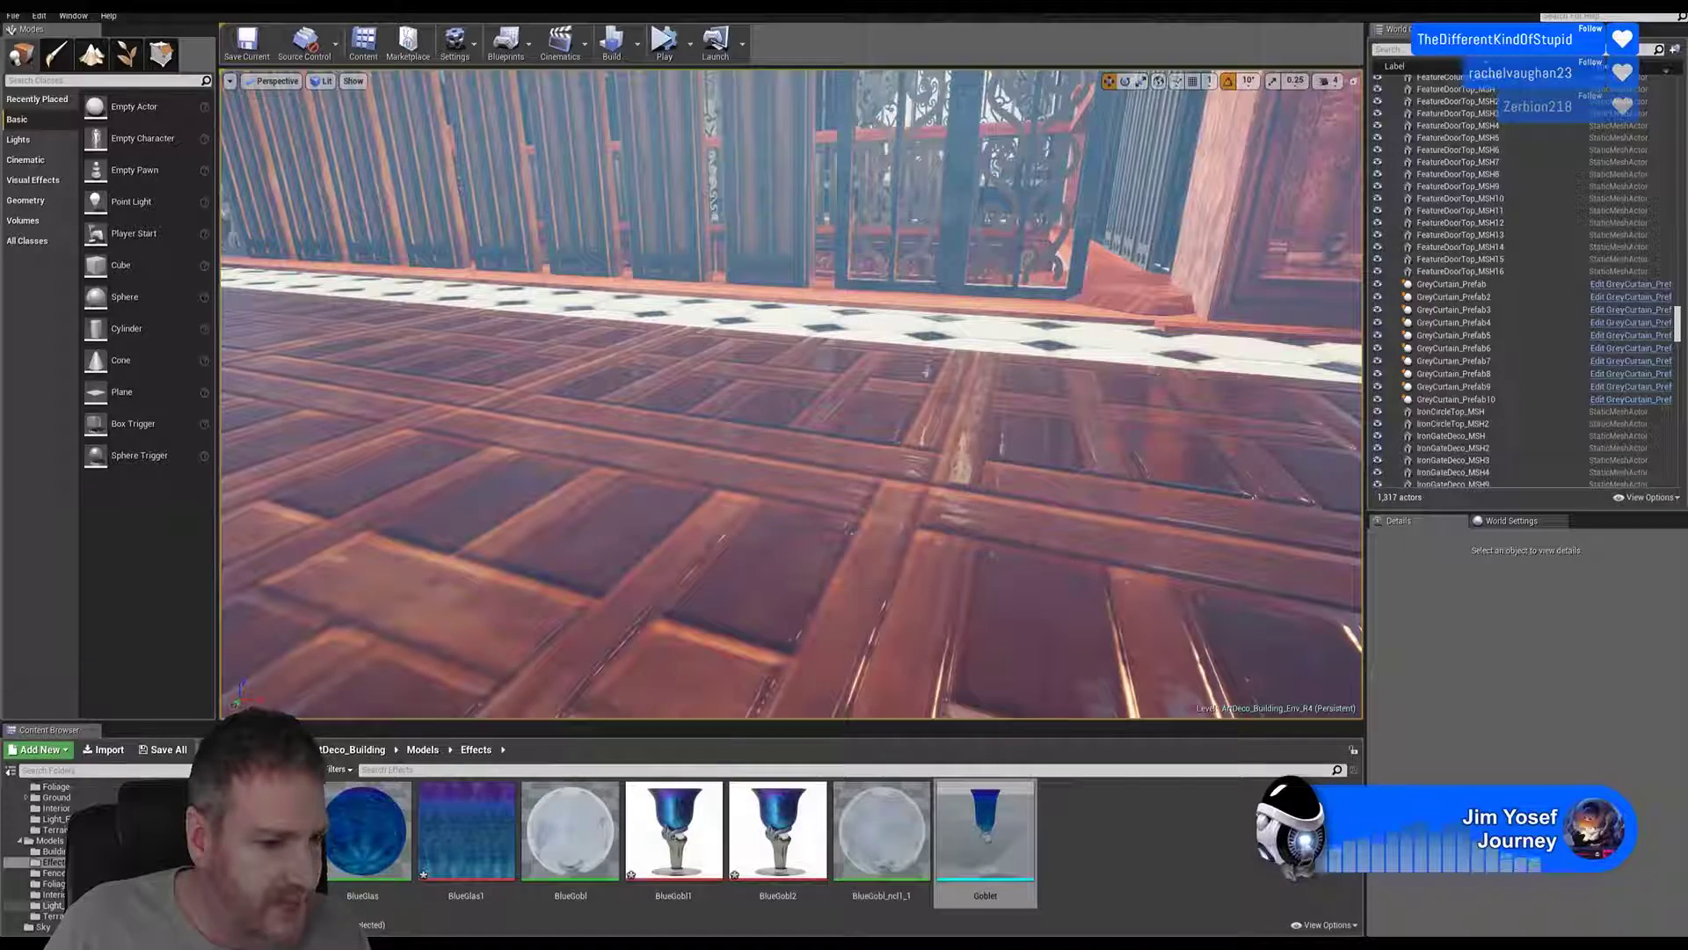
Step: Place LadyLamp_Prefab from the Light_Fittings folder into the level near the balcony railing
left_click(53, 905)
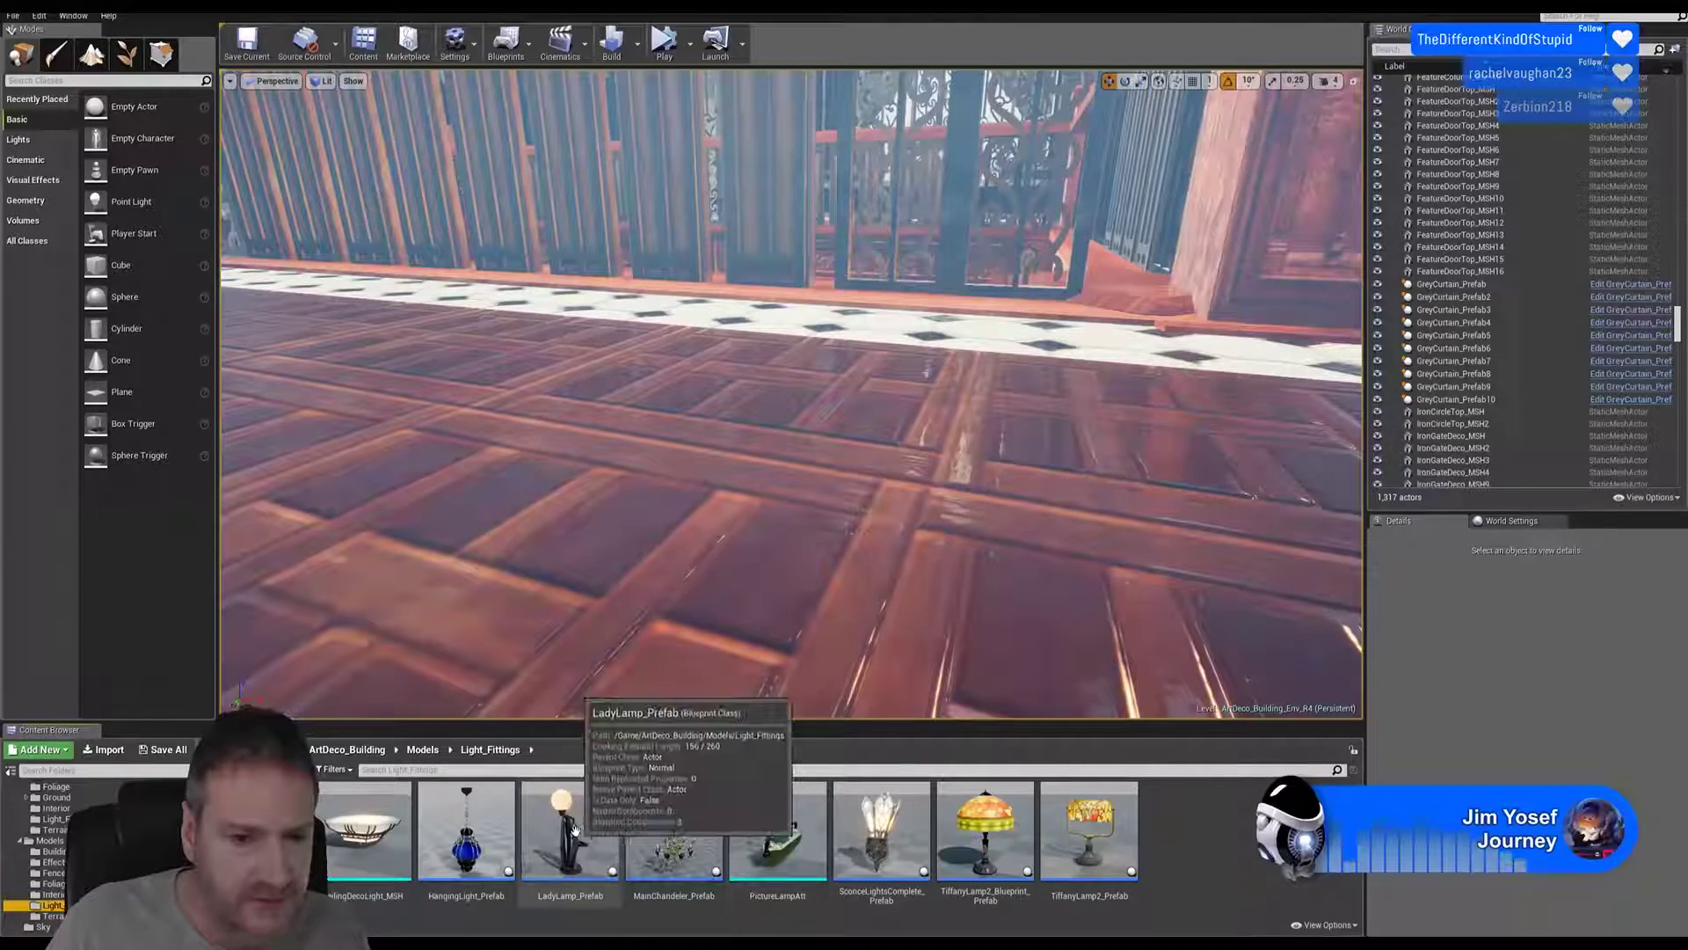
left_click_drag(573, 830, 622, 155)
right_click_drag(621, 156, 668, 326)
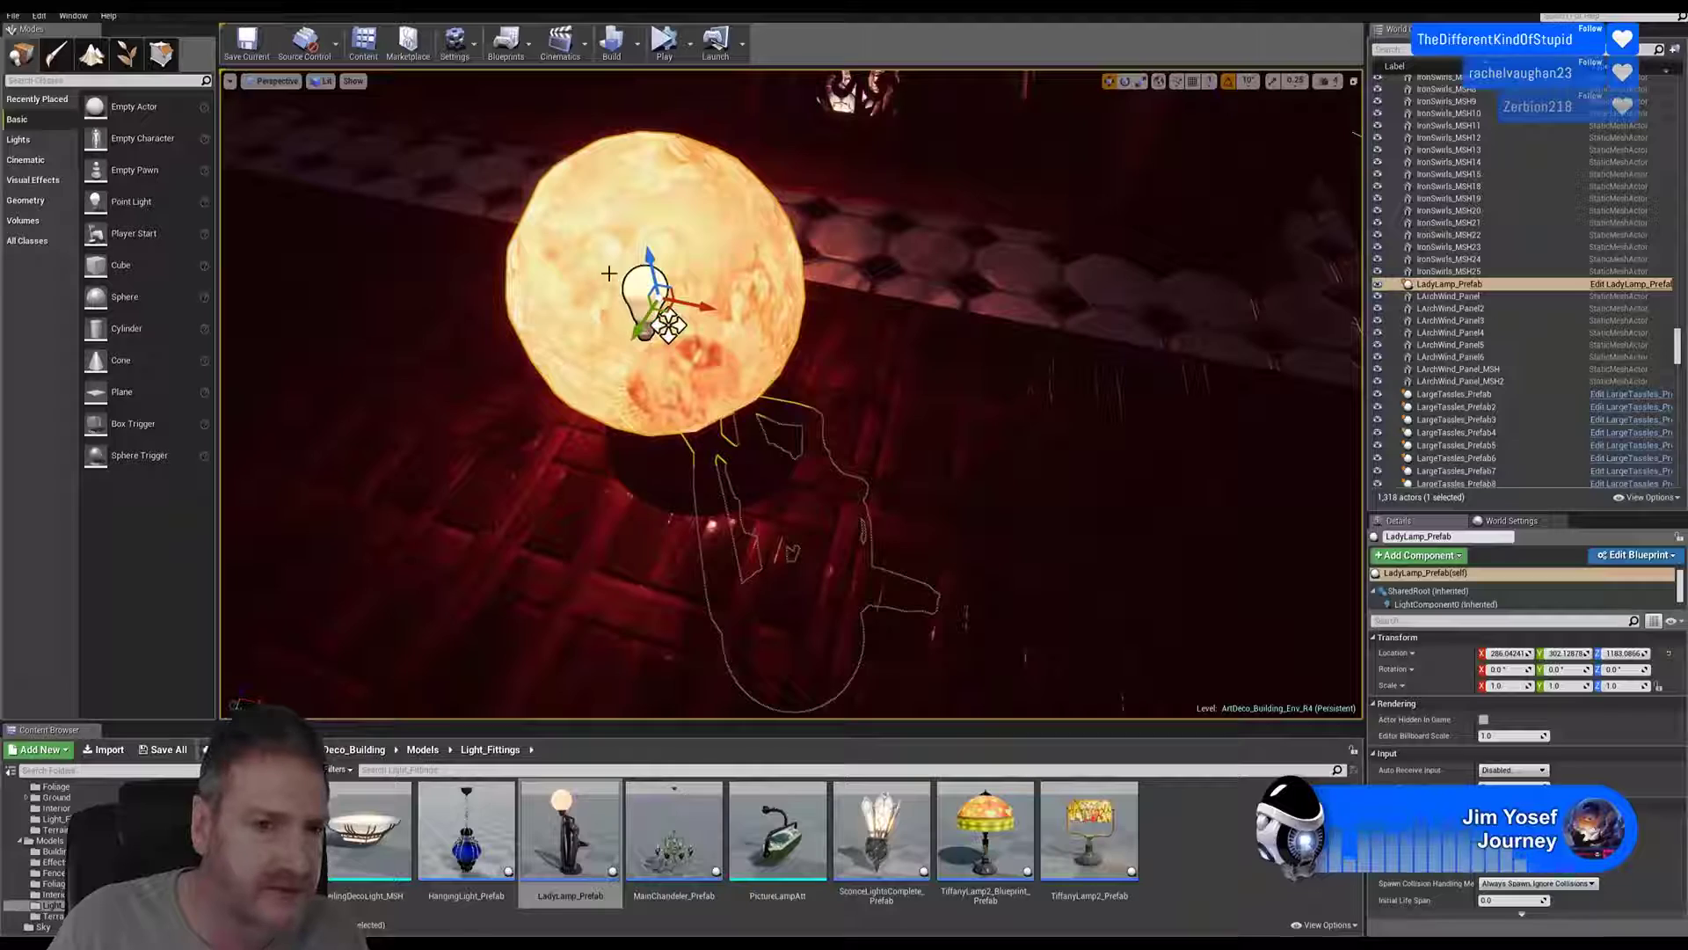
Step: Raise the lady lamp above the floor to a Z location of about 1372
left_click_drag(653, 256, 586, 83)
right_click_drag(629, 113, 686, 409)
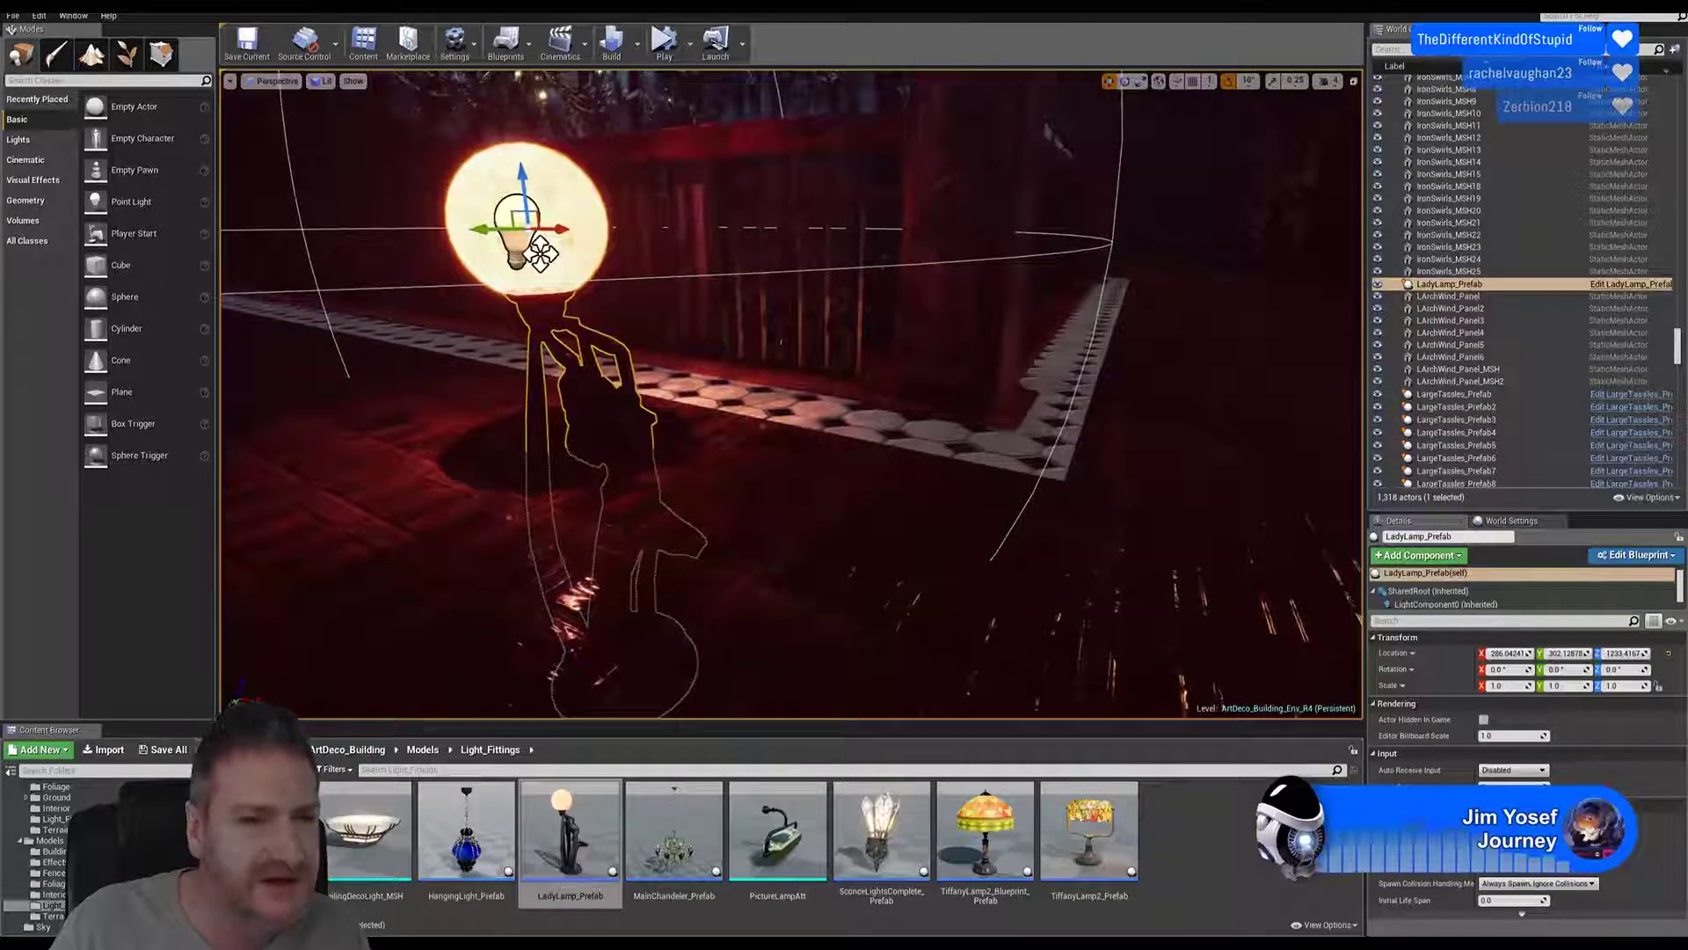
left_click_drag(540, 254, 516, 71)
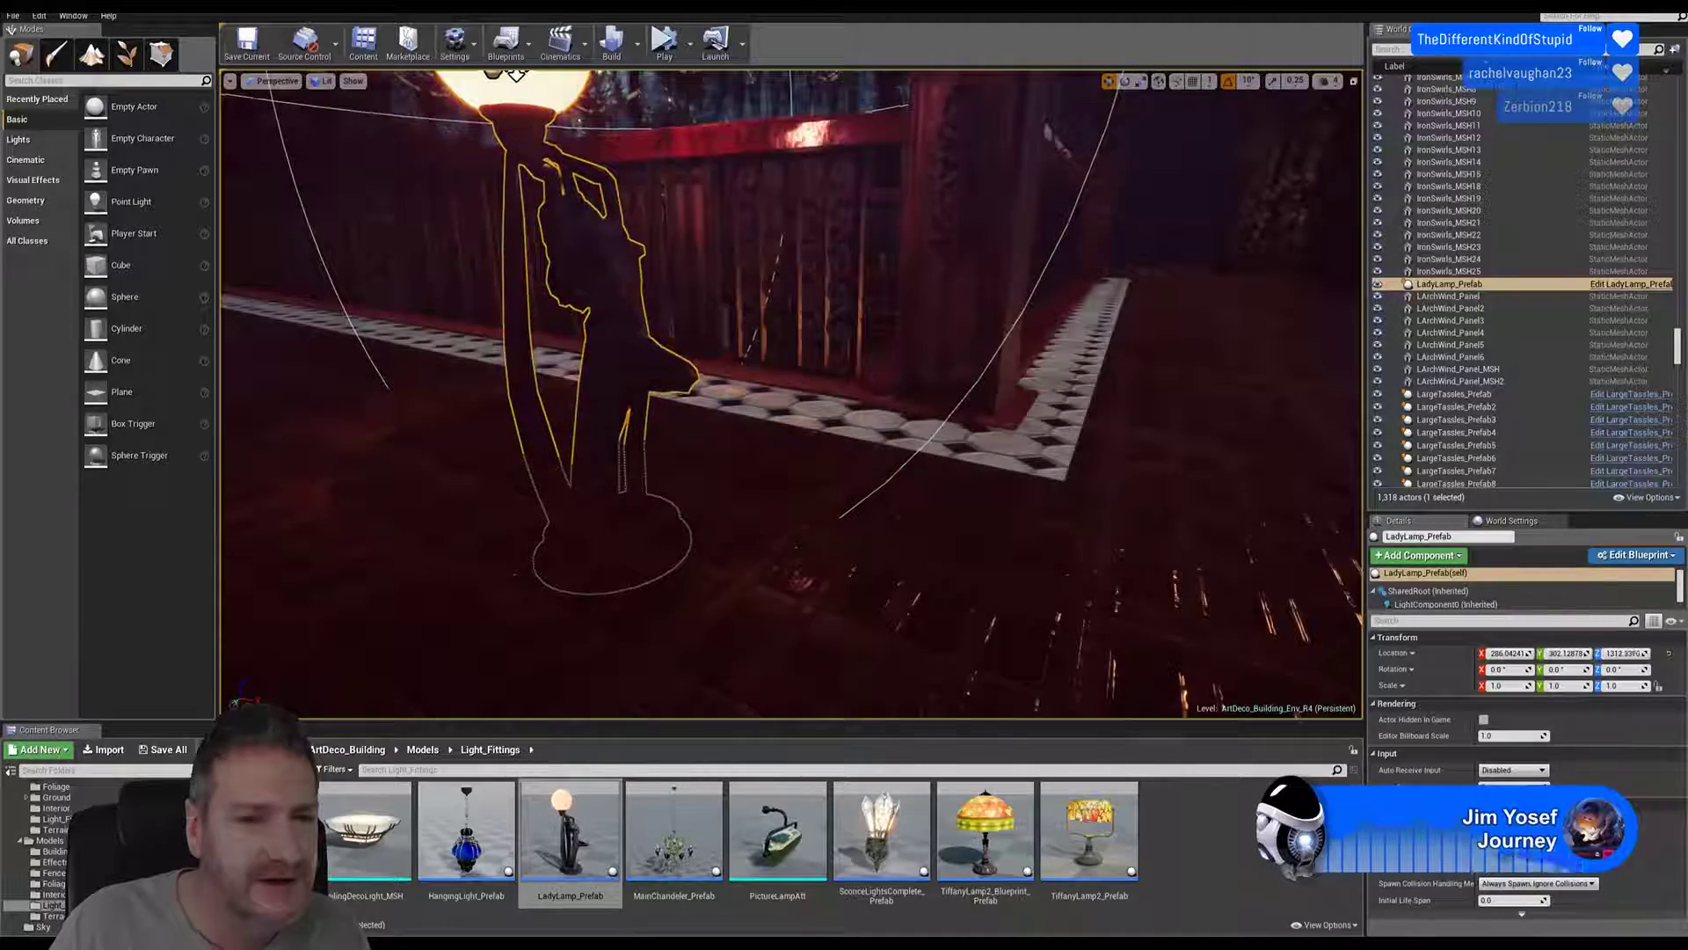
right_click_drag(731, 225, 630, 114)
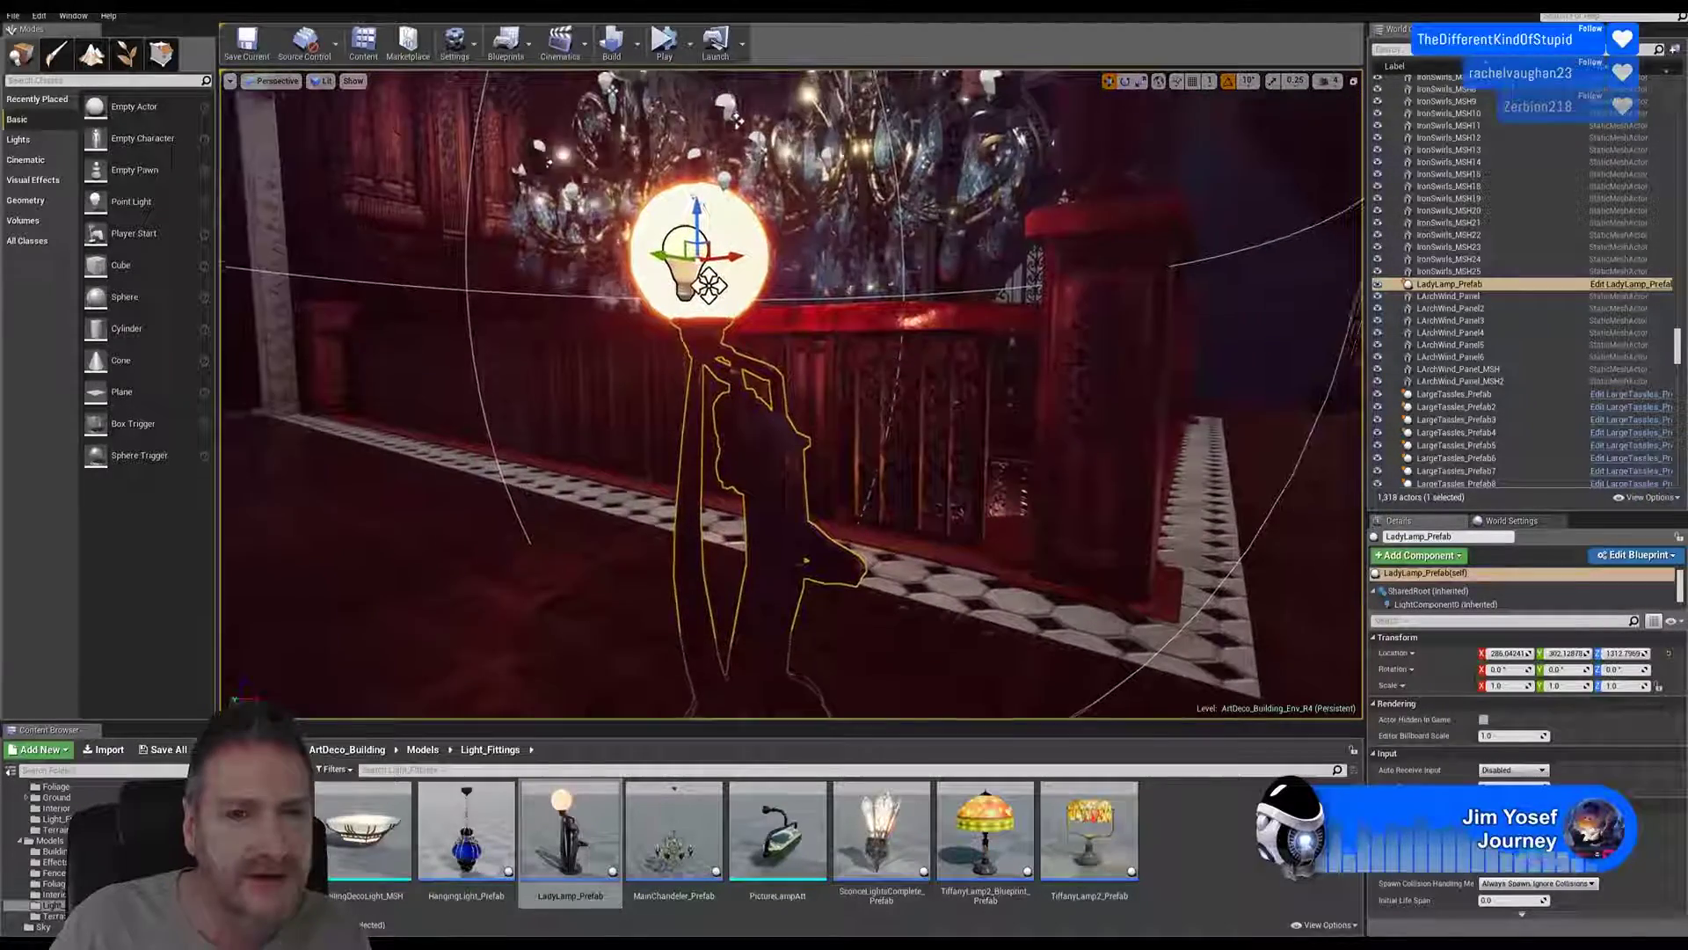
left_click_drag(702, 218, 704, 106)
left_click_drag(710, 178, 709, 166)
right_click_drag(710, 165, 400, 120)
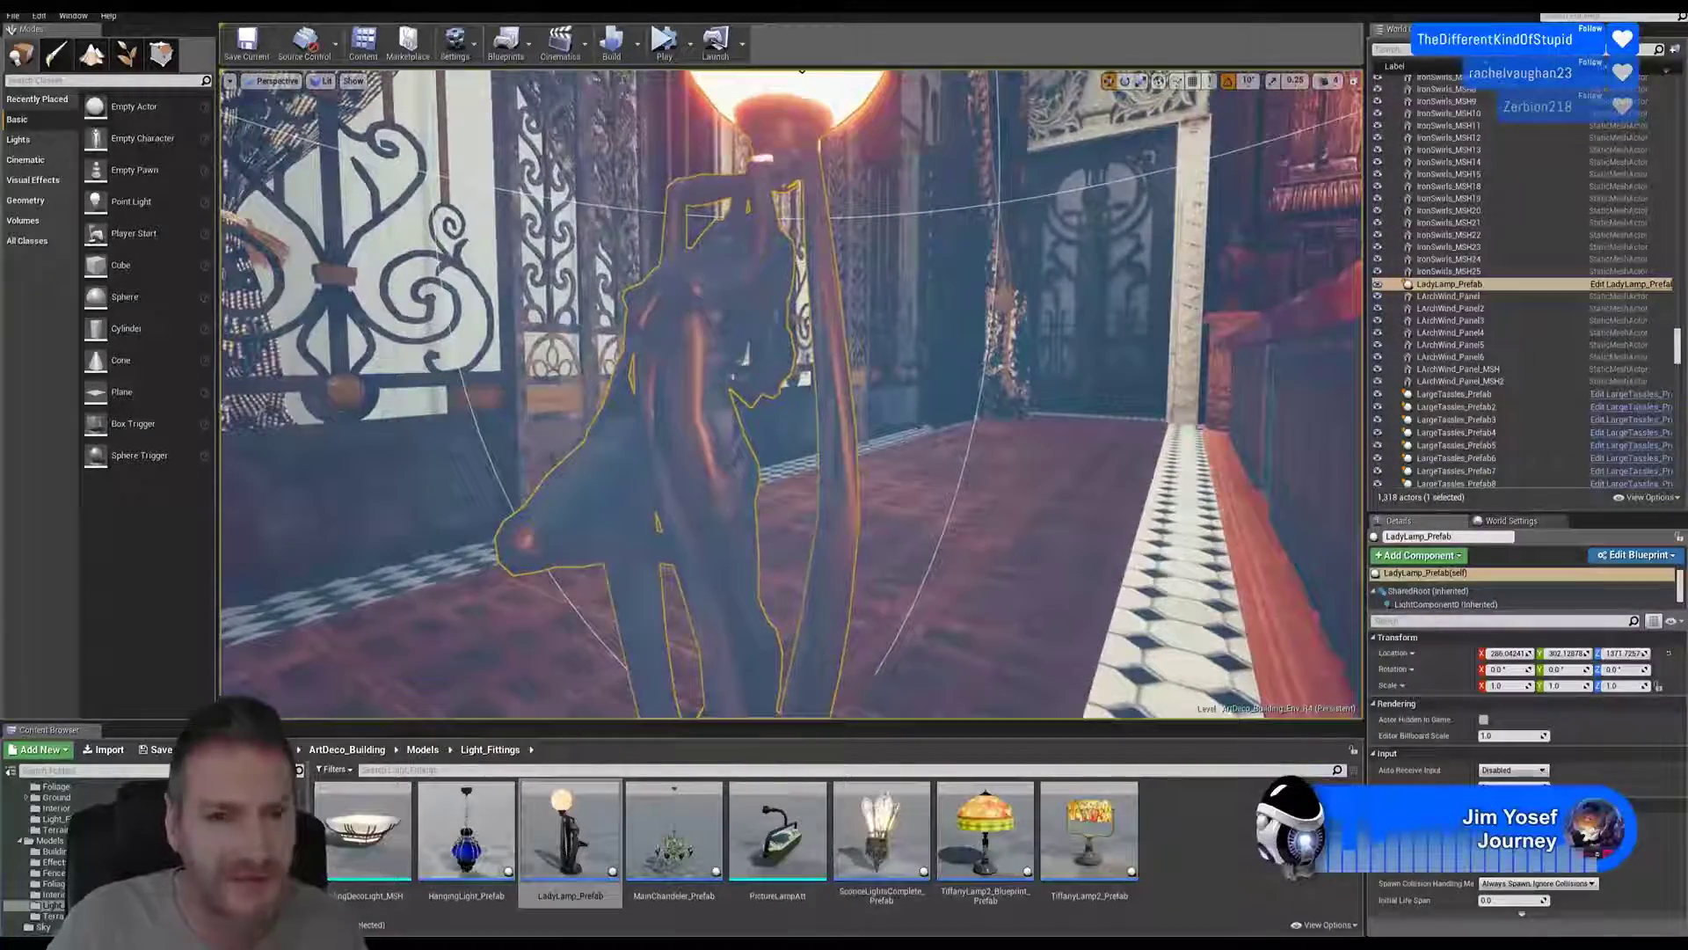
Step: Clear the selection and examine the lady lamp's figure and glowing globe against the room
key("Escape")
right_click_drag(756, 251, 708, 246)
right_click_drag(762, 91, 691, 95)
right_click_drag(855, 462, 878, 462)
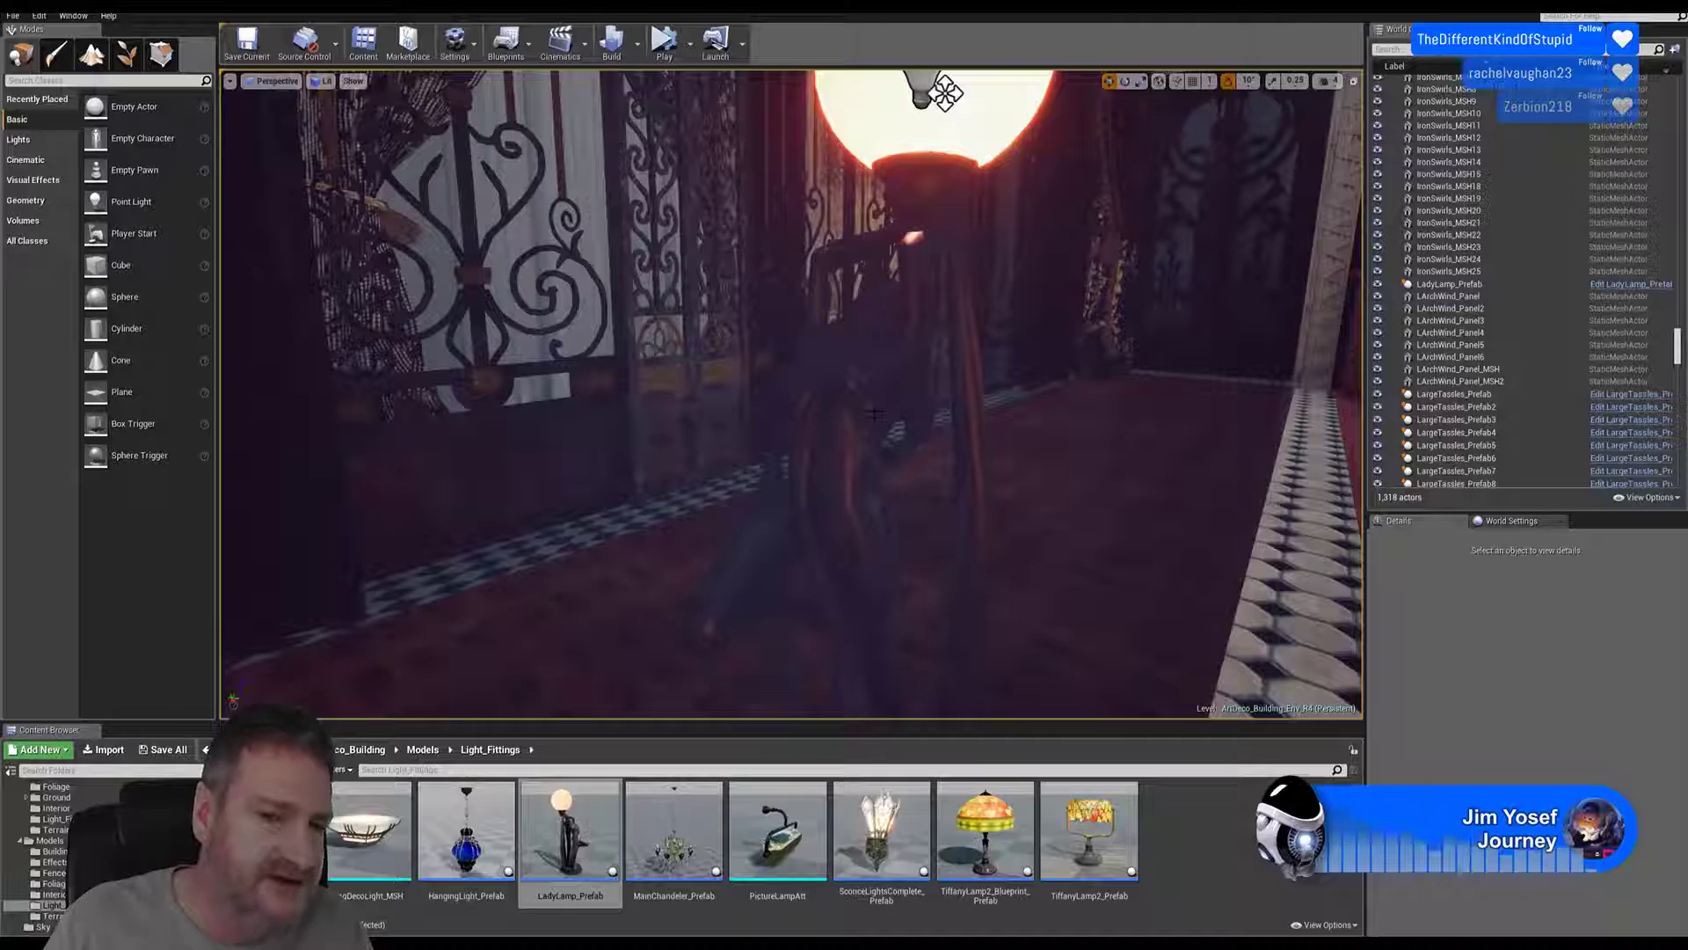
Step: Delete the lady lamp from the level
mouse_move(874, 414)
right_mouse_down()
mouse_move(862, 444)
mouse_move(879, 426)
right_mouse_up()
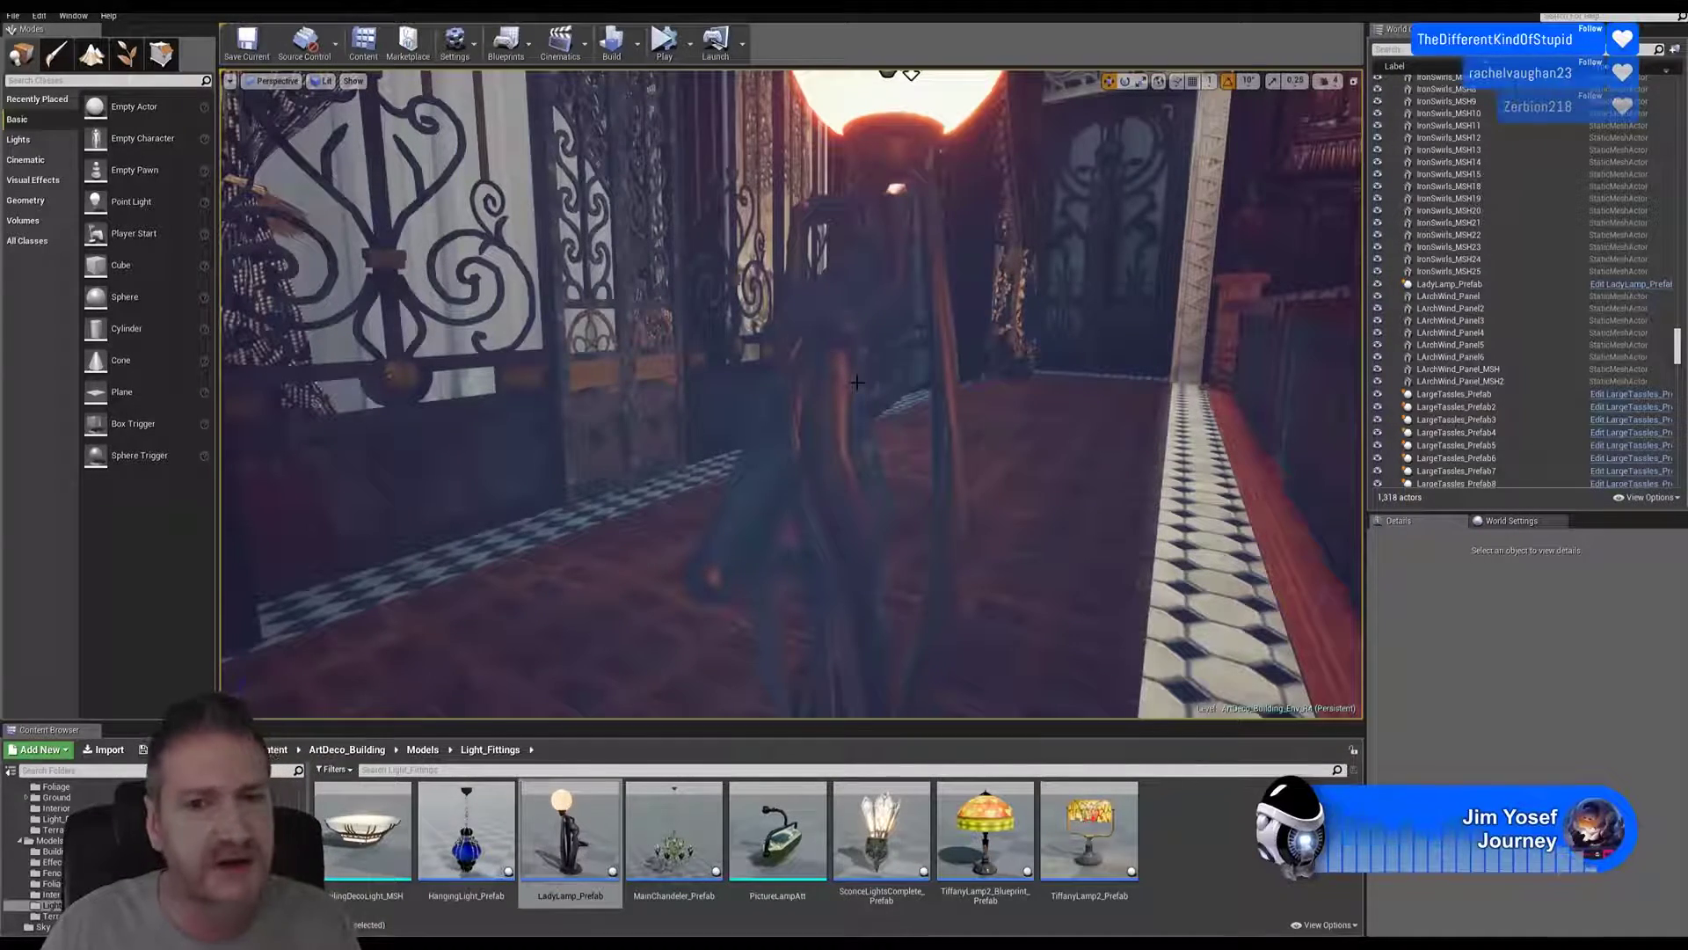
left_click(853, 327)
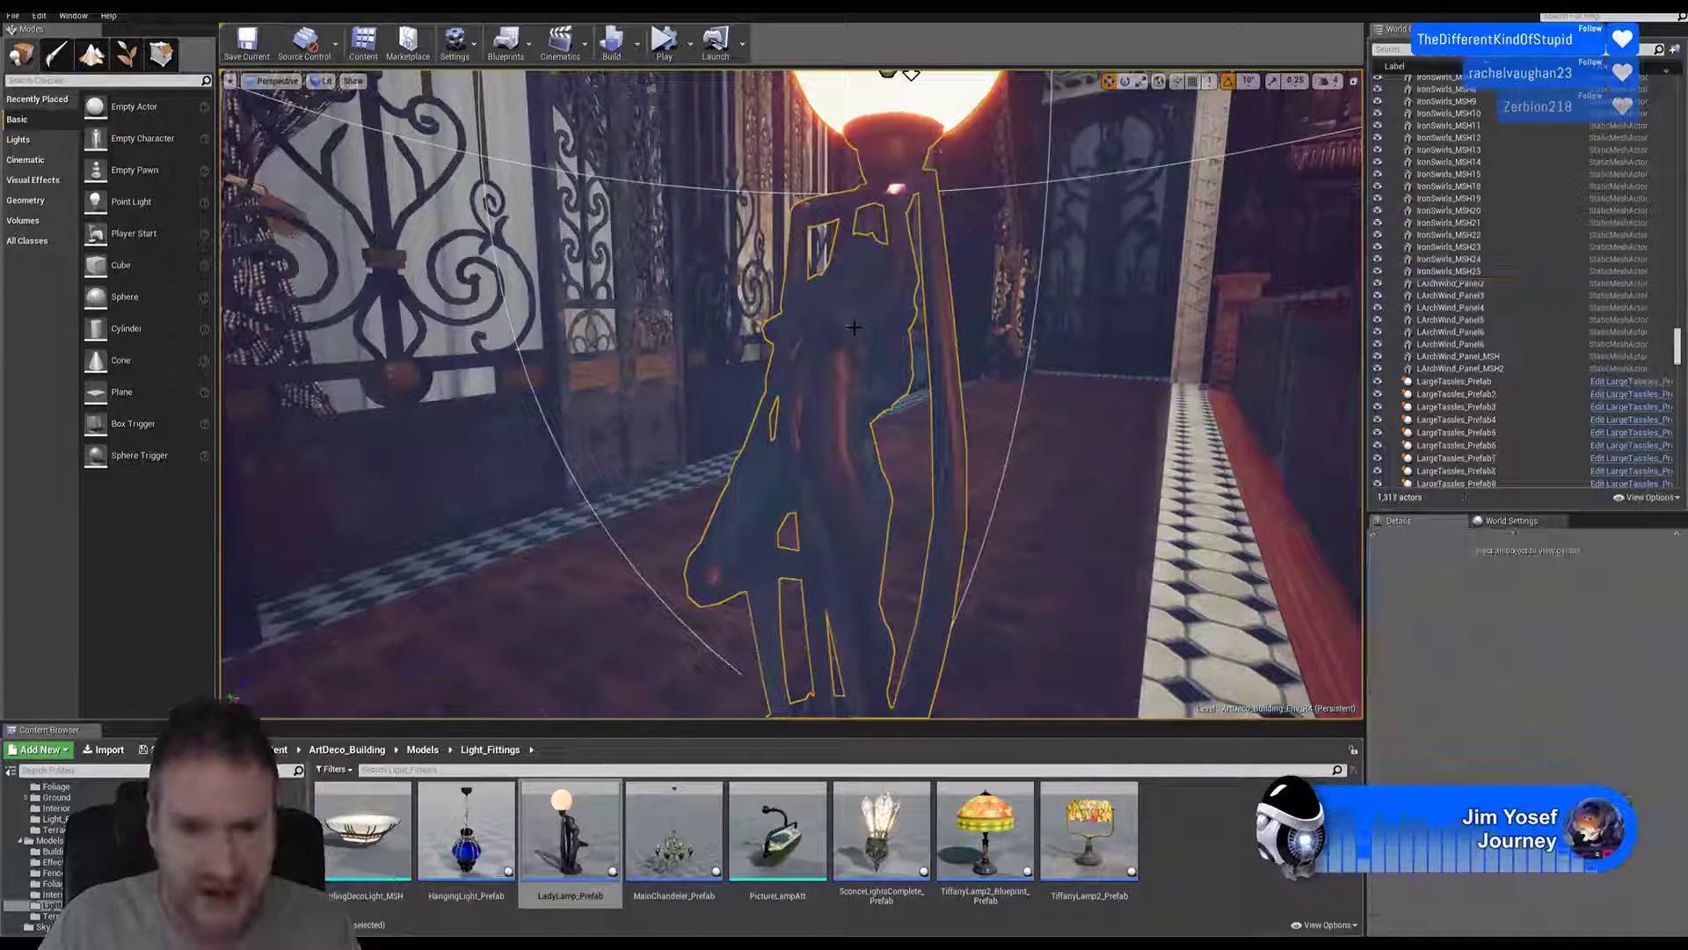
key("Delete")
Step: Examine the crystal chandeliers above the balcony stairwell, moving from the overall view in toward the glass drops
right_click_drag(791, 394, 1082, 351)
right_click_drag(827, 479, 875, 422)
right_click_drag(828, 479, 892, 498)
key("a")
key("w")
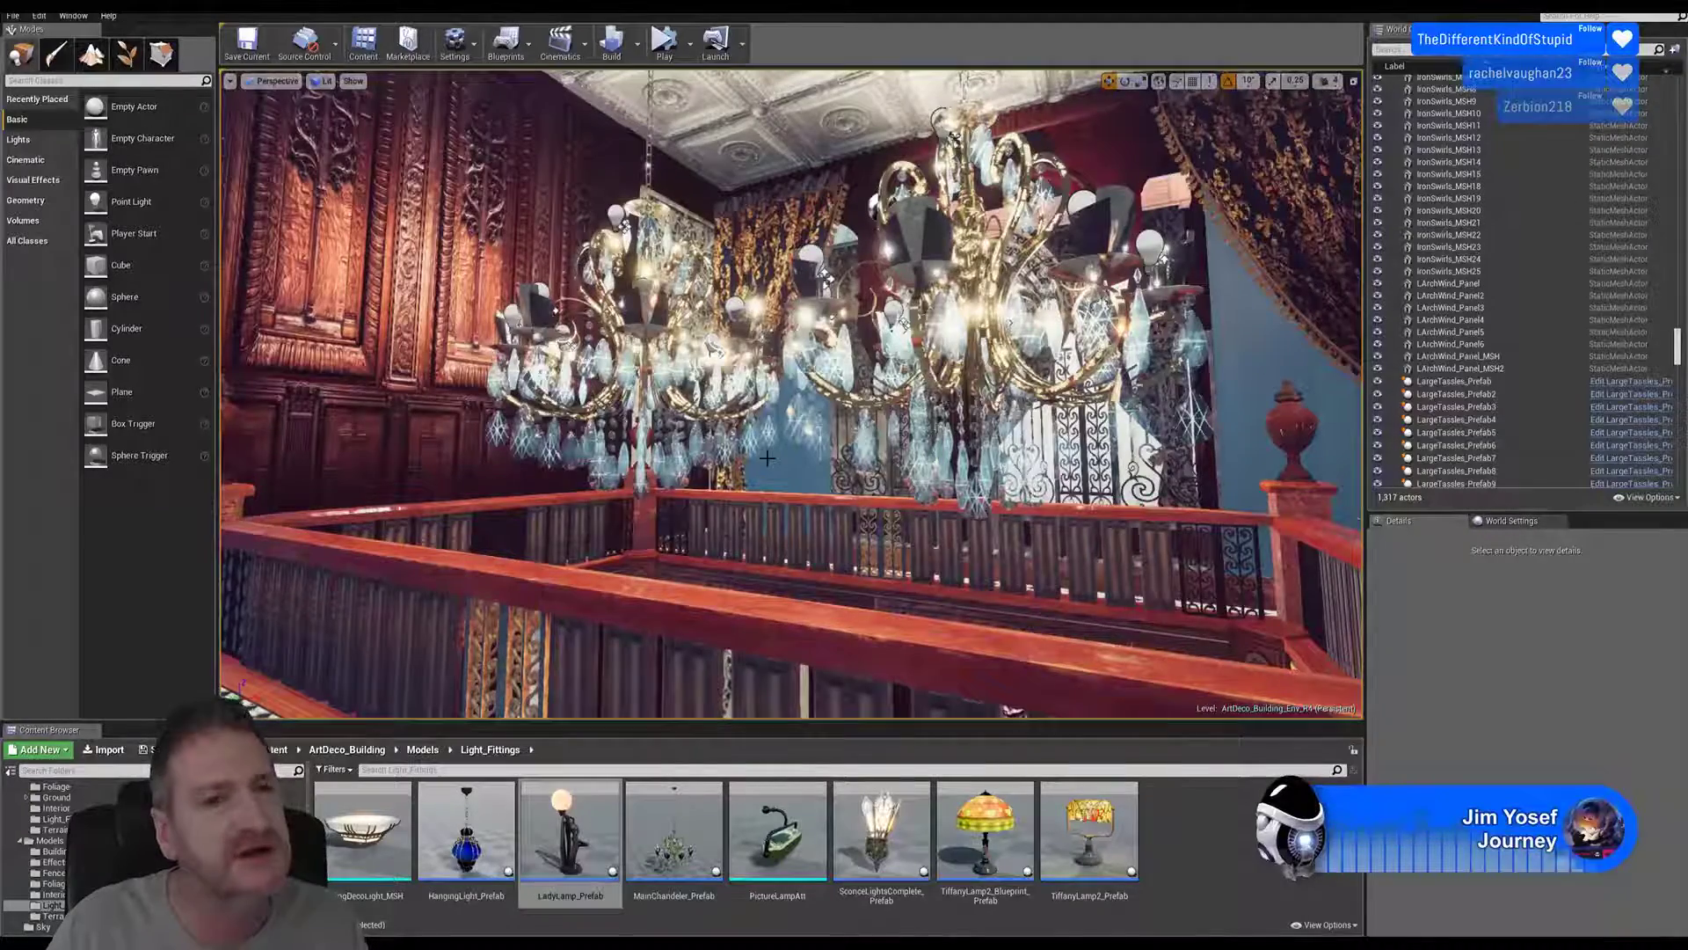
right_click_drag(826, 452, 879, 484)
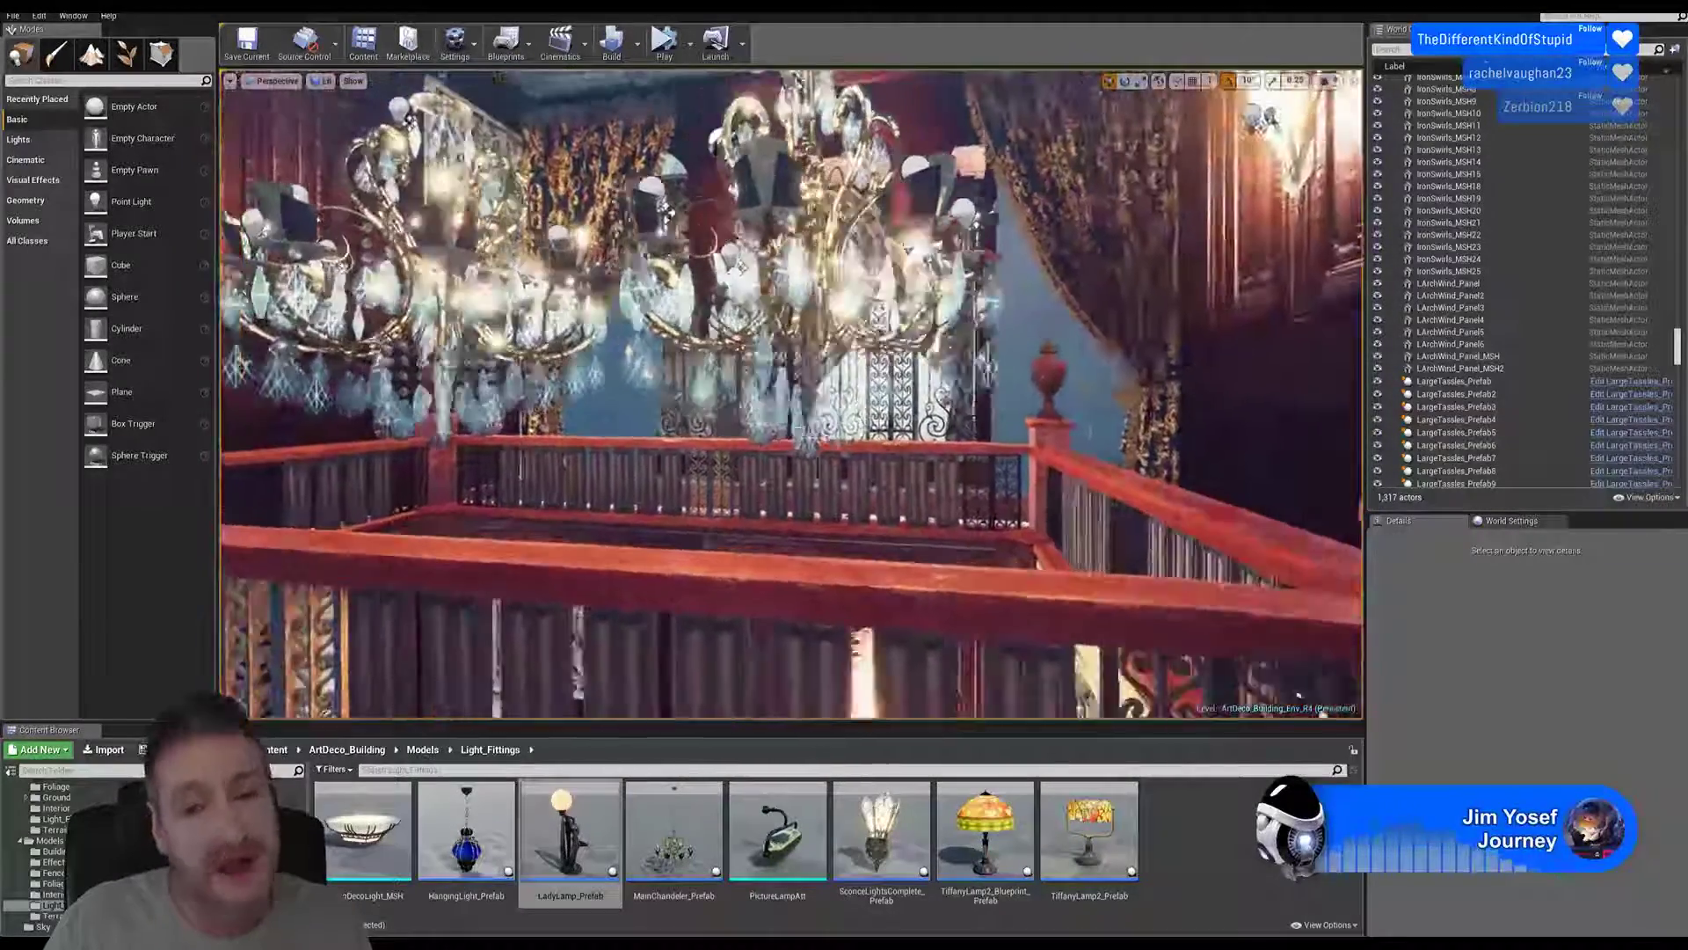
key("w")
mouse_move(809, 434)
right_mouse_down()
mouse_move(770, 429)
mouse_move(833, 428)
mouse_move(817, 429)
right_mouse_up()
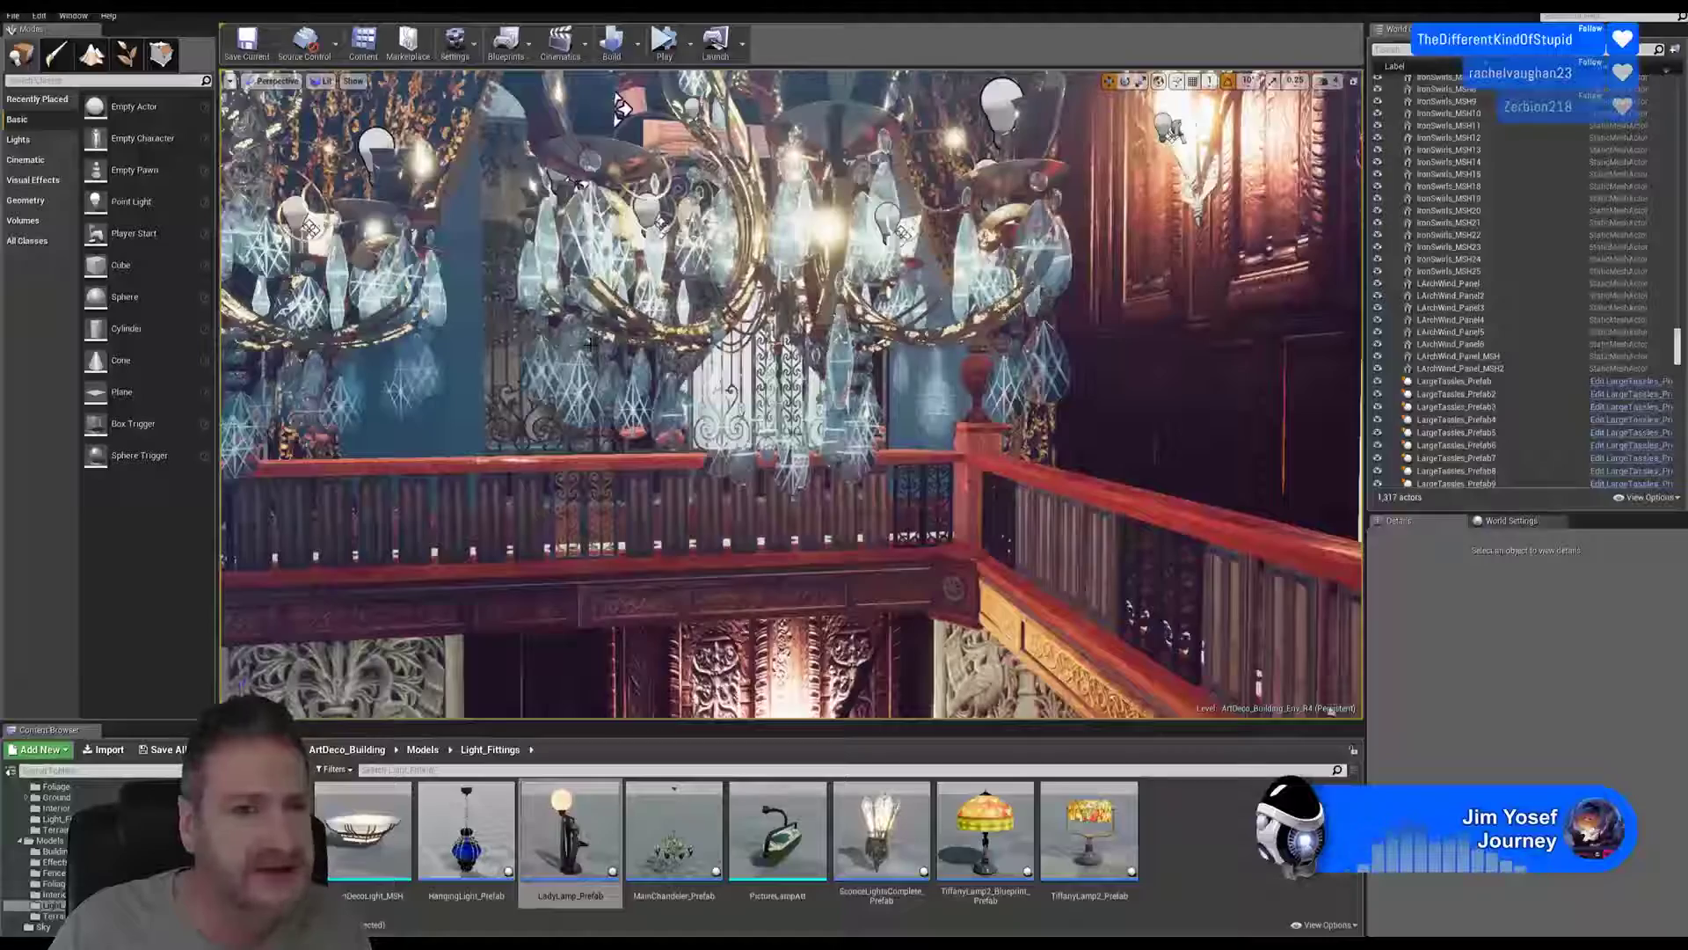
Step: Examine the chandelier's translucent crystal drops close up against the railing and door, and compare them with the complete chandeliers
right_click_drag(591, 344, 649, 347)
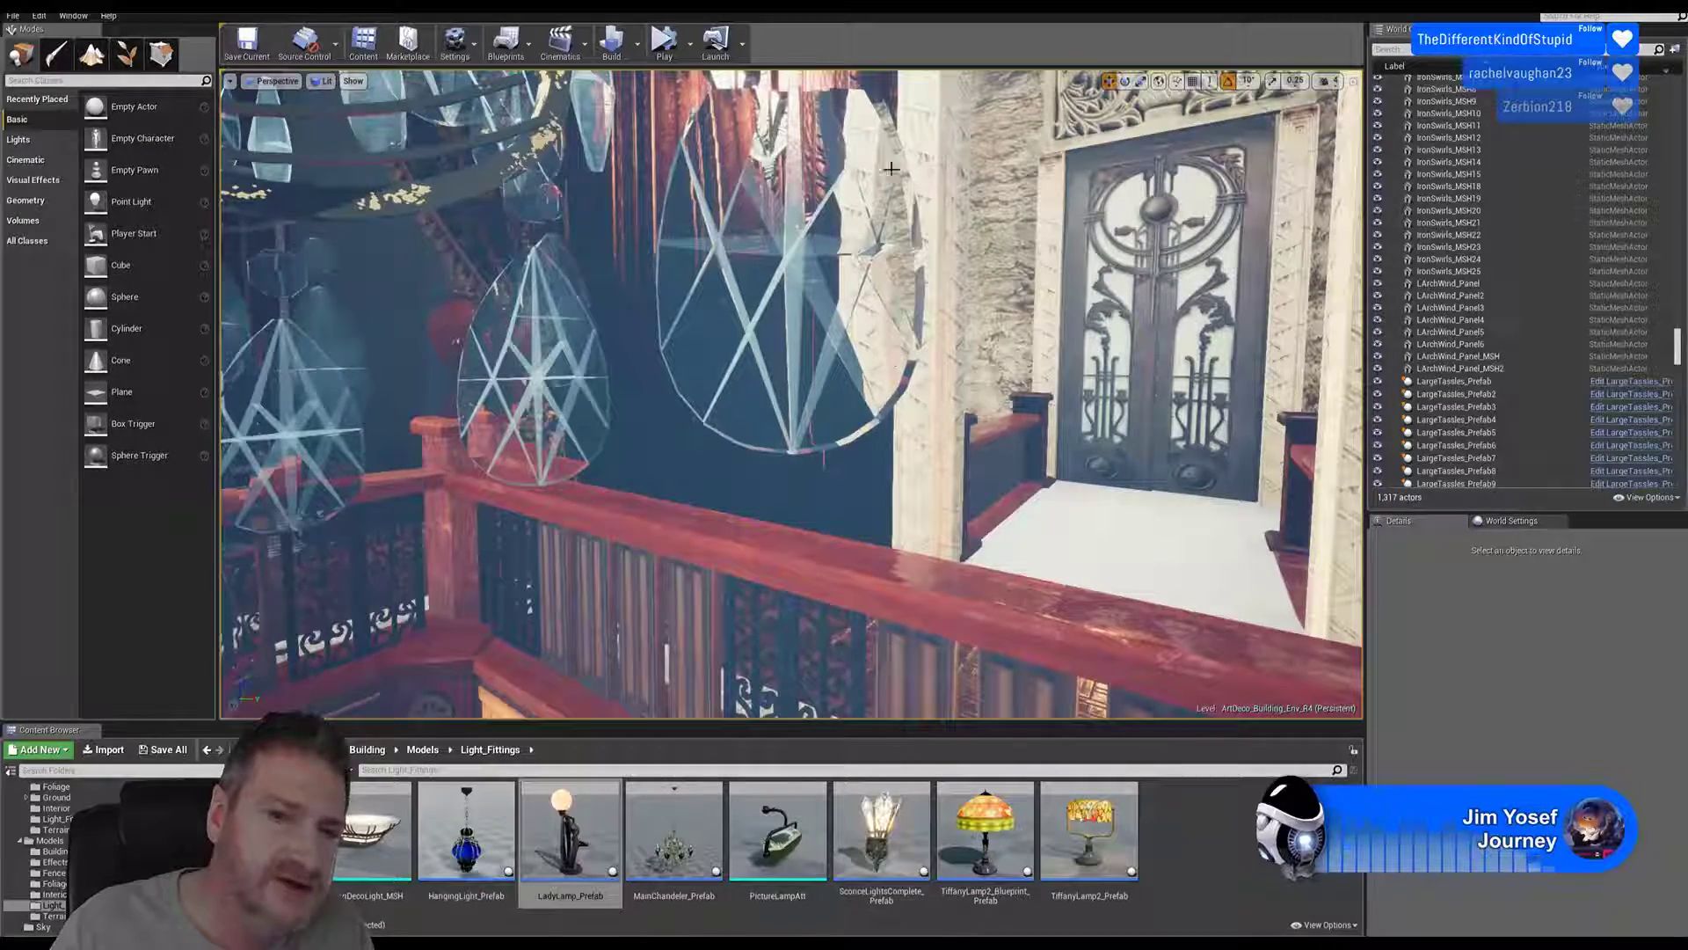
right_click_drag(796, 227, 835, 206)
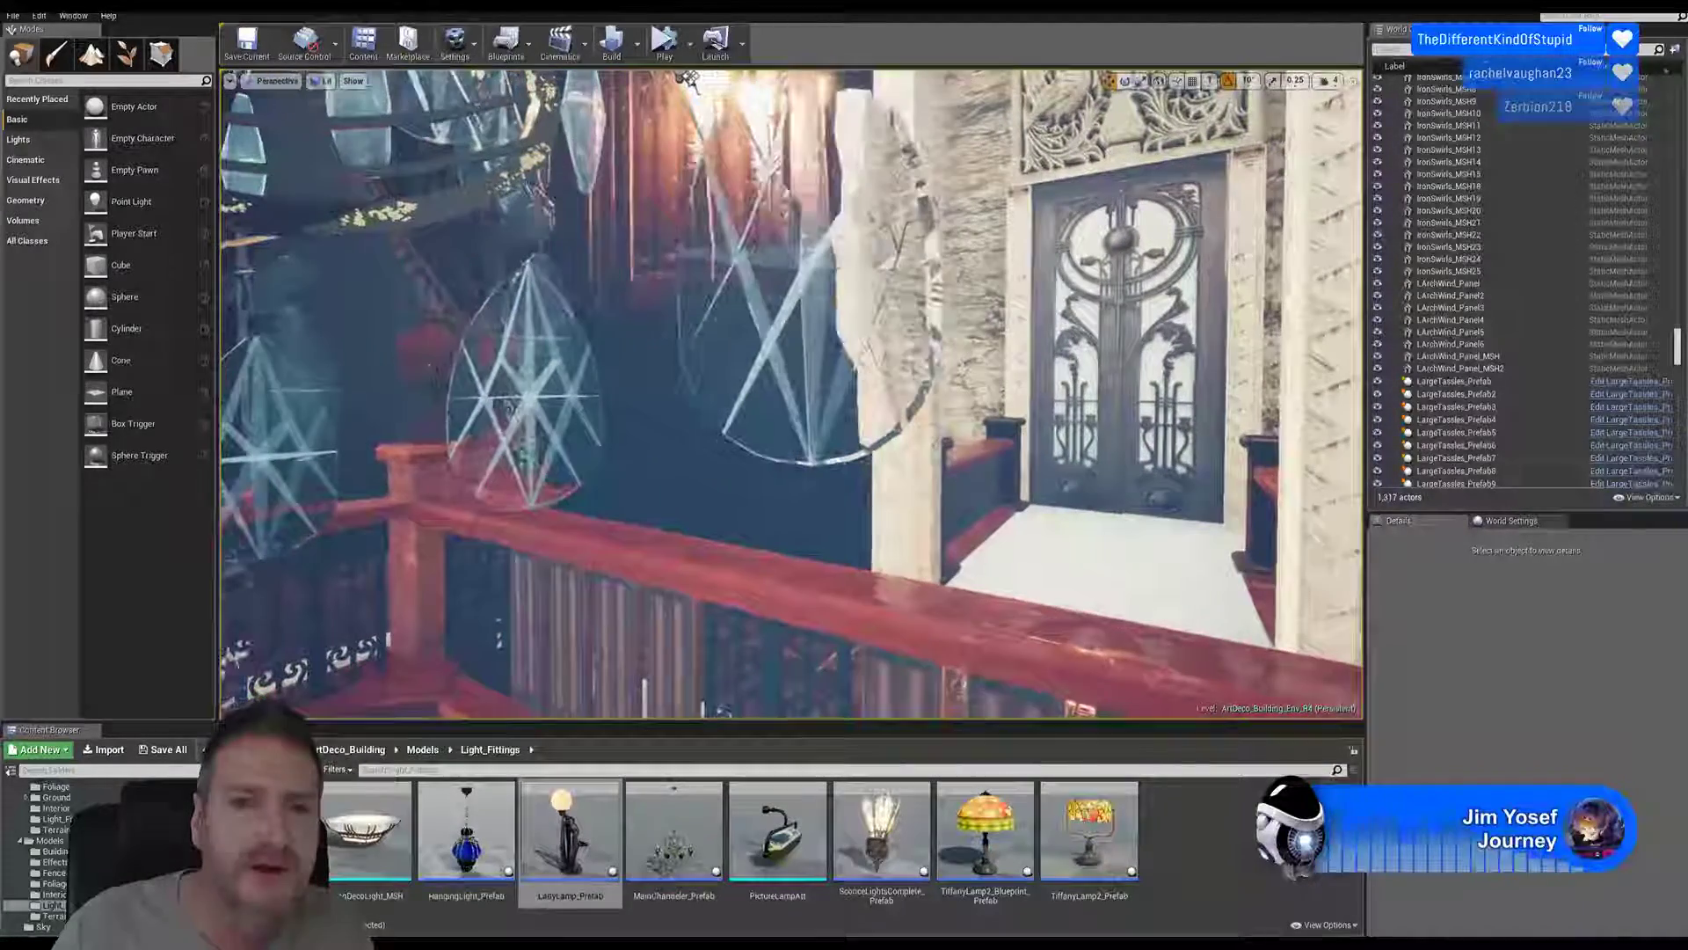
right_click_drag(792, 396, 844, 425)
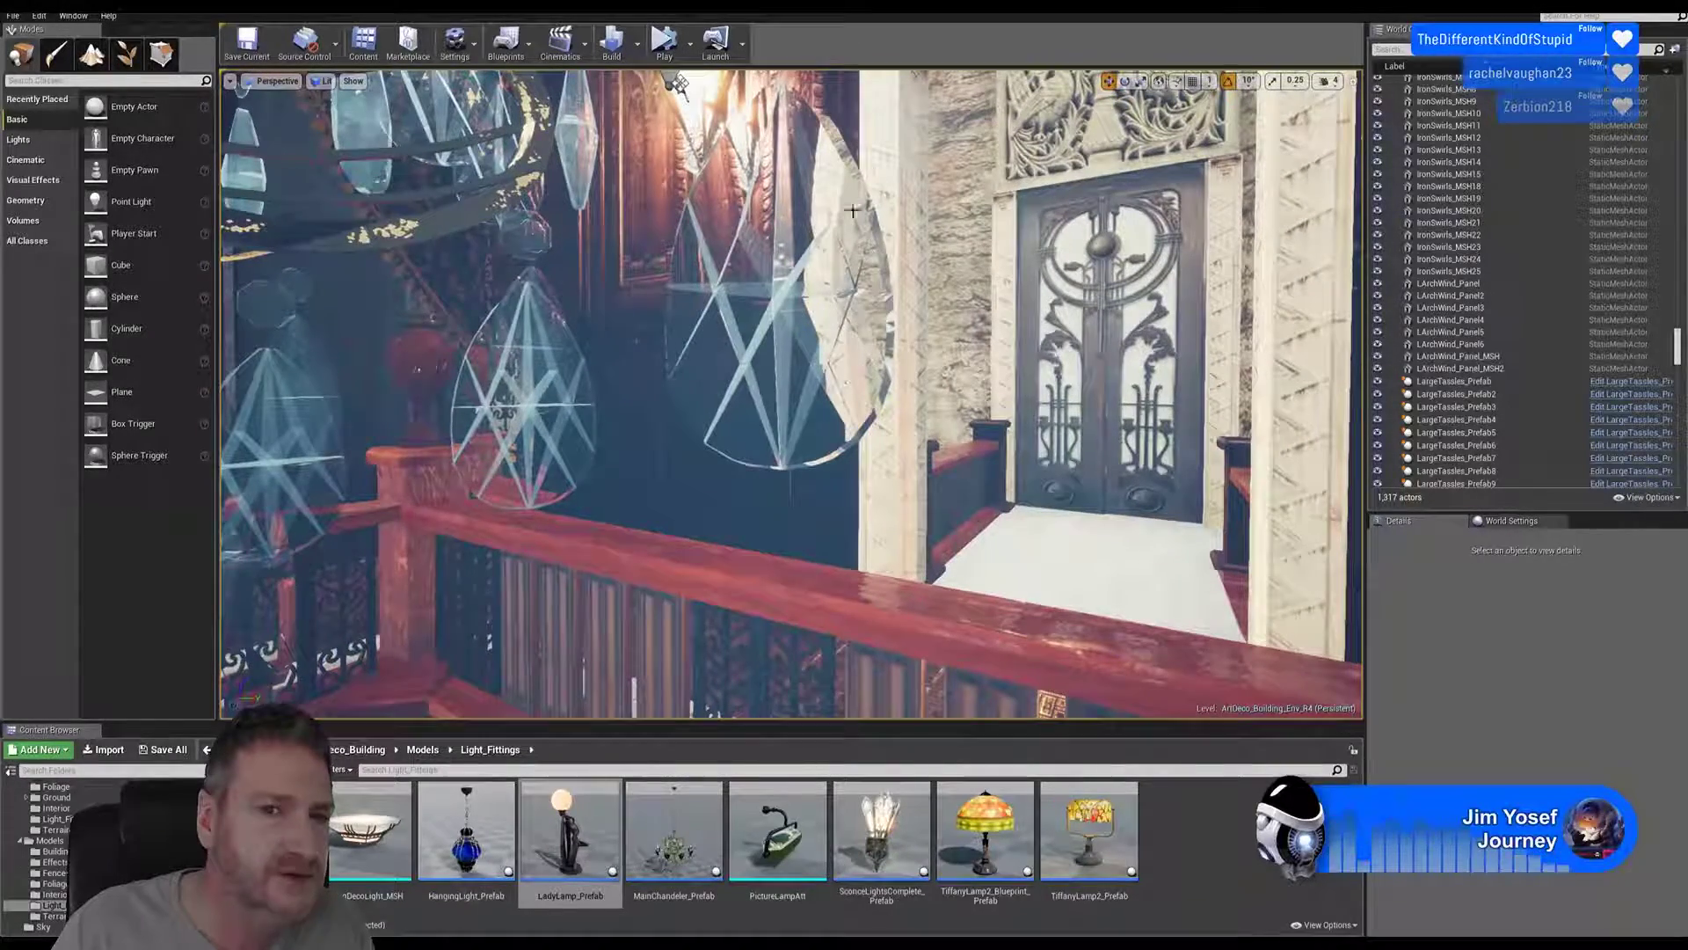
right_click_drag(844, 425, 863, 433)
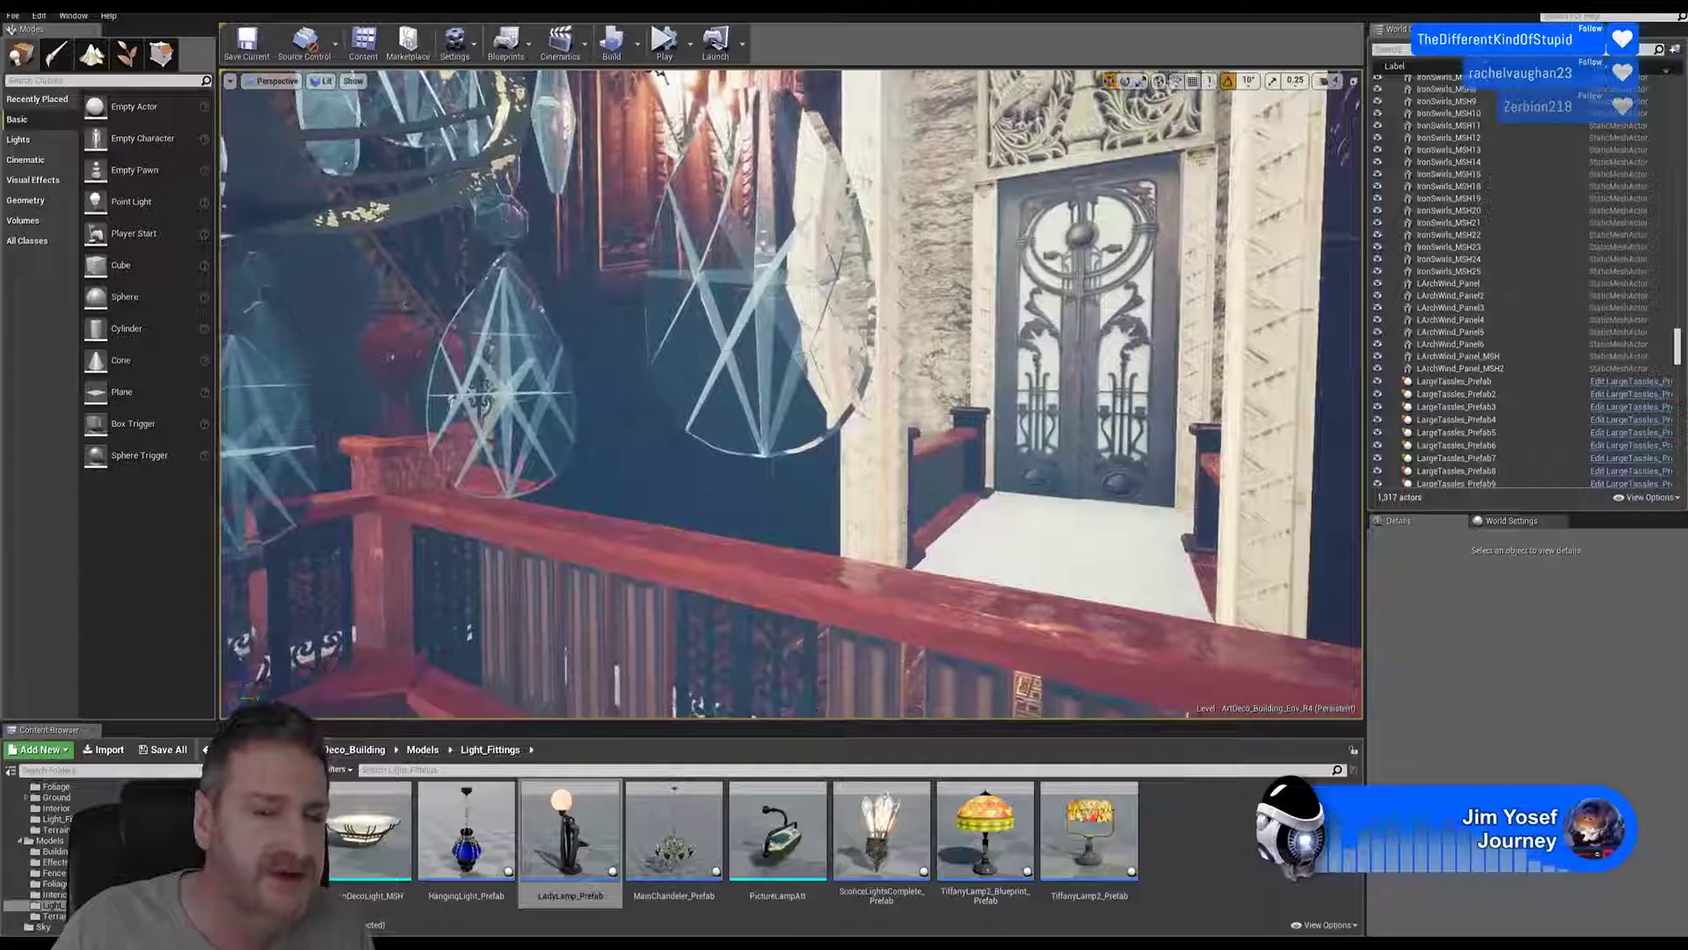
right_click_drag(853, 299, 690, 283)
key("w")
key("s")
key("s")
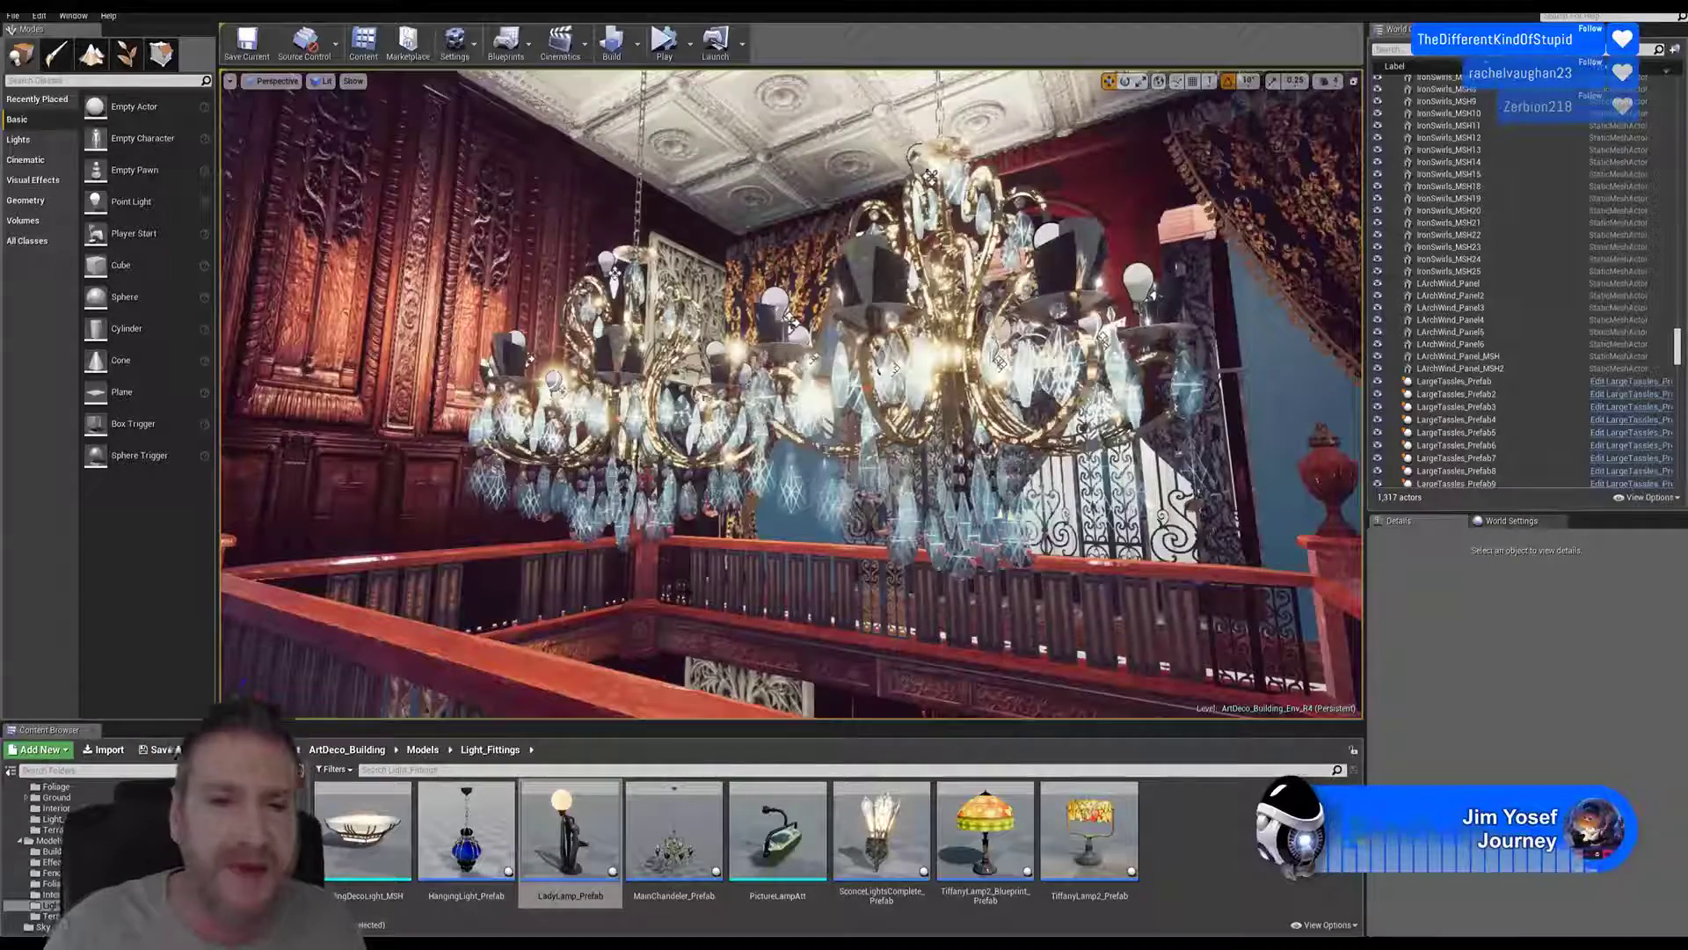
right_click_drag(791, 396, 919, 383)
right_click_drag(1209, 226, 961, 244)
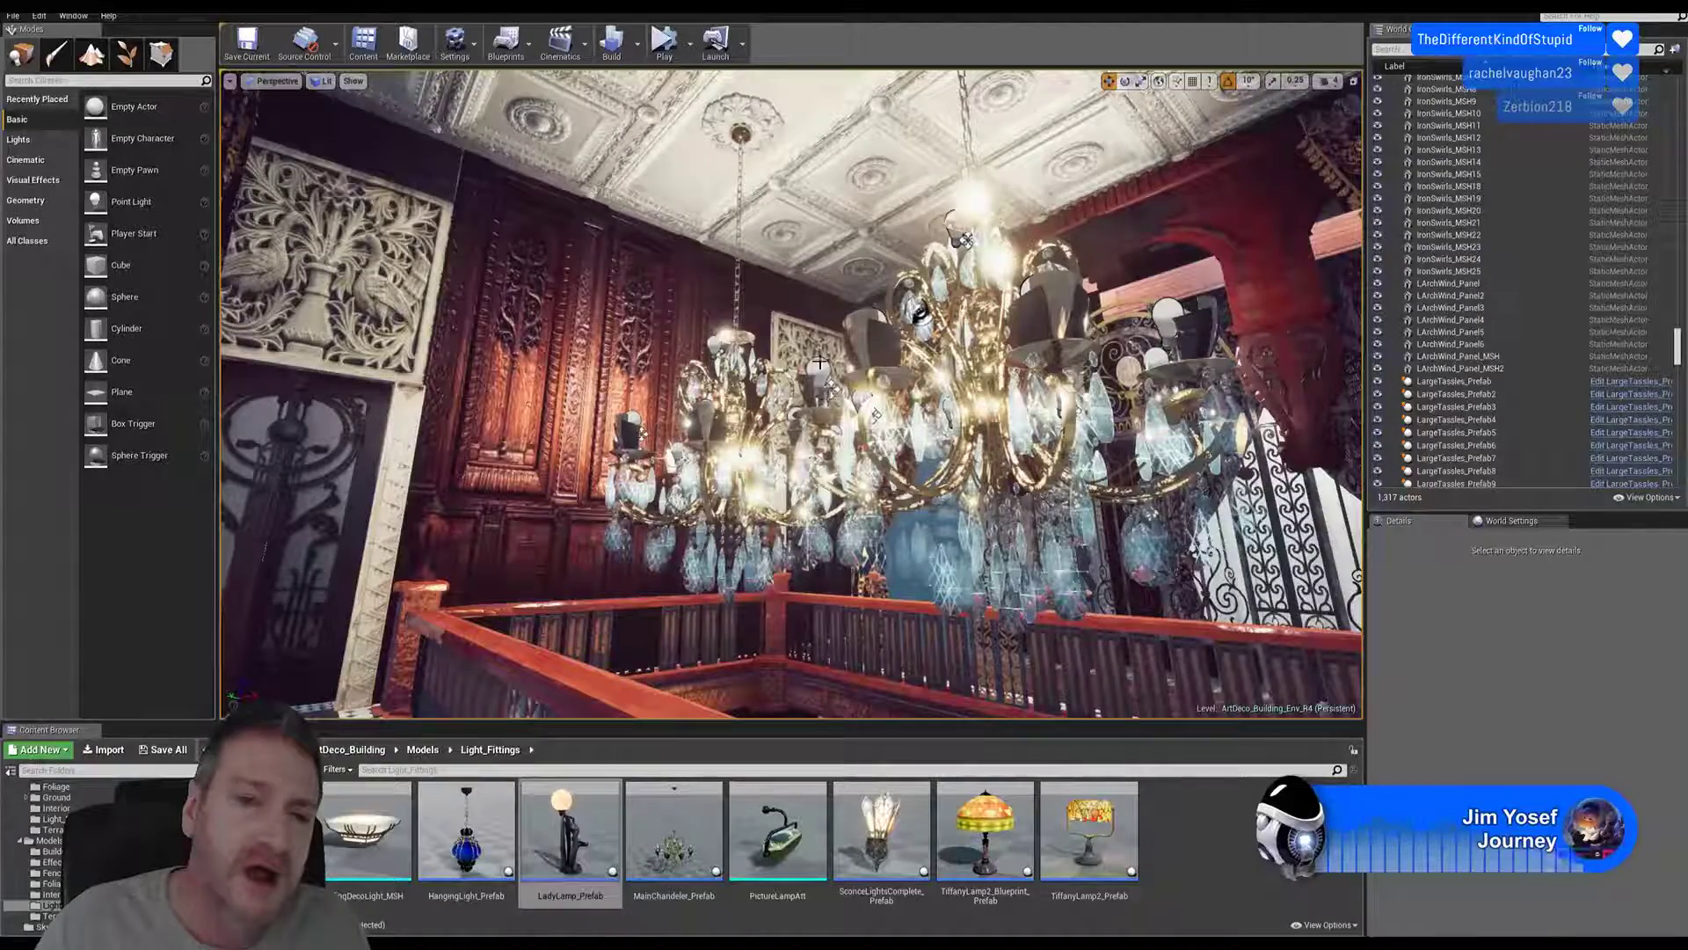
right_click_drag(820, 362, 936, 316)
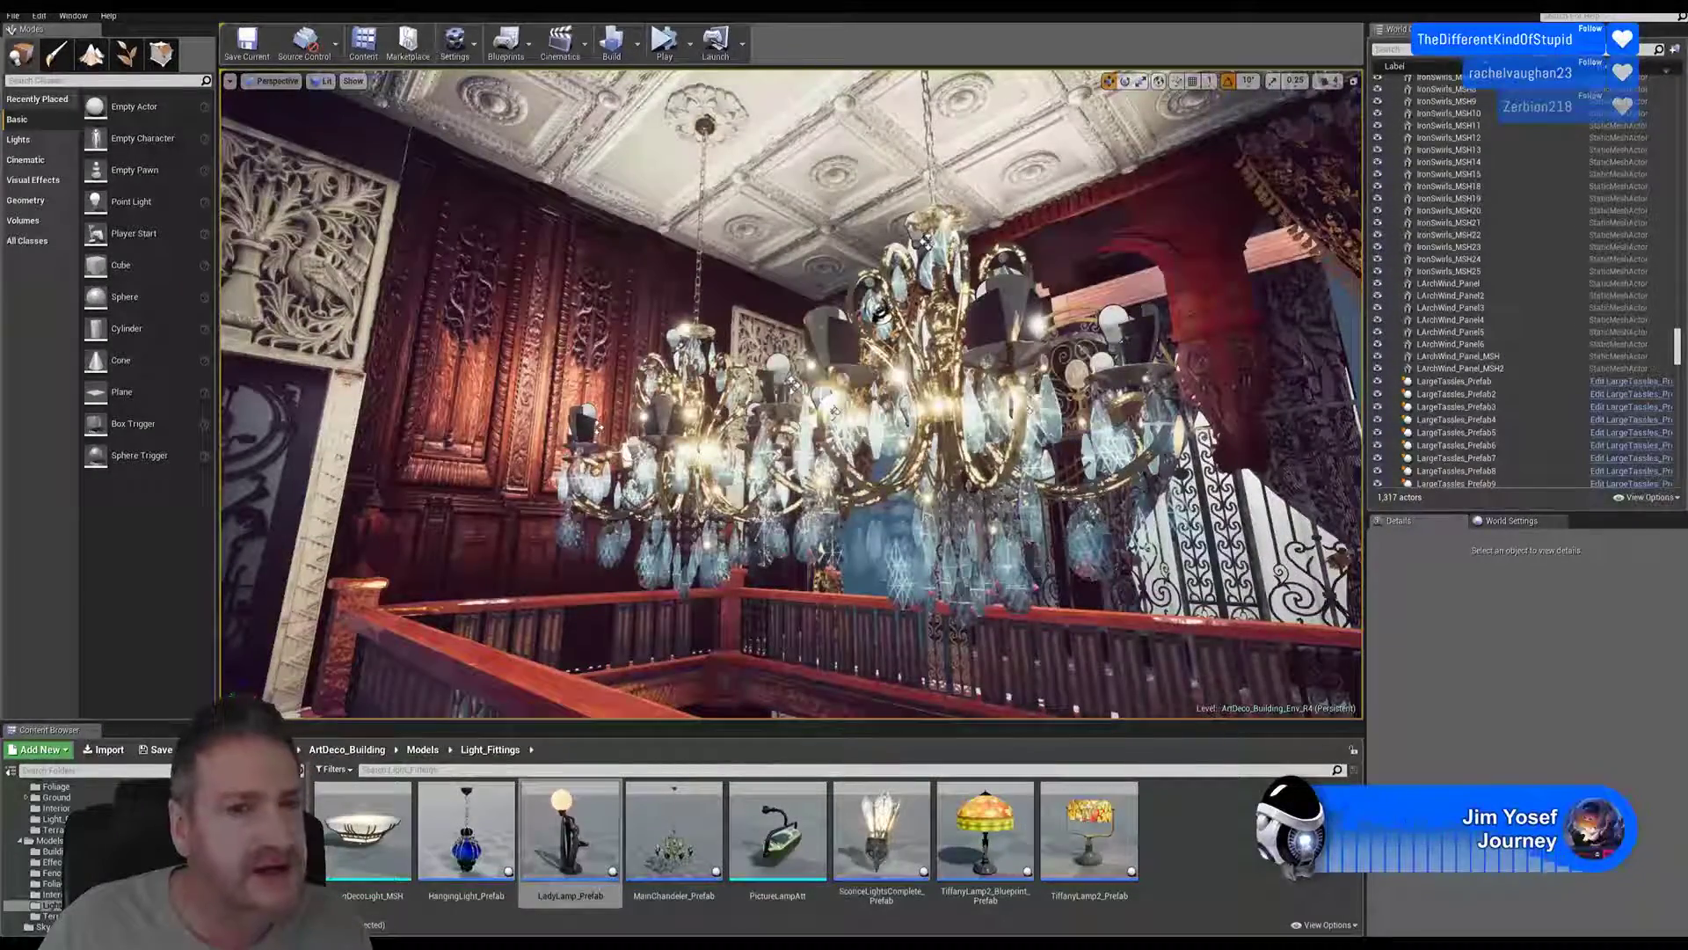
Step: Examine the chandeliers over the balcony stairwell, from the whole room in to one glass candle bulb
right_click_drag(791, 394, 629, 403)
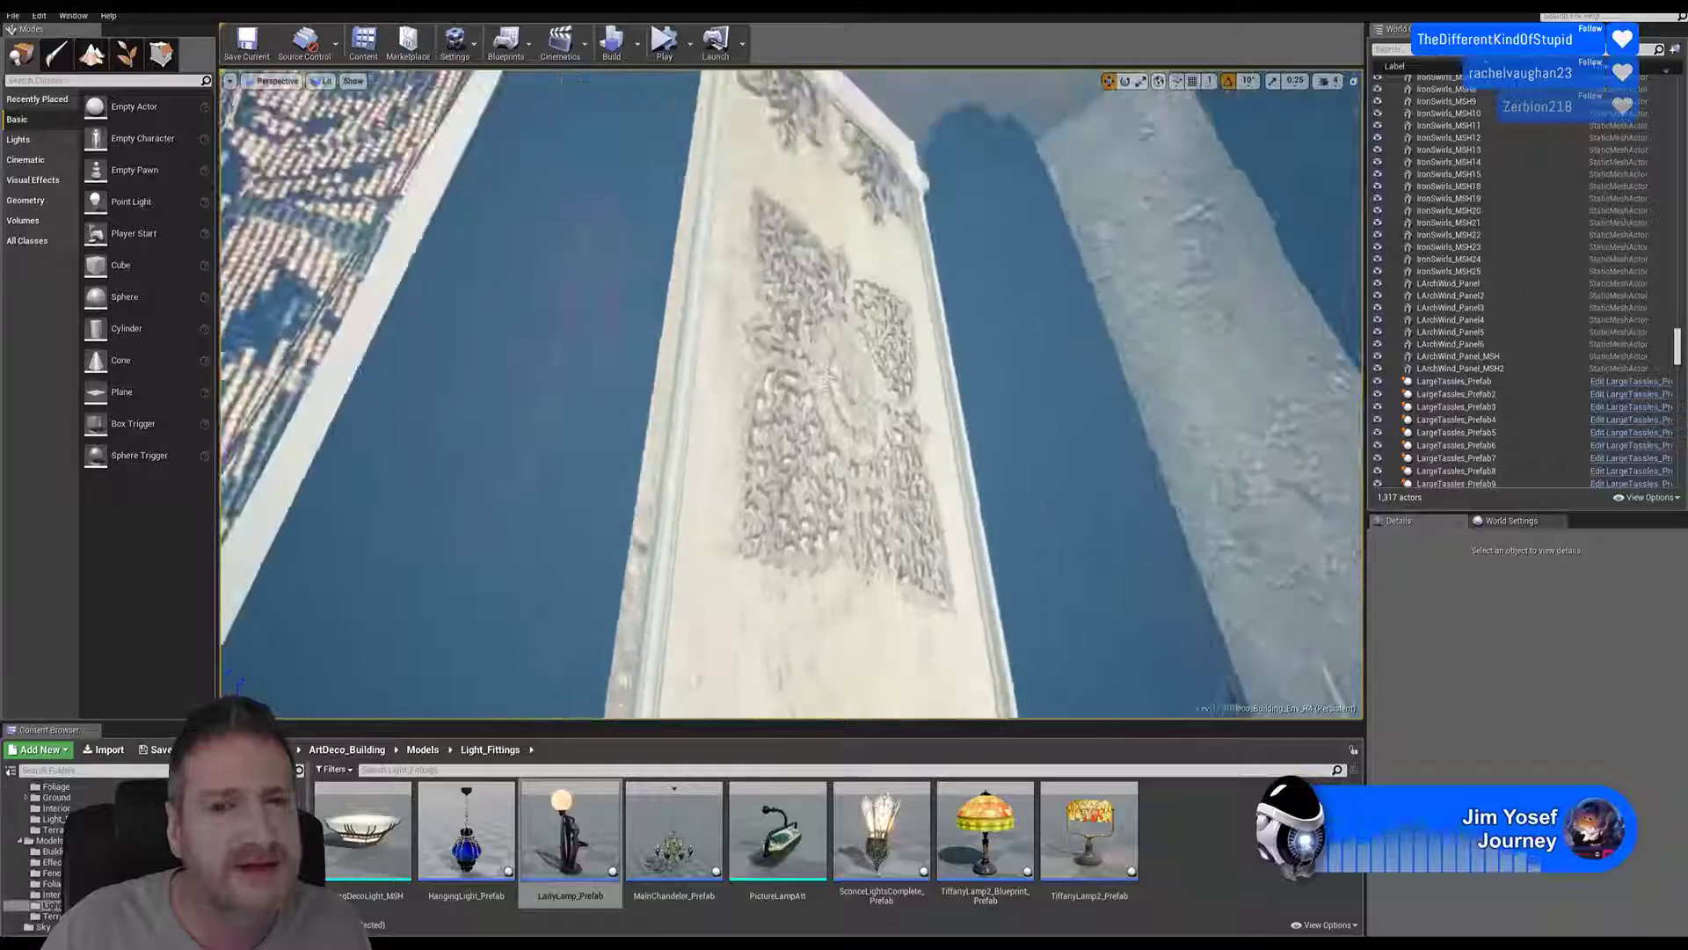
right_click_drag(792, 394, 781, 359)
key("s")
key("w")
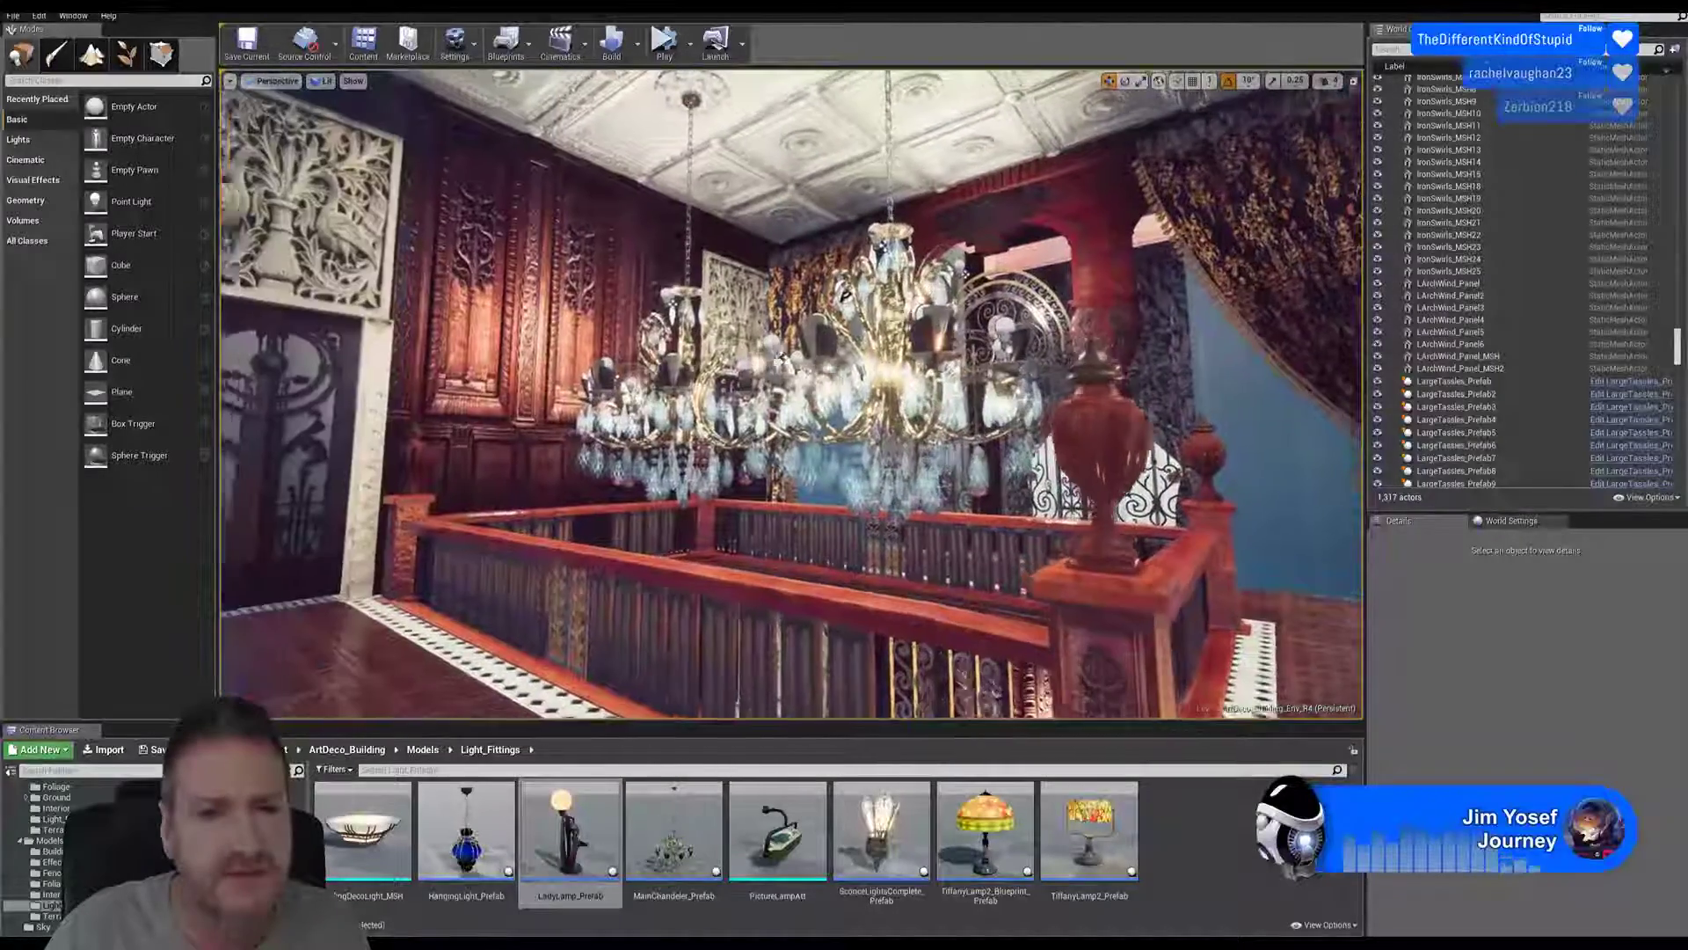
right_click_drag(843, 294, 752, 132)
key("a")
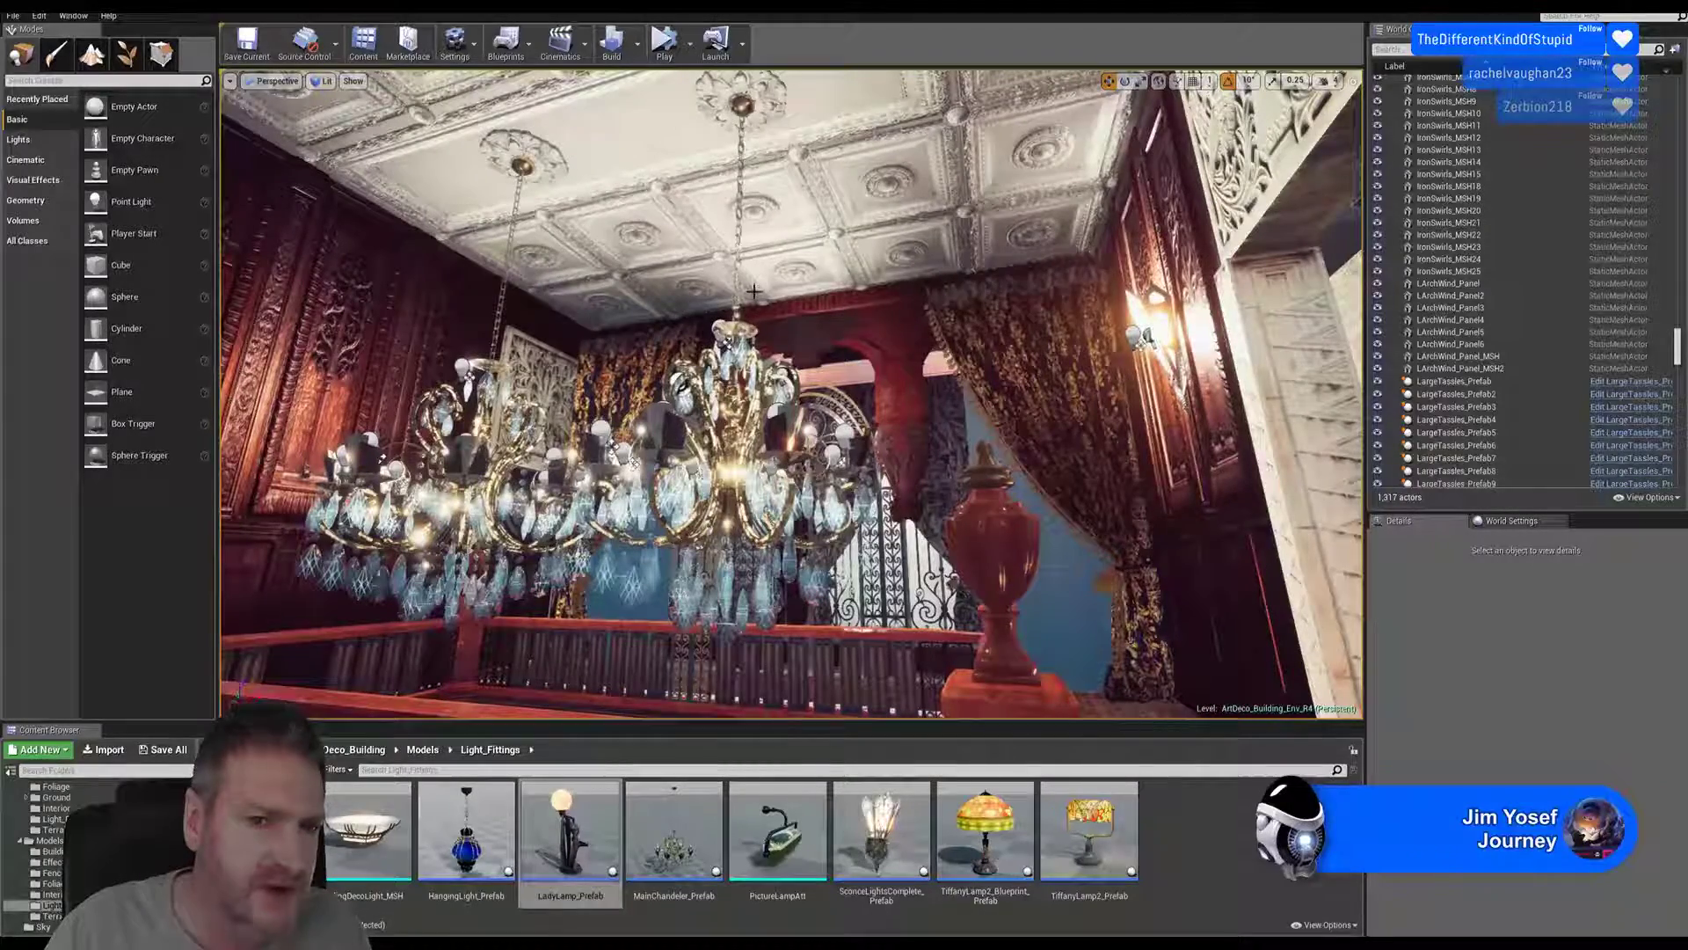
mouse_move(737, 253)
right_mouse_down()
mouse_move(787, 330)
mouse_move(638, 317)
mouse_move(930, 313)
mouse_move(845, 290)
mouse_move(865, 322)
mouse_move(788, 329)
mouse_move(797, 246)
mouse_move(774, 257)
mouse_move(763, 307)
mouse_move(809, 322)
mouse_move(761, 303)
mouse_move(760, 268)
mouse_move(773, 305)
mouse_move(767, 274)
mouse_move(784, 277)
mouse_move(747, 280)
mouse_move(776, 278)
mouse_move(756, 278)
mouse_move(774, 278)
mouse_move(779, 247)
mouse_move(770, 273)
mouse_move(791, 259)
mouse_move(766, 264)
right_mouse_up()
key("a")
key("w")
key("w")
key("w")
key("w")
key("w")
key("s")
right_click_drag(846, 519, 893, 517)
right_click_drag(721, 251, 653, 356)
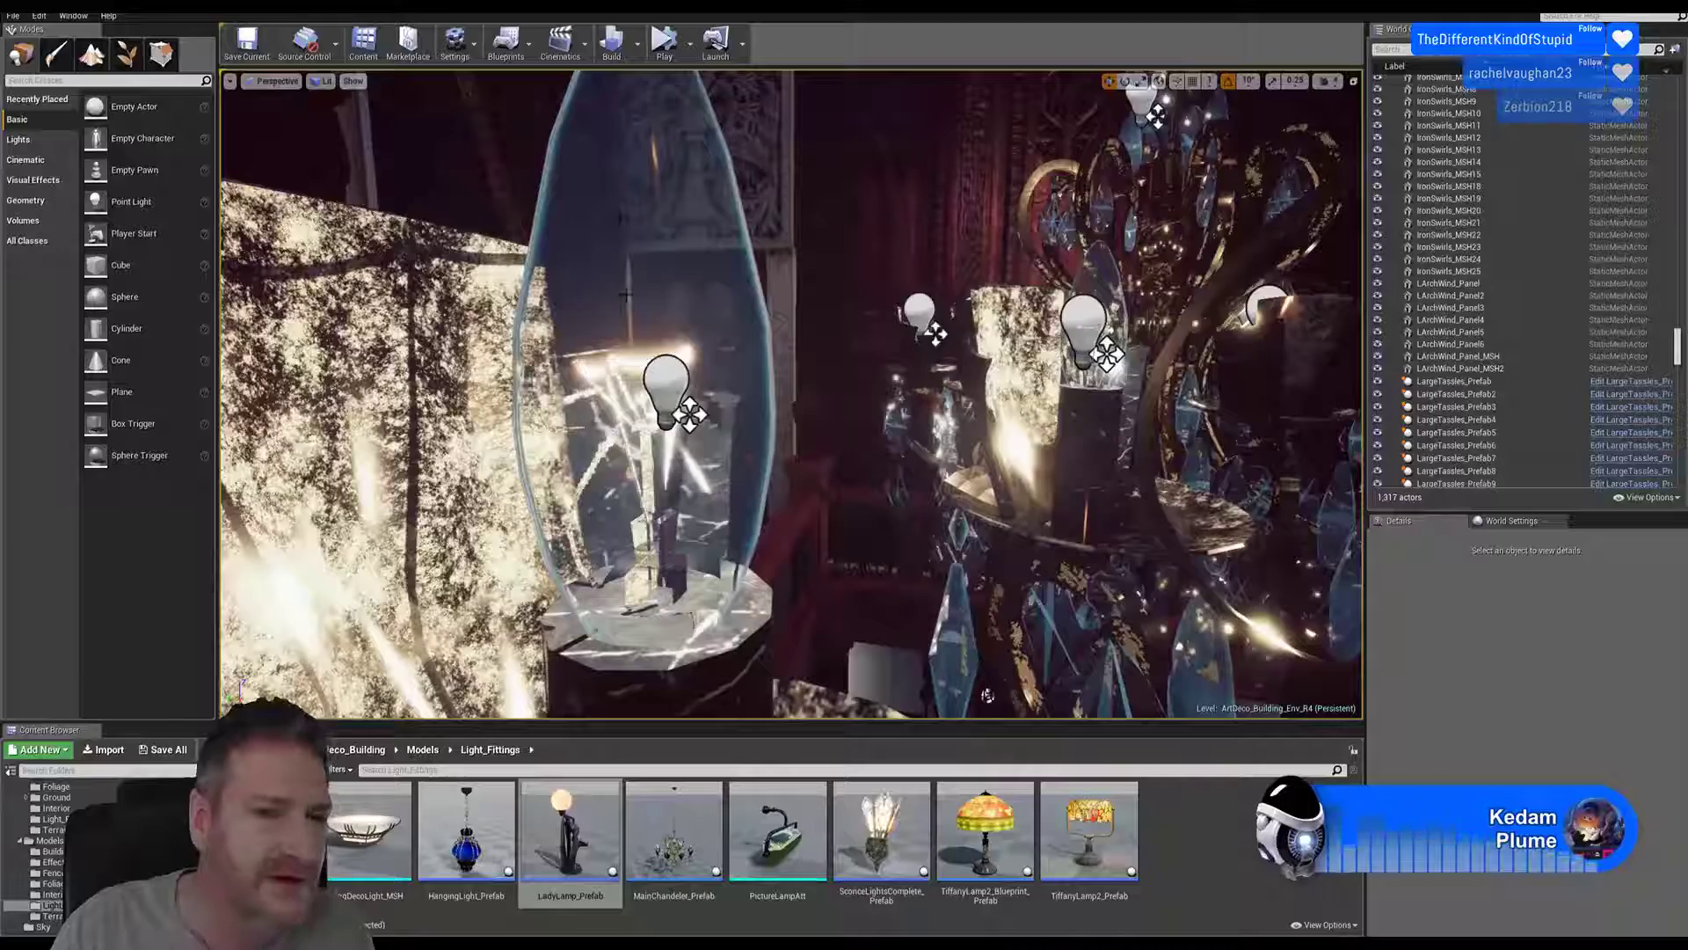
Step: Examine the chandelier's clear glass bulb, its glowing filament and its candle holder against the neighbouring lights and crystal drops
right_click_drag(625, 296, 769, 365)
key("a")
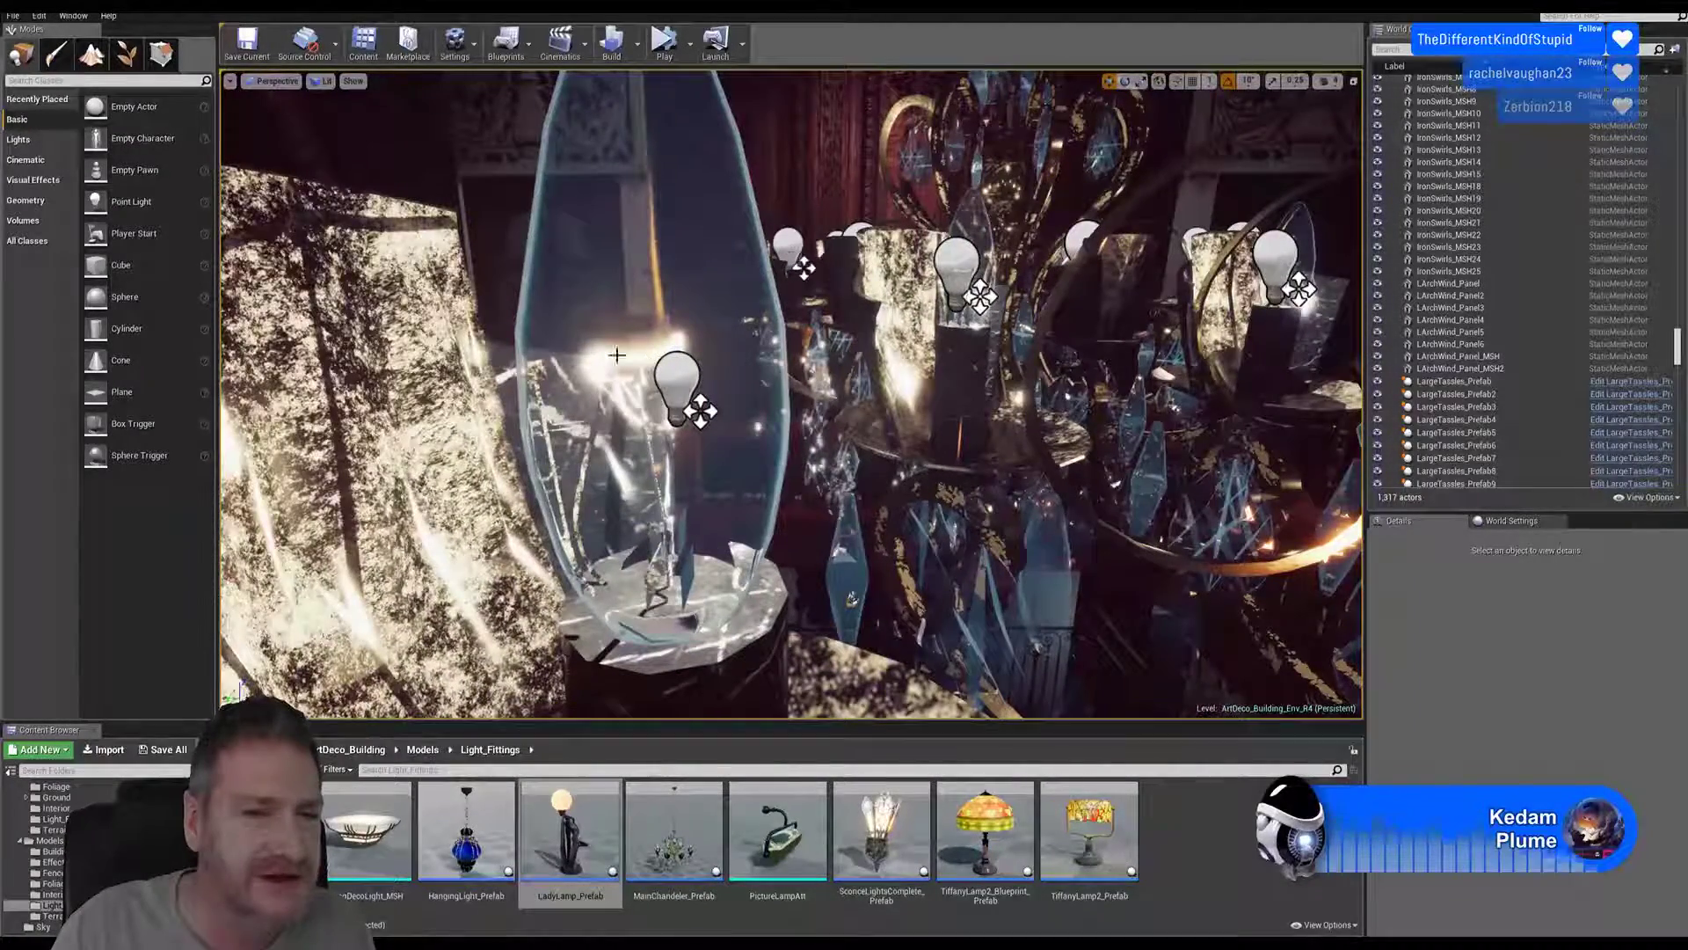
key("q")
right_click_drag(607, 379, 431, 392)
key("w")
key("s")
key("d")
key("w")
key("s")
key("a")
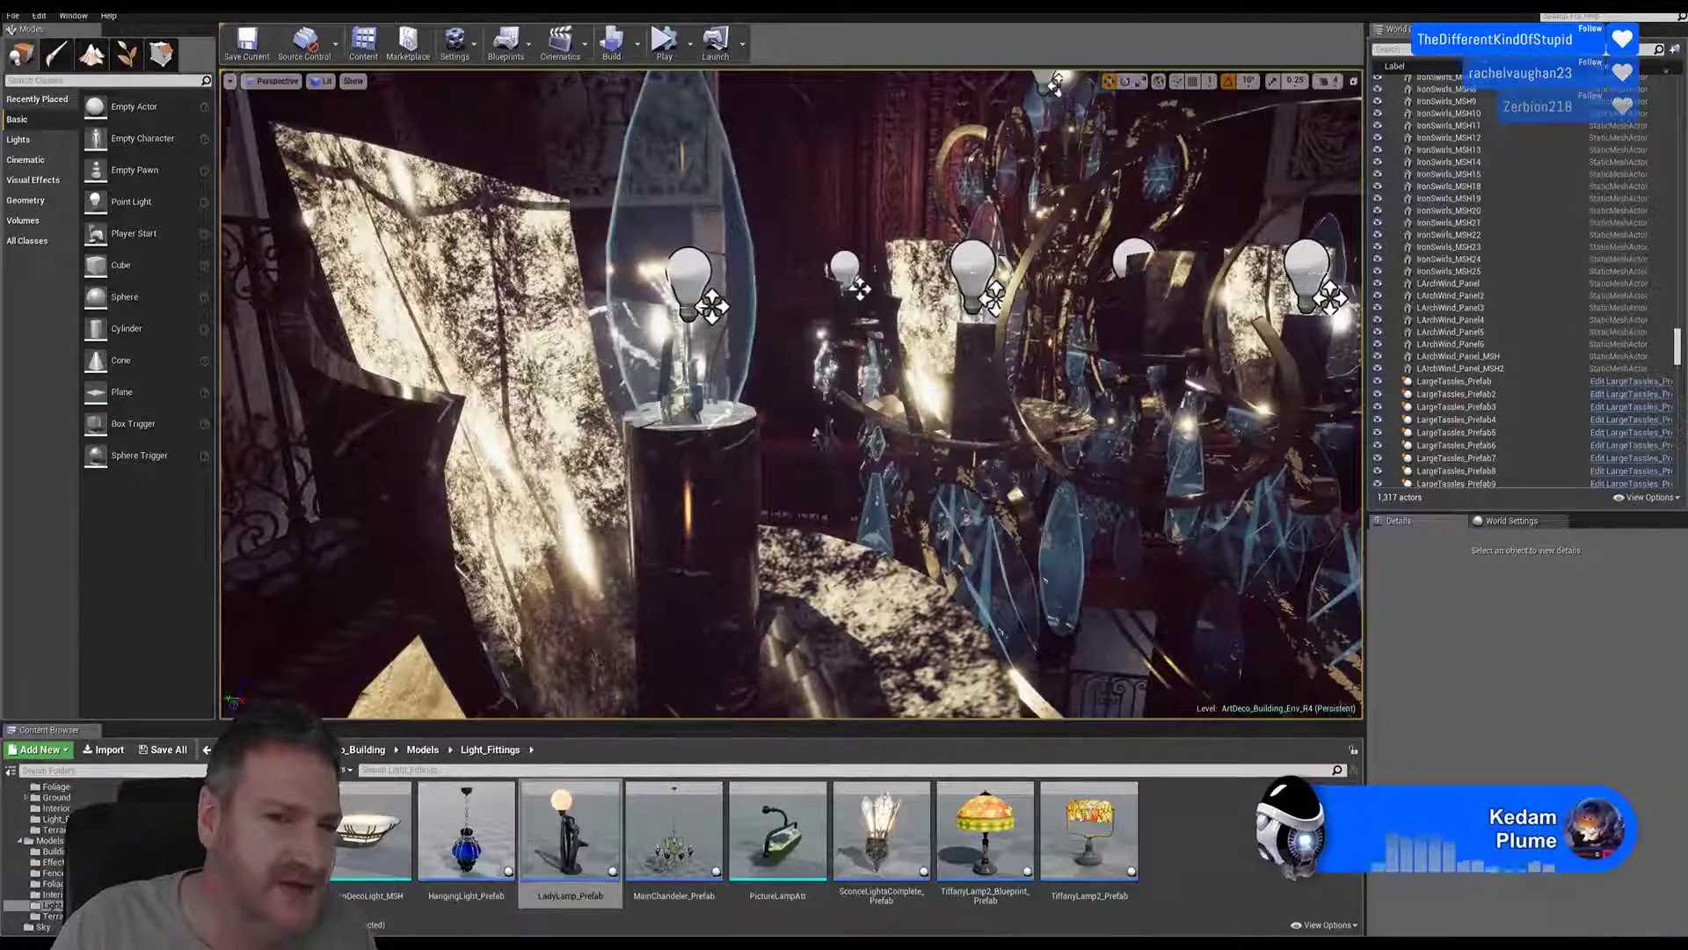
Step: Compare the close-up bulb with the complete chandeliers as seen from the balcony walkway
right_click_drag(430, 392, 299, 392)
key("s")
key("w")
key("s")
key("w")
key("s")
key("a")
key("s")
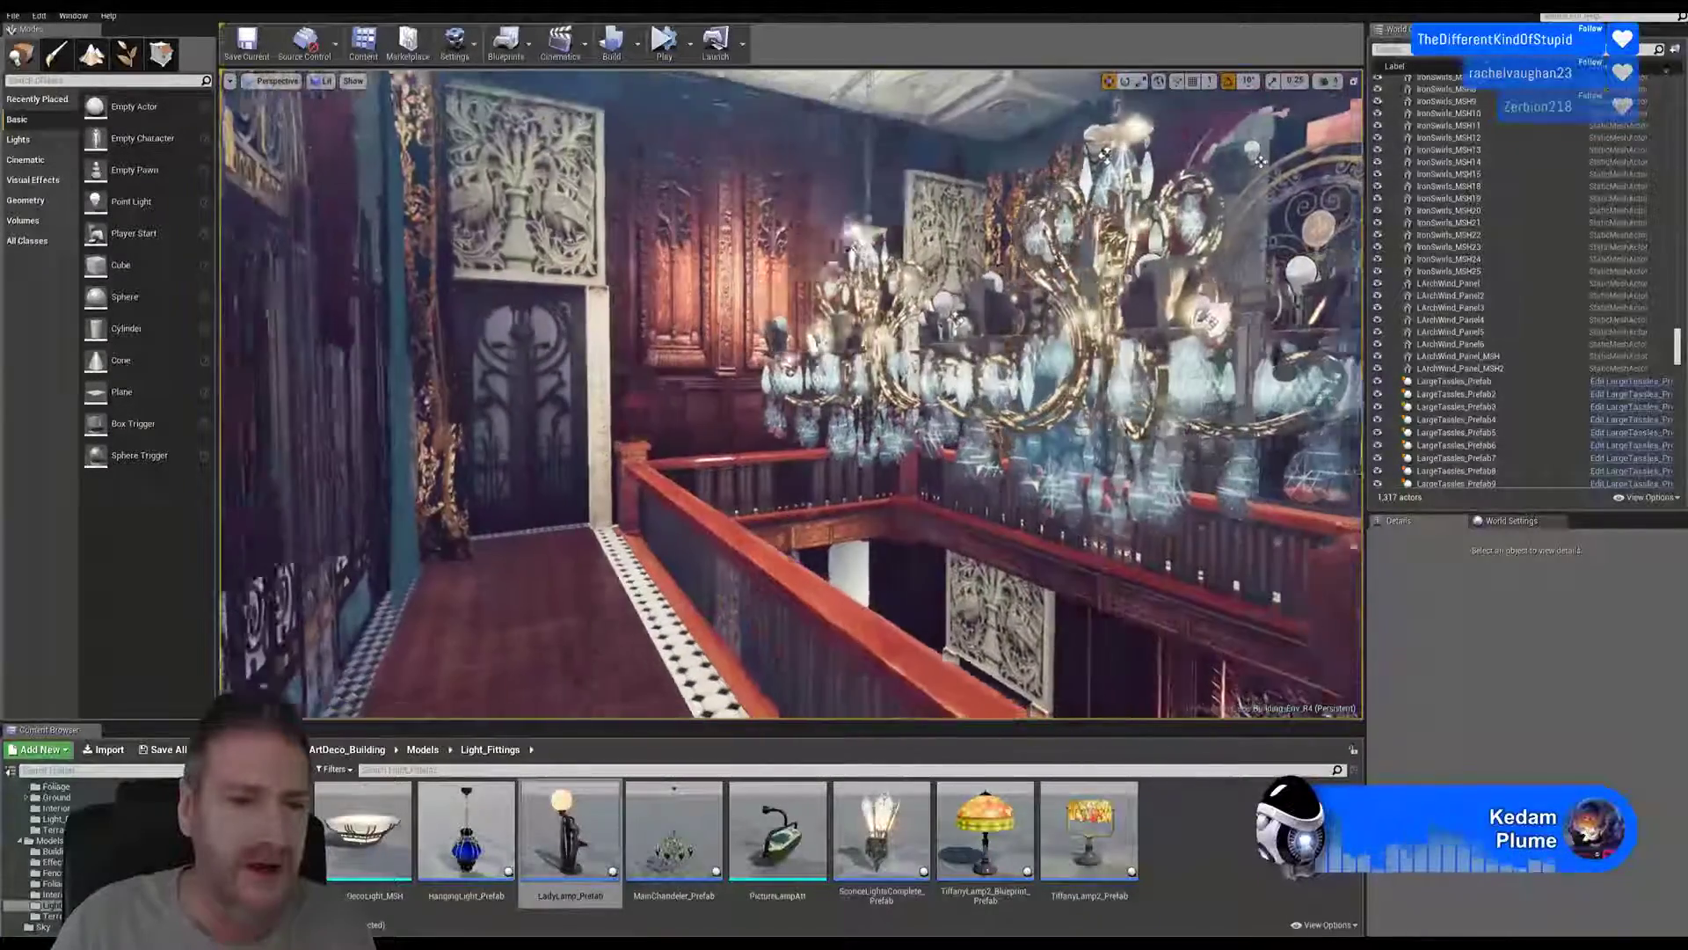
Step: Inspect the balcony's parquet floor and tiled border, select the main room floor mesh, and clear the selection
right_click_drag(791, 396, 812, 496)
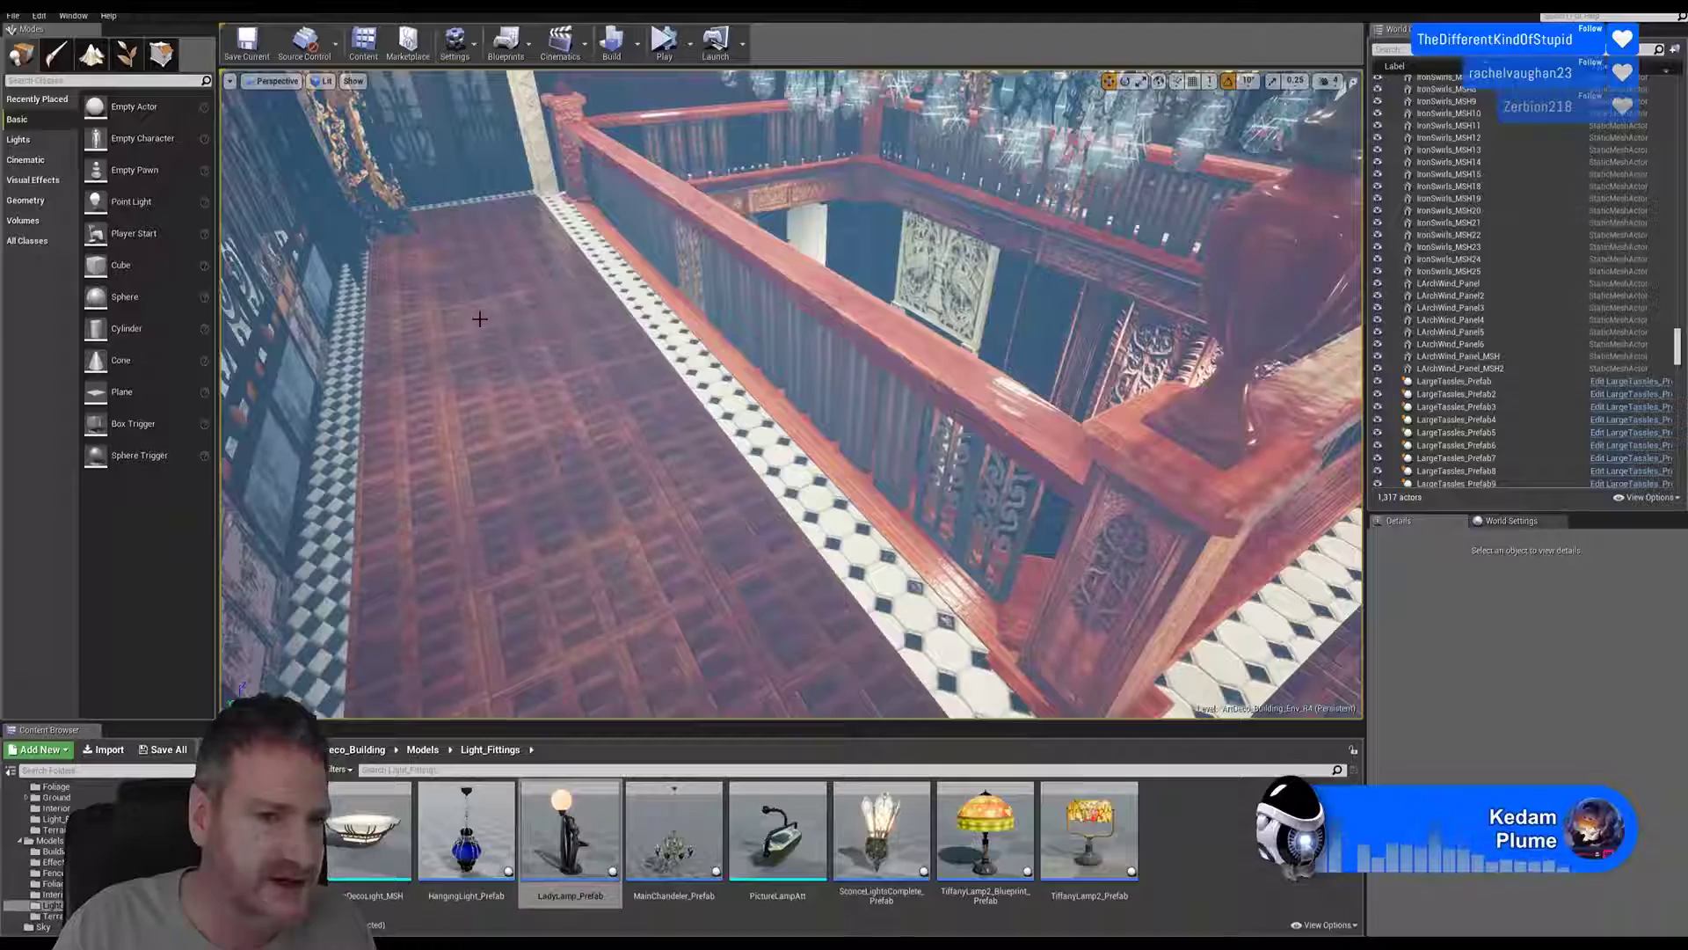
mouse_move(621, 577)
right_mouse_down()
mouse_move(880, 565)
mouse_move(747, 603)
mouse_move(651, 571)
right_mouse_up()
key("w")
key("s")
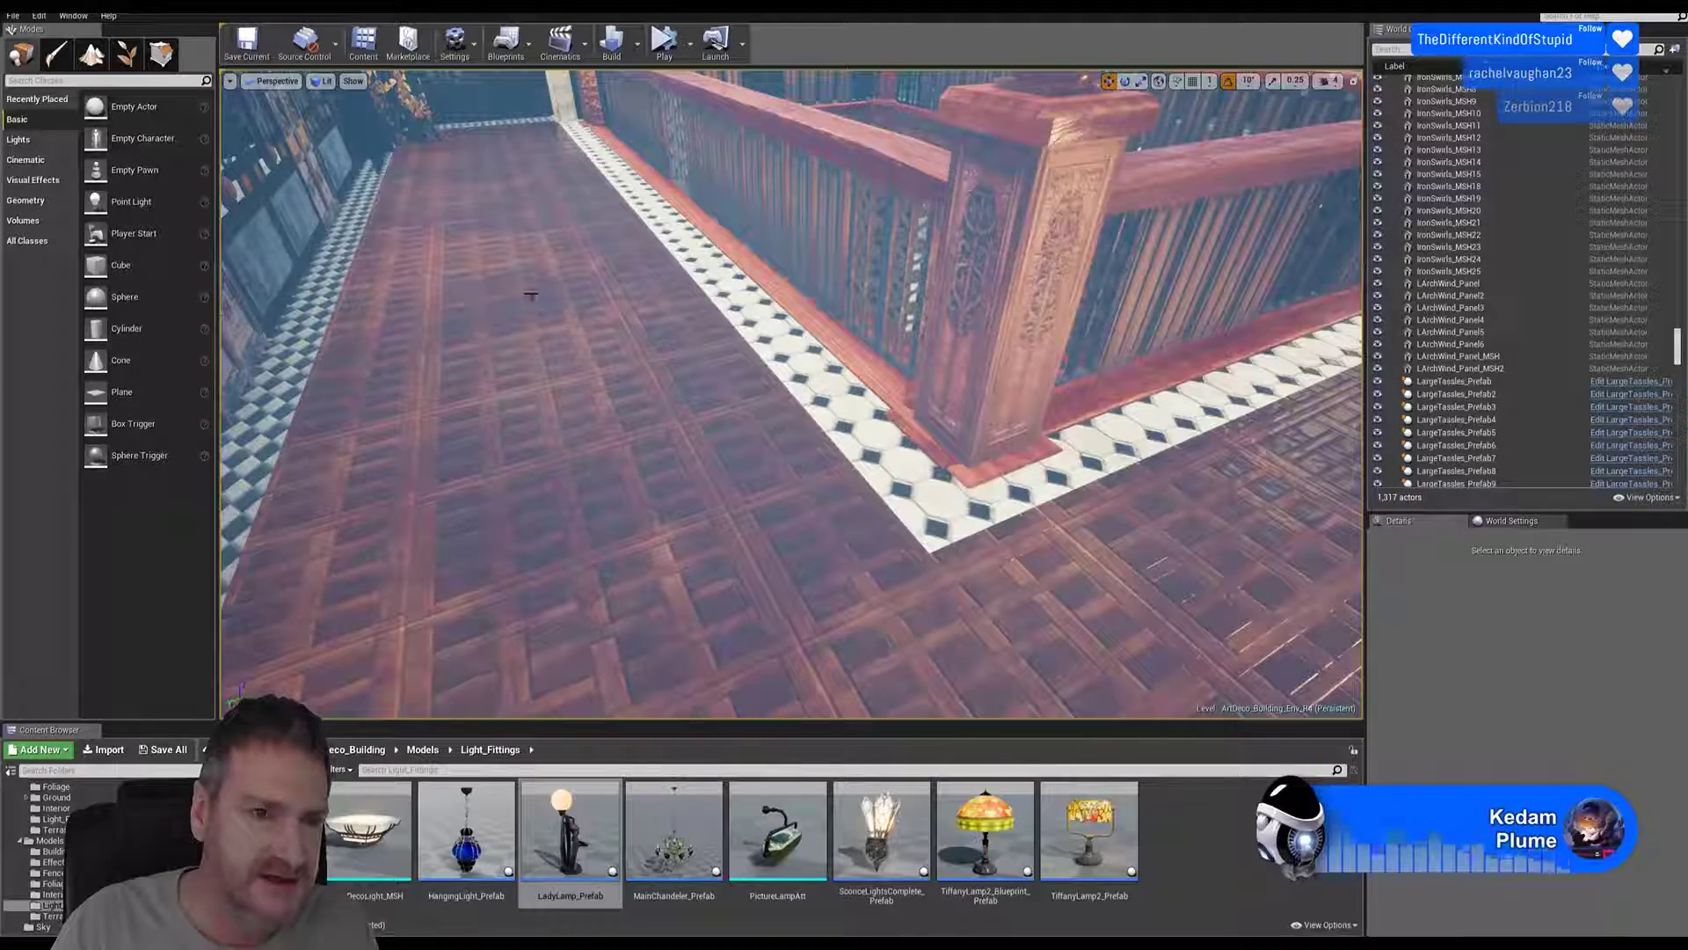
left_click(614, 356)
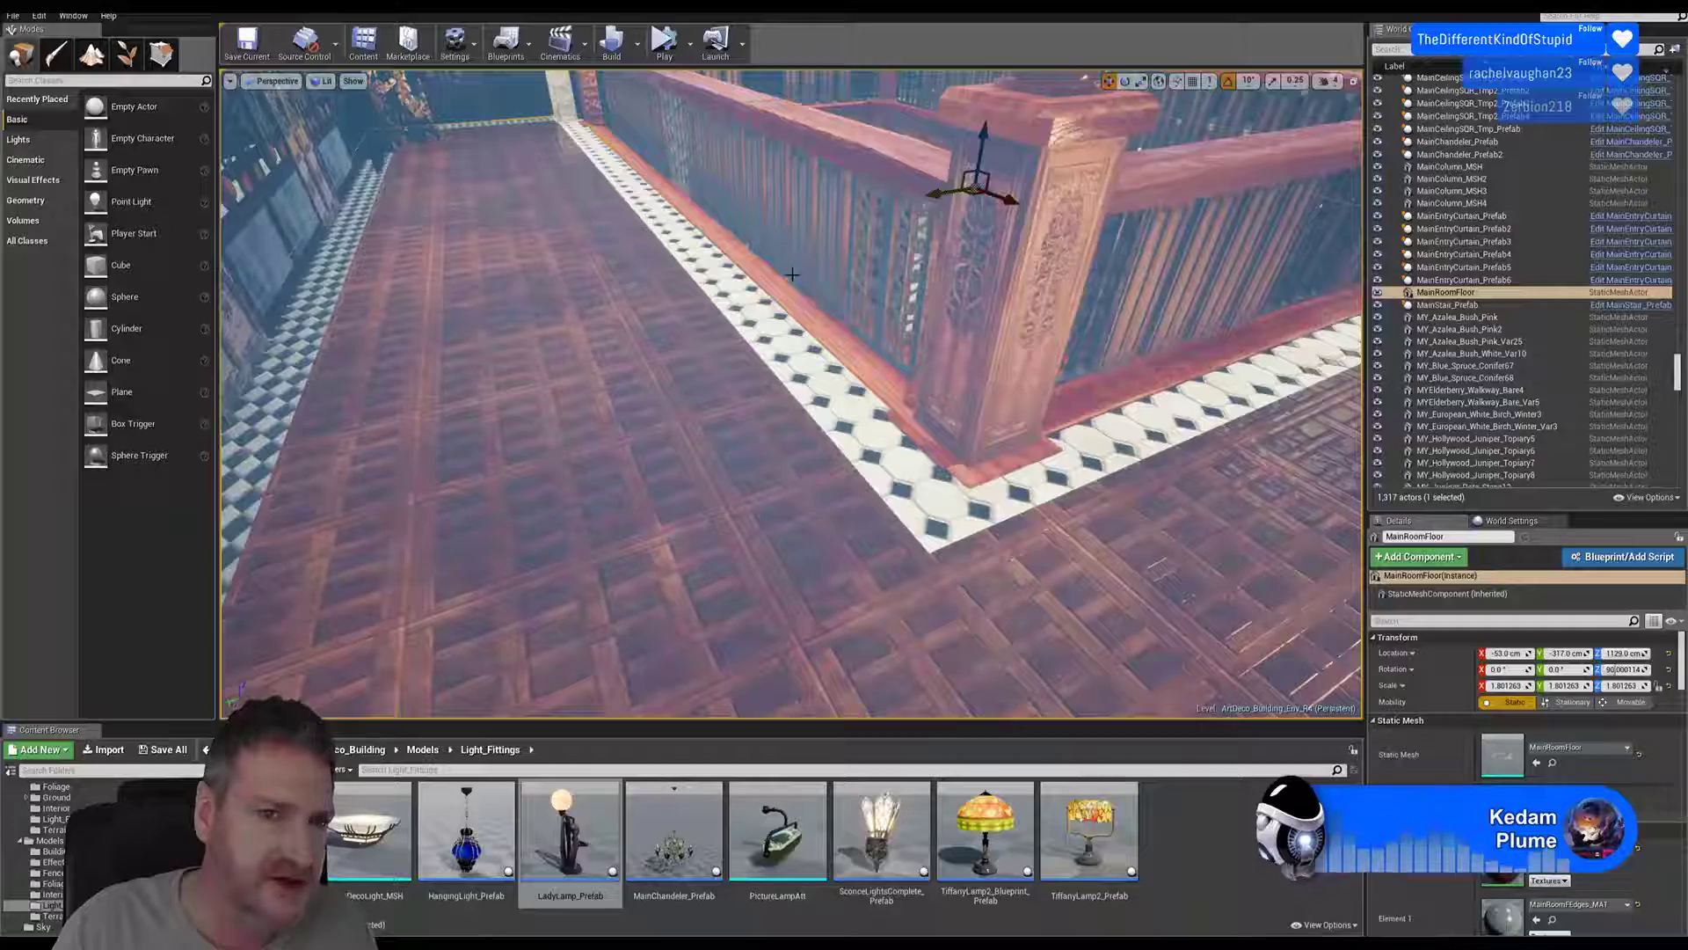
right_click_drag(792, 275, 888, 271)
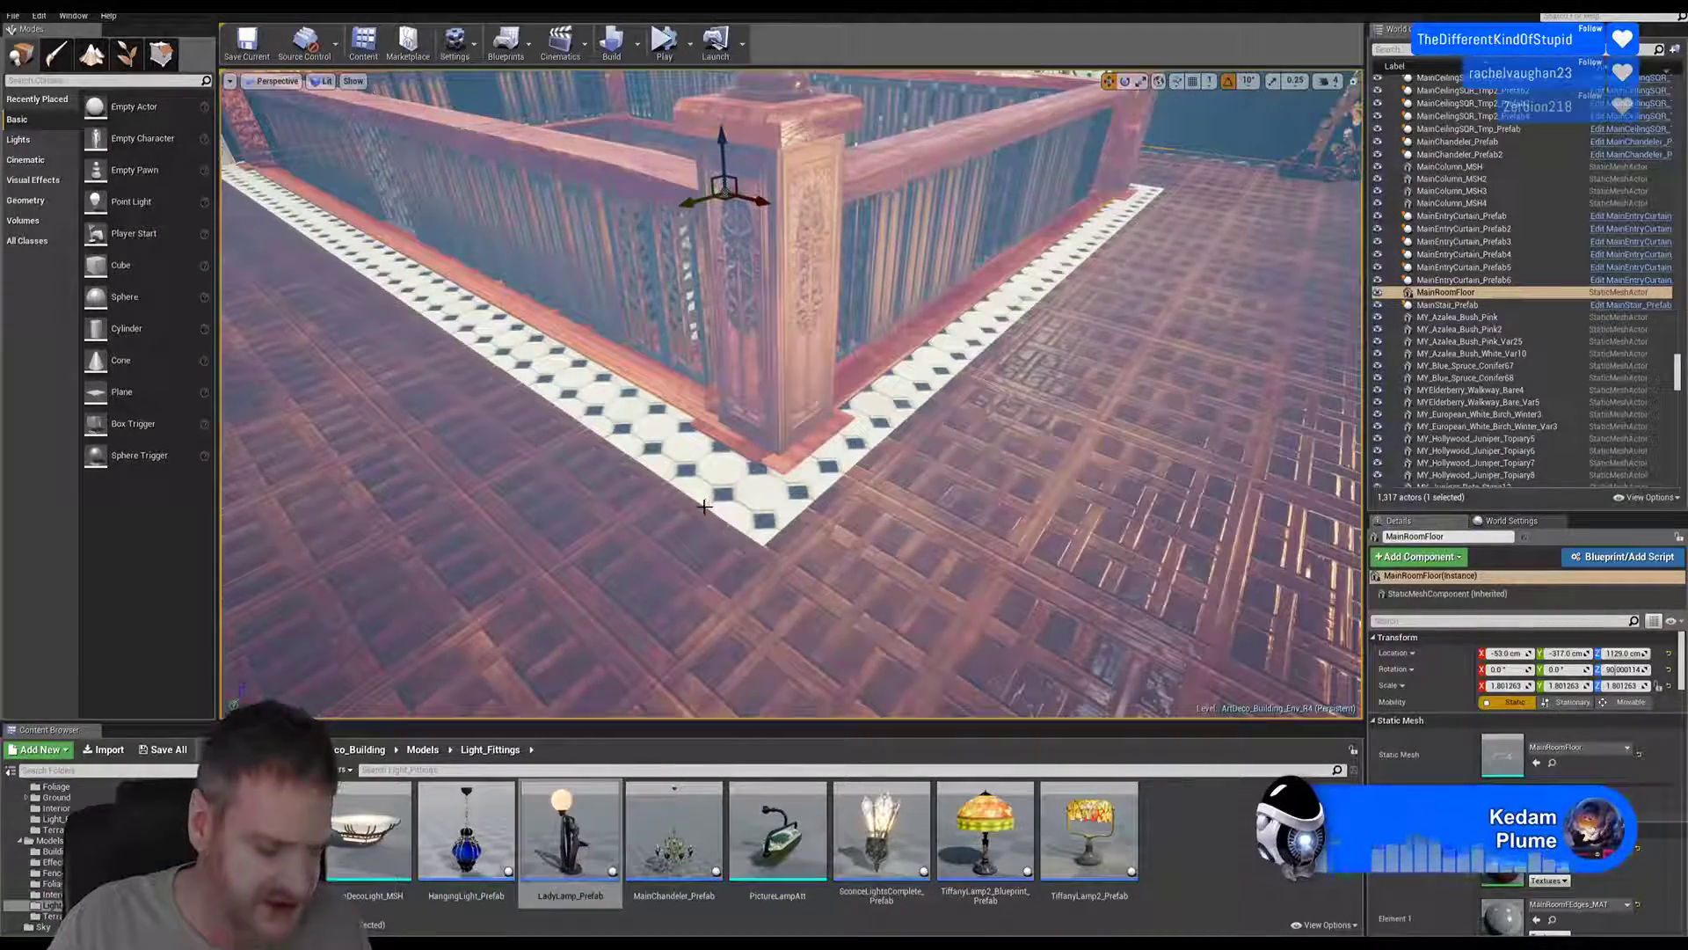
key("Escape")
right_click_drag(767, 446, 734, 204)
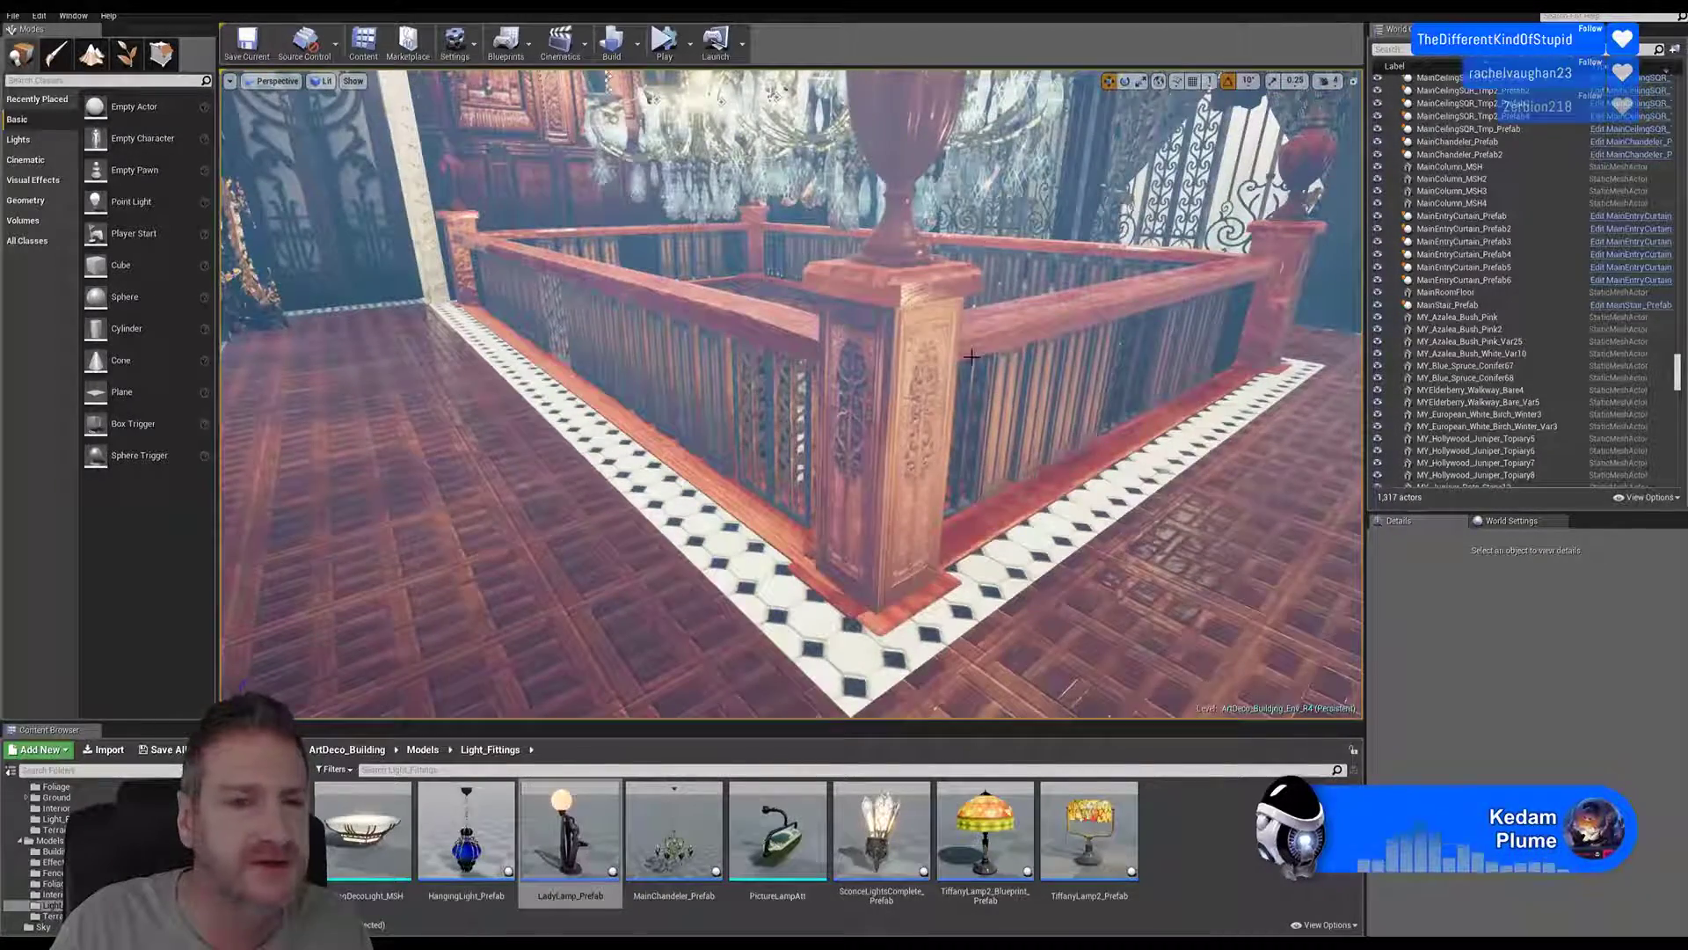
Step: Inspect the curtained corridor behind the ironwork and the walkway beside the balcony railing
right_click_drag(972, 357, 483, 411)
key("a")
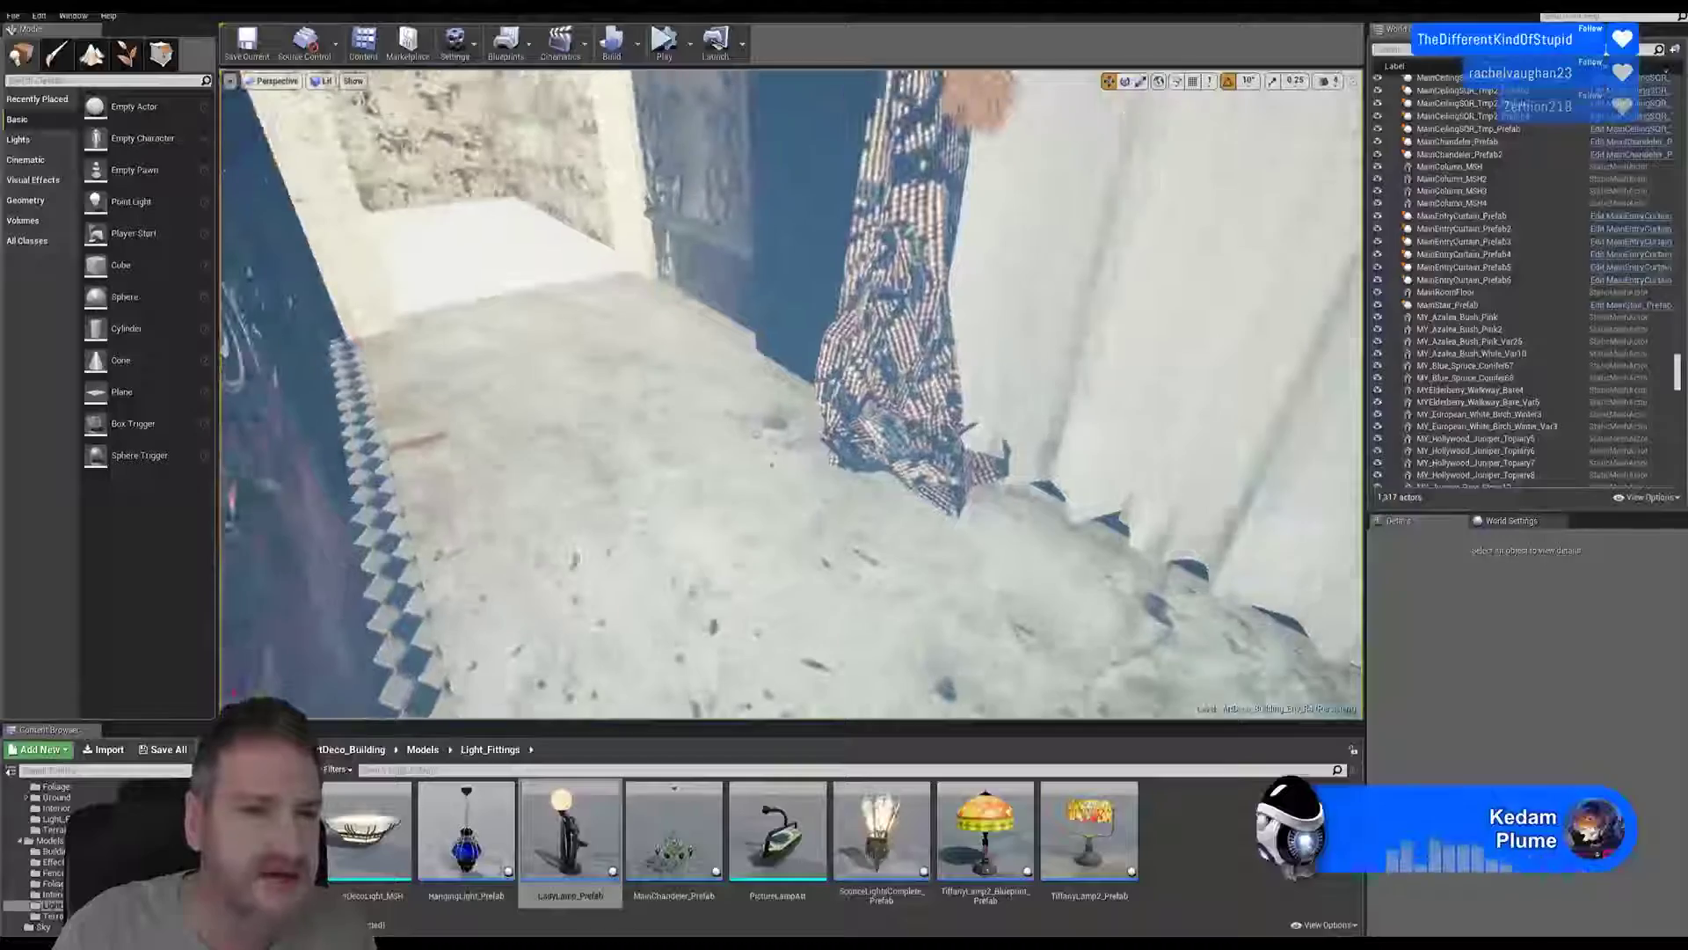
right_click_drag(748, 396, 783, 410)
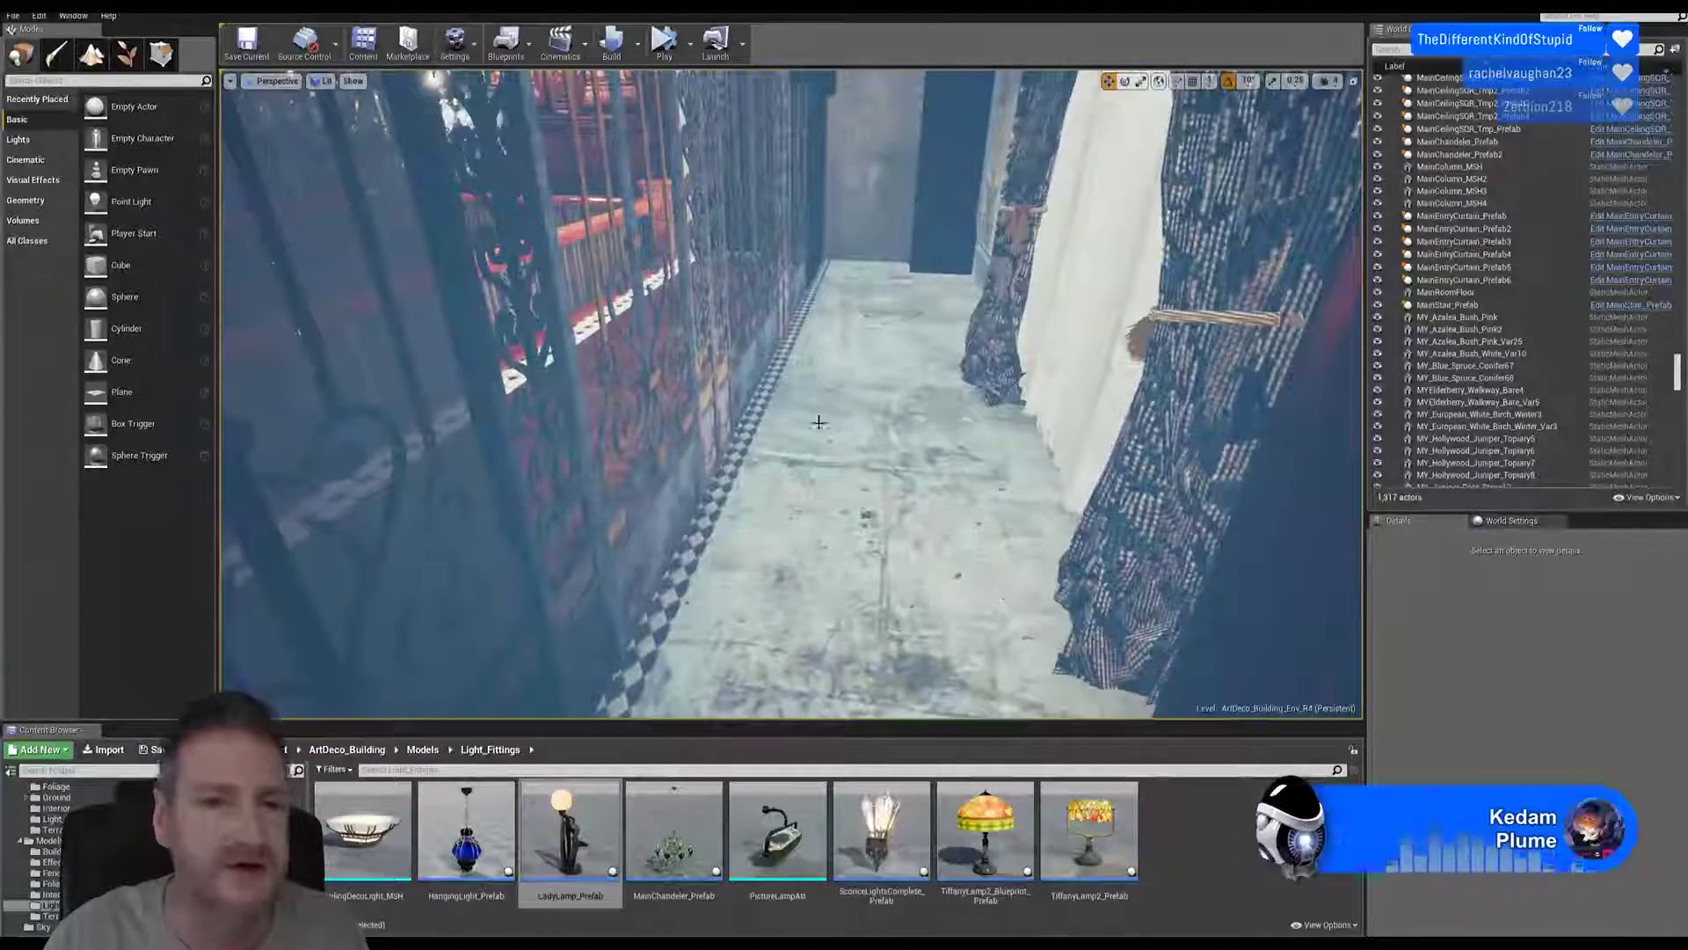
right_click_drag(712, 301, 752, 331)
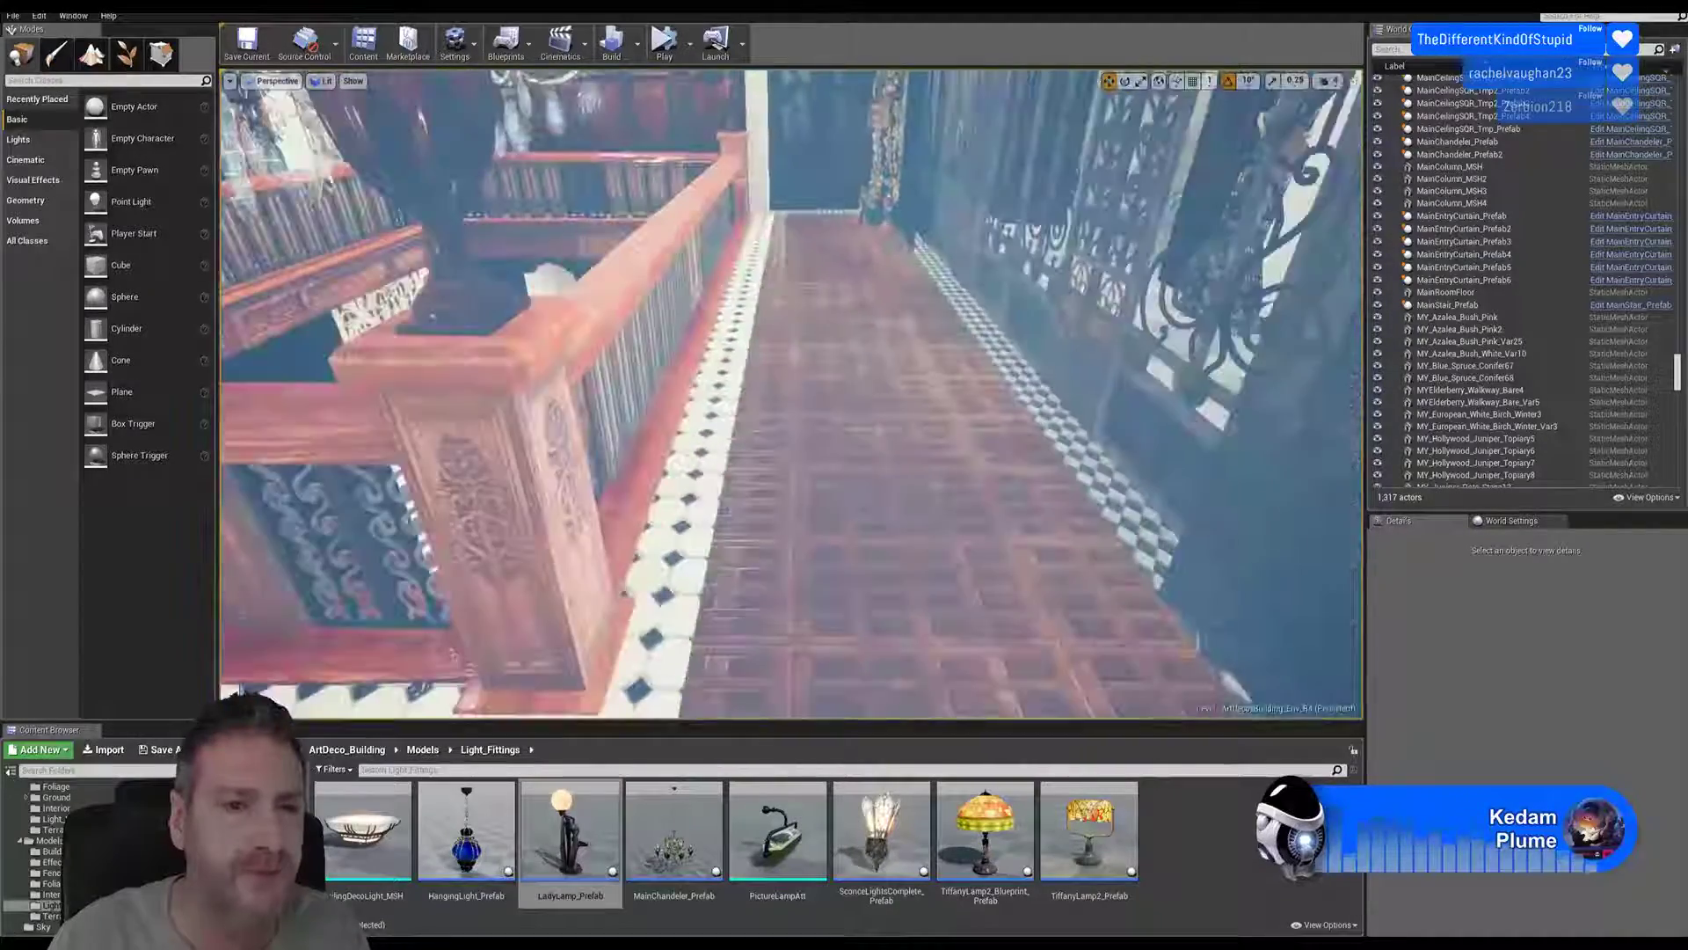
right_click_drag(752, 331, 840, 338)
right_click_drag(832, 630, 825, 591)
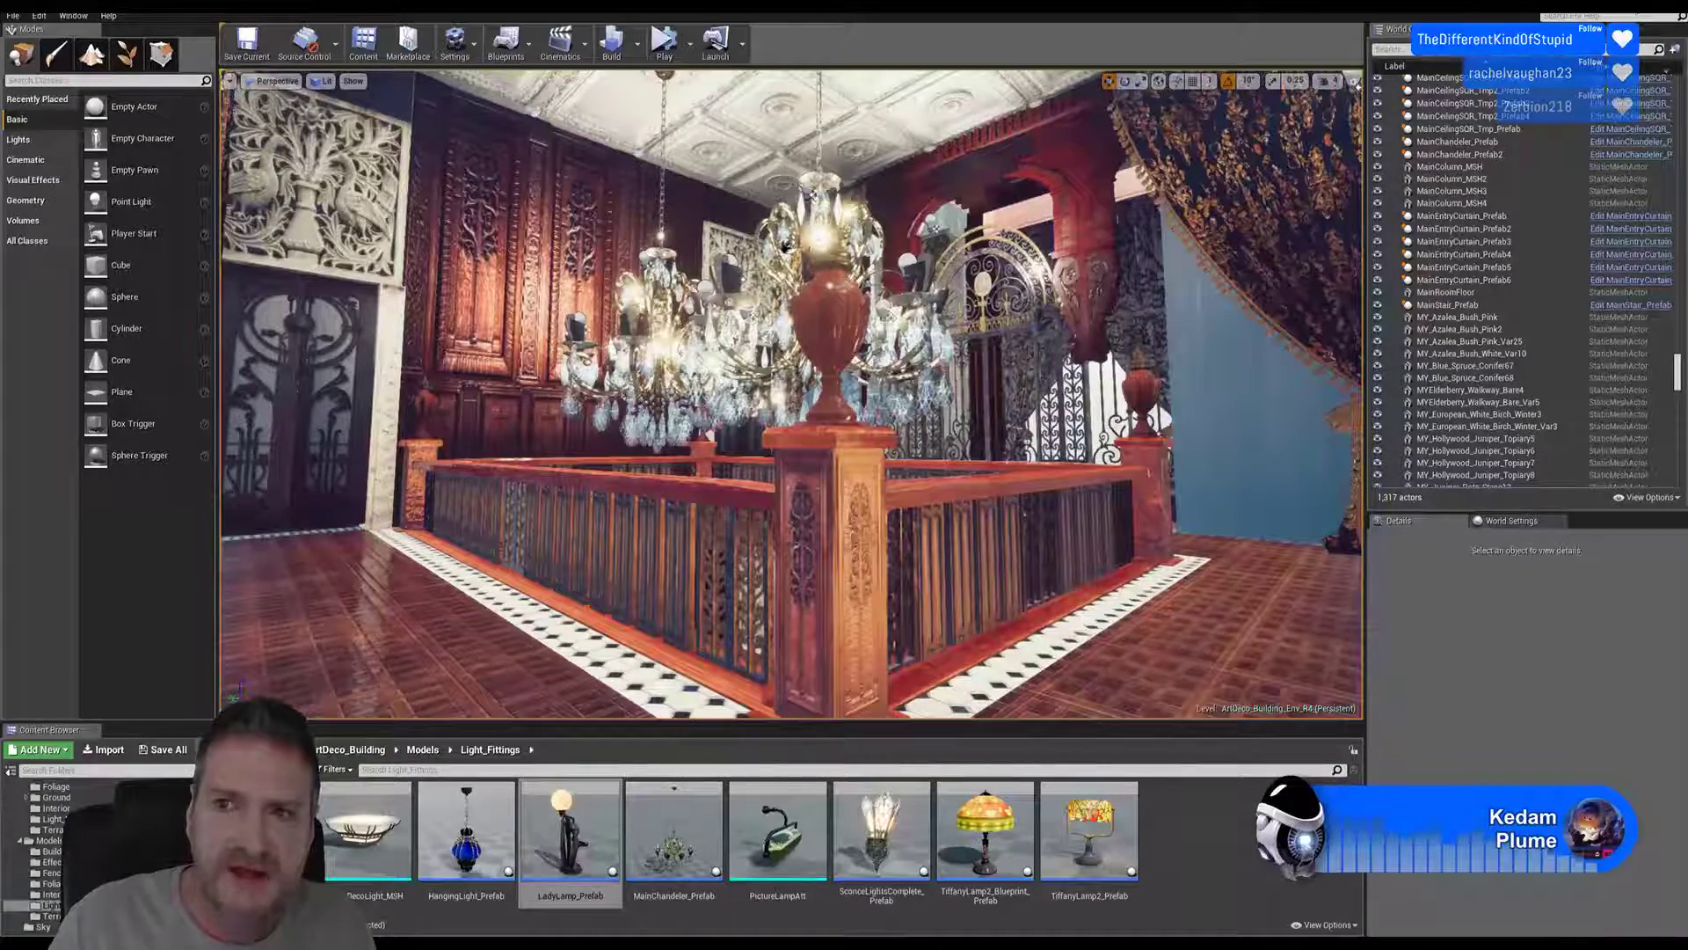
Step: Switch to 3ds Max and open the recent scene Light_Pedestal.max without saving the goblet scene's changes
key("super+d")
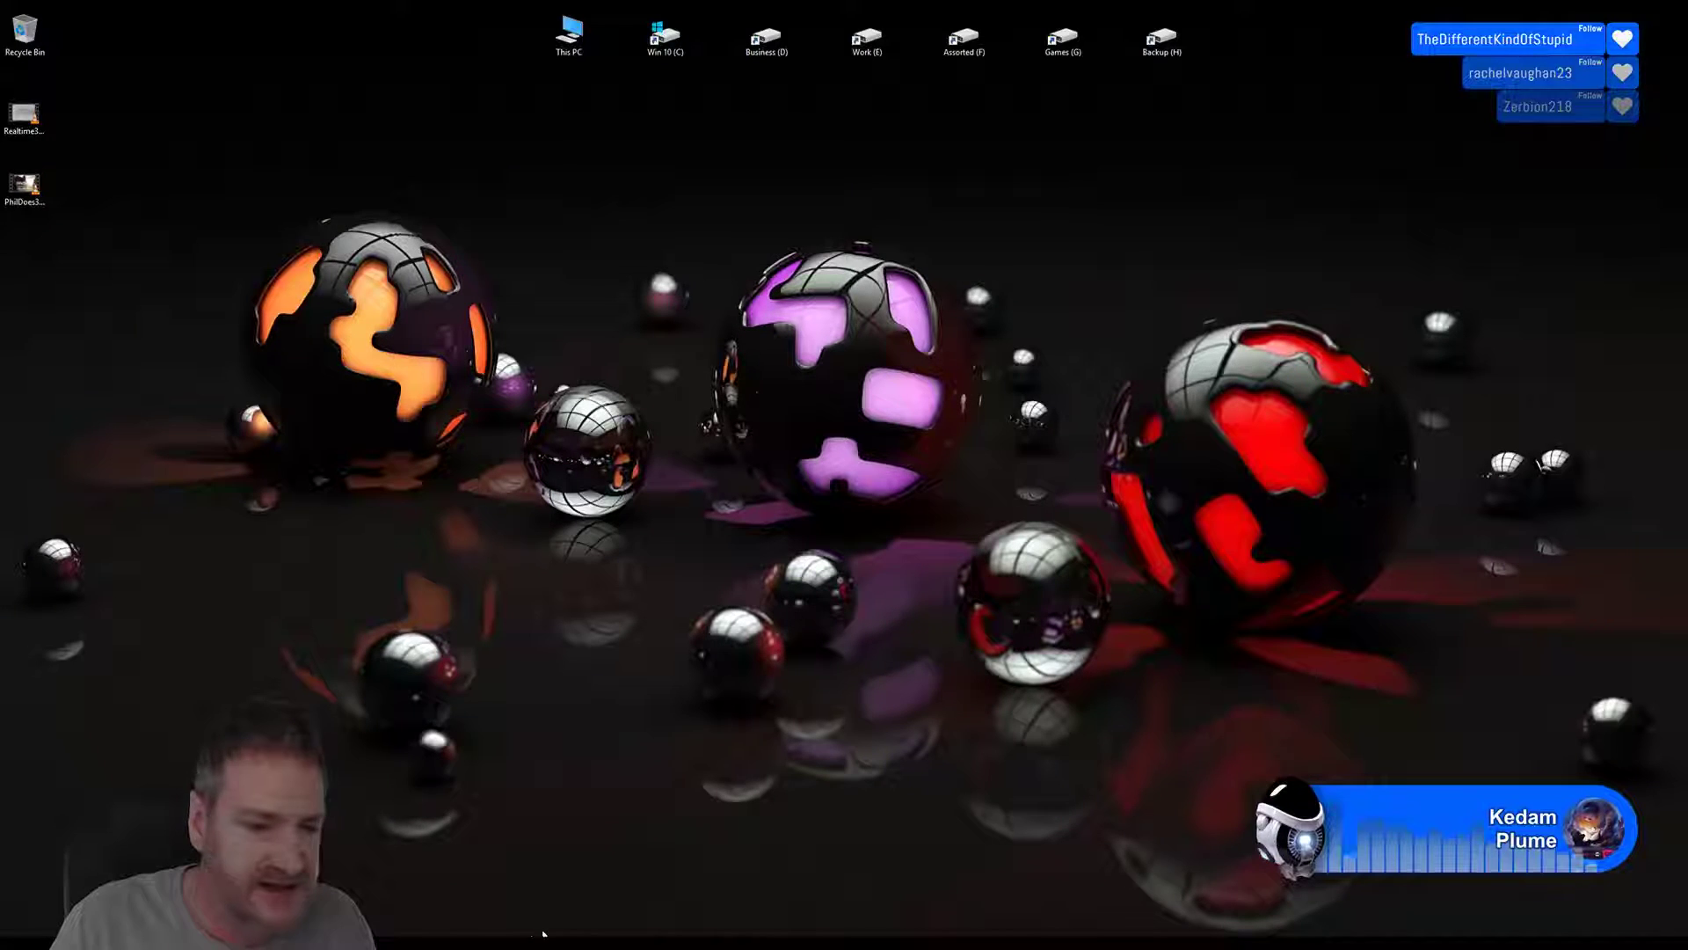
key("alt+Tab")
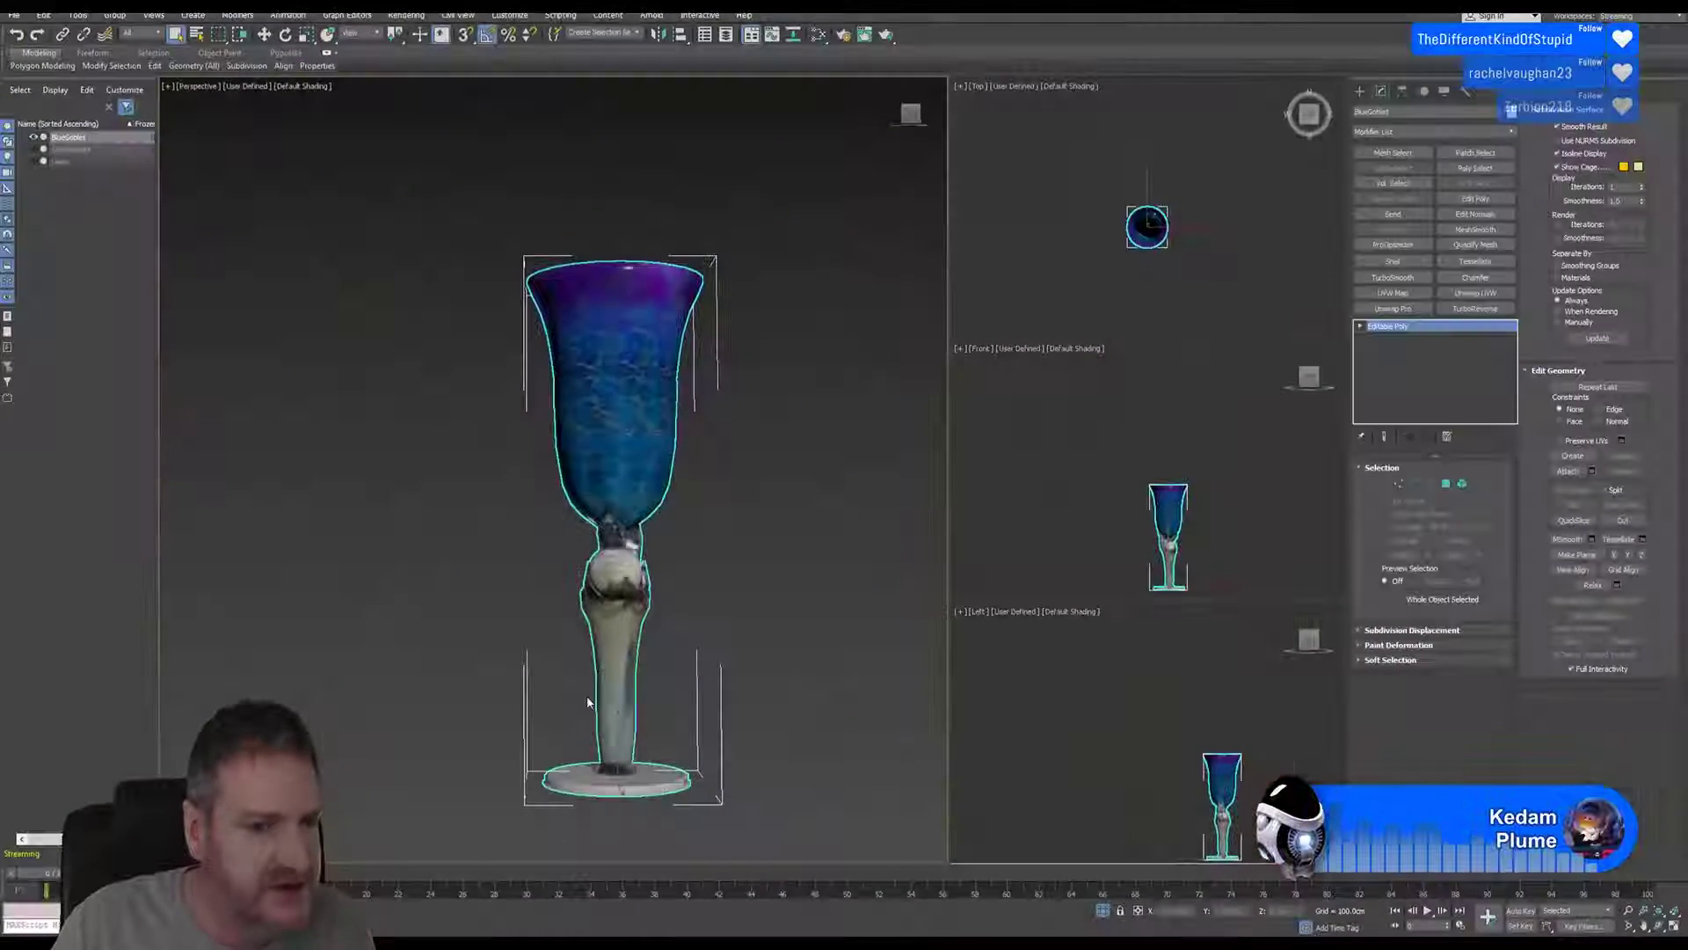
left_click(14, 17)
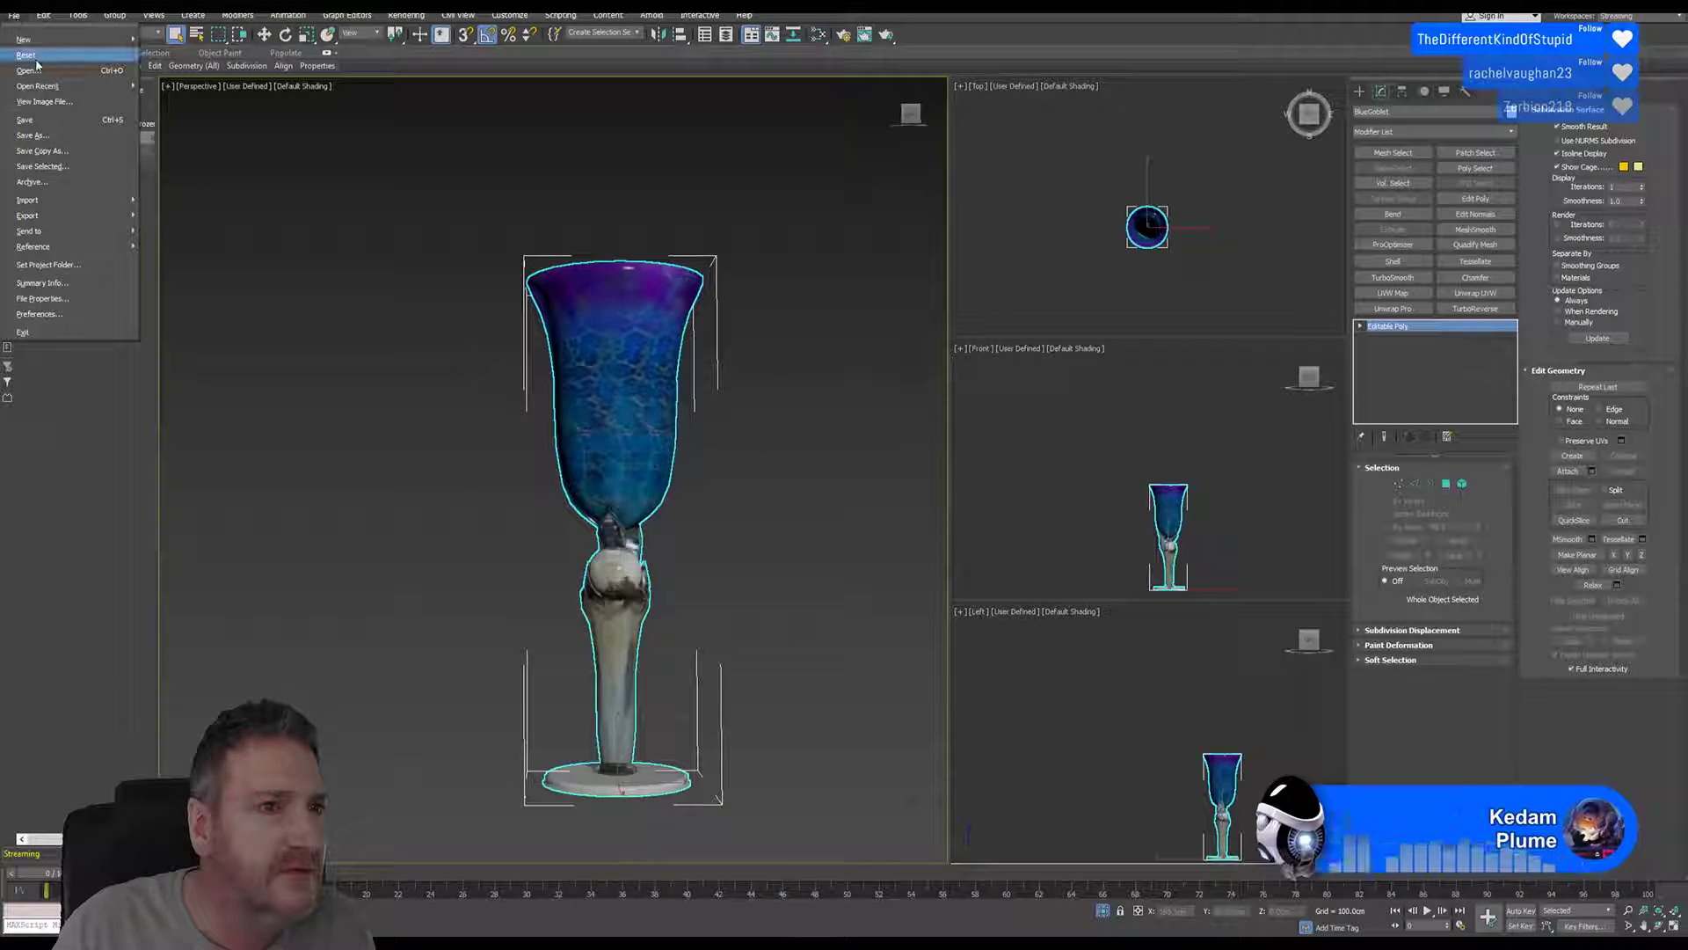
mouse_move(33, 86)
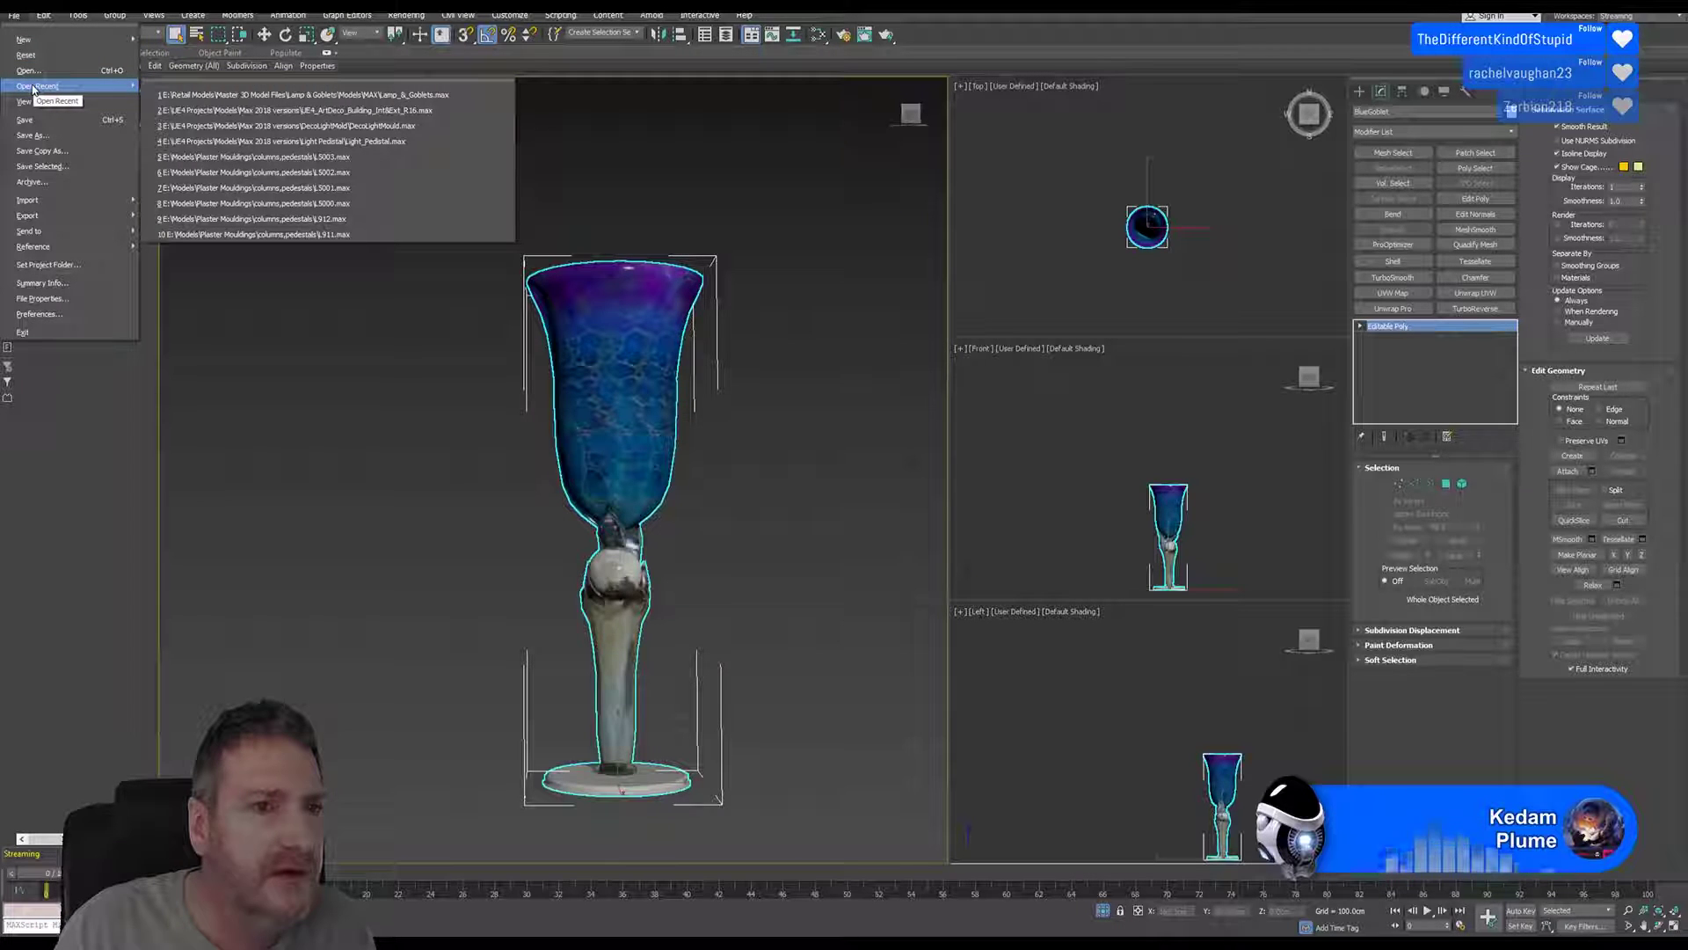
left_click(323, 142)
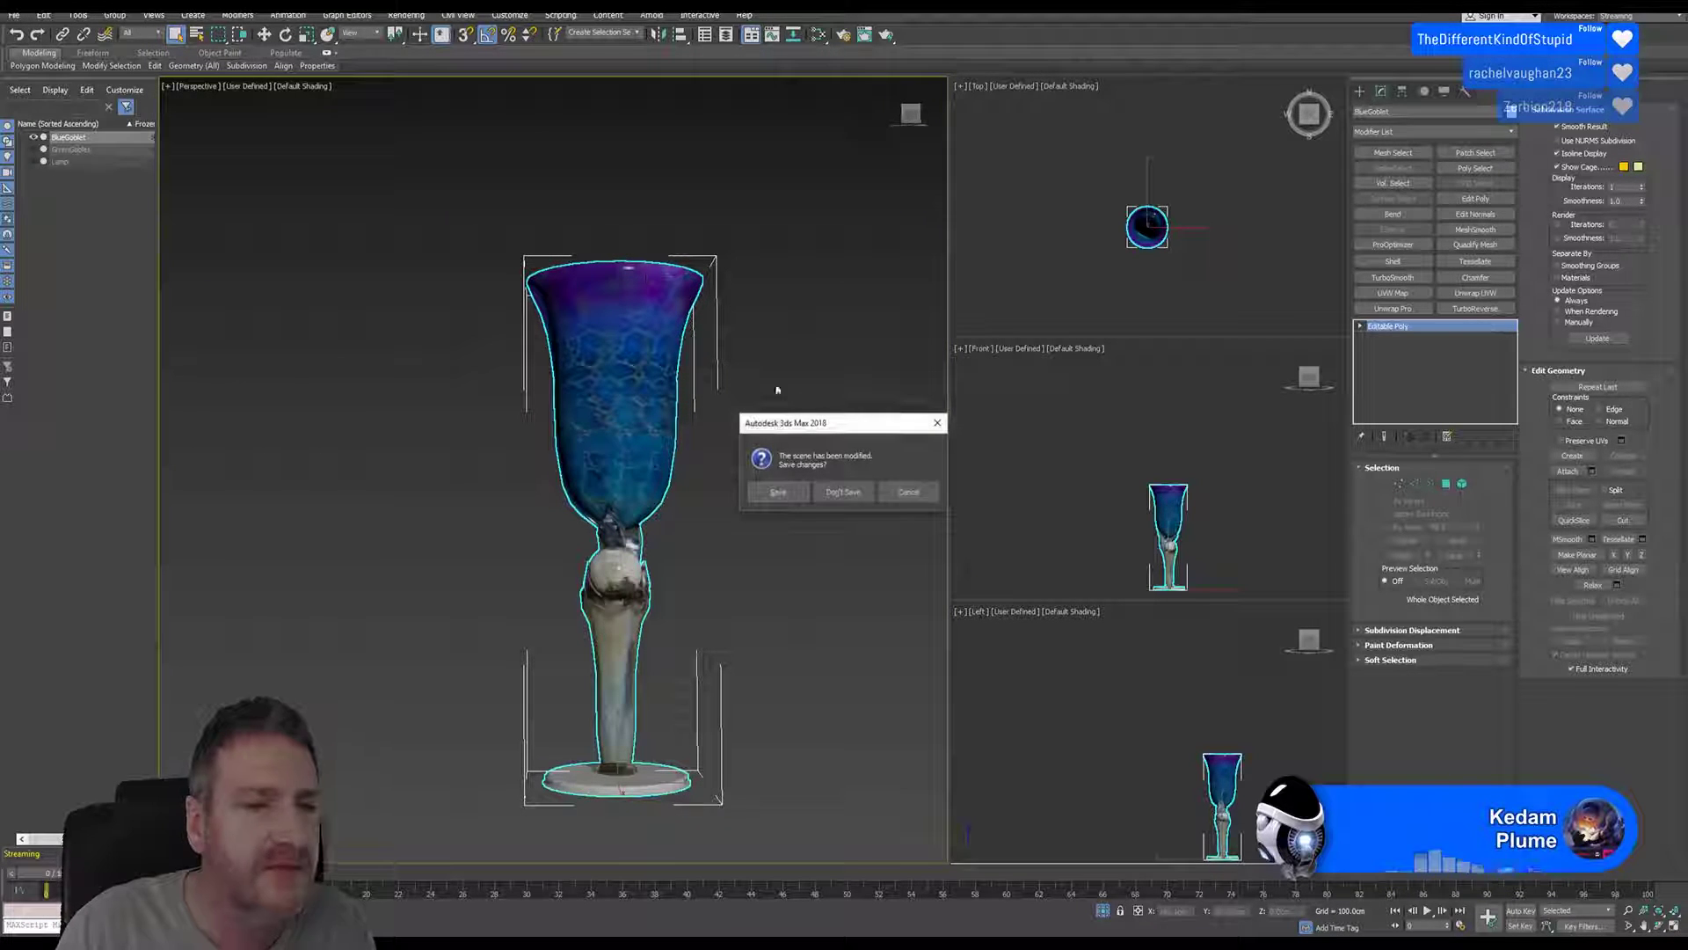
left_click(828, 497)
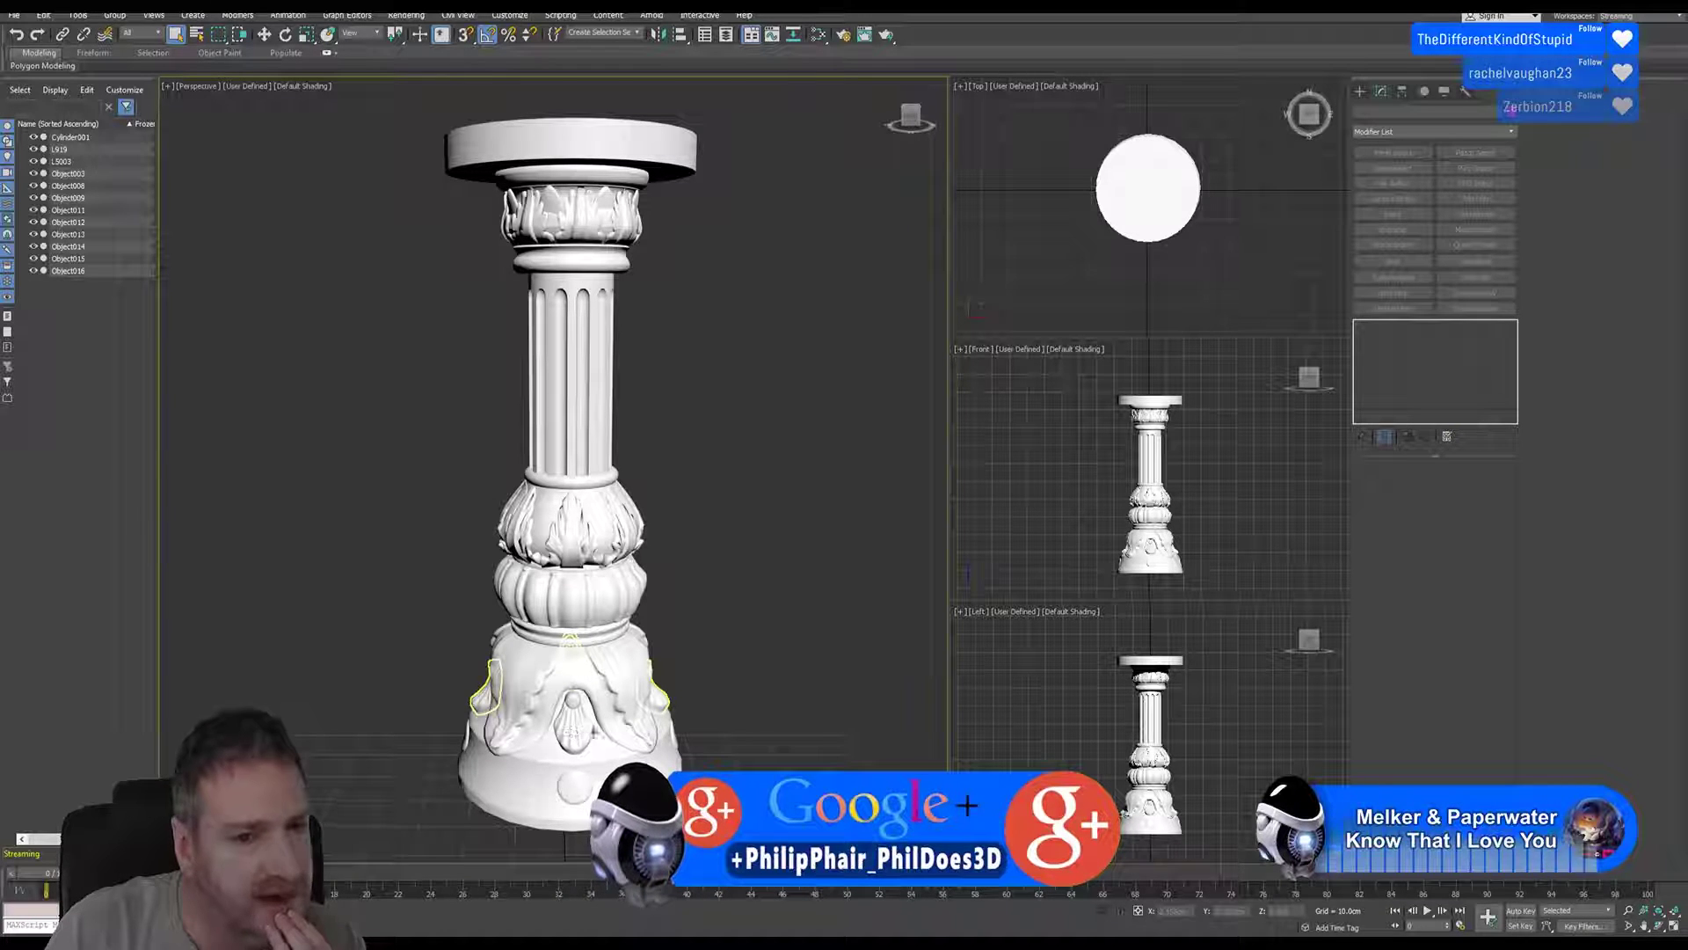
Step: Return to Unreal Editor and examine the balcony railing, newel post urns, arched windows and chandeliers around the room
left_click(1612, 5)
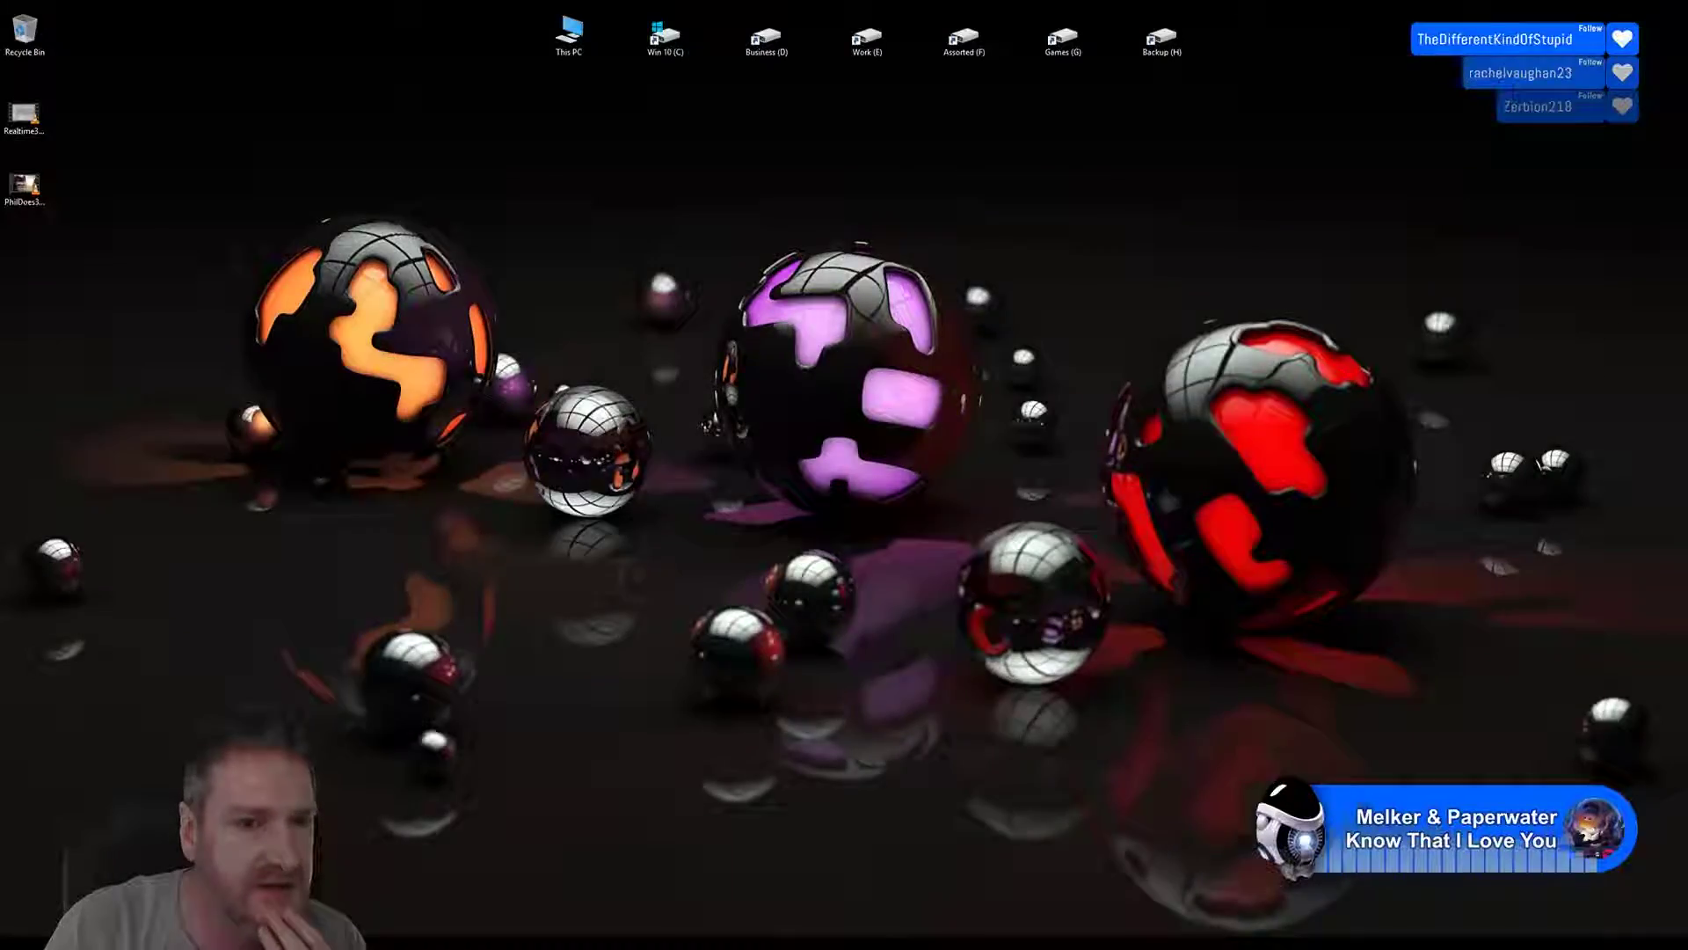
key("alt+Tab")
right_click_drag(791, 396, 752, 431)
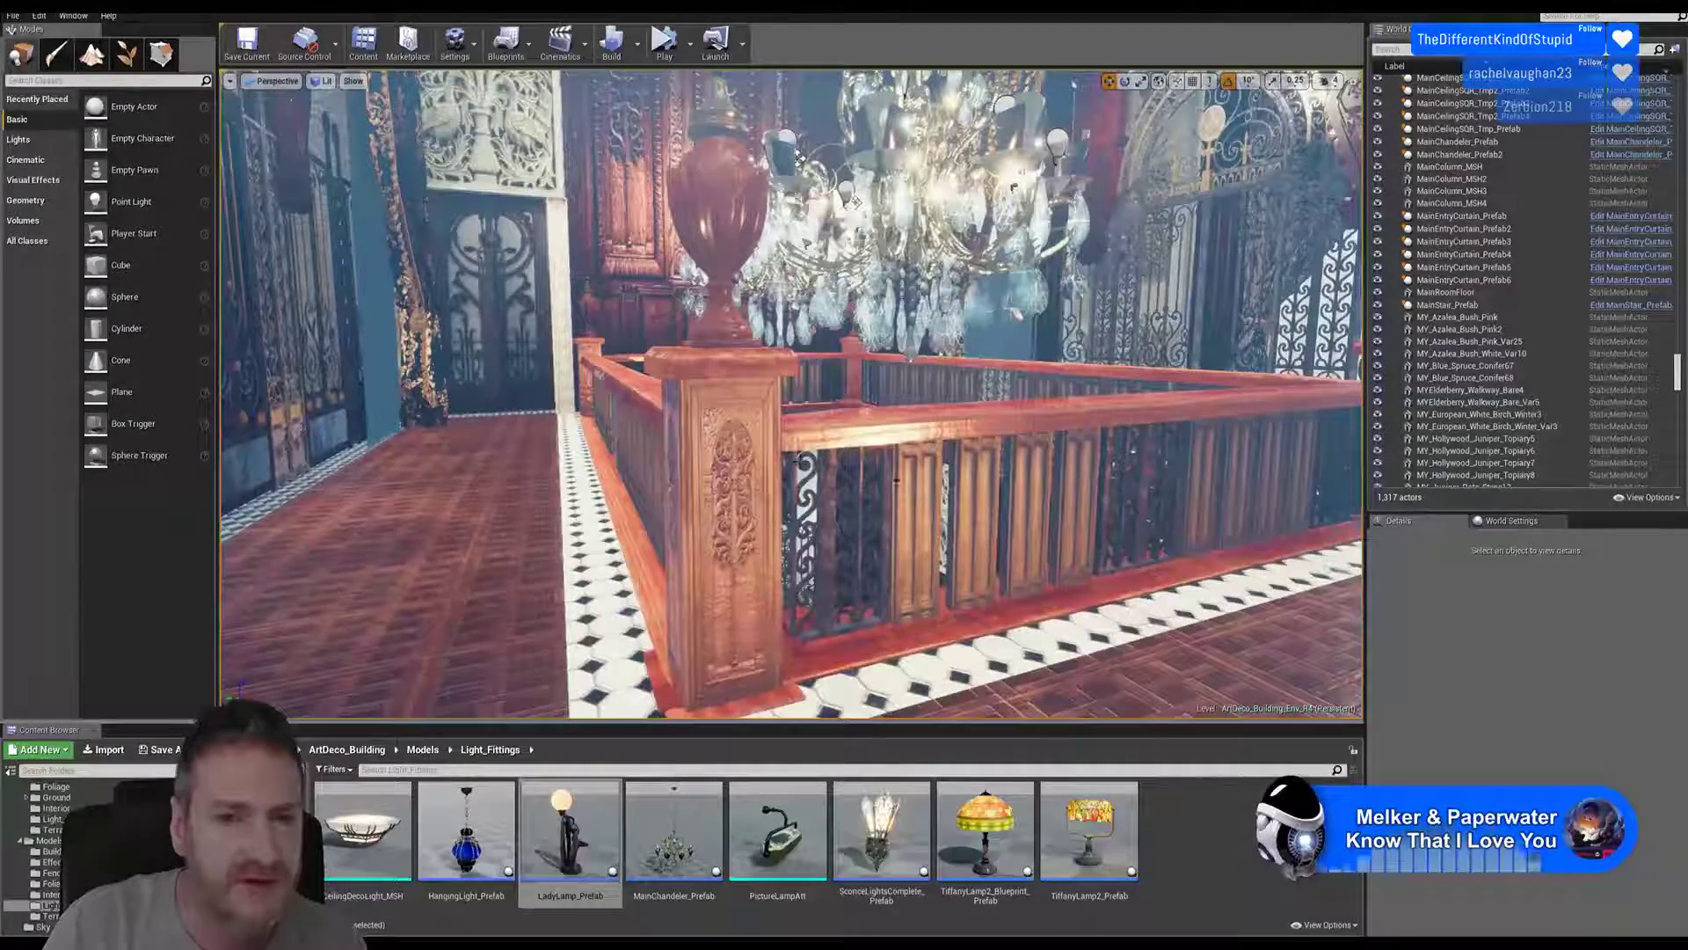
right_click_drag(896, 480, 856, 444)
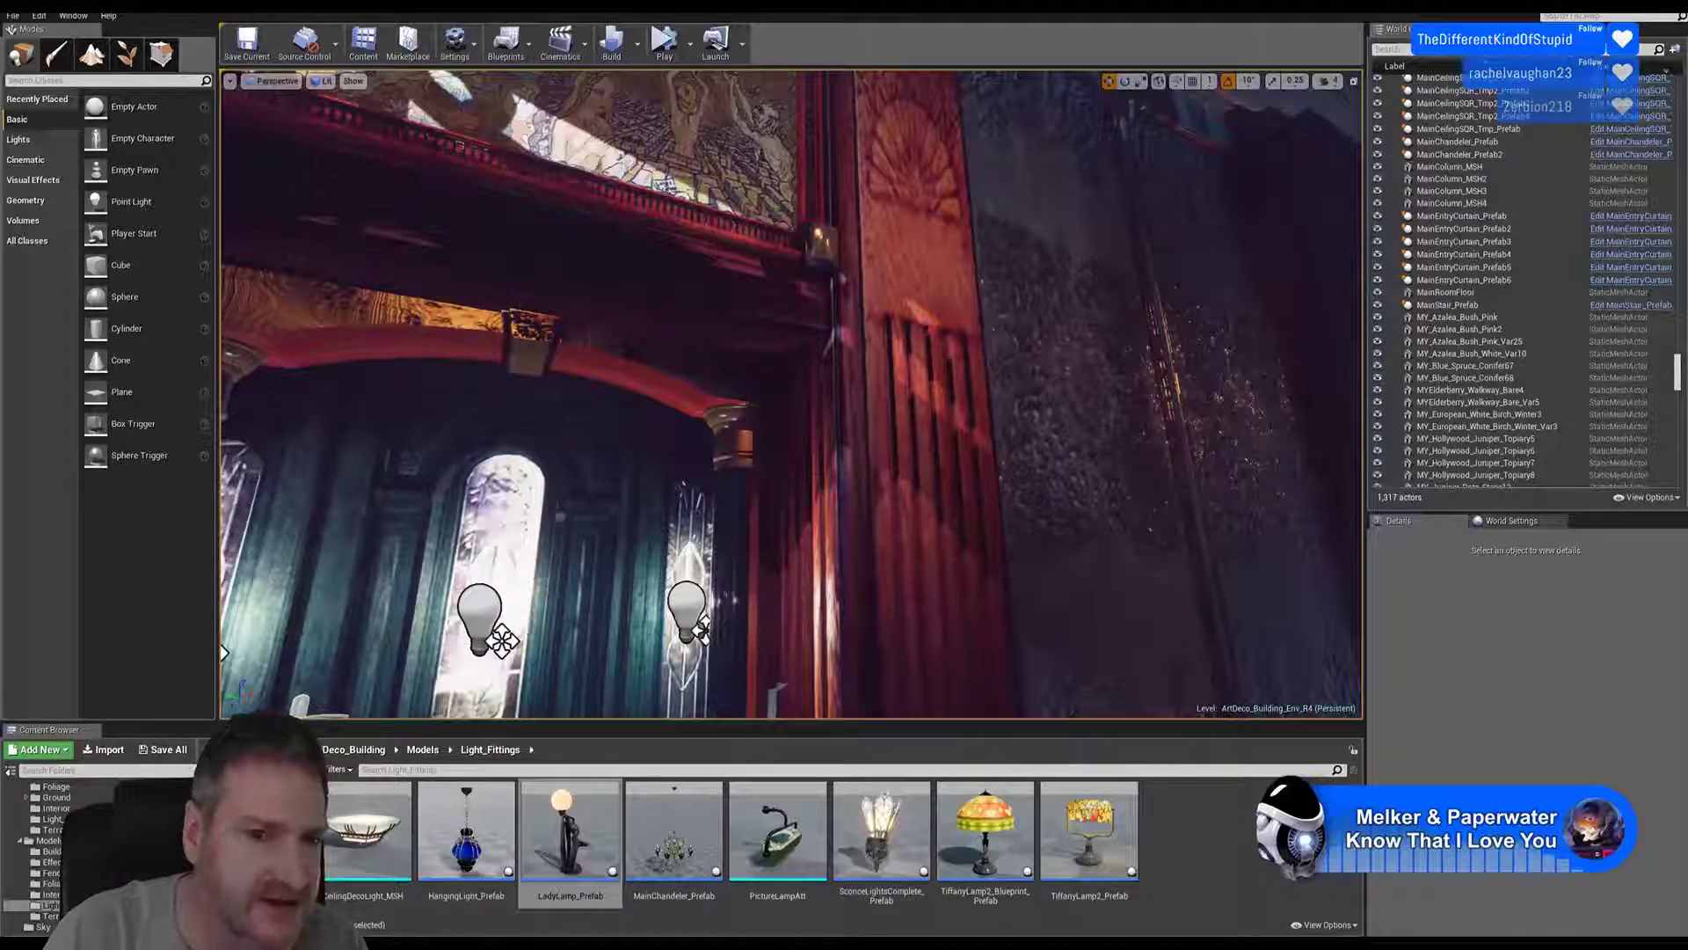
mouse_move(856, 444)
right_mouse_down()
mouse_move(994, 438)
mouse_move(969, 455)
mouse_move(844, 426)
right_mouse_up()
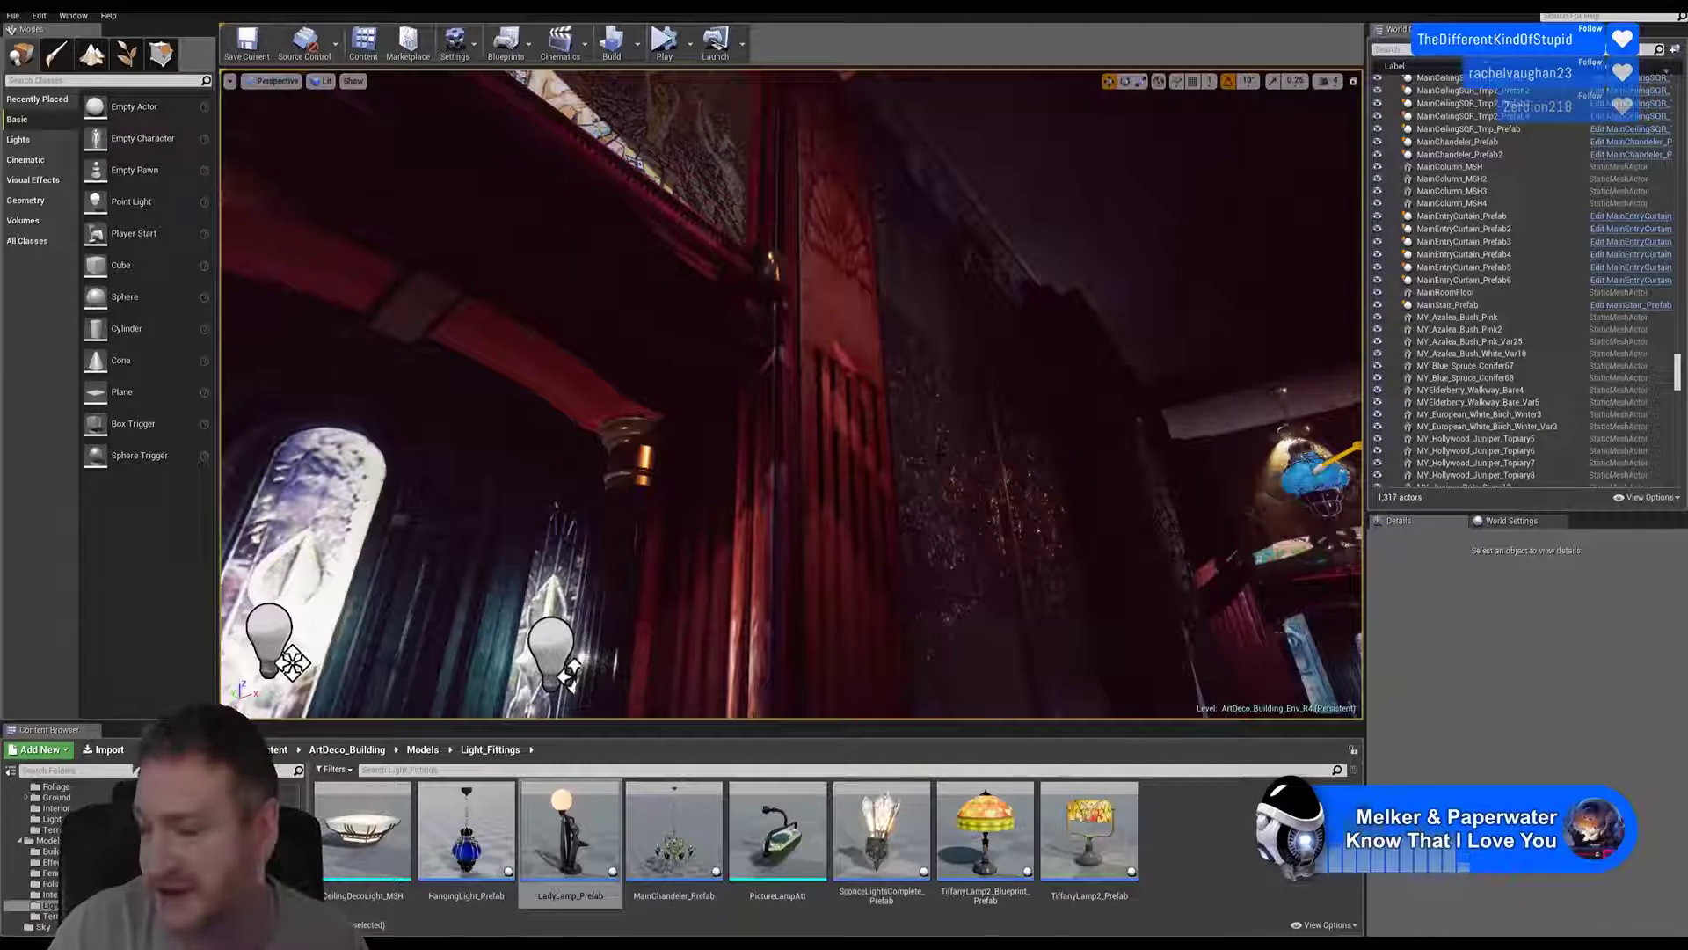
right_click_drag(791, 396, 1012, 396)
right_click_drag(791, 395, 1055, 483)
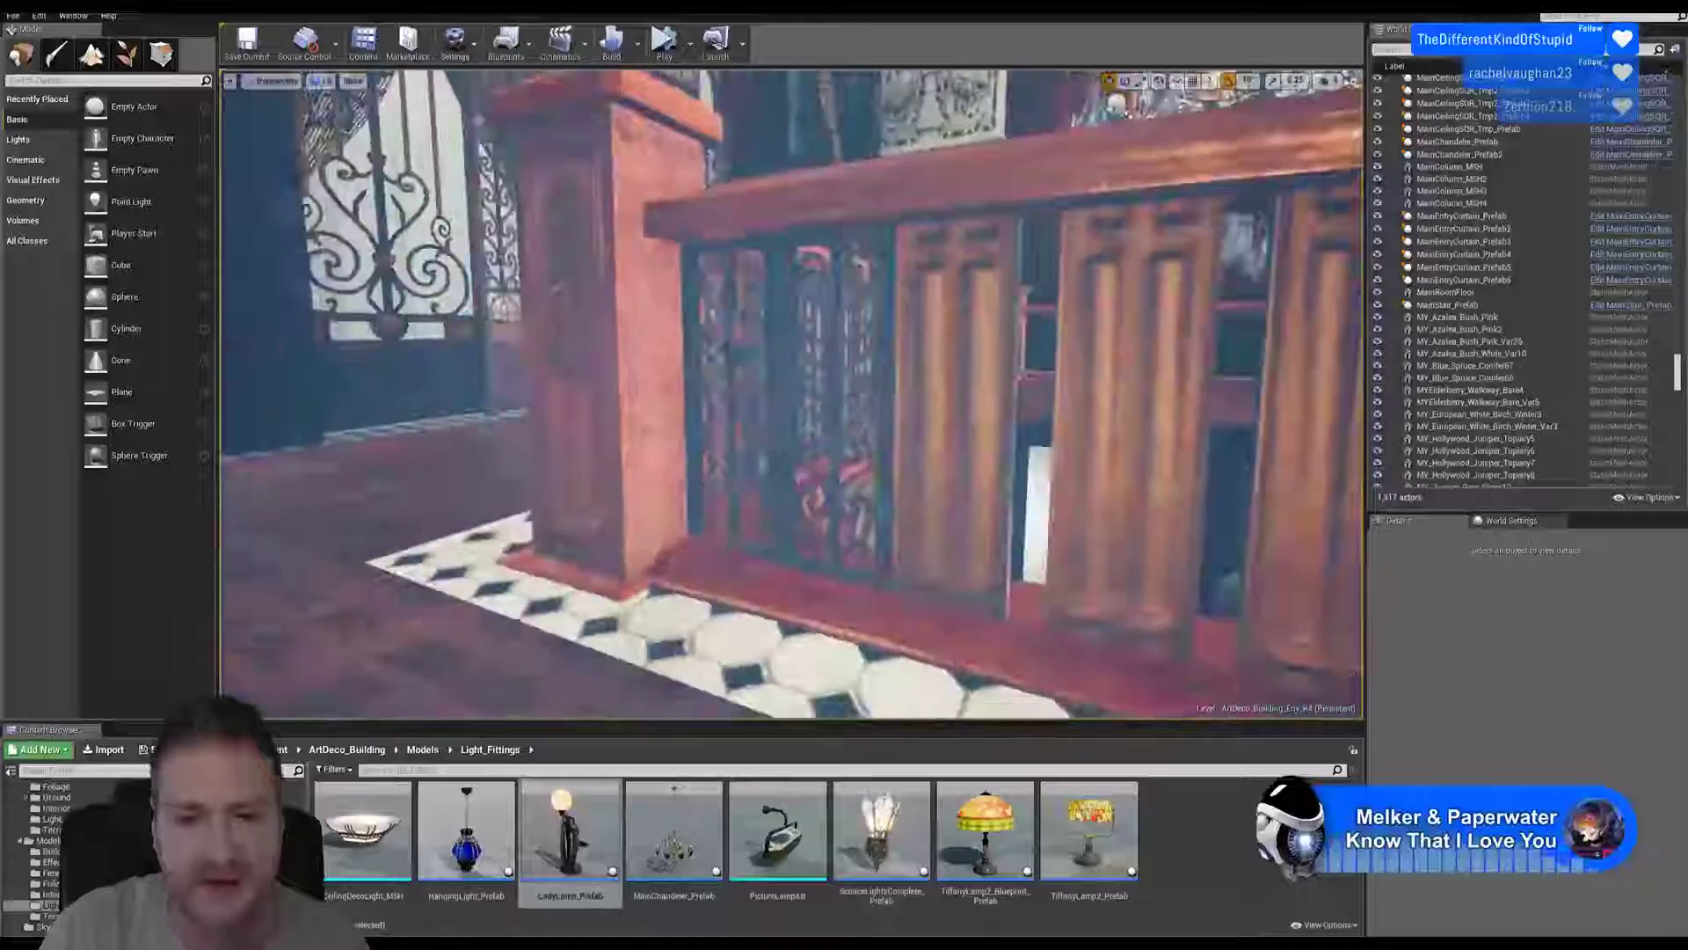
right_click_drag(792, 395, 720, 389)
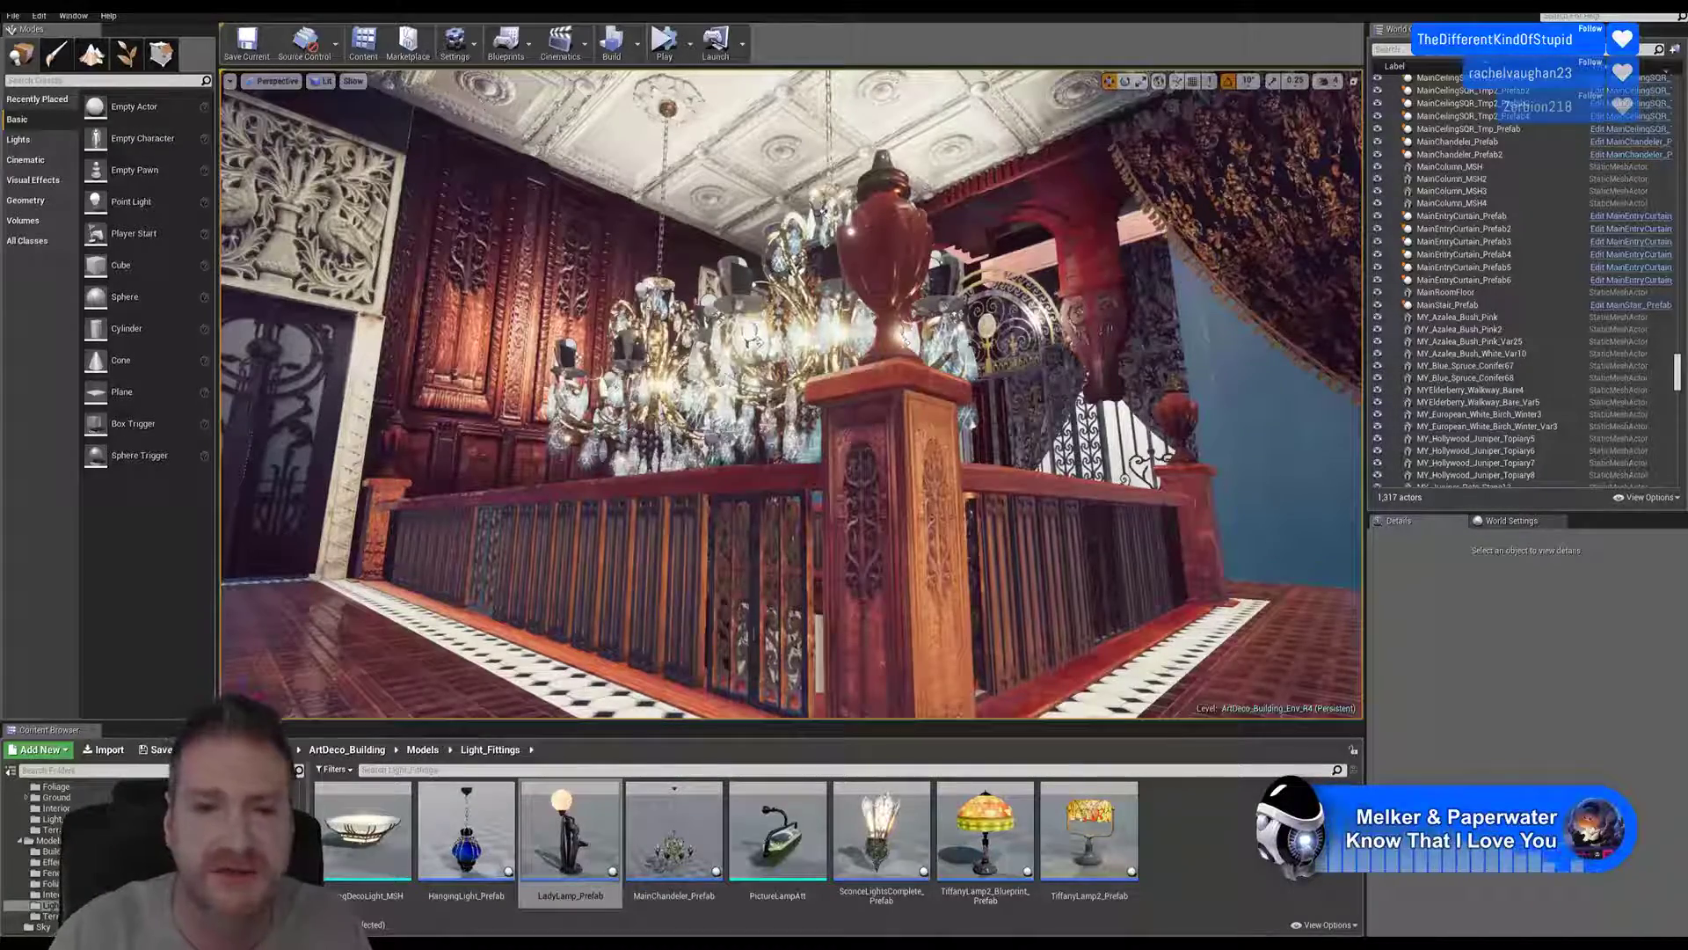
right_click_drag(792, 396, 901, 350)
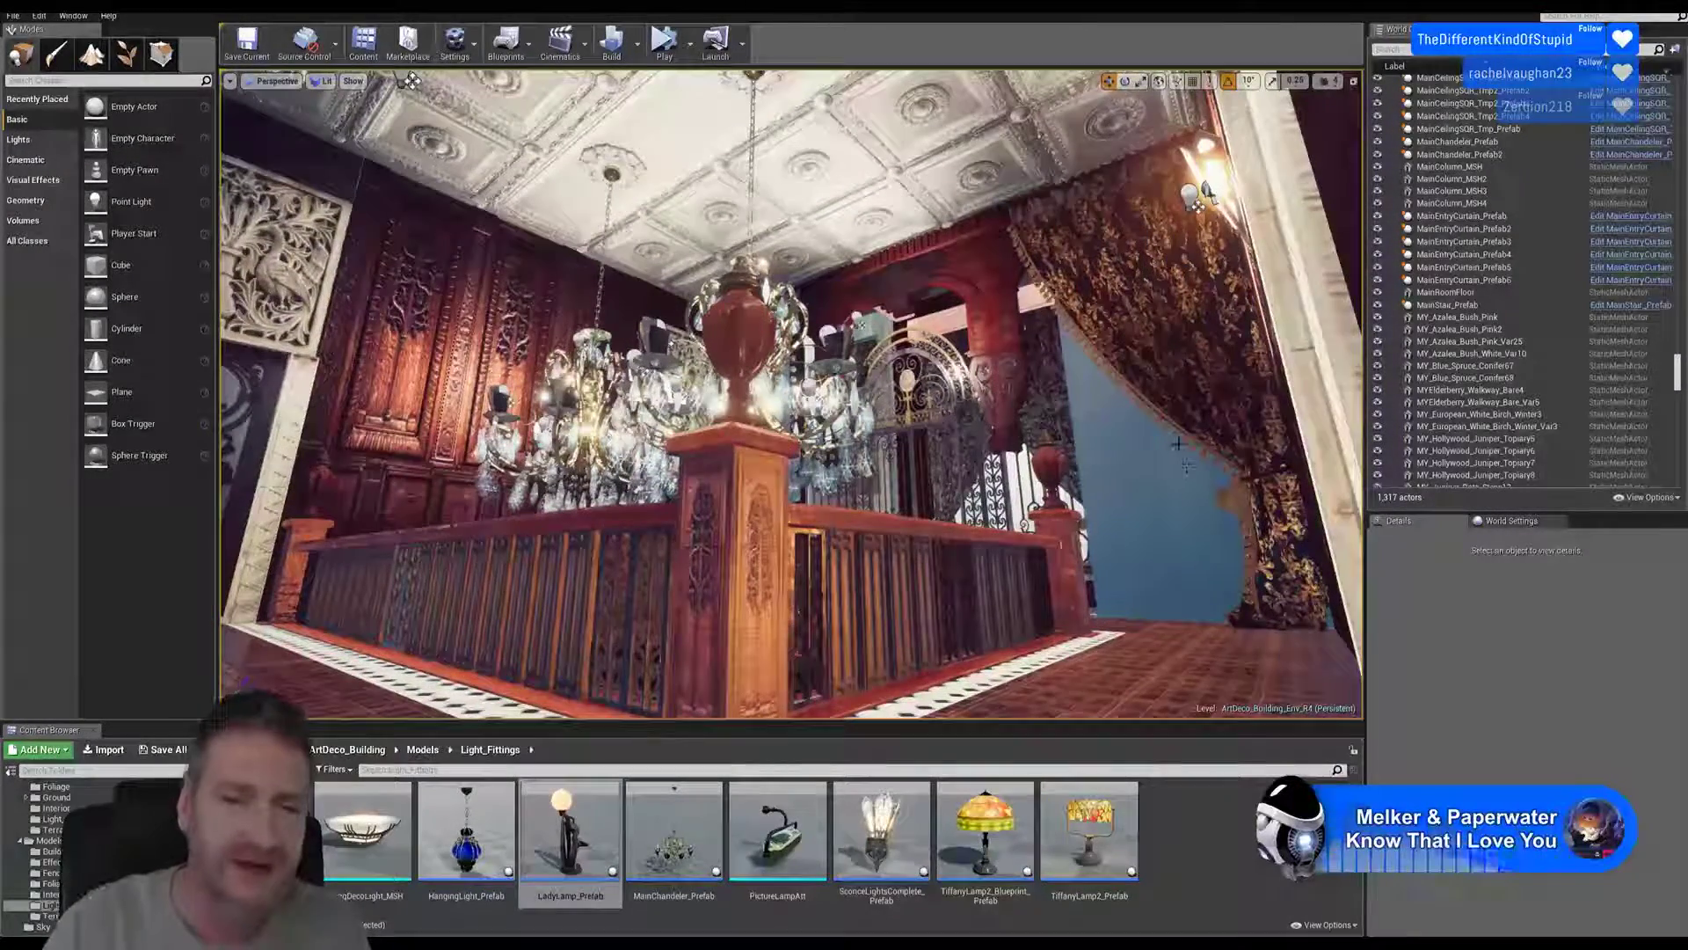